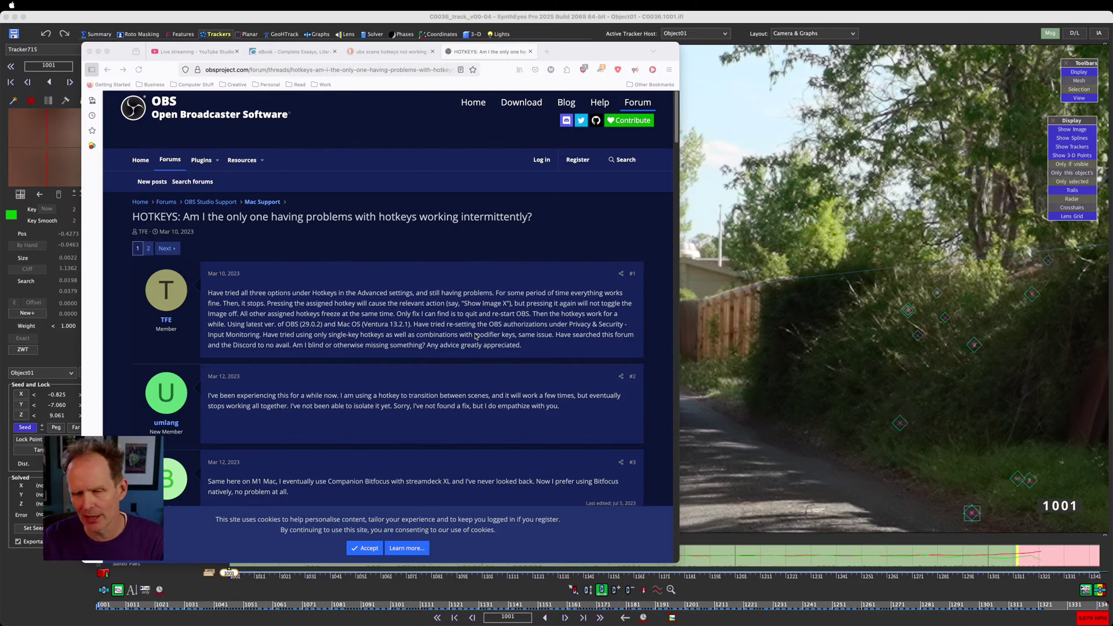
Read through the OBS forum thread about intermittent hotkey problems, and put the browser window away
scroll(438, 429, down, 5)
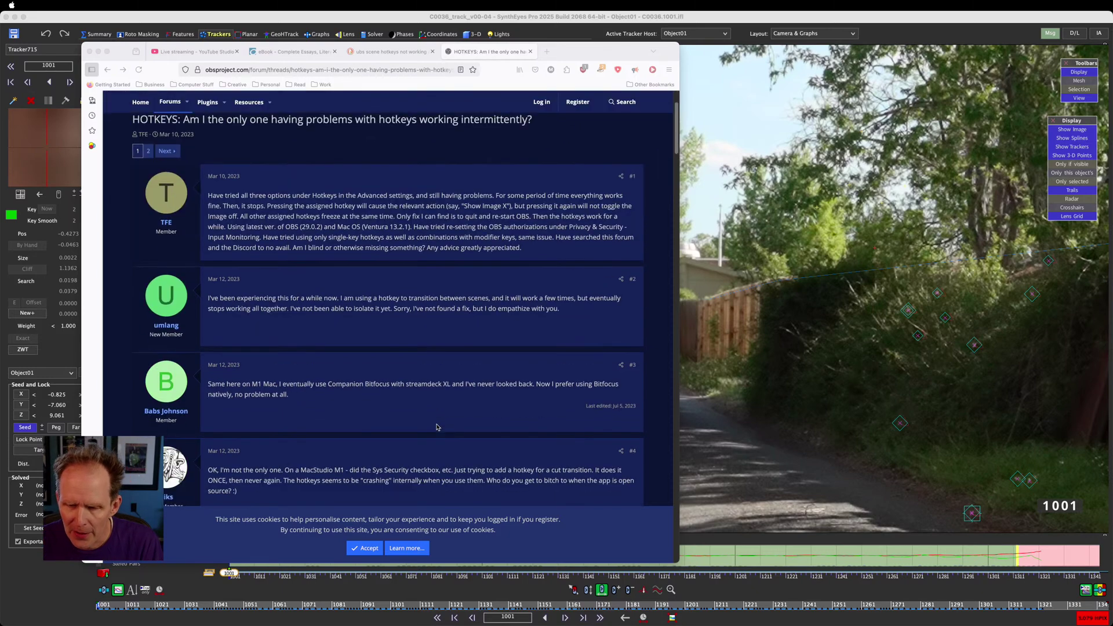
scroll(434, 410, down, 4)
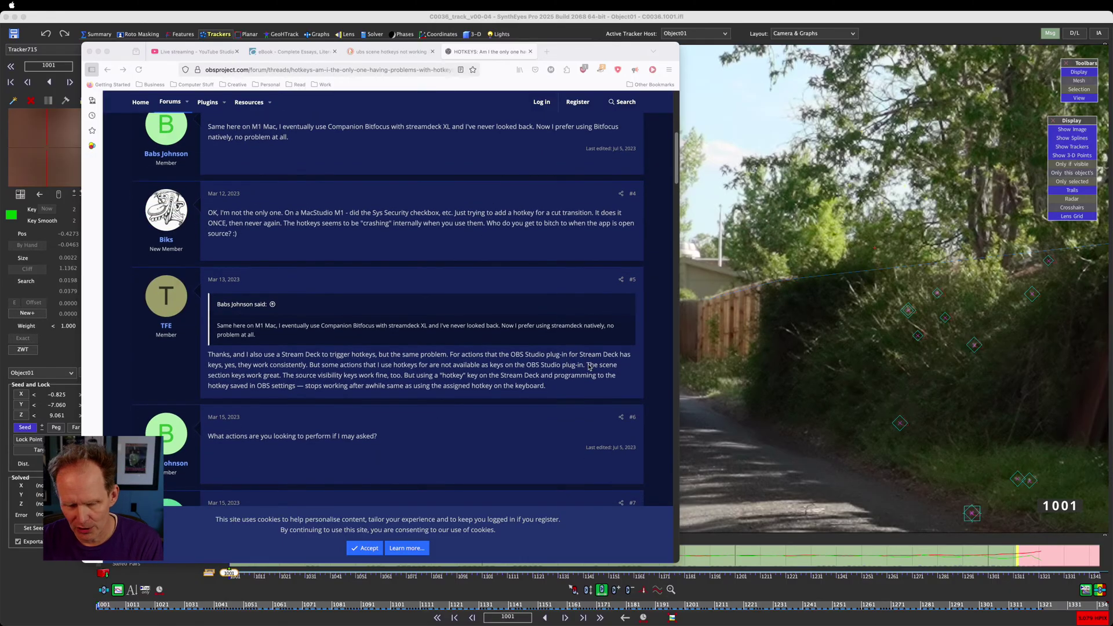
scroll(510, 315, down, 2)
scroll(510, 315, up, 12)
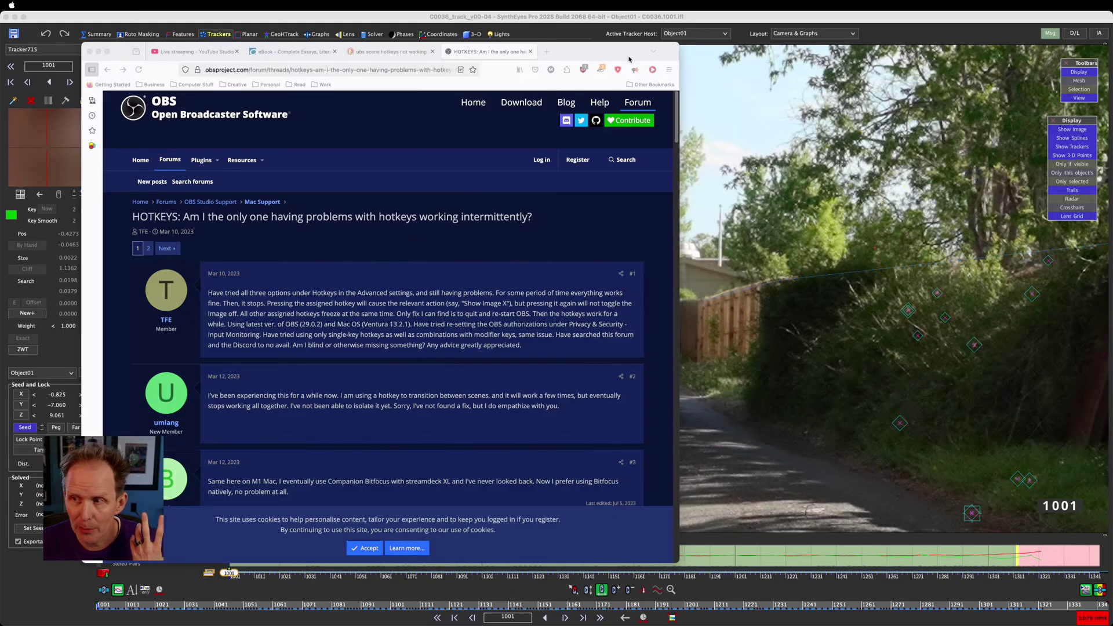
double_click(608, 50)
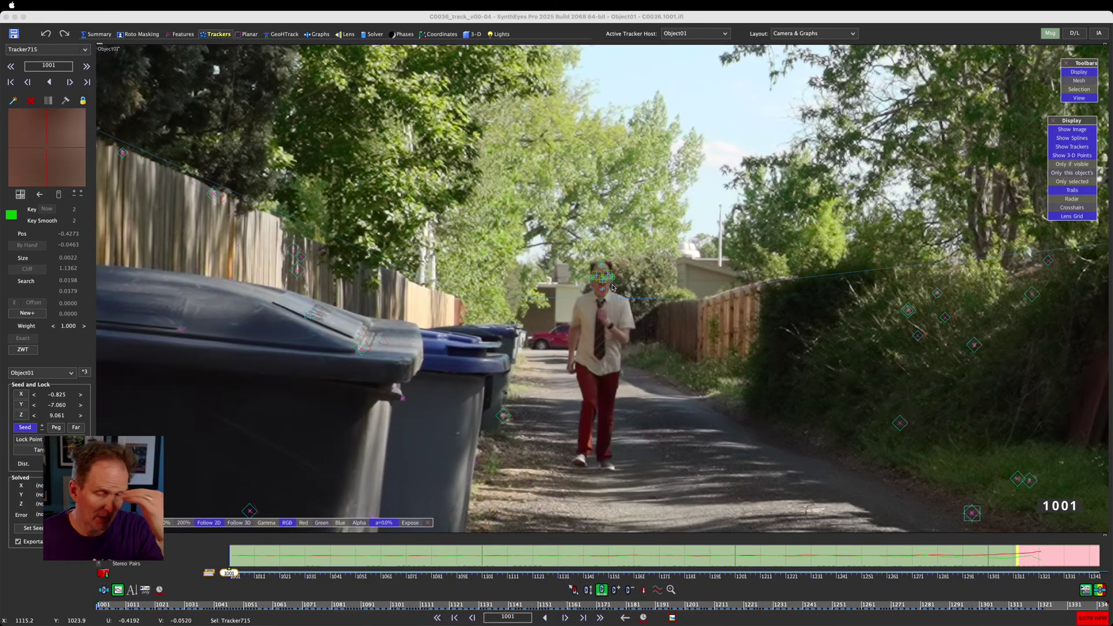
Inspect the textured head scan and its seed points in a floating perspective window over the enlarged face footage, and close it
scroll(612, 287, up, 5)
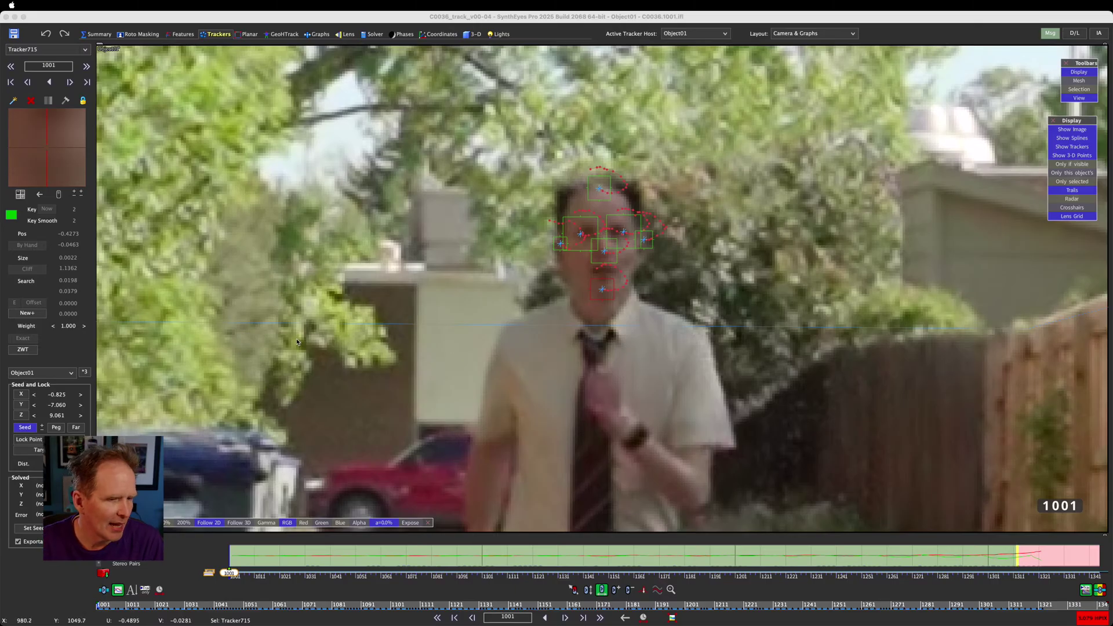
click(20, 590)
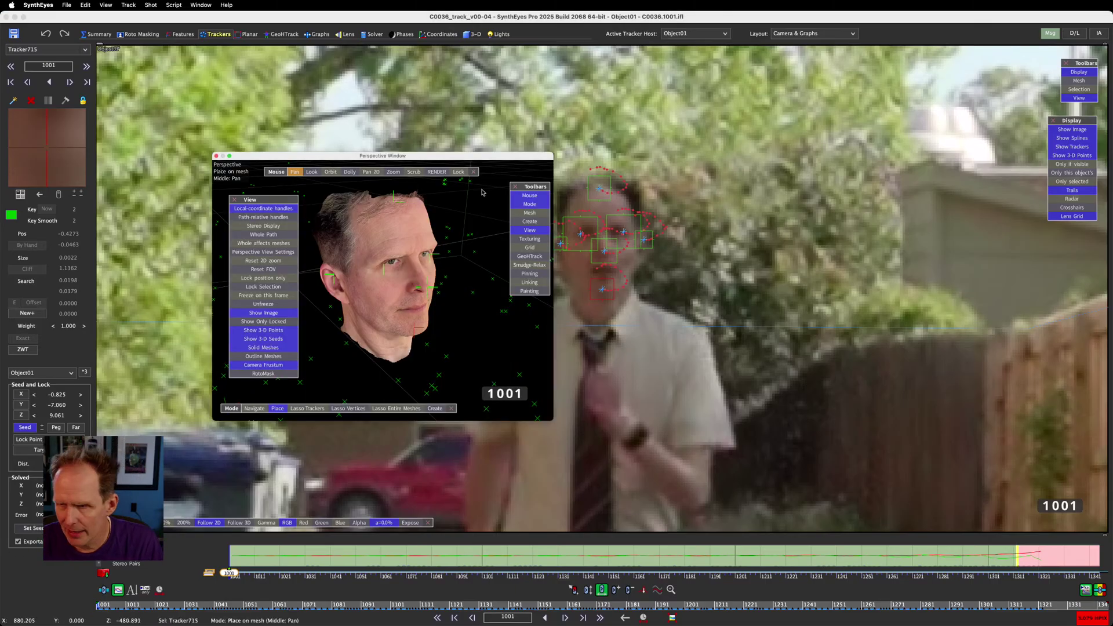
mouse_move(451, 287)
middle_down()
mouse_move(465, 307)
mouse_move(448, 285)
middle_up()
drag(518, 156, 497, 116)
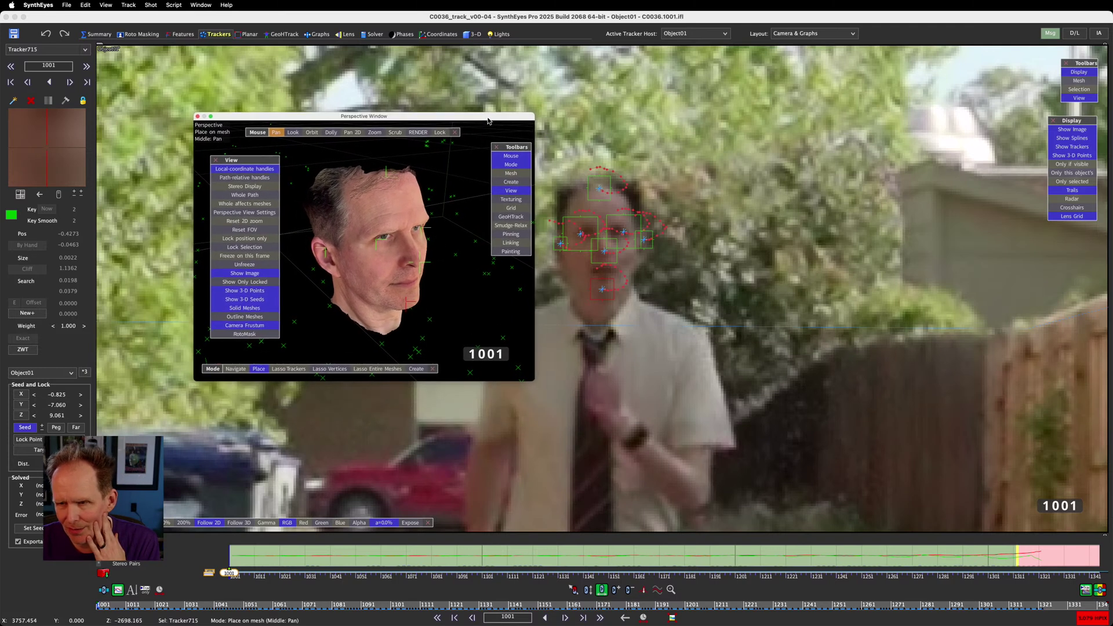
mouse_move(441, 273)
middle_down()
mouse_move(453, 257)
mouse_move(433, 257)
mouse_move(455, 266)
middle_up()
middle_drag(385, 215, 376, 211)
middle_drag(240, 201, 369, 249)
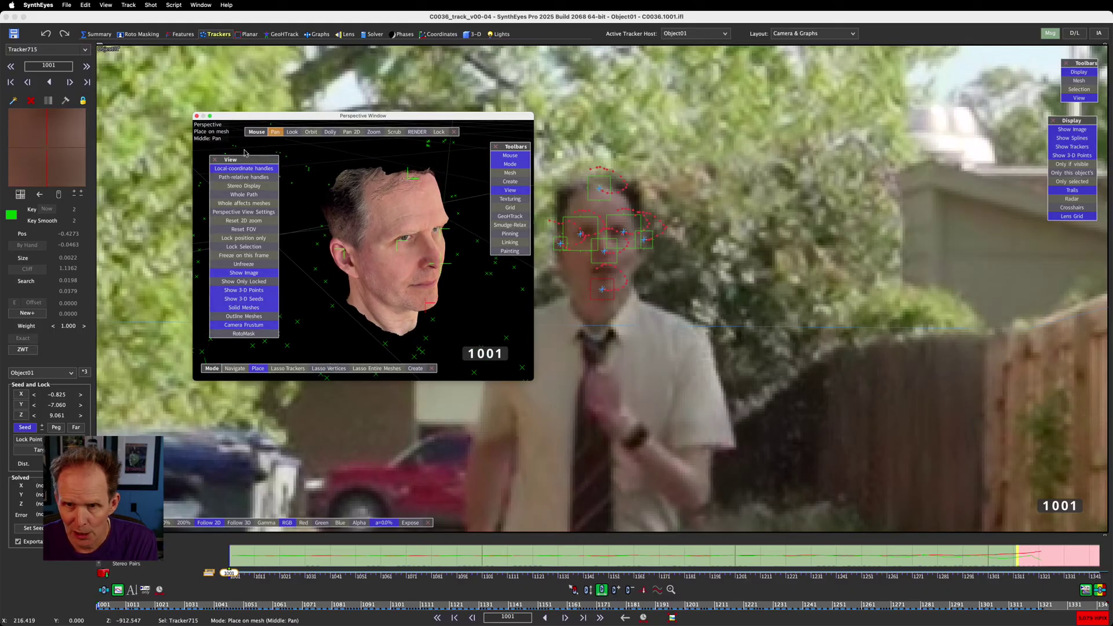
click(196, 116)
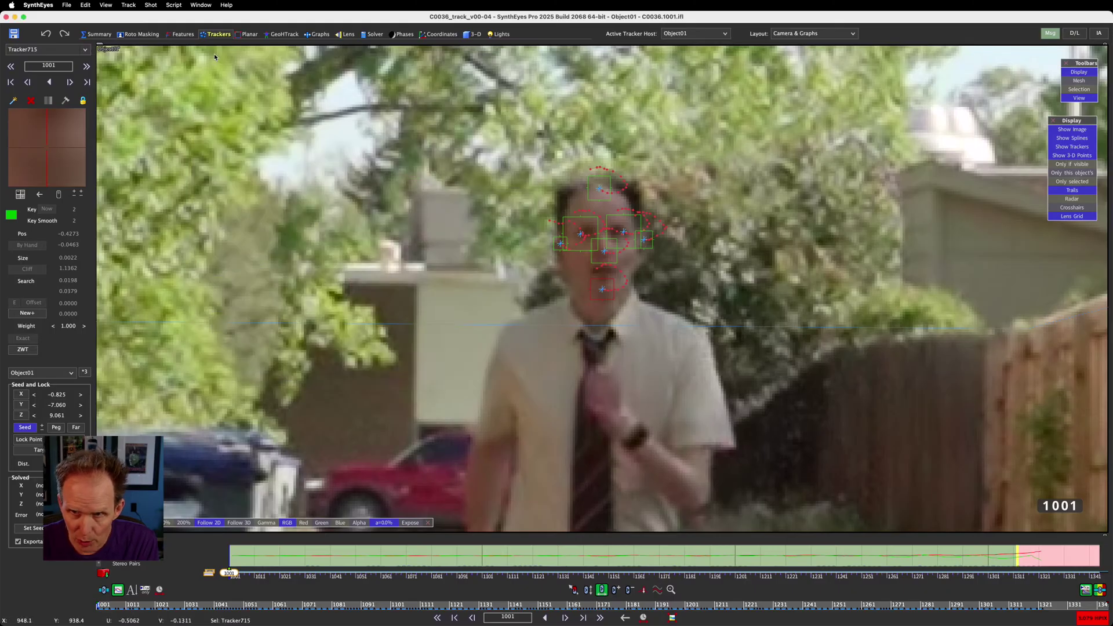
Reopen the floating perspective view and examine the head scan from several angles beside the actor's face
click(207, 4)
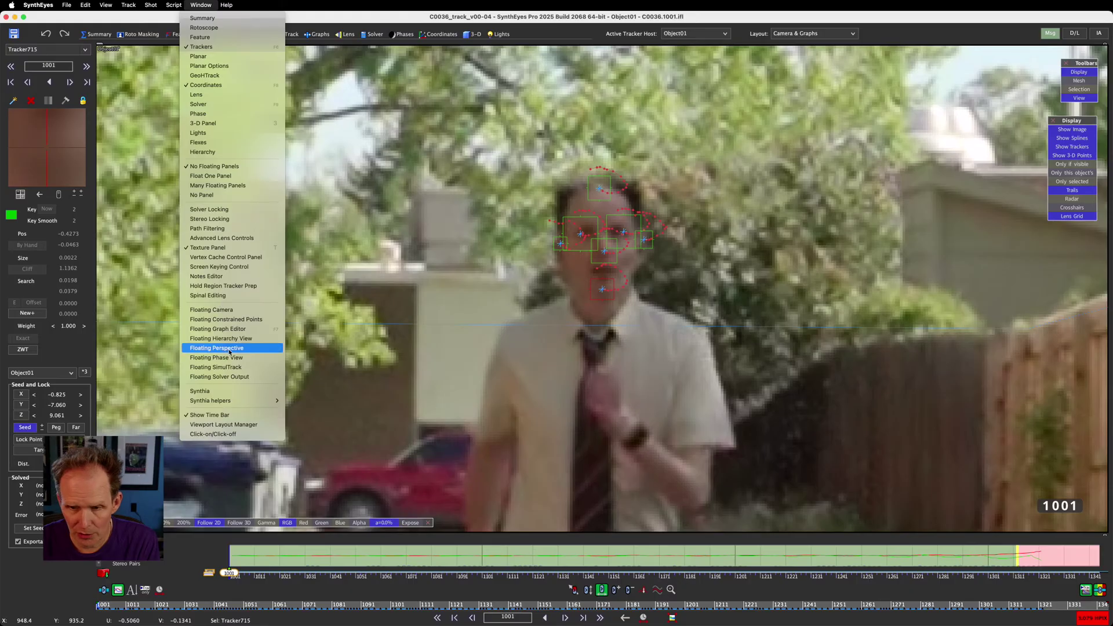
click(230, 351)
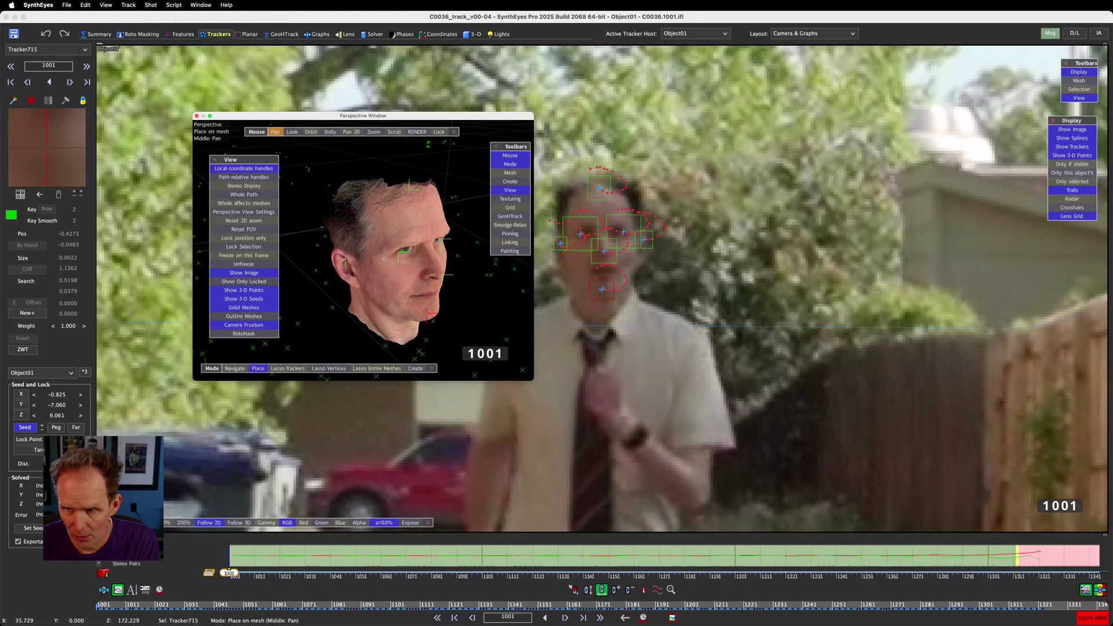
mouse_move(367, 274)
middle_down()
mouse_move(377, 280)
mouse_move(364, 277)
middle_up()
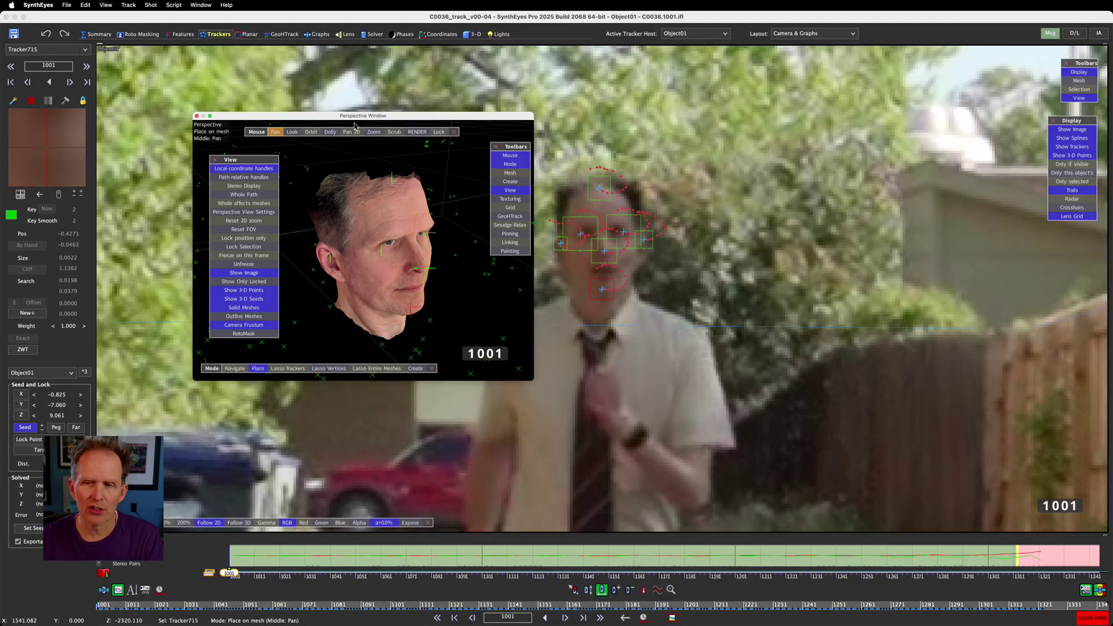
mouse_move(357, 118)
mouse_down()
mouse_move(332, 126)
mouse_move(342, 124)
mouse_up()
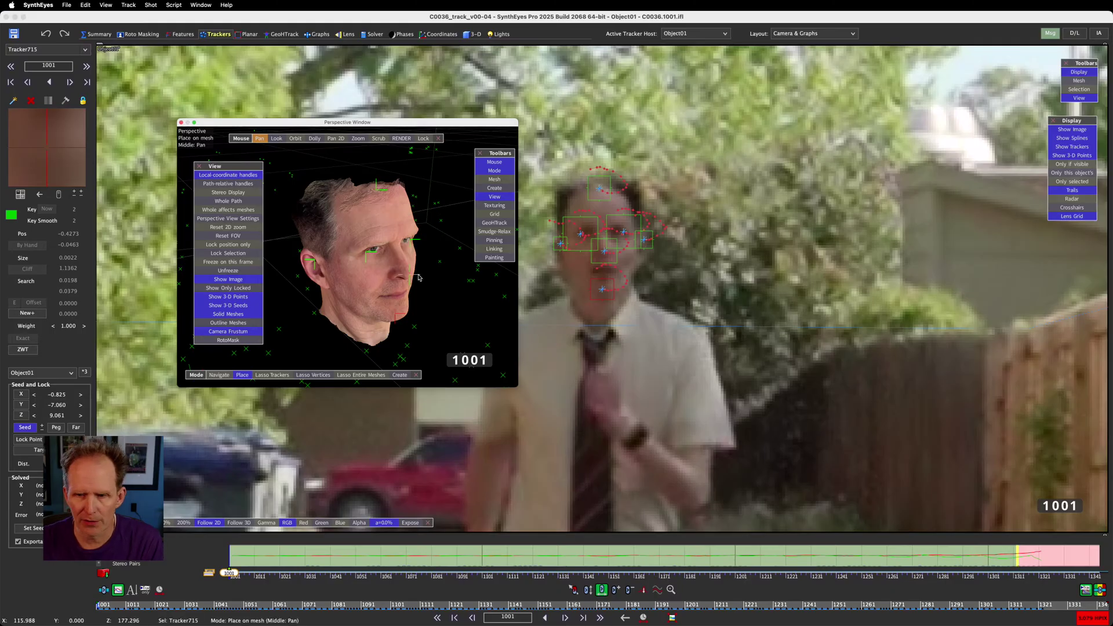
mouse_move(400, 278)
middle_down()
mouse_move(372, 302)
mouse_move(391, 283)
middle_up()
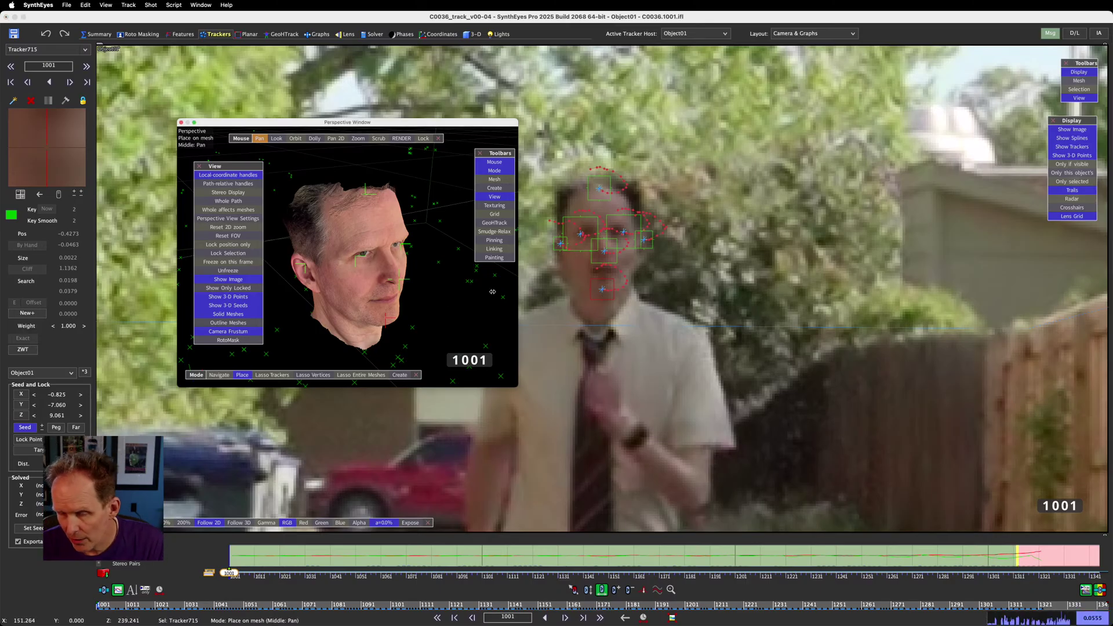
middle_drag(304, 203, 300, 180)
click(298, 140)
mouse_move(330, 197)
mouse_down()
mouse_move(278, 194)
mouse_move(325, 203)
mouse_up()
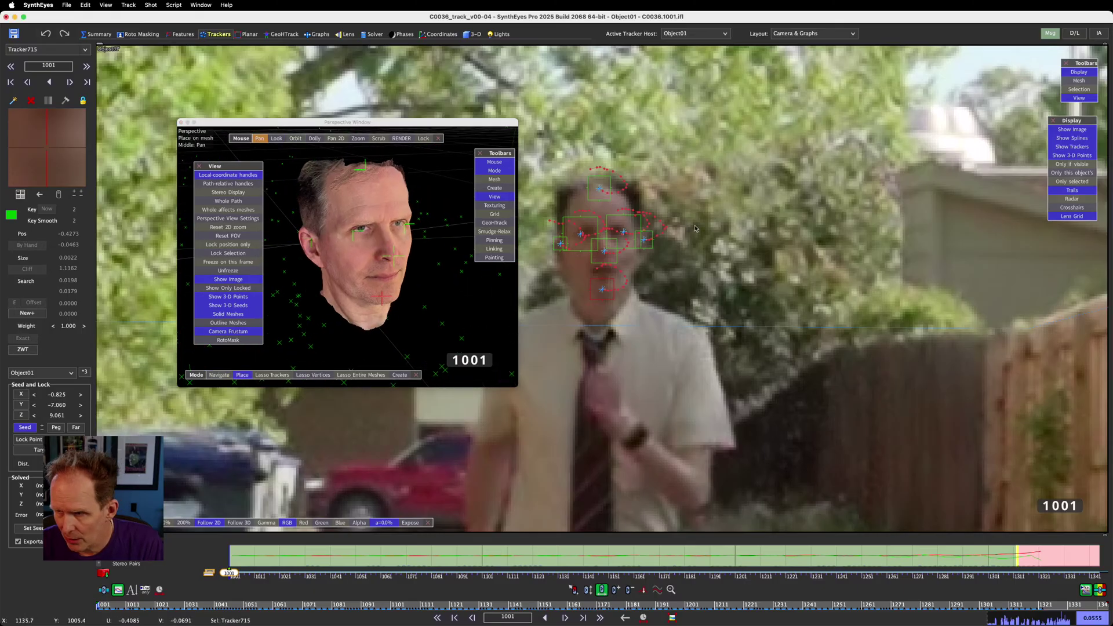
Compare the nose tracker and, at frame 1200, both ear trackers with their matching points on the head scan
click(612, 261)
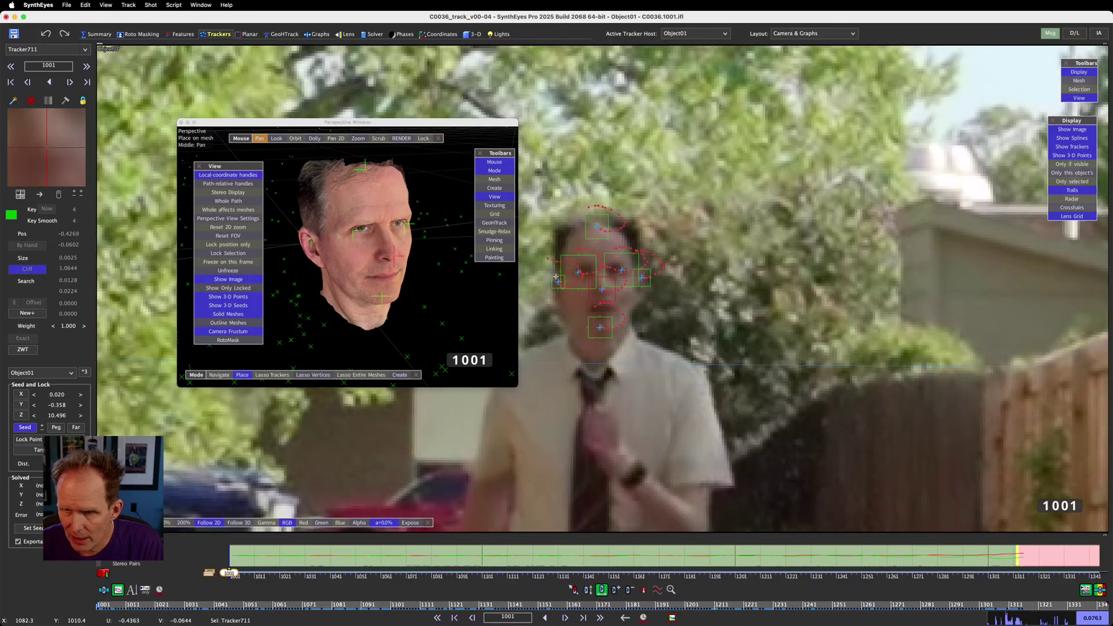
drag(413, 608, 682, 609)
drag(455, 124, 397, 120)
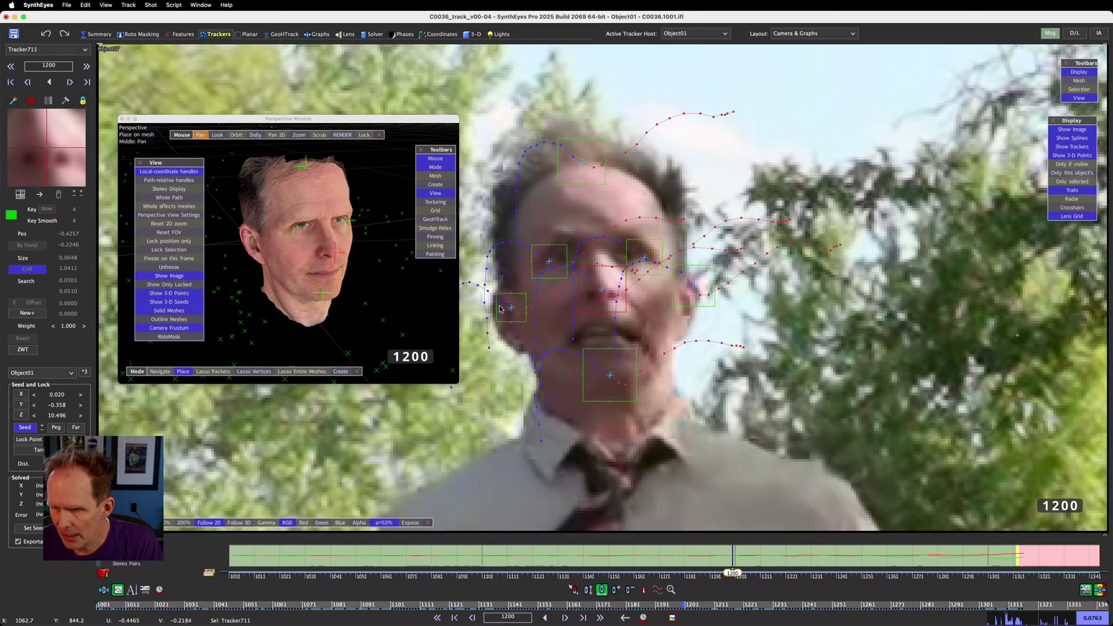
click(505, 322)
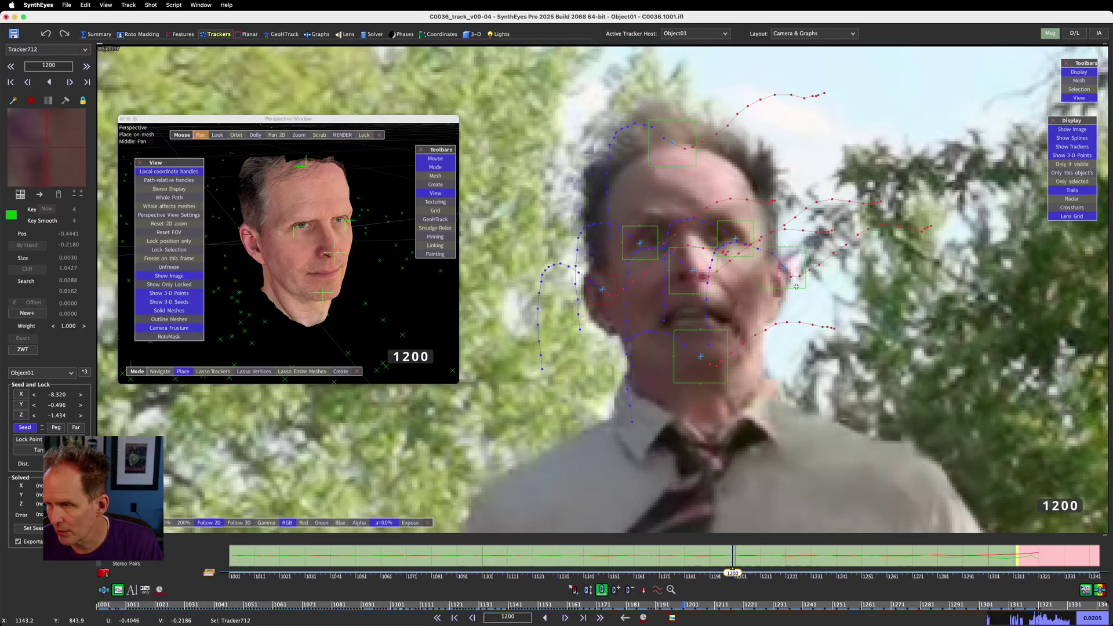
drag(234, 137, 174, 138)
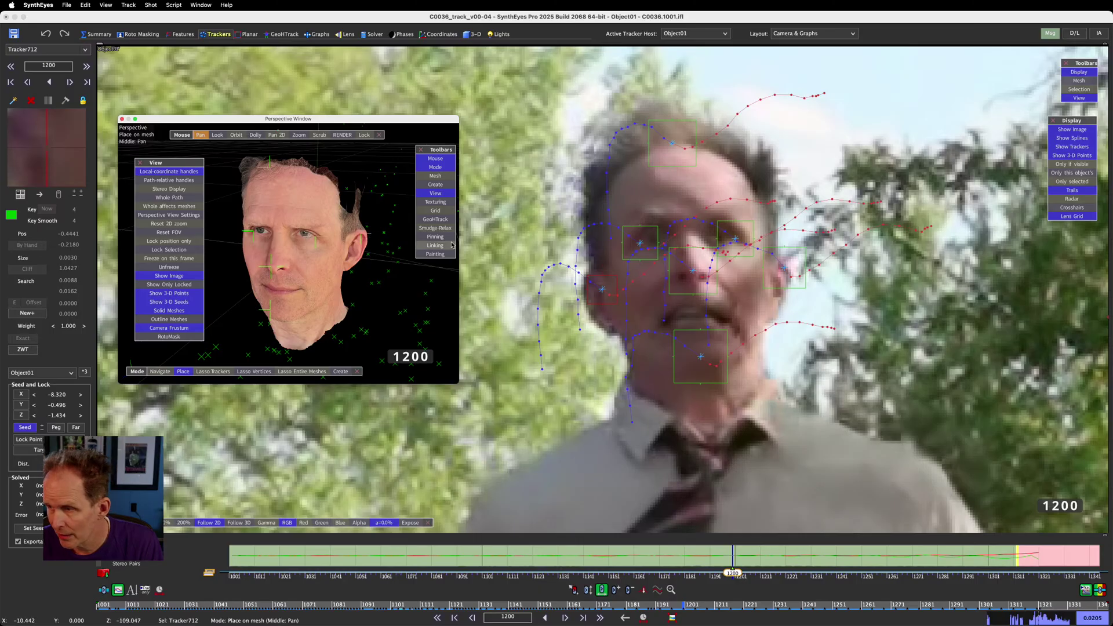
click(777, 286)
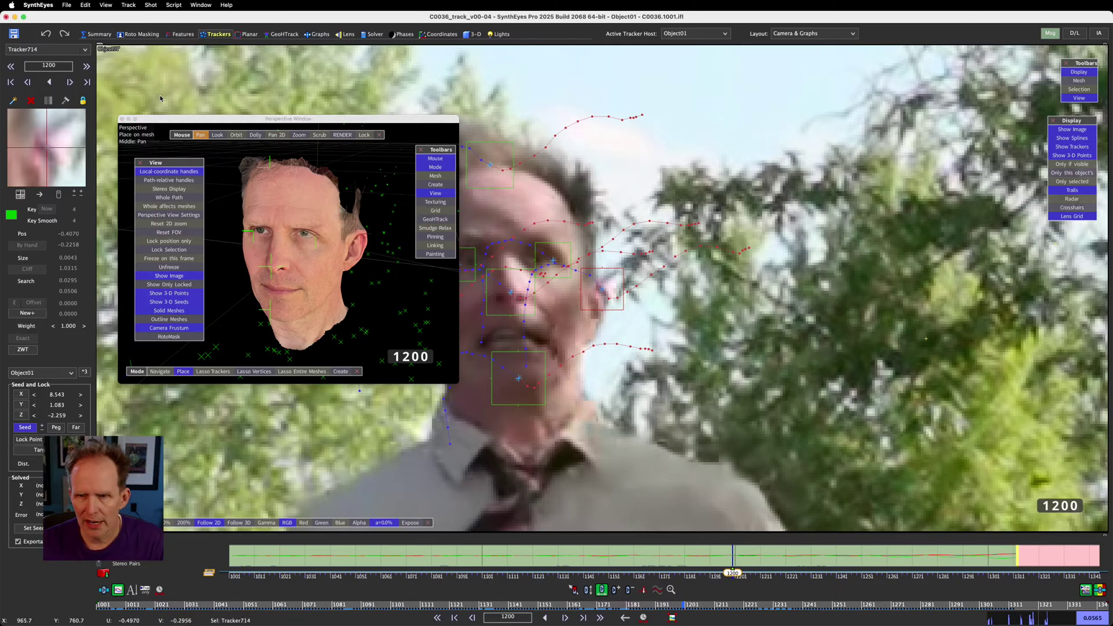
Close the floating perspective window and the floating graph editor to clear the camera view
click(122, 119)
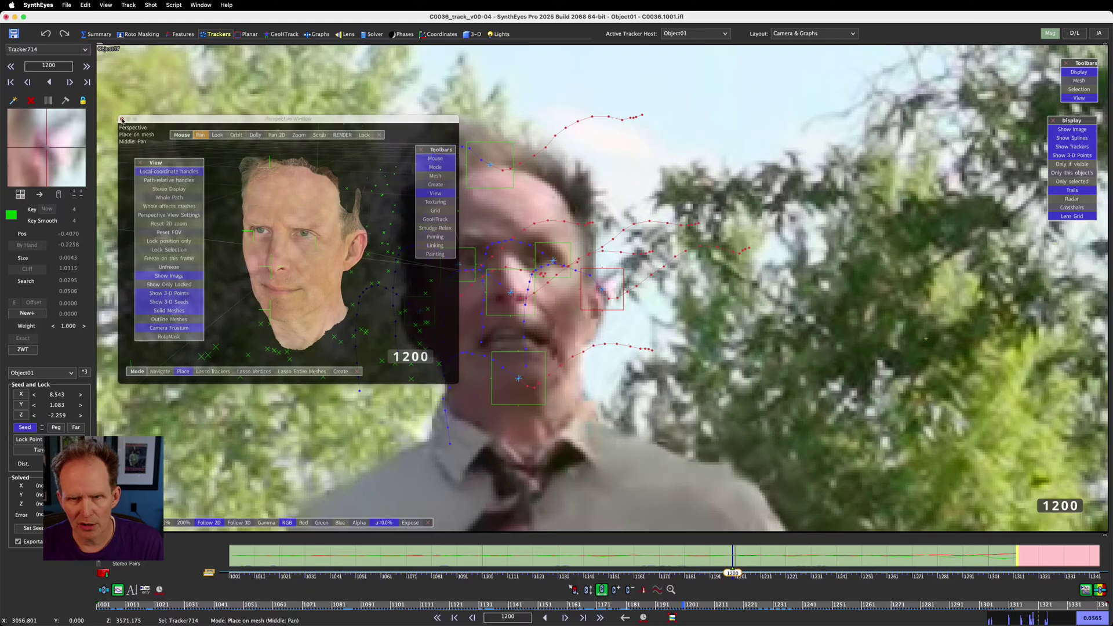
drag(0, 107, 476, 107)
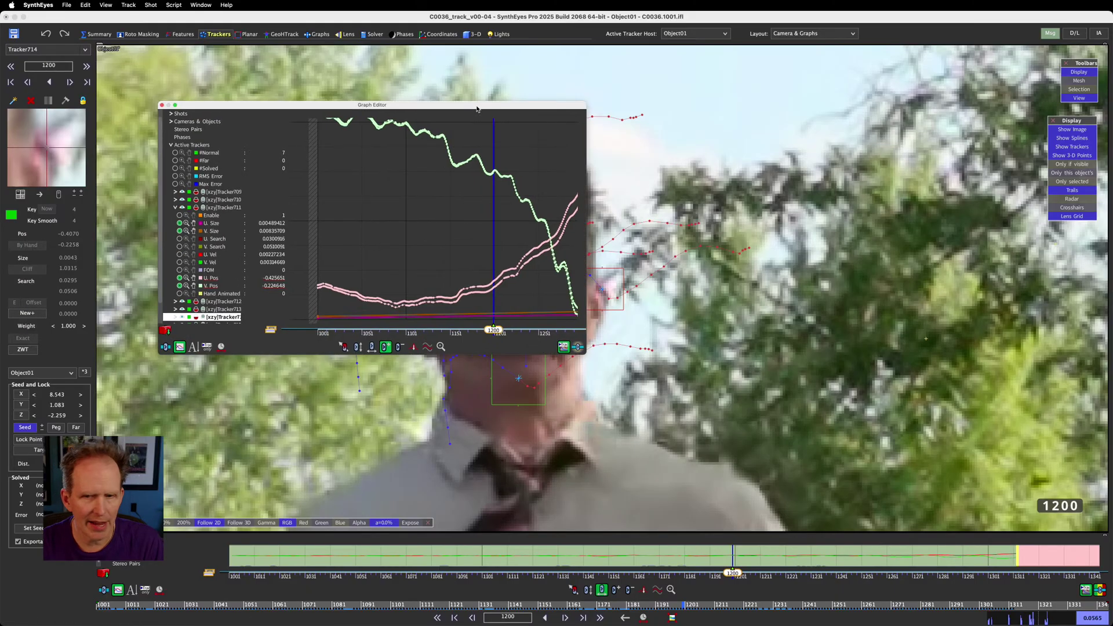
click(162, 105)
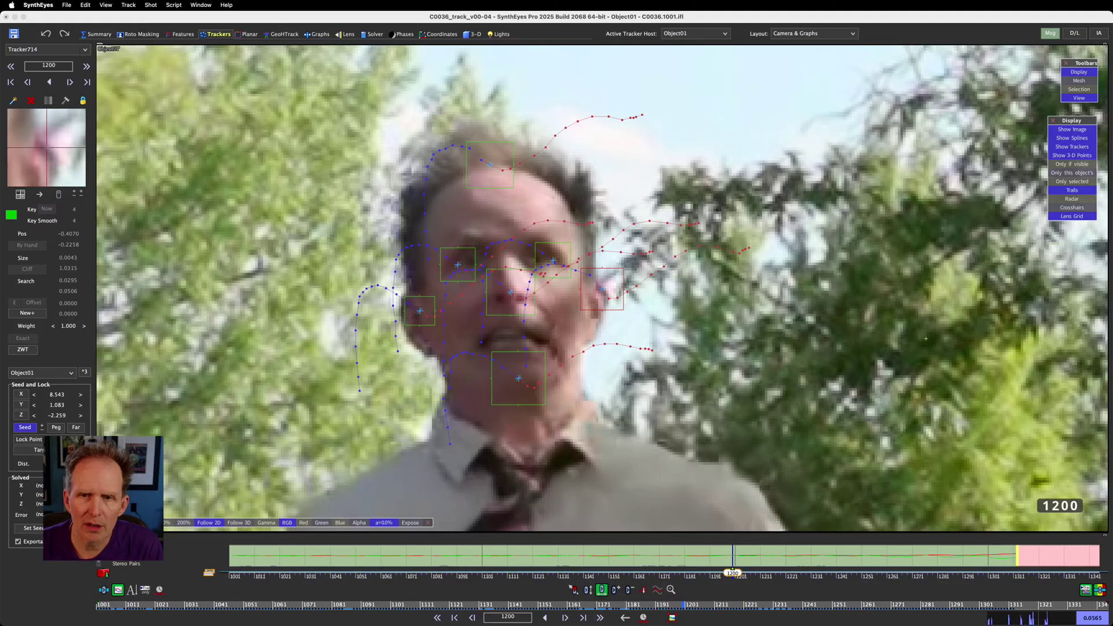
Save the project as C0036_track_v00-05.sni in the SynthEyes folder, replacing the existing file
click(68, 5)
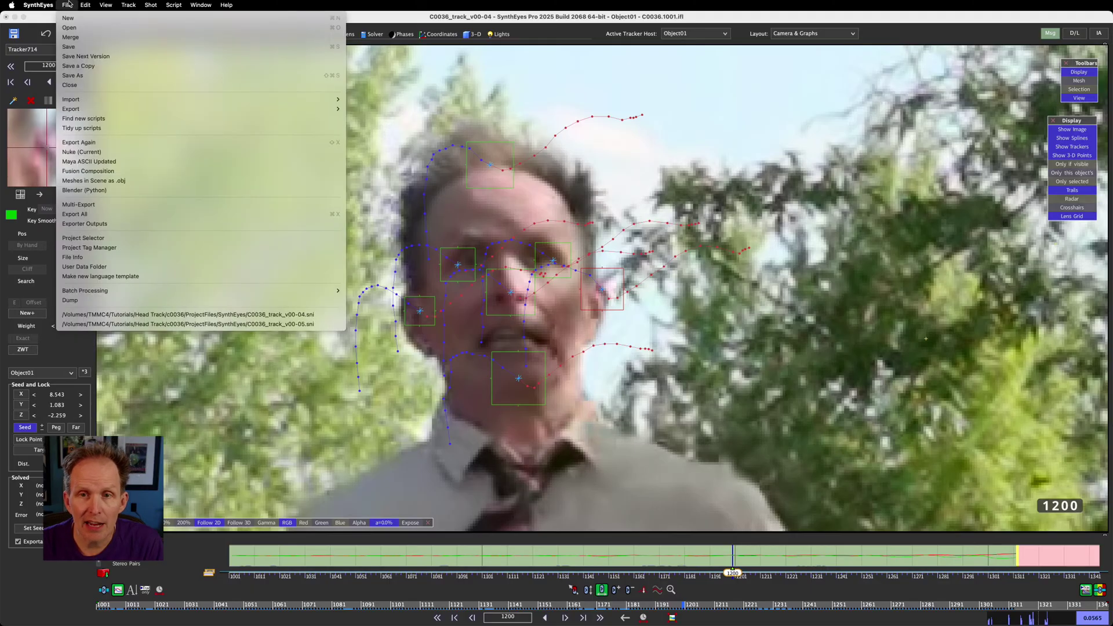
click(75, 77)
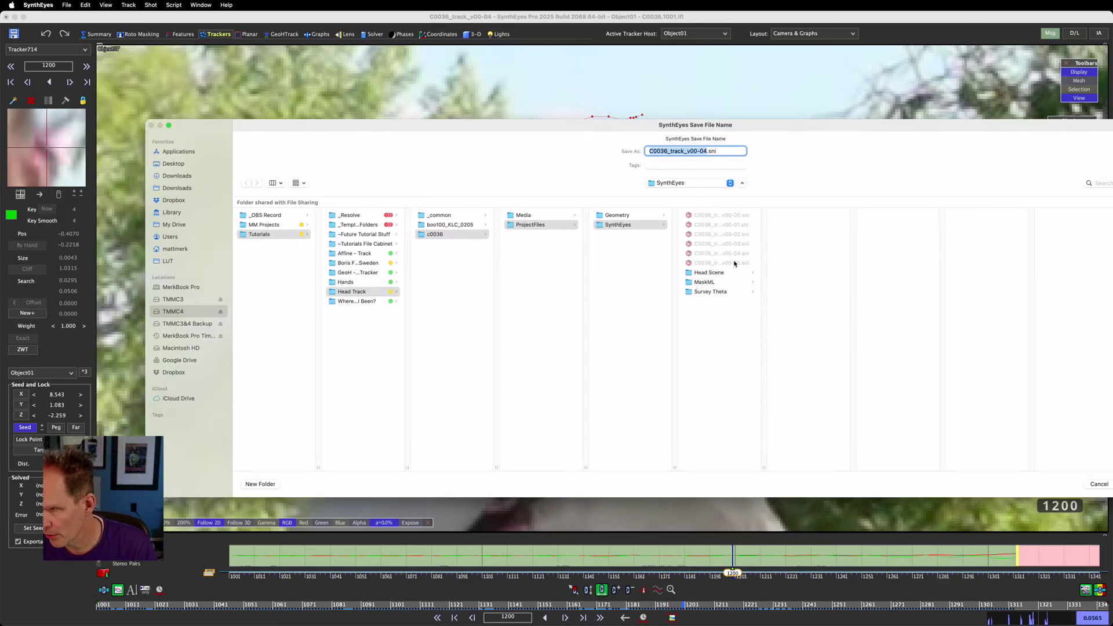
click(734, 263)
drag(748, 130, 631, 94)
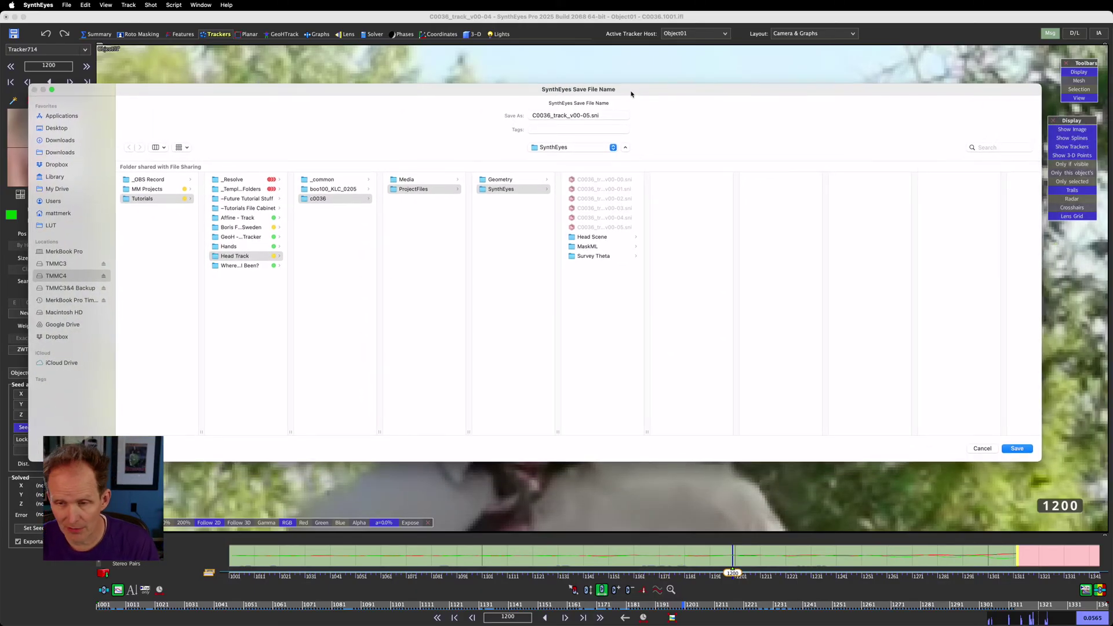
click(1022, 450)
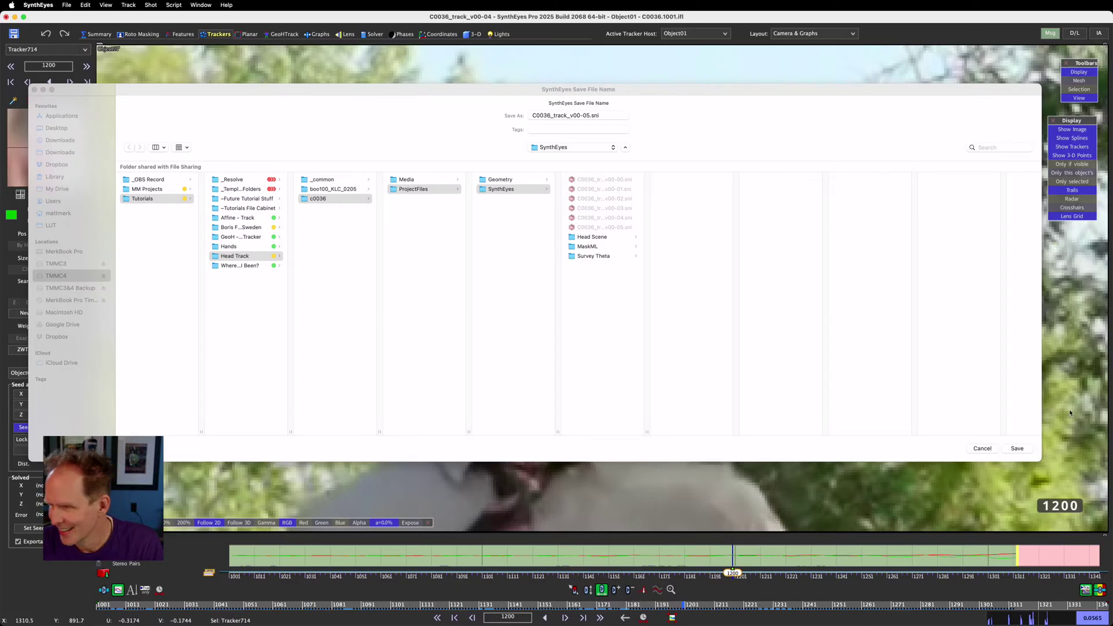
click(1017, 449)
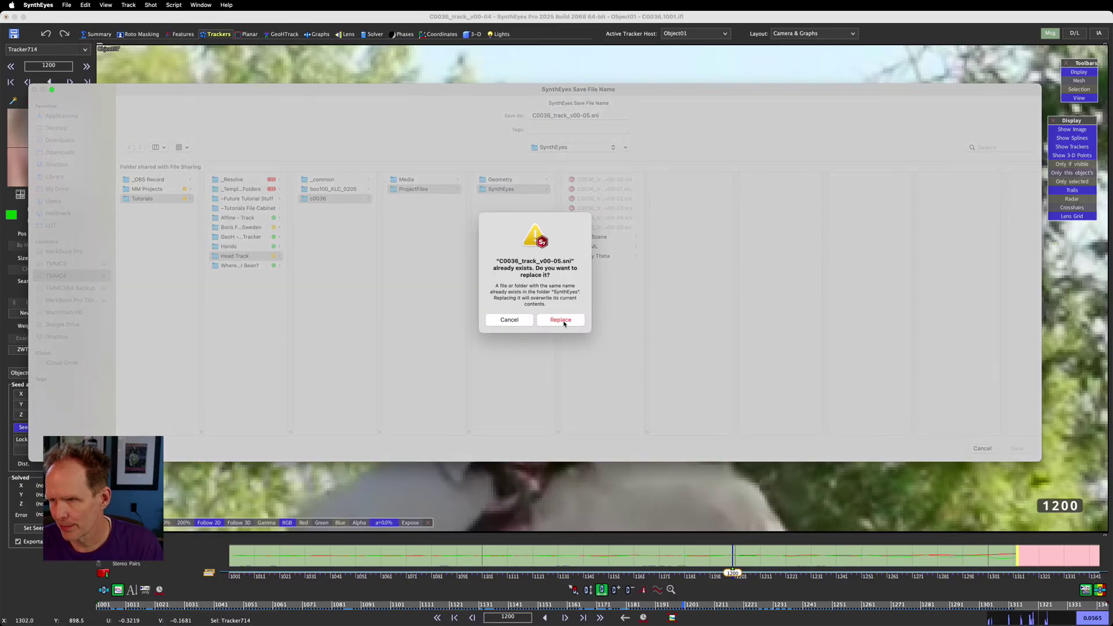
click(563, 322)
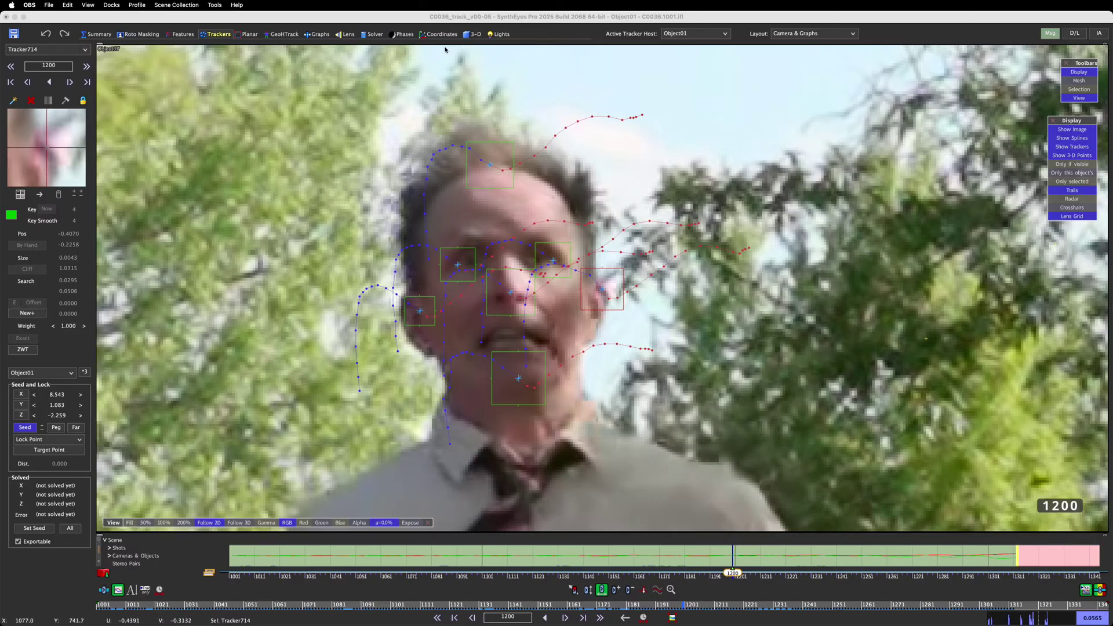
Switch to the Solver room and open the hierarchy view over the top viewport
click(371, 35)
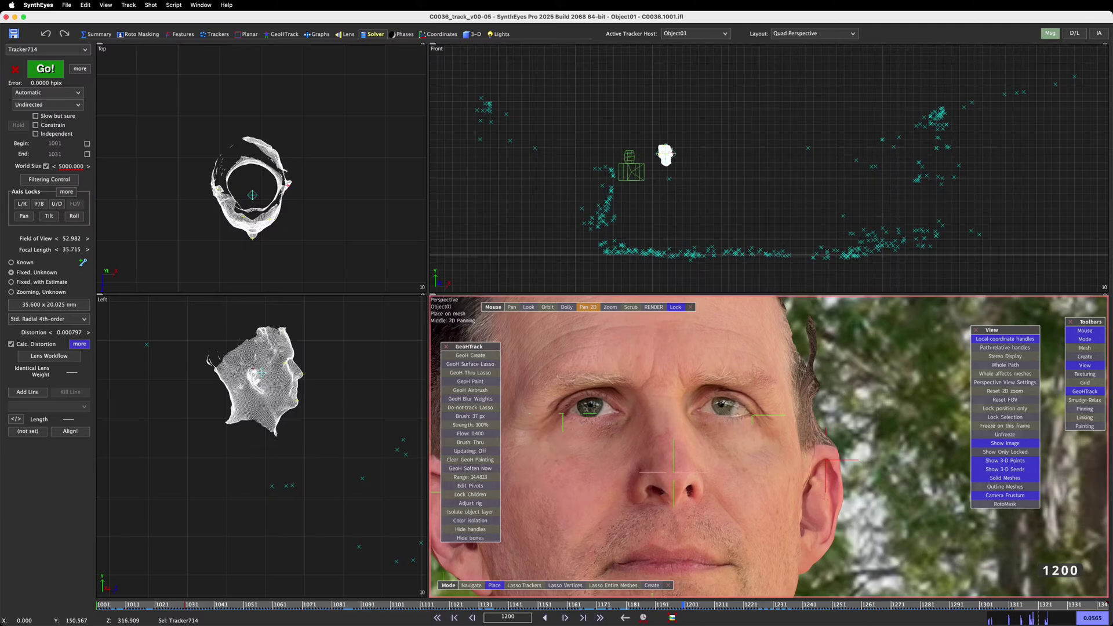
key(h)
drag(113, 210, 186, 69)
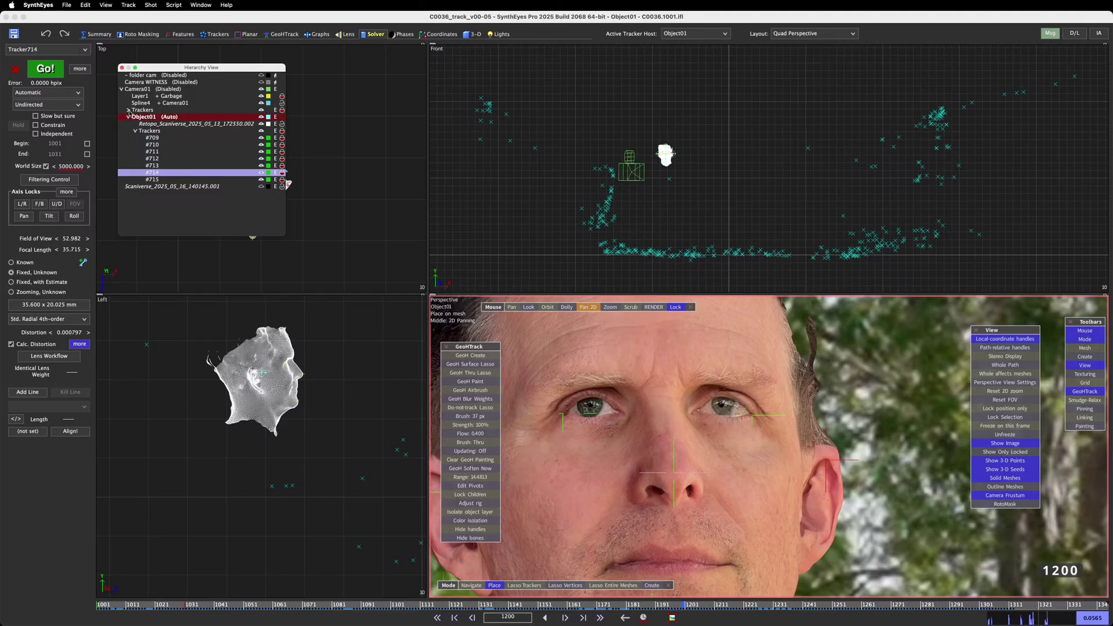
Rename the moving object Object01 to Object Head, and select the Retopo_Scaniverse mesh beneath it
click(150, 117)
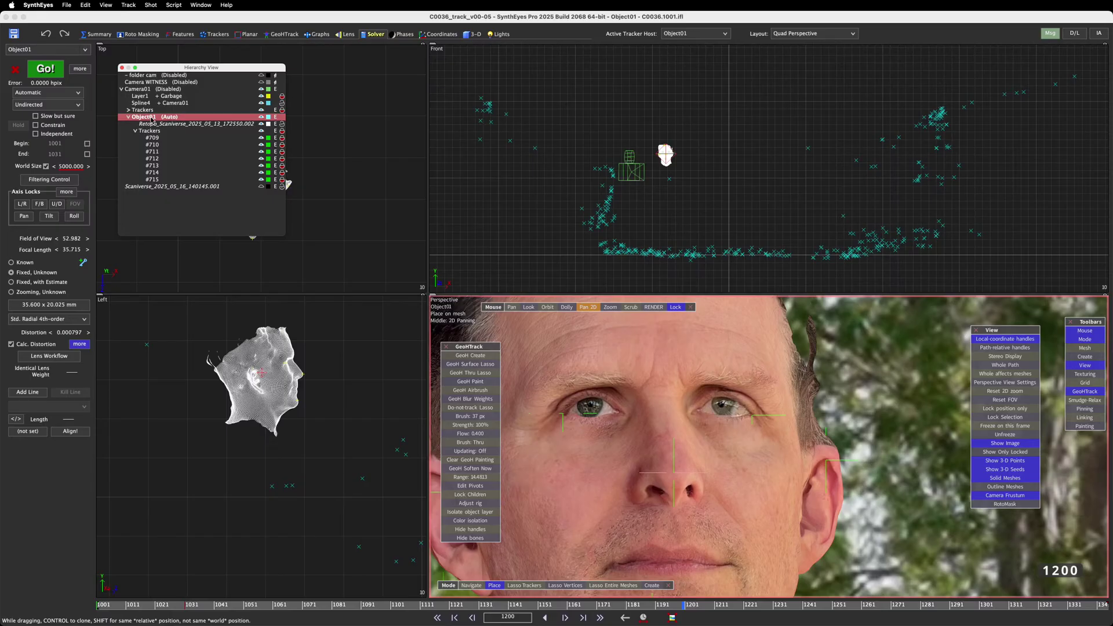
double_click(150, 118)
drag(518, 283, 363, 106)
click(352, 123)
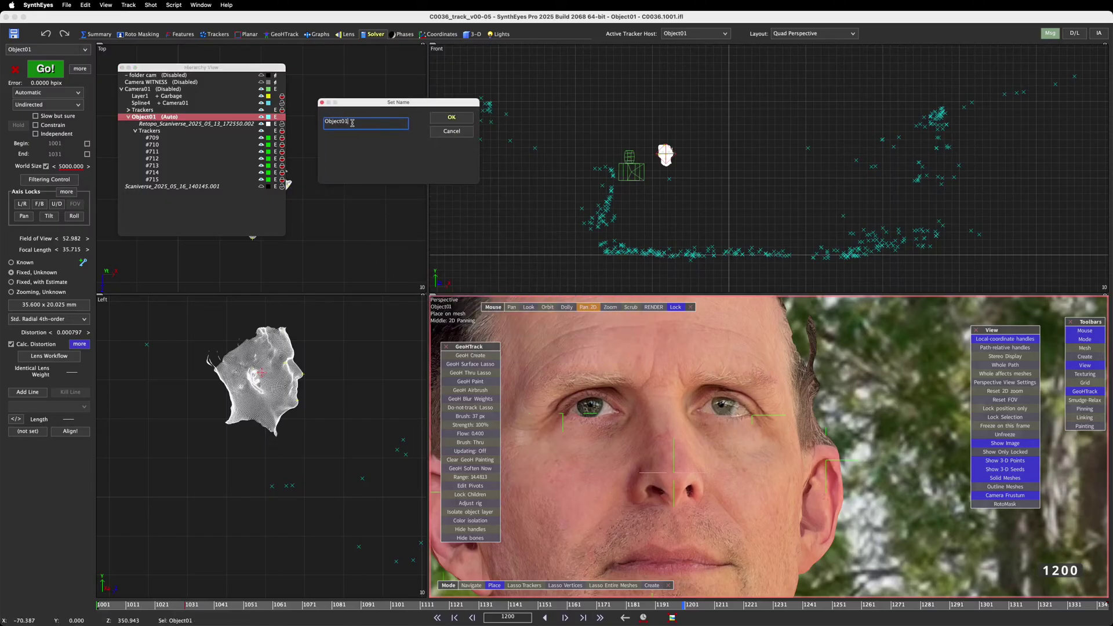
key(BackSpace)
key(BackSpace)
key(Return)
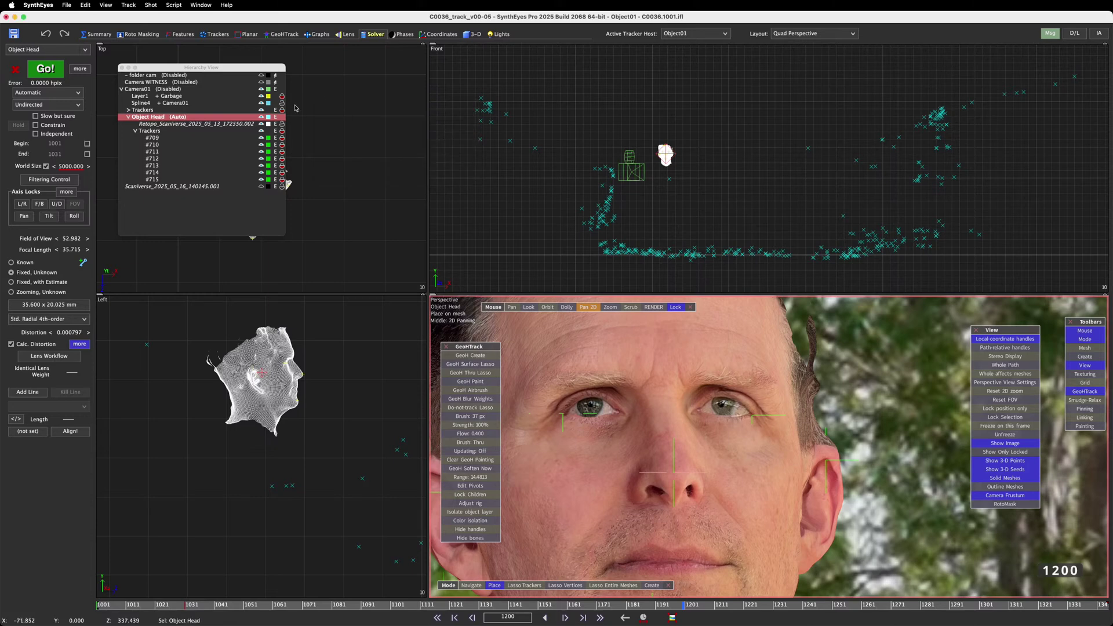
click(207, 124)
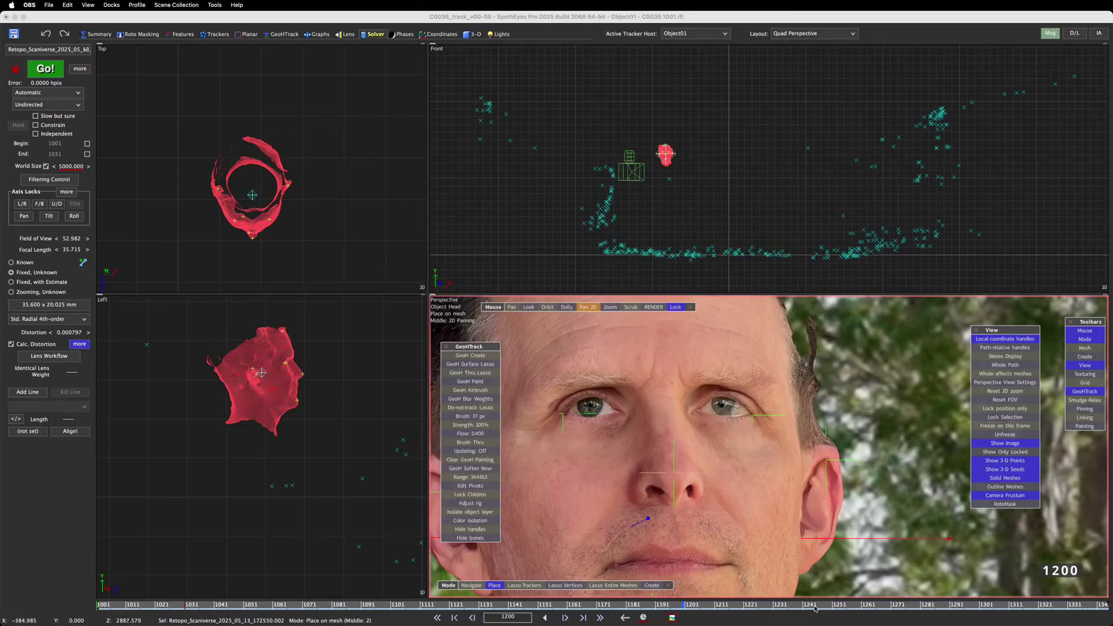
Scrub through the shot past frame 1200 to inspect the head mesh in the perspective view, and return to frame 1001
drag(820, 606, 720, 609)
scroll(781, 450, down, 6)
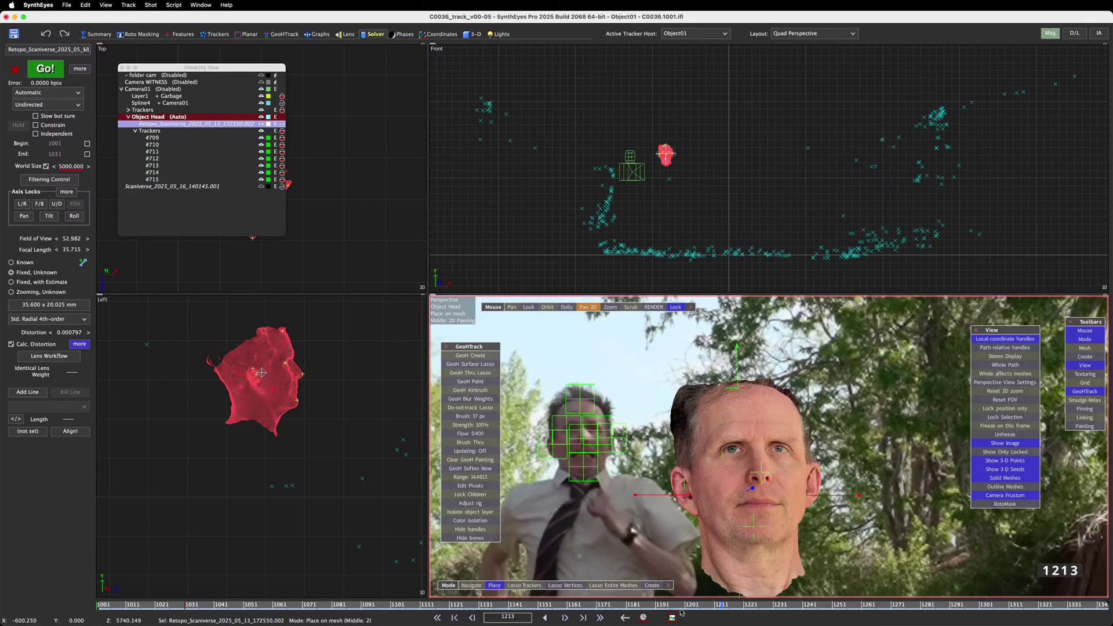
drag(618, 607, 40, 597)
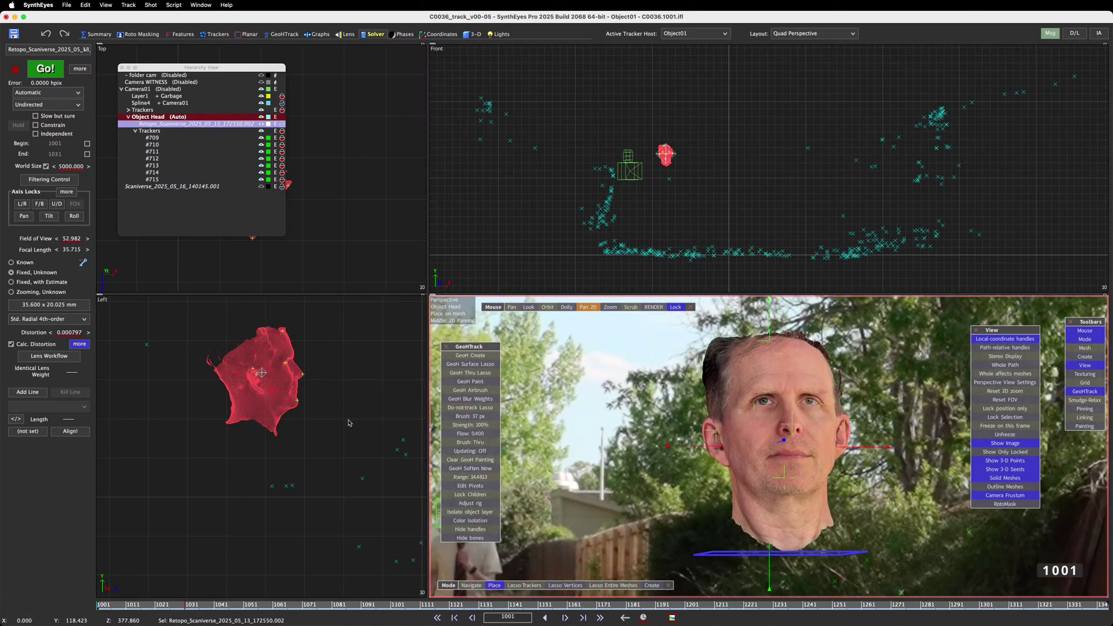
Switch to the Trackers room, select tracker #709 under Object Head, and examine its seed coordinates and lock type
click(121, 237)
click(214, 34)
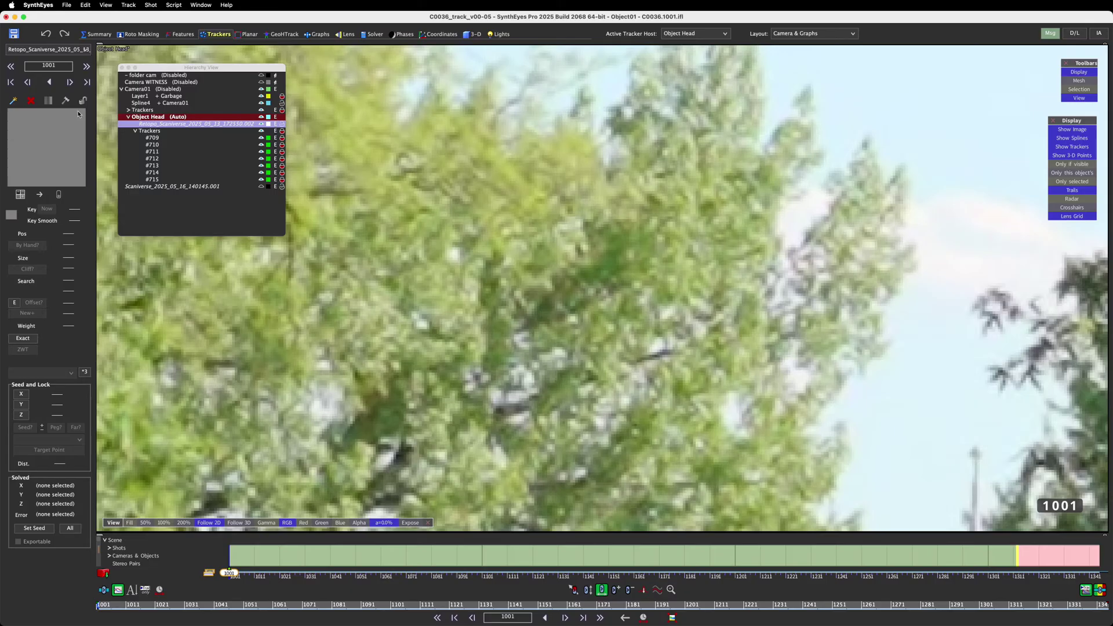
click(151, 138)
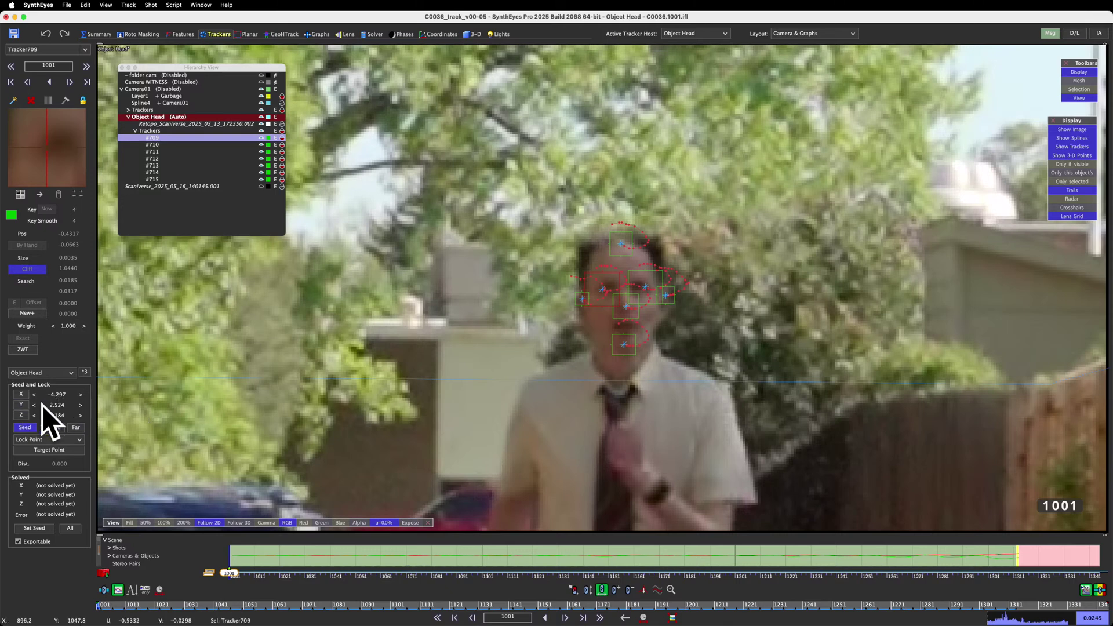
click(35, 440)
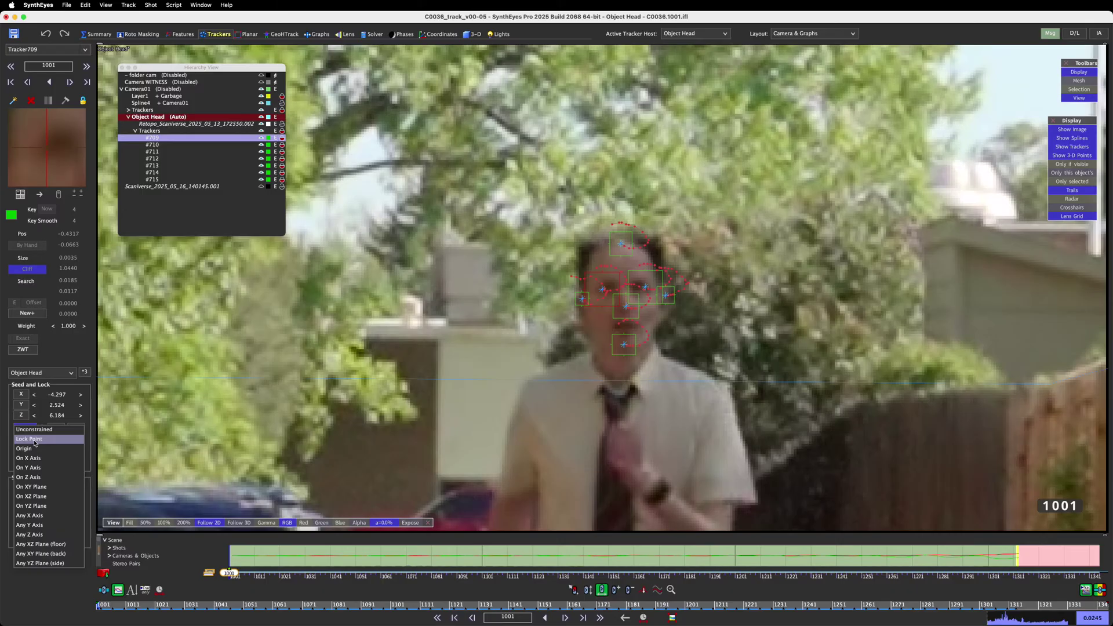
click(223, 440)
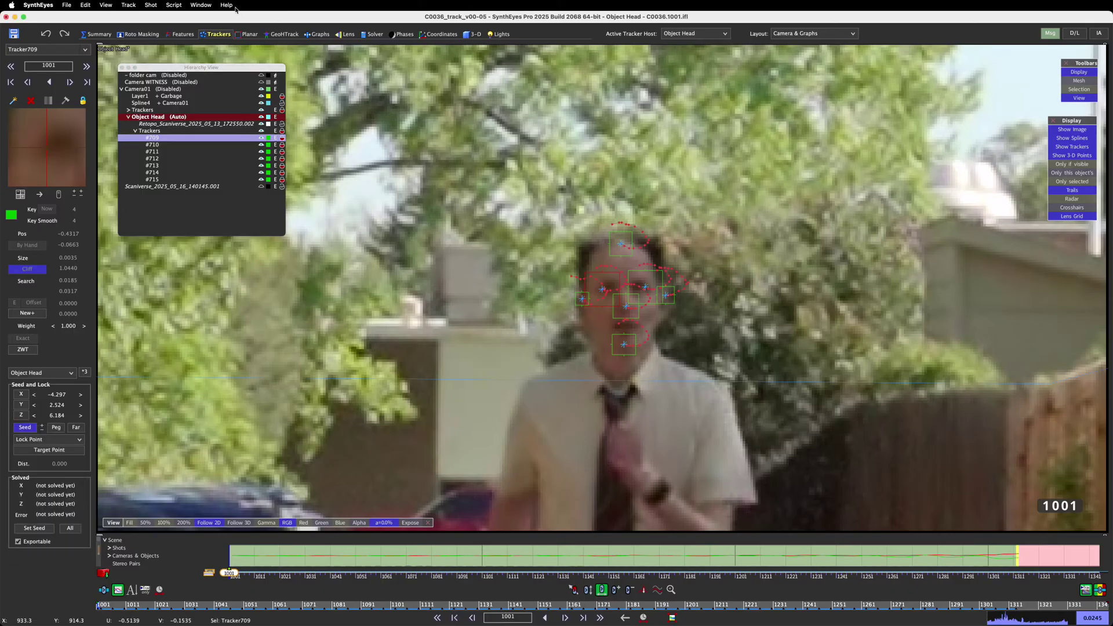
Open the floating constrained points view to review the locked coordinates of the head trackers, and close it
click(208, 5)
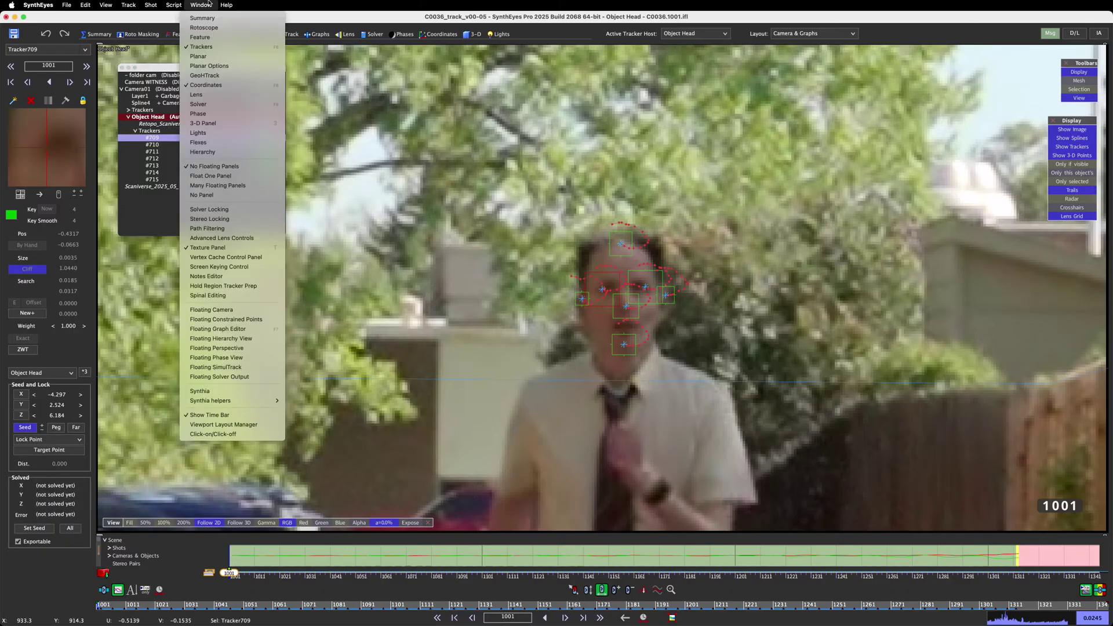
click(251, 320)
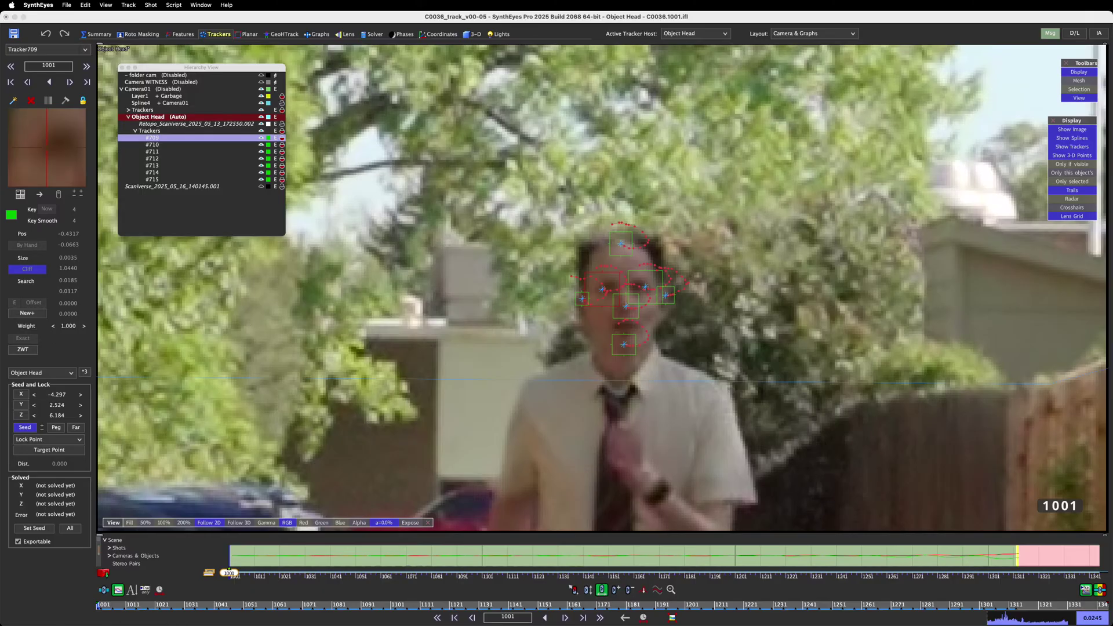
drag(366, 241, 457, 229)
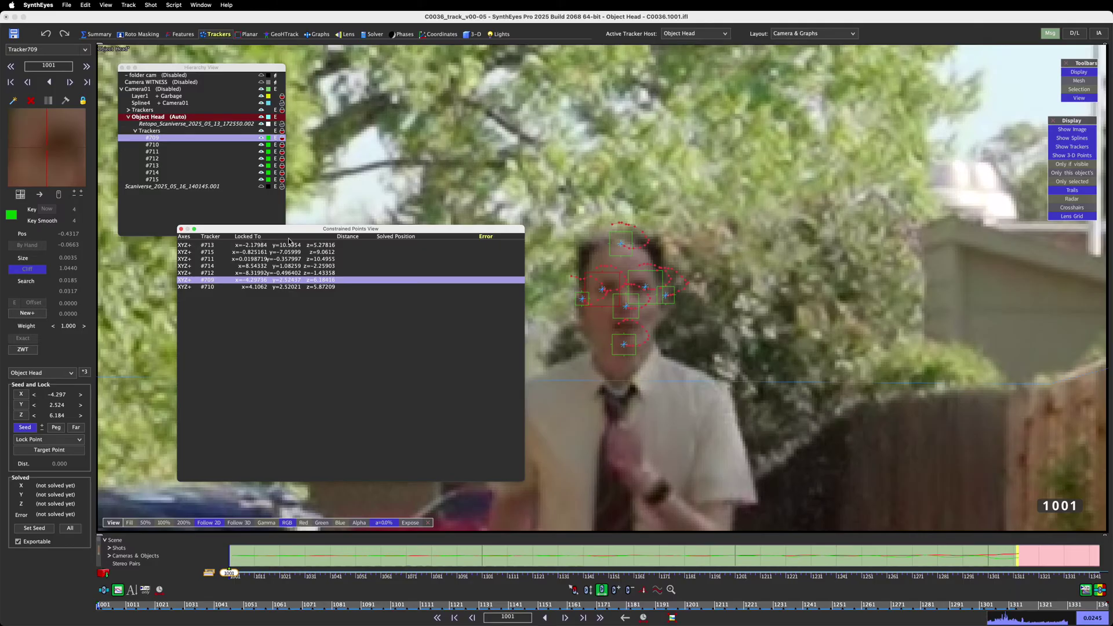
click(181, 230)
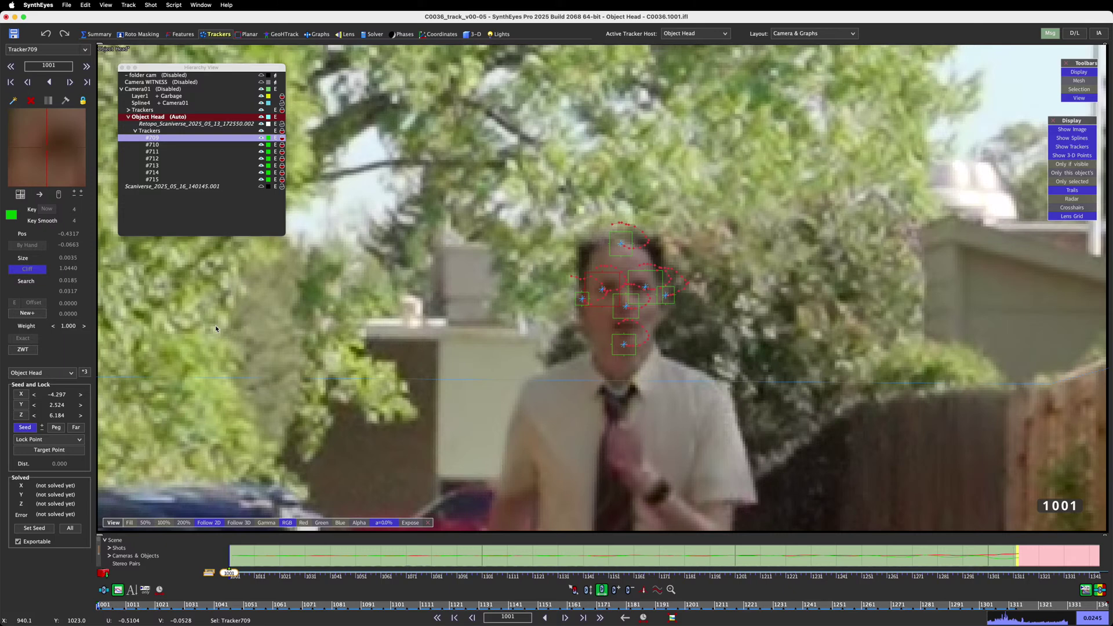
click(199, 230)
In the Solver room, set the Std. Radial 4th-order coefficients C2 and C4 to Manual, leaving U2 on Manual too
click(377, 35)
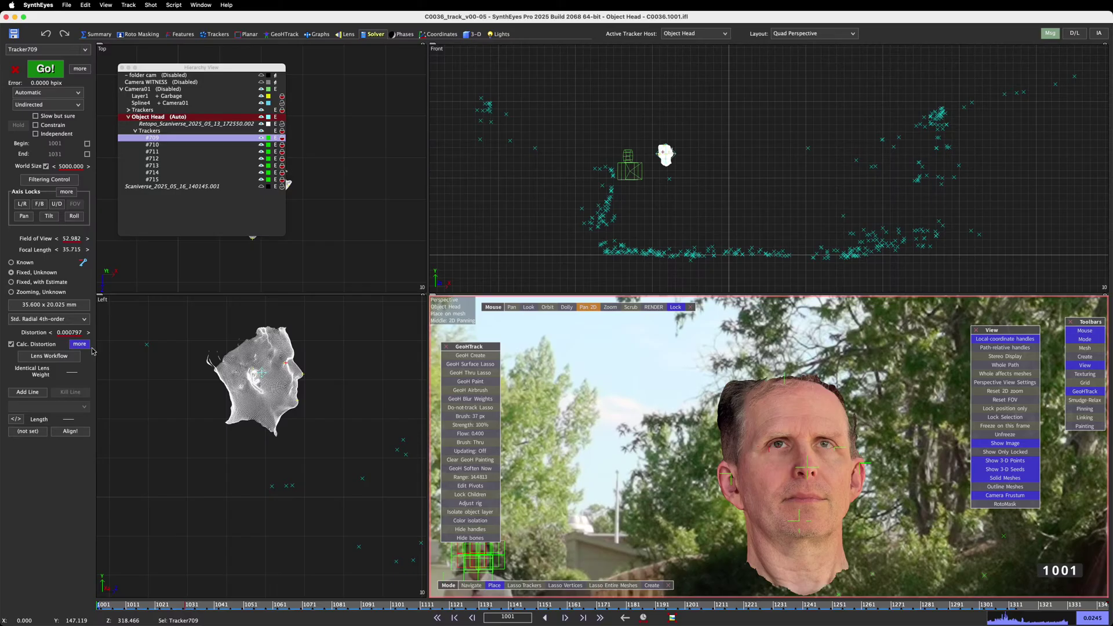
click(79, 344)
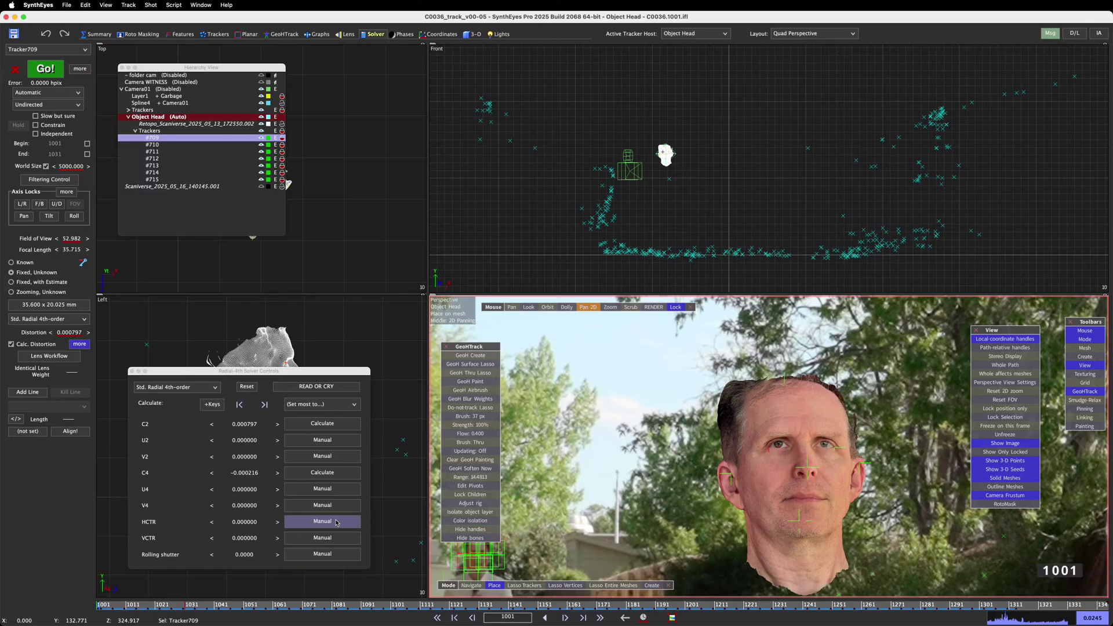
click(335, 426)
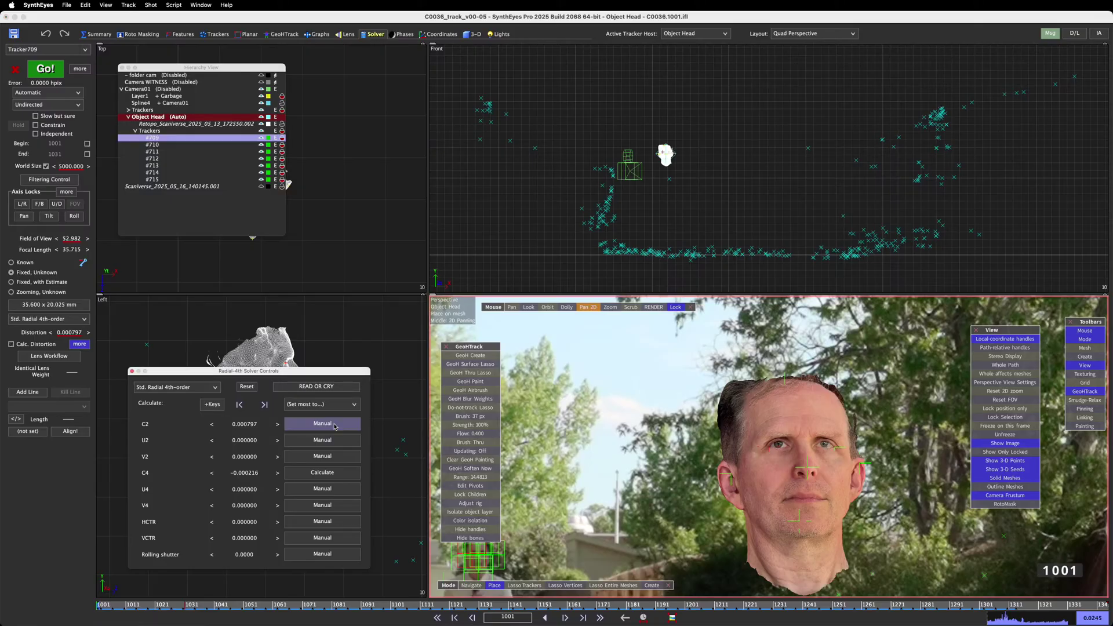
click(335, 474)
click(335, 474)
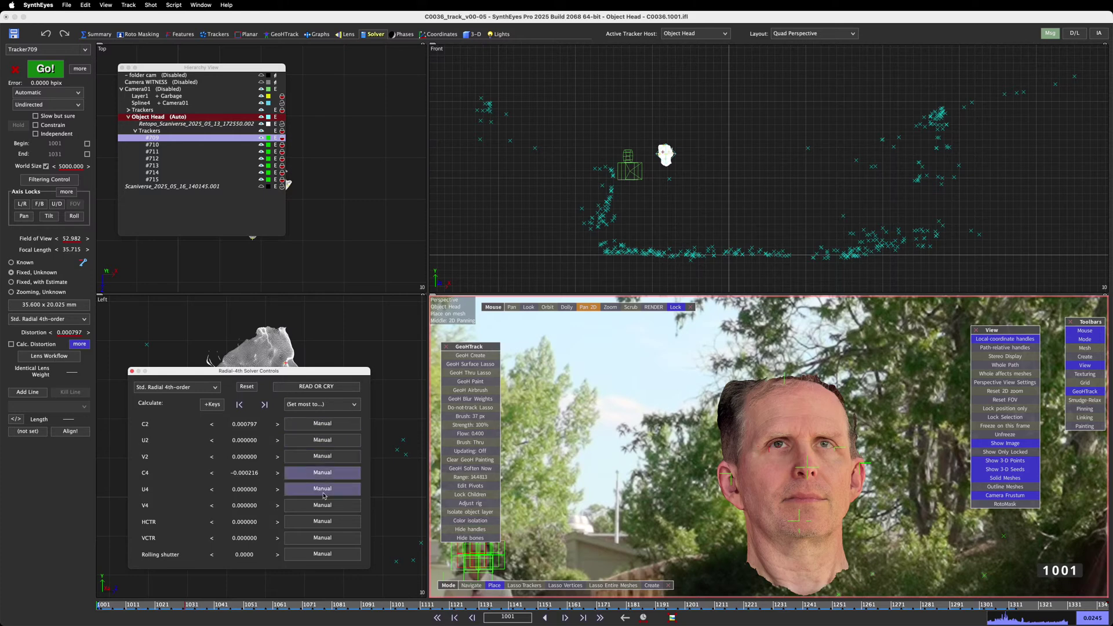
click(330, 441)
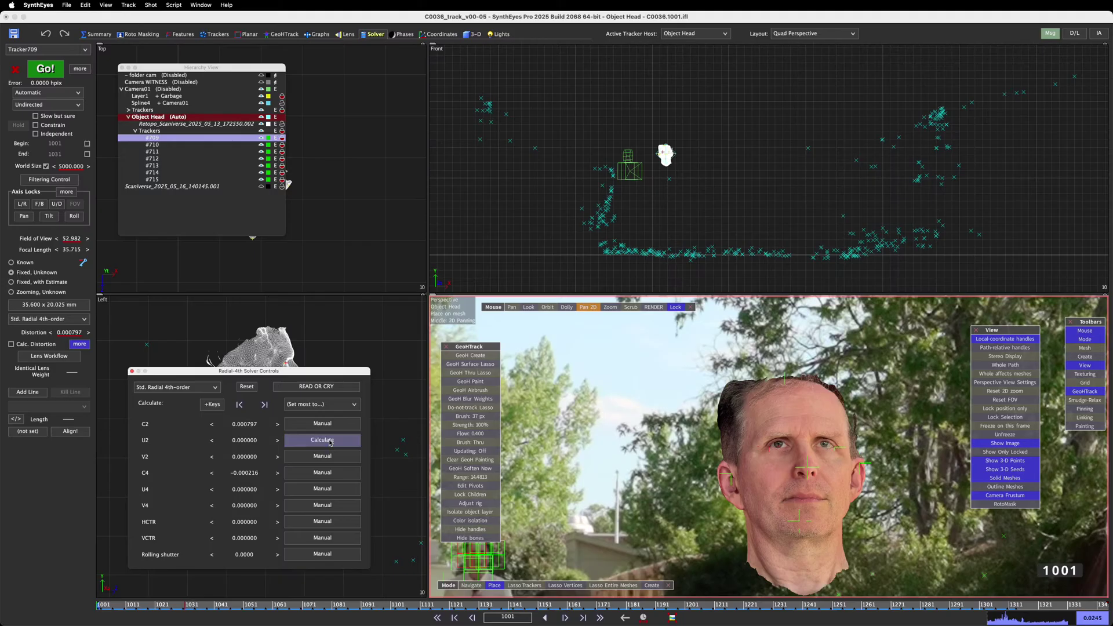
click(330, 441)
click(330, 441)
click(330, 441)
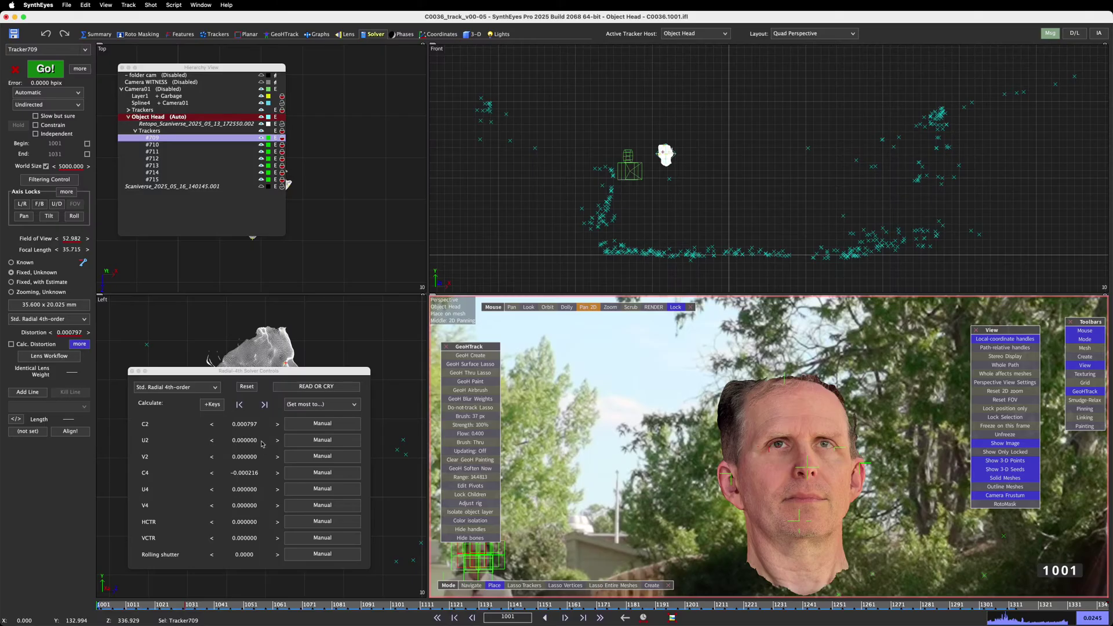
click(131, 372)
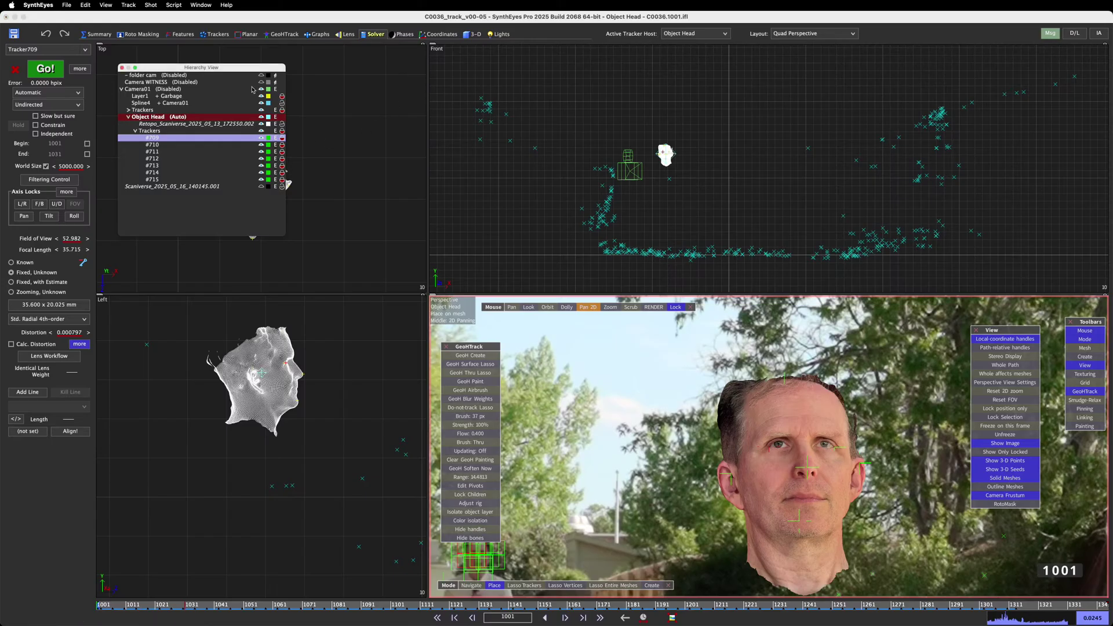
Close the hierarchy view and open the Texture Control Panel, placing it over the Top viewport
drag(252, 67, 381, 102)
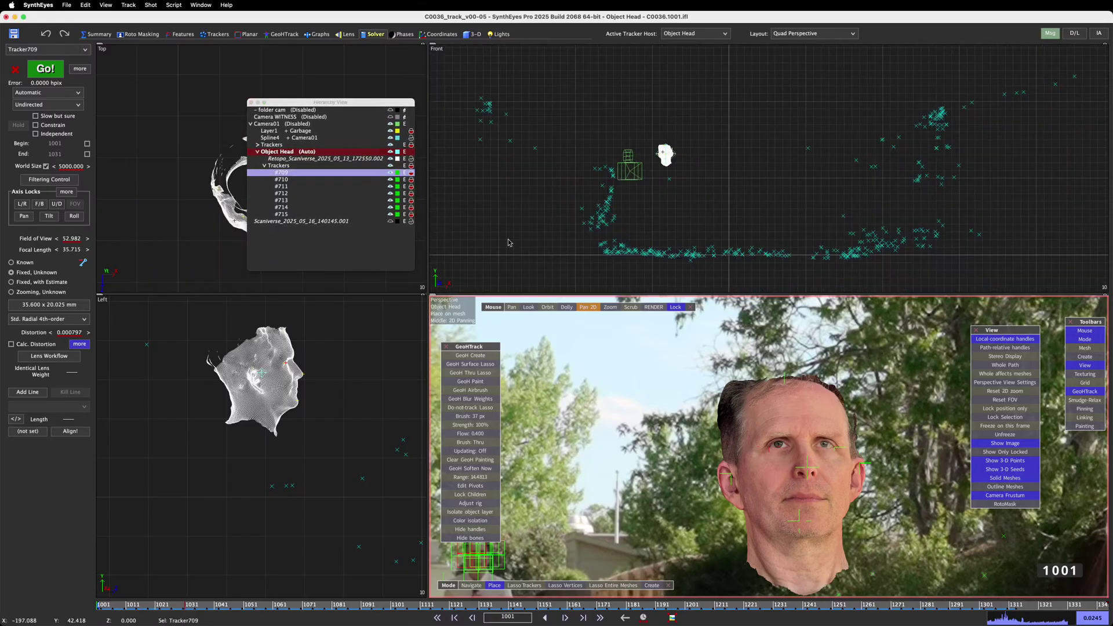
drag(317, 105, 273, 147)
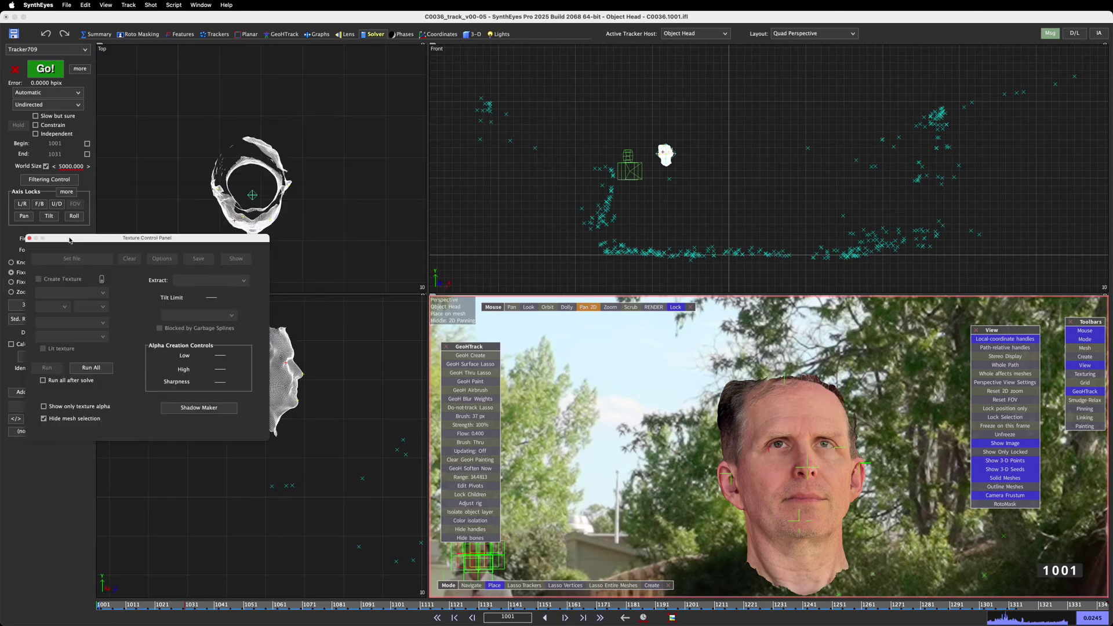
drag(69, 237, 185, 74)
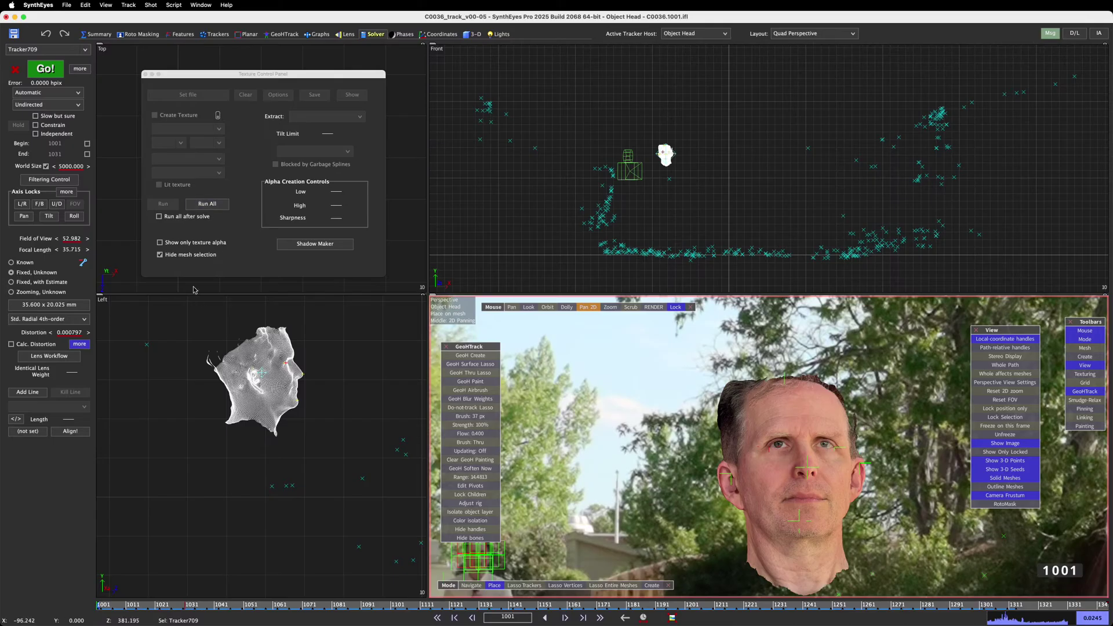
Select the scanned head mesh and toggle Hide mesh selection to compare its display, leaving the option enabled
click(160, 255)
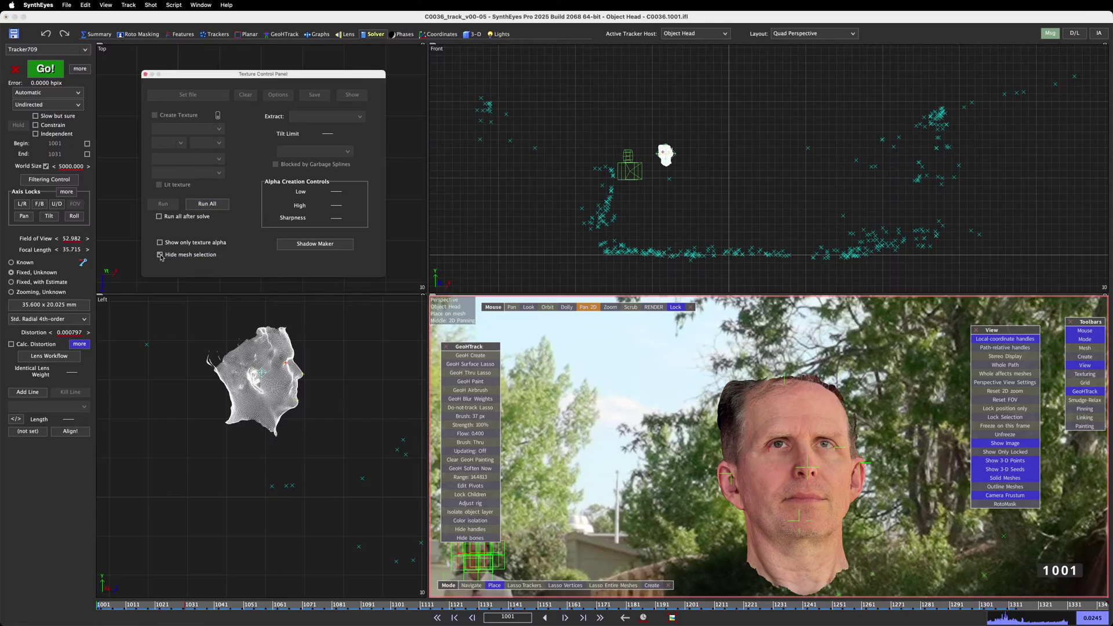
click(270, 390)
click(159, 255)
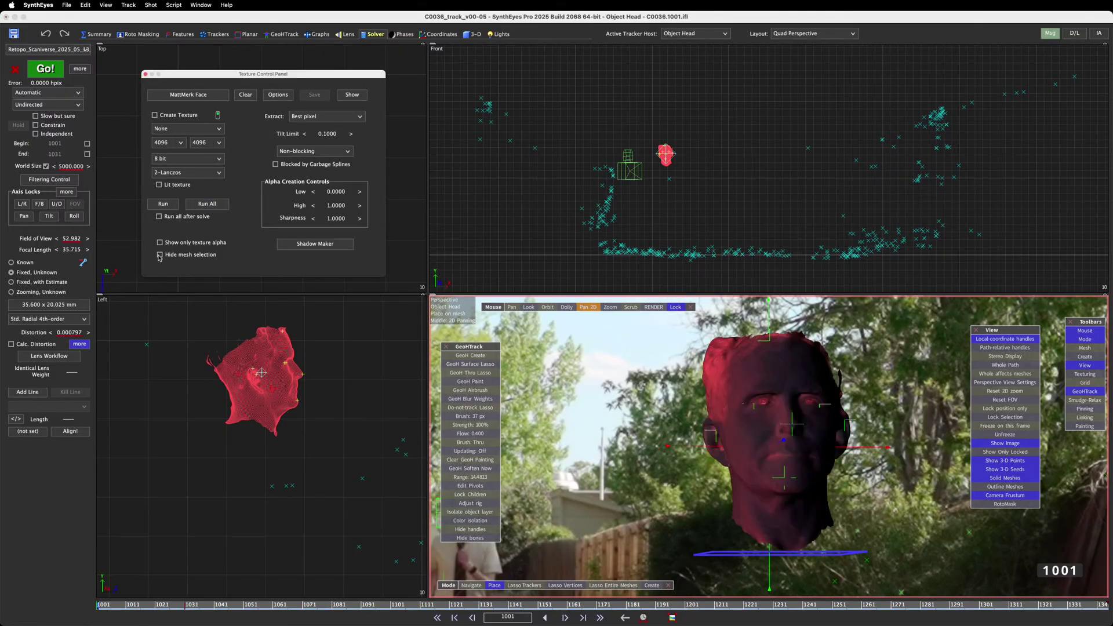
click(160, 255)
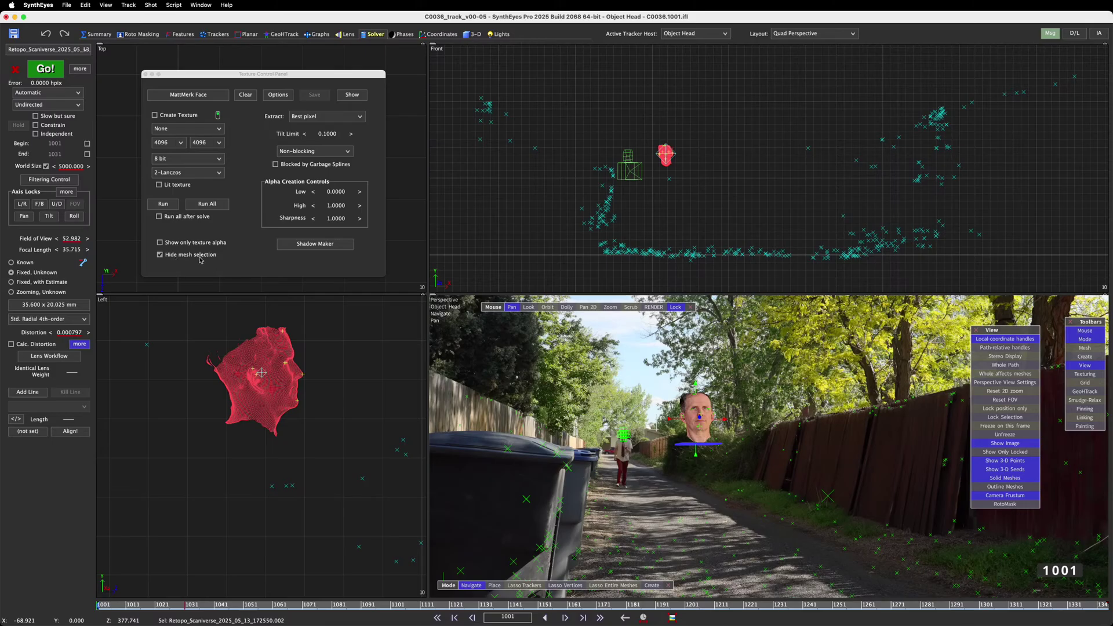
click(160, 255)
click(160, 255)
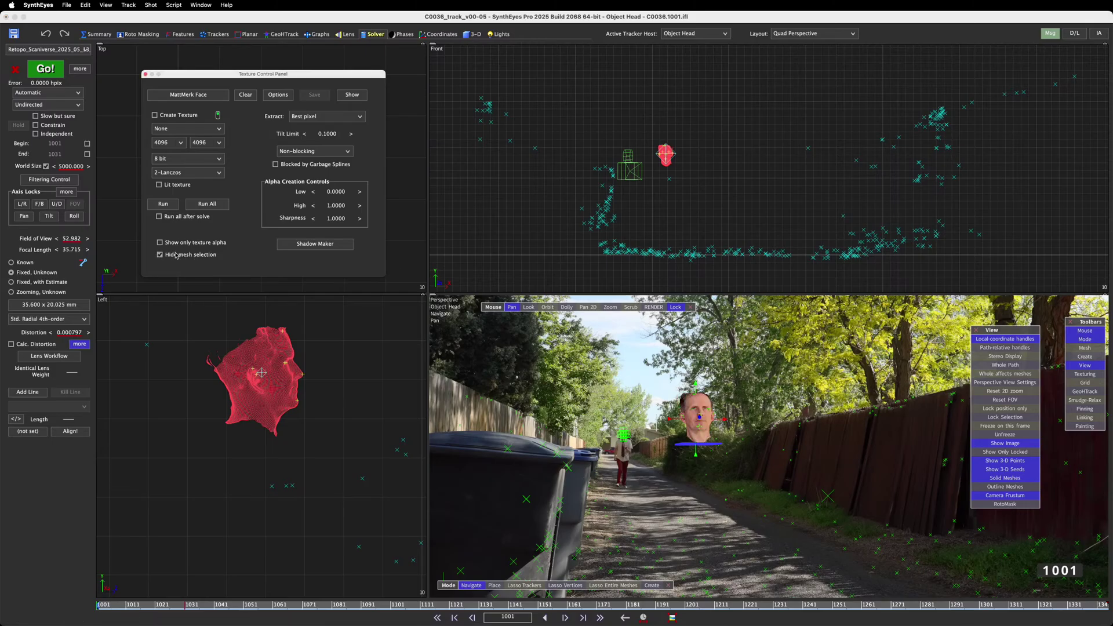
Reposition the View toolbar in the perspective view and the Texture Control Panel over the Top viewport
drag(1019, 331, 1028, 320)
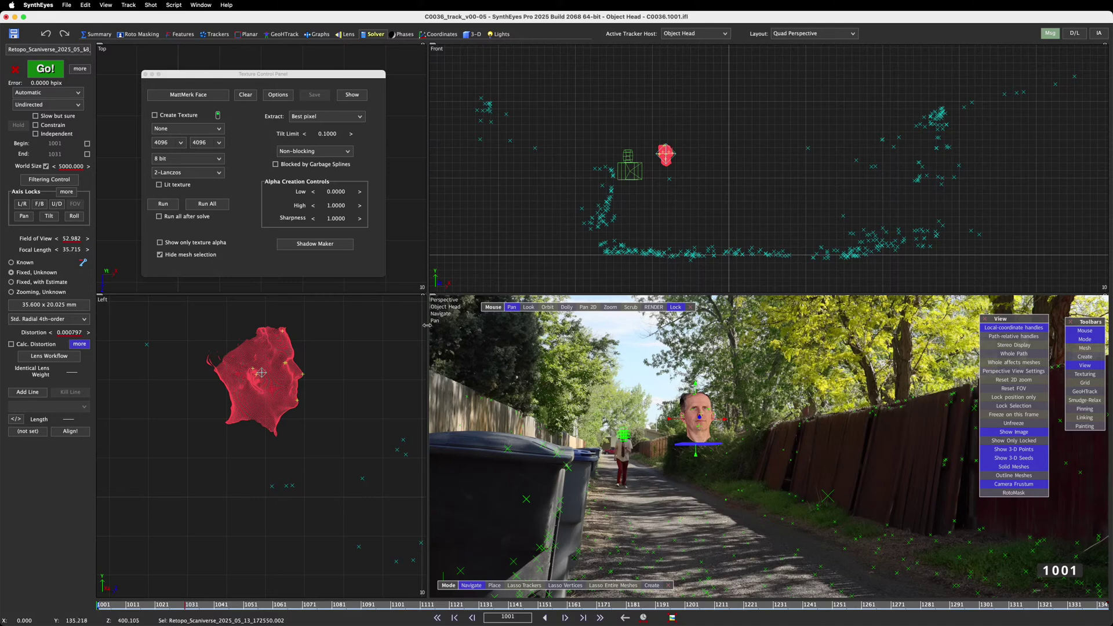
click(199, 5)
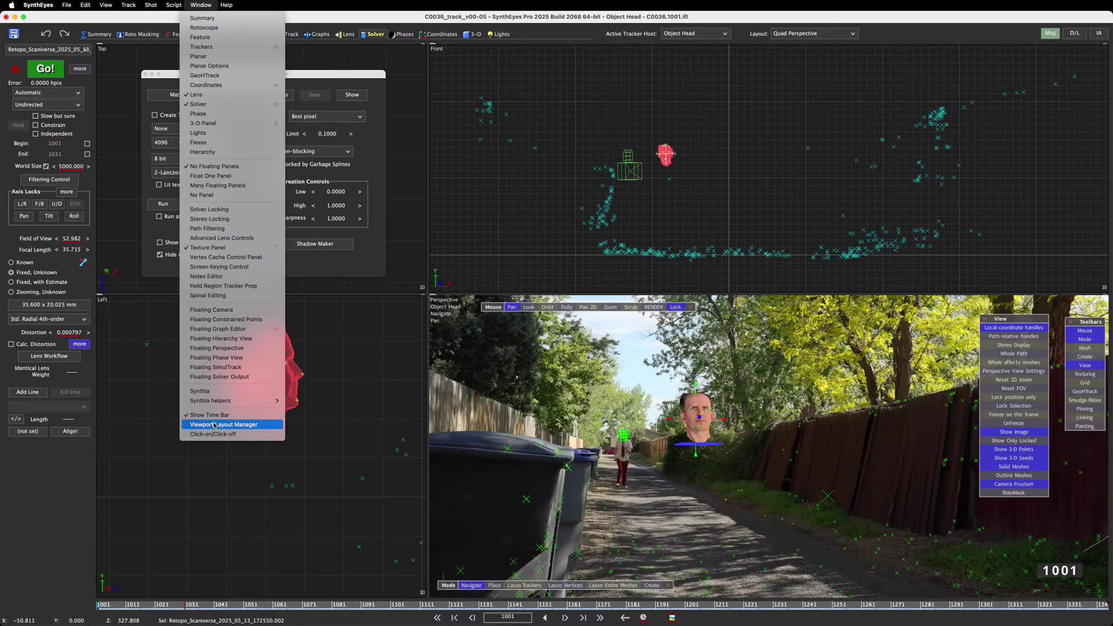
click(463, 6)
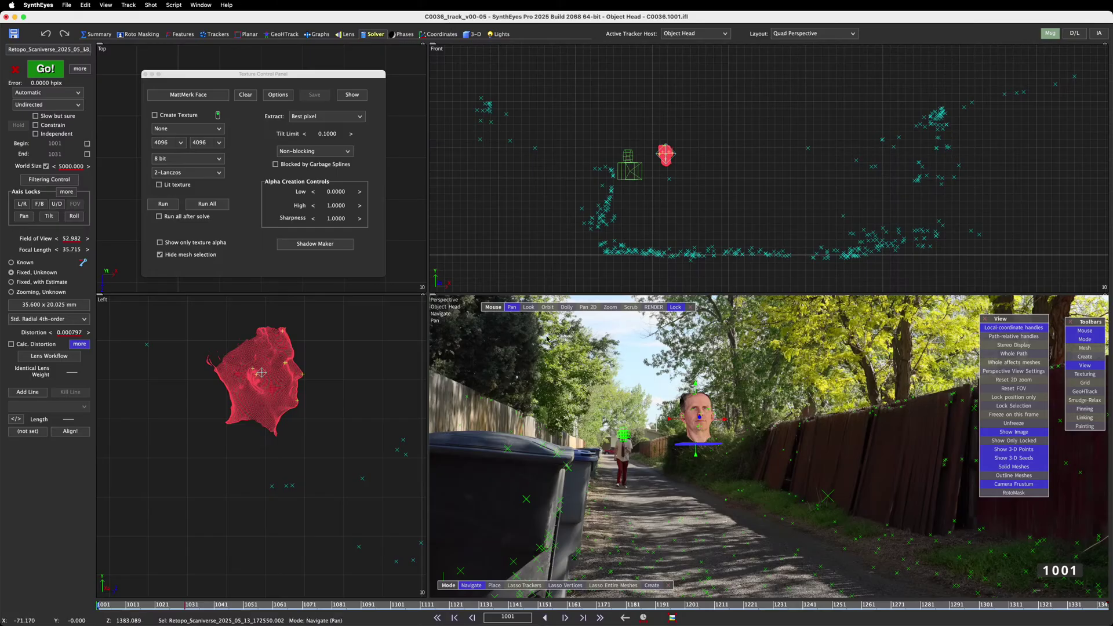
drag(228, 79, 202, 65)
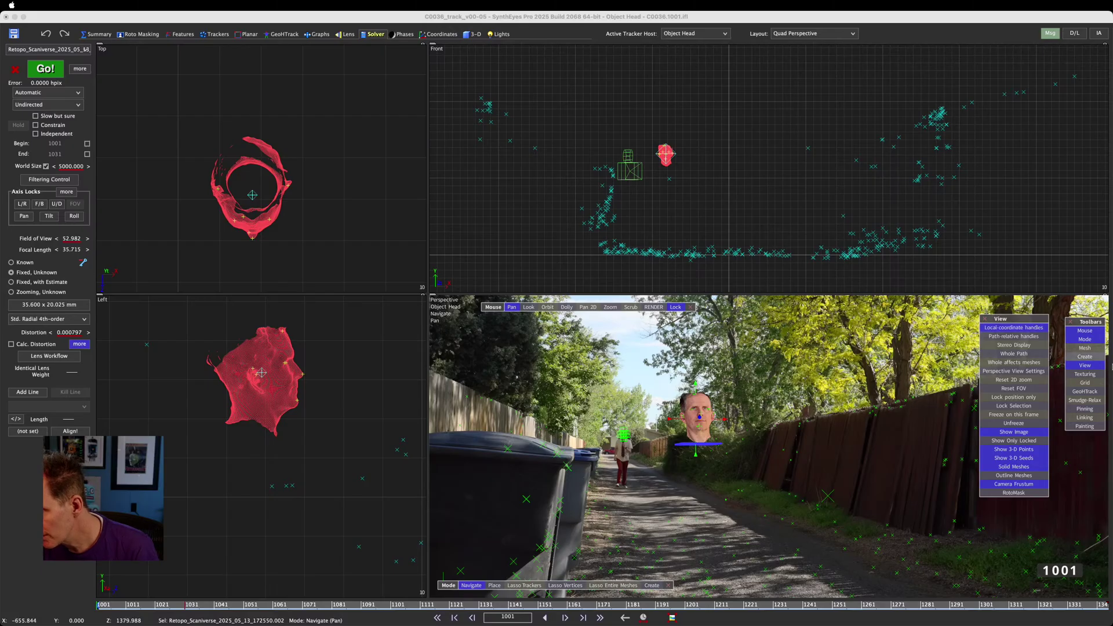
Show the Mesh and Texturing toolbars in the perspective view to look over their commands, and close both
click(1097, 353)
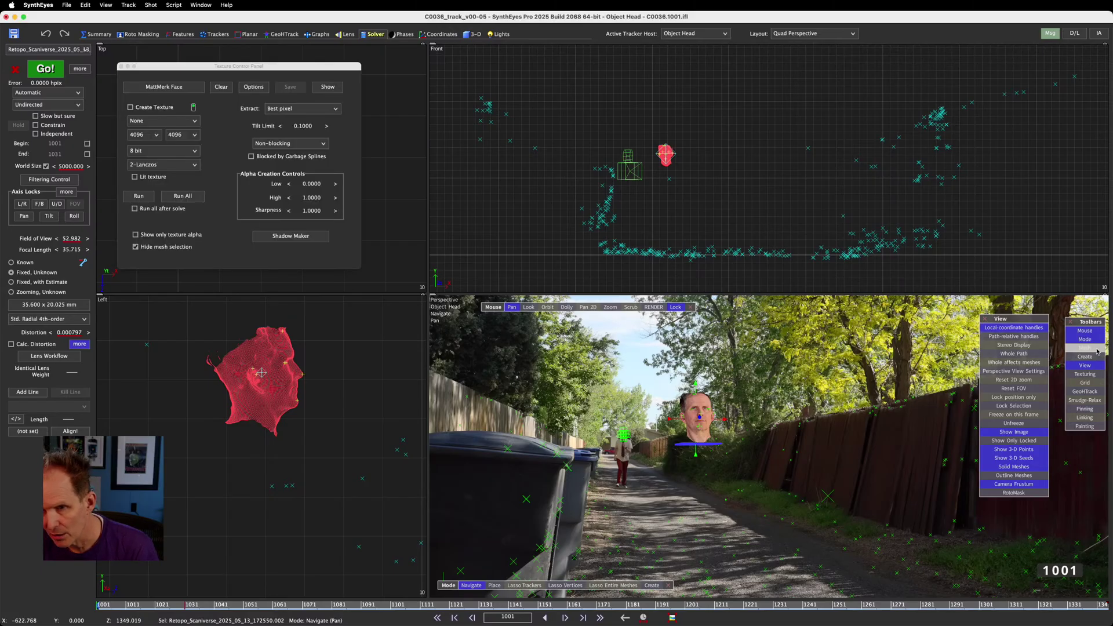
click(1084, 348)
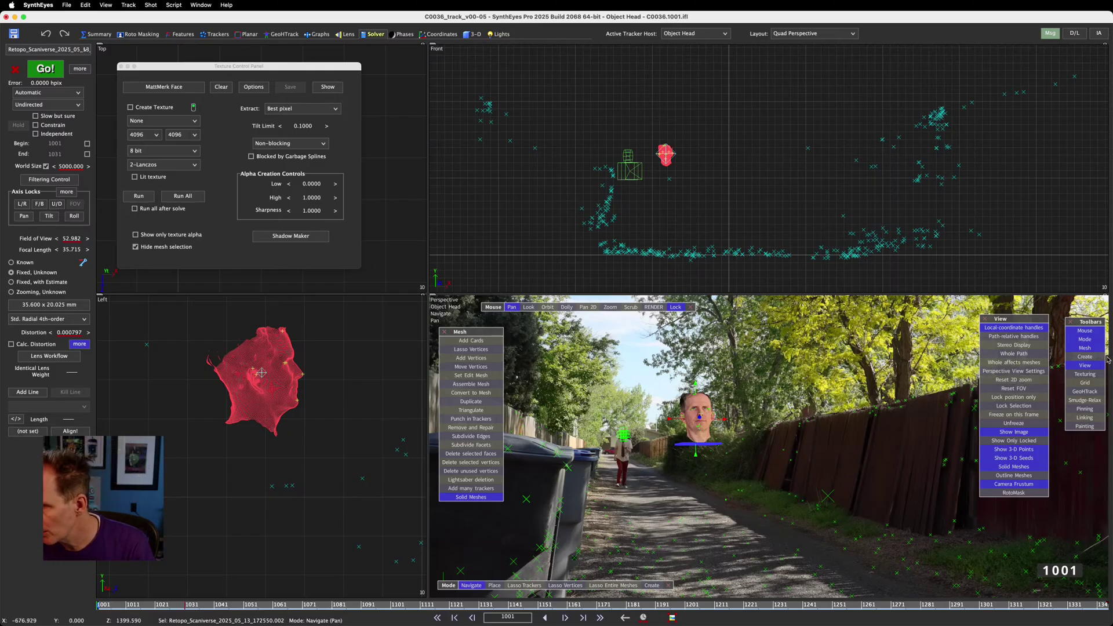
click(1092, 375)
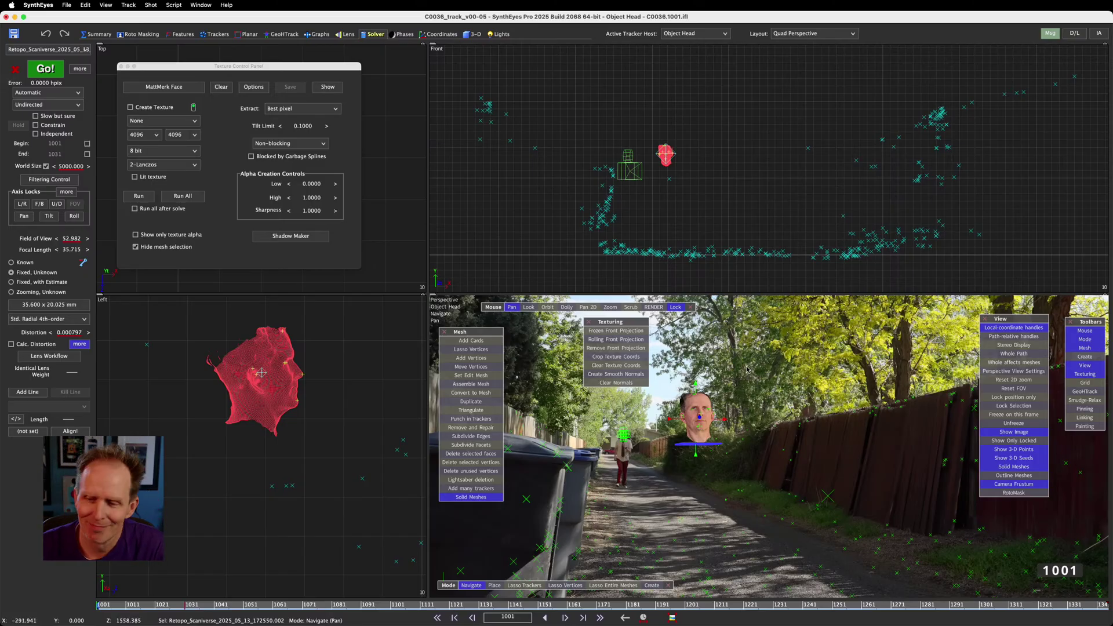
click(445, 333)
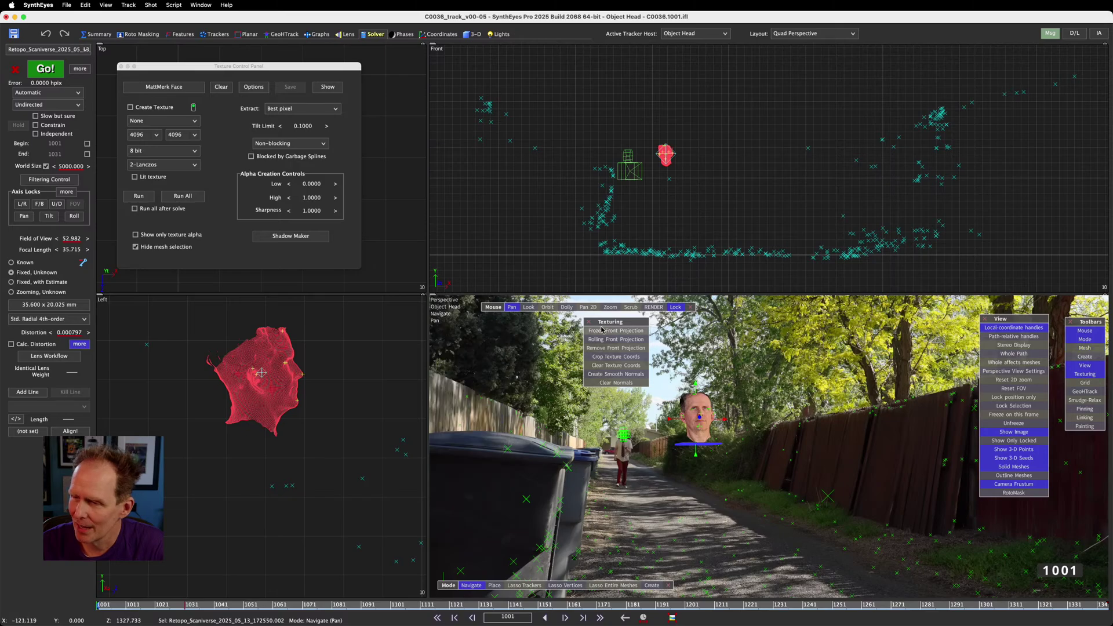
click(588, 322)
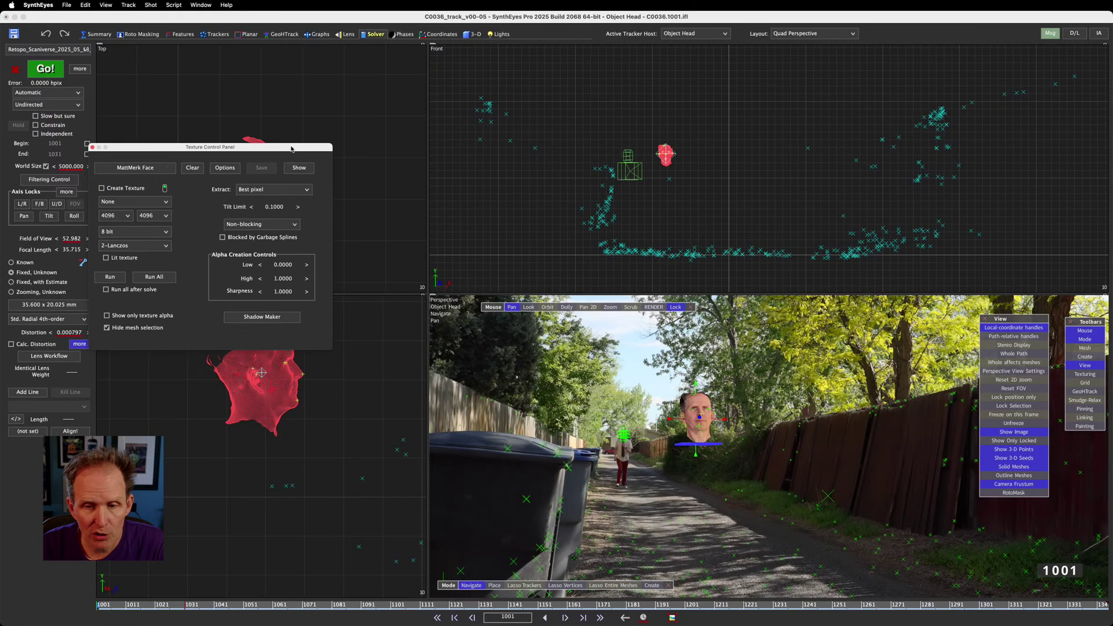
drag(290, 146, 322, 138)
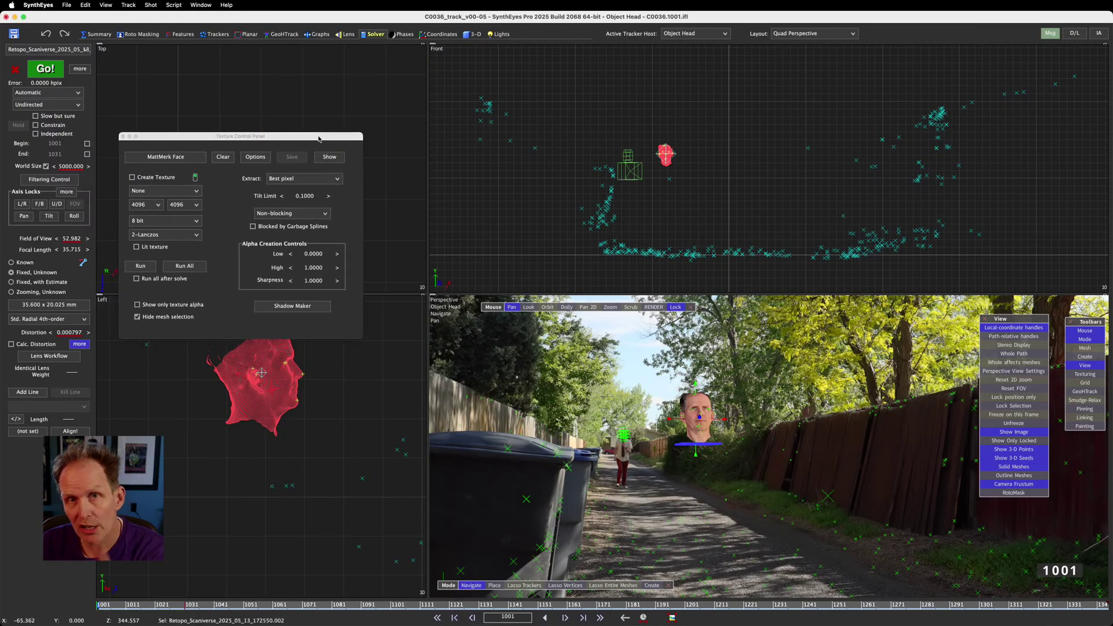
click(318, 139)
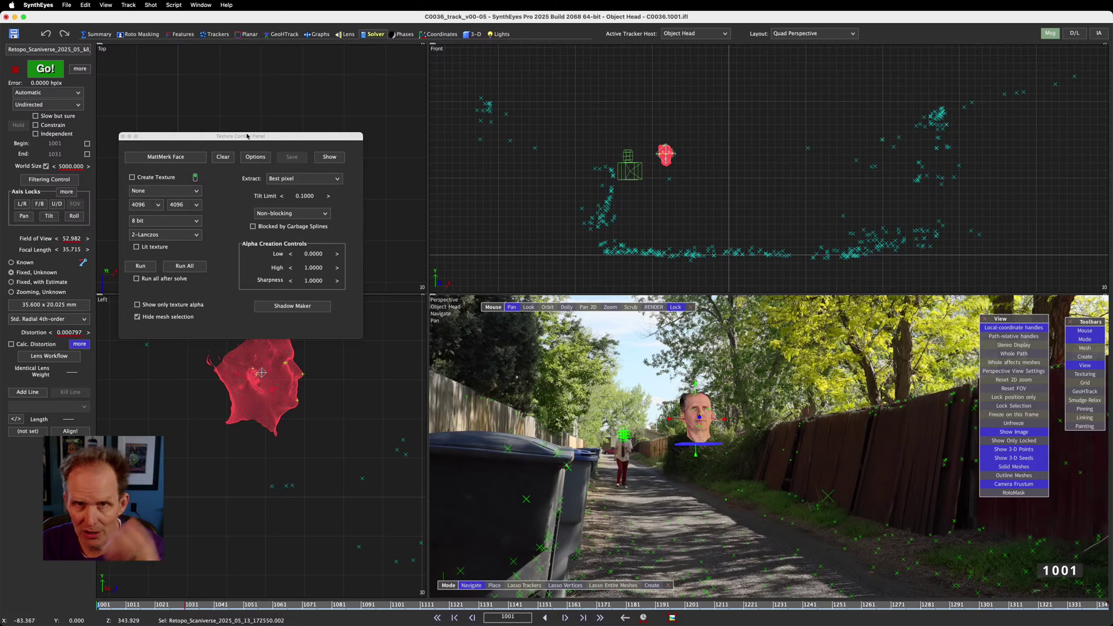
Clear the Texture Control Panel out of the way and deselect the scanned head mesh
drag(247, 135, 0, 344)
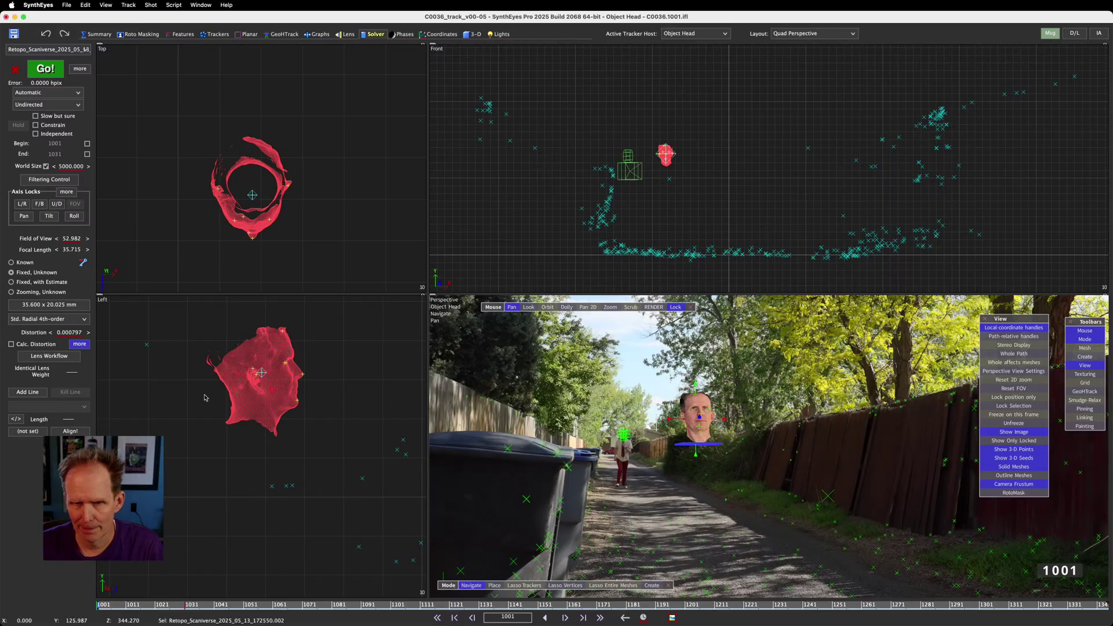
click(212, 423)
scroll(262, 431, down, 3)
scroll(262, 431, down, 5)
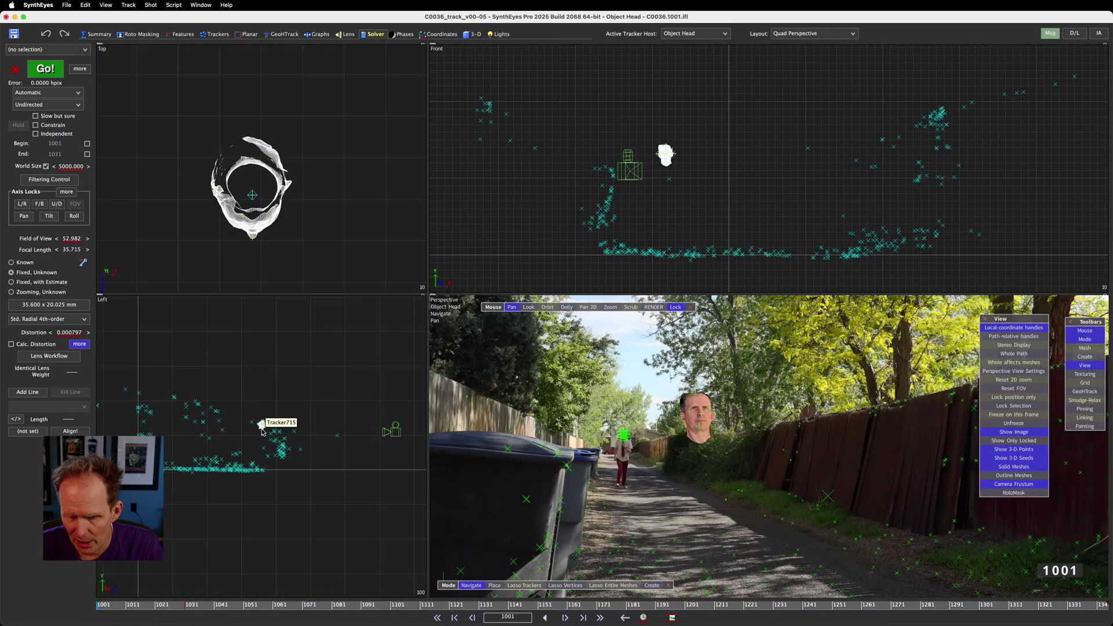
key(ctrl+Home)
key(ctrl+Home)
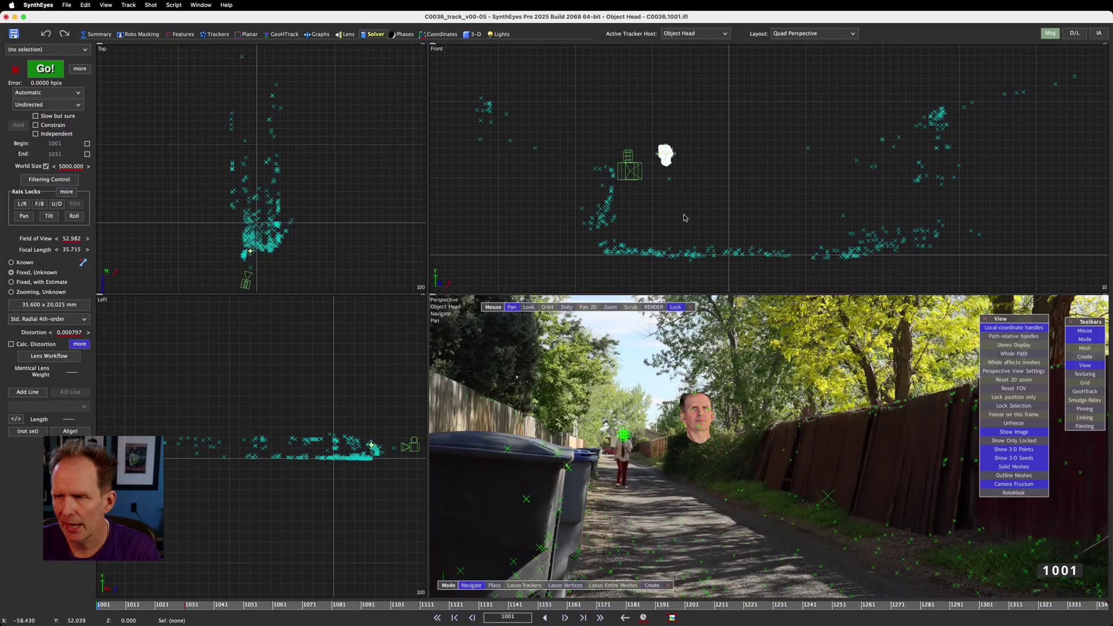
key(ctrl+Home)
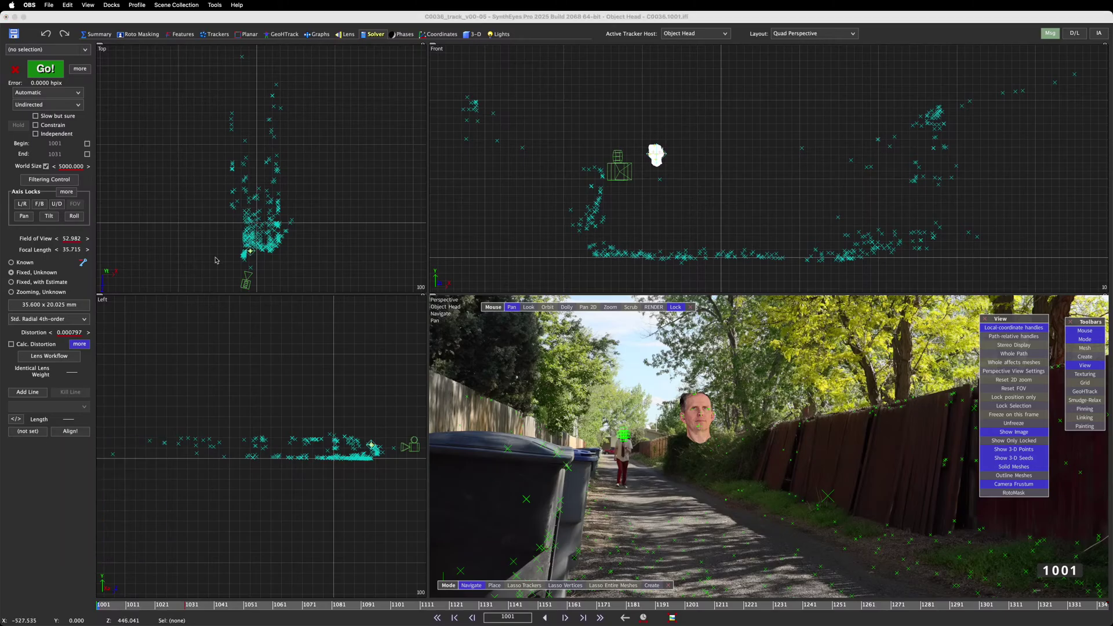
scroll(273, 208, up, 5)
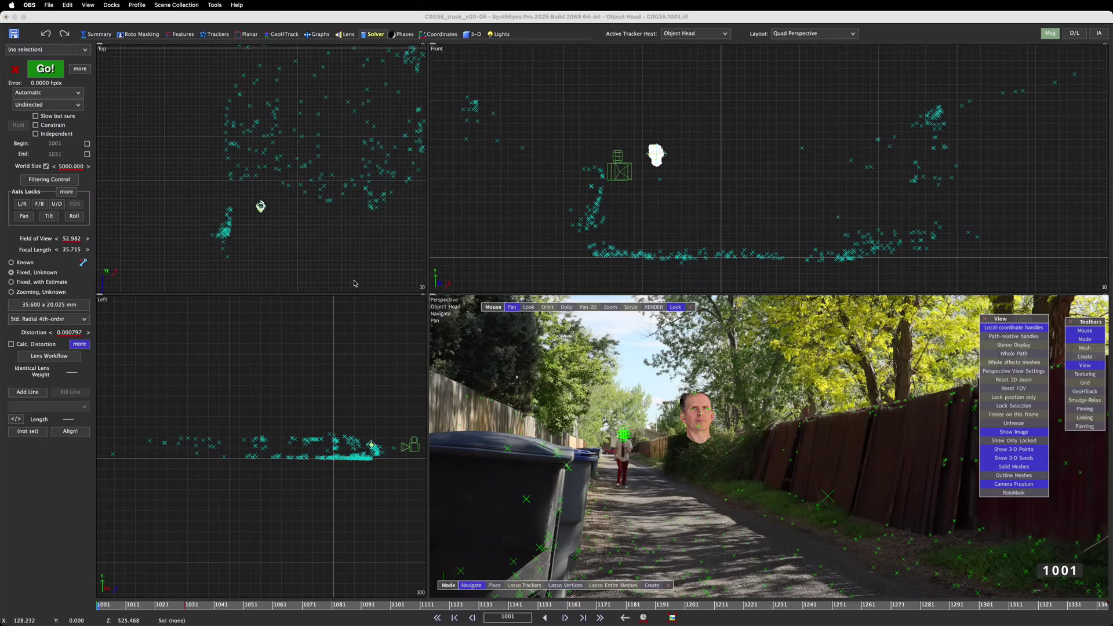
Switch the Solver room's viewport layout from Quad Perspective to Solver Output
click(375, 36)
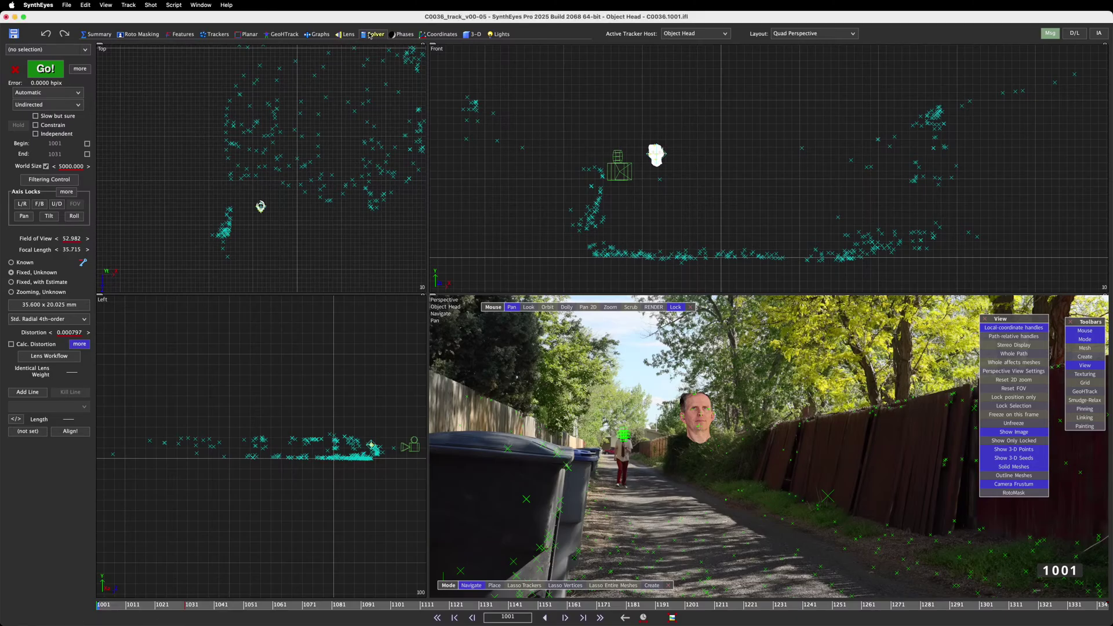
click(812, 33)
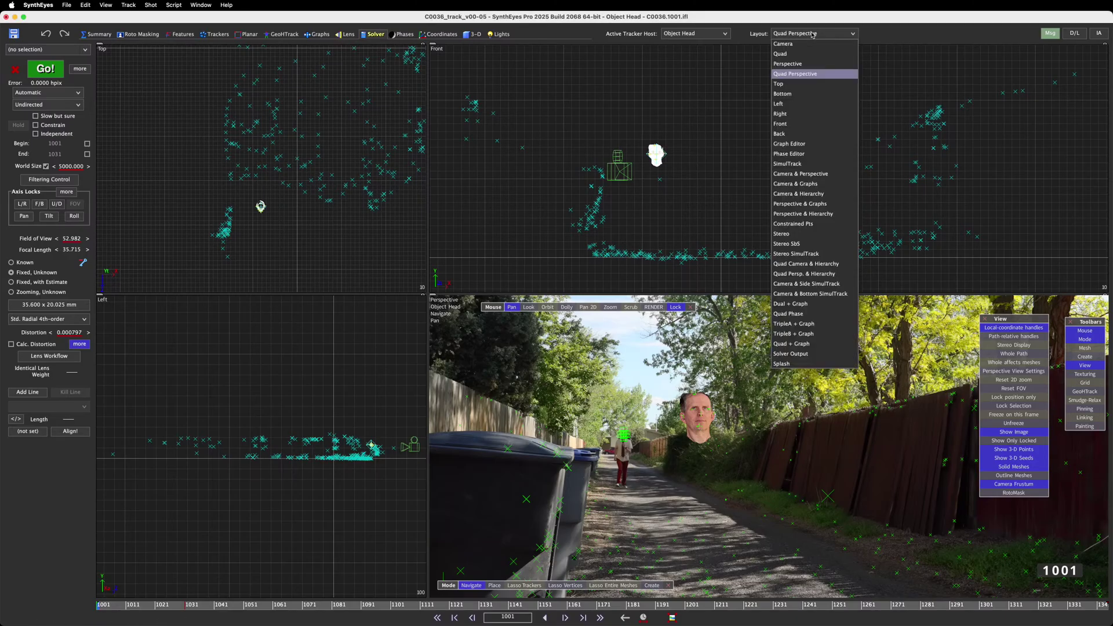
click(812, 35)
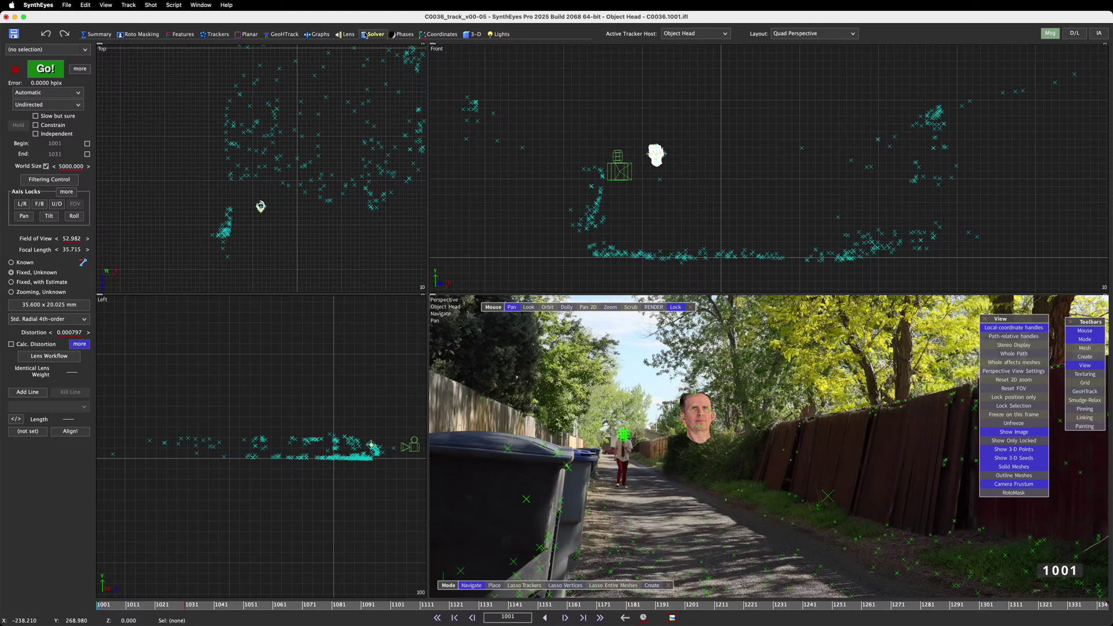
click(809, 36)
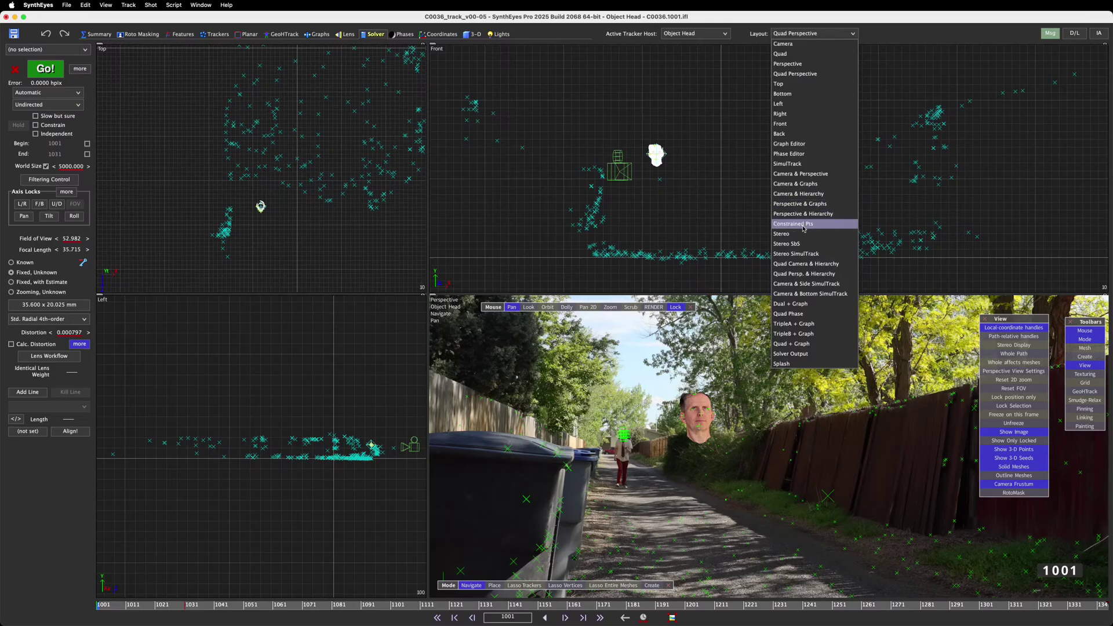
click(797, 354)
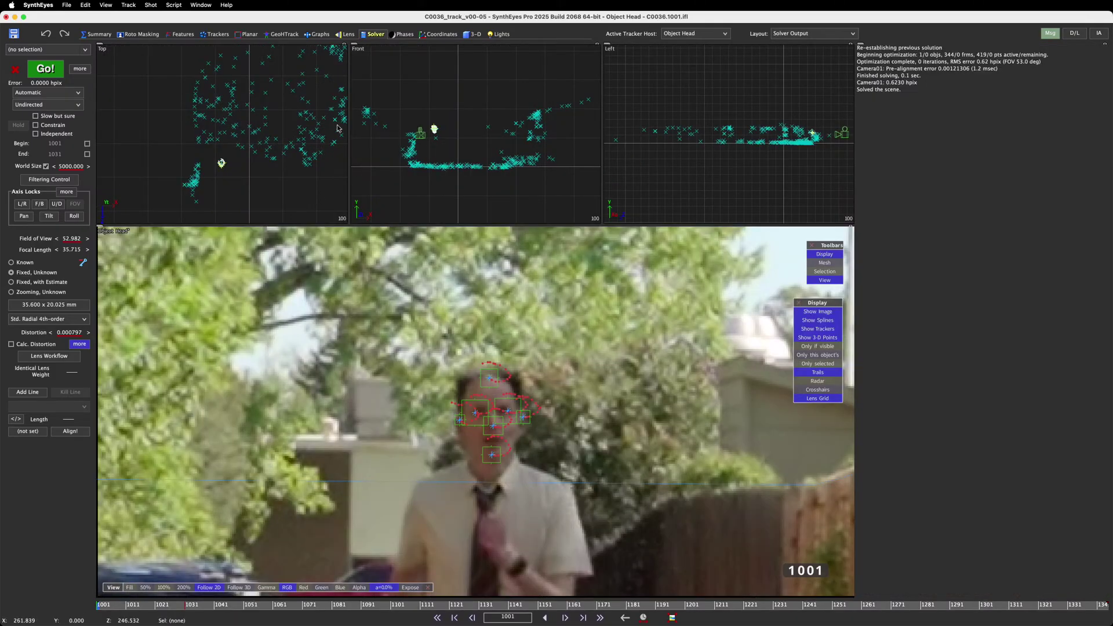
Change the large Camera view to Perspective and check the resulting custom entry among the available layouts
click(101, 230)
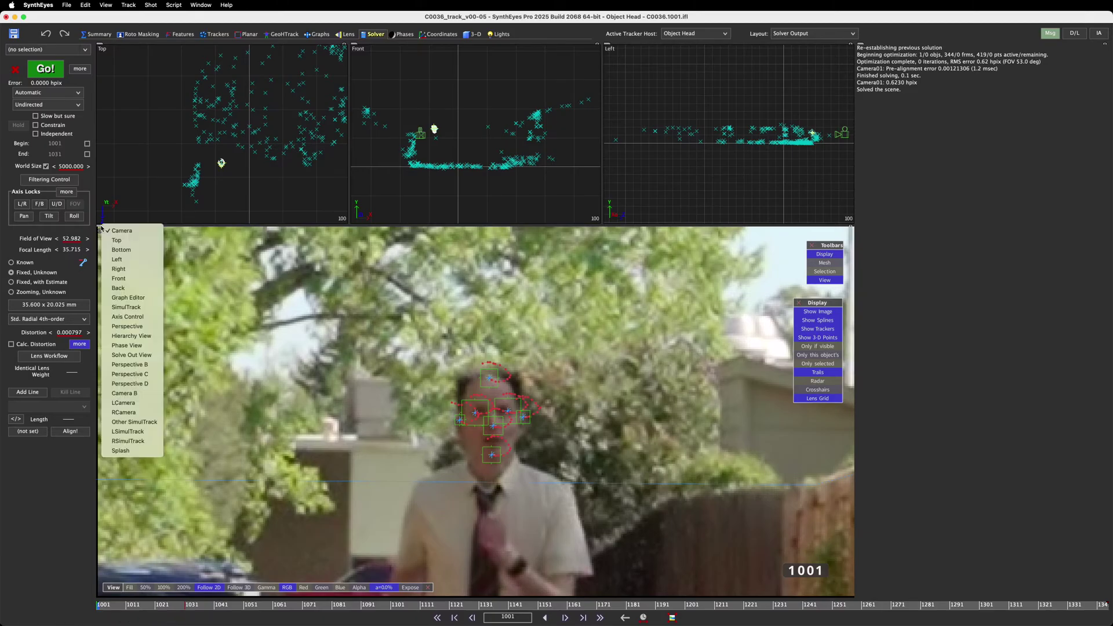
click(126, 327)
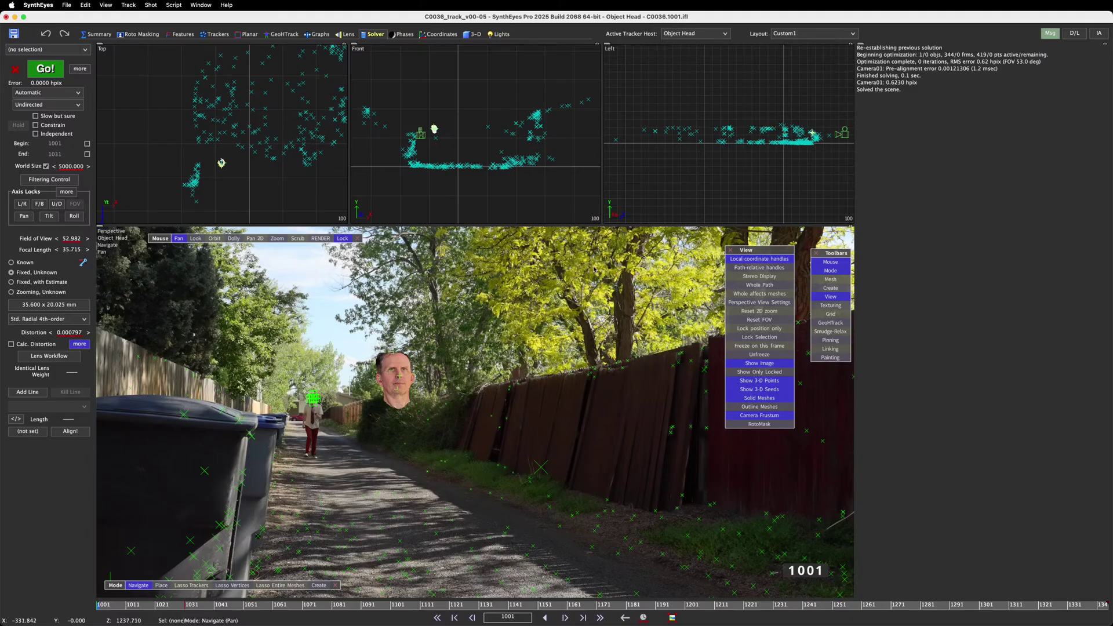
click(806, 35)
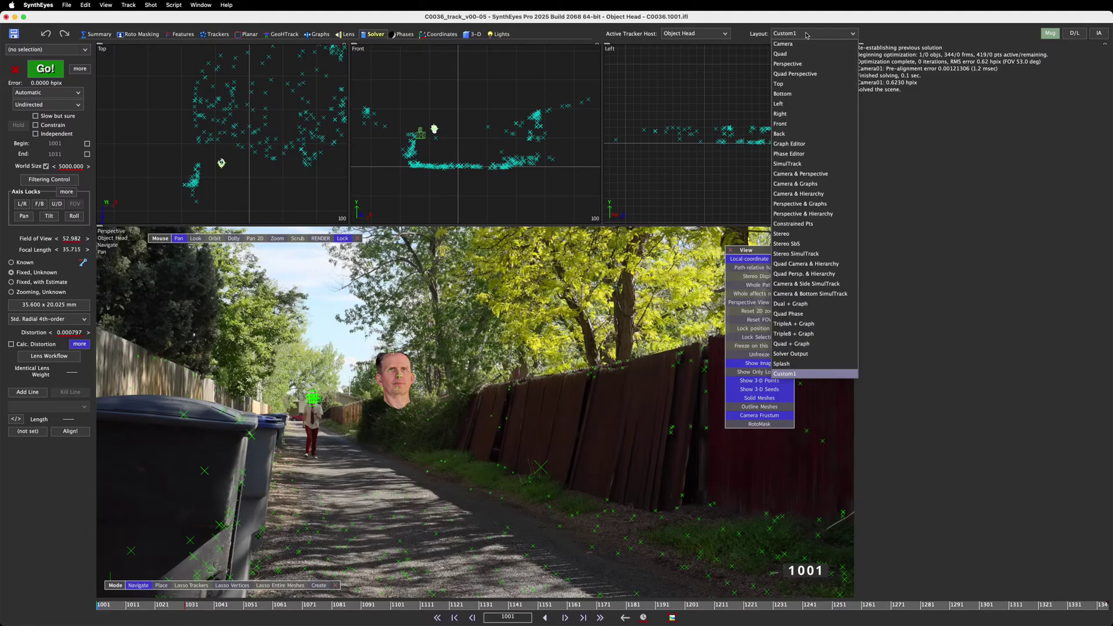
click(896, 255)
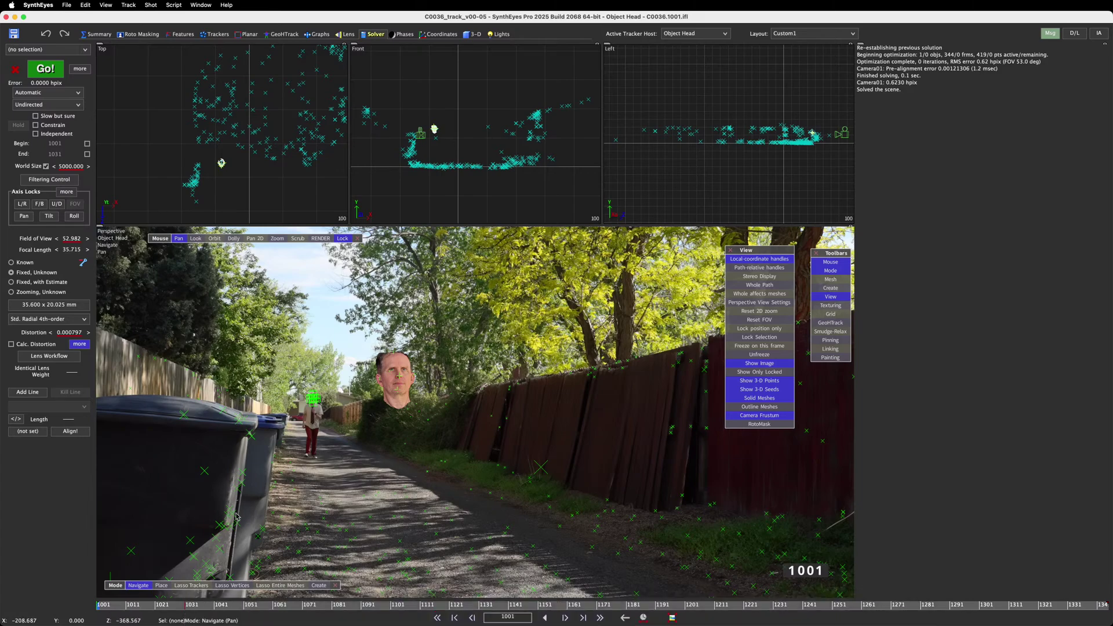
Scrub the shot to frame 1110 and select the large tracker marker by the foot of the wooden fence
click(115, 606)
drag(115, 605, 421, 615)
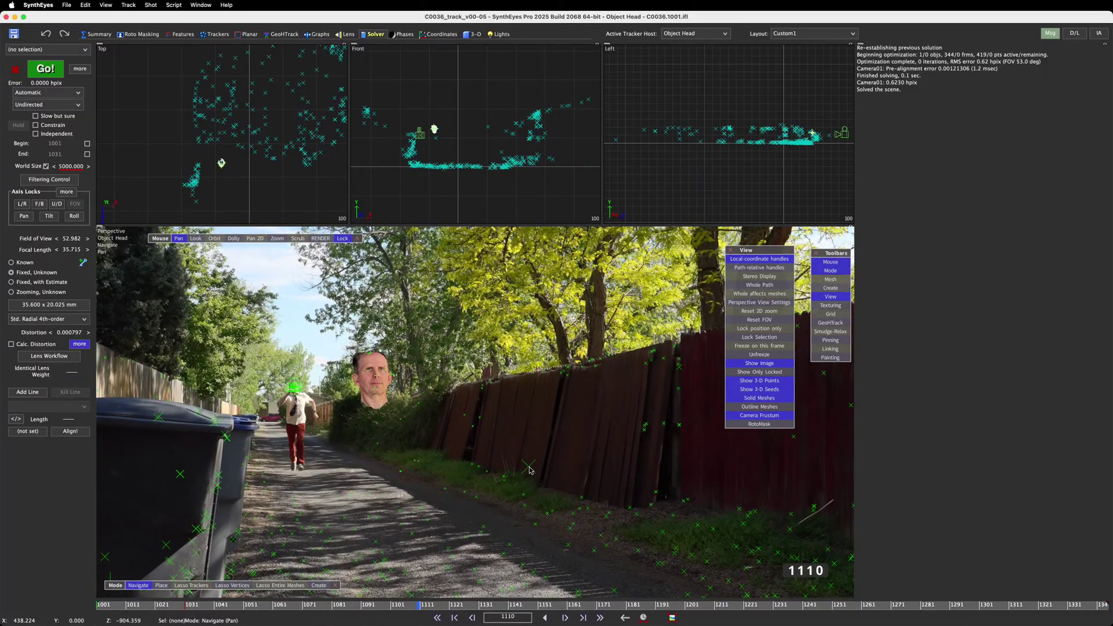
click(530, 469)
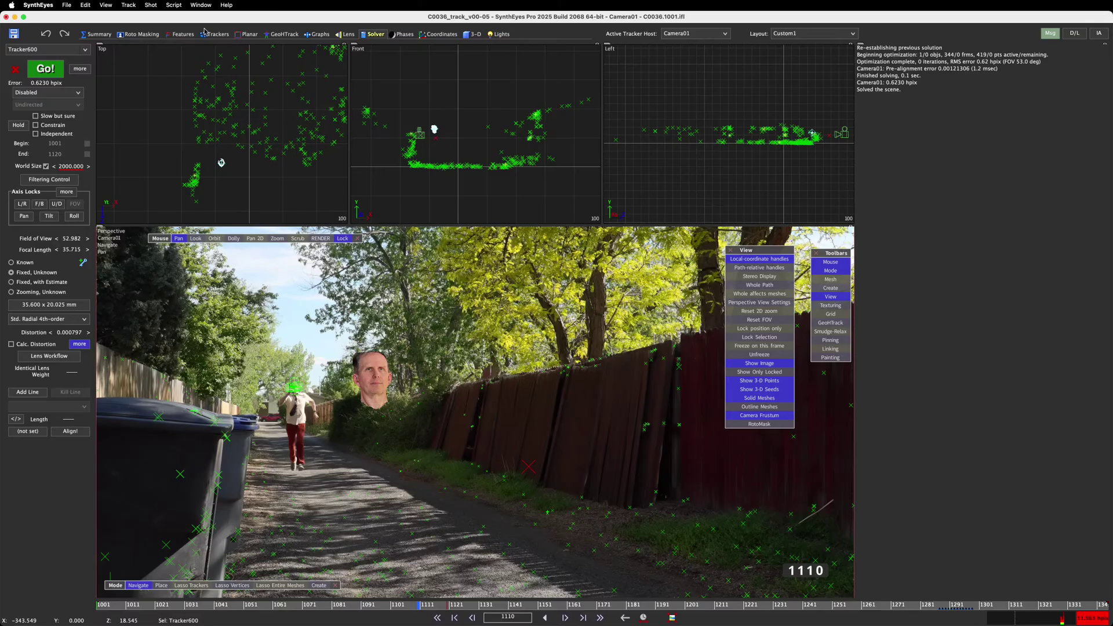
Look for the selected tracker in the Trackers room's camera view, scrubbing to frame 1139, and return to the Solver room
click(224, 36)
scroll(457, 270, down, 10)
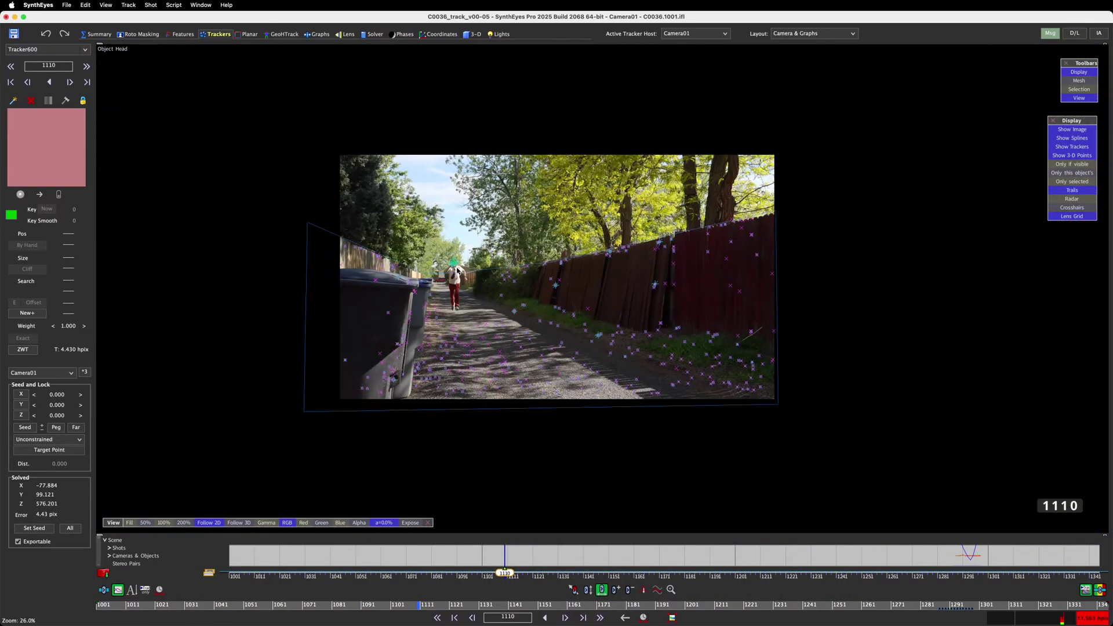
scroll(457, 270, up, 3)
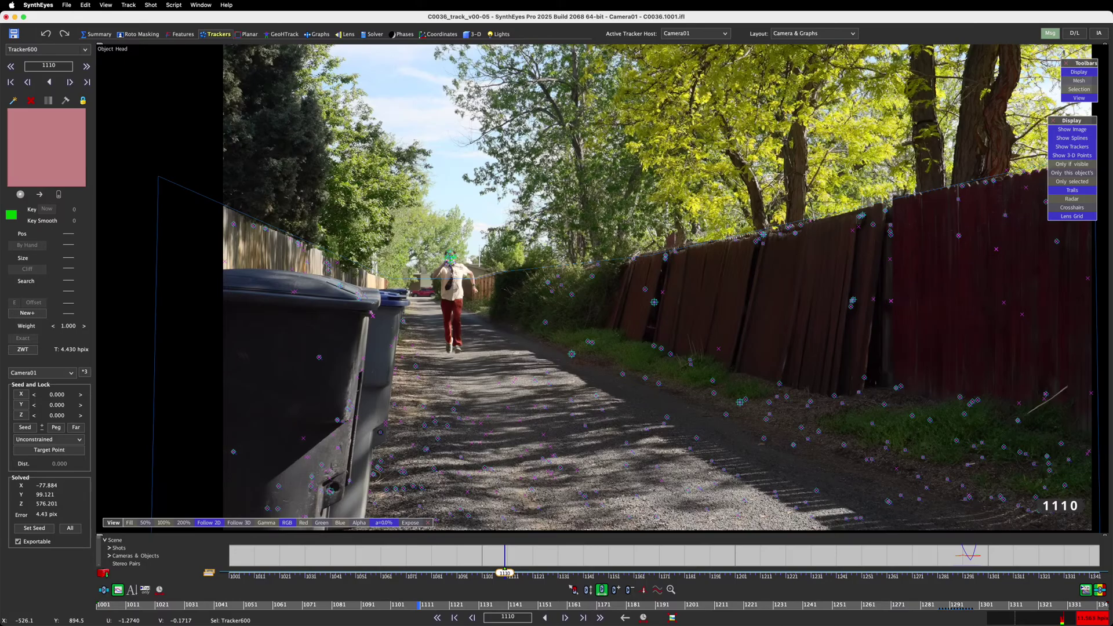
drag(449, 604, 509, 605)
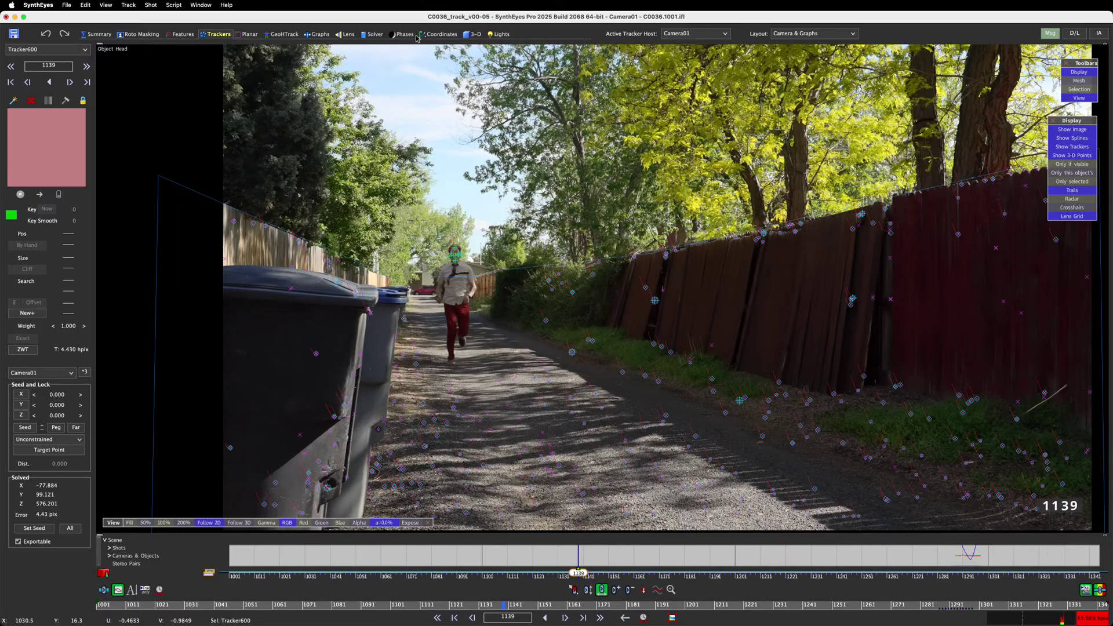
click(377, 36)
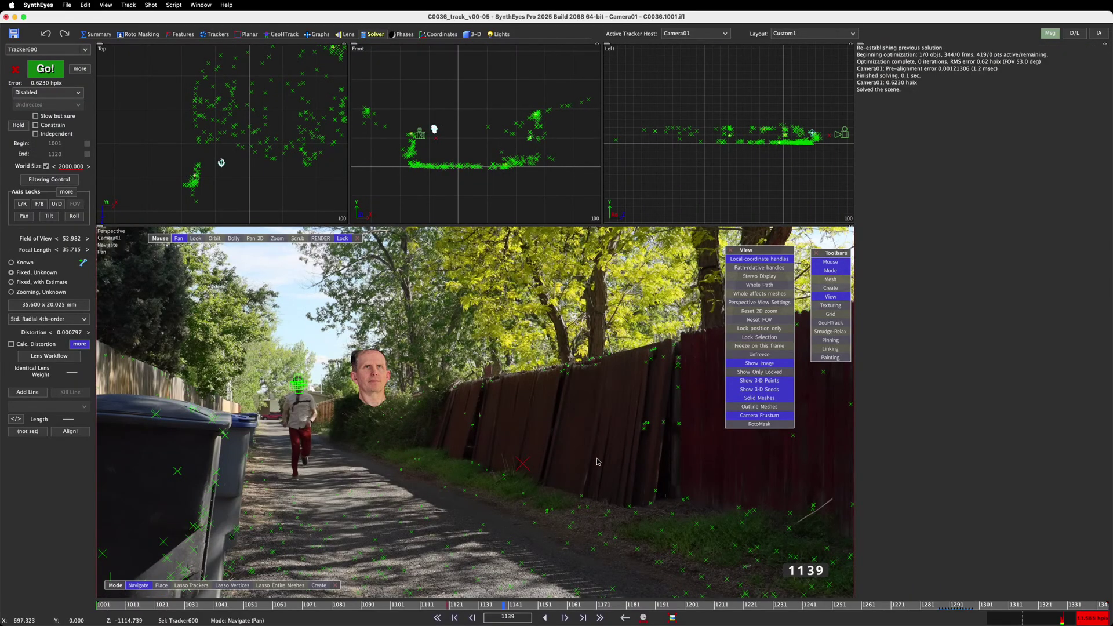
Open the Hierarchy View and locate the selected tracker #600 in the Camera01 tracker list
mouse_move(525, 466)
click(422, 99)
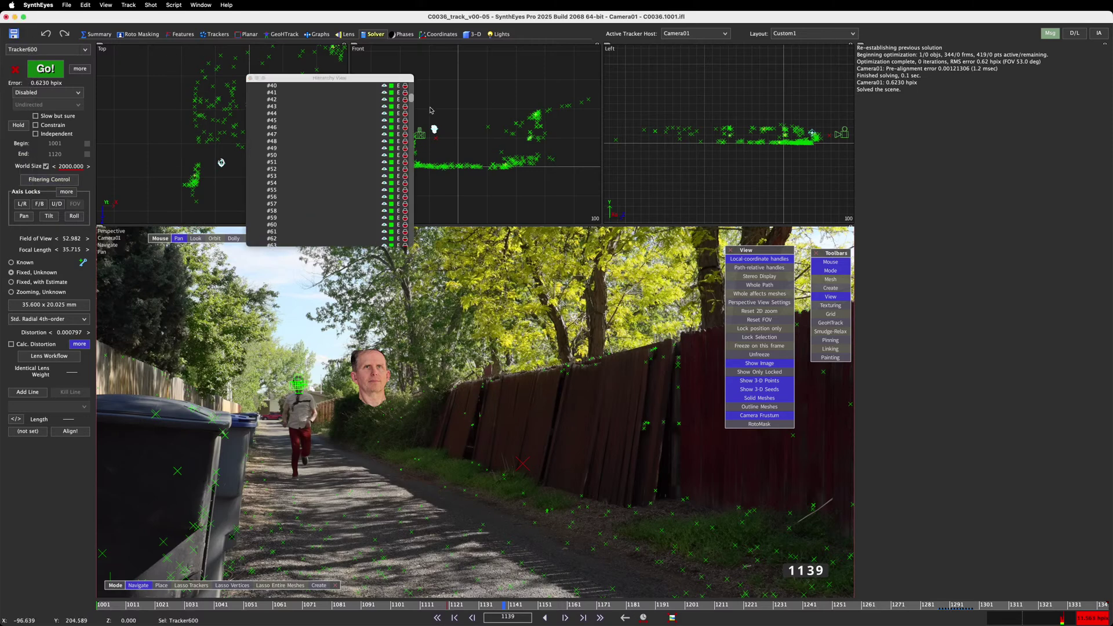
drag(412, 96, 412, 239)
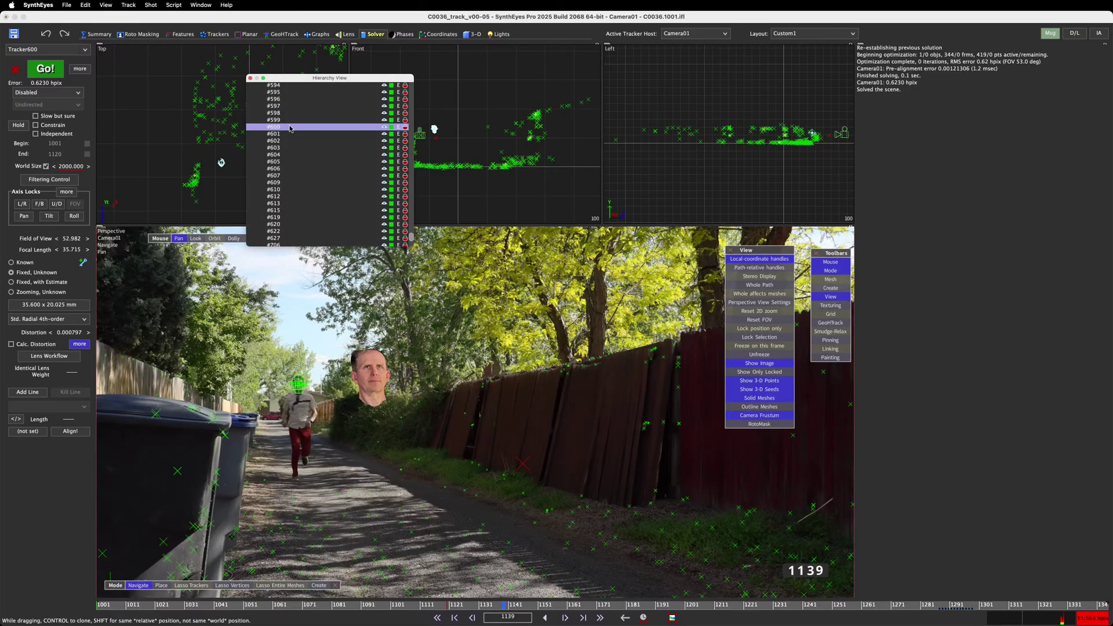
Inspect tracker #600 in the Trackers room by moving to frame 1287 and scrubbing to frame 1295
click(215, 34)
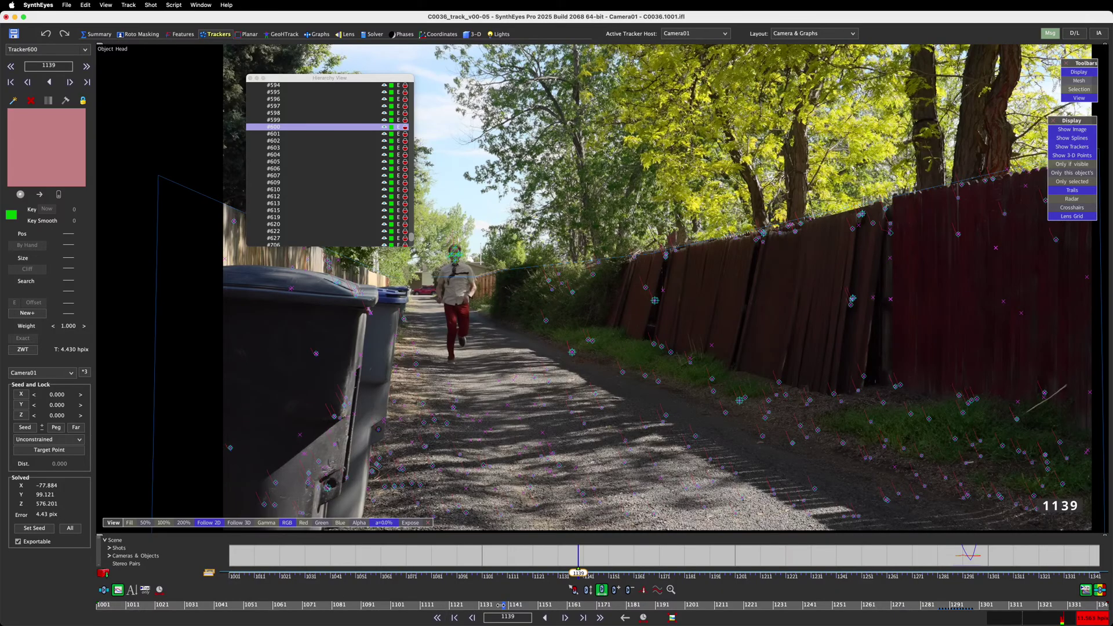
key(f)
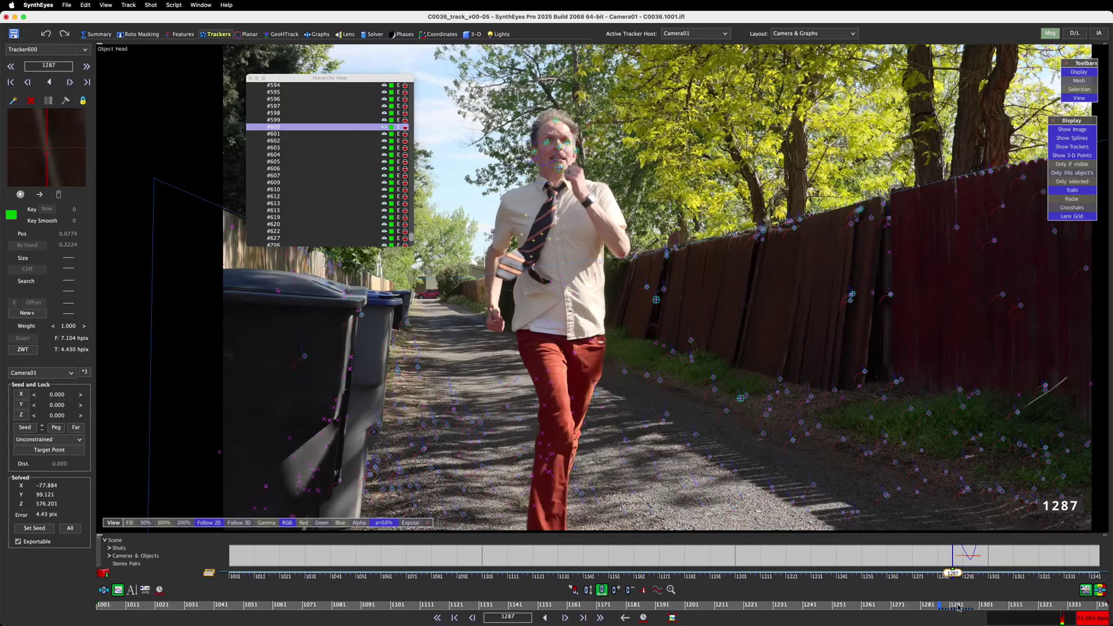
mouse_move(950, 607)
mouse_down()
mouse_move(966, 607)
mouse_move(936, 607)
mouse_move(963, 607)
mouse_up()
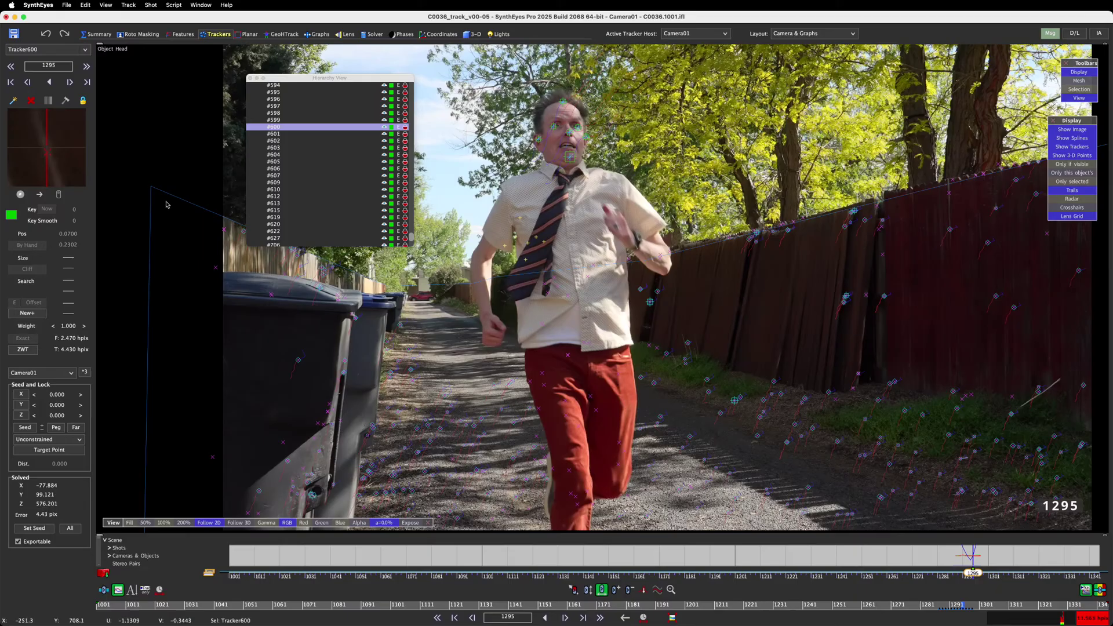
Enlarge the Hierarchy View to show more entries, select Camera01, and reselect tracker #600
scroll(294, 125, up, 2)
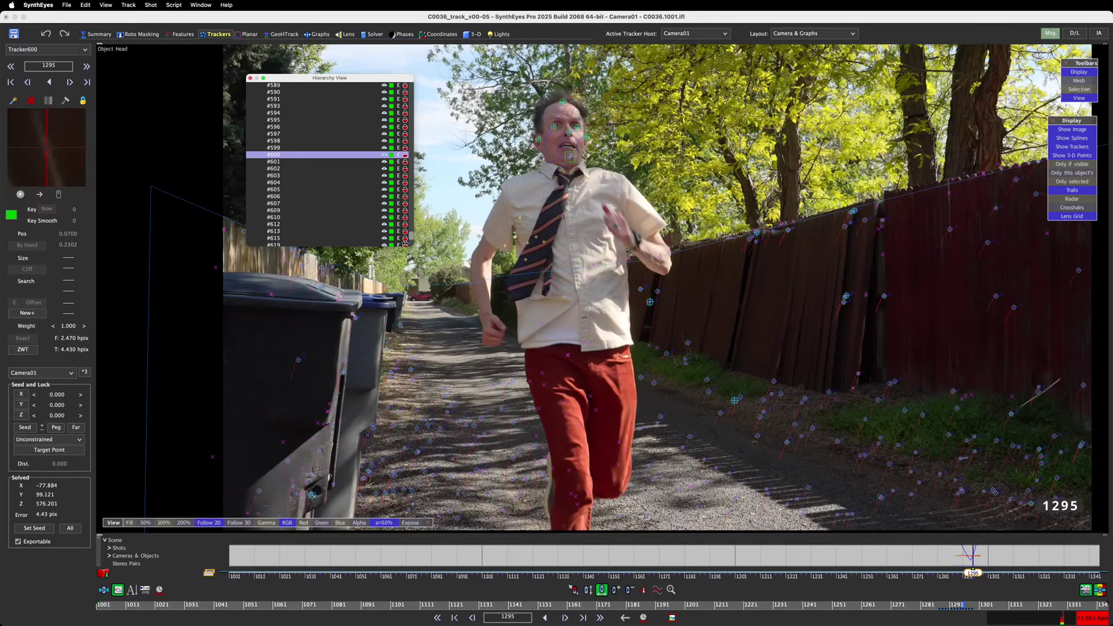
drag(412, 245, 438, 69)
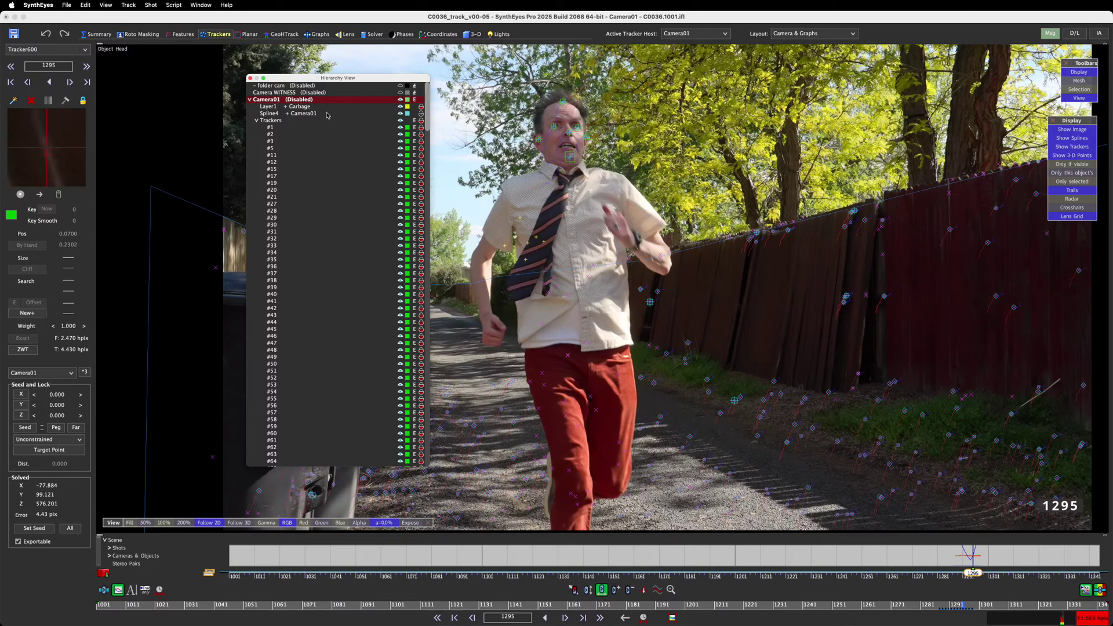
click(284, 99)
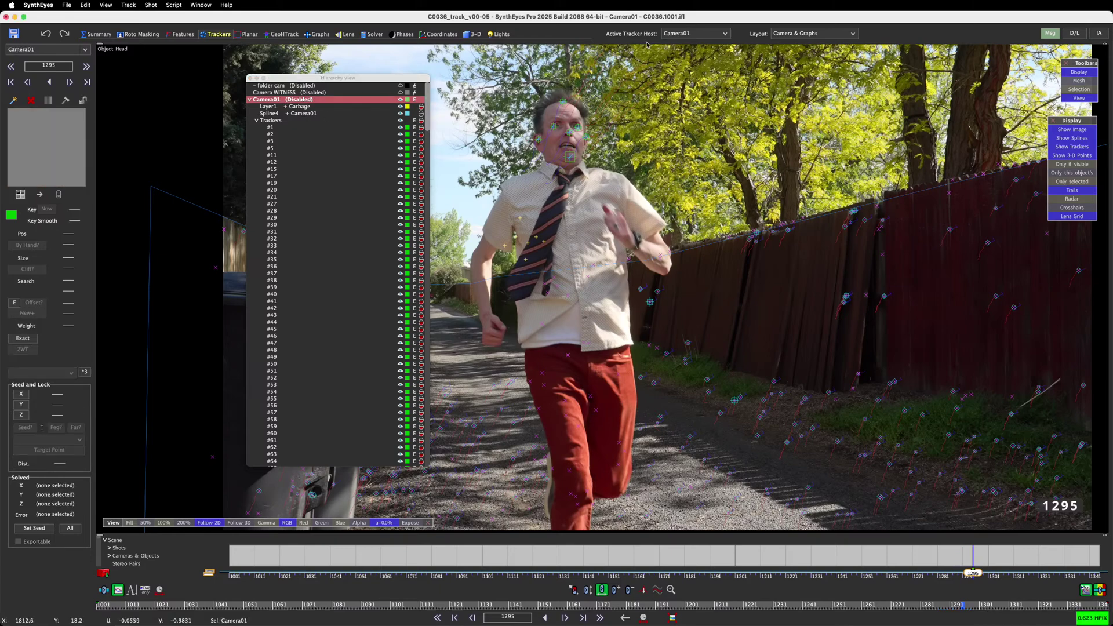
drag(431, 111, 409, 414)
scroll(406, 413, down, 10)
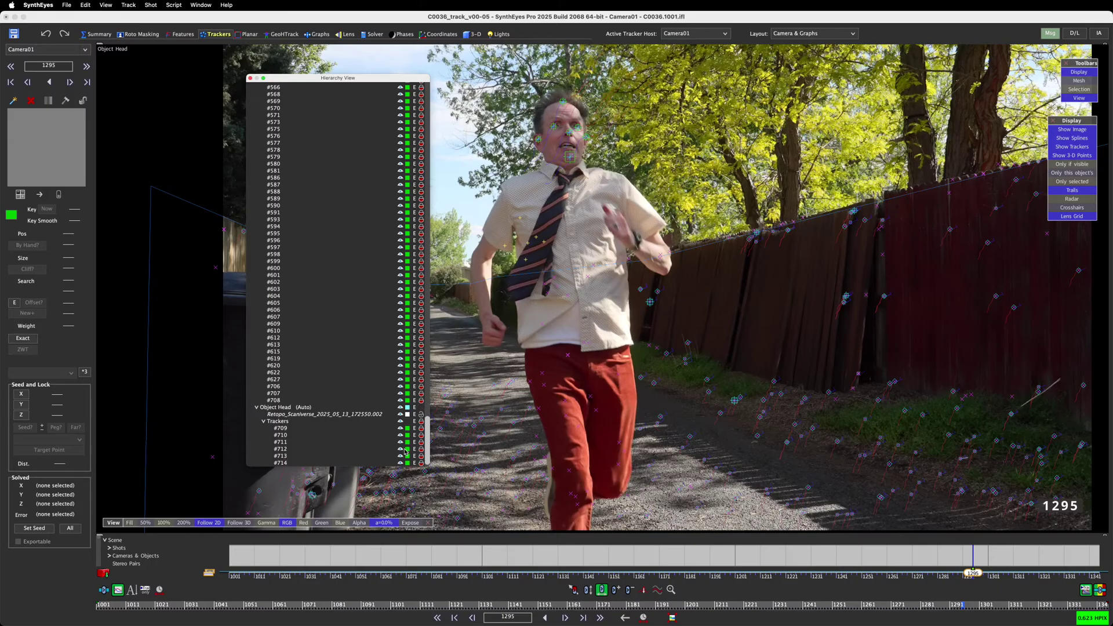
click(281, 268)
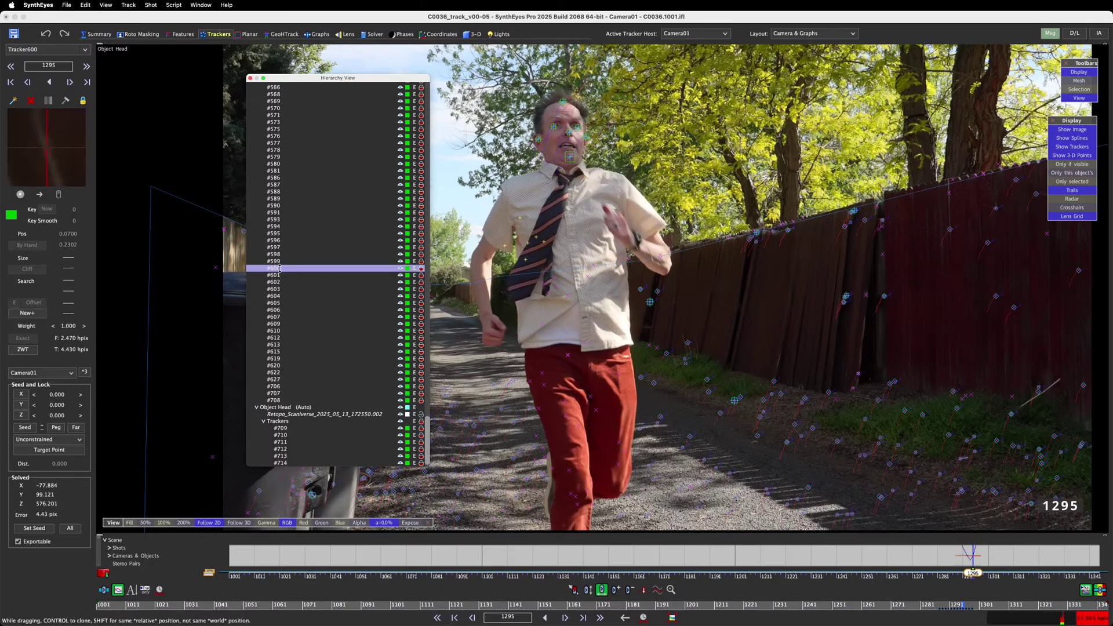
Select tracker #707 on the fence, then tracker #599 for comparison, and scrub back to frame 1281
click(846, 295)
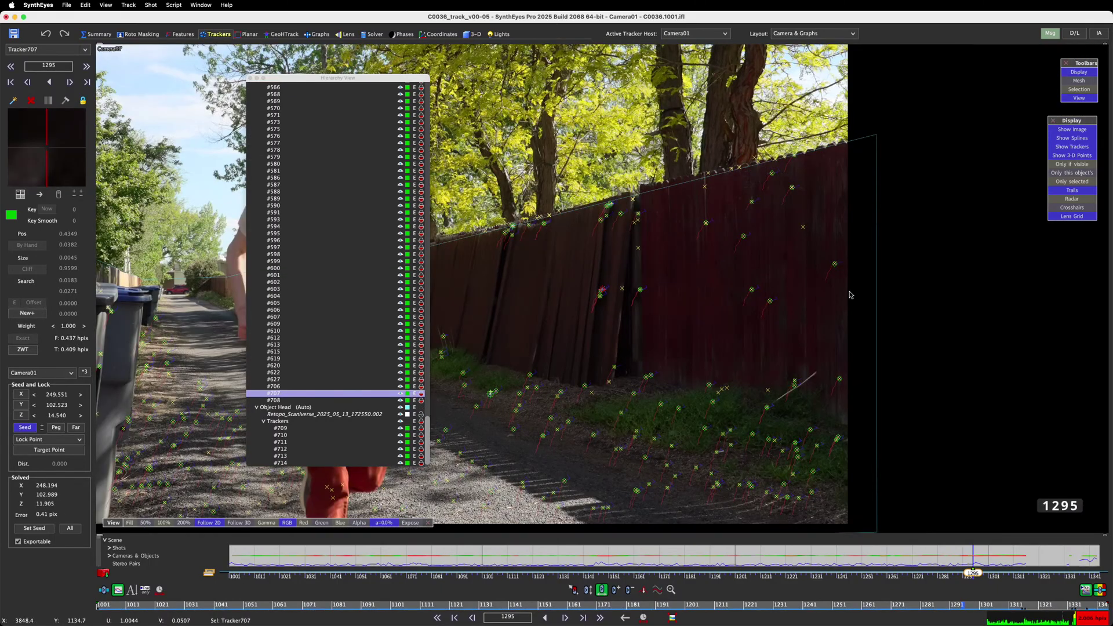
click(281, 264)
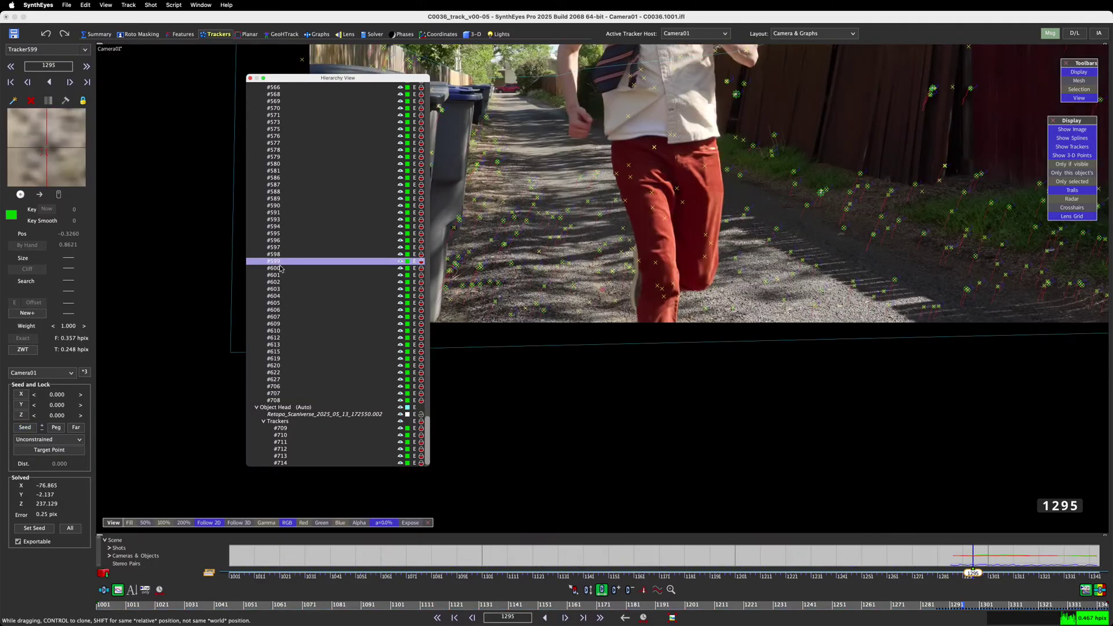
scroll(609, 305, up, 5)
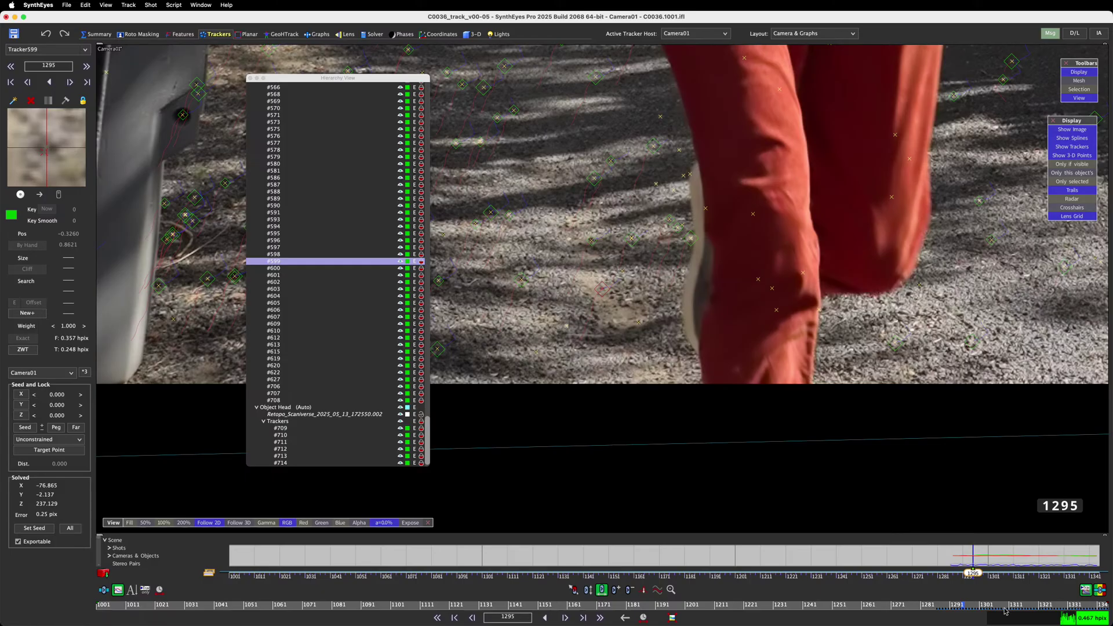
drag(969, 602, 938, 614)
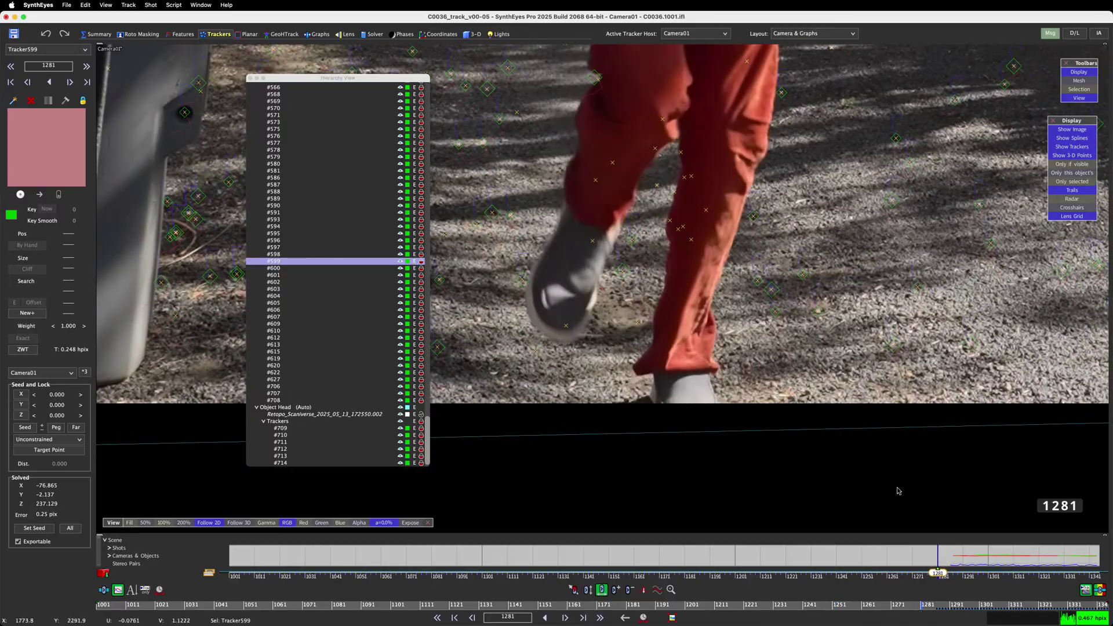
Compare the scene in the 3-D, Solver and Trackers rooms, returning to the 3-D quad layout and moving to frame 1284
click(385, 75)
click(473, 33)
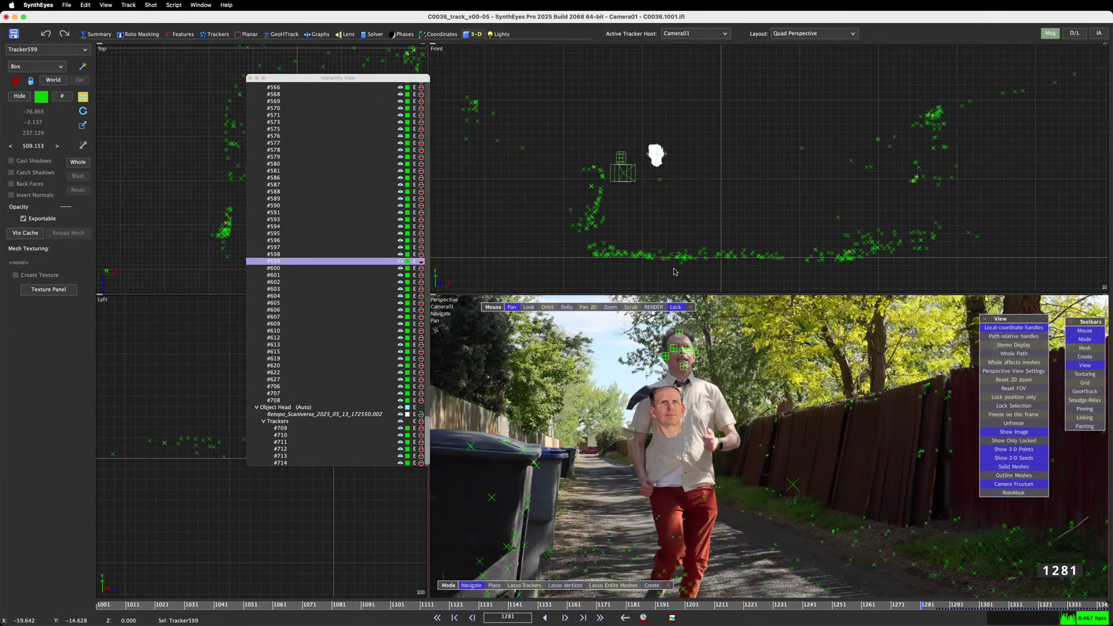
drag(345, 78, 318, 89)
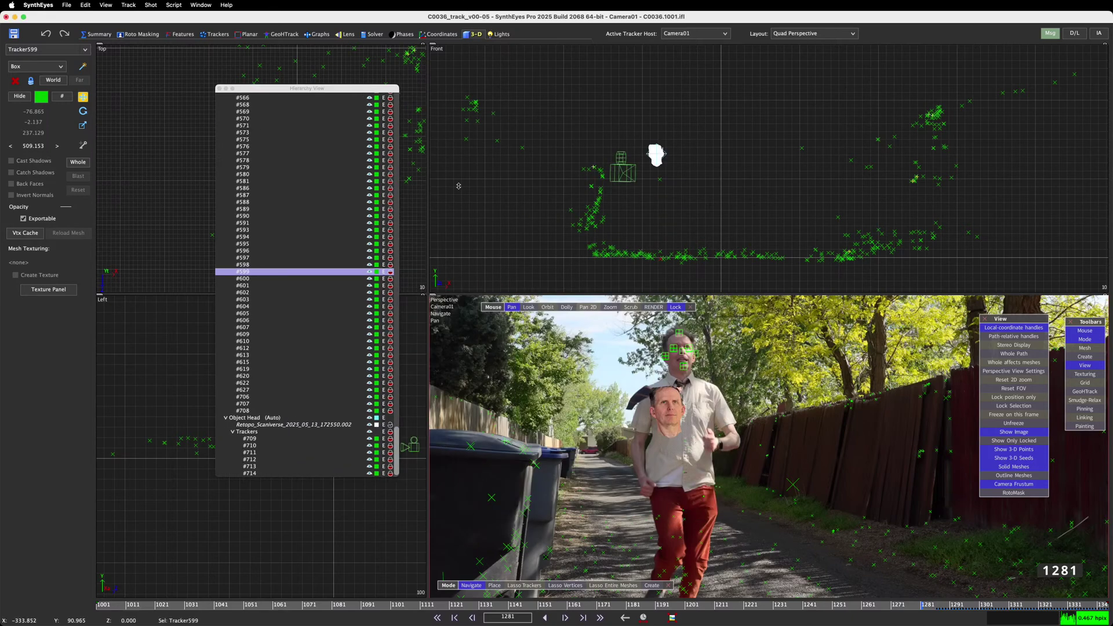
click(376, 35)
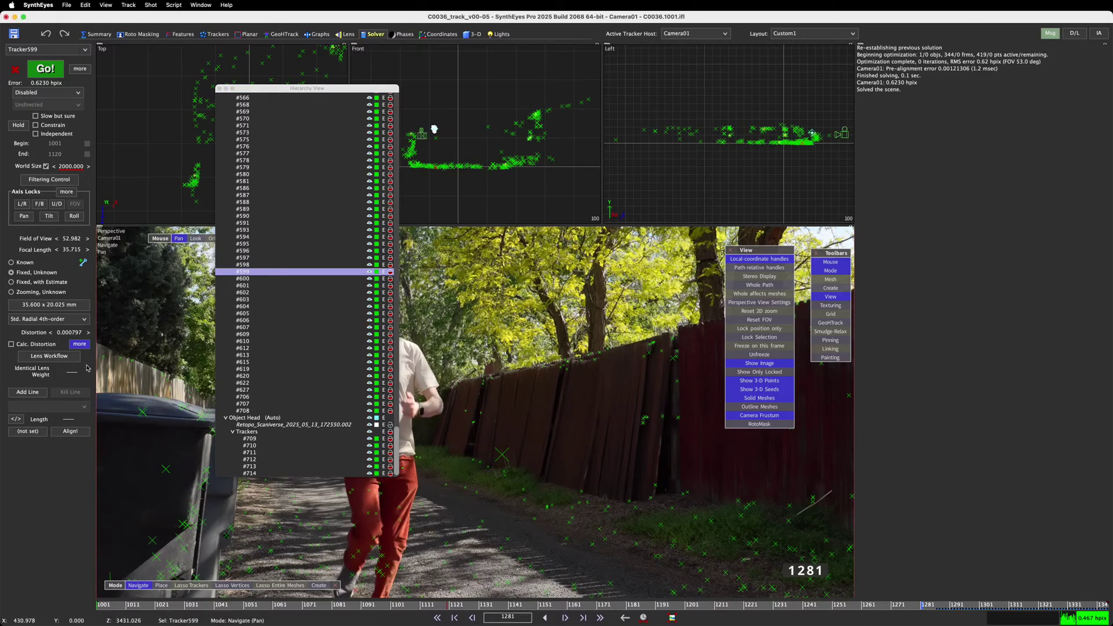
click(213, 34)
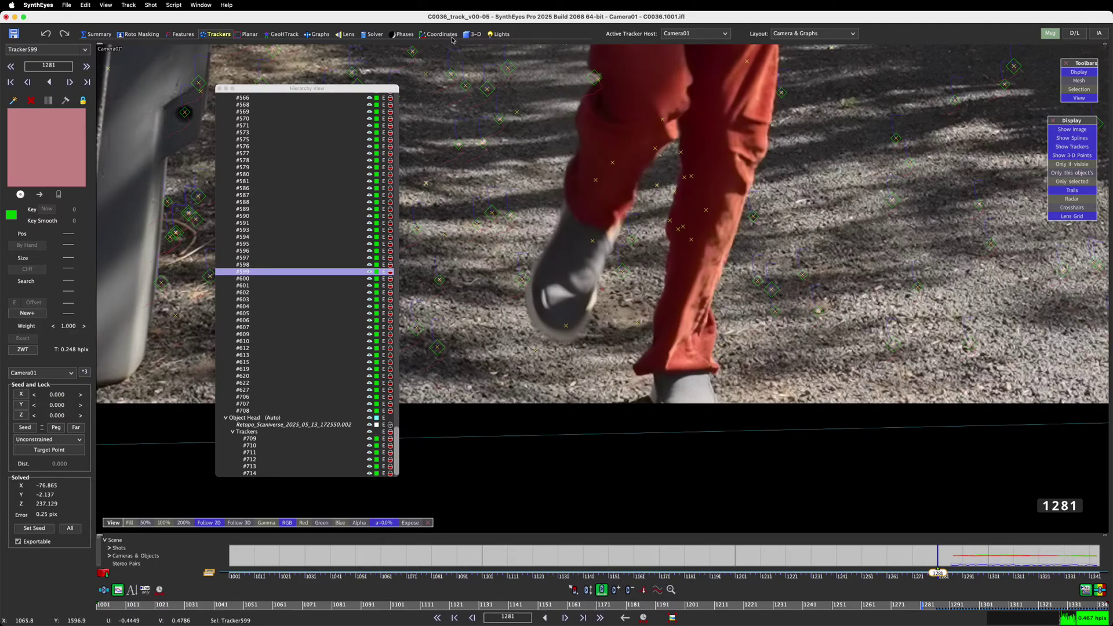
click(473, 34)
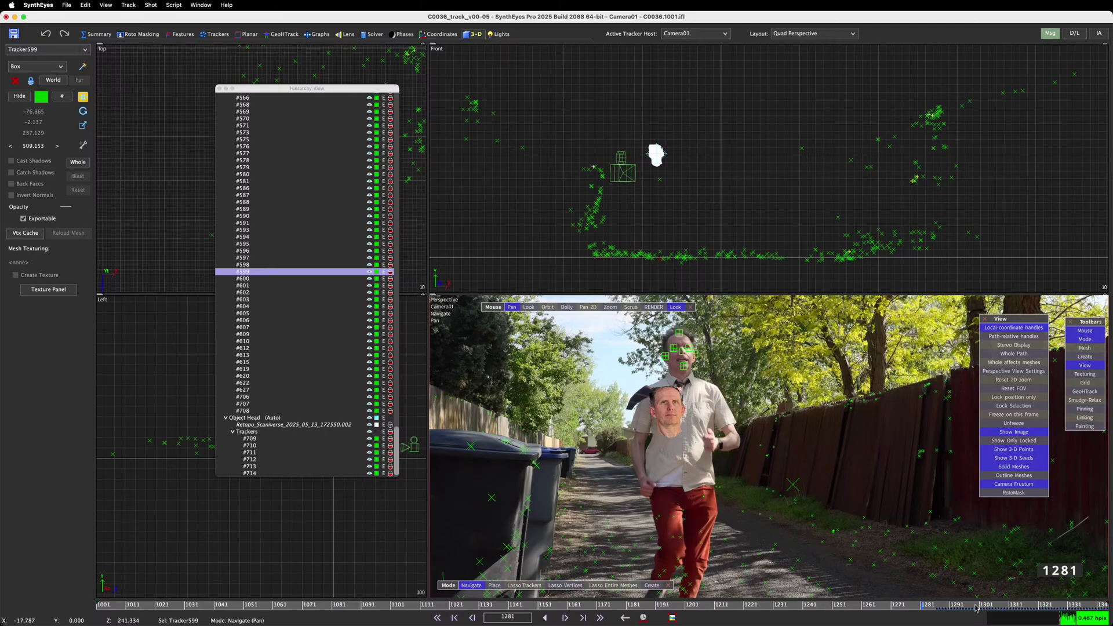
drag(975, 605, 931, 605)
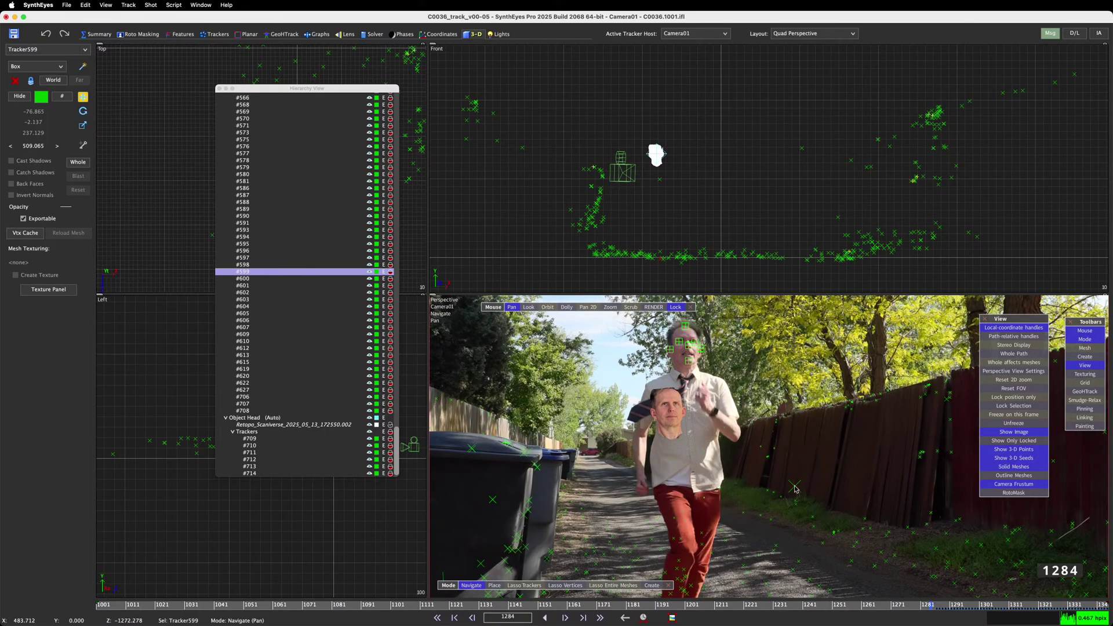
mouse_move(795, 489)
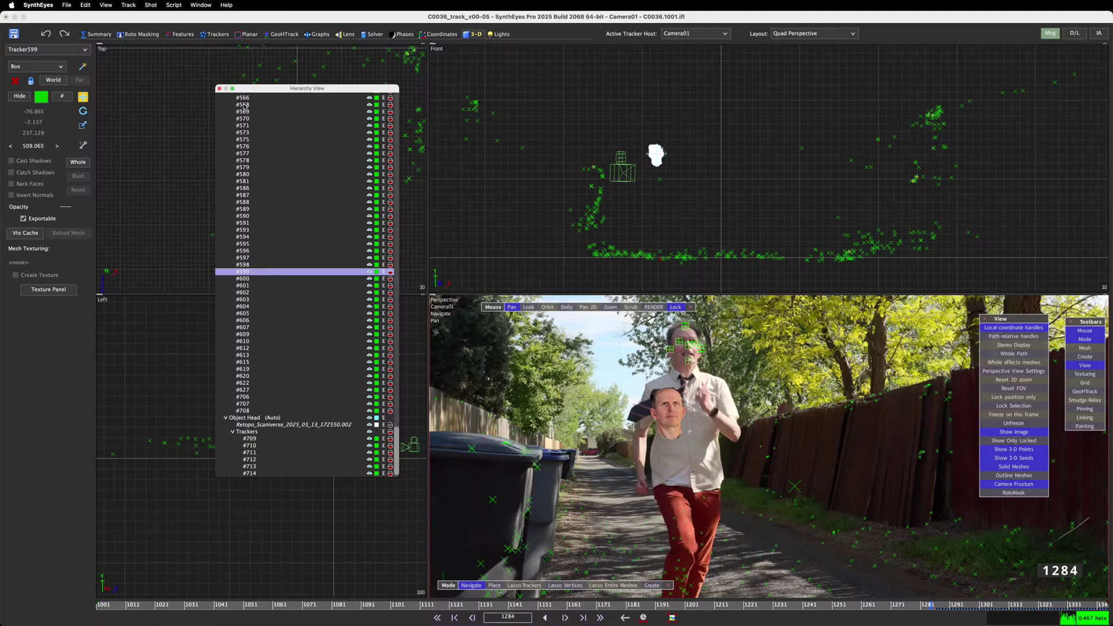
Collapse the Camera01 Trackers group in the Hierarchy View and review the items nested under Camera01
drag(323, 89, 292, 124)
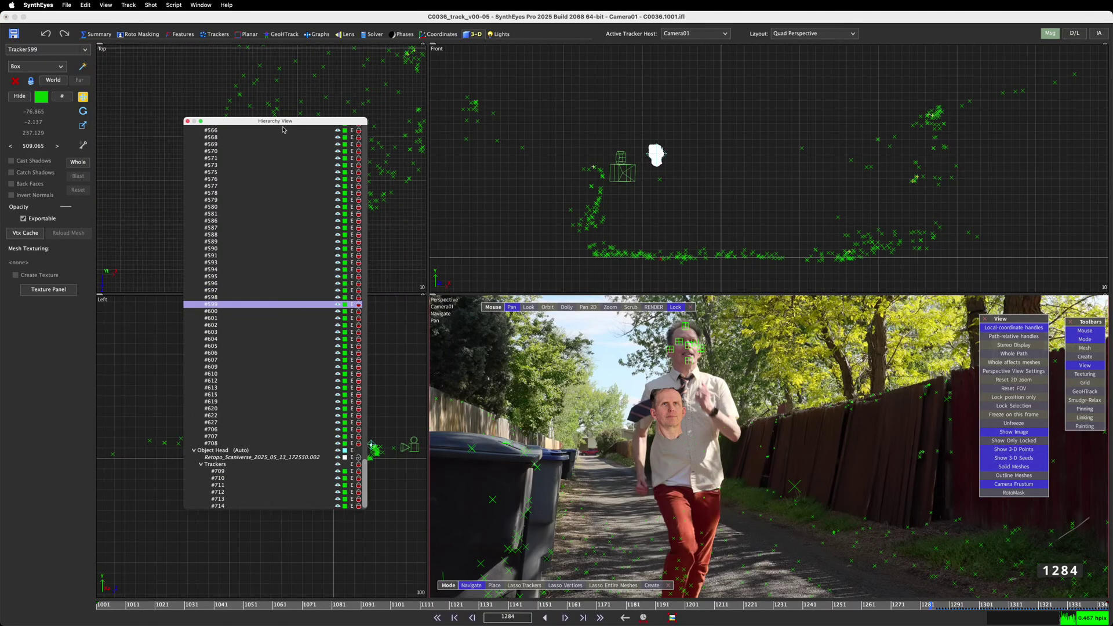
scroll(264, 169, up, 2)
drag(365, 486, 365, 140)
click(194, 163)
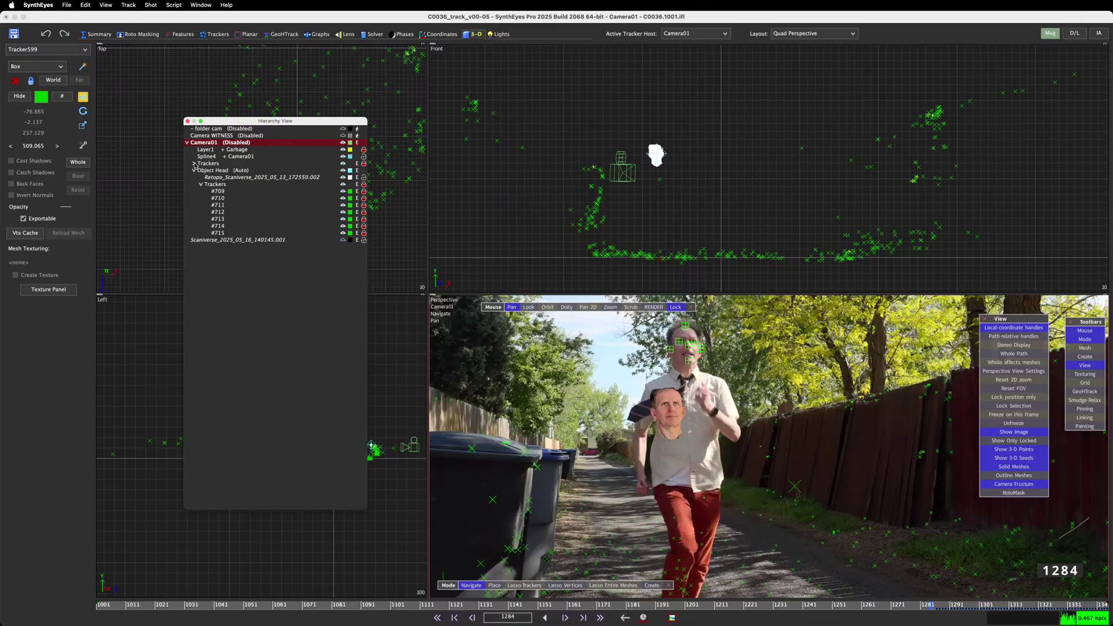
click(187, 143)
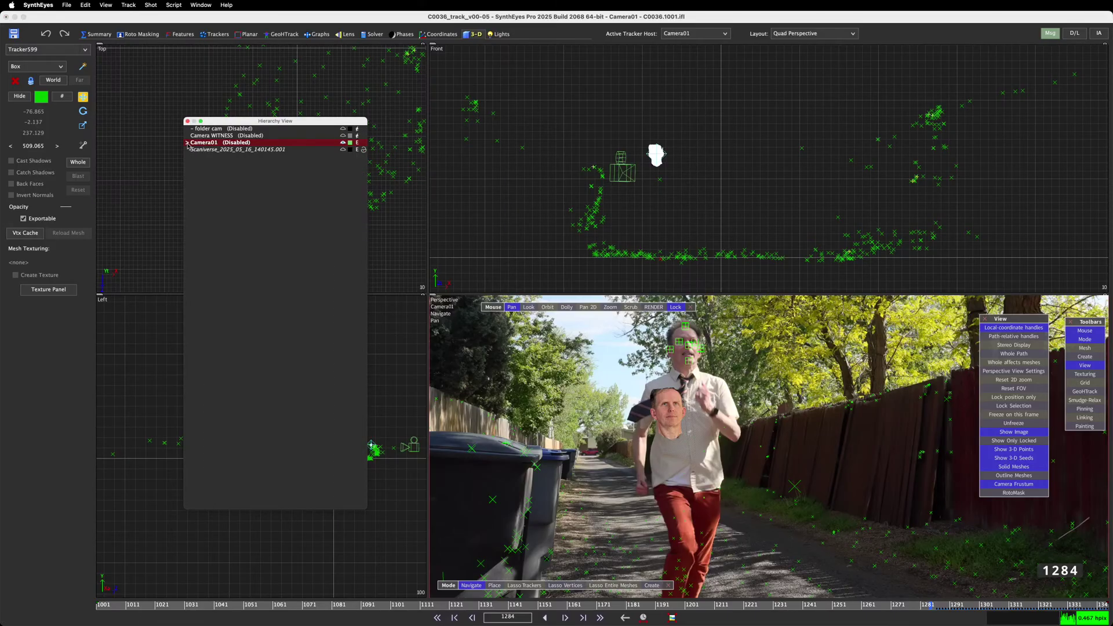
click(187, 143)
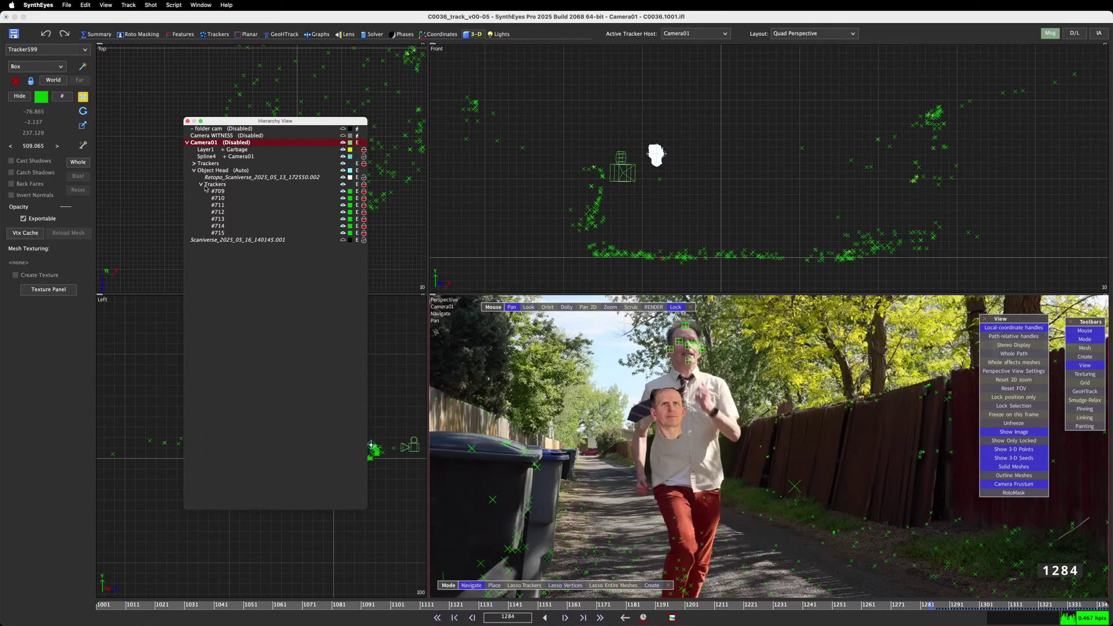
Expand the Camera01 Trackers group to review its last entries, put the Hierarchy View away, and go to frame 1001
click(194, 163)
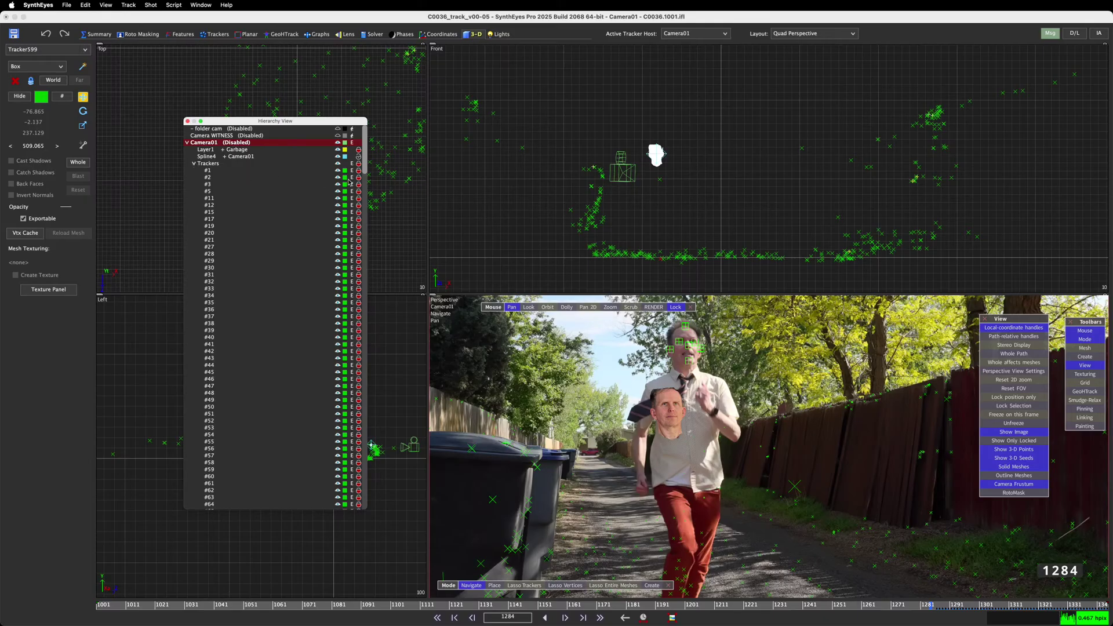
drag(364, 164, 342, 552)
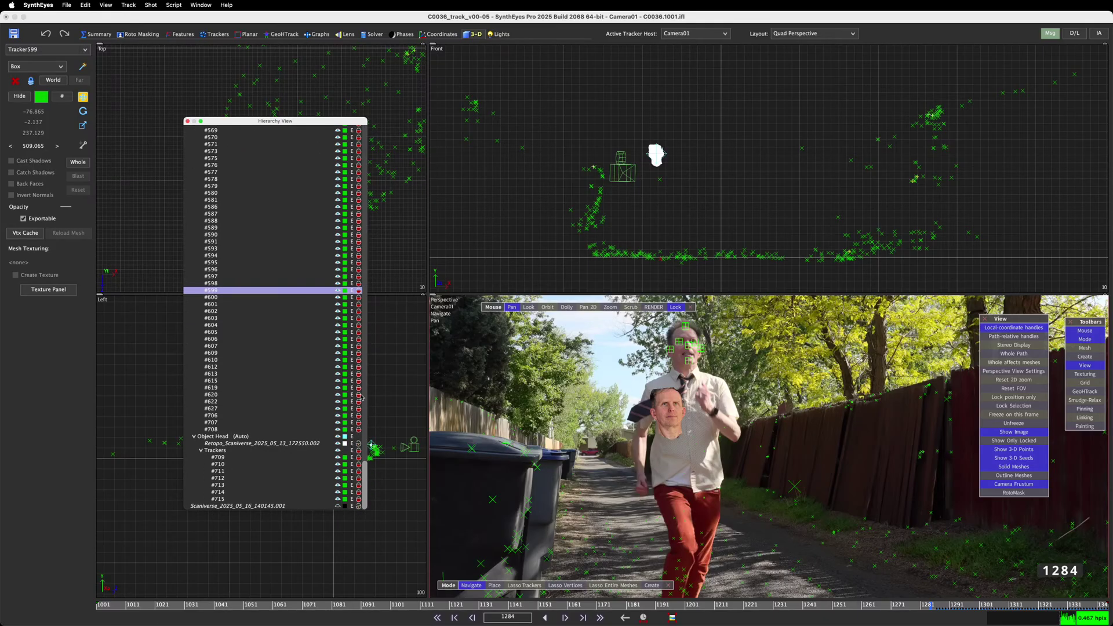
click(338, 298)
drag(221, 123, 0, 36)
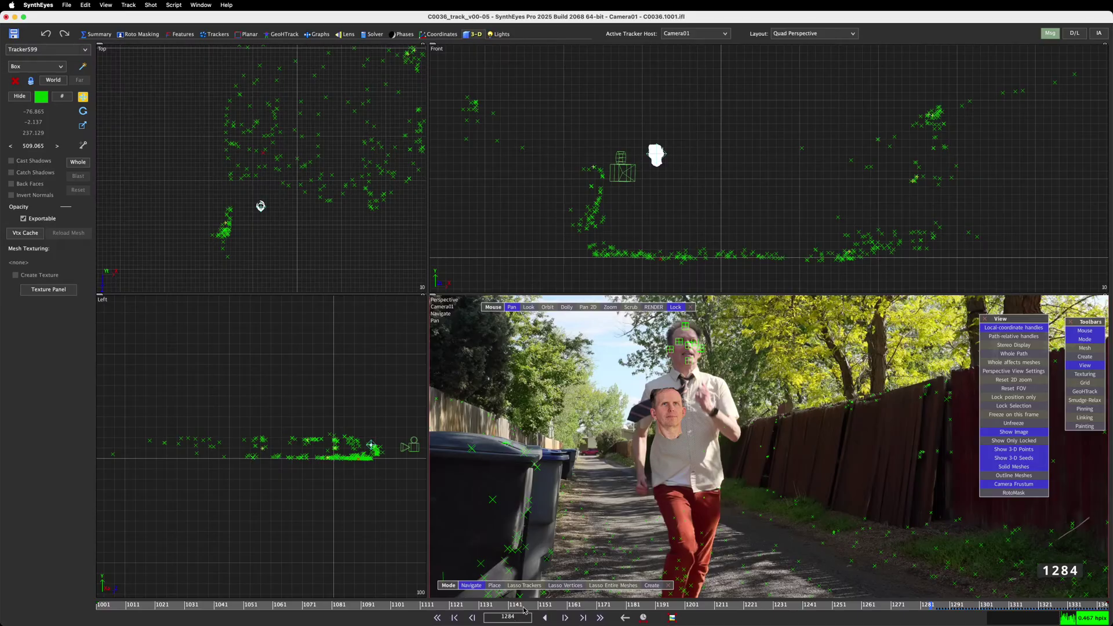
drag(526, 606, 104, 620)
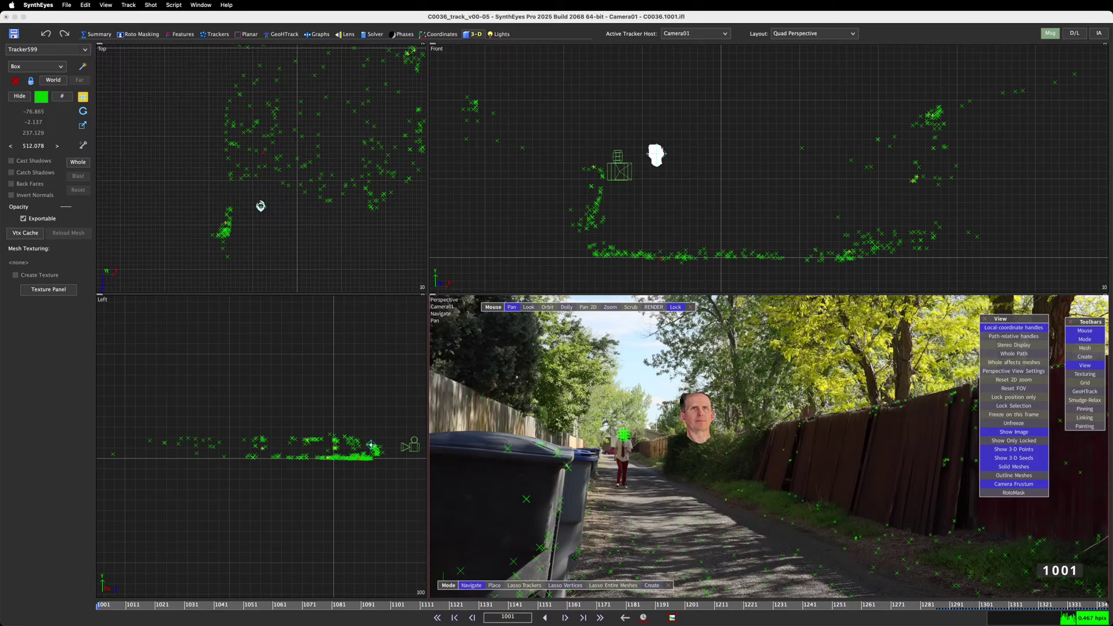
Select Object Head in the Solver room, enable Constrain, solve it in Automatic mode, and accept the result
click(374, 34)
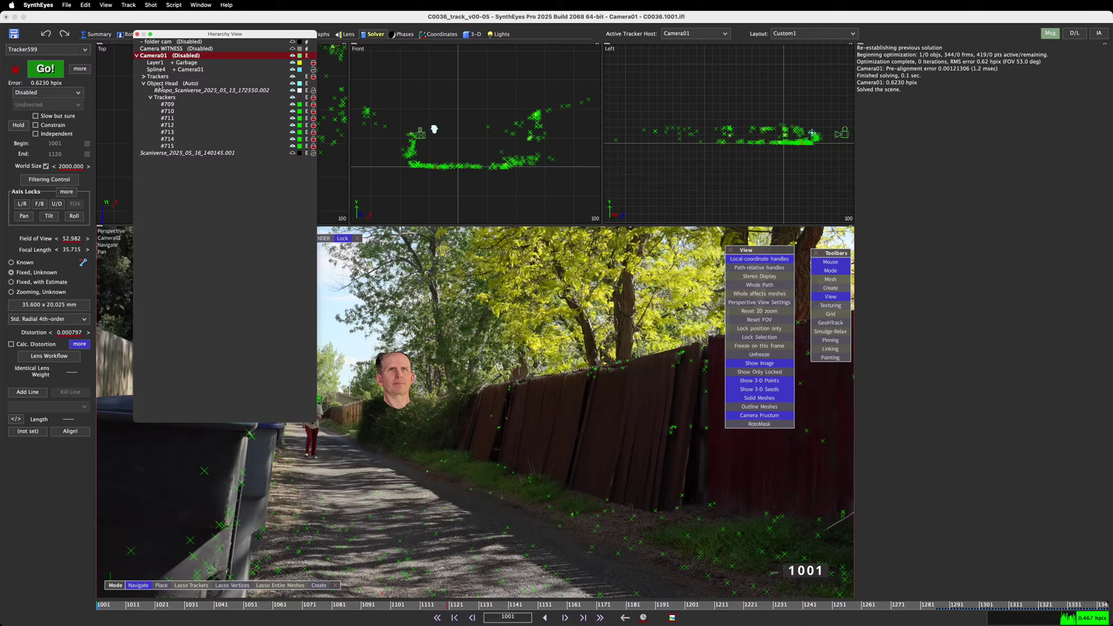
click(158, 85)
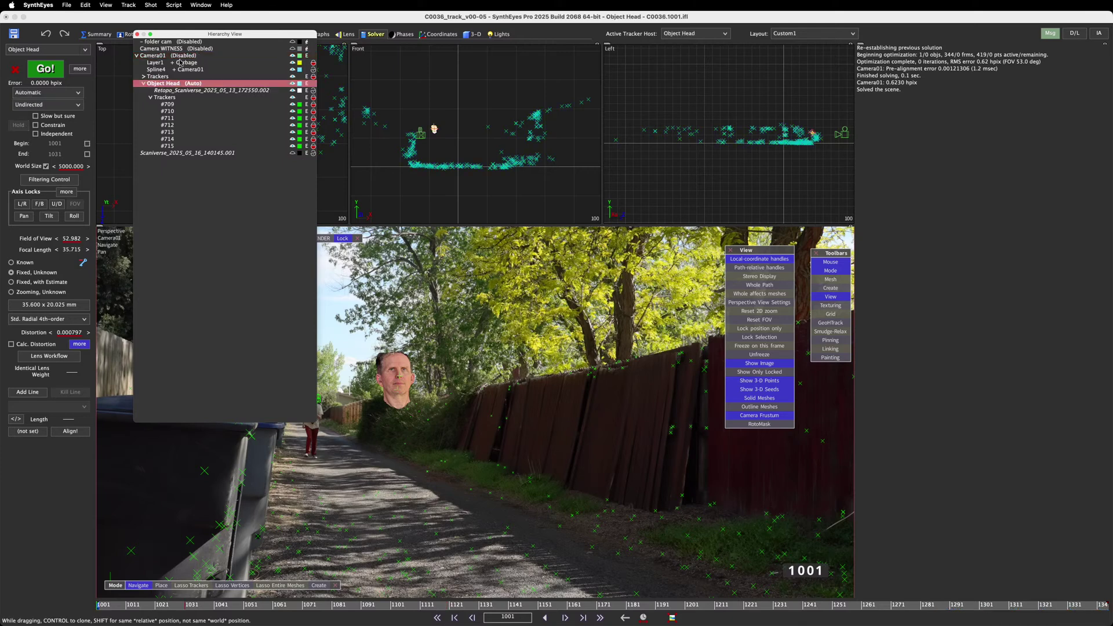
click(137, 35)
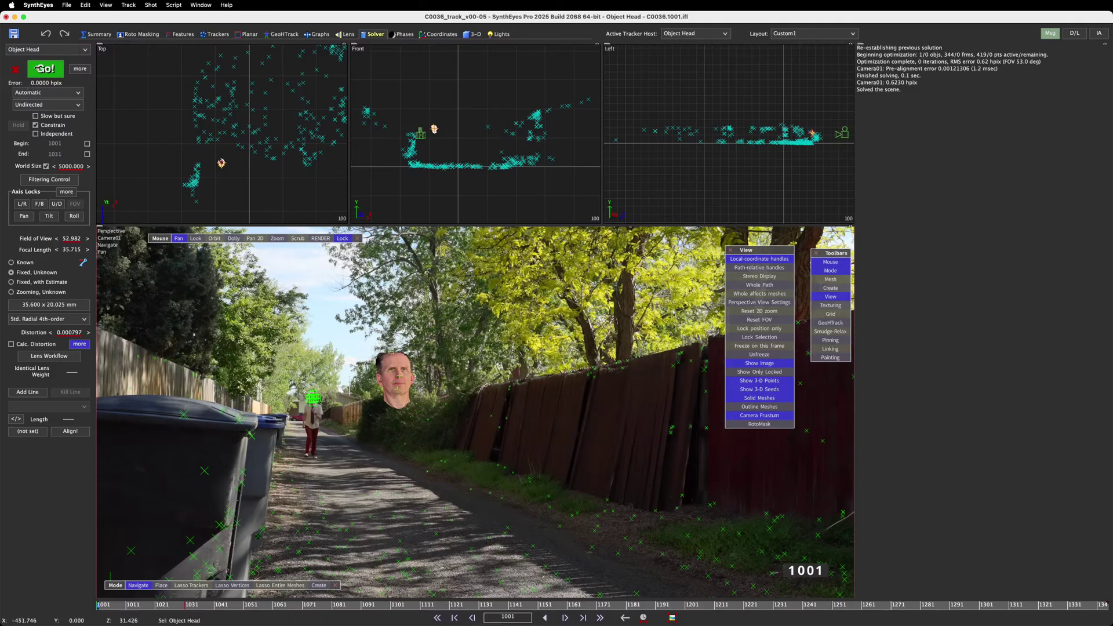
click(46, 70)
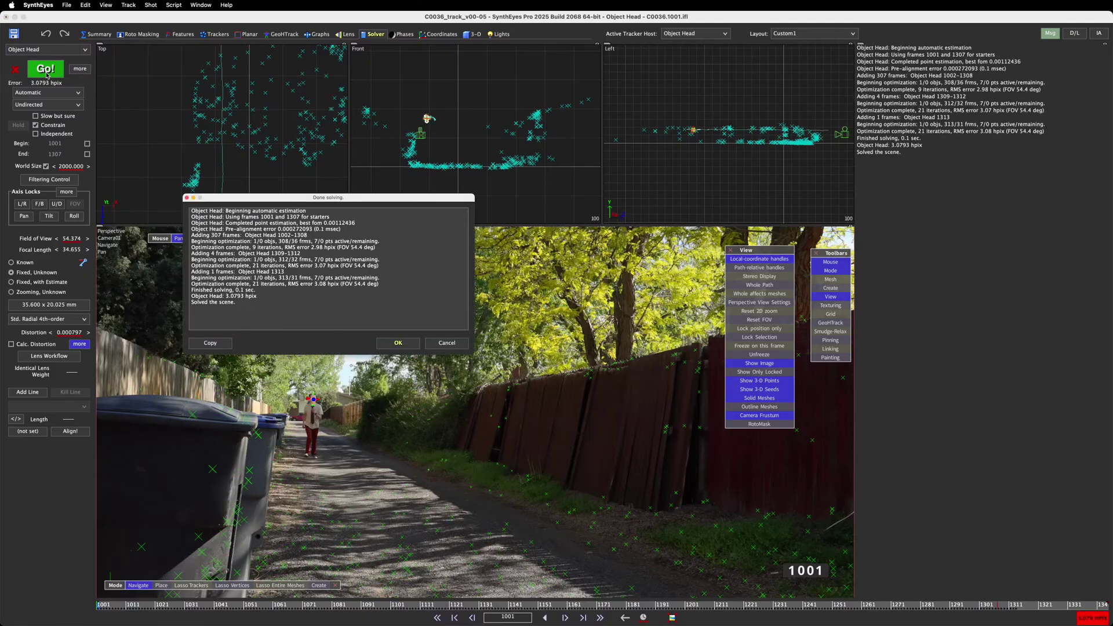
click(408, 344)
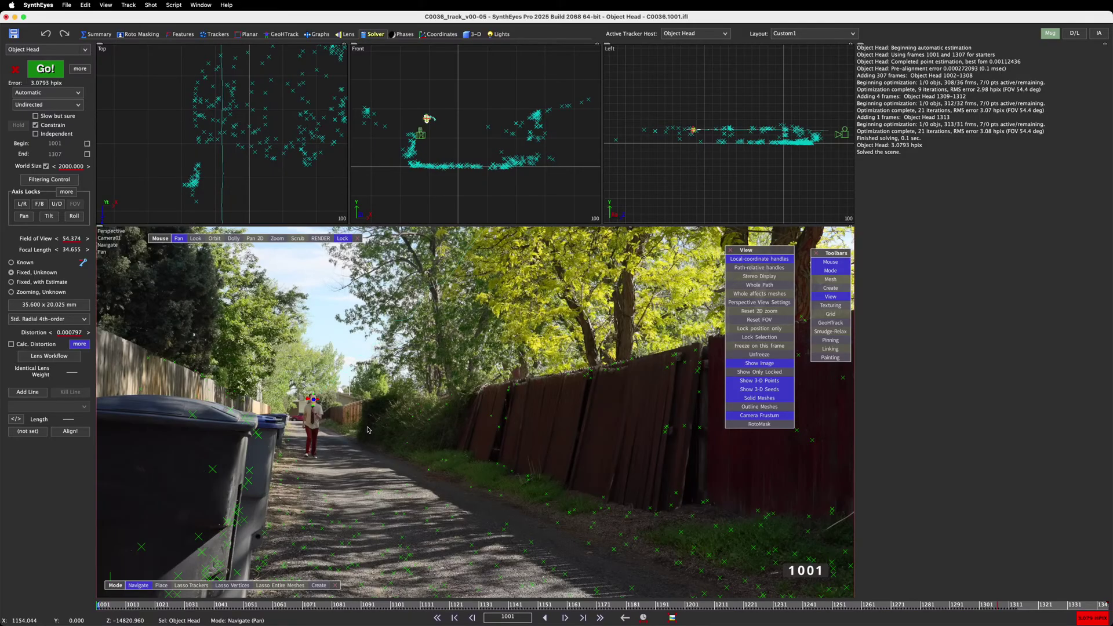
Play the solved shot backward to frame 1195 and forward to frame 1303 to check the head mesh against the footage
key(space)
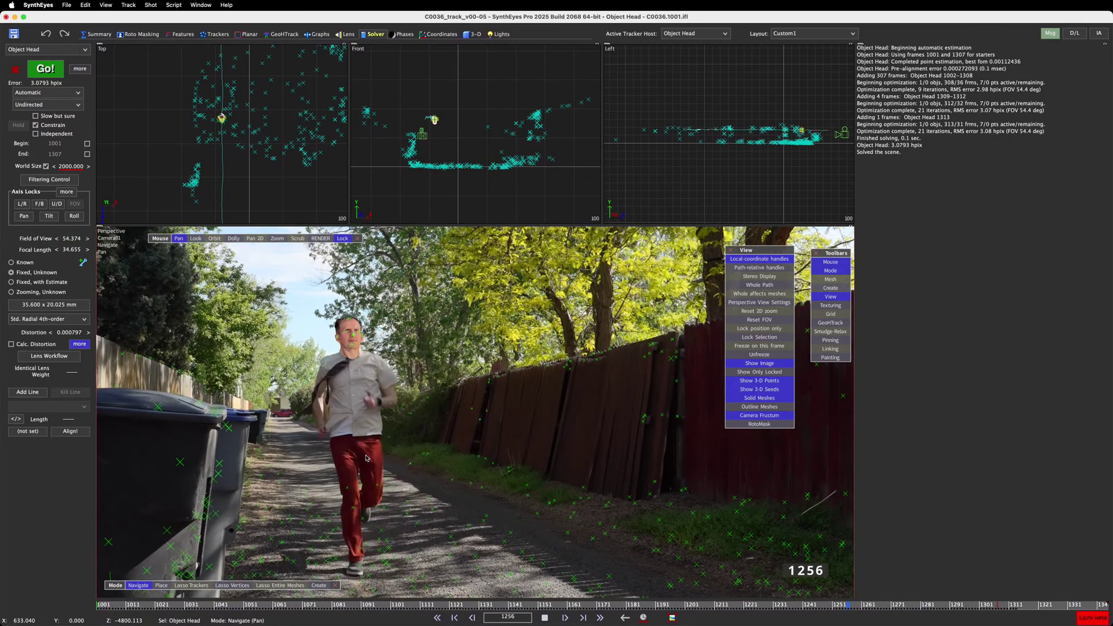
key(space)
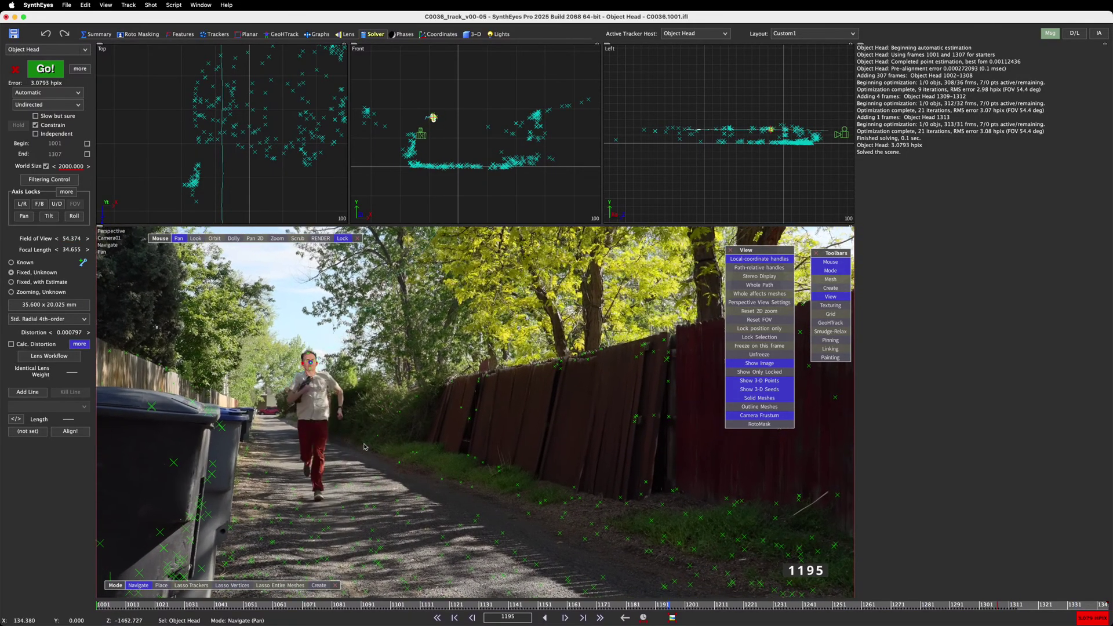
click(623, 618)
key(space)
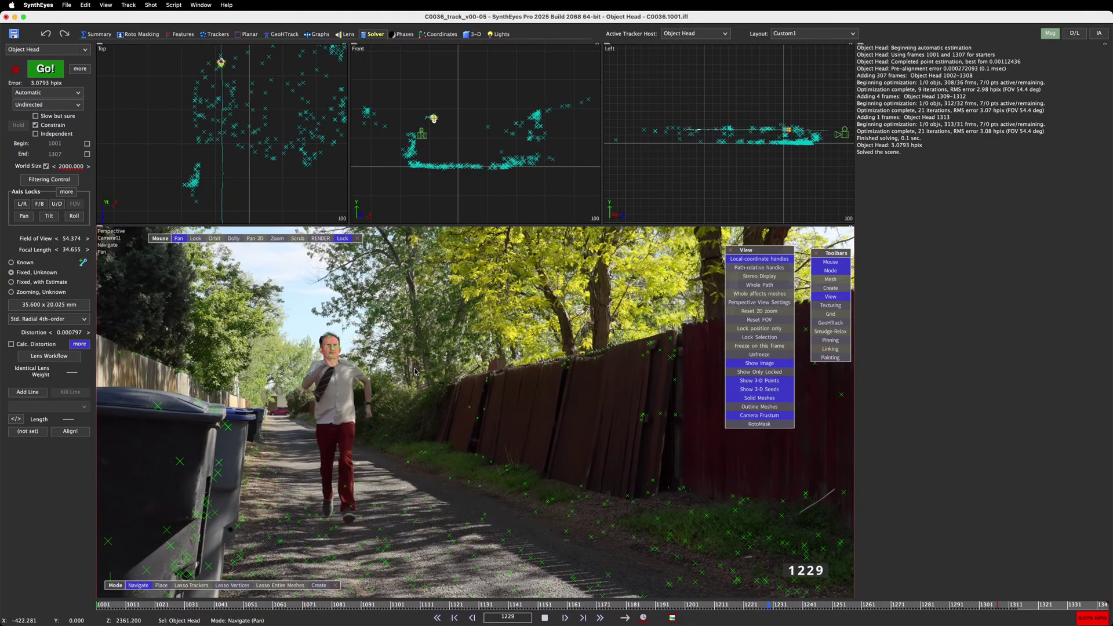
key(space)
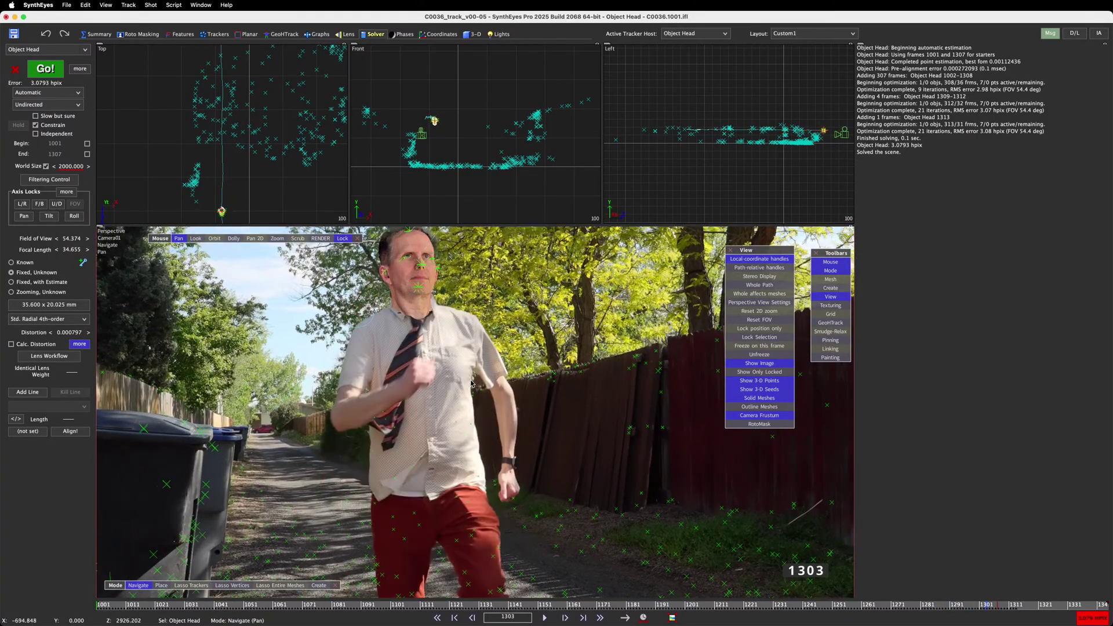
Step backward through the frames to 1191 to examine how the head mesh follows the runner
key(Left)
key(Left)
key(Left)
key(Left)
key(Left)
key(Left)
key(Left)
key(Left)
key(Left)
key(Left)
key(Left)
key(Left)
key(Left)
key(Left)
key(Left)
key(Left)
key(Left)
key(Left)
key(Left)
key(Left)
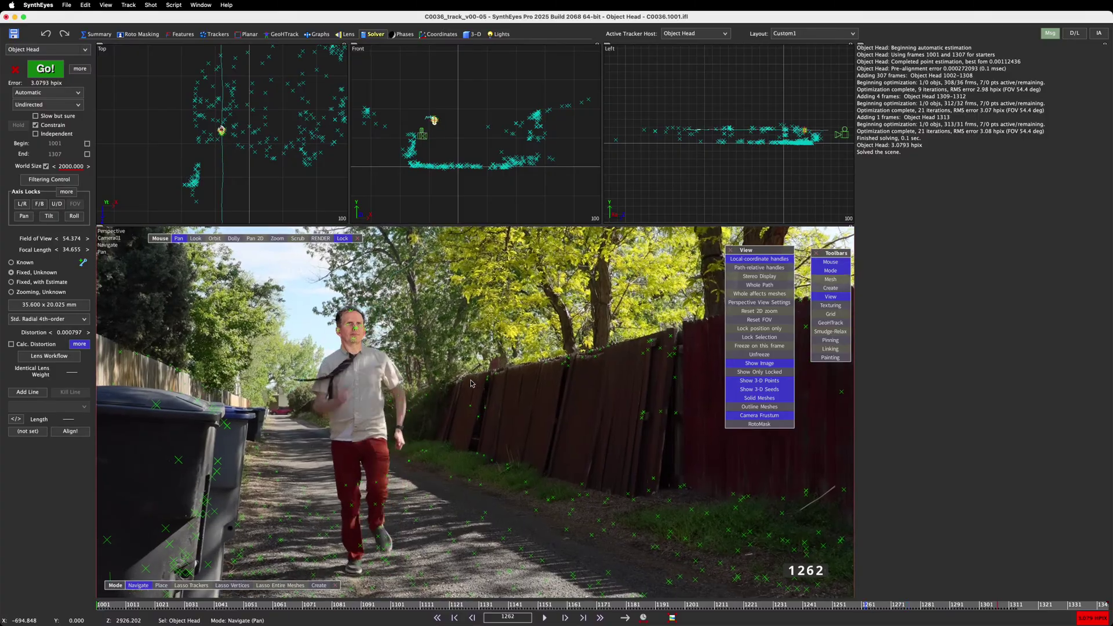
key(Left)
key(Left)
key(Left)
key(Left)
key(Left)
key(Left)
key(Left)
key(Left)
key(Left)
key(Left)
key(Left)
key(Left)
key(Left)
key(Left)
key(Left)
key(Left)
key(Left)
key(Left)
key(Left)
key(Left)
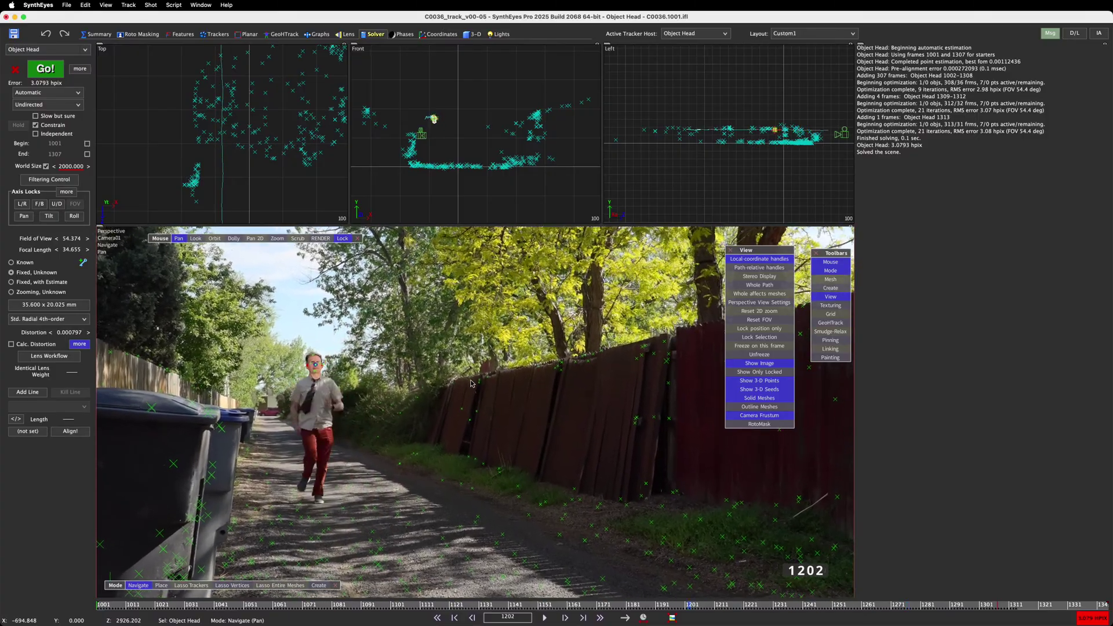
key(Left)
key(Left)
key(Left)
key(Left)
key(Left)
key(Left)
key(Left)
key(Left)
key(Left)
key(Left)
key(Left)
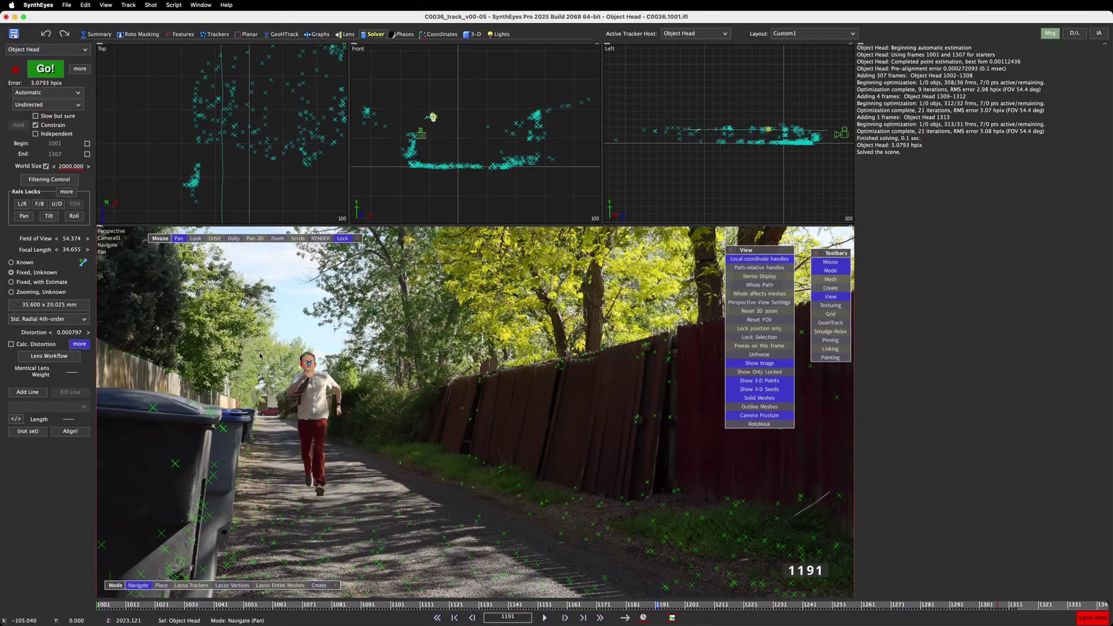
Step forward to frame 1206 to check the head mesh's alignment on the runner's face
key(Right)
key(Right)
key(Right)
key(Right)
key(Right)
key(Right)
key(Right)
key(Right)
key(Right)
key(Right)
key(Right)
key(Right)
key(Right)
key(Right)
key(Right)
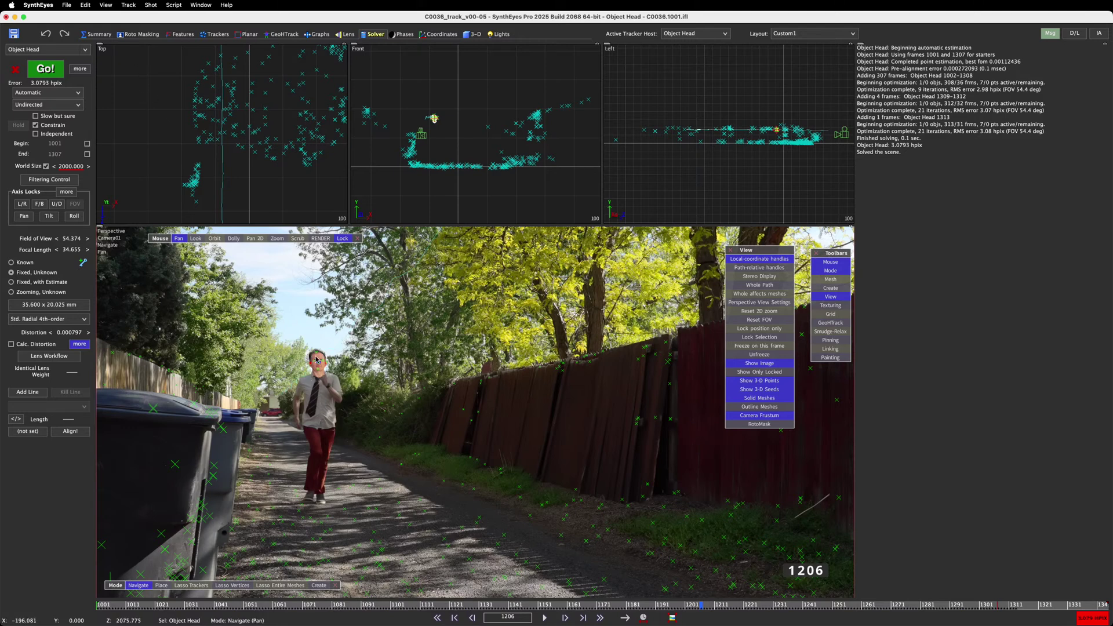
Frame the runner's head closely in the perspective view with Pan 2D and replay the shot to inspect the mesh fit up to frame 1246
click(258, 239)
scroll(318, 387, up, 8)
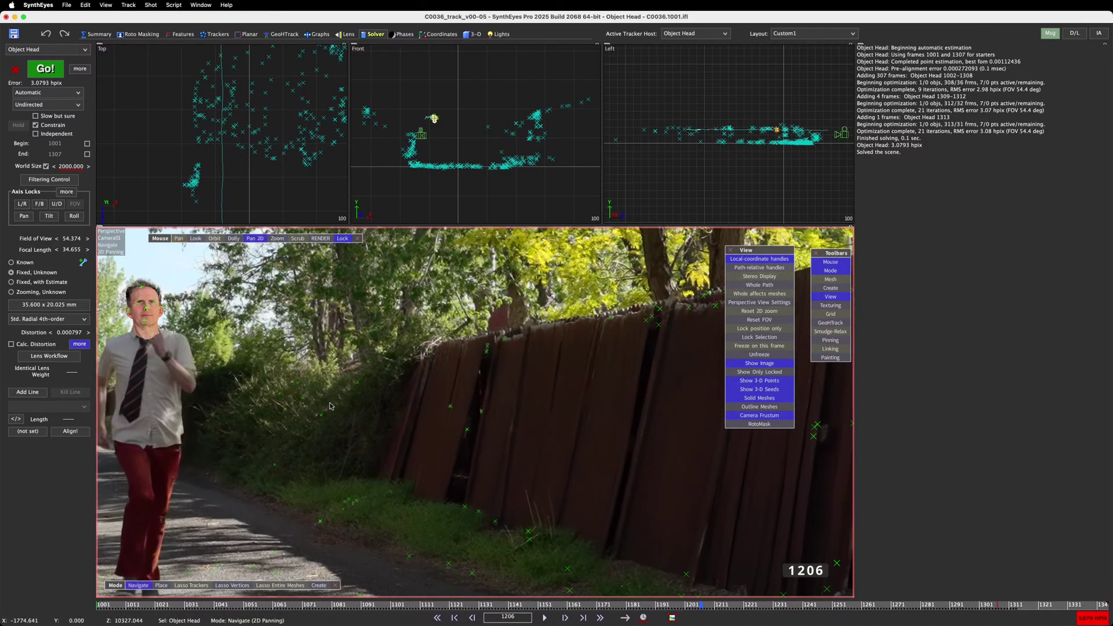
drag(315, 387, 646, 490)
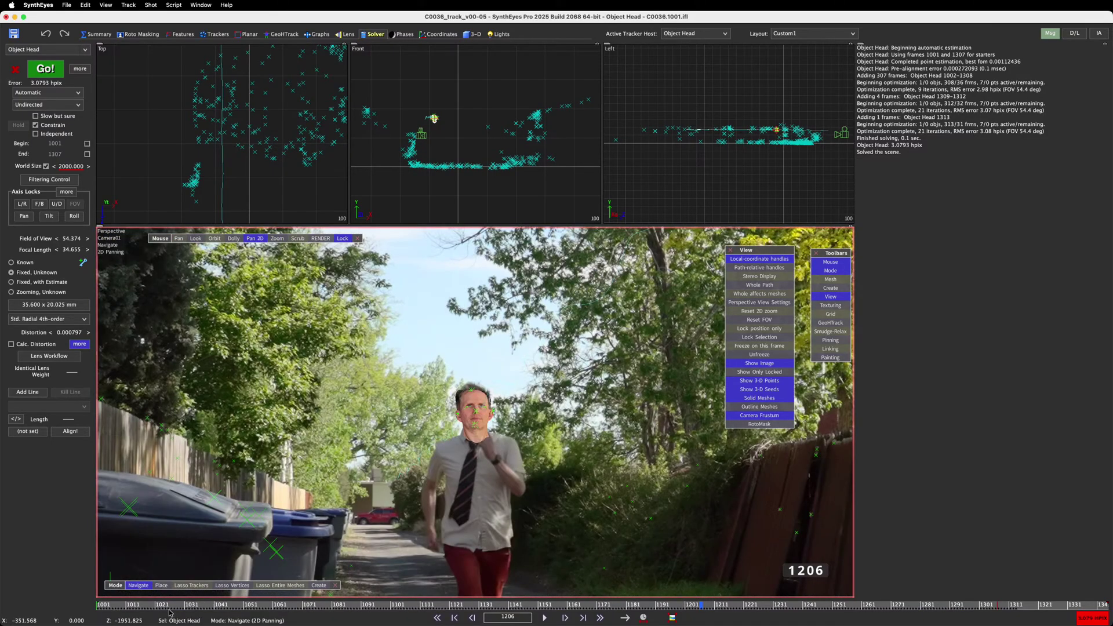
drag(170, 613, 67, 606)
key(space)
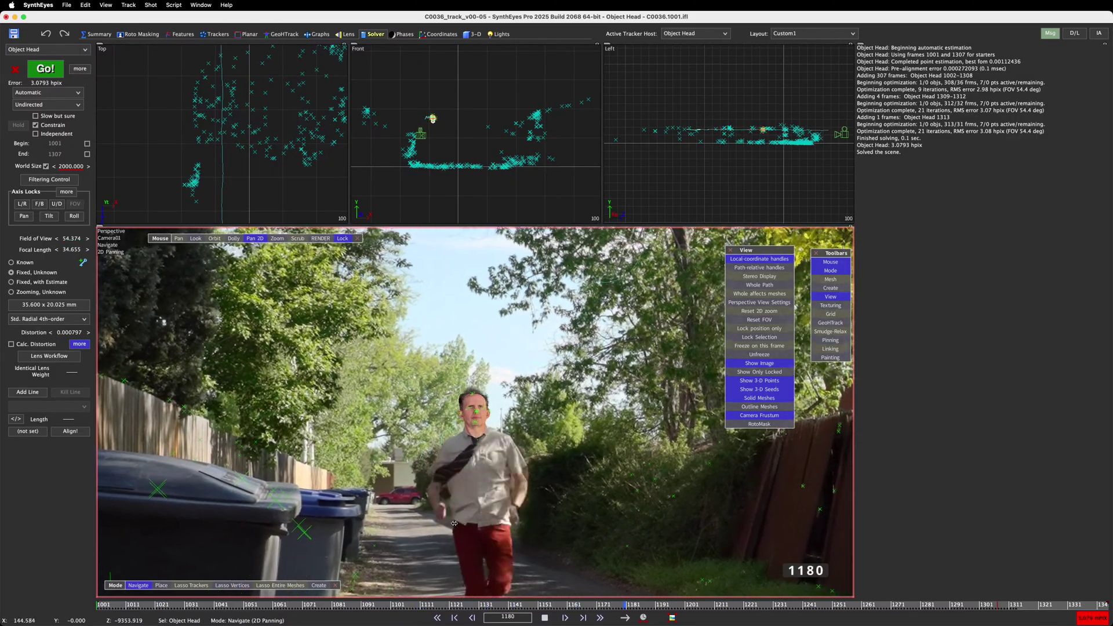
key(space)
scroll(465, 479, up, 5)
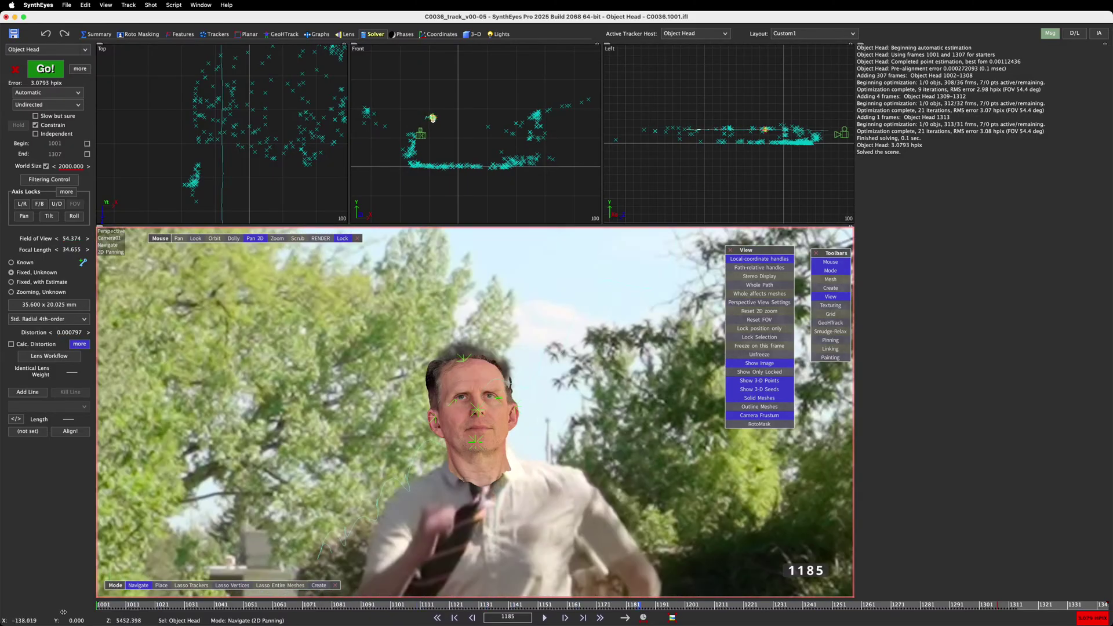
click(100, 607)
key(space)
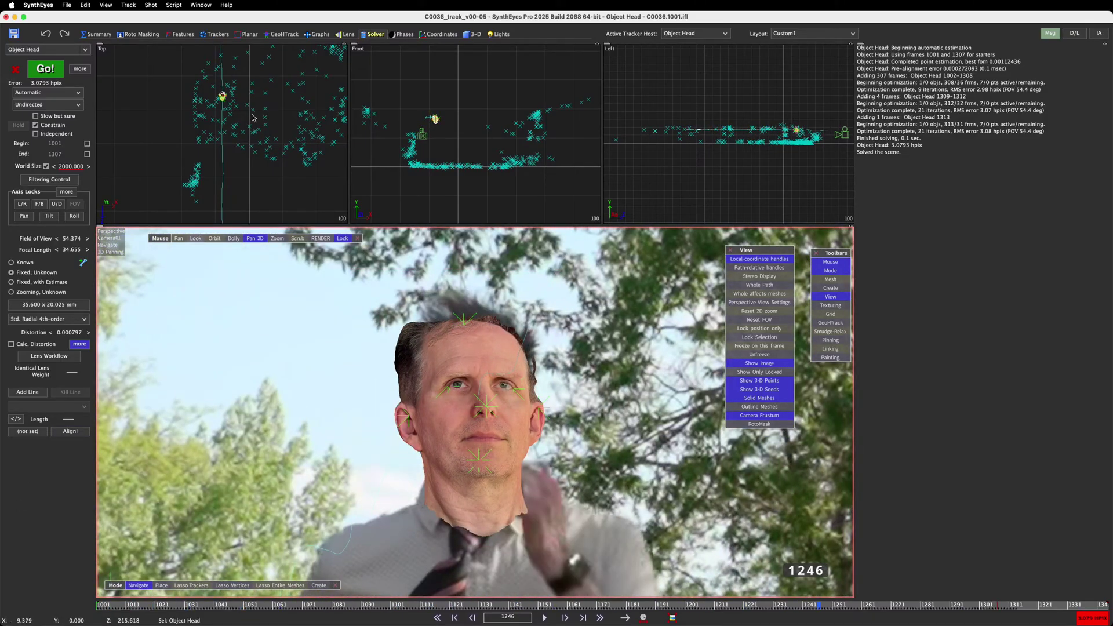
Examine the solved head object's motion path up close in the Top view
middle_drag(258, 65, 240, 499)
scroll(238, 499, up, 3)
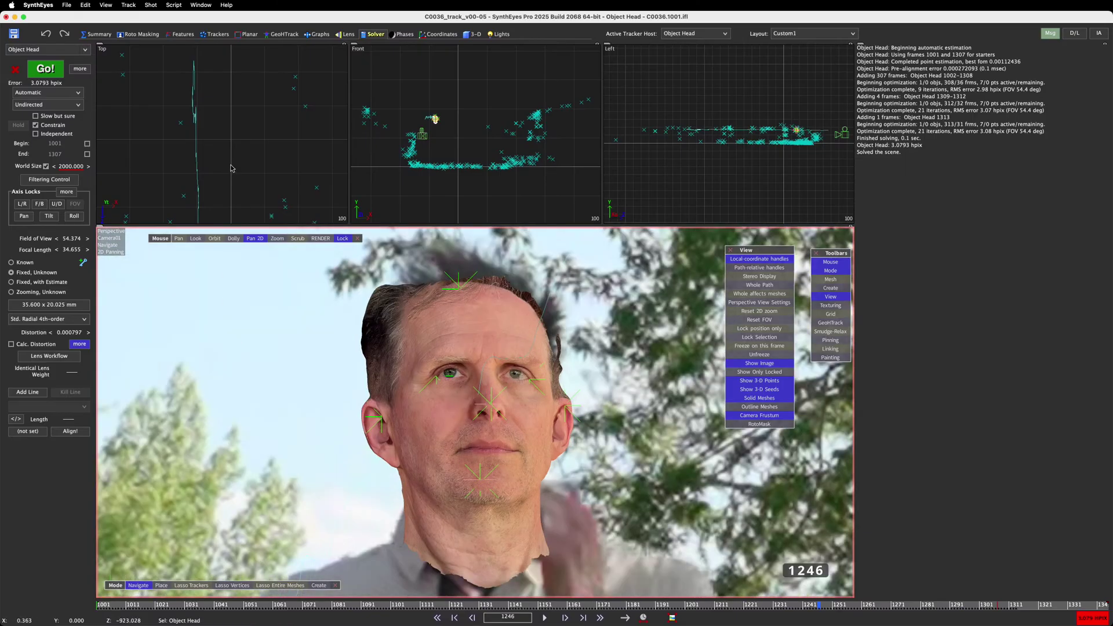
mouse_move(195, 175)
middle_down()
mouse_move(207, 175)
mouse_move(198, 184)
middle_up()
scroll(200, 114, up, 5)
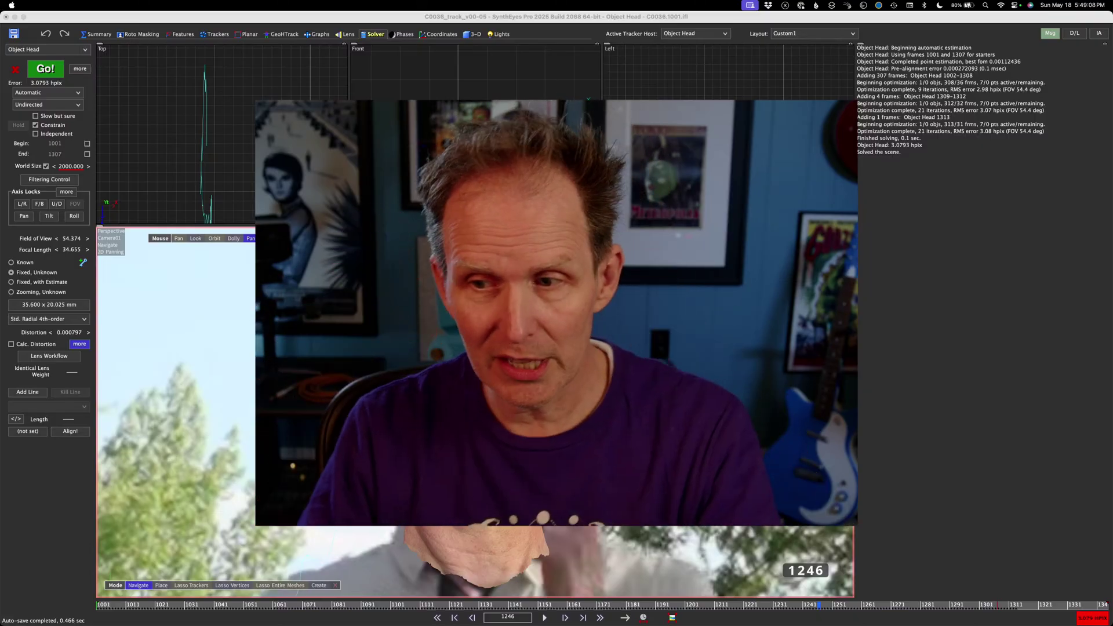
Return to frame 1001 and frame the runner's head in the perspective view to check the head mesh fit
scroll(445, 332, down, 3)
scroll(445, 406, down, 2)
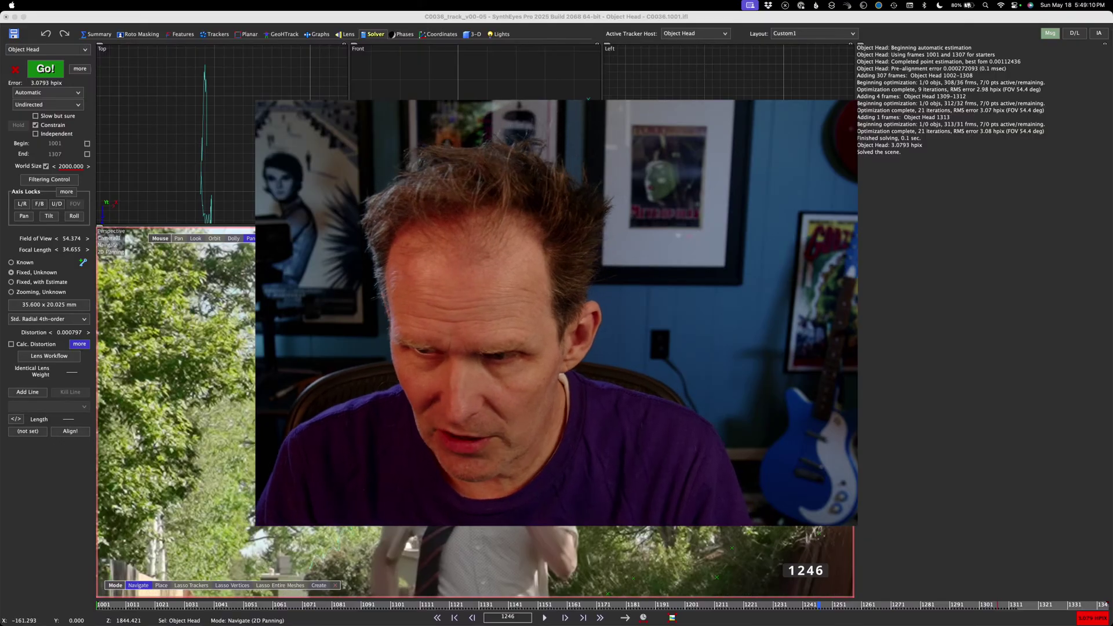
scroll(445, 406, down, 2)
click(116, 605)
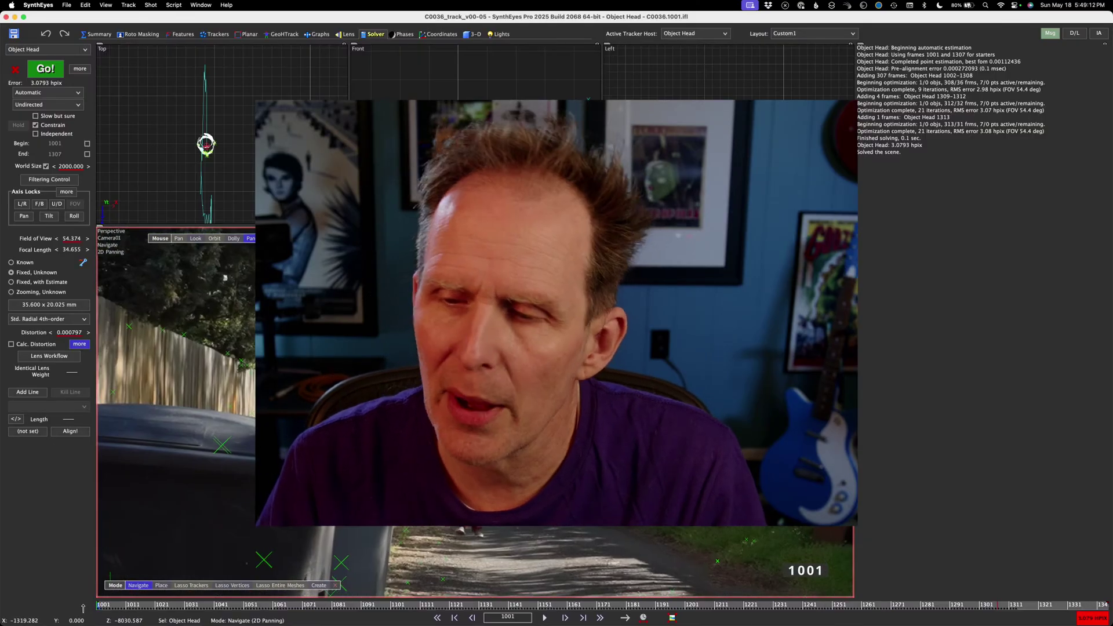
scroll(464, 353, up, 2)
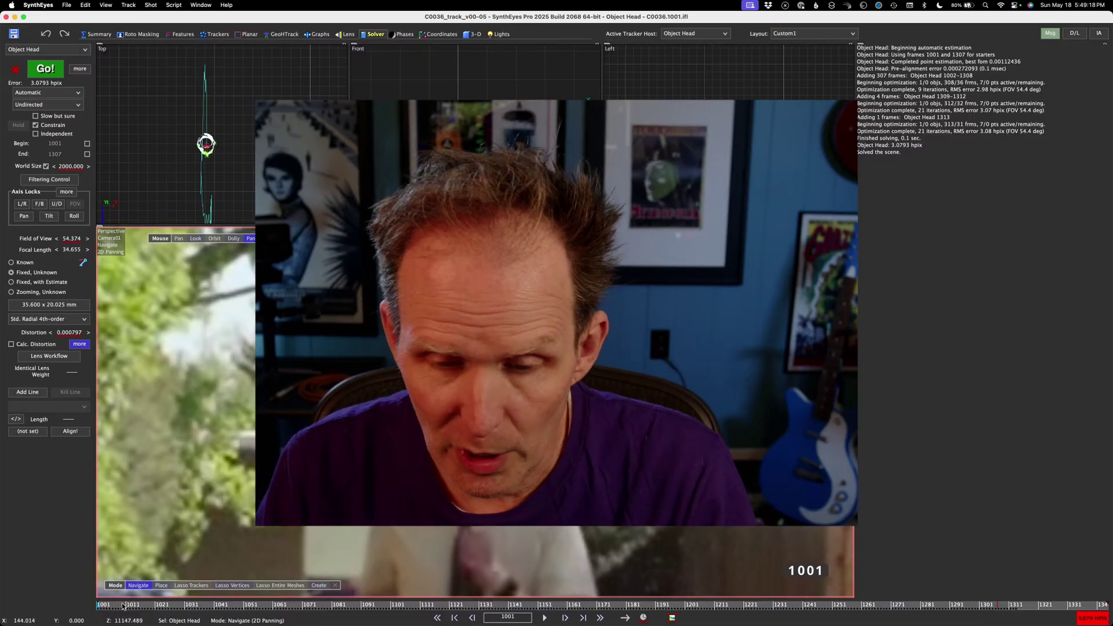
drag(123, 606, 35, 622)
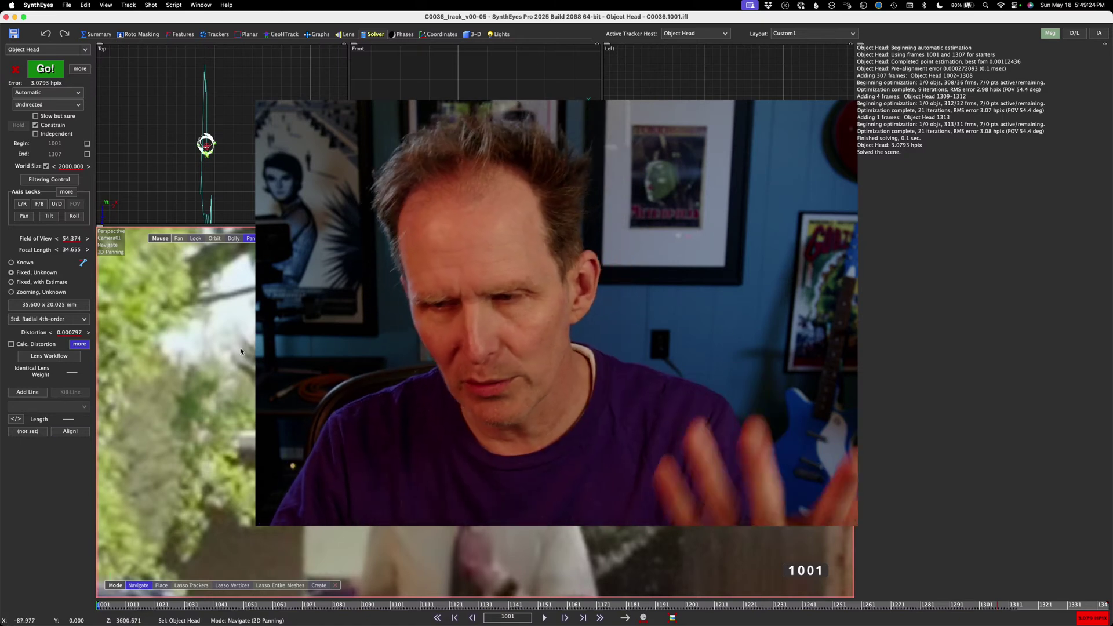
scroll(246, 119, down, 3)
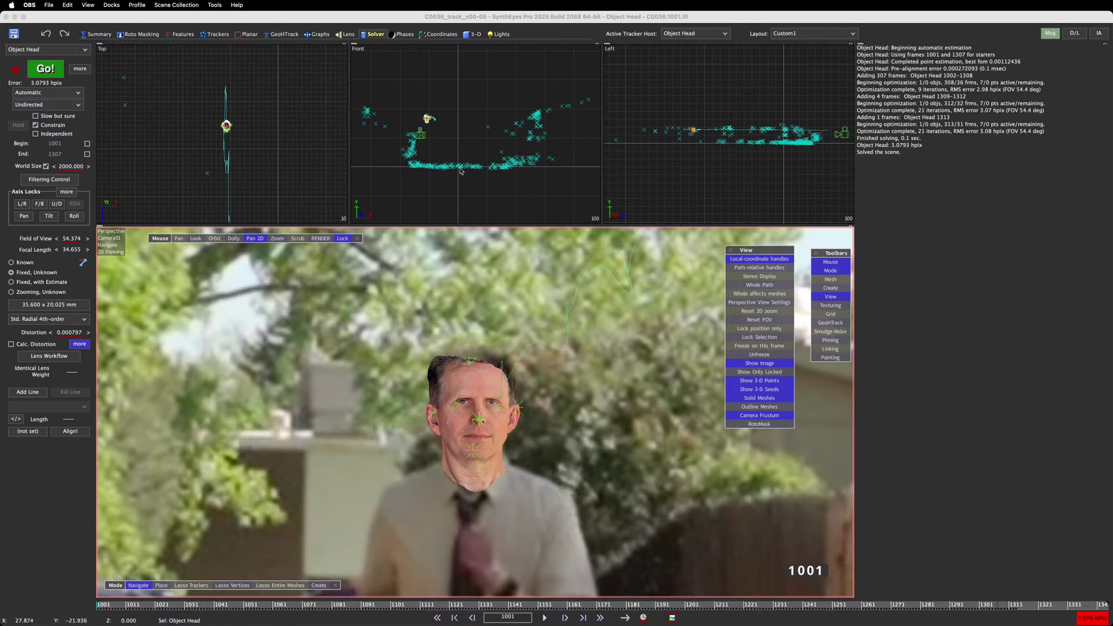
Open the Hard and Soft Lock Controls for the head object and review its translation lock options
click(66, 192)
drag(522, 123, 500, 132)
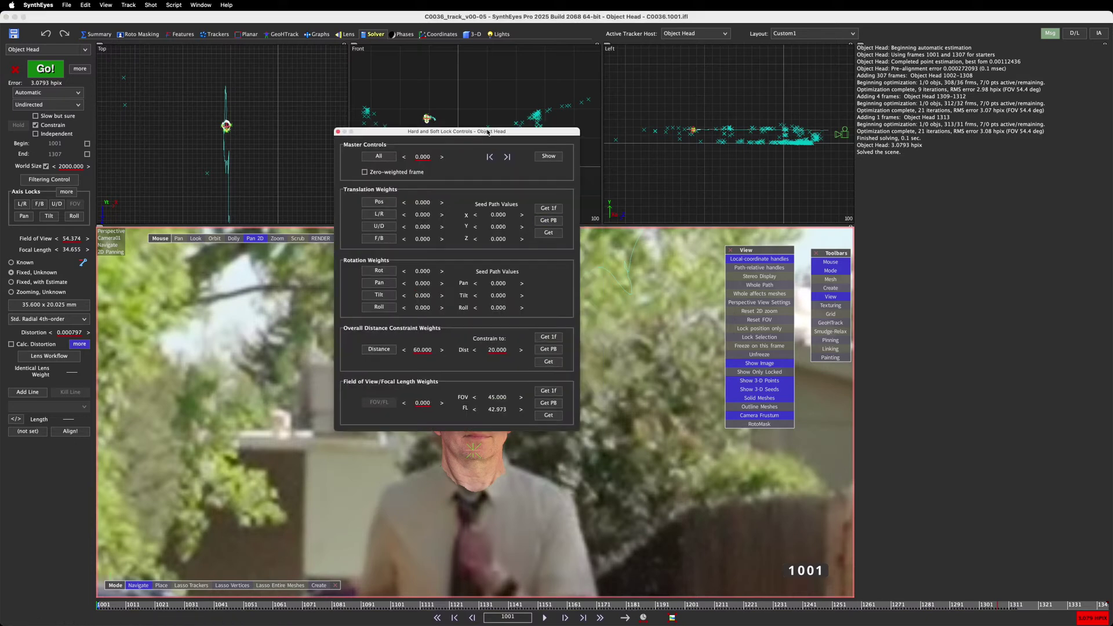
click(340, 133)
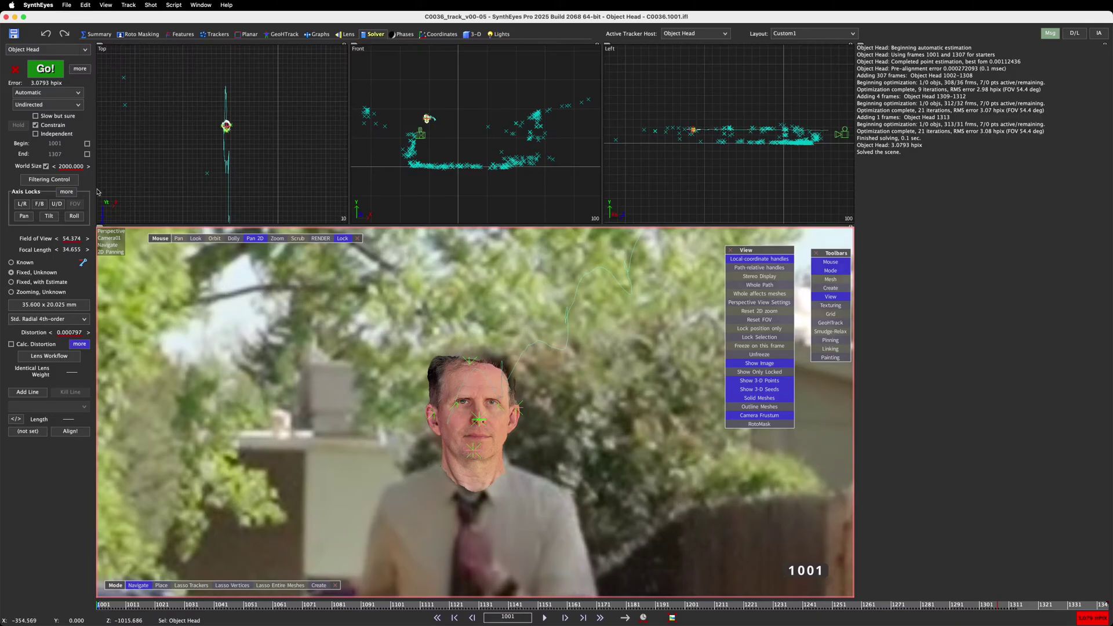
click(66, 192)
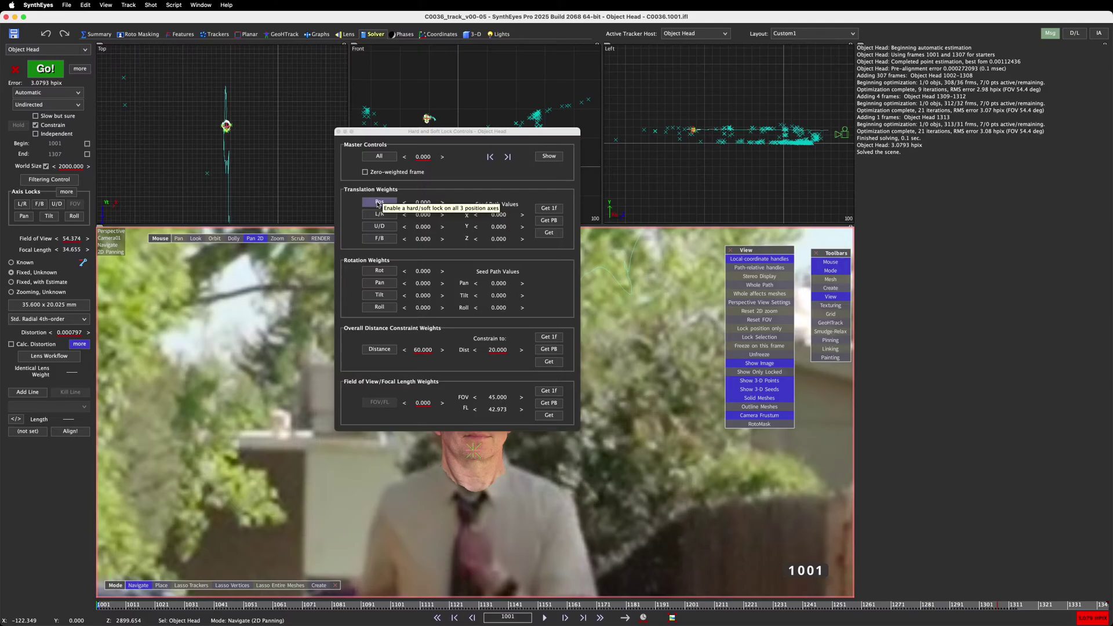
click(418, 227)
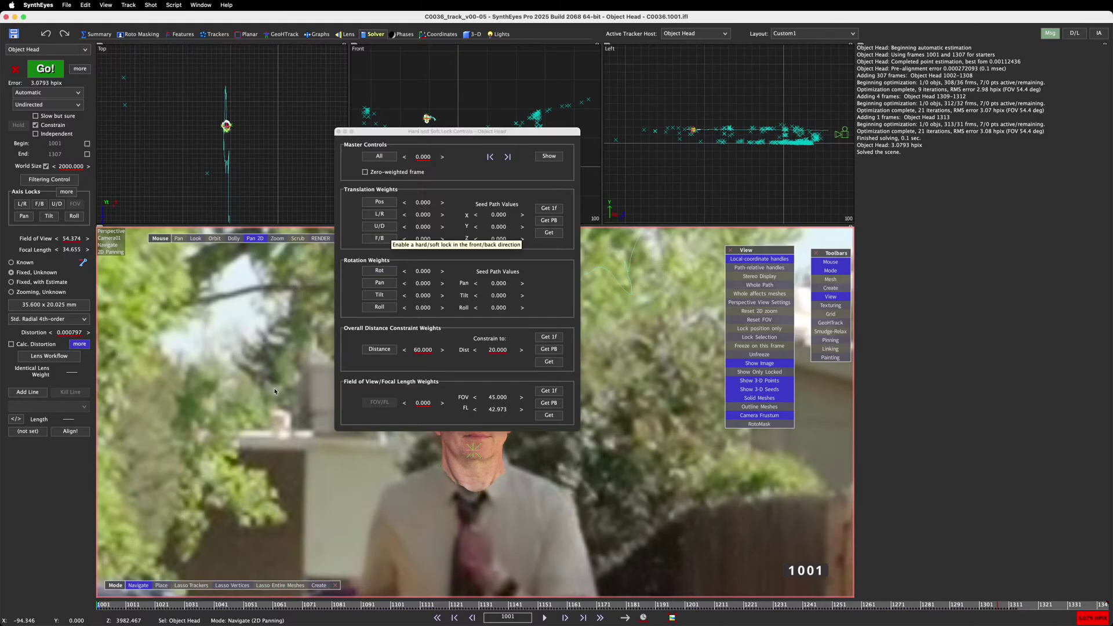
Go to frame 1009 and copy that single frame's solved position and rotation into the head object's seed path
click(105, 603)
mouse_move(106, 603)
mouse_down()
mouse_move(132, 603)
mouse_move(91, 609)
mouse_up()
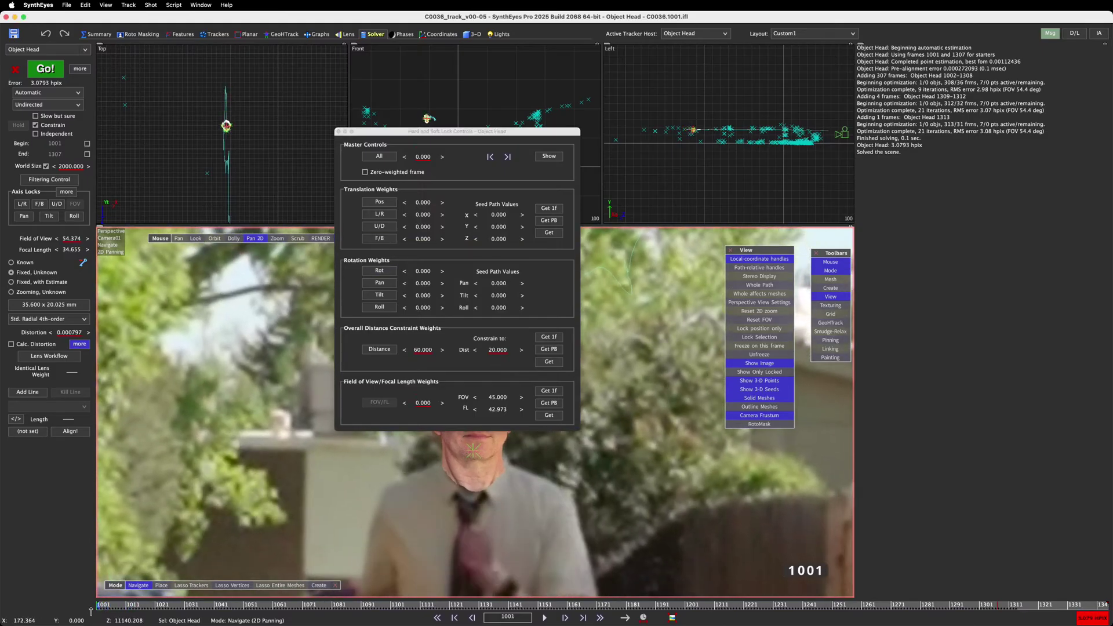
drag(459, 135, 743, 71)
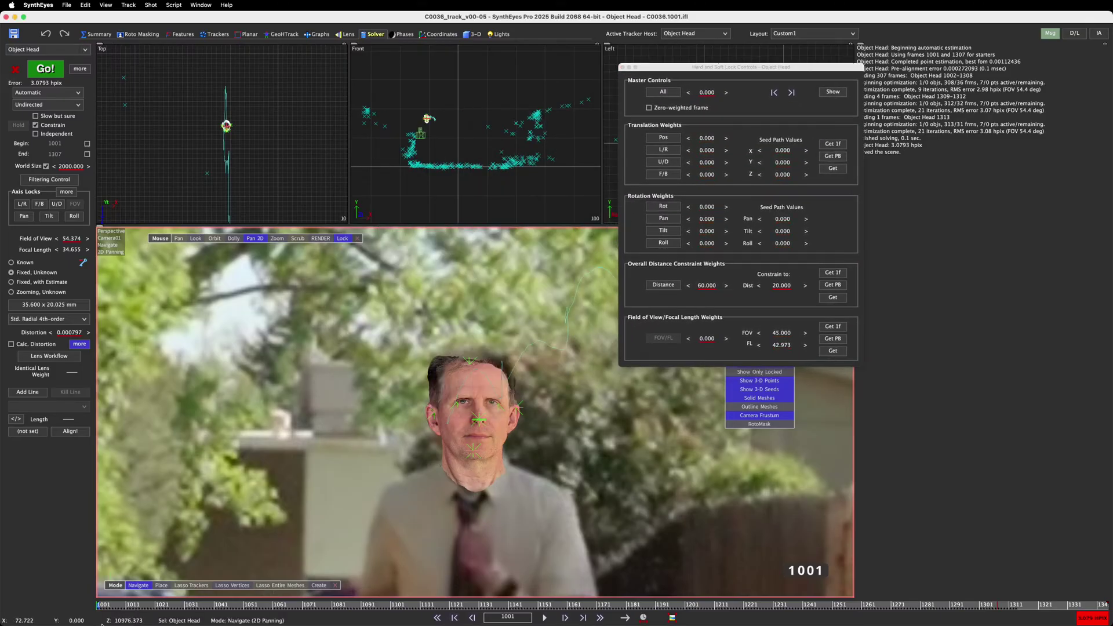
mouse_move(113, 606)
mouse_down()
mouse_move(98, 606)
mouse_move(140, 604)
mouse_move(105, 605)
mouse_move(121, 606)
mouse_up()
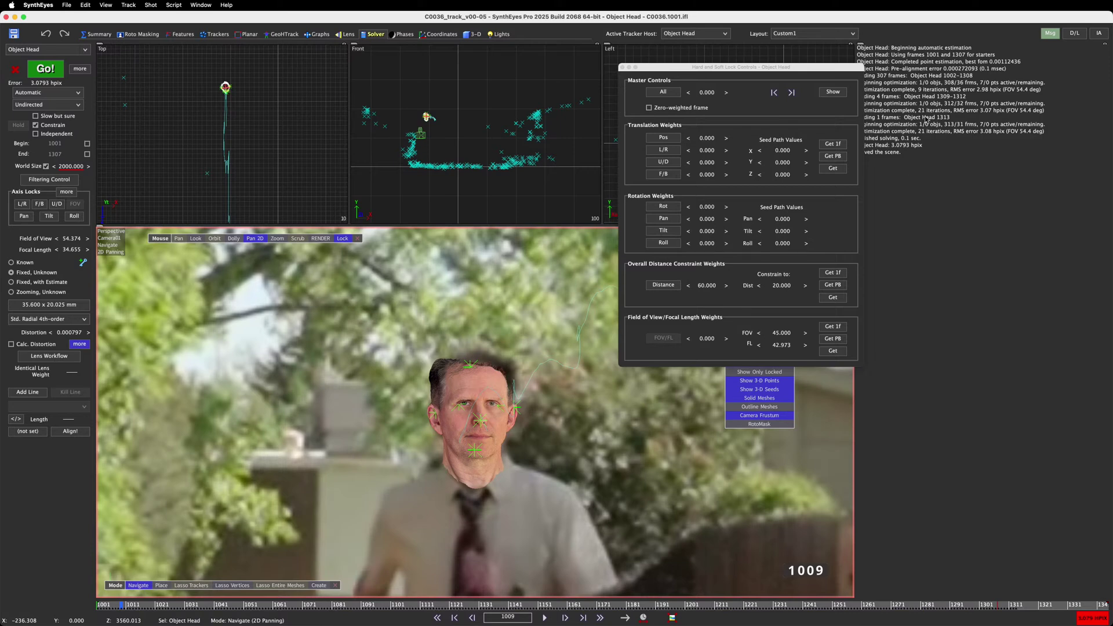
click(832, 144)
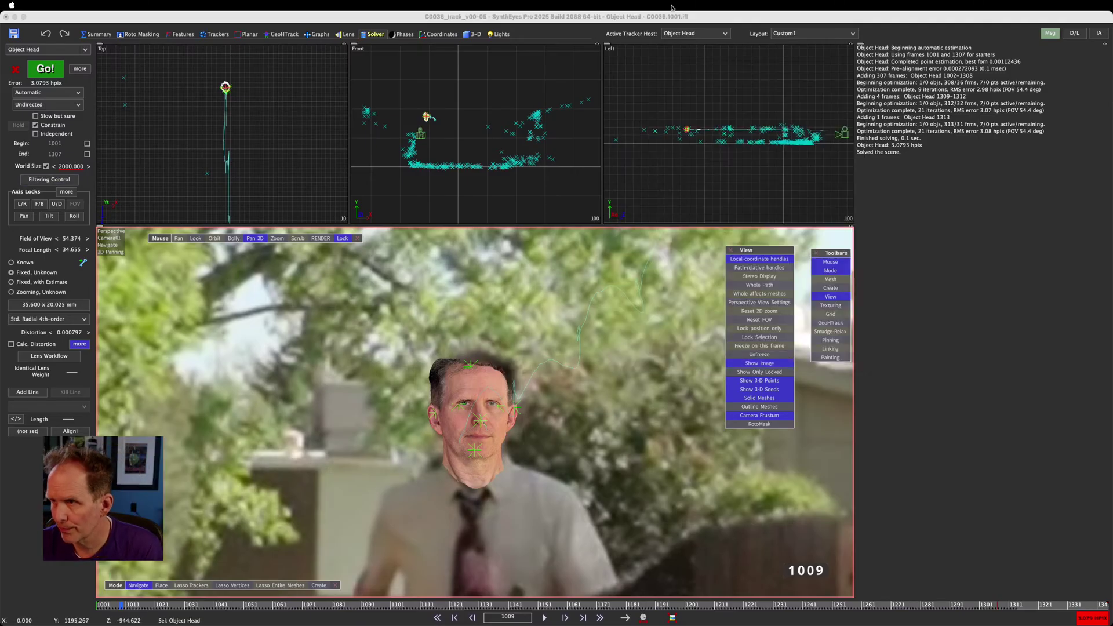
click(786, 16)
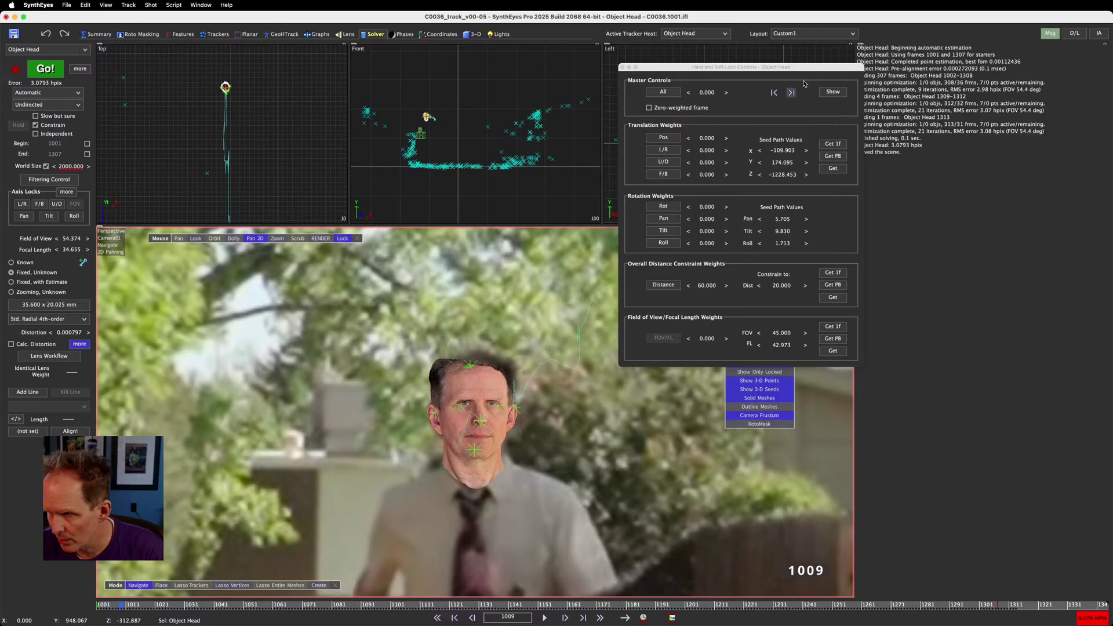
Move the lock controls clear of the runner's head and widen the viewports by narrowing the solver output pane
drag(789, 70, 292, 158)
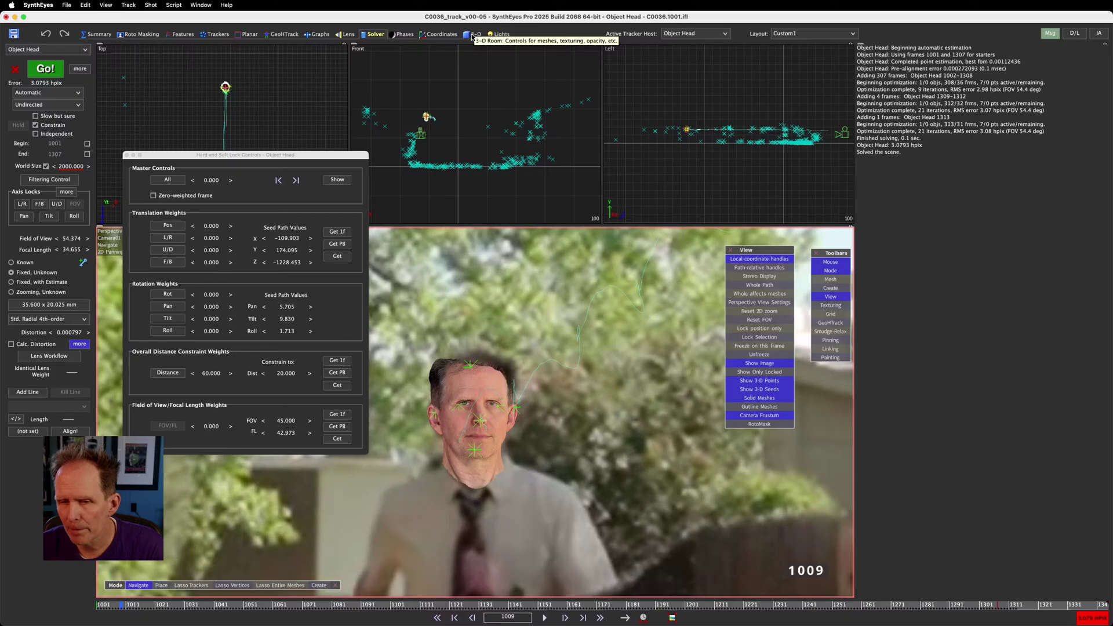
drag(298, 154, 401, 98)
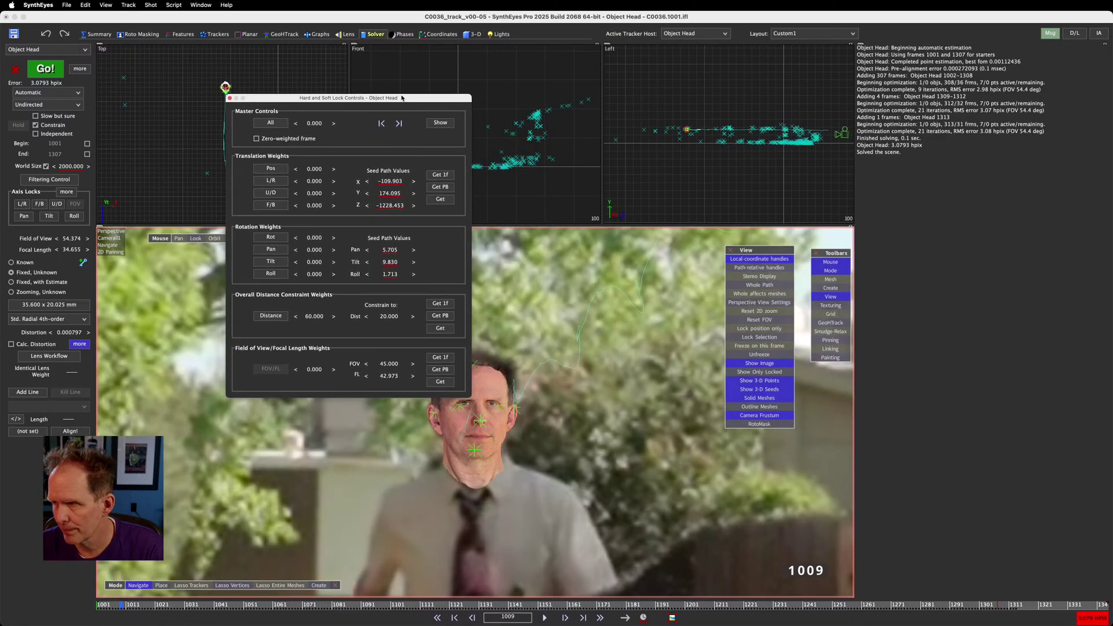
click(1073, 178)
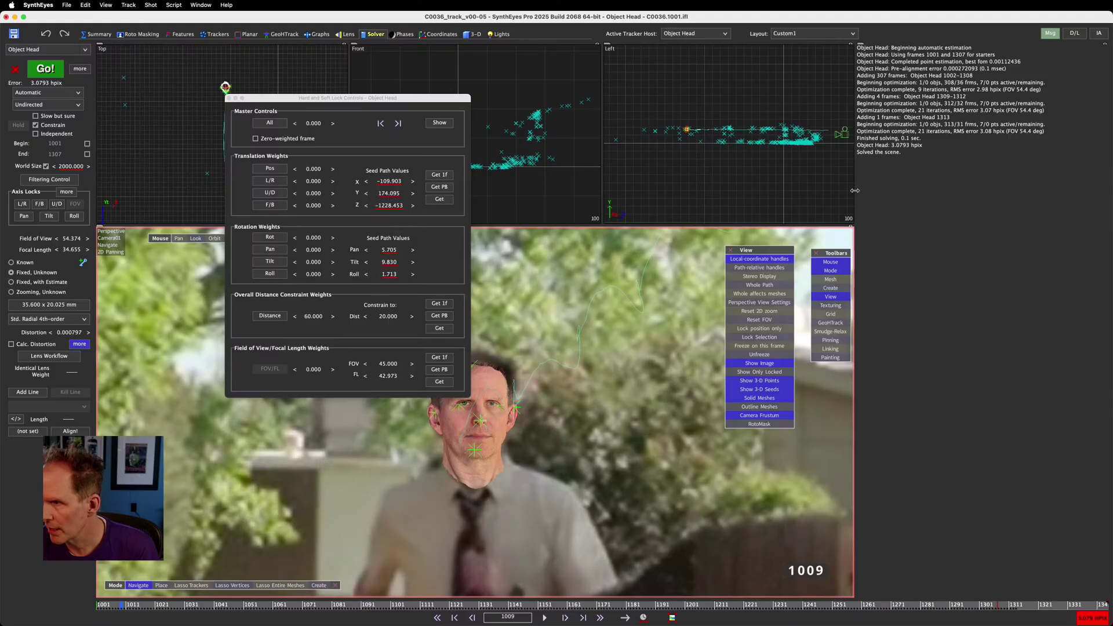
drag(854, 190, 962, 186)
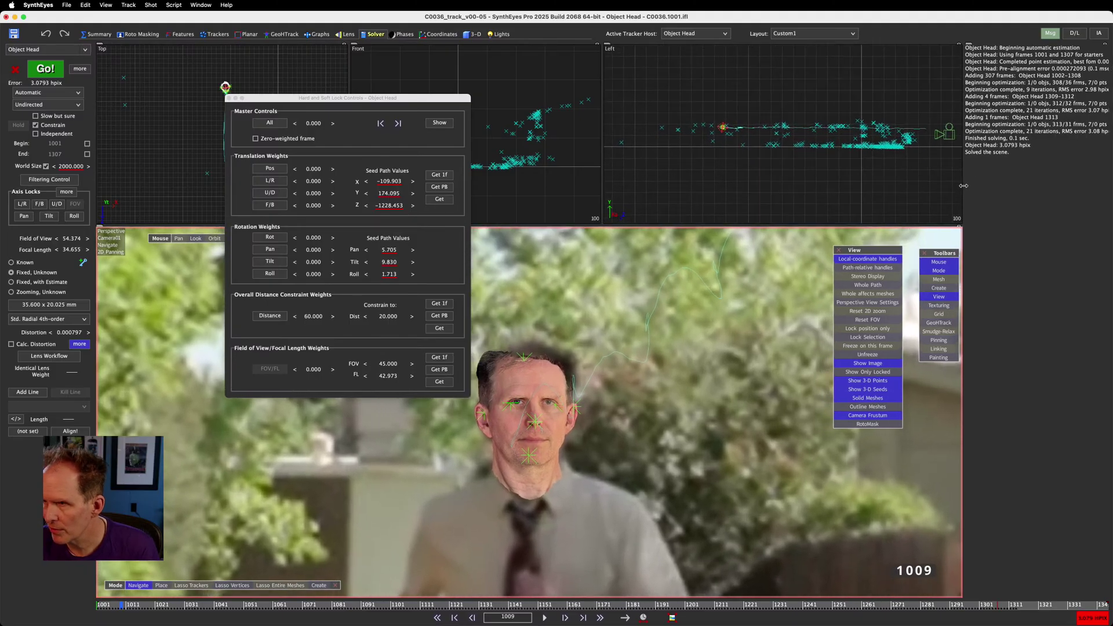
drag(264, 99, 189, 177)
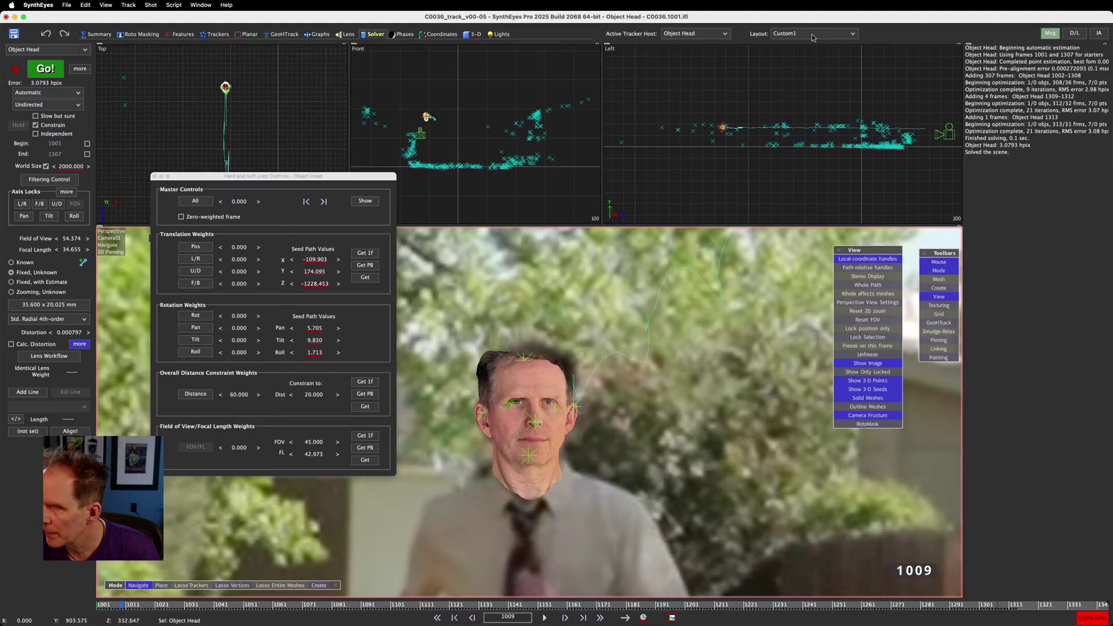
Delete the Solver Output pane from the Custom1 viewport layout and extend the remaining panes across its space
click(201, 5)
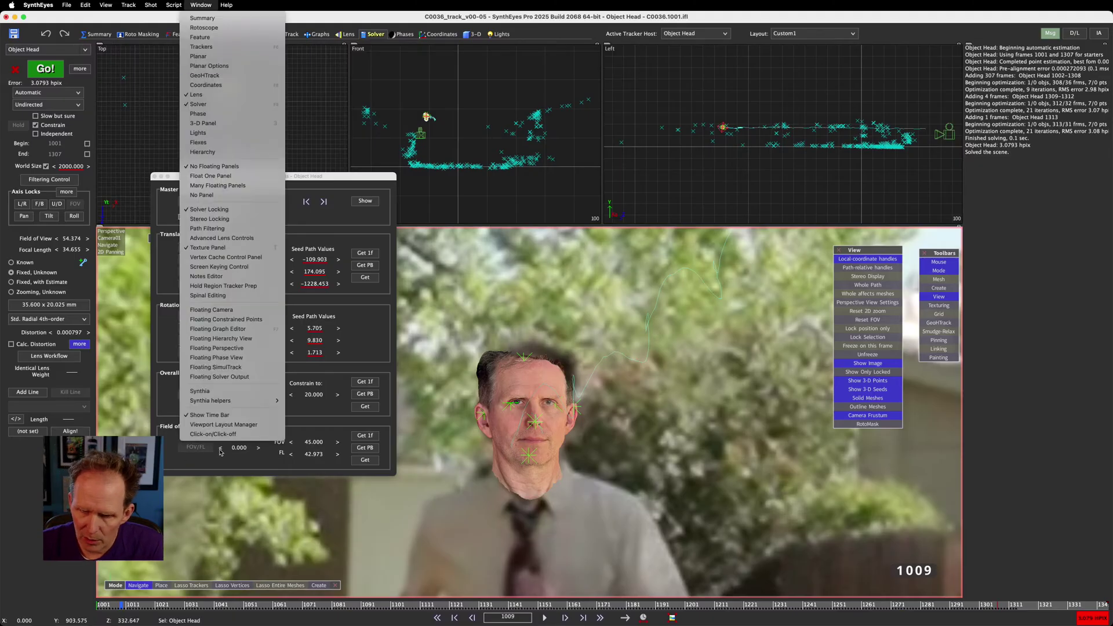
click(223, 424)
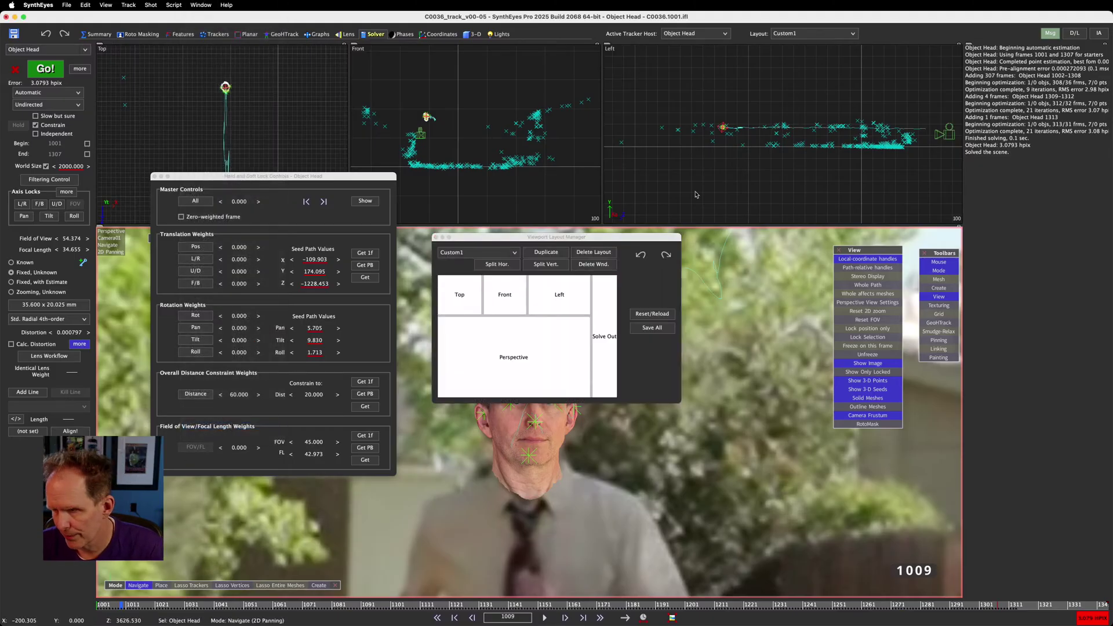
click(600, 348)
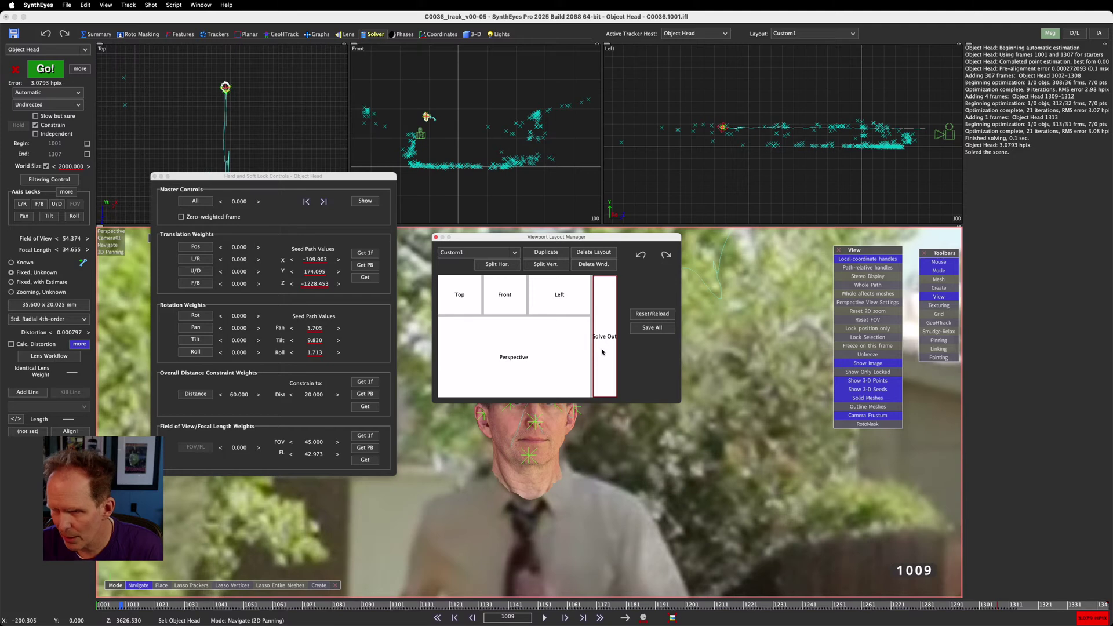
click(597, 265)
drag(590, 312, 623, 313)
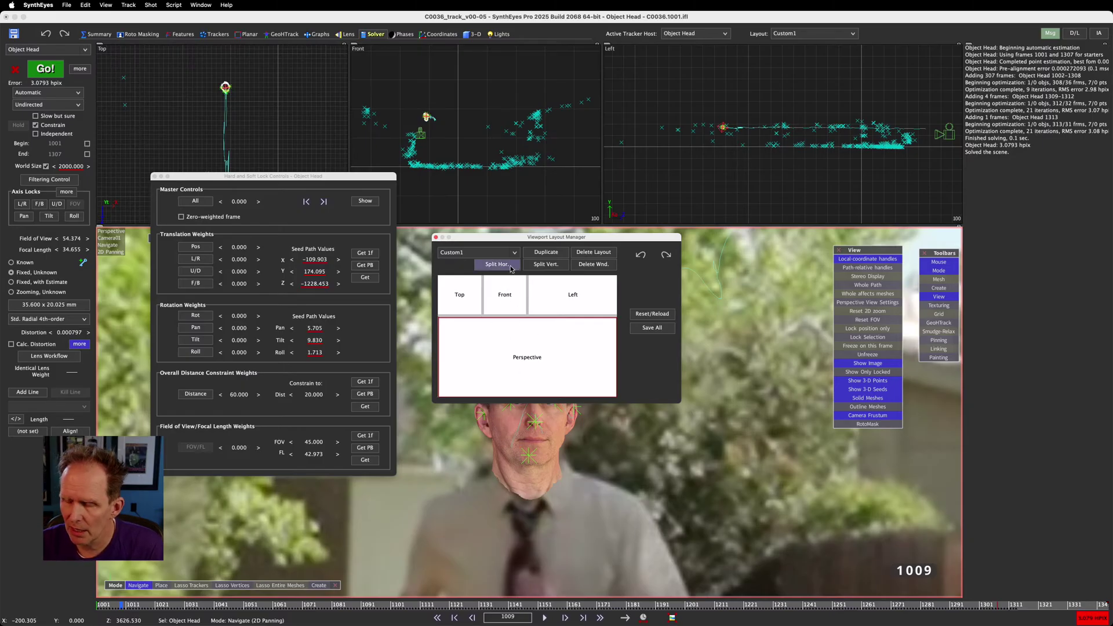
Split the Perspective pane vertically in the Custom1 layout and set the new pane's viewport type to Tracker Graph
click(549, 268)
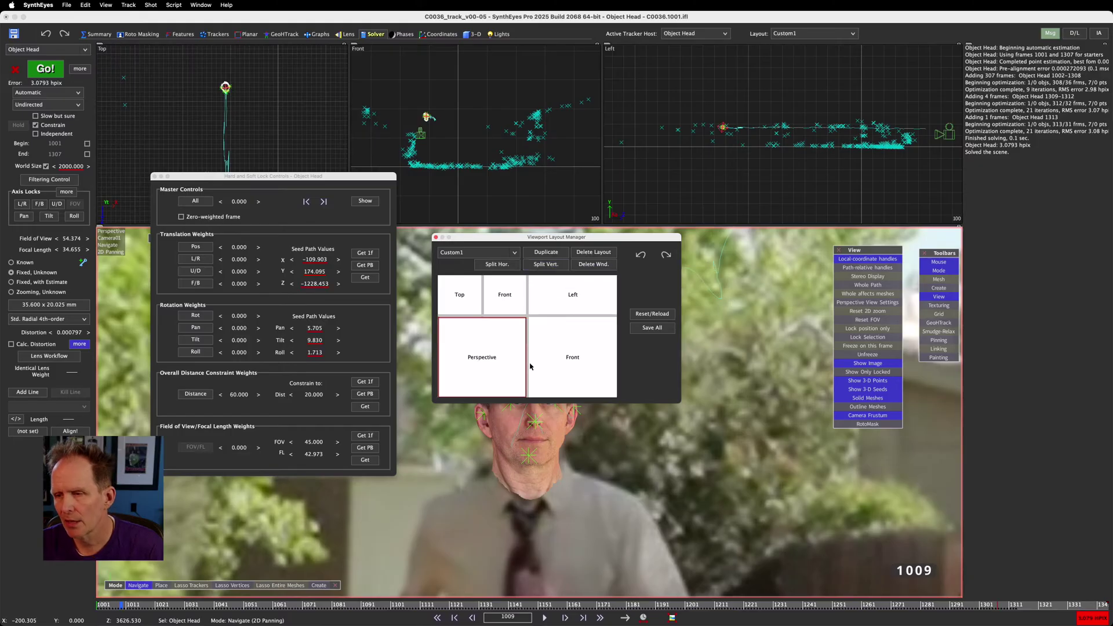
click(572, 369)
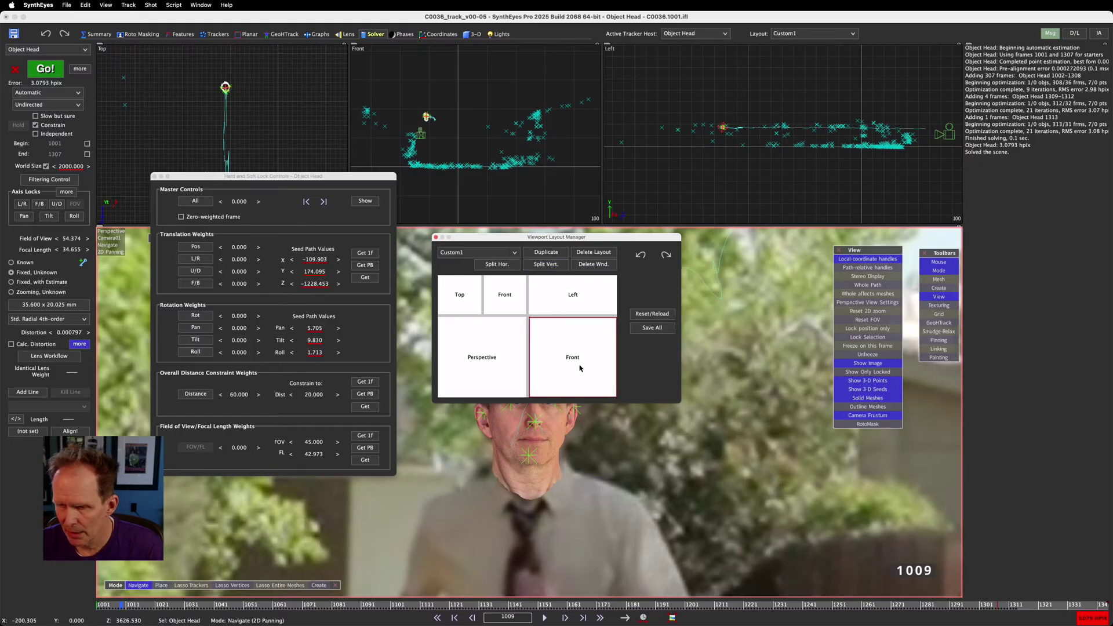
double_click(579, 368)
click(509, 272)
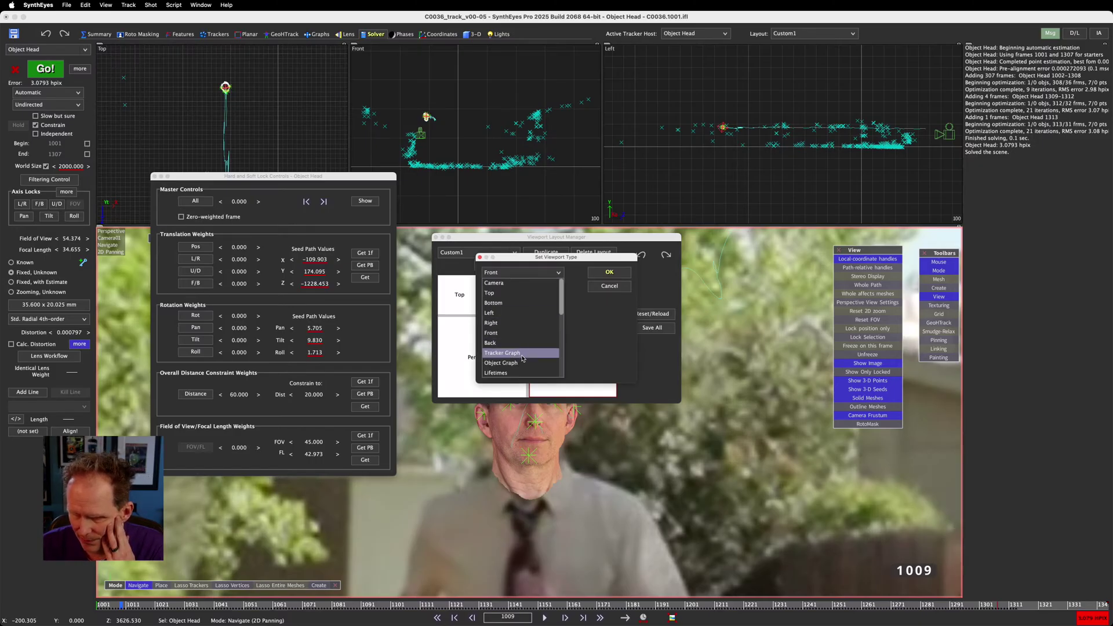
click(522, 354)
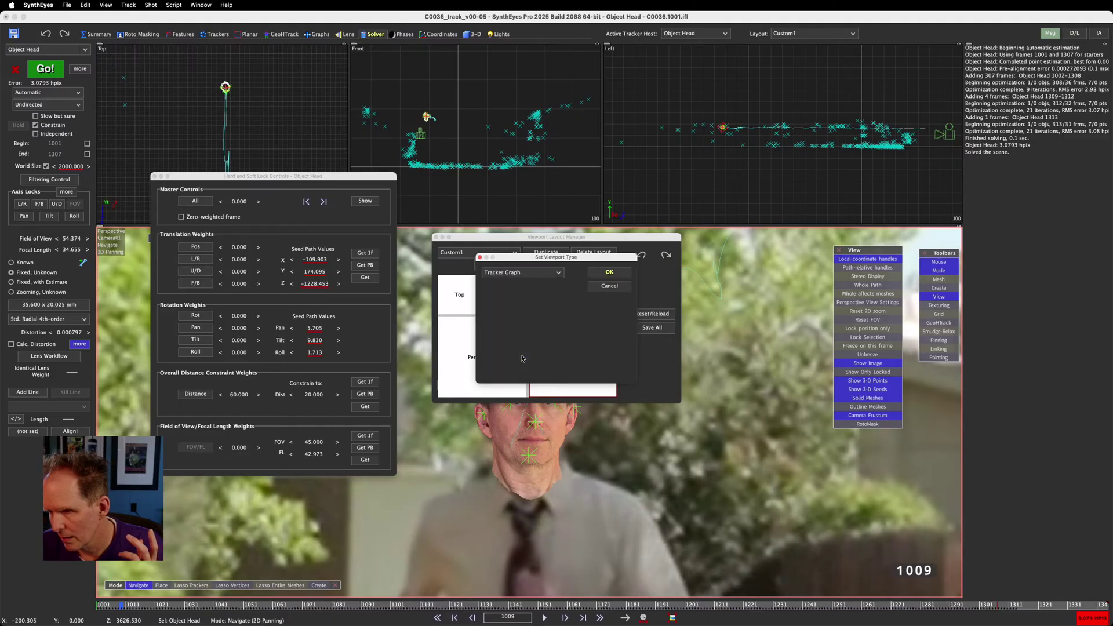
click(609, 272)
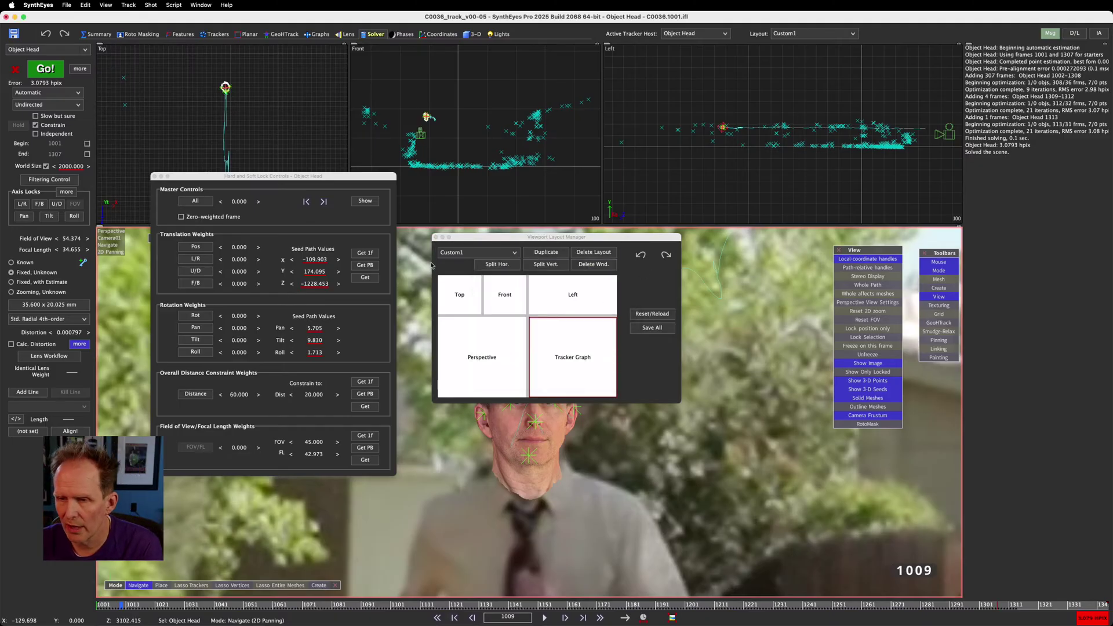
click(438, 237)
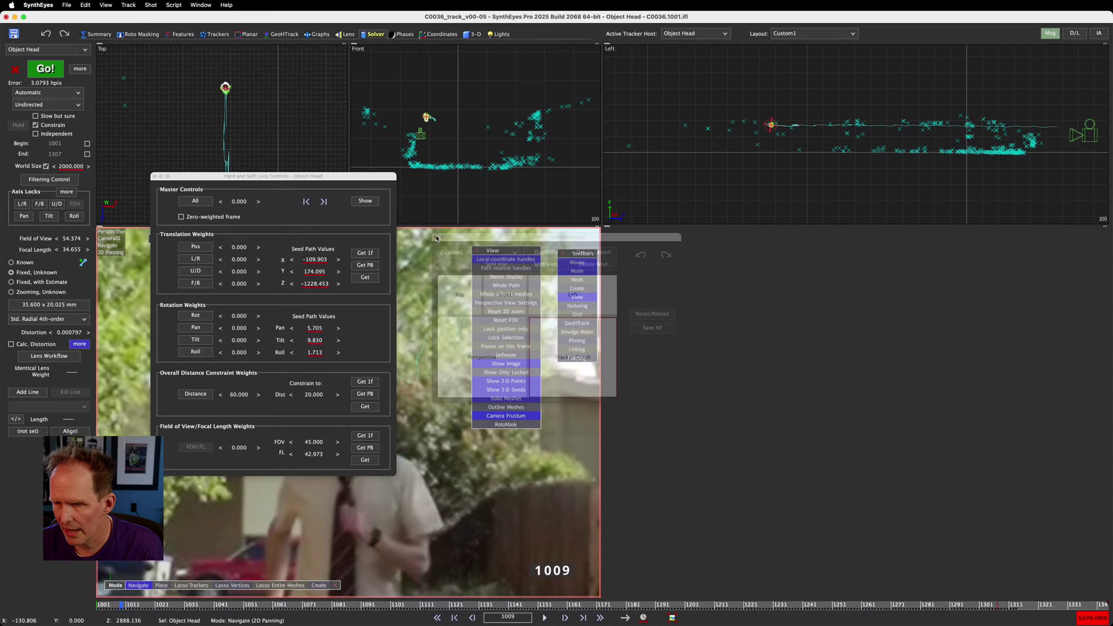
Switch the new viewport to the Graph Editor, expand the head object's channels and hide its Solved Velocity curves
click(606, 227)
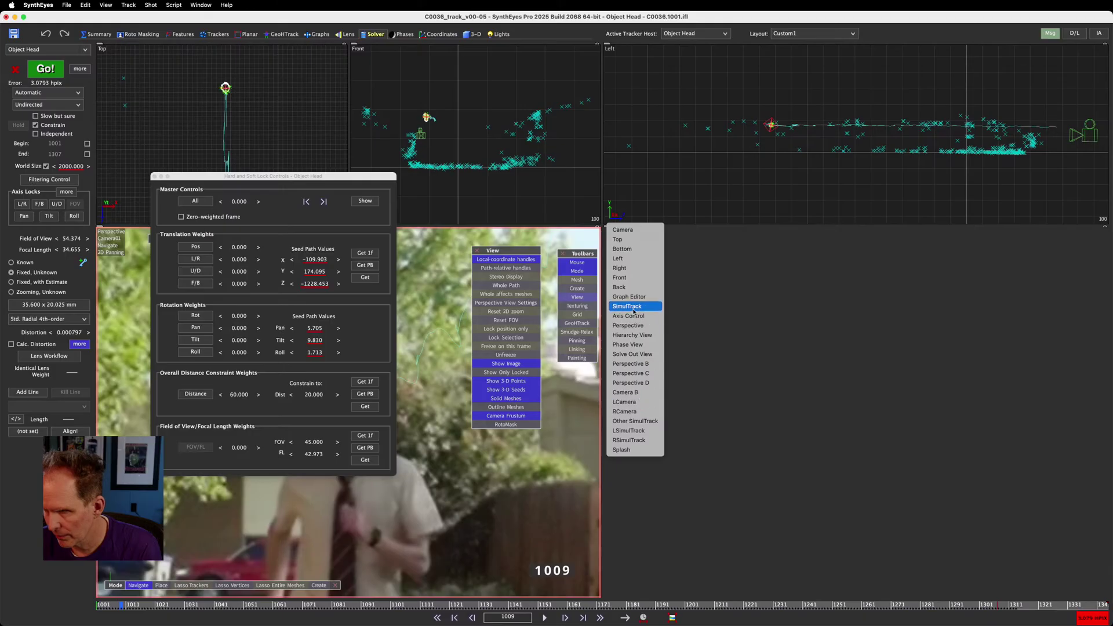
click(631, 296)
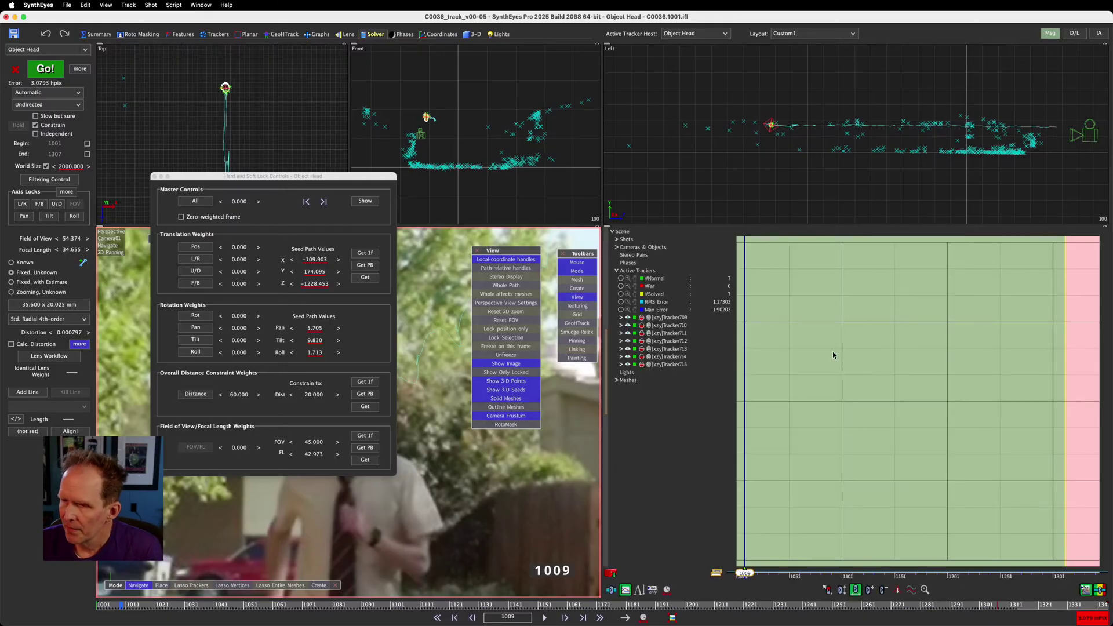
click(616, 271)
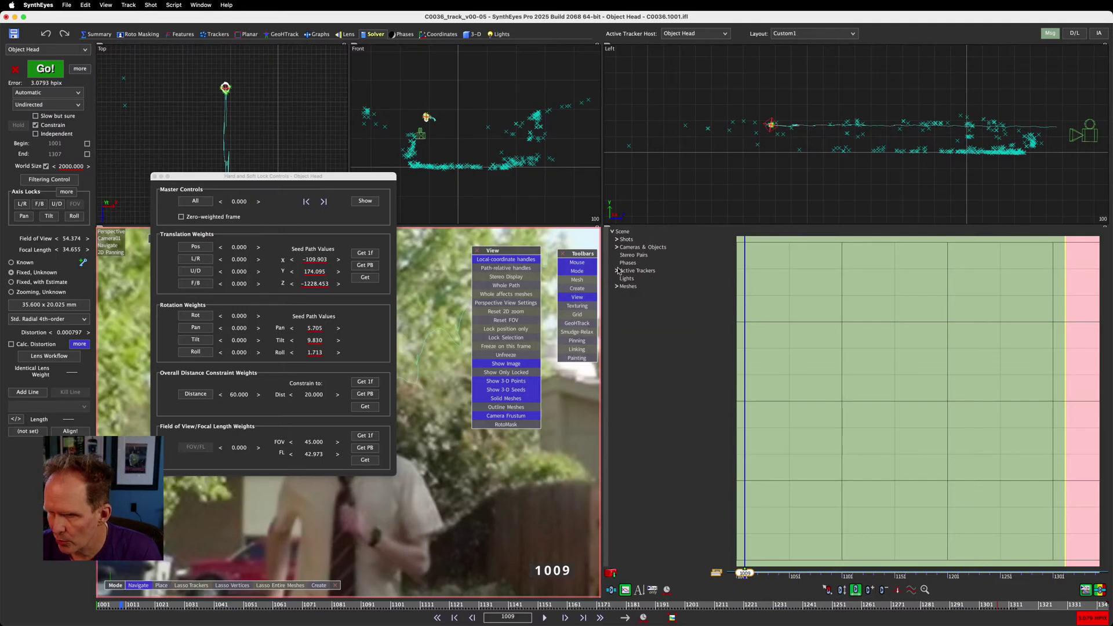
click(616, 247)
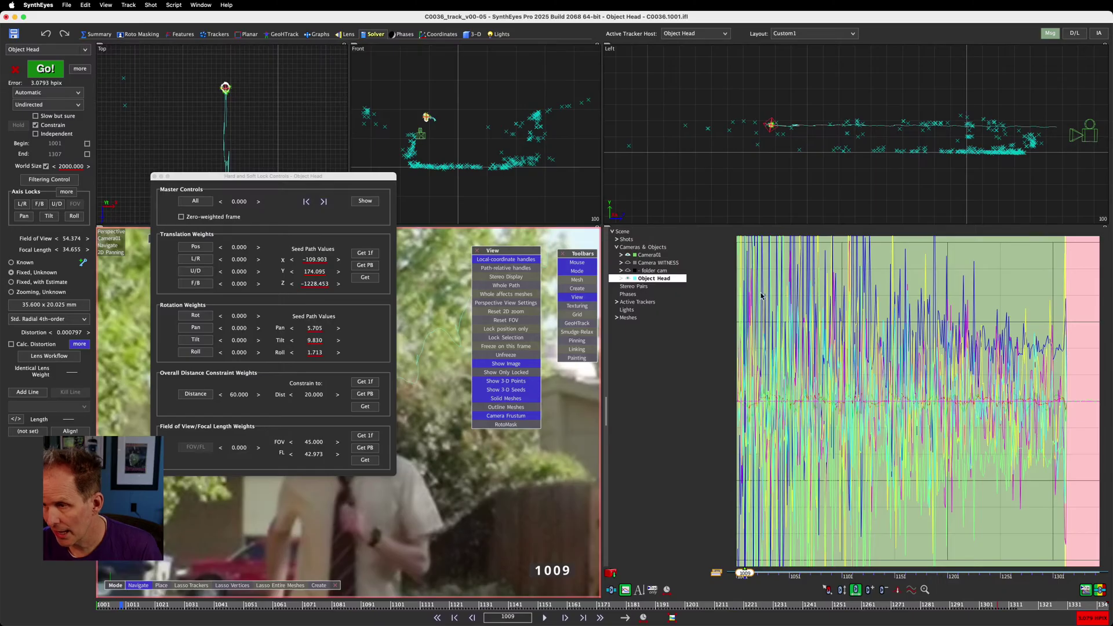
click(620, 279)
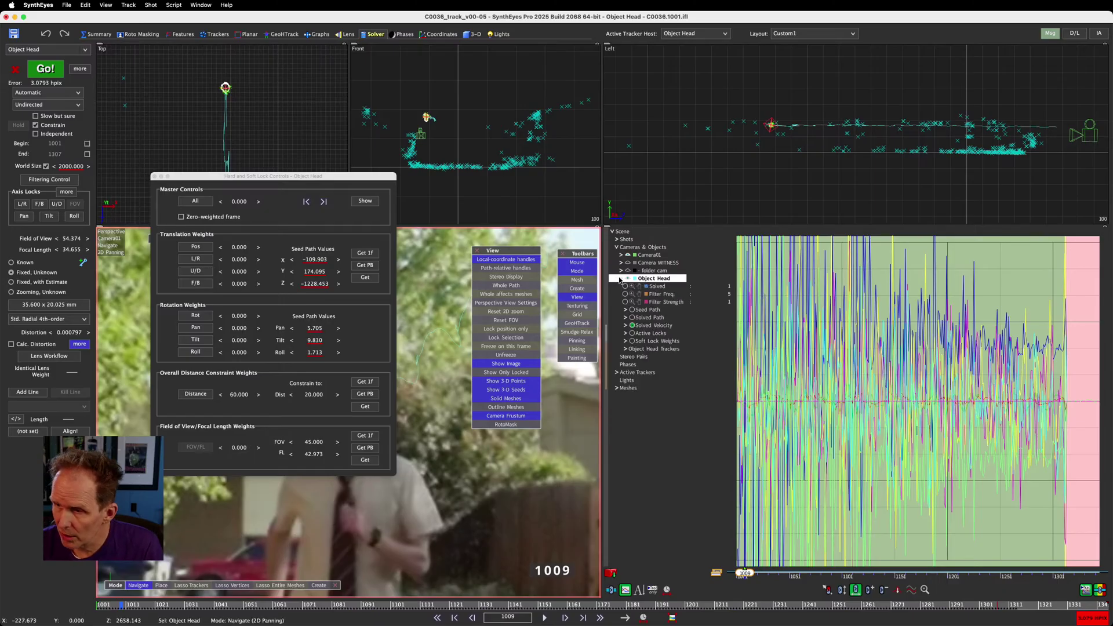
click(632, 325)
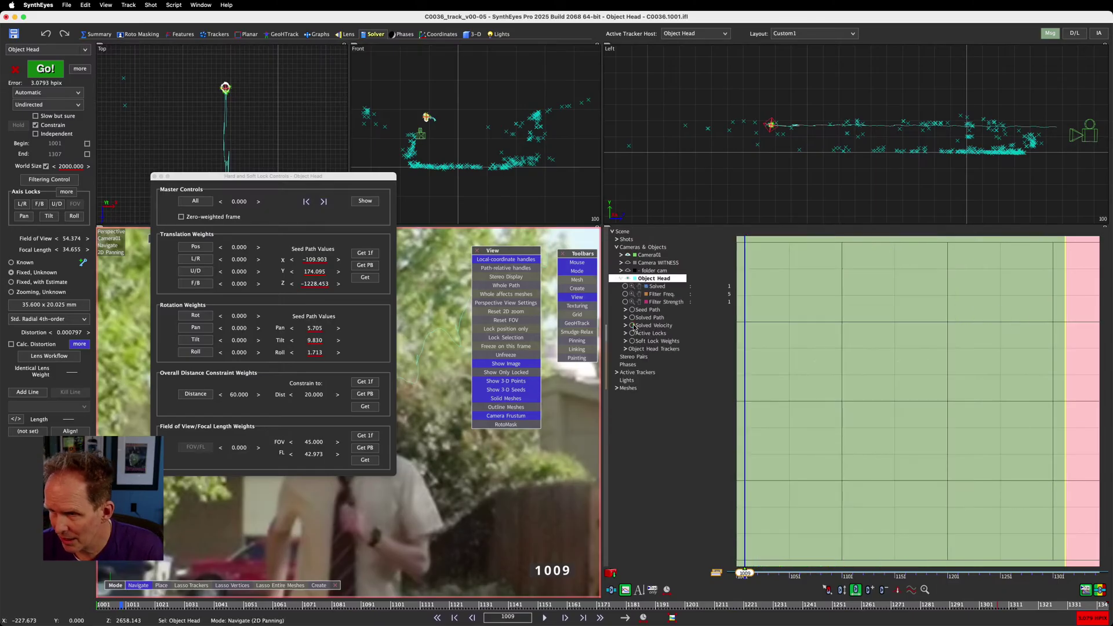
Display the head object's Seed Path curves, expand their channels and rescale the position curves to separate them
click(631, 309)
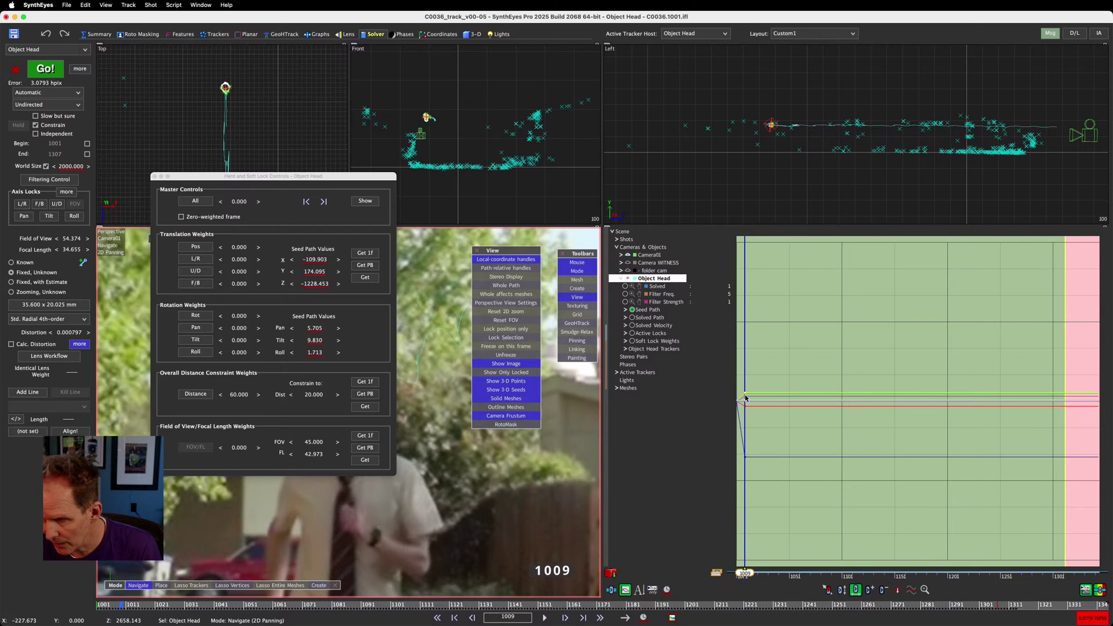
mouse_move(746, 398)
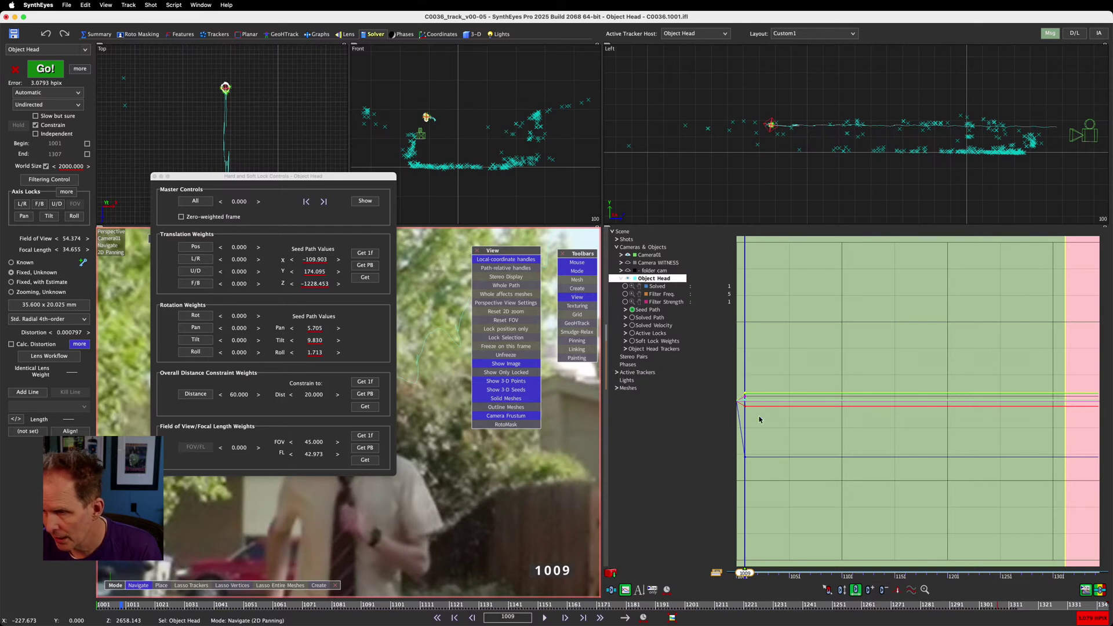
middle_drag(761, 419, 780, 421)
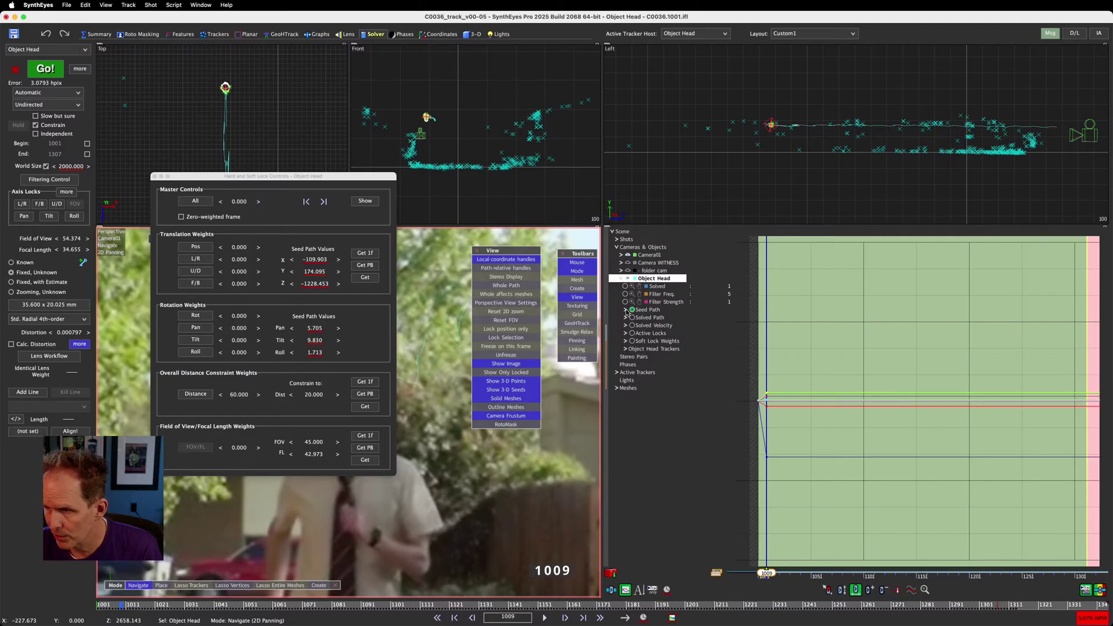
click(631, 311)
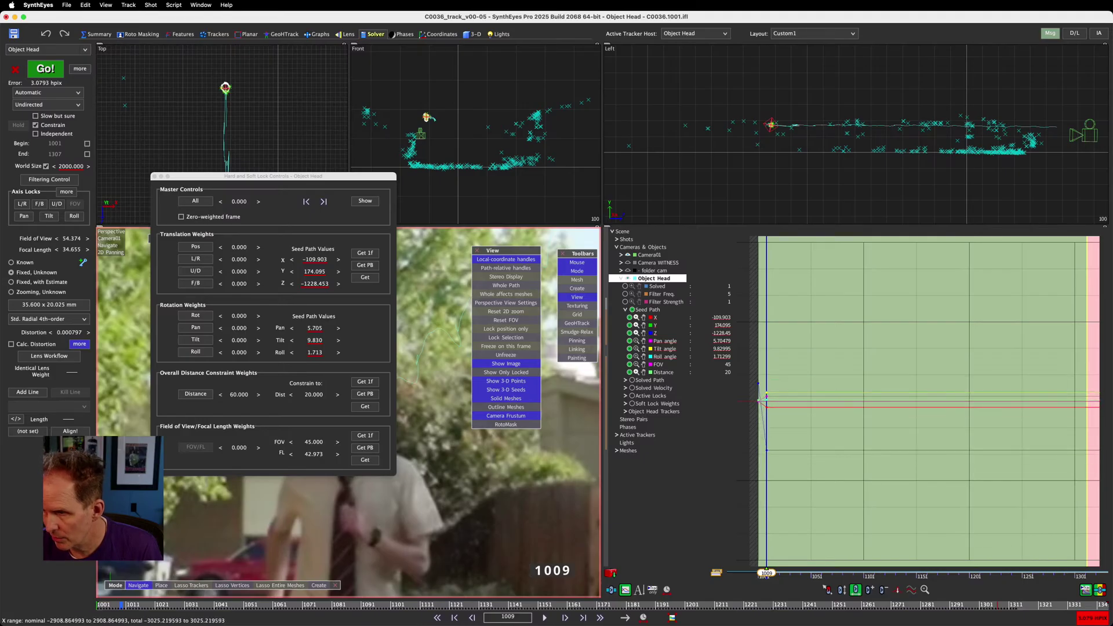
click(643, 318)
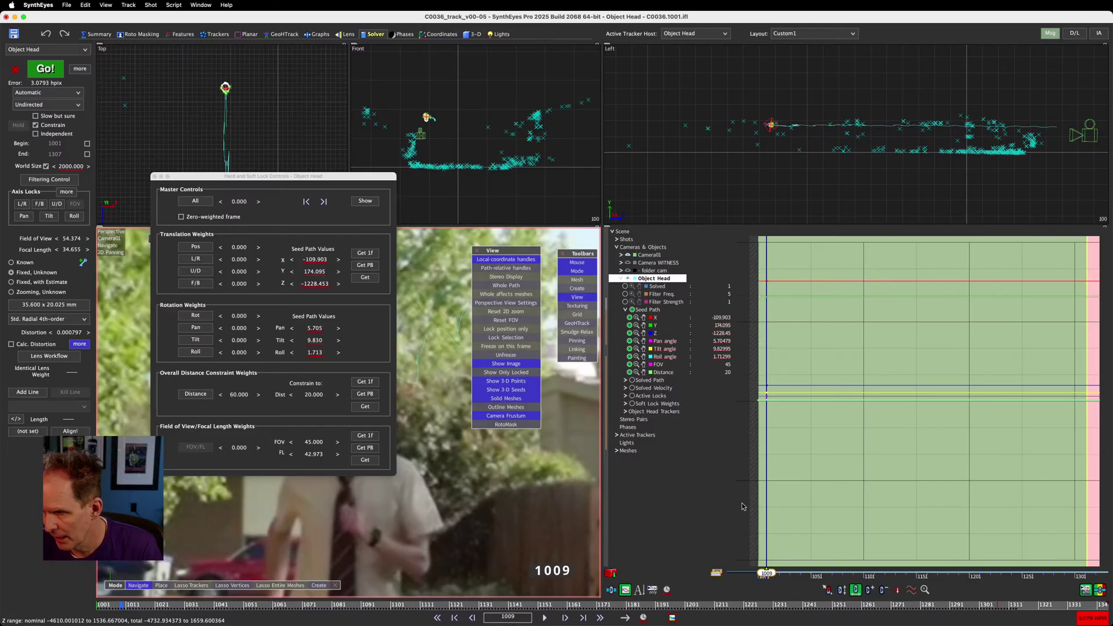
drag(824, 259, 742, 435)
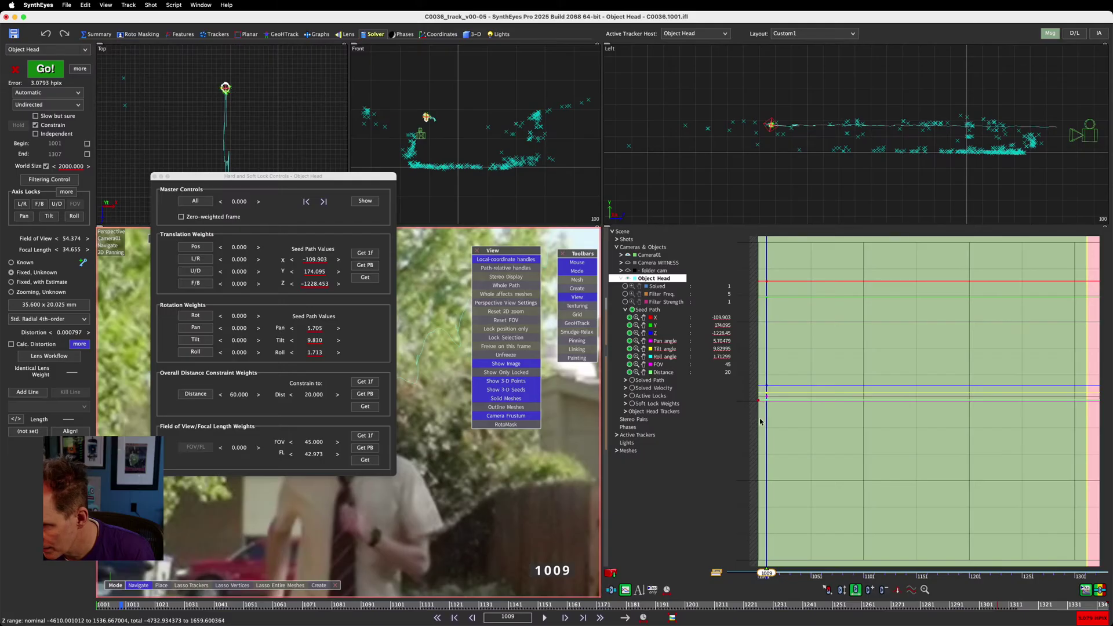
Toggle the seed path's Roll angle curve off and on, and rescale the Distance curve so it sits apart from the others
click(630, 358)
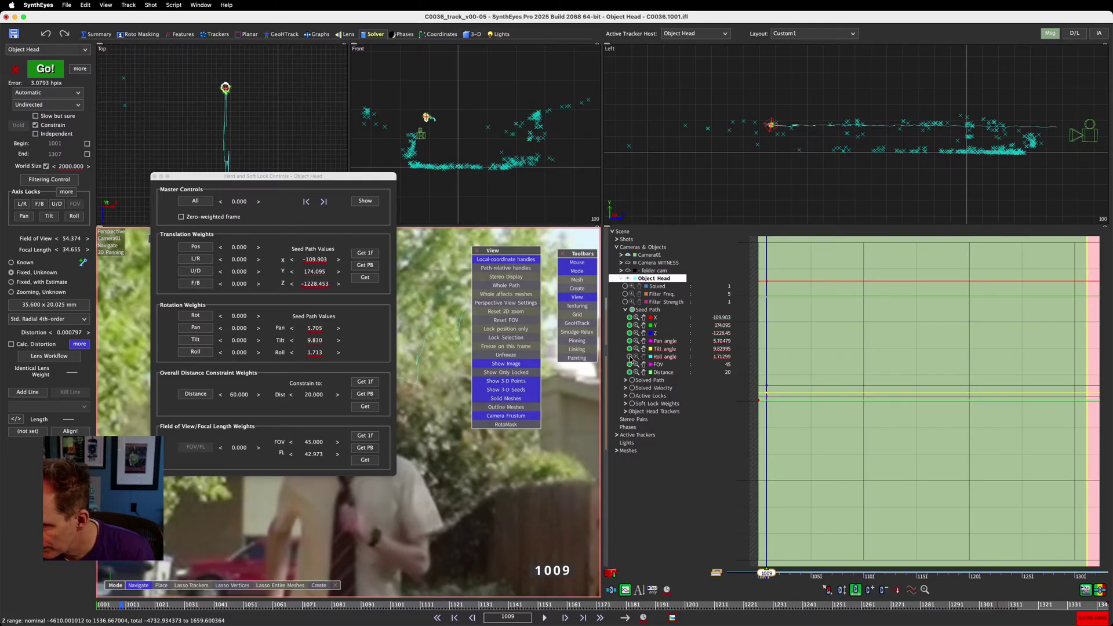
click(630, 358)
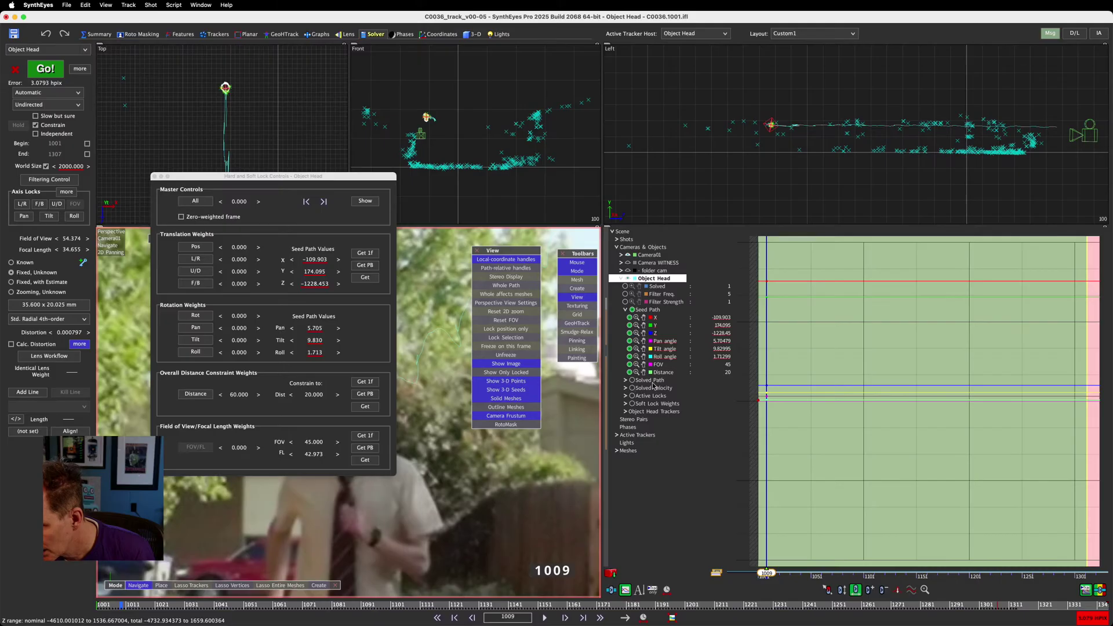
drag(644, 374, 645, 409)
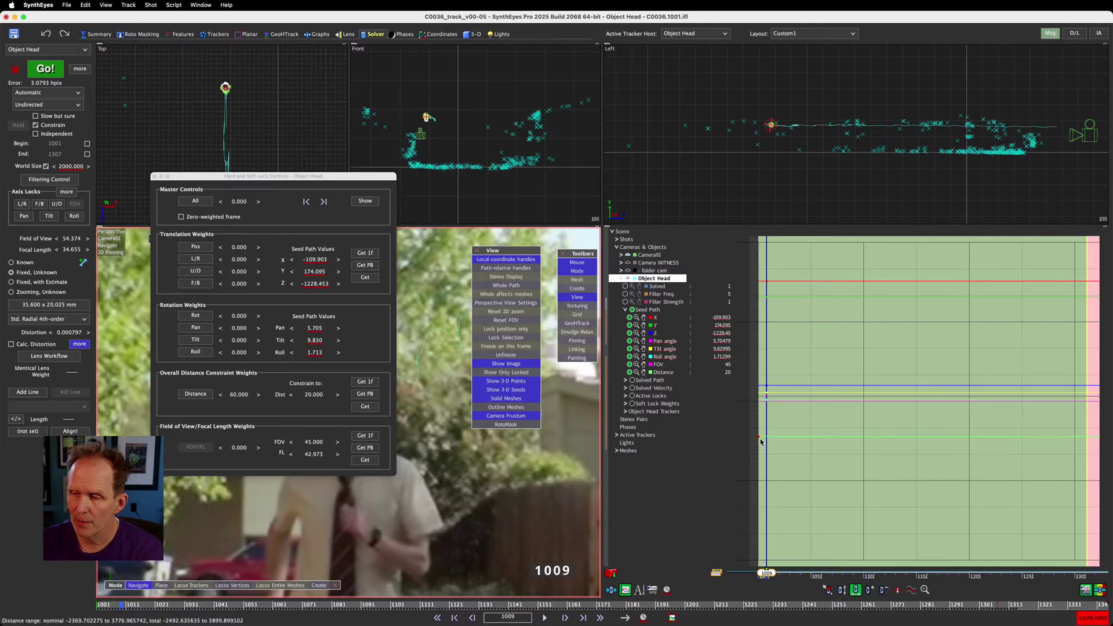
mouse_move(759, 441)
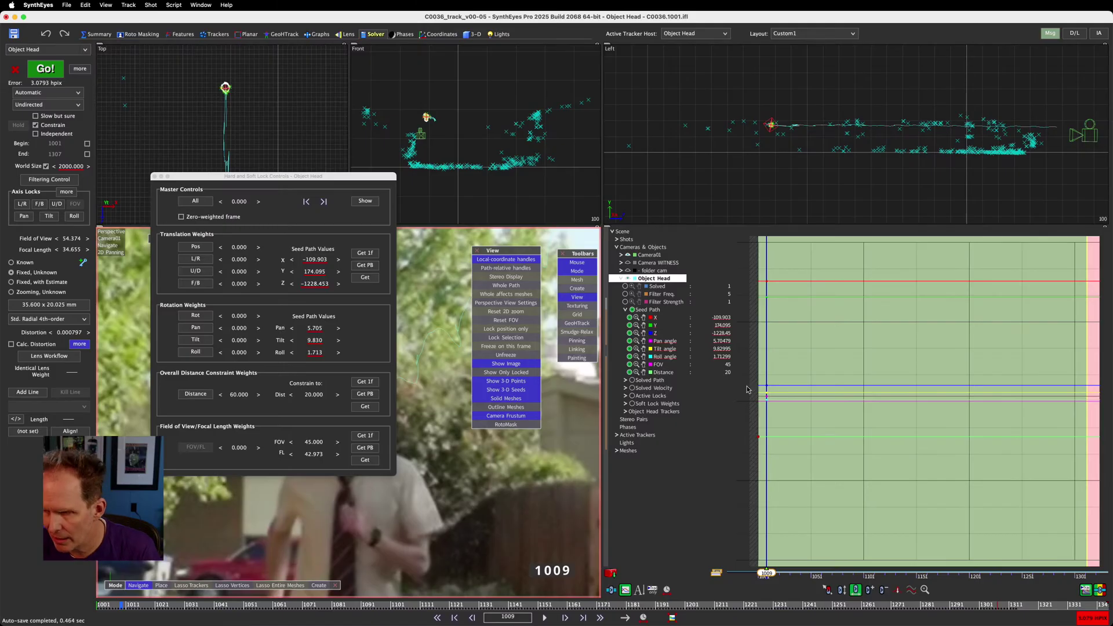
Select the head's Seed Path keys at frame 1009 and move them together to the start of the shot
drag(800, 271, 751, 419)
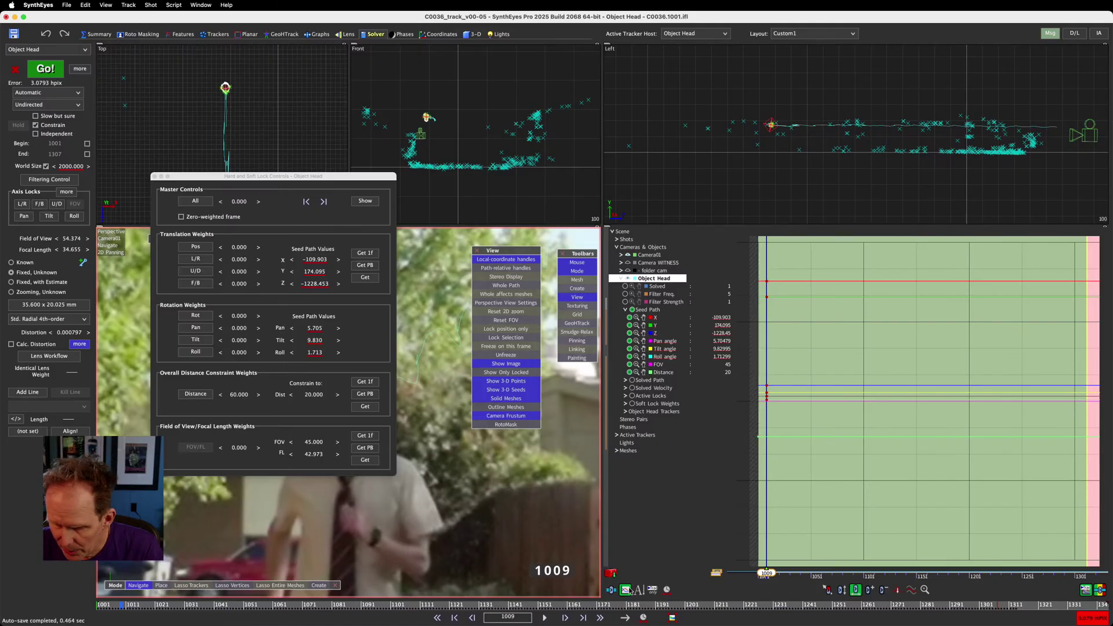
click(611, 590)
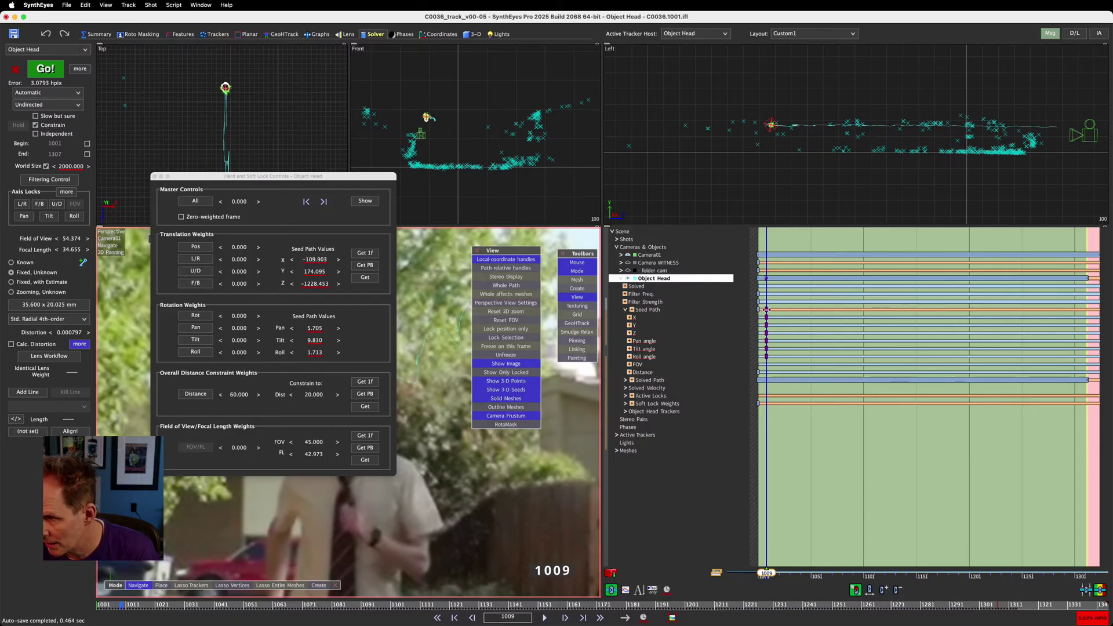
drag(767, 311, 759, 310)
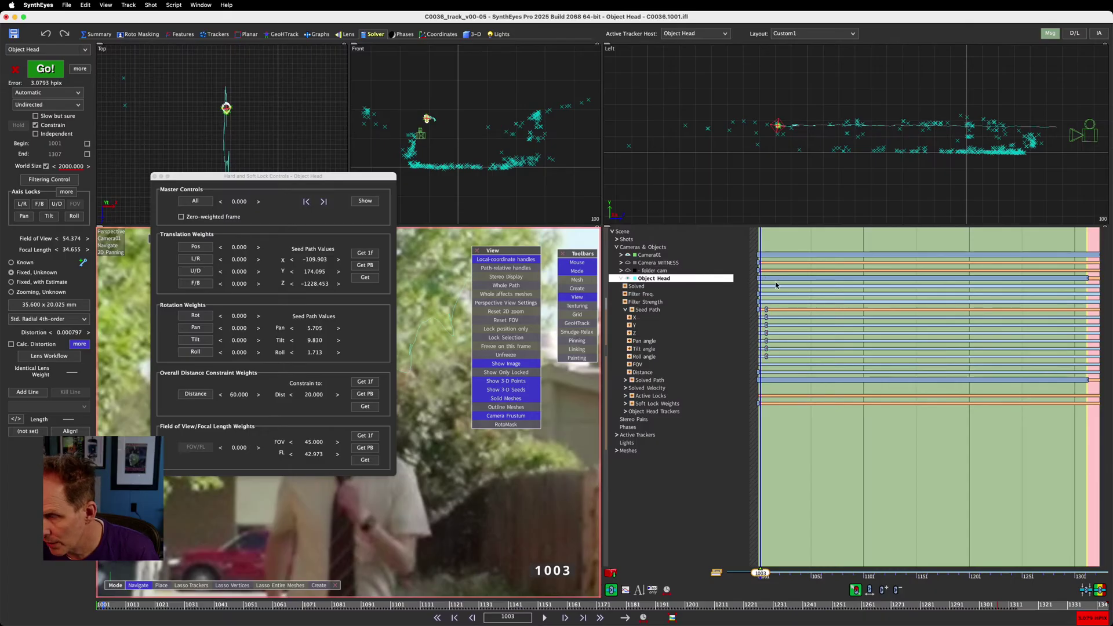
drag(776, 283, 765, 363)
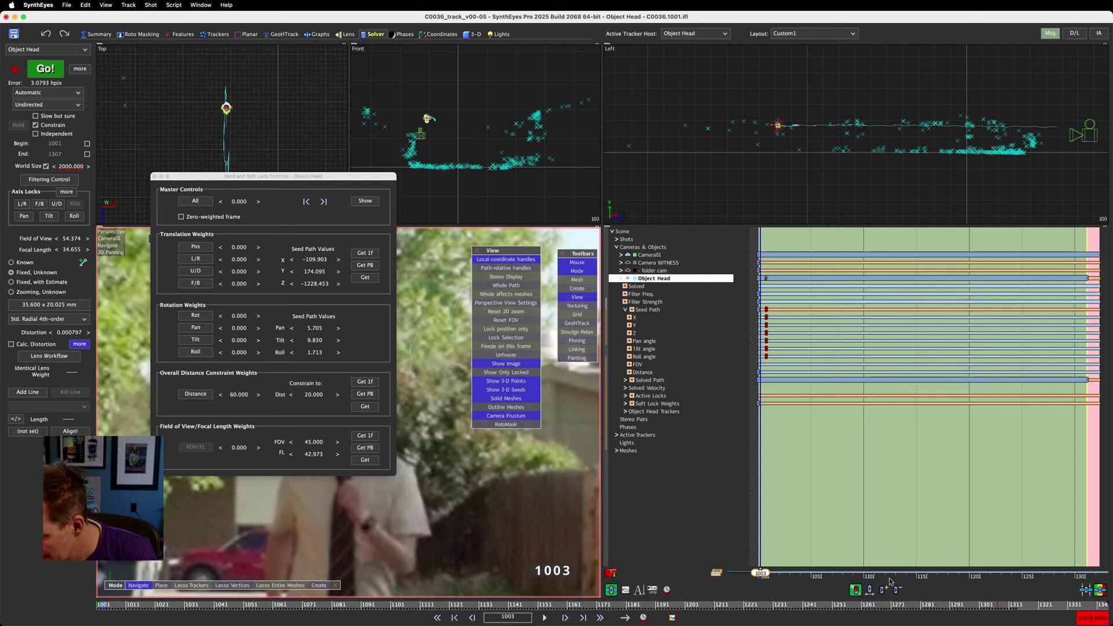
click(869, 590)
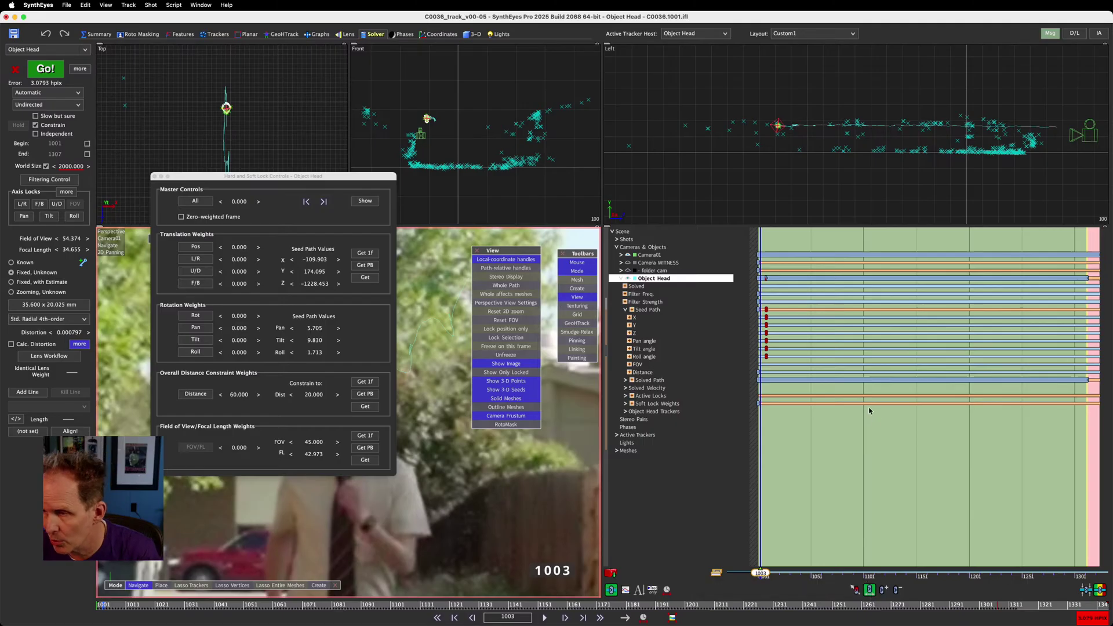
mouse_move(768, 311)
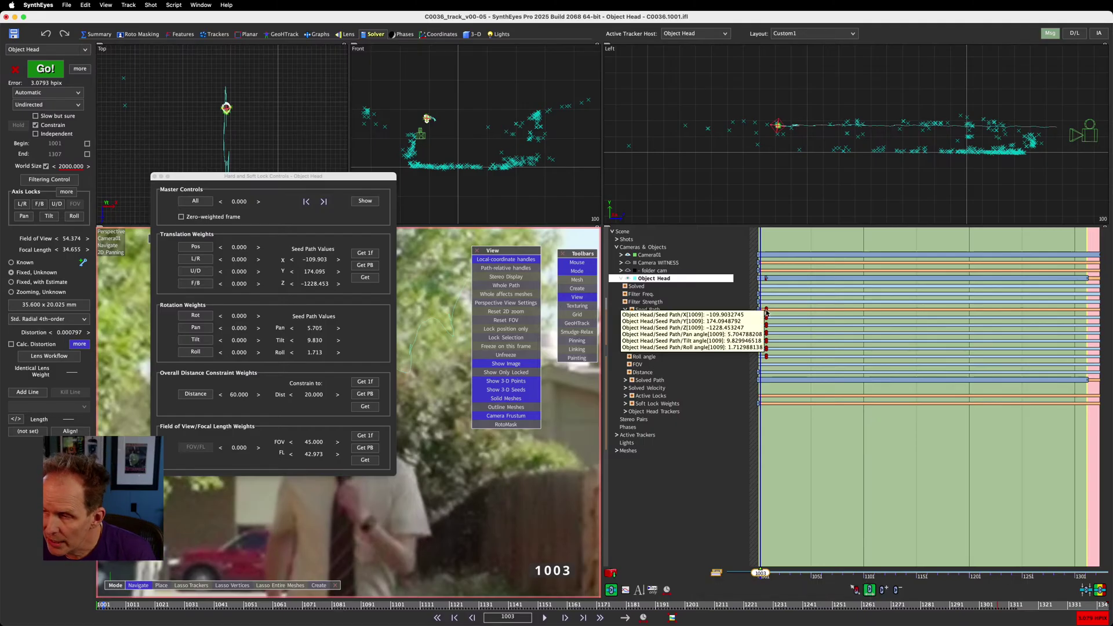
click(626, 590)
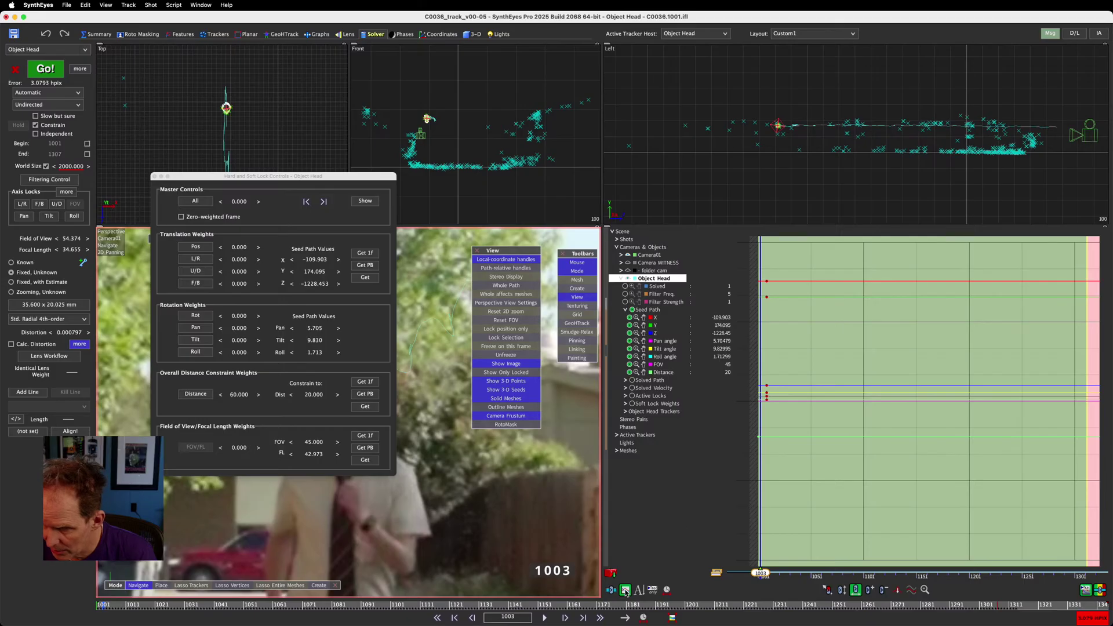
drag(767, 282, 758, 283)
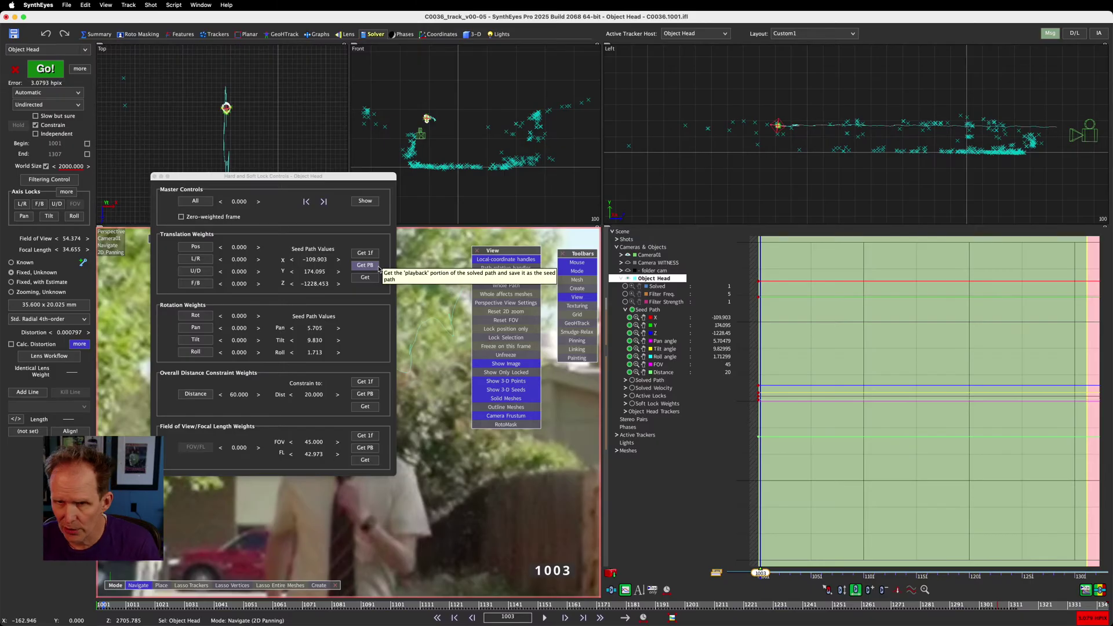
Clear the lock controls off the image and save the head's solved path at frame 1085 as a single-frame seed key
drag(255, 177, 619, 121)
drag(122, 608, 346, 603)
middle_drag(263, 162, 257, 113)
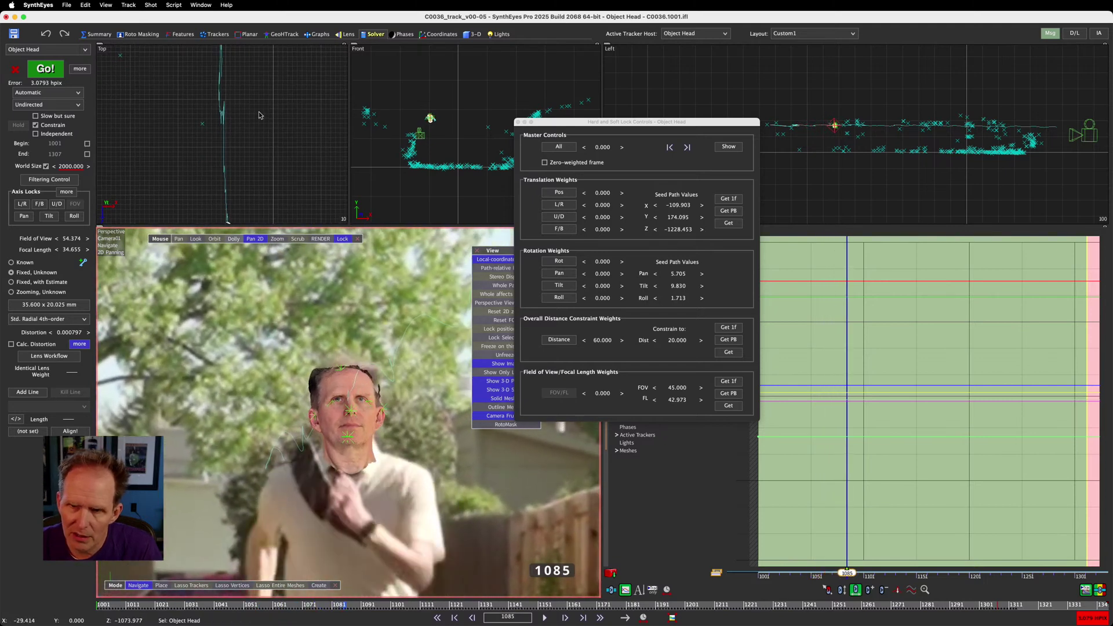
scroll(257, 124, down, 4)
scroll(247, 183, up, 2)
middle_drag(247, 183, 244, 201)
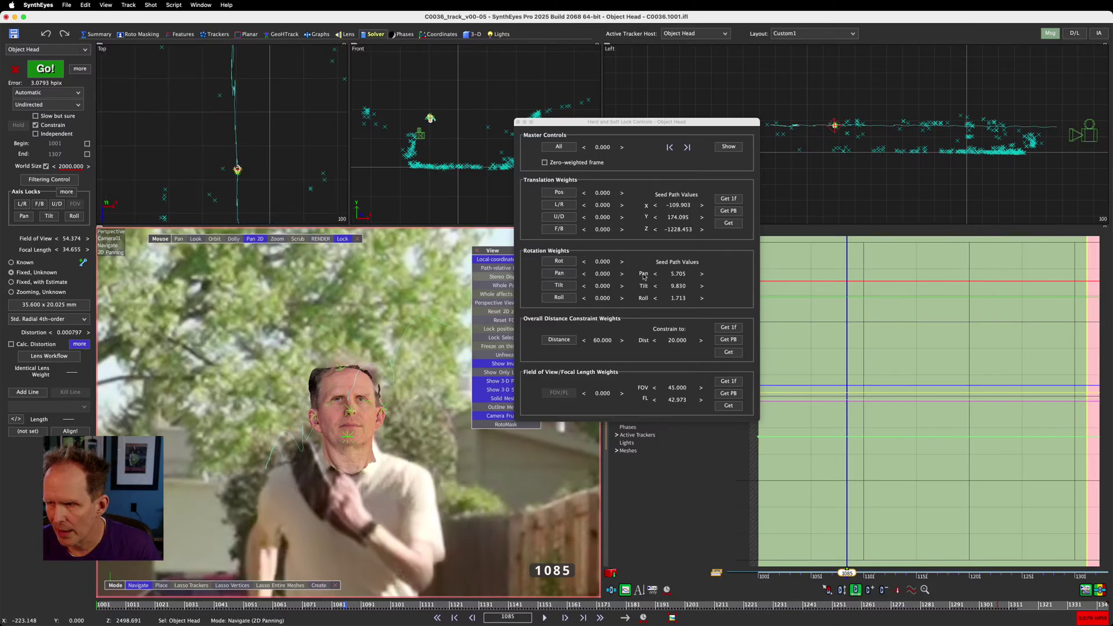
click(729, 199)
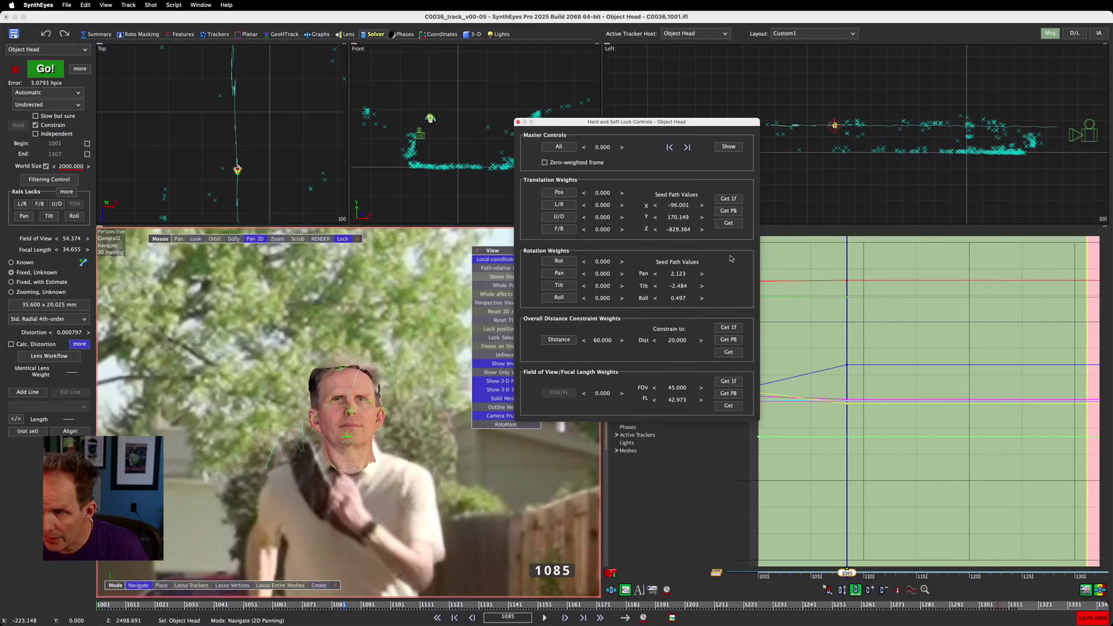
click(869, 434)
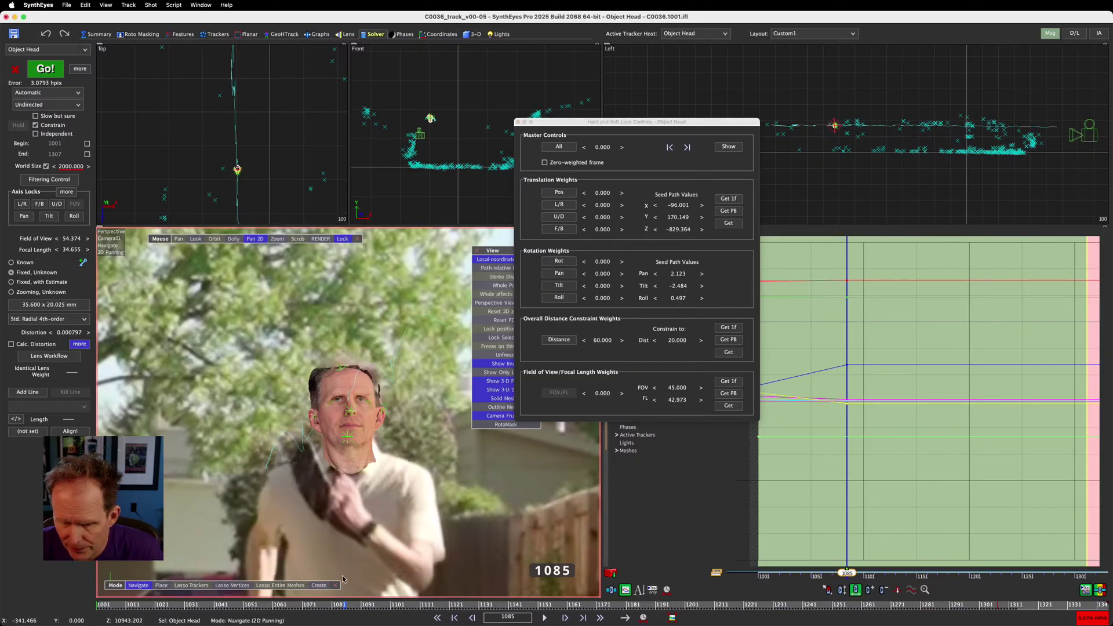
Advance to frame 1165 and save the head's solved path there as another single-frame seed key
drag(346, 604, 438, 604)
middle_drag(259, 127, 257, 48)
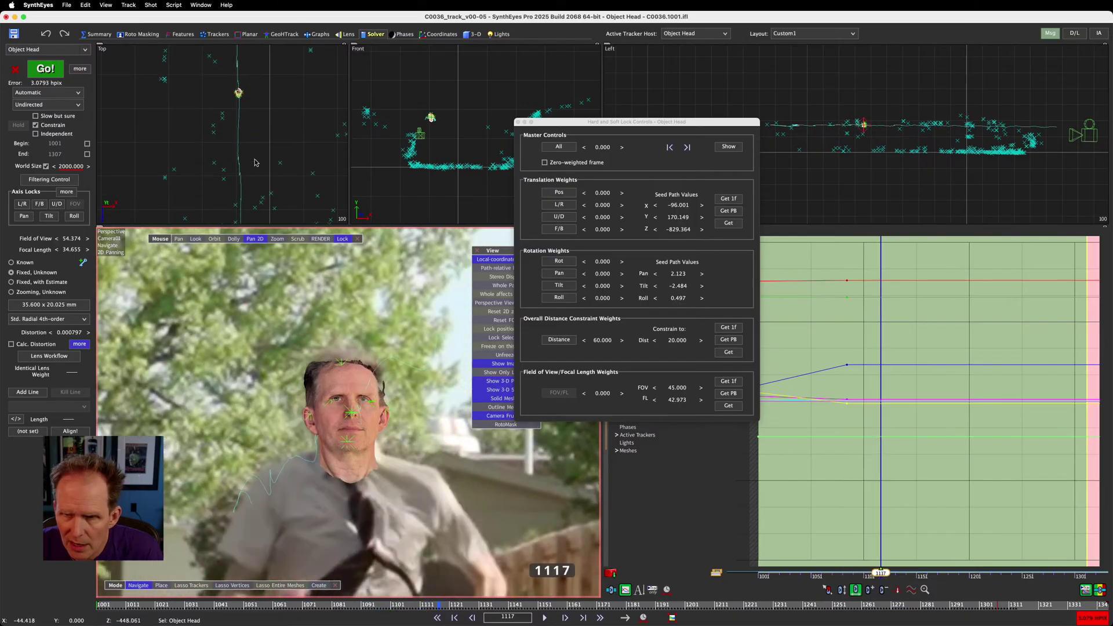
mouse_move(443, 607)
mouse_down()
mouse_move(532, 604)
mouse_move(579, 585)
mouse_up()
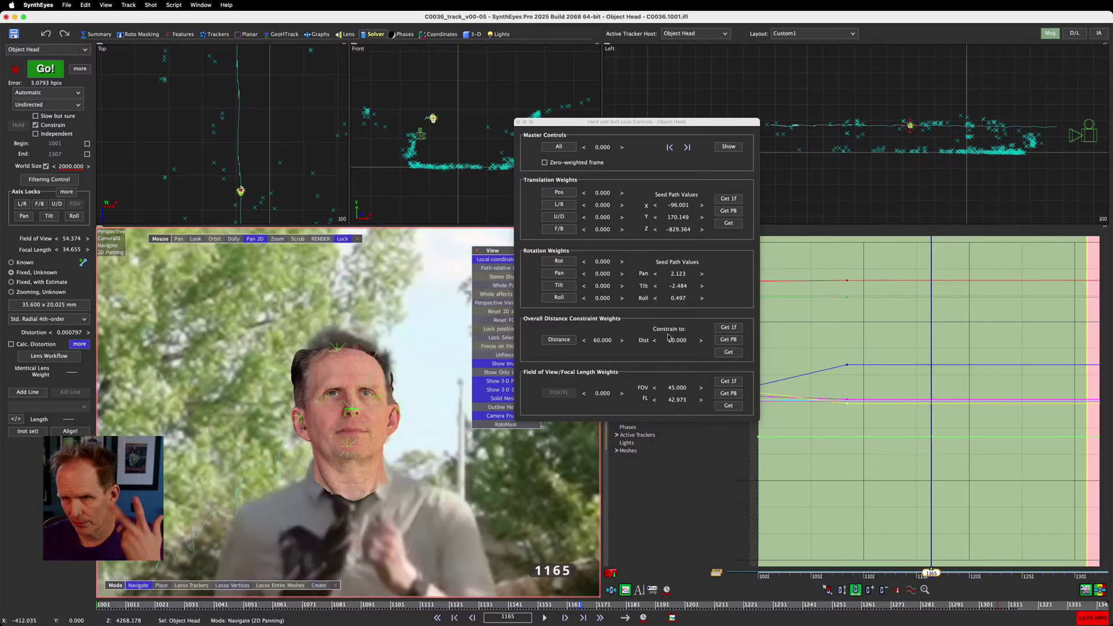
click(724, 201)
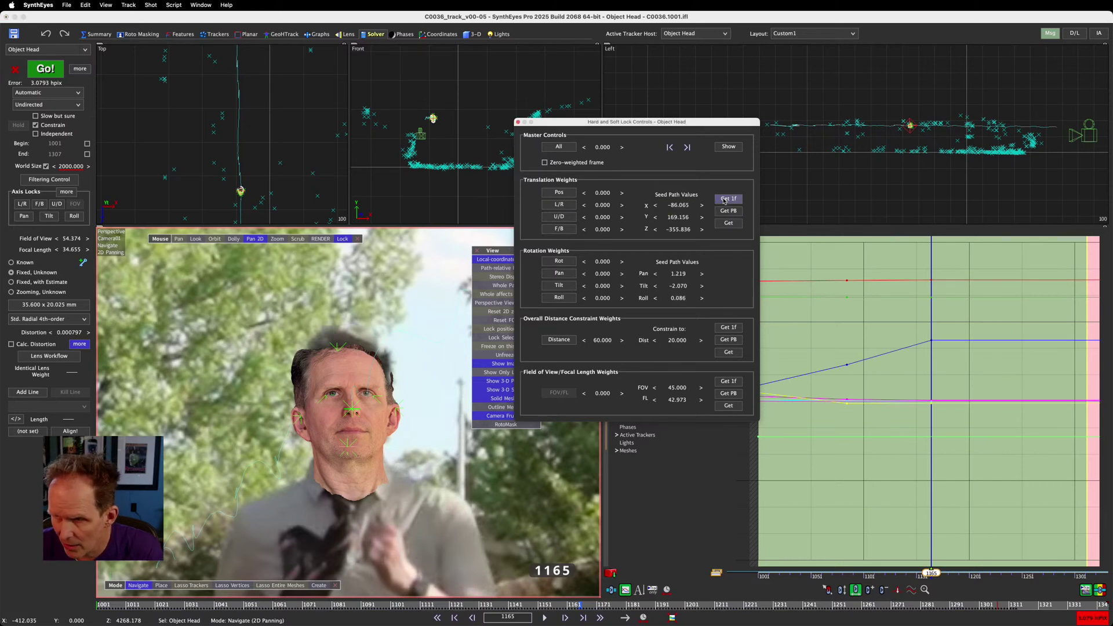
Follow the head's path in the Top view and add a single-frame seed key from the solve at frame 1235
middle_drag(292, 182, 295, 70)
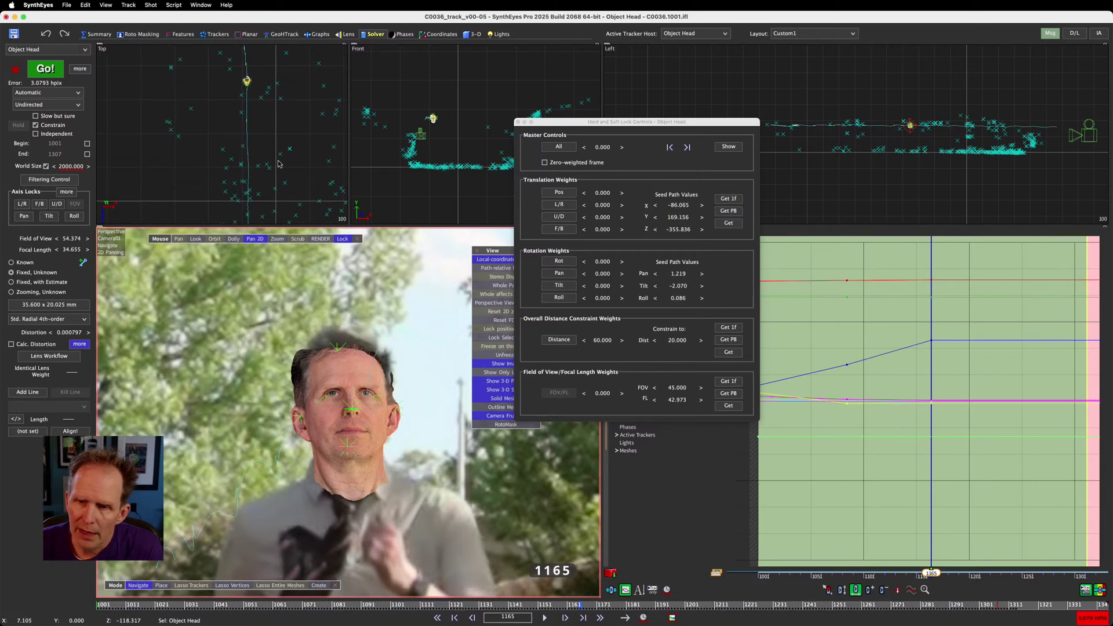
middle_drag(278, 164, 281, 94)
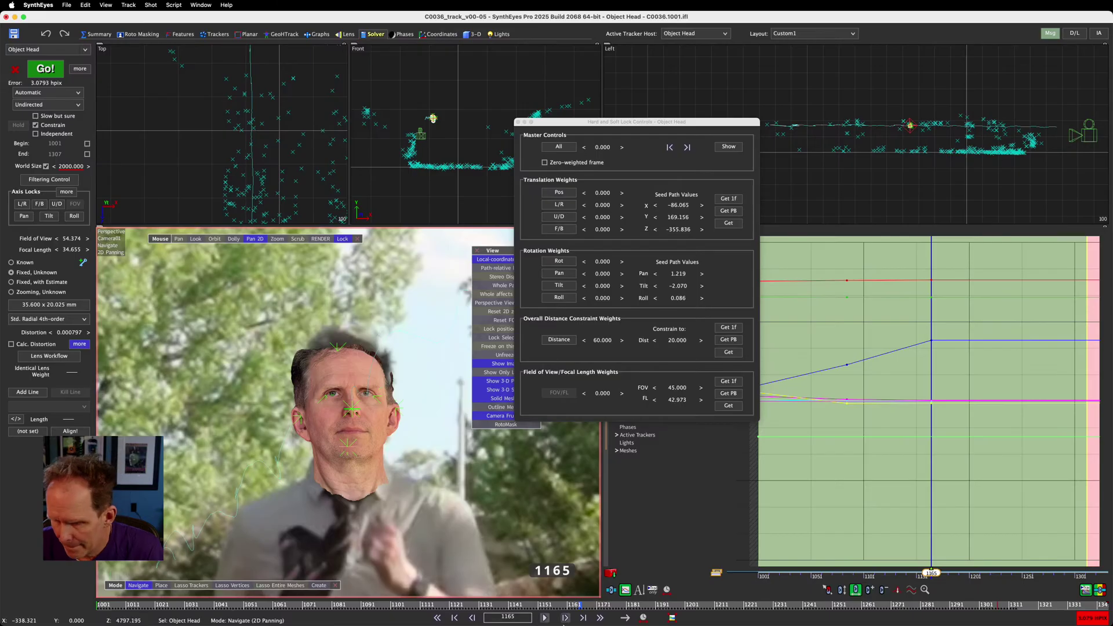
drag(586, 601, 786, 605)
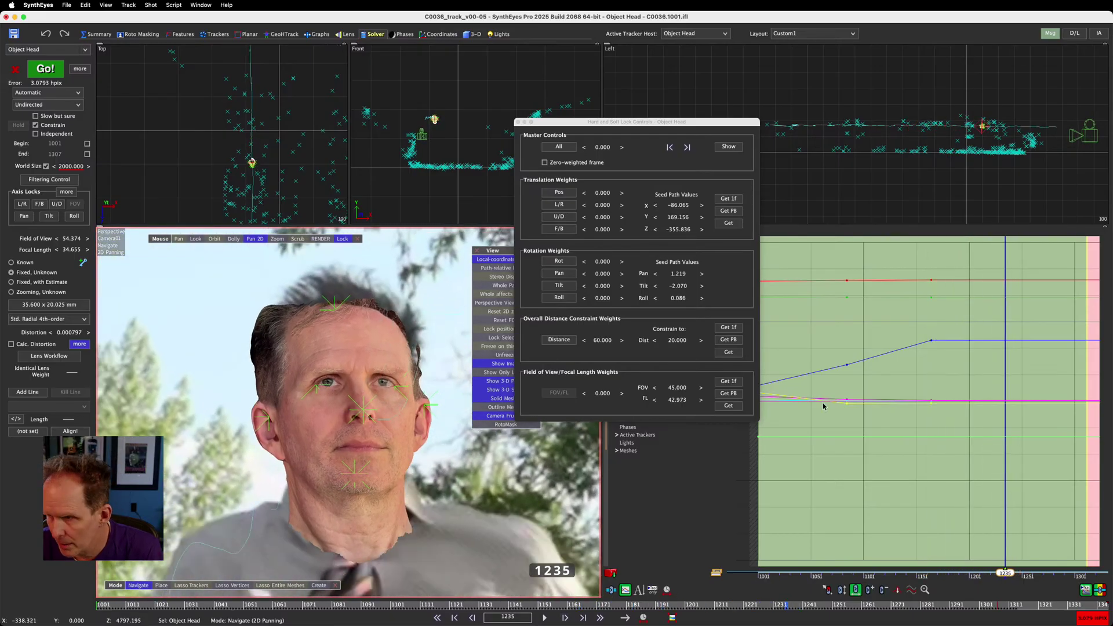
click(728, 198)
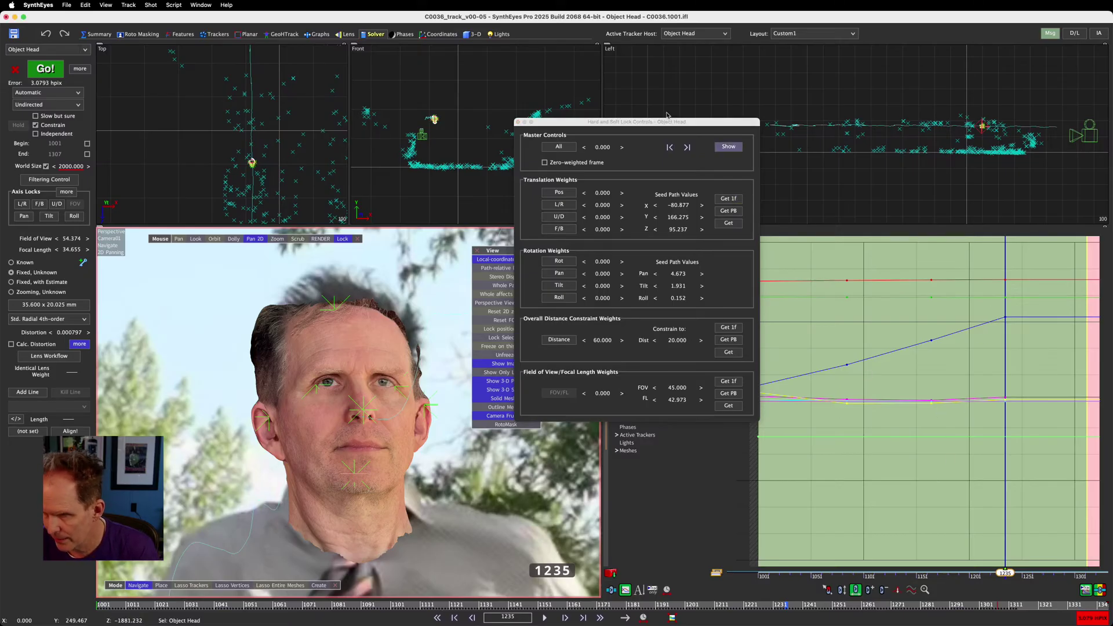
Move the lock controls off the face and save the solved path at frame 1313 as a single-frame seed key
drag(626, 121, 419, 126)
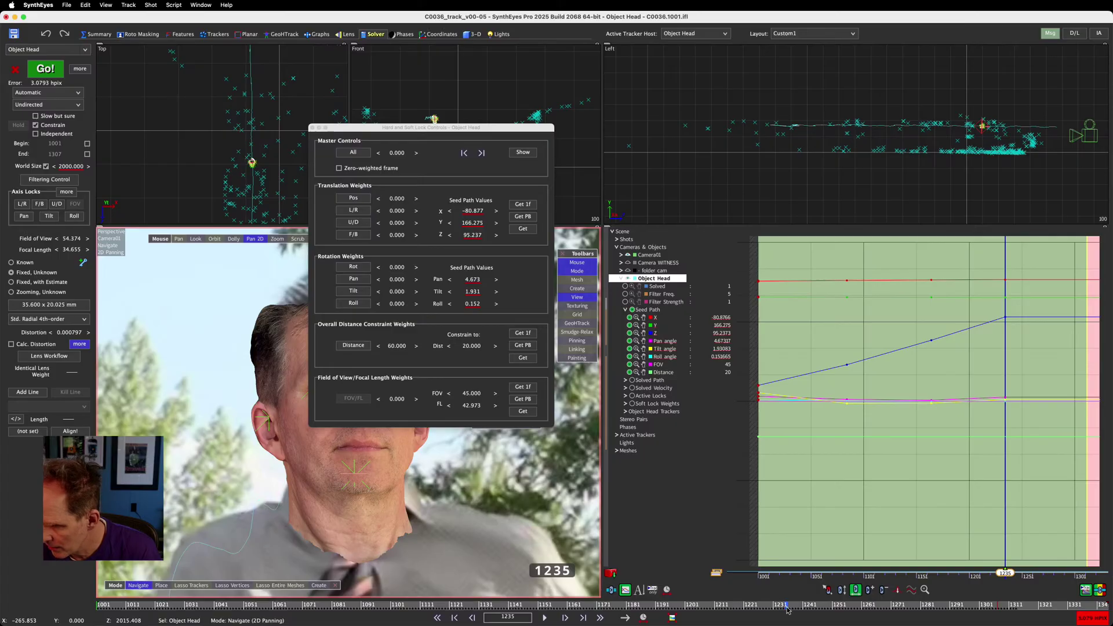
drag(786, 607, 1107, 606)
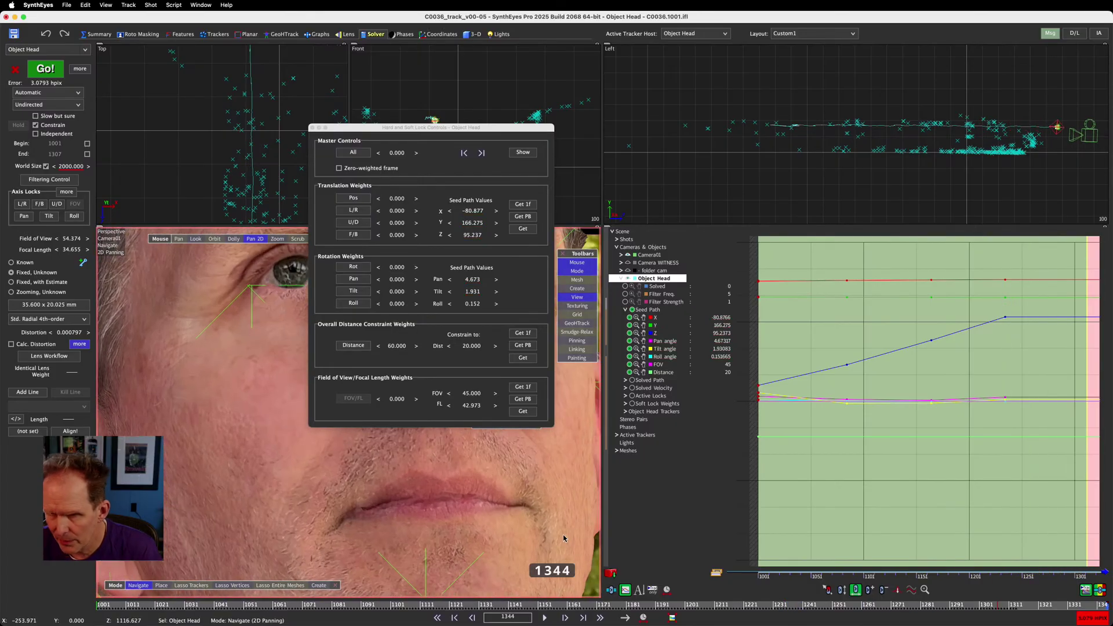
drag(402, 125, 737, 24)
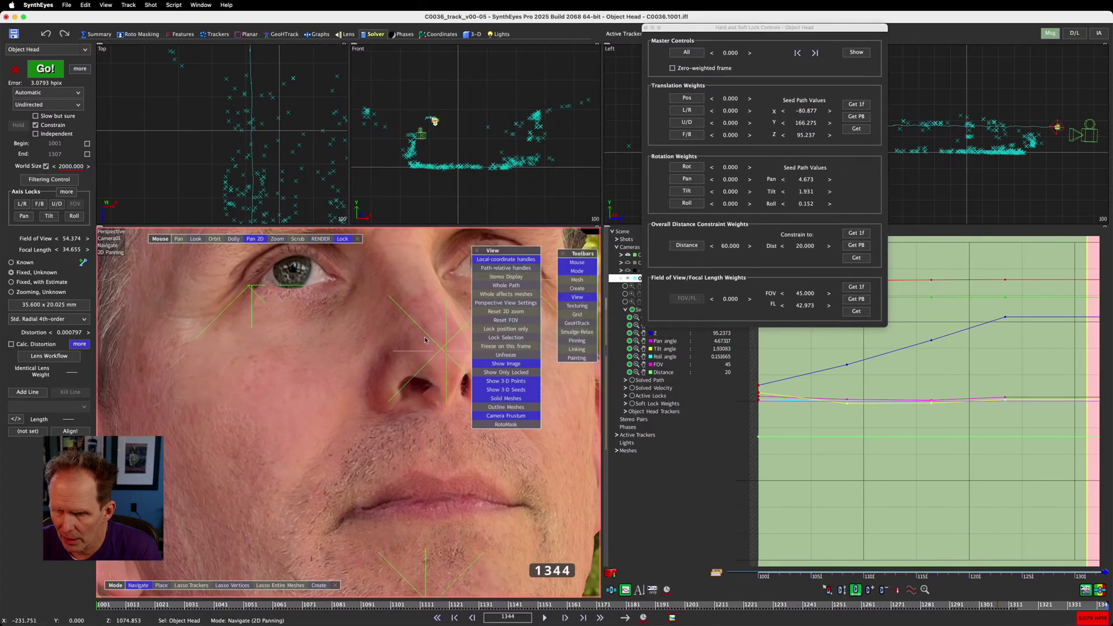
scroll(343, 415, down, 8)
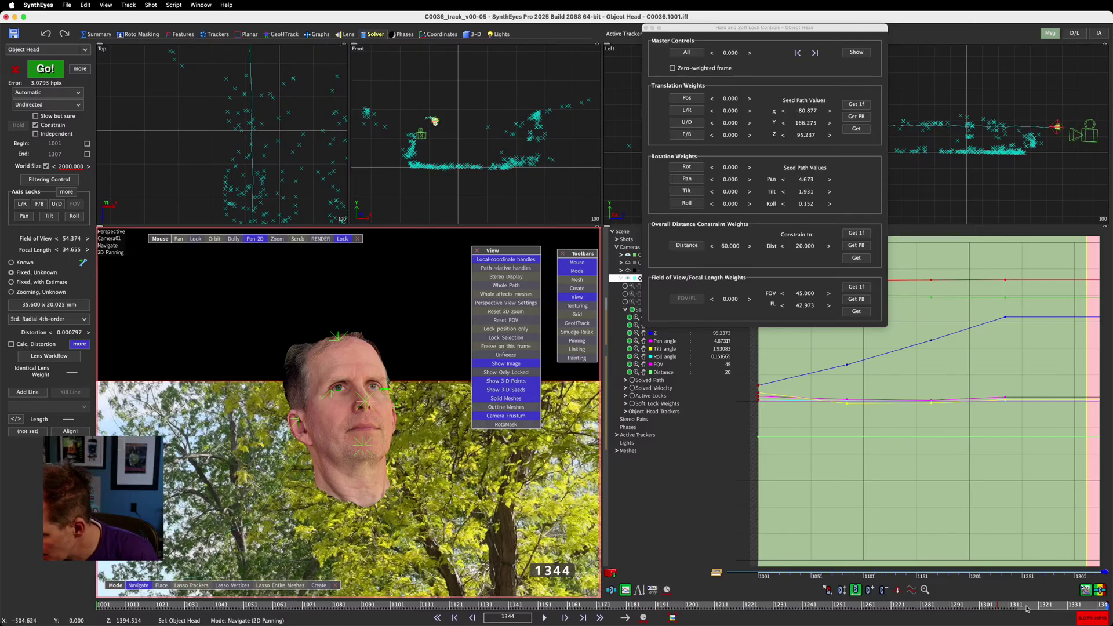
drag(1026, 608, 1015, 609)
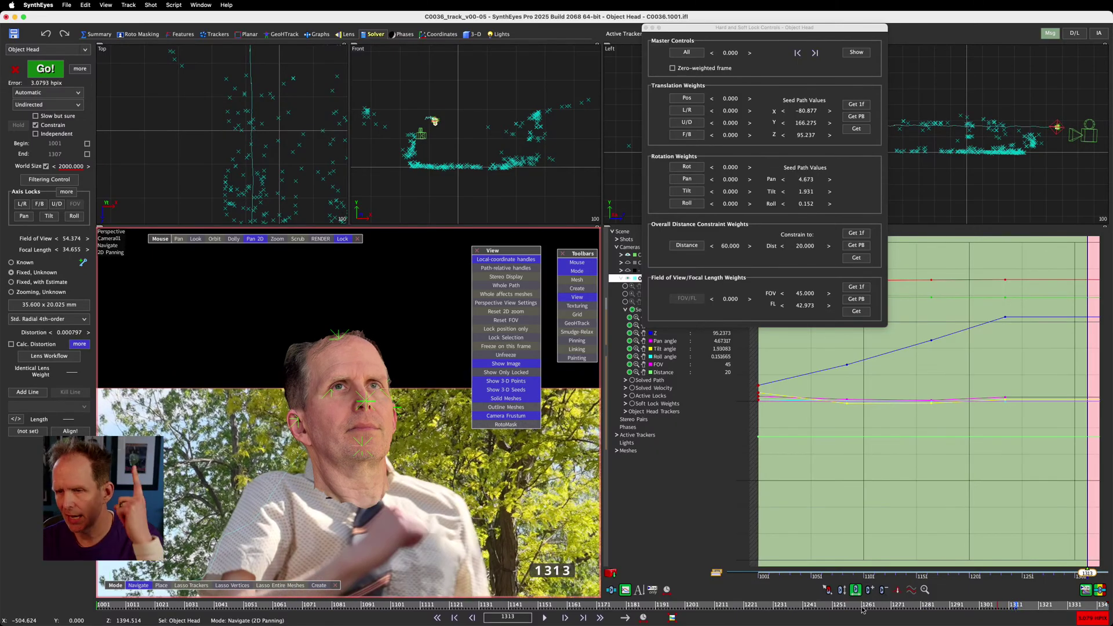
click(855, 105)
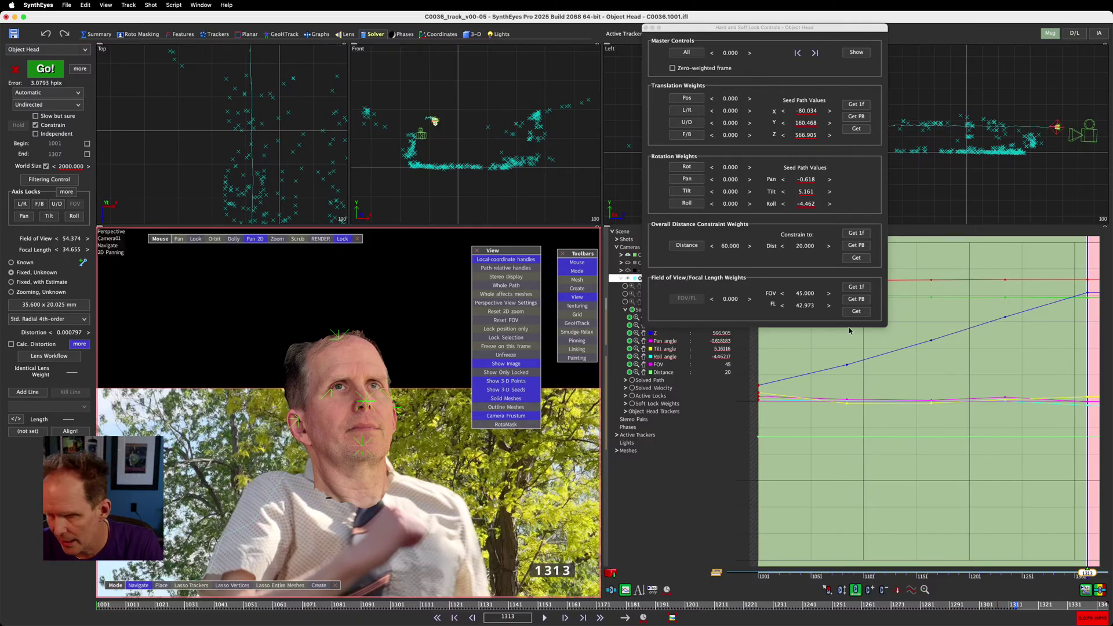
Show only the head's Z seed-path curve in the graph and set all its keys to smooth
click(632, 310)
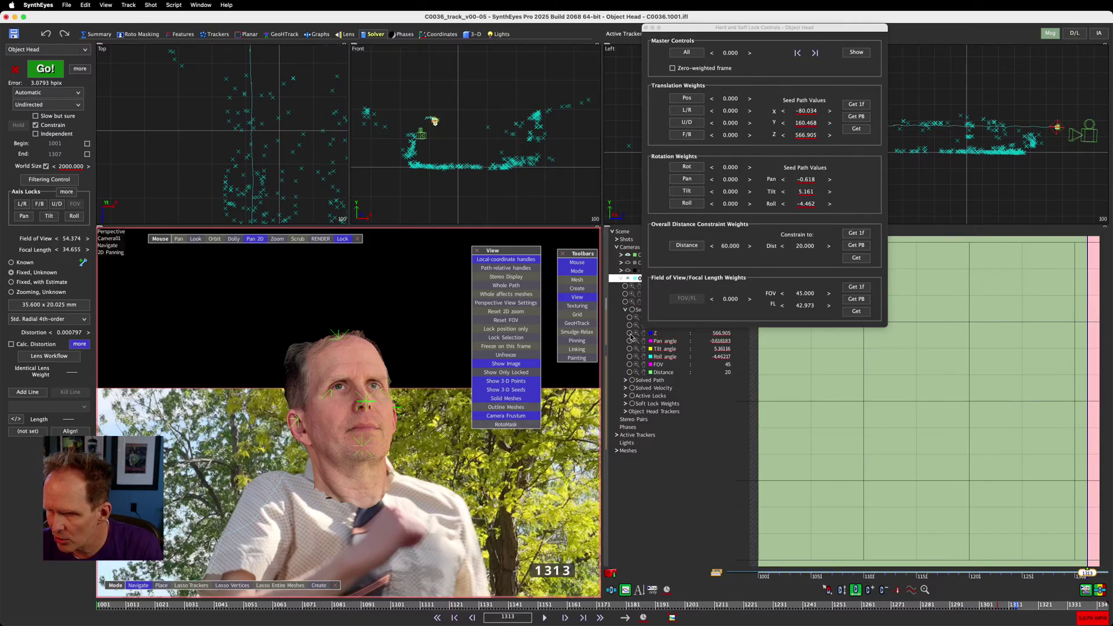
click(629, 333)
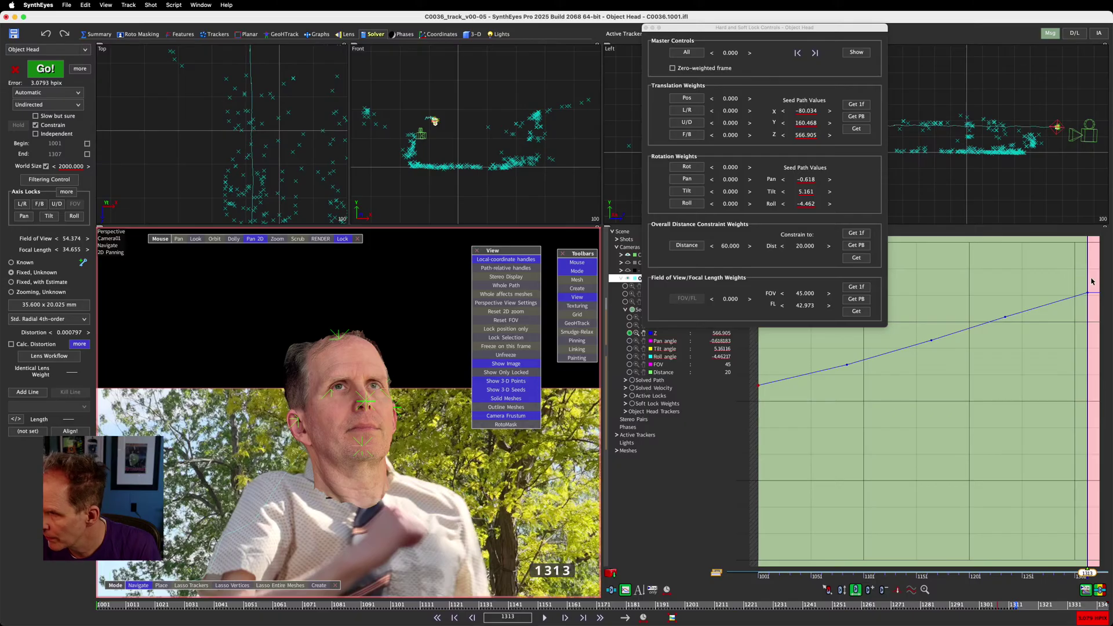
drag(1092, 284, 750, 447)
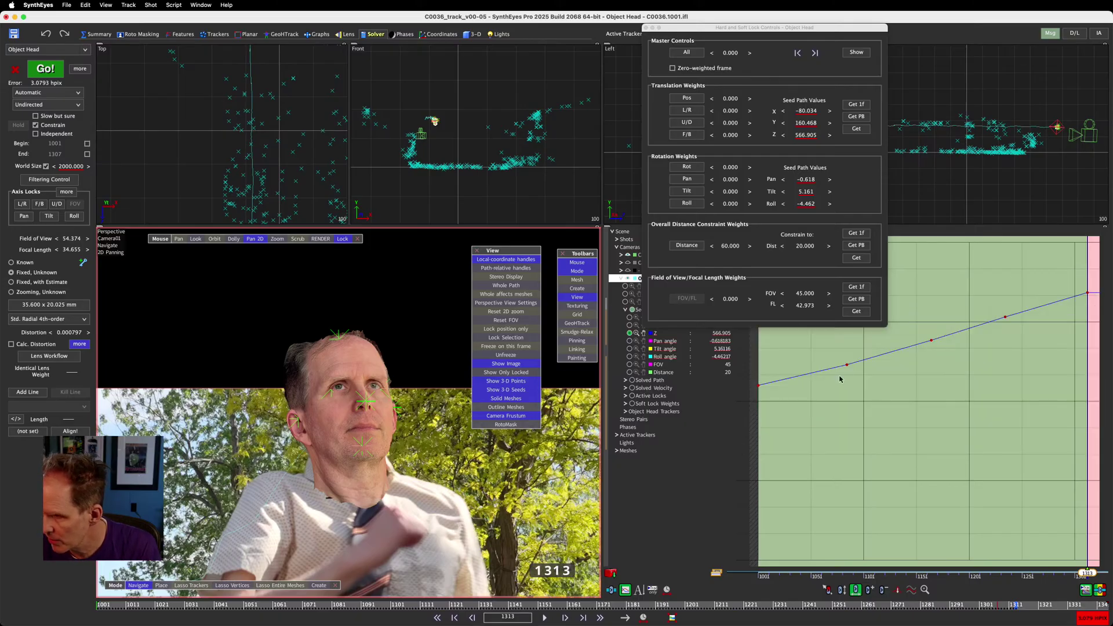
right_click(846, 366)
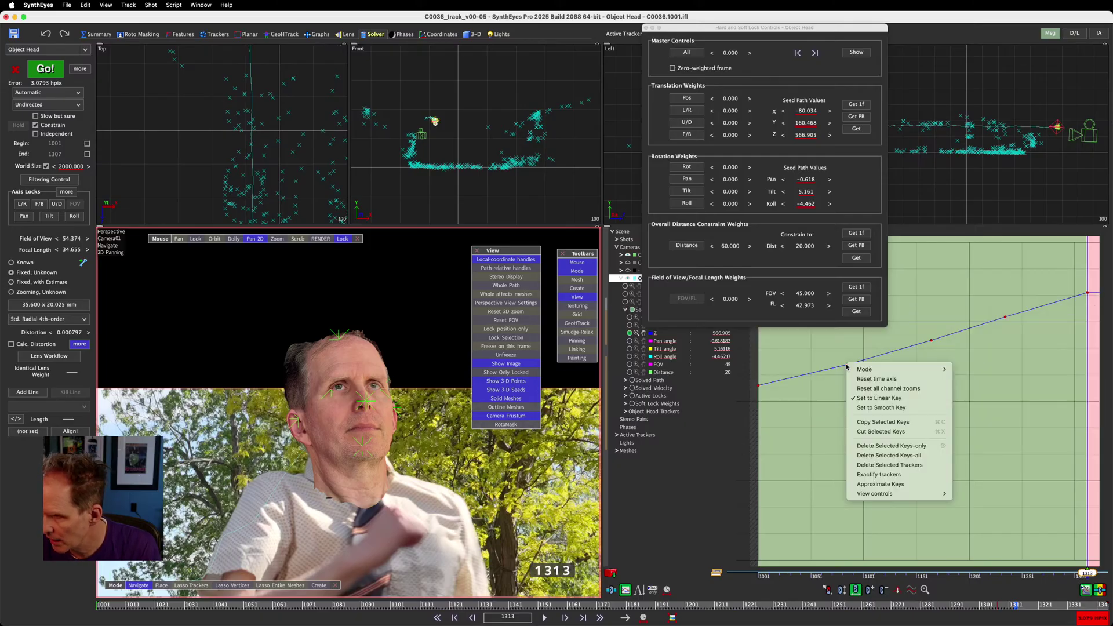
click(887, 408)
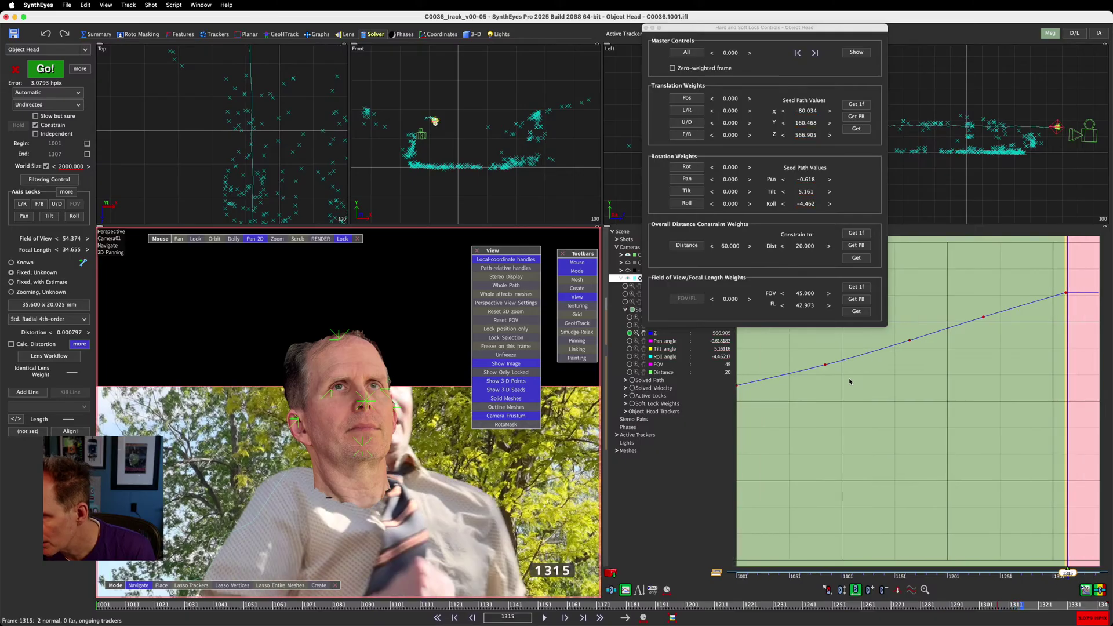
Enlarge the Z seed-path curve's value scale and set its selected keys to linear interpolation
scroll(828, 382, down, 3)
scroll(828, 383, up, 10)
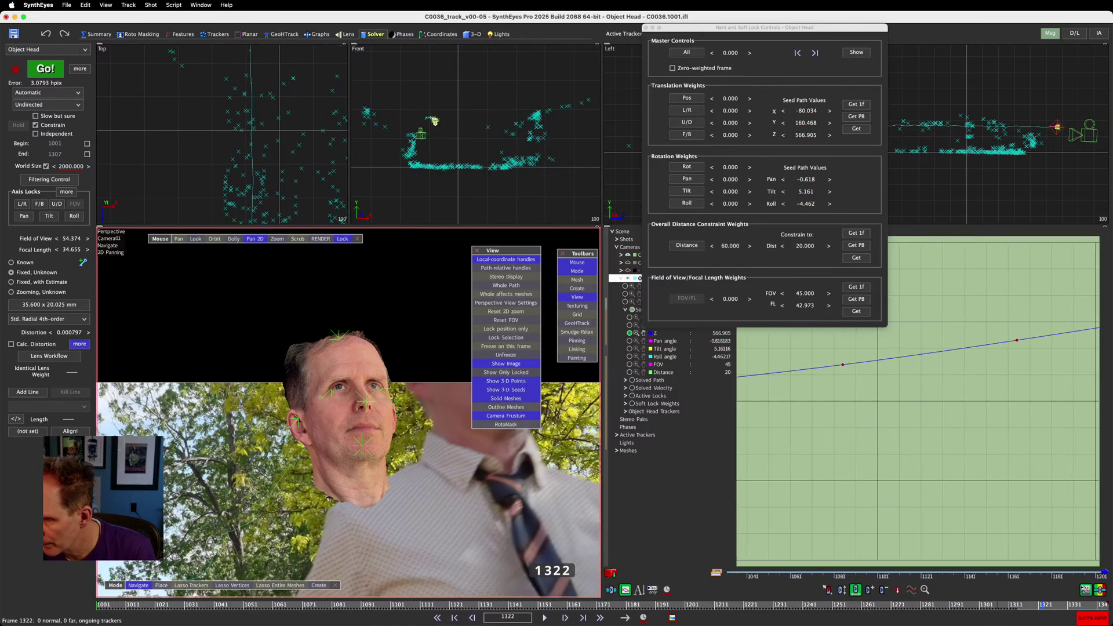
scroll(918, 401, right, 8)
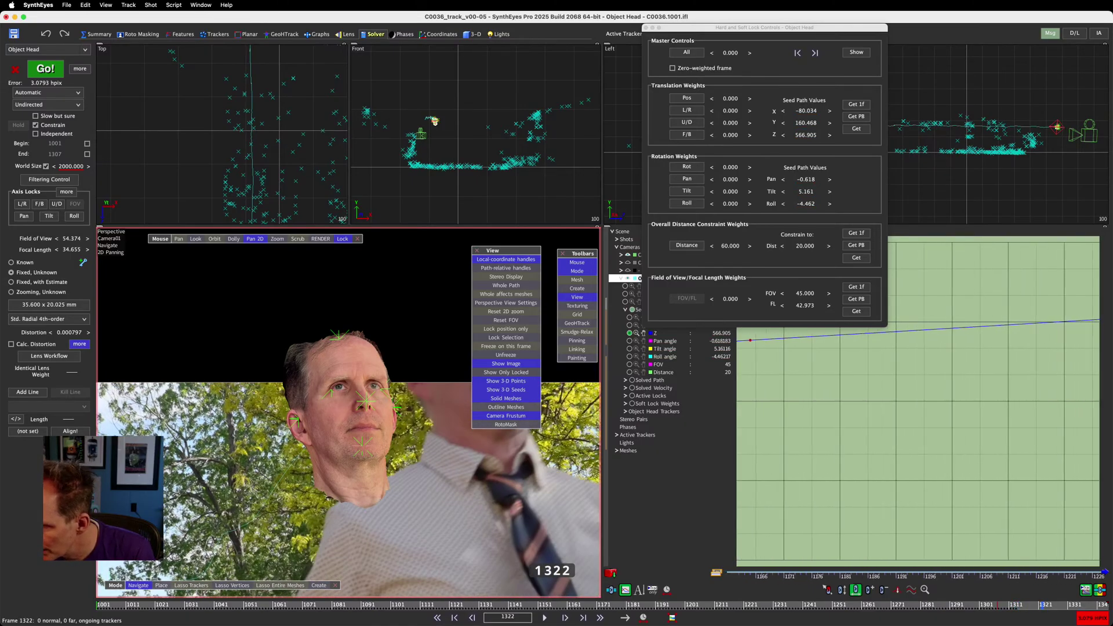
scroll(918, 401, down, 4)
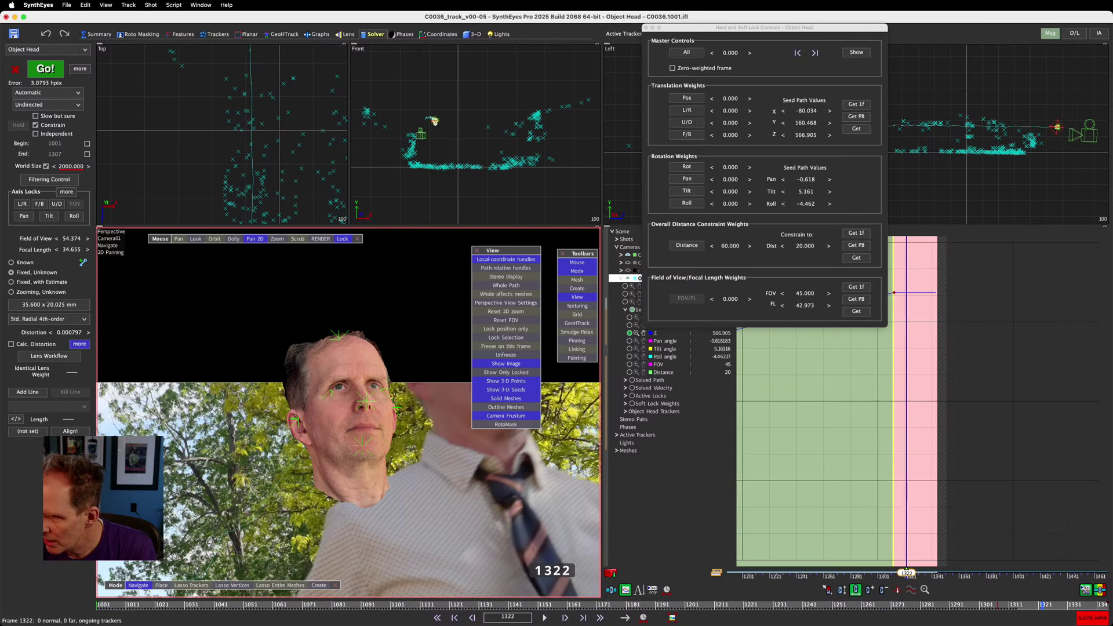
middle_drag(823, 452, 1064, 443)
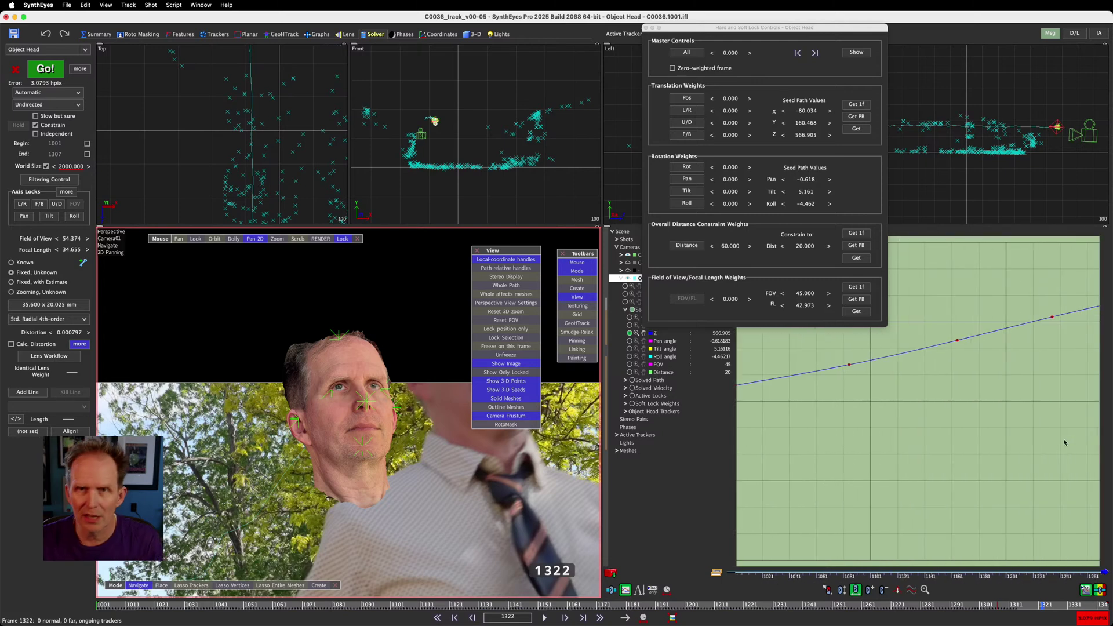
click(636, 333)
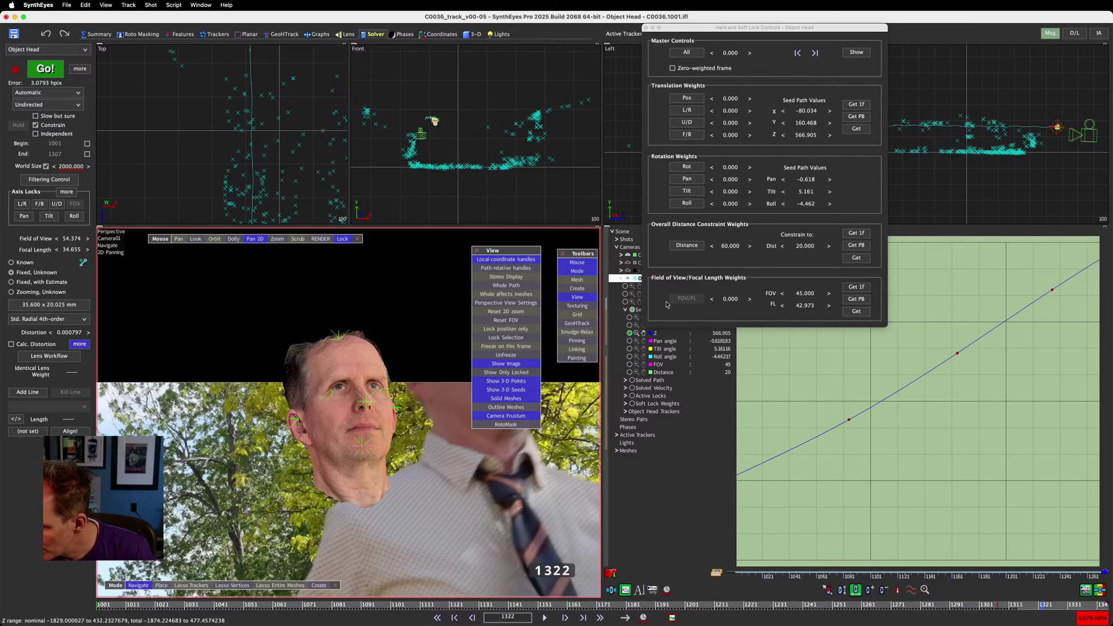
right_click(803, 350)
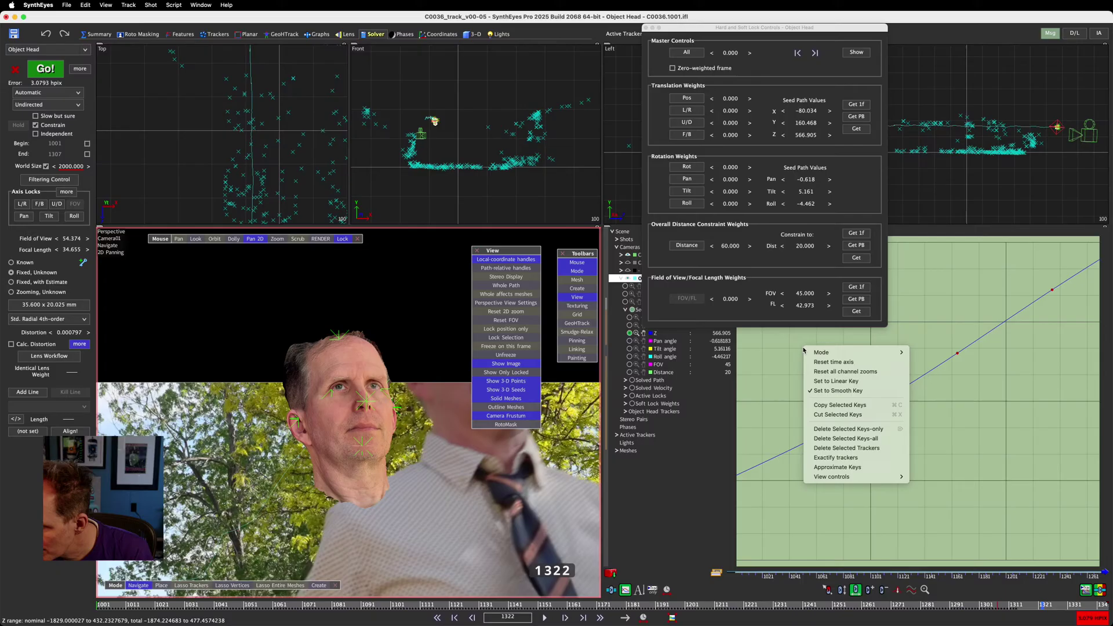
click(827, 381)
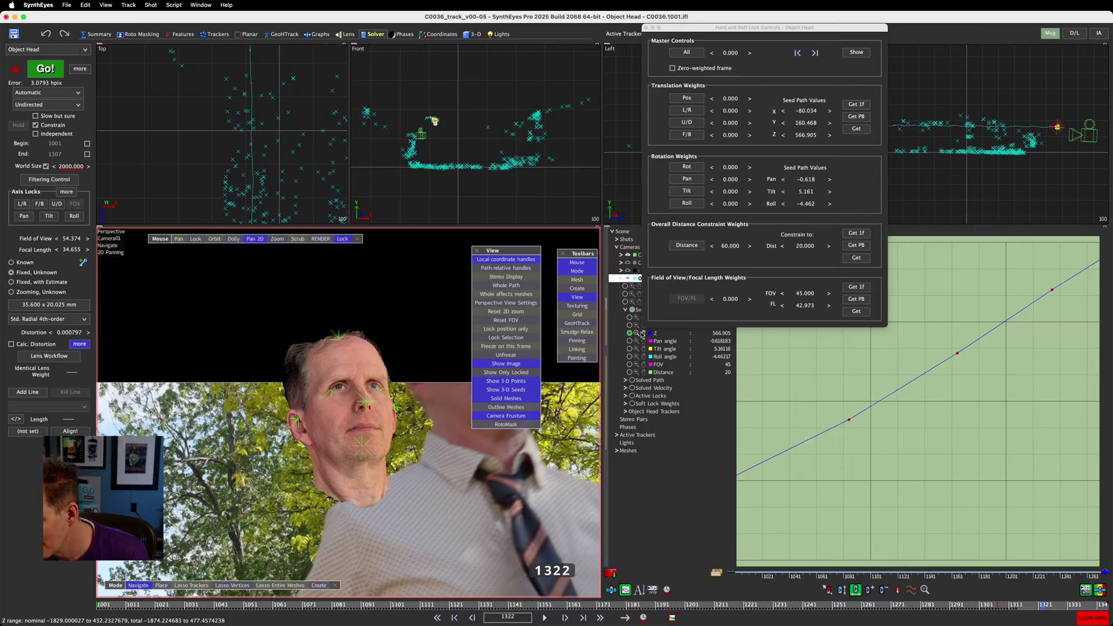
Examine the spacing and slope of the head's Z seed-path keys across the whole shot at different graph scales
drag(635, 333, 638, 335)
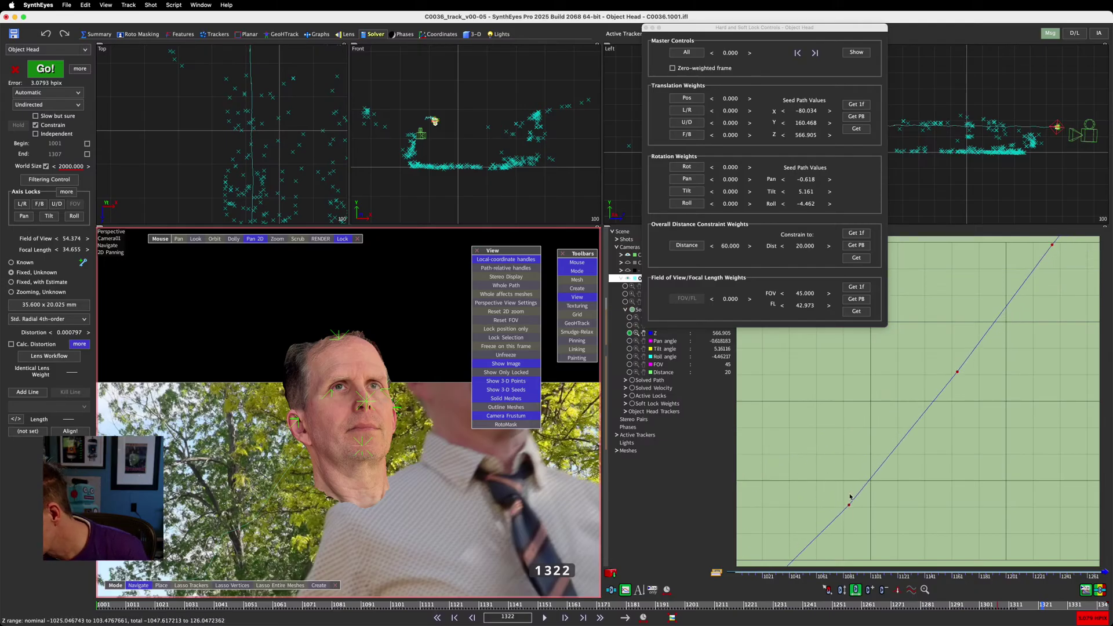
click(629, 333)
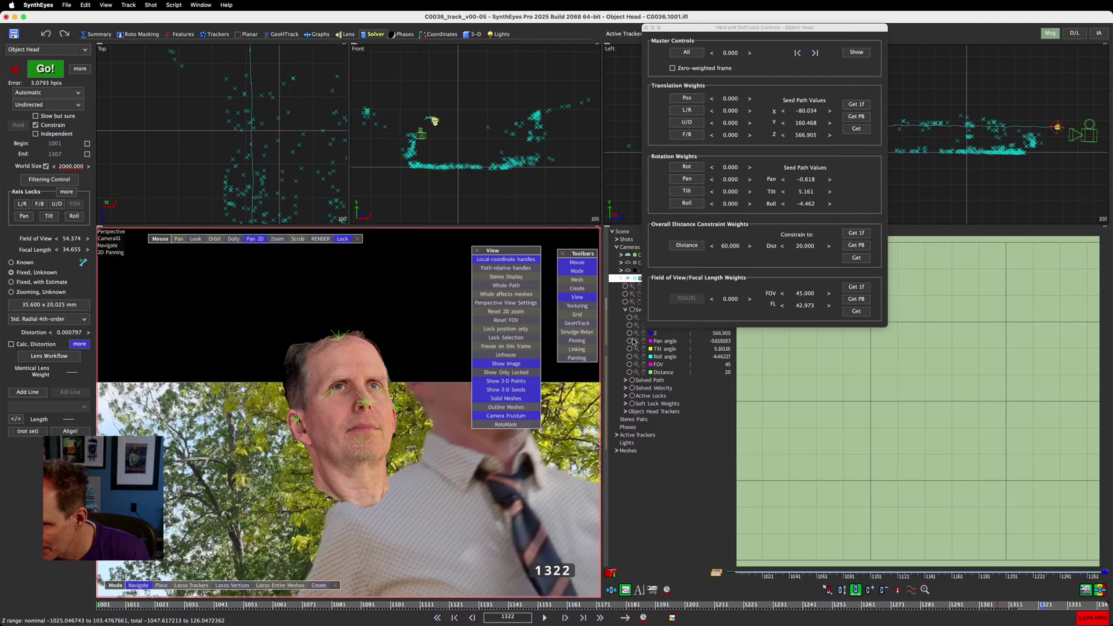
click(629, 333)
drag(636, 335, 642, 338)
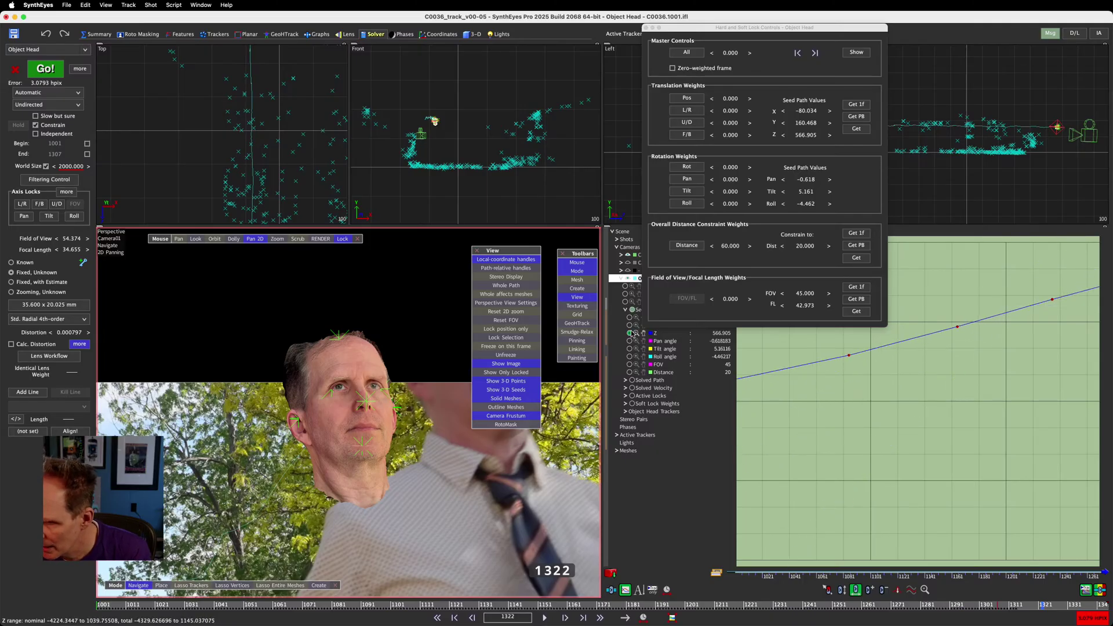
right_click(890, 414)
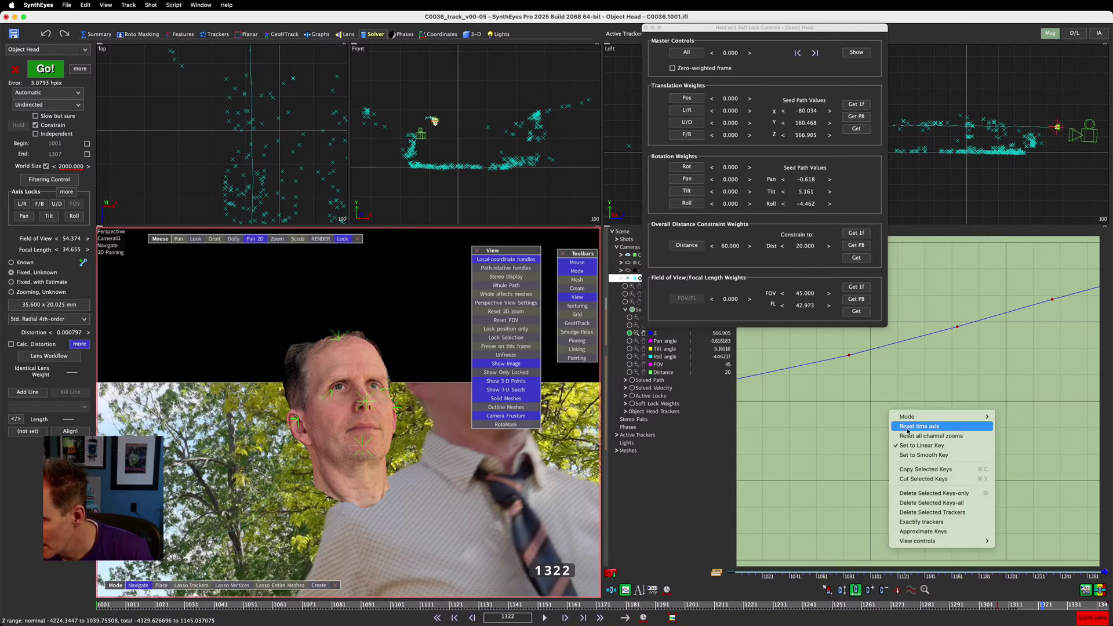
click(907, 427)
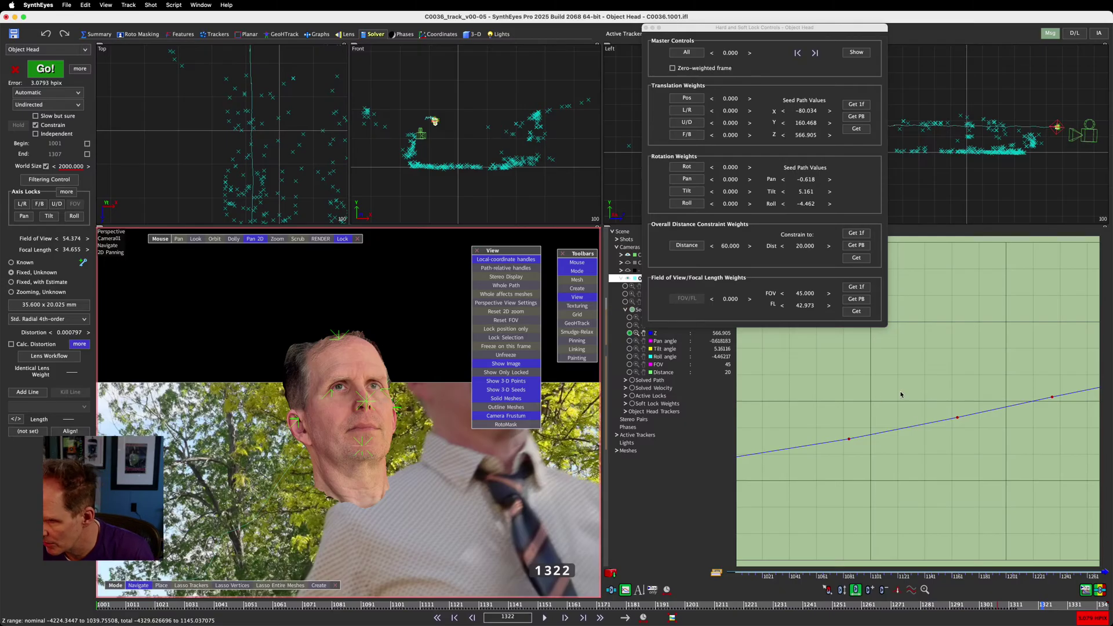
middle_drag(870, 467, 895, 462)
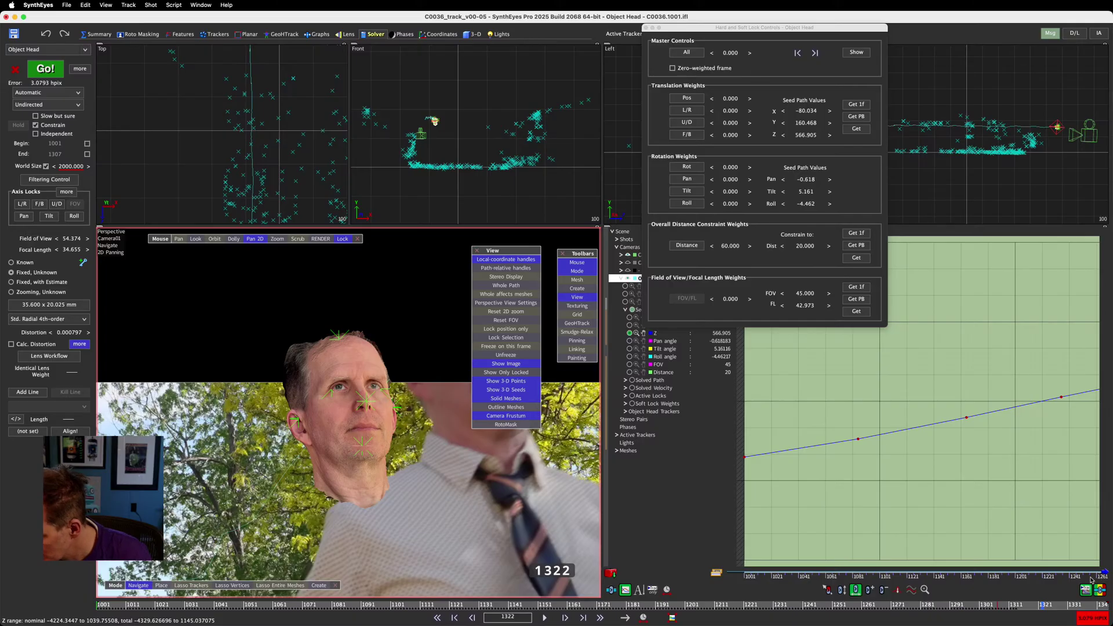
scroll(1046, 560, down, 3)
middle_drag(1046, 559, 948, 560)
scroll(955, 560, down, 3)
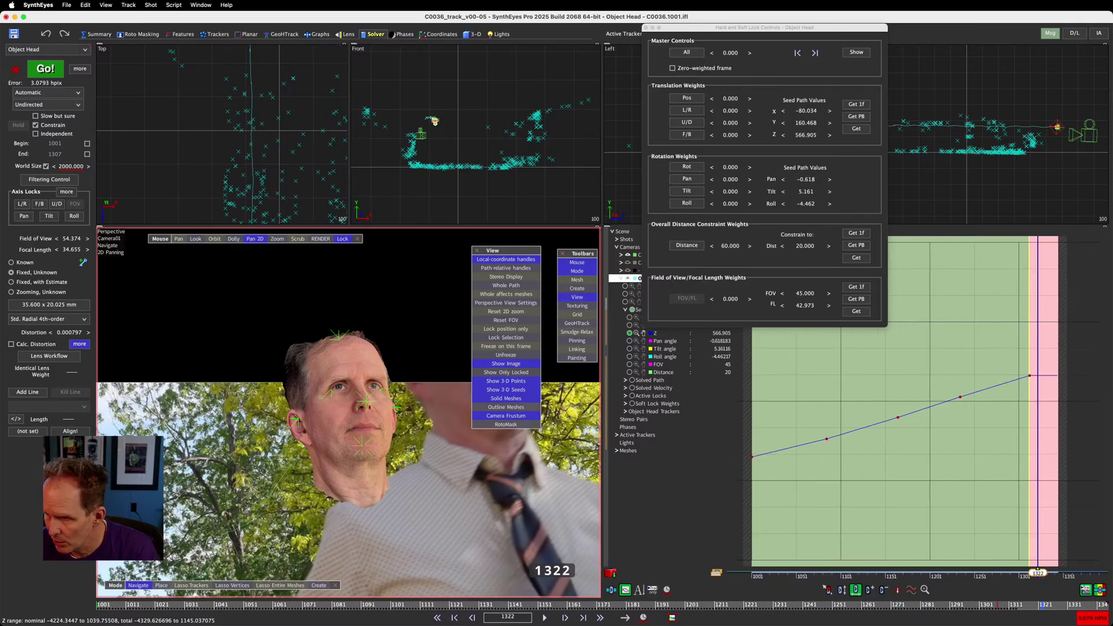
scroll(928, 560, up, 4)
scroll(927, 560, down, 5)
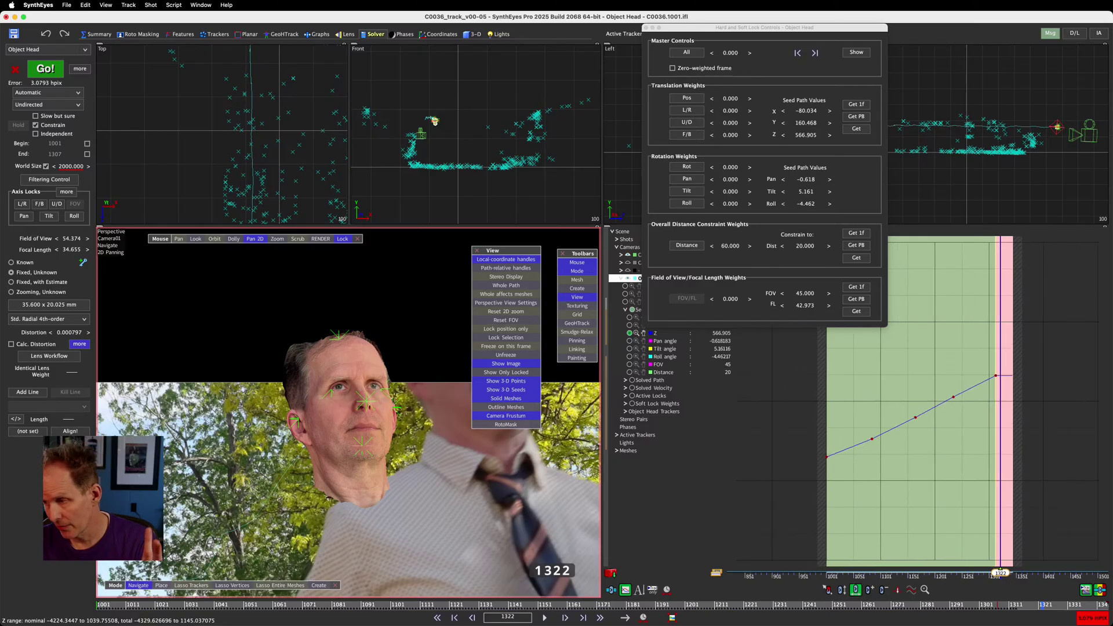
scroll(927, 560, up, 4)
scroll(927, 560, down, 3)
scroll(991, 519, up, 3)
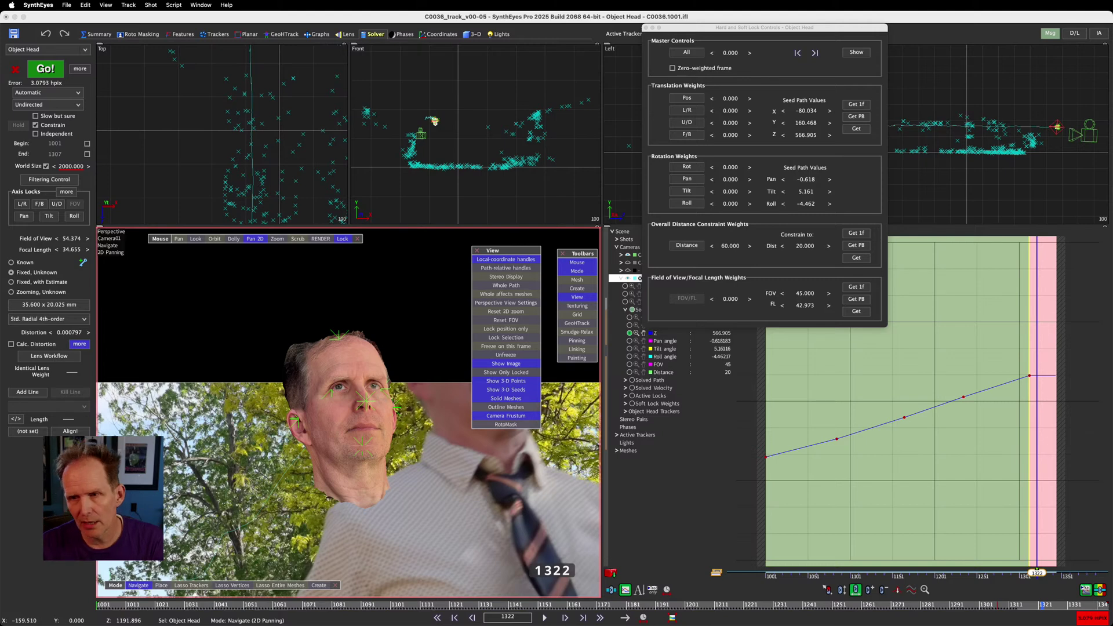
Try the HiPass prepset in the image preprocessor, check it on frames near the shot's end, and discard the change
click(149, 174)
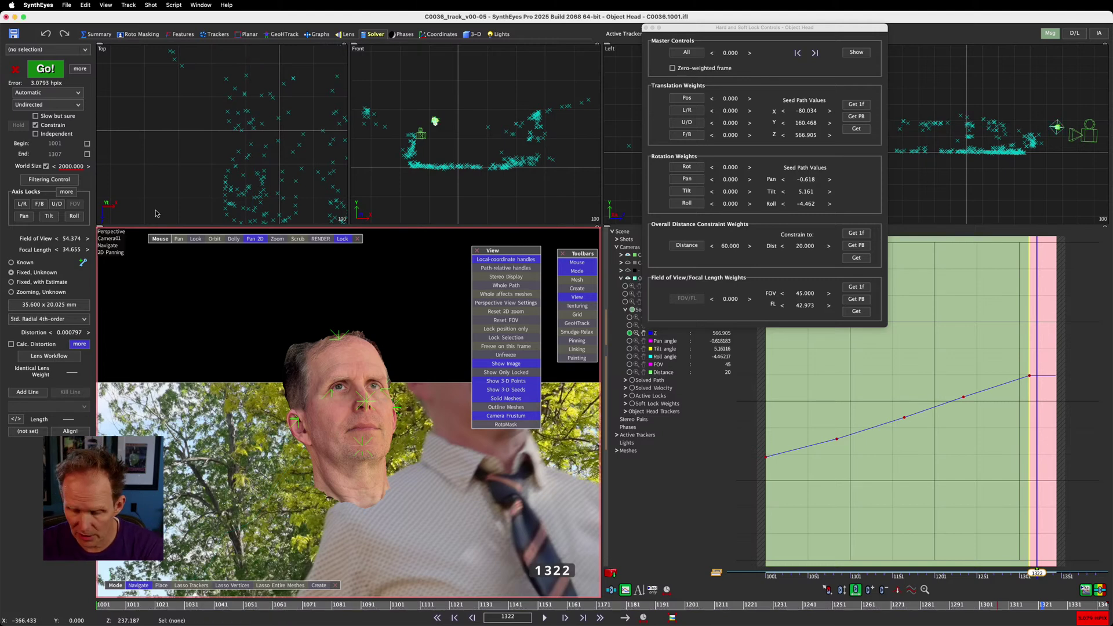
key(p)
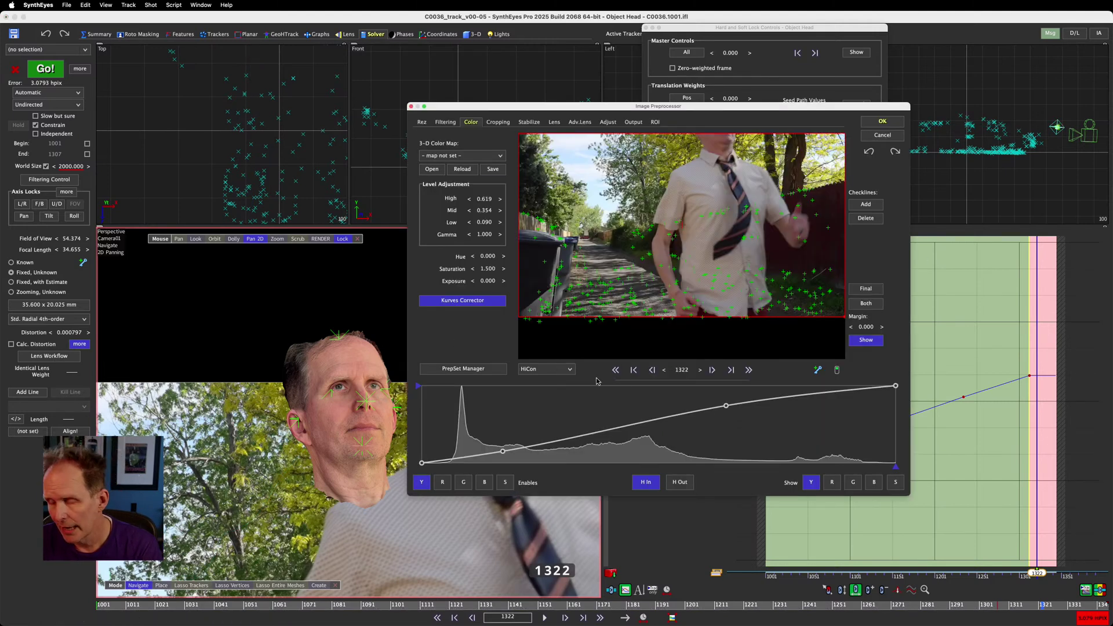
click(539, 369)
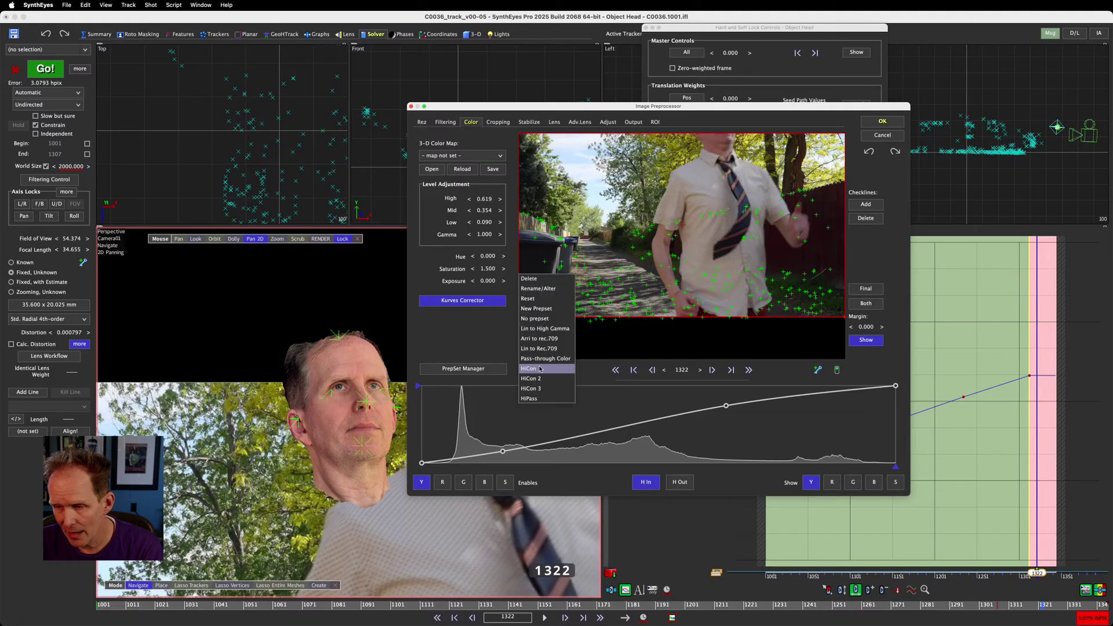
click(529, 398)
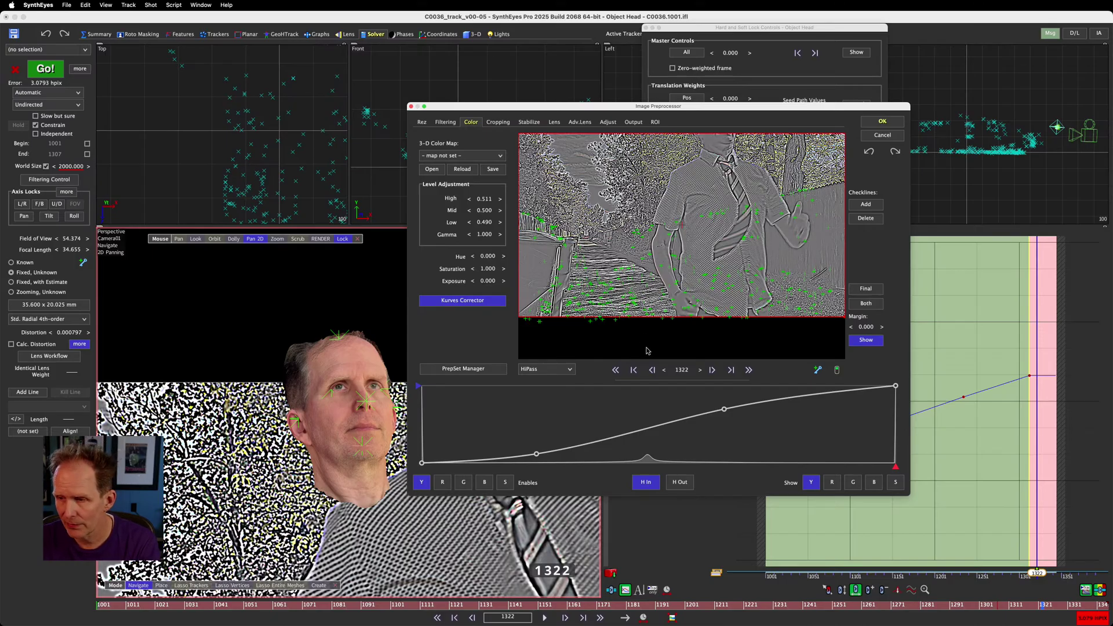
mouse_move(682, 369)
mouse_down()
mouse_move(658, 370)
mouse_move(687, 370)
mouse_up()
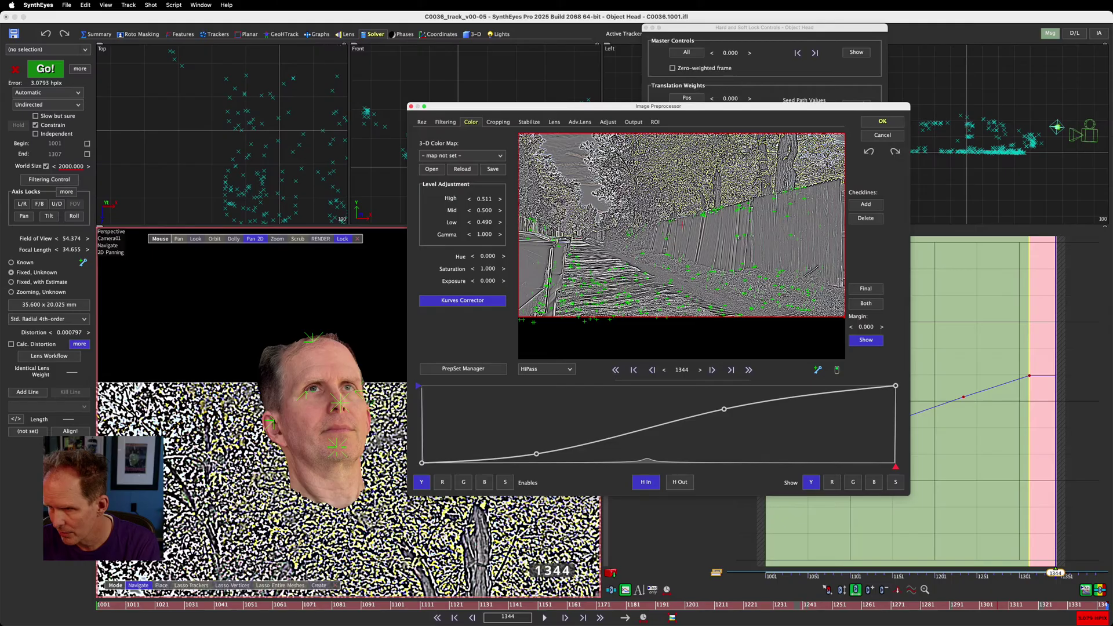
mouse_move(681, 369)
mouse_down()
mouse_move(660, 369)
mouse_move(680, 373)
mouse_up()
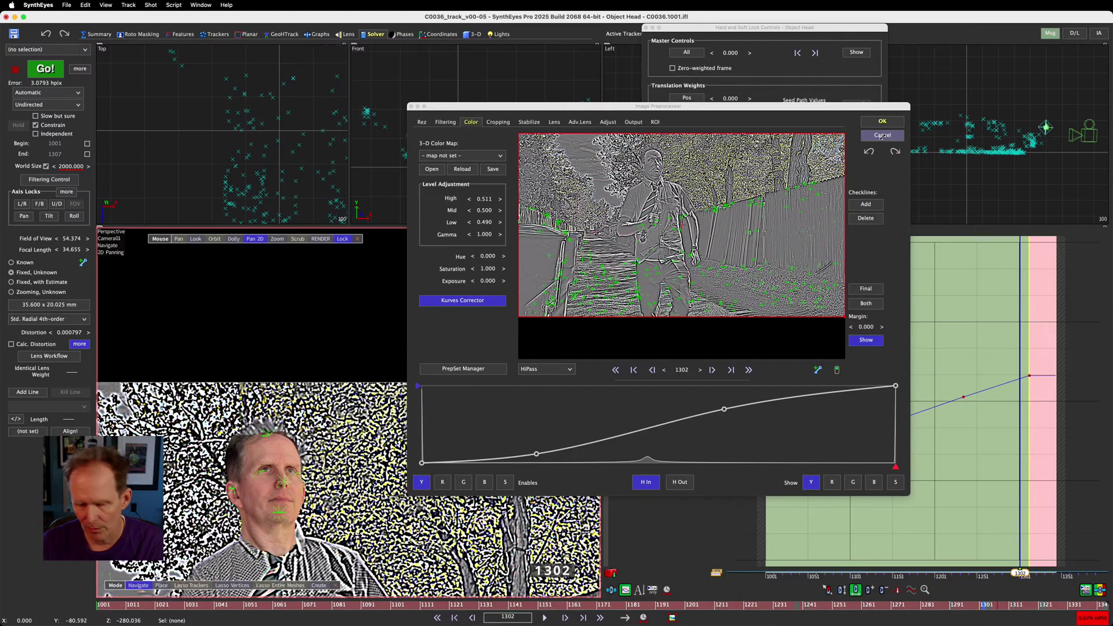
click(881, 136)
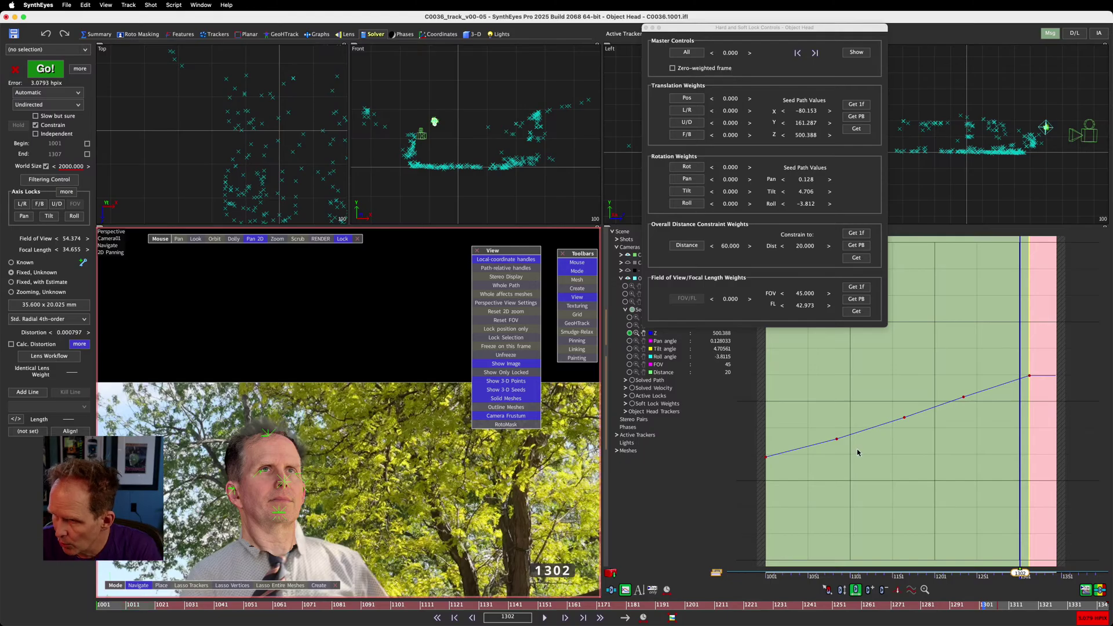
Select Object Head in the scene hierarchy to make it active again, and close the hierarchy
mouse_move(859, 452)
middle_down()
mouse_move(910, 453)
mouse_move(859, 452)
middle_up()
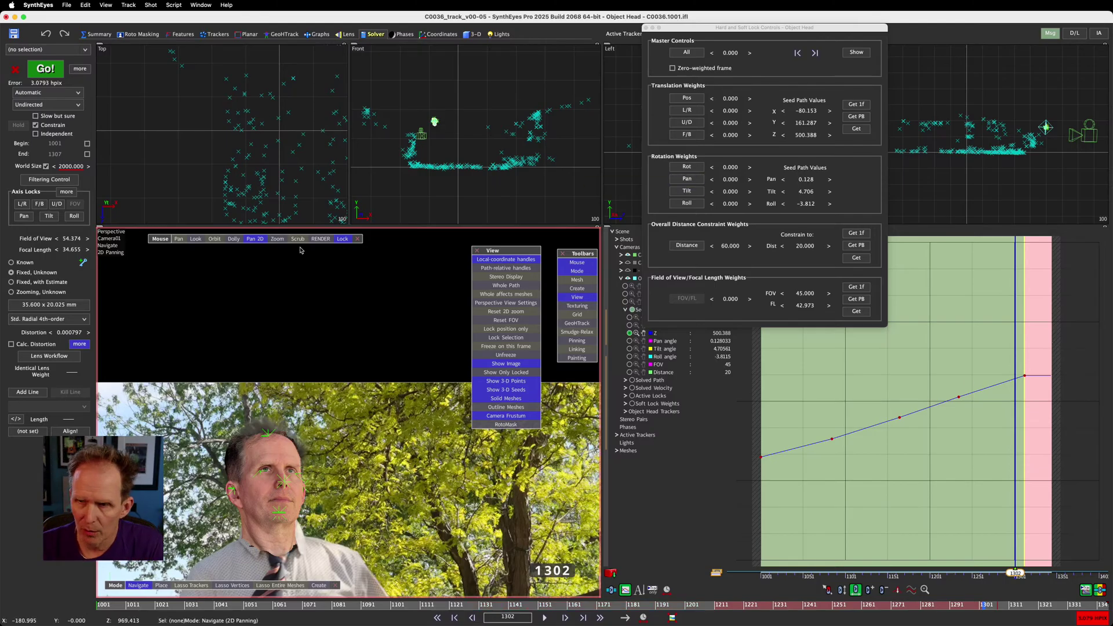
middle_drag(249, 102, 144, 110)
scroll(144, 108, down, 5)
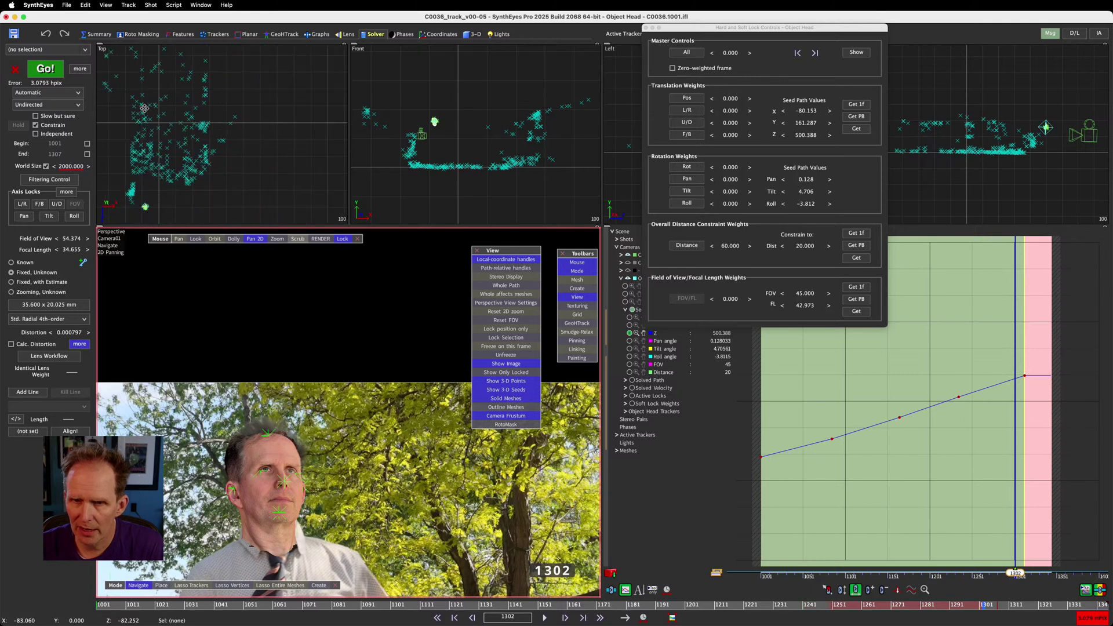
scroll(133, 198, up, 3)
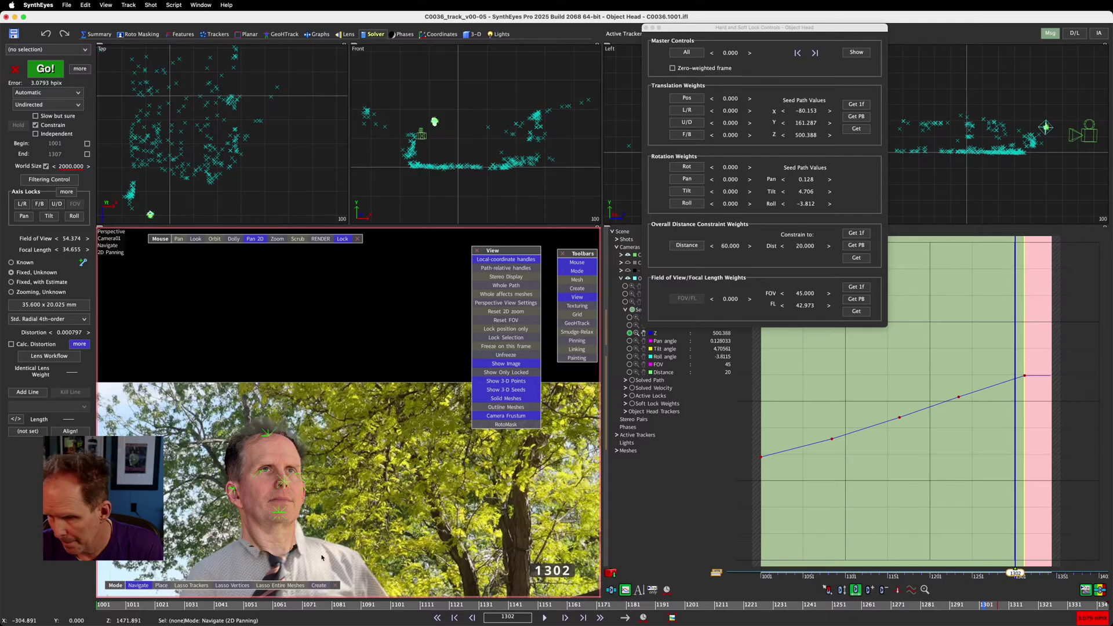
key(shift+h)
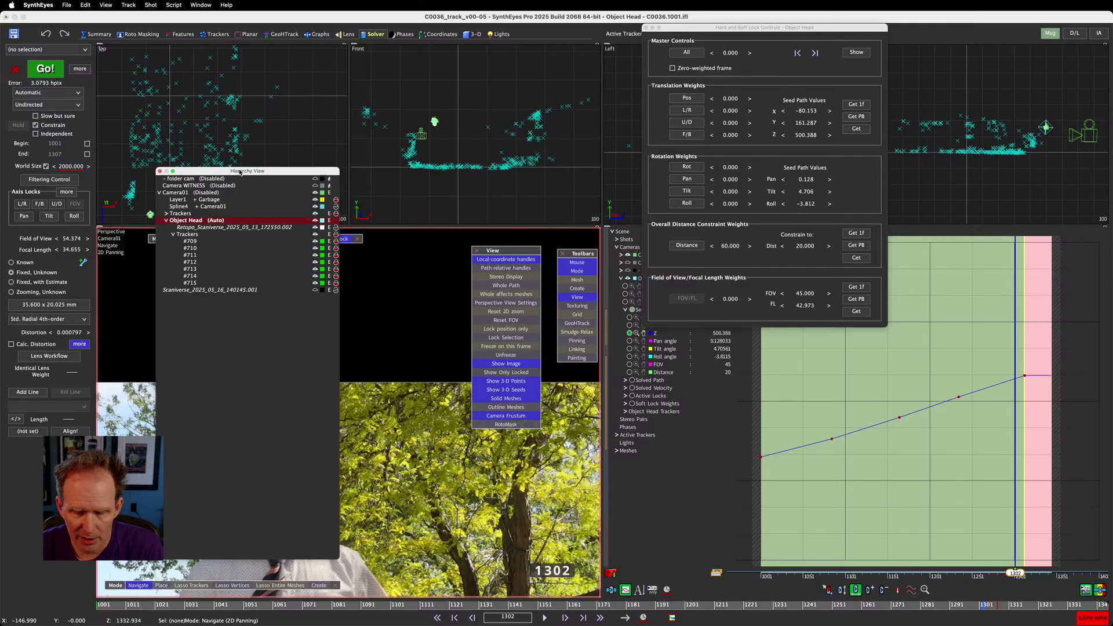
drag(250, 171, 264, 172)
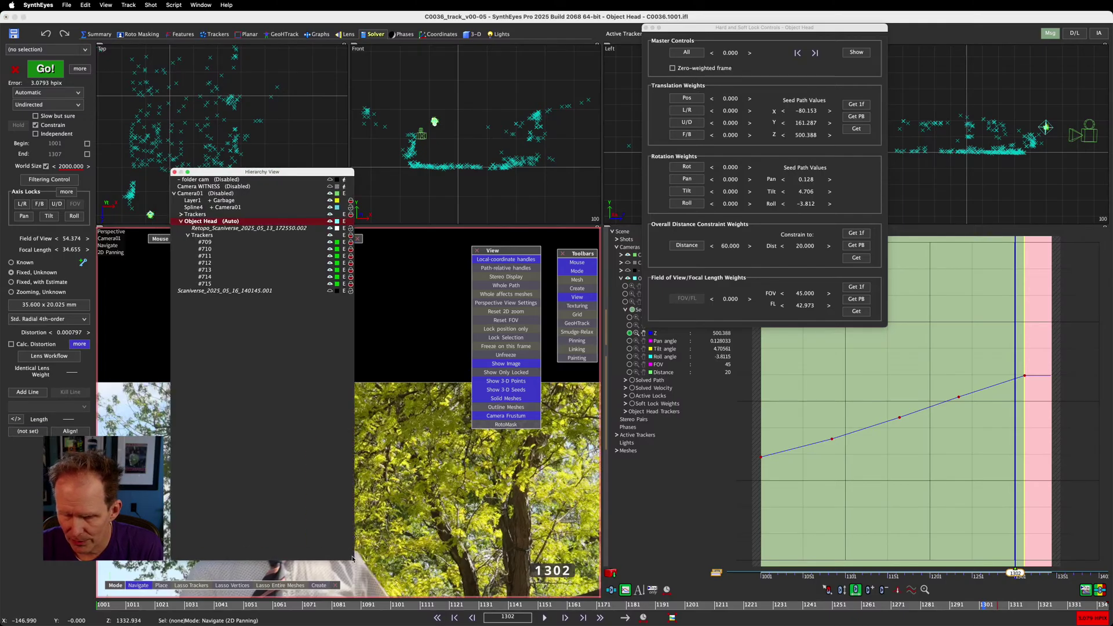
drag(351, 559, 366, 322)
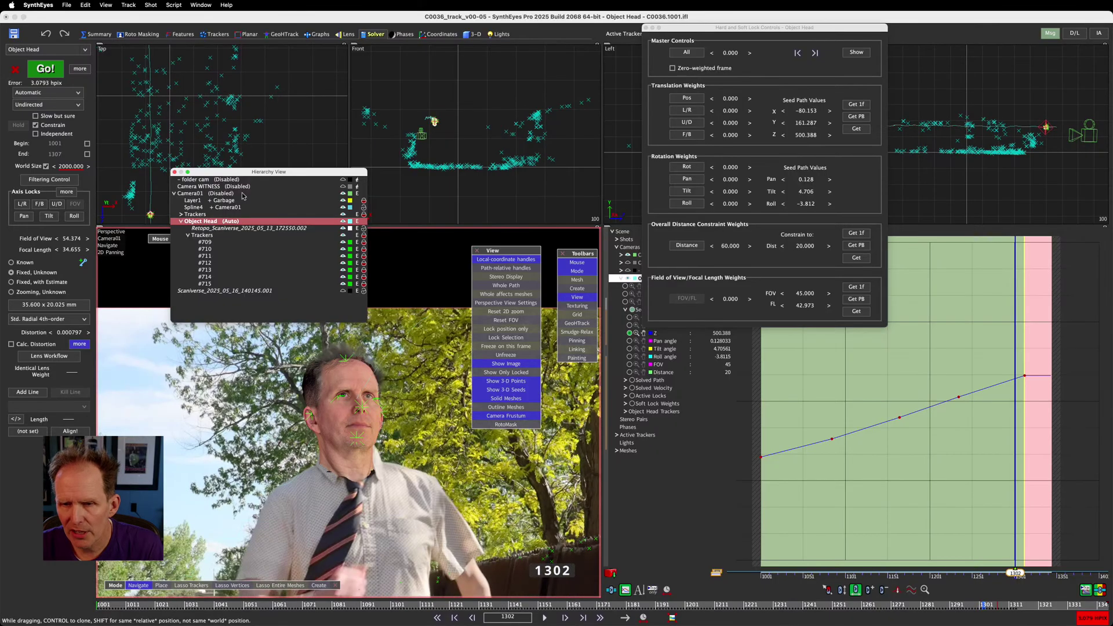
click(175, 172)
middle_drag(186, 95, 199, 129)
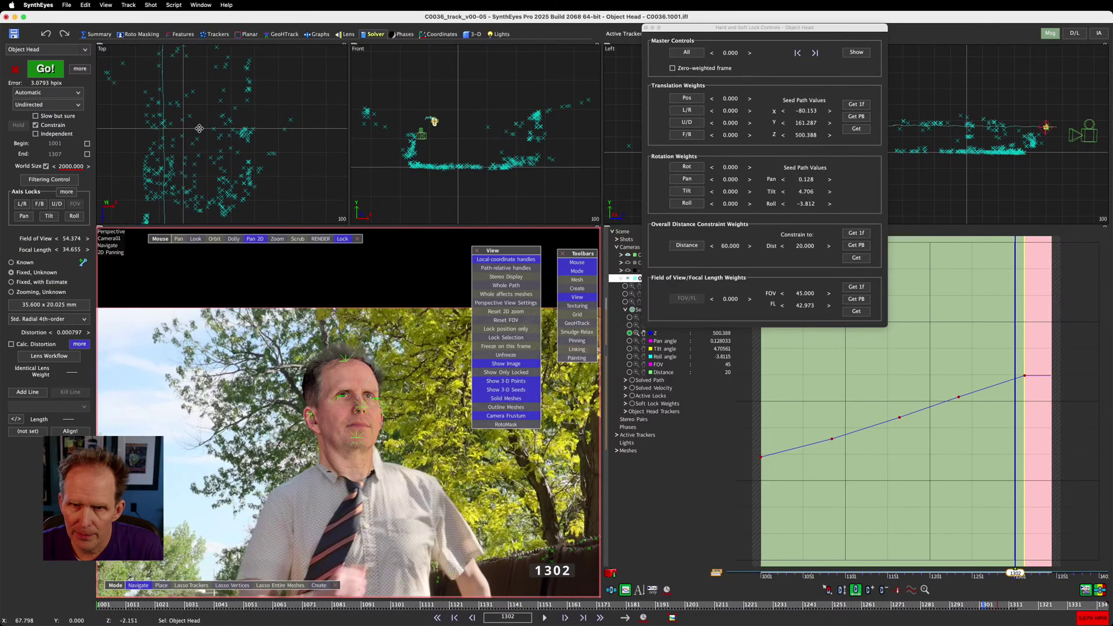
On frame 1001, enable the F/B translation lock for the head object and set its weight to 120
scroll(200, 129, up, 5)
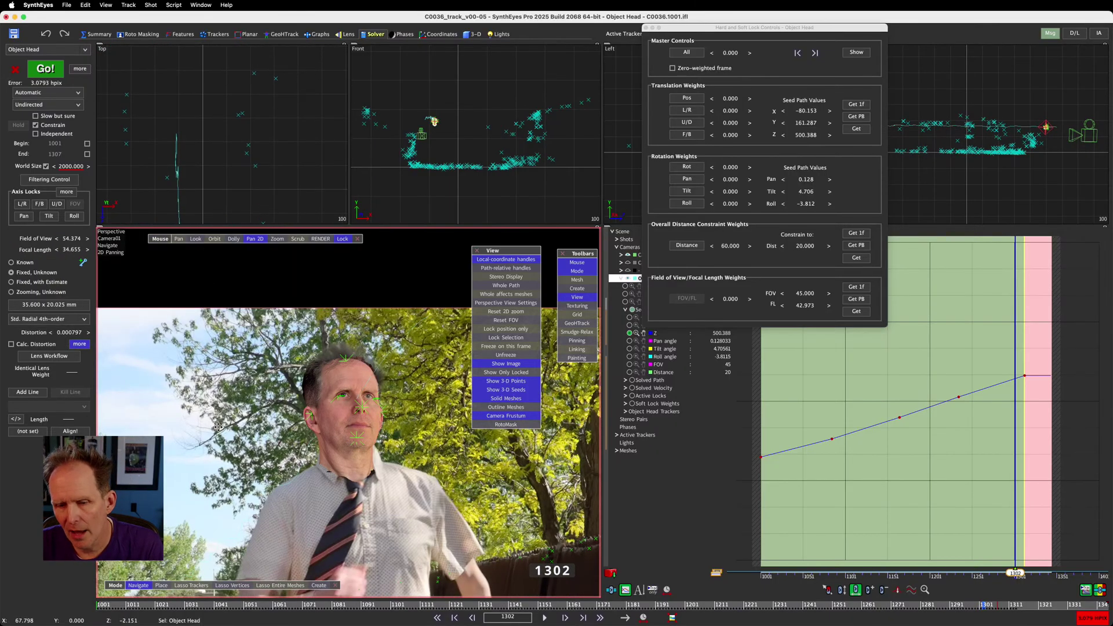
scroll(218, 427, up, 2)
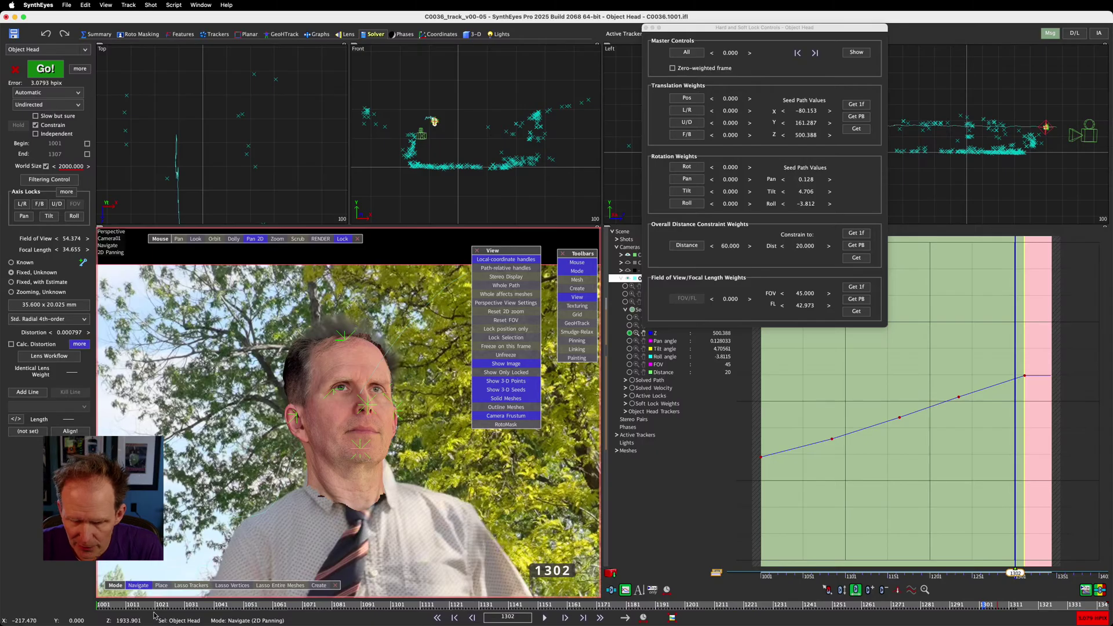
click(104, 605)
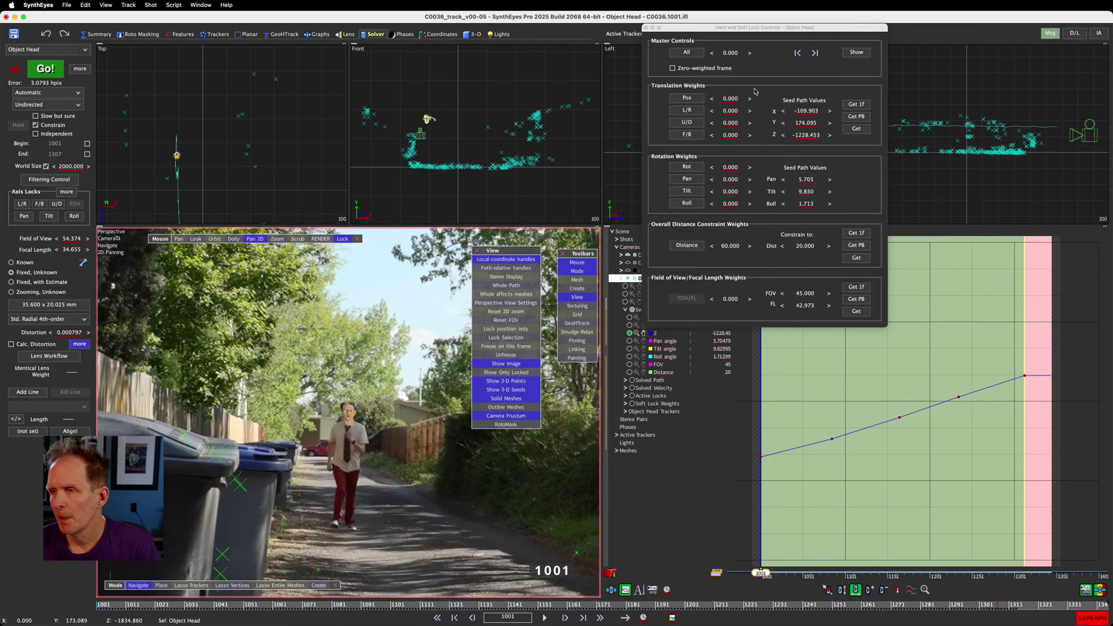
click(699, 137)
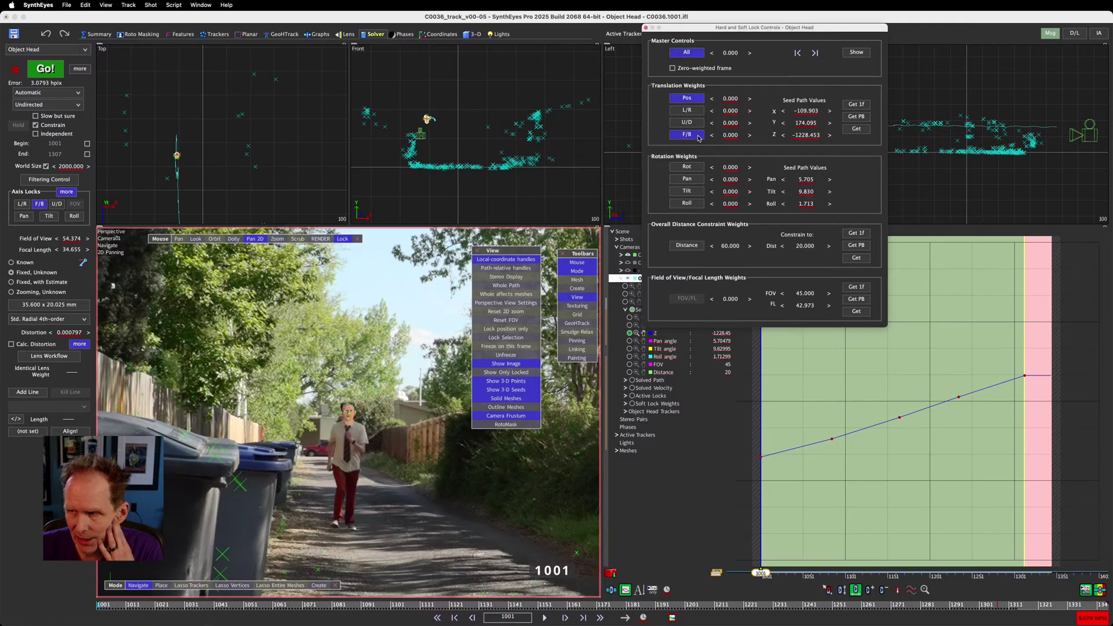
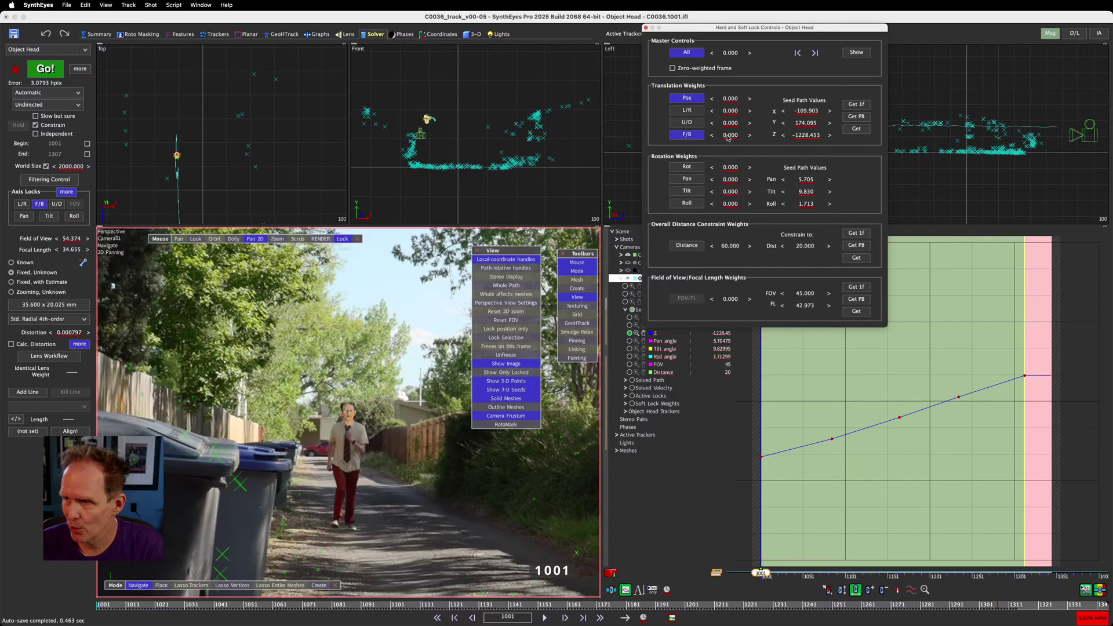
drag(726, 135, 771, 135)
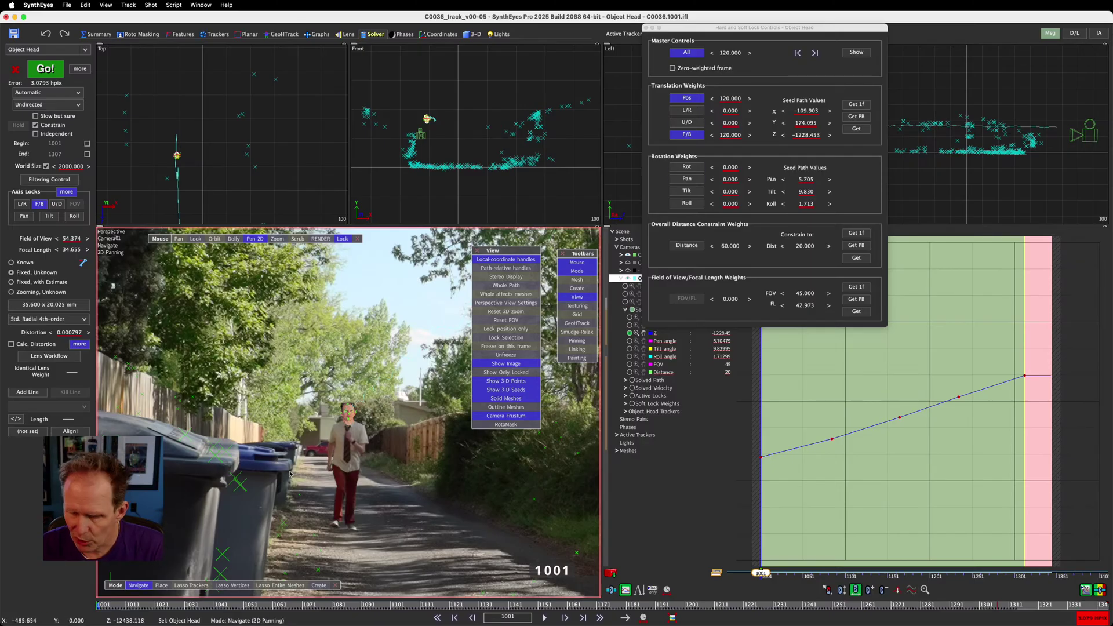
Scrub the shot to find where the depth lock should ease off, and key the F/B weight at 120 on frame 1165
drag(123, 605, 737, 616)
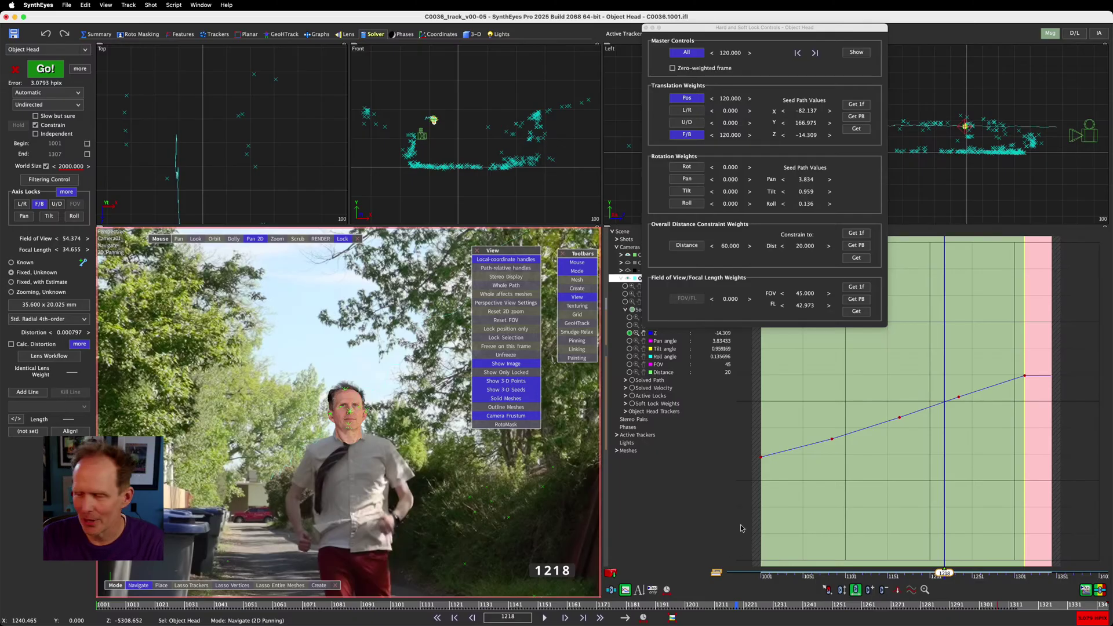
drag(733, 603, 578, 619)
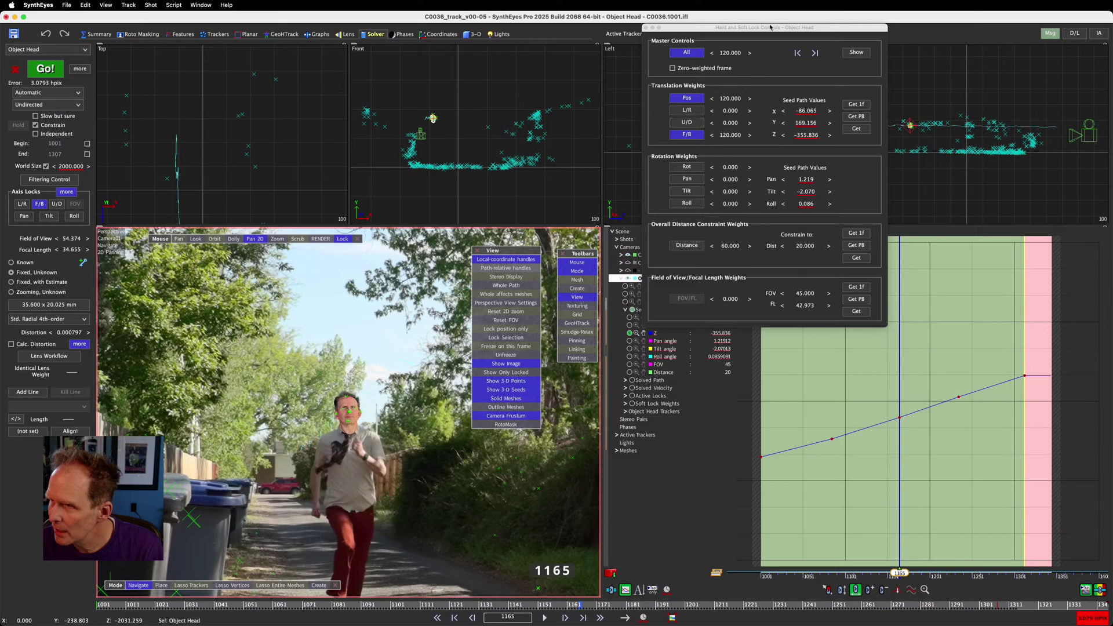
drag(769, 28, 242, 91)
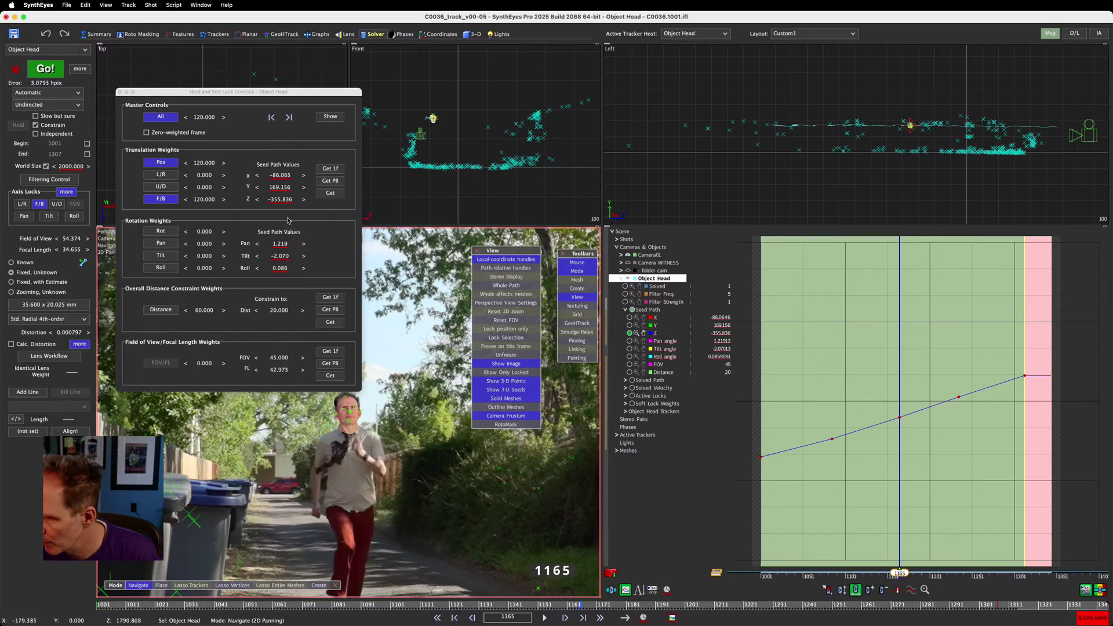
click(207, 202)
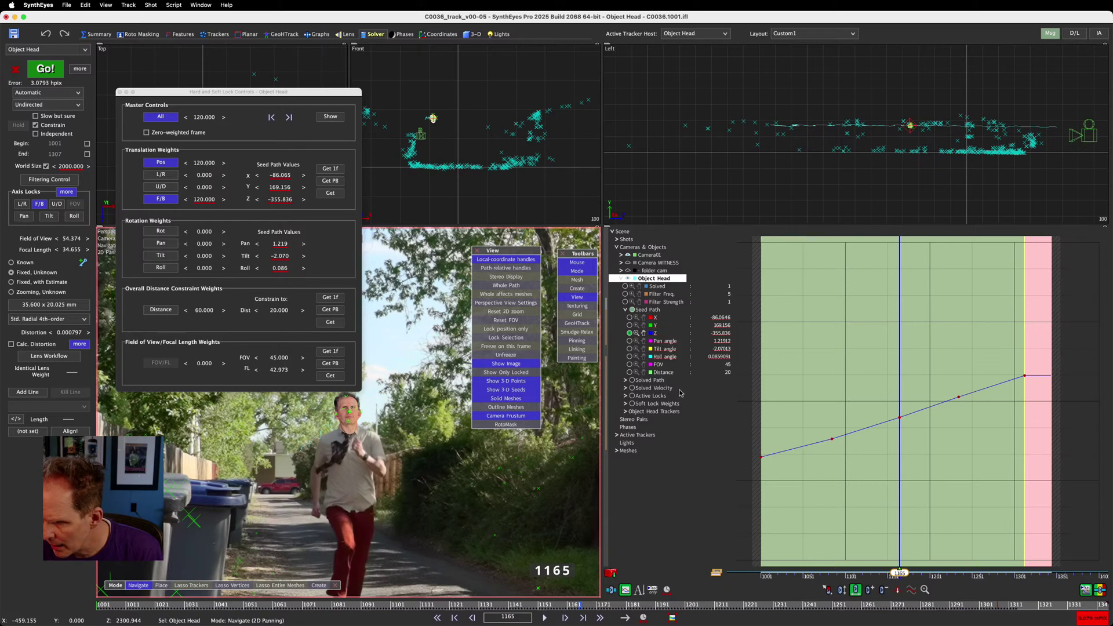
Expand the head object's Soft Lock Weights, display the Z weight curve in the graph, and select its keys
click(625, 404)
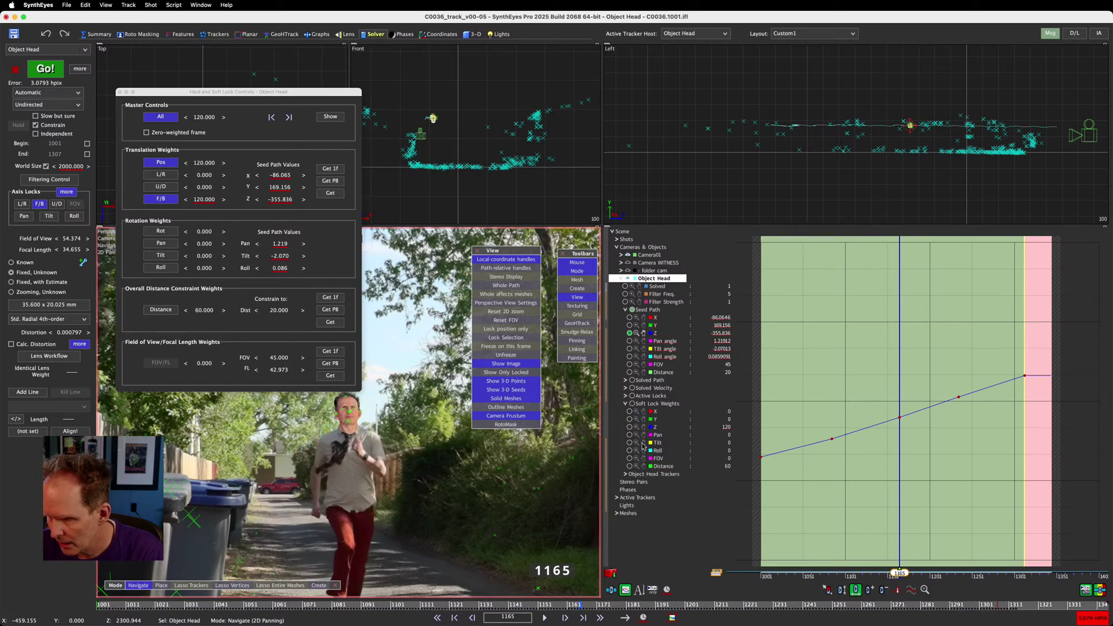
click(629, 427)
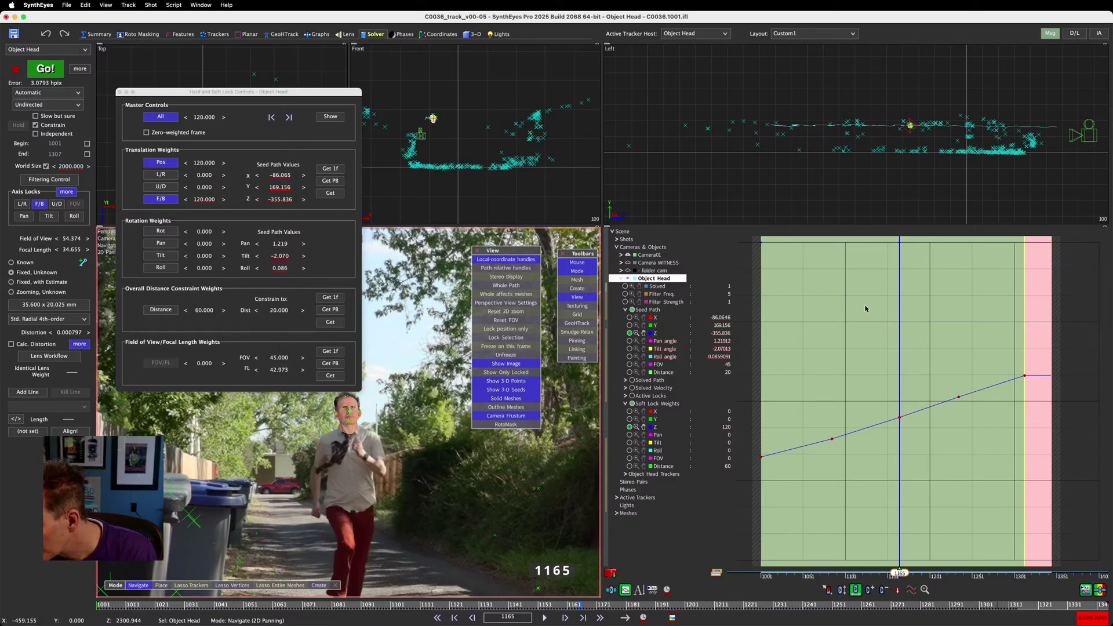
drag(907, 262, 712, 235)
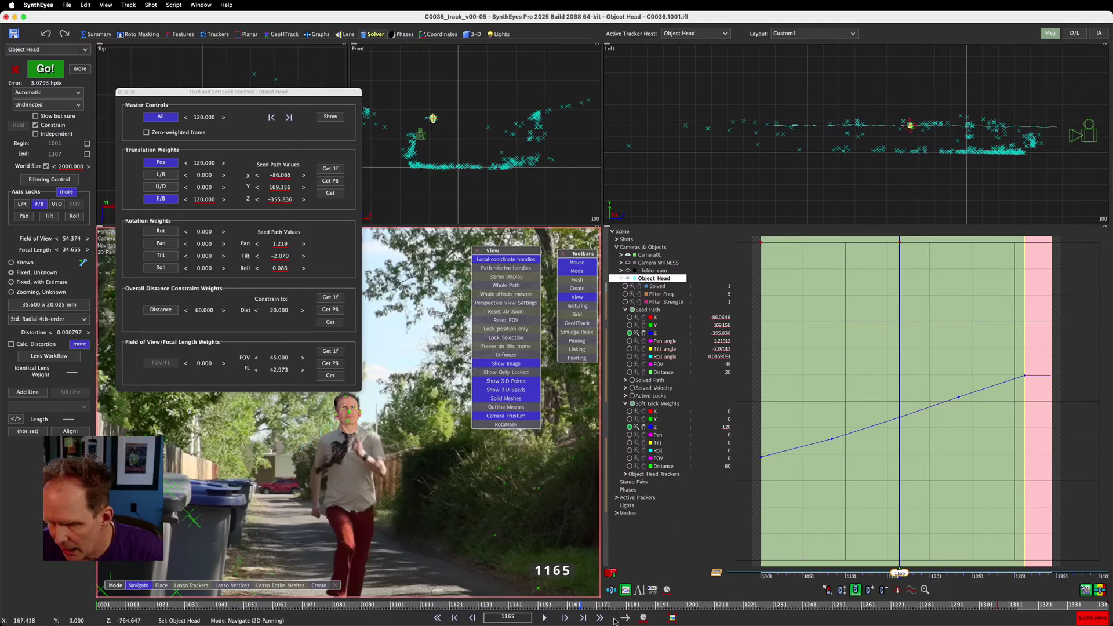
On frame 1235, set the F/B translation weight to 1 and disable the F/B lock from that frame onward
drag(573, 605, 786, 604)
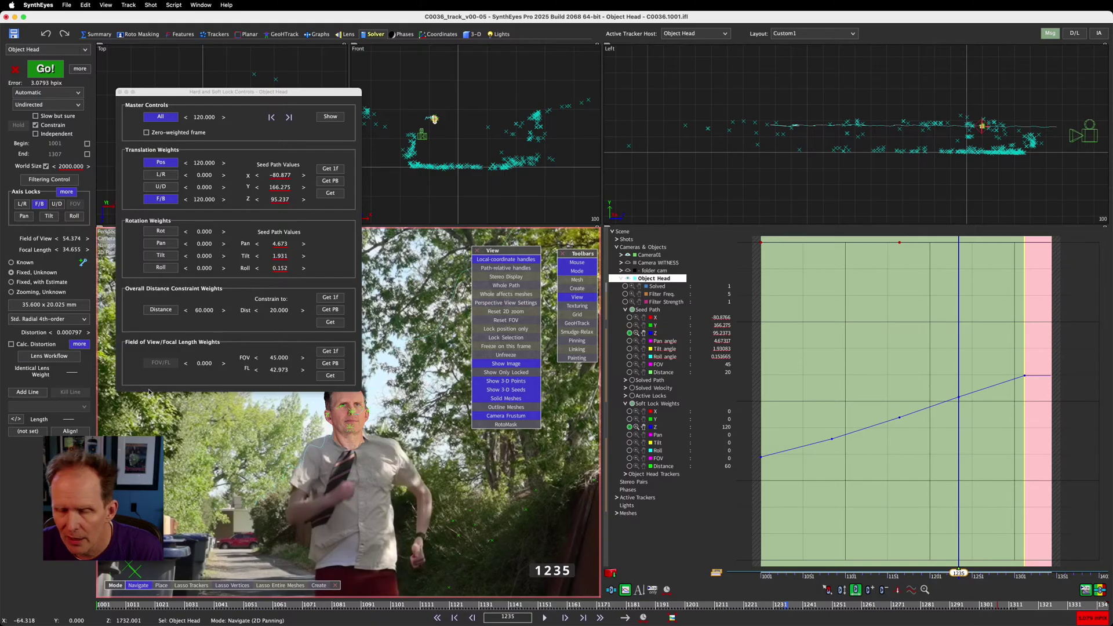
double_click(203, 199)
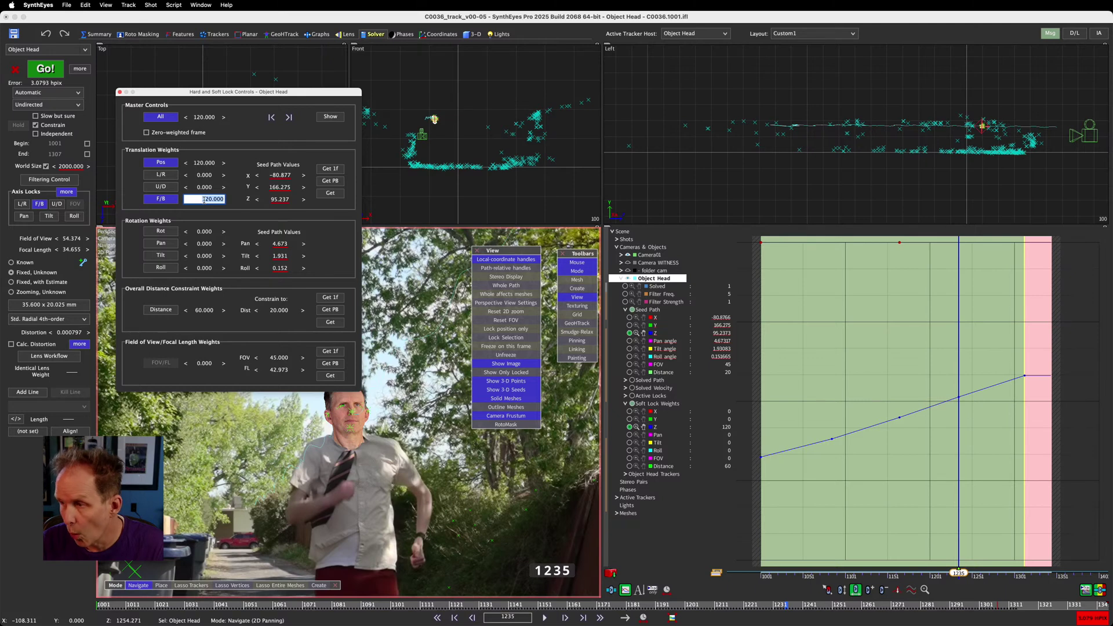
text(1)
key(Return)
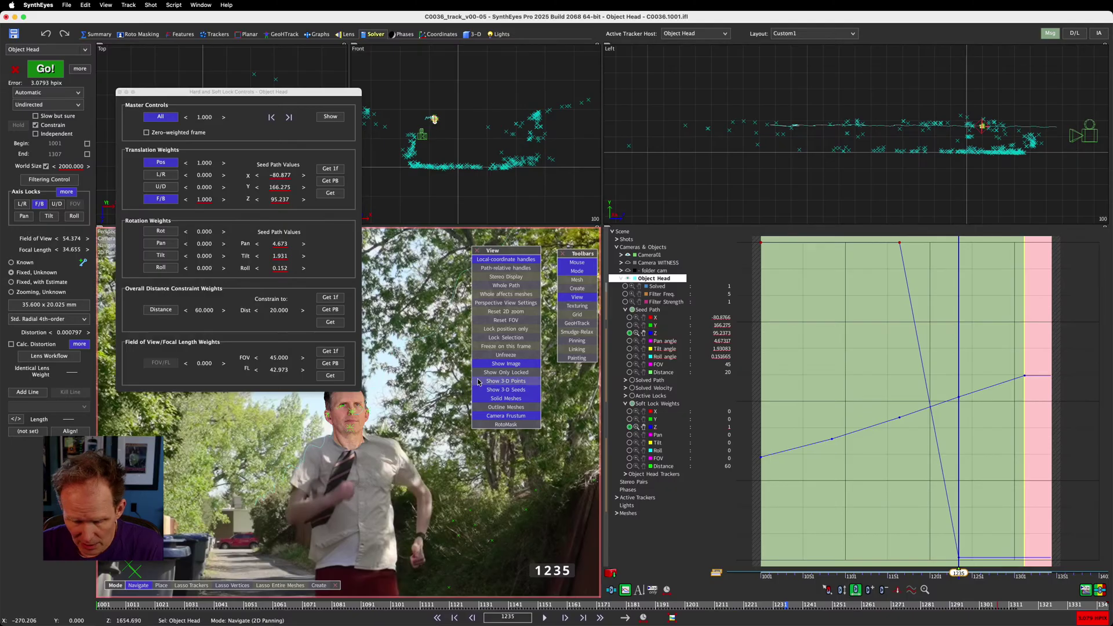
key(period)
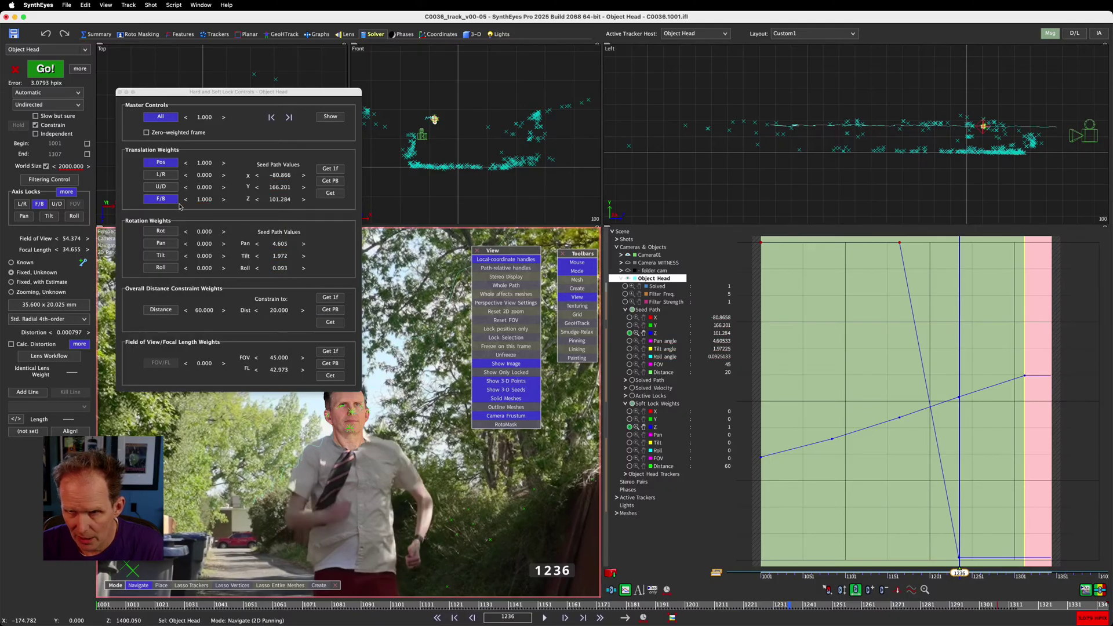
key(comma)
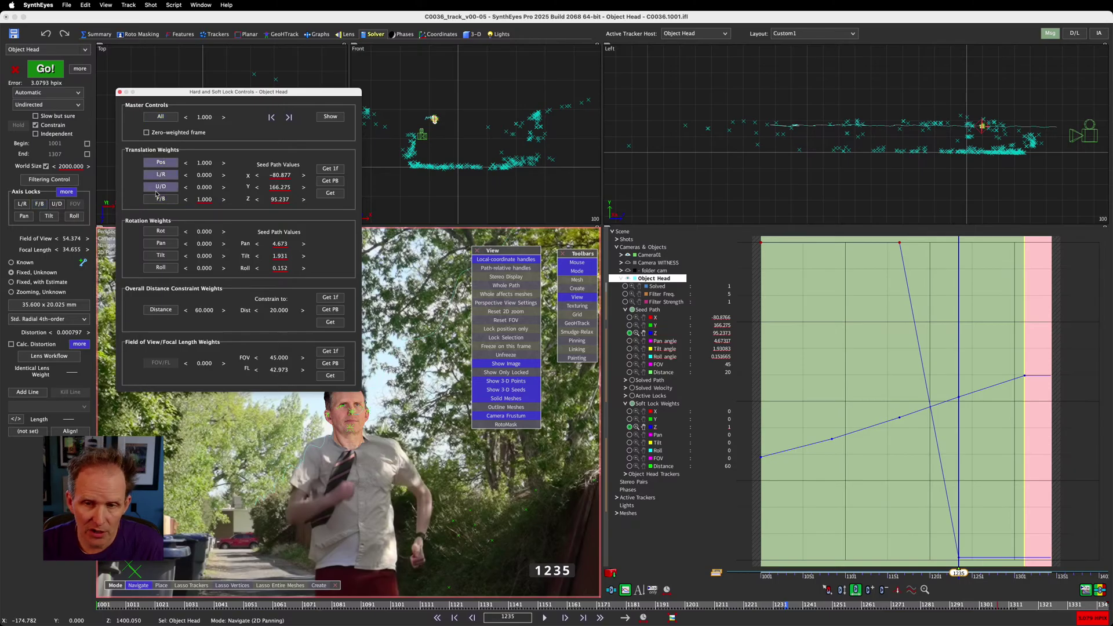
key(s)
Step through the frames between 1235 and 1144 to examine how the F/B lock and its weight change
key(comma)
key(comma)
key(comma)
key(comma)
key(comma)
key(comma)
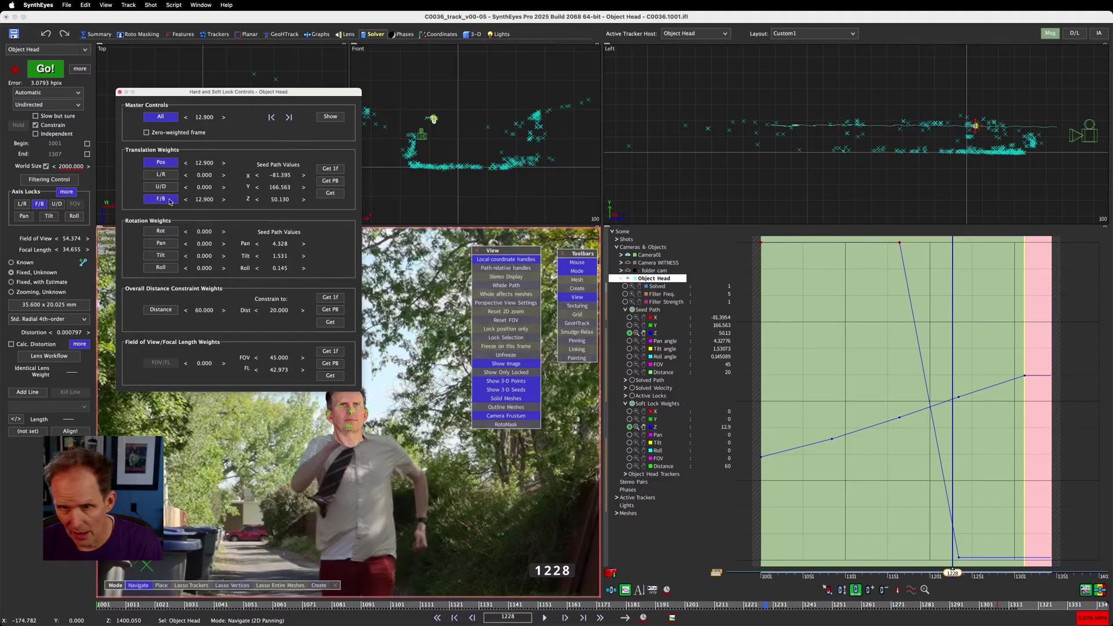
key(period)
key(period)
key(period)
key(period)
key(period)
key(period)
key(period)
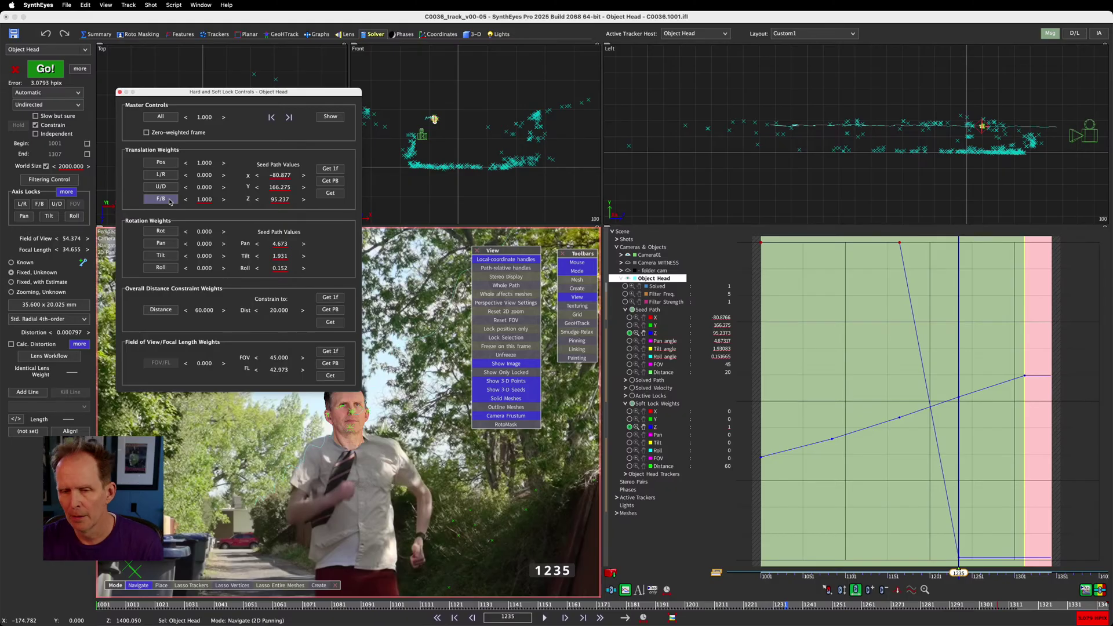
key(comma)
key(comma)
key(comma)
key(comma)
key(comma)
key(comma)
key(comma)
key(comma)
key(comma)
key(comma)
key(comma)
key(comma)
key(comma)
key(comma)
key(comma)
key(comma)
key(comma)
key(comma)
key(comma)
key(comma)
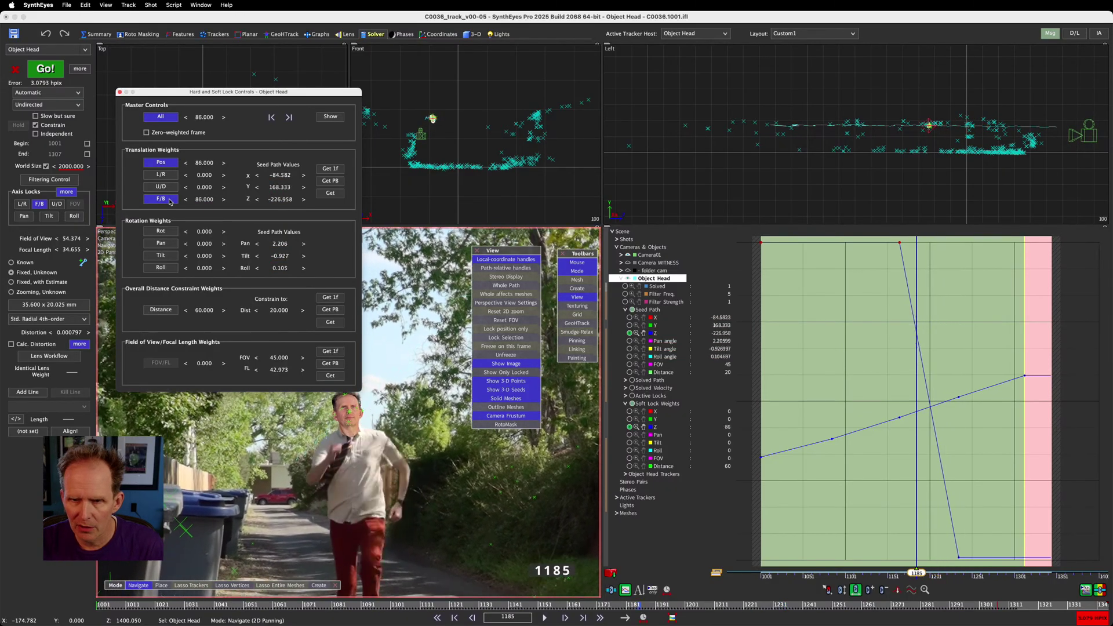
key(comma)
key(comma)
key(comma)
key(comma)
key(comma)
key(comma)
key(comma)
key(comma)
key(comma)
key(comma)
key(comma)
key(comma)
key(comma)
key(comma)
key(comma)
key(comma)
key(comma)
key(comma)
key(comma)
key(comma)
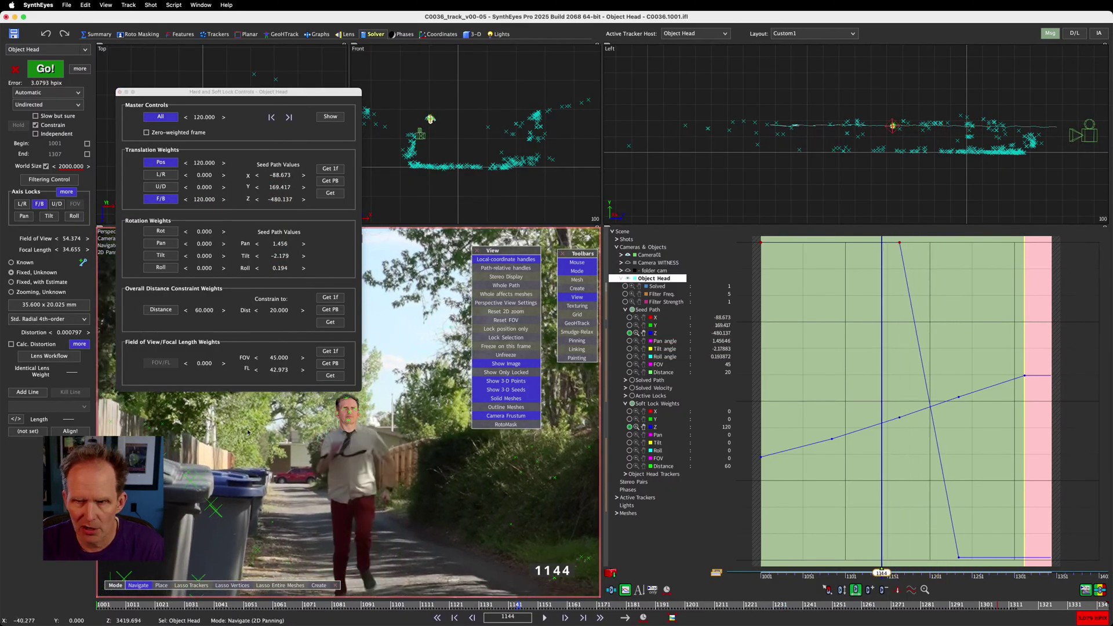
Examine the head's solved path closely in the Top and Front views, and scrub through the shot's early frames
drag(273, 93, 258, 251)
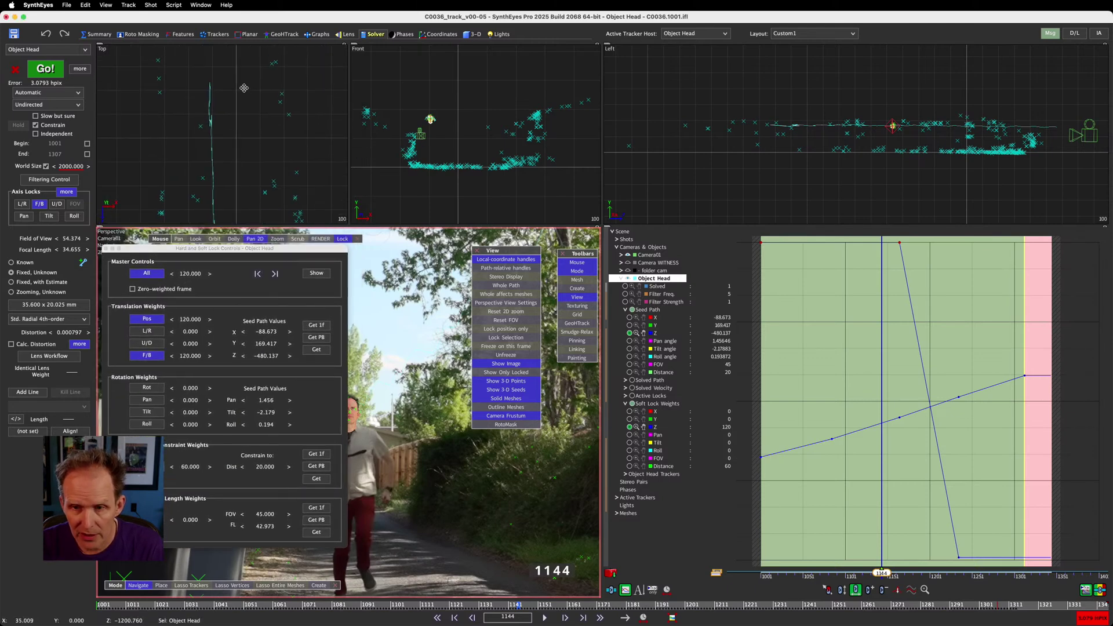
middle_drag(244, 88, 245, 84)
scroll(244, 86, down, 3)
scroll(235, 150, down, 3)
middle_drag(232, 160, 232, 127)
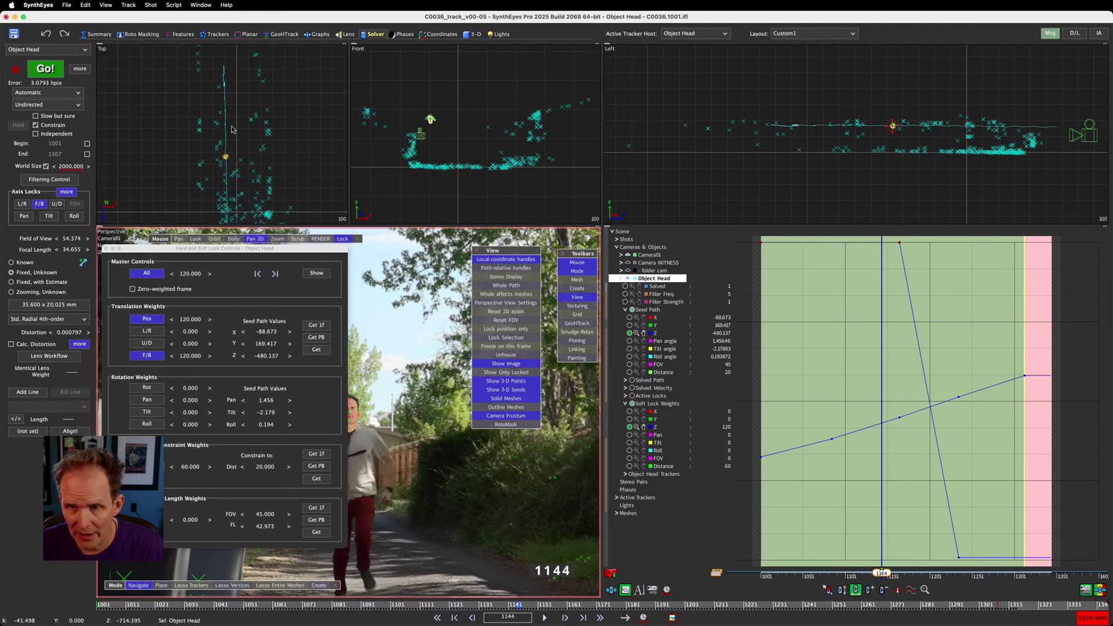
scroll(232, 129, up, 2)
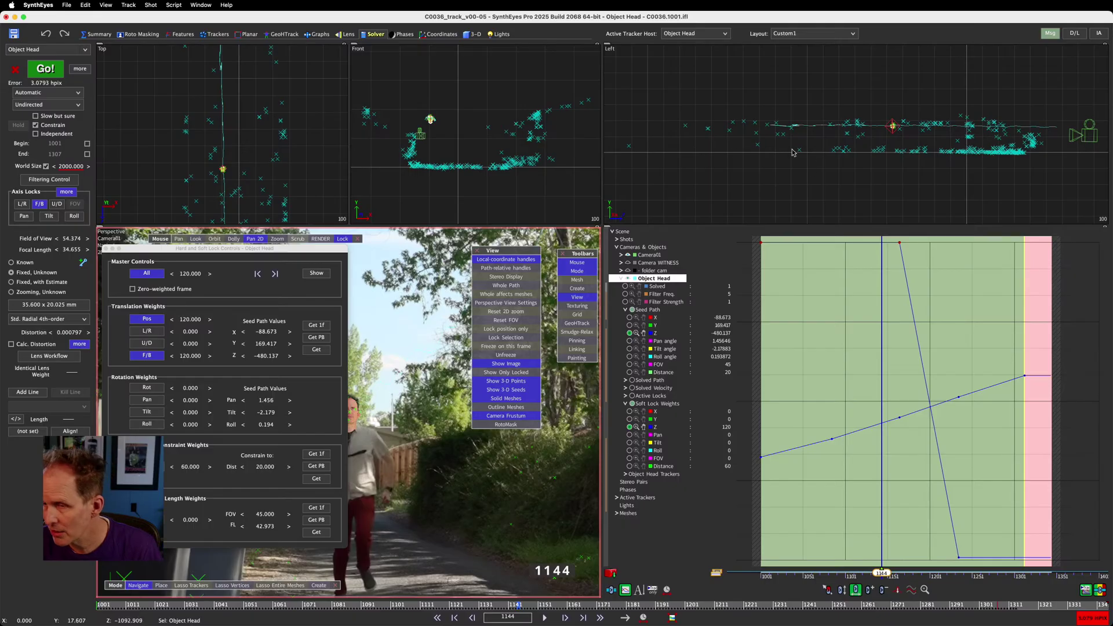
scroll(428, 122, up, 10)
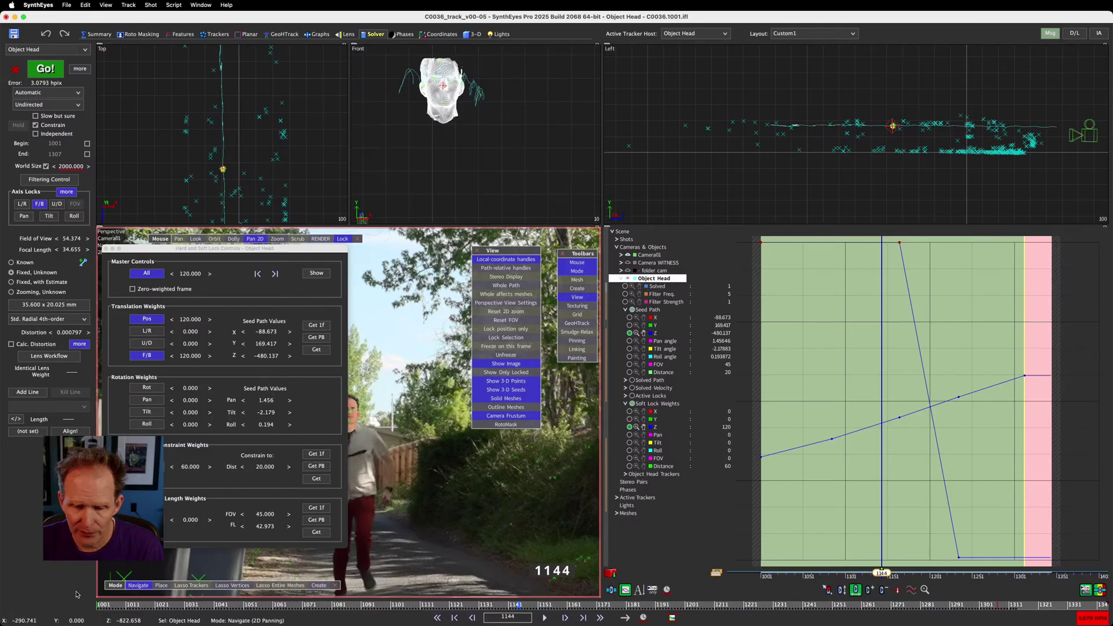
drag(113, 607, 210, 622)
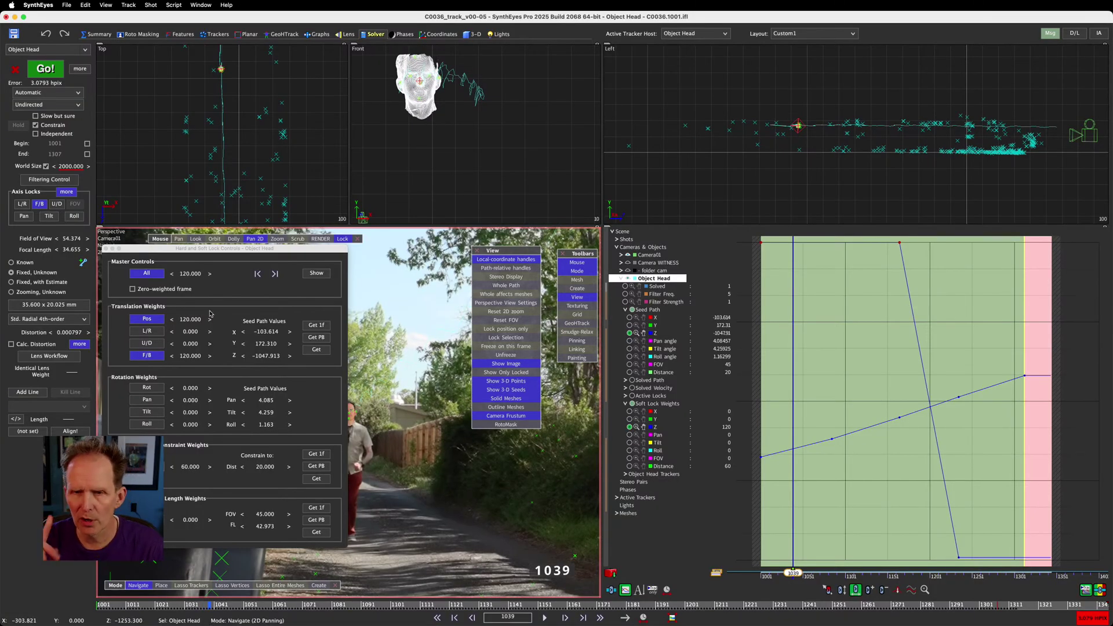
Set the head object's solving mode to Refine and move the lock controls clear of the perspective view
click(58, 94)
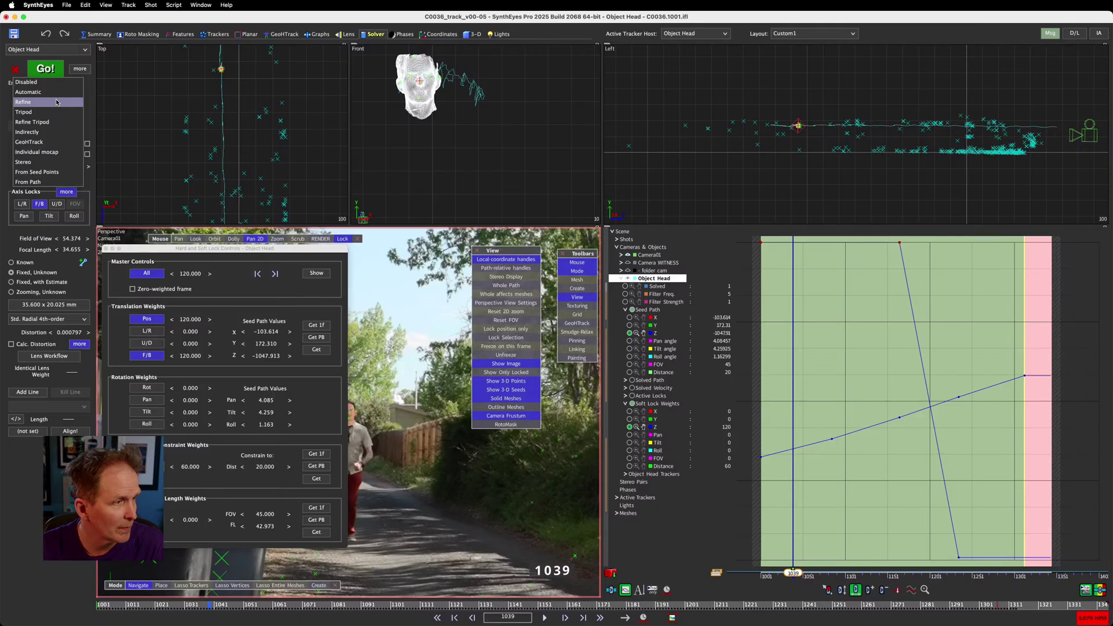
click(56, 102)
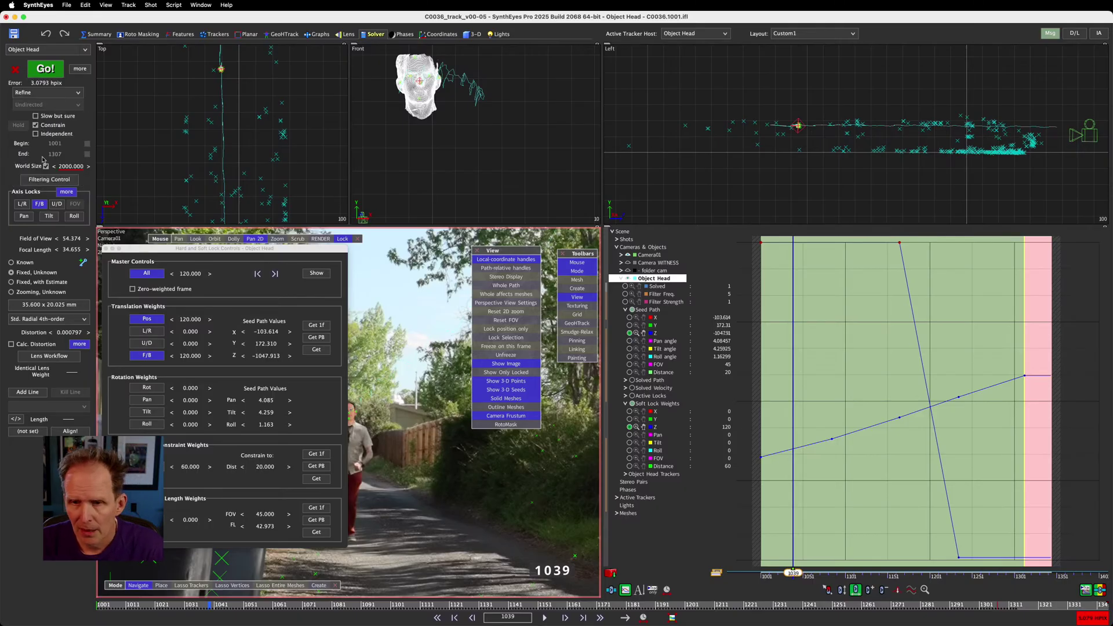
drag(294, 251, 989, 262)
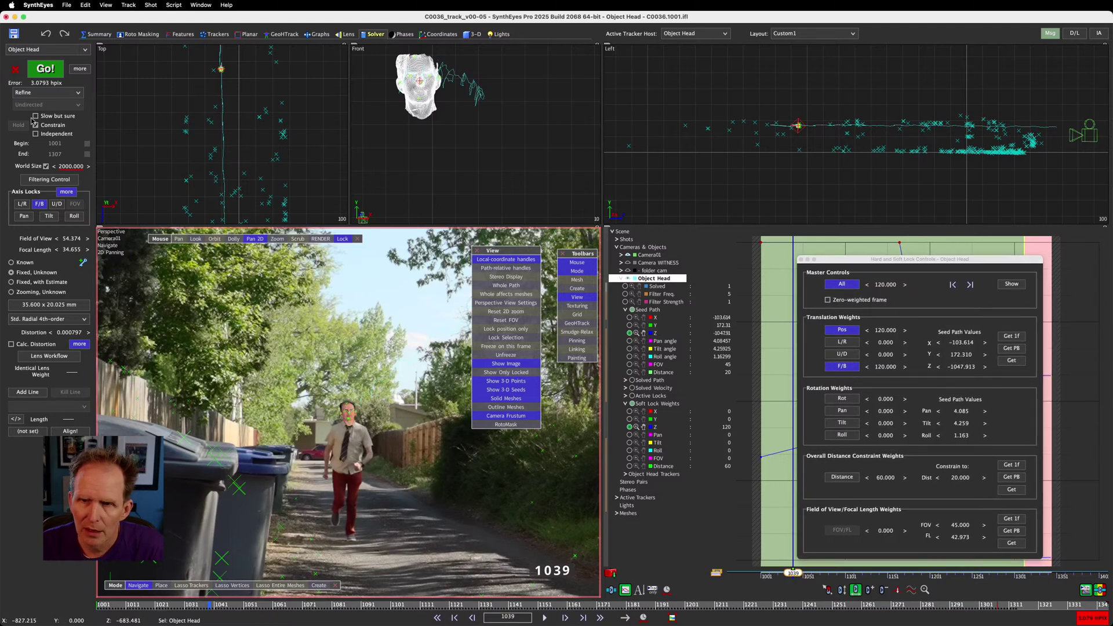
Return to frame 1001, run the refine solve with the F/B lock weights applied, and accept the solve
click(46, 71)
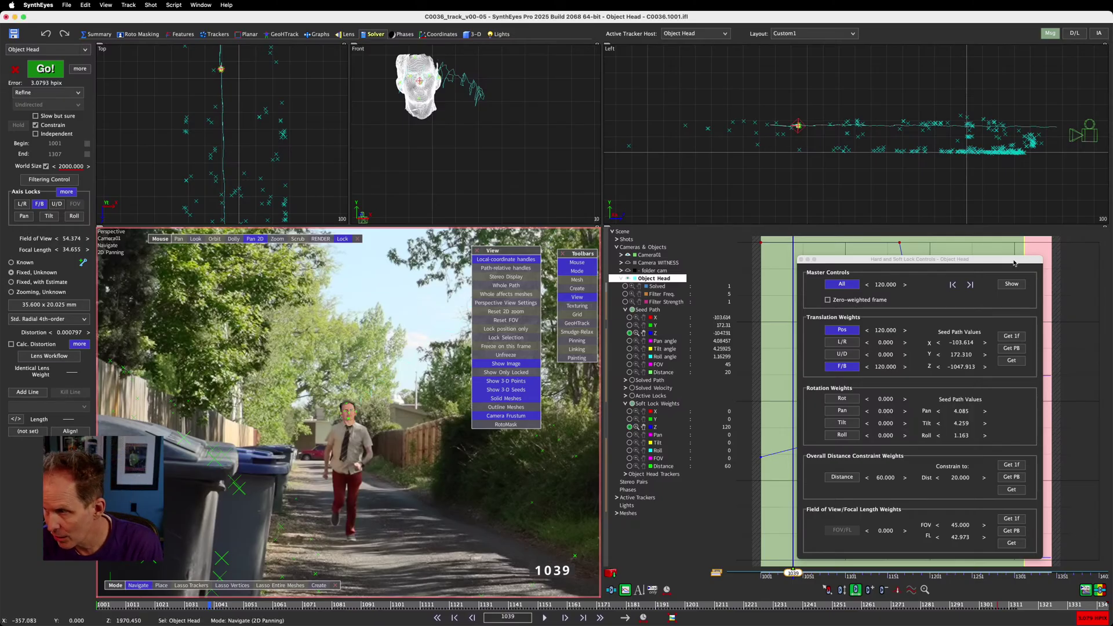
drag(1013, 263, 343, 256)
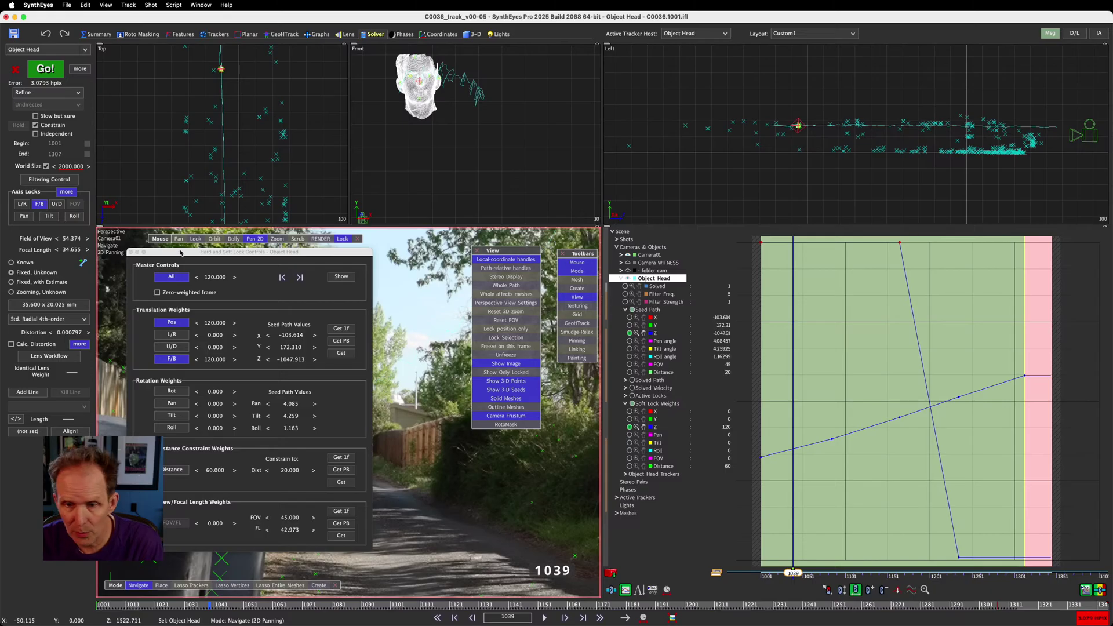
drag(181, 253, 727, 234)
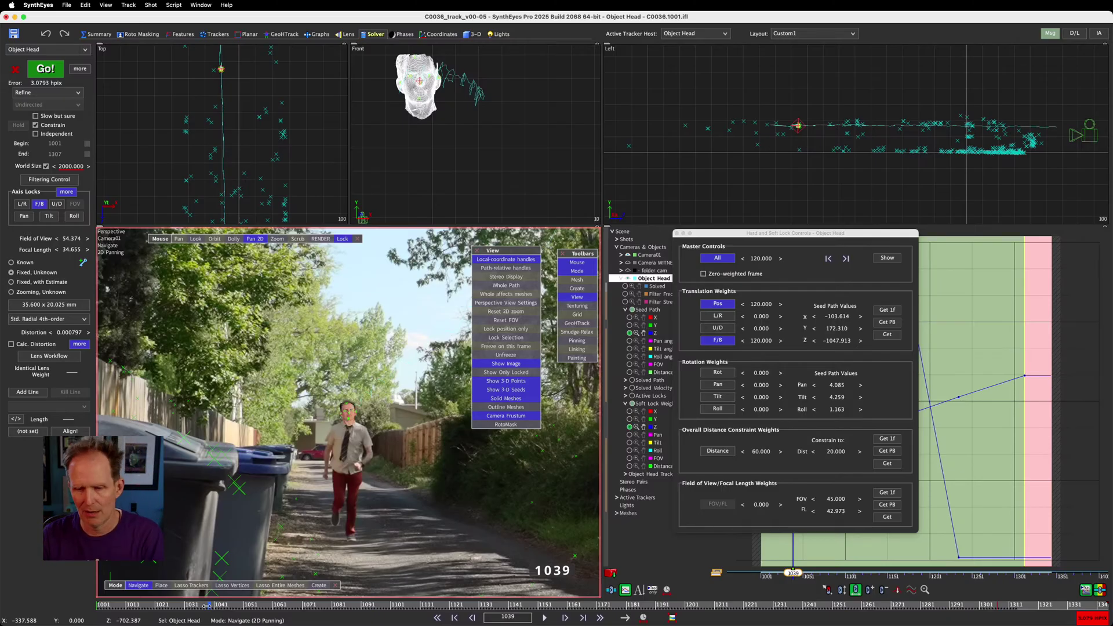
drag(209, 605, 93, 622)
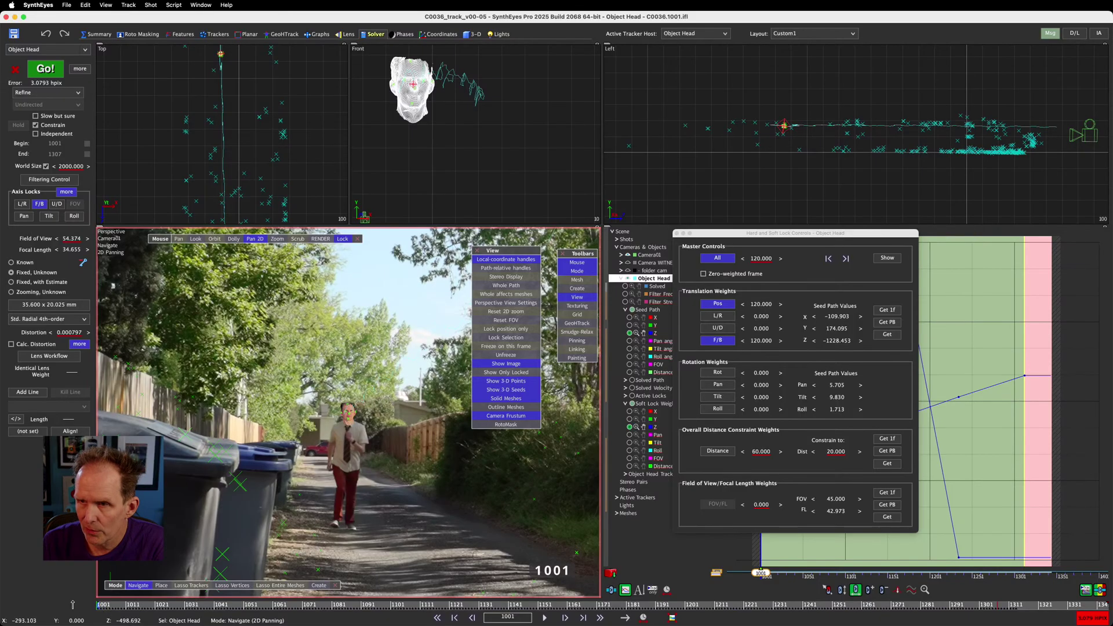
click(44, 69)
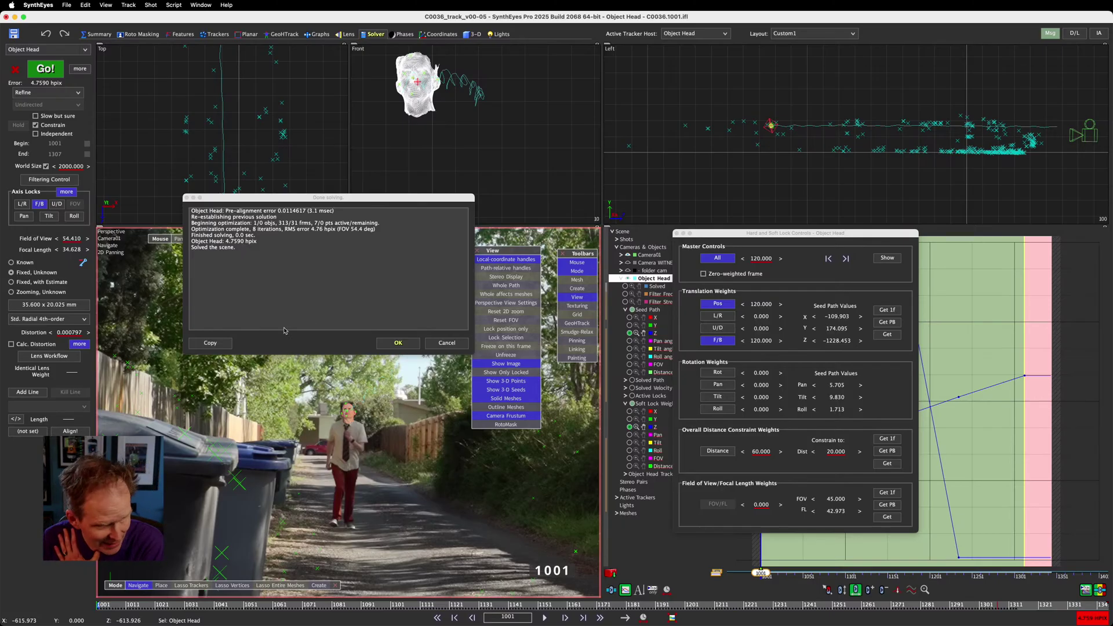
click(397, 343)
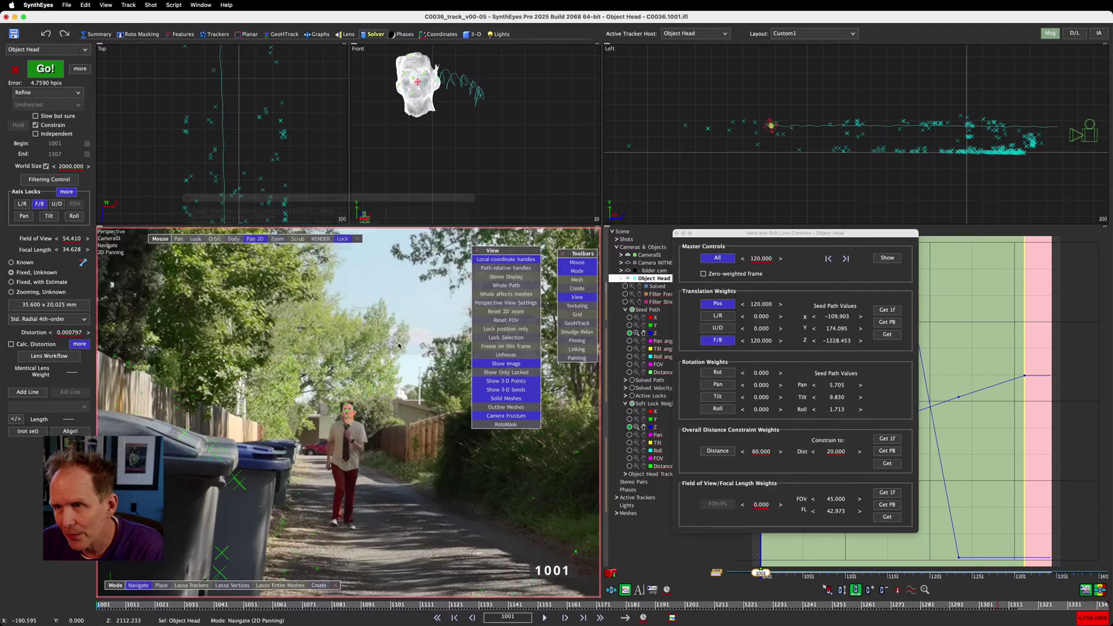
Zoom in on the head in the perspective view and scrub the shot to check the refined track's alignment
scroll(293, 346, up, 5)
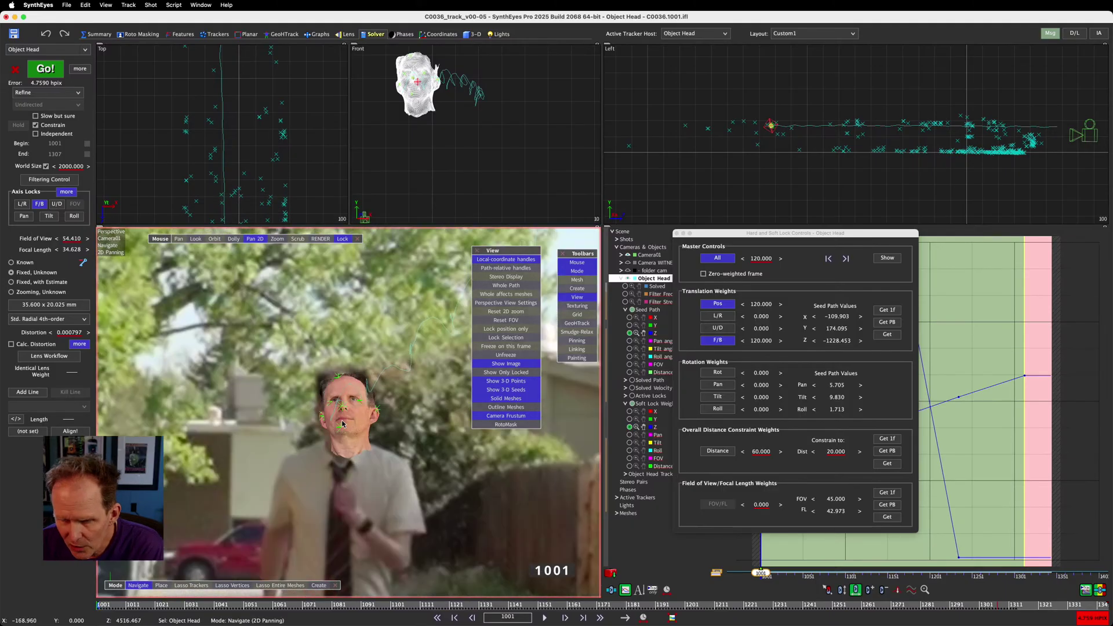
drag(113, 604, 9, 614)
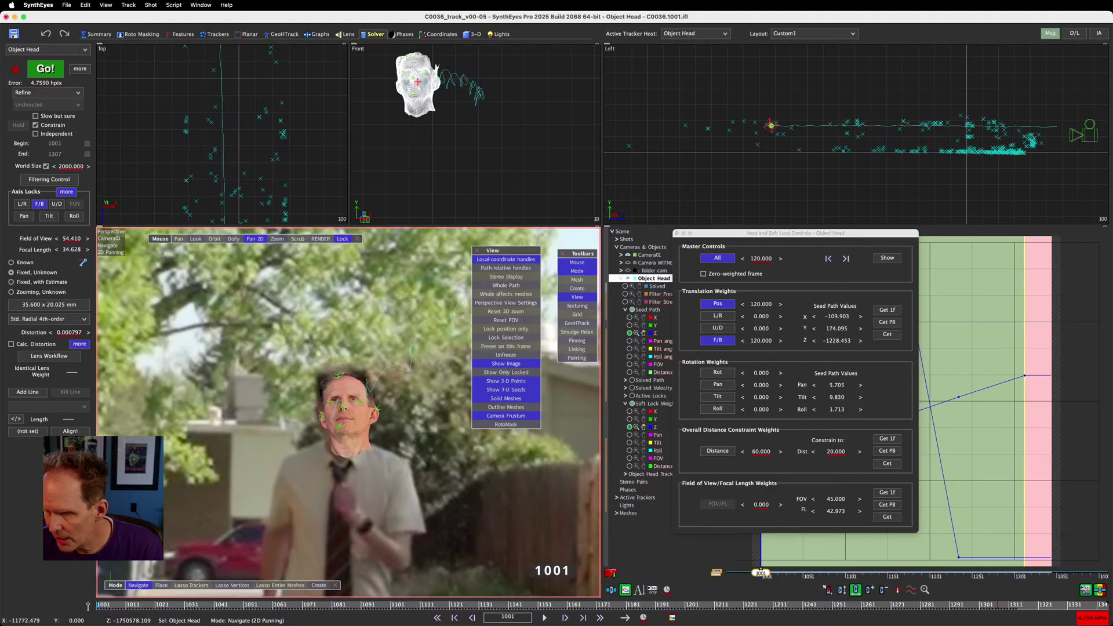
drag(765, 235, 579, 278)
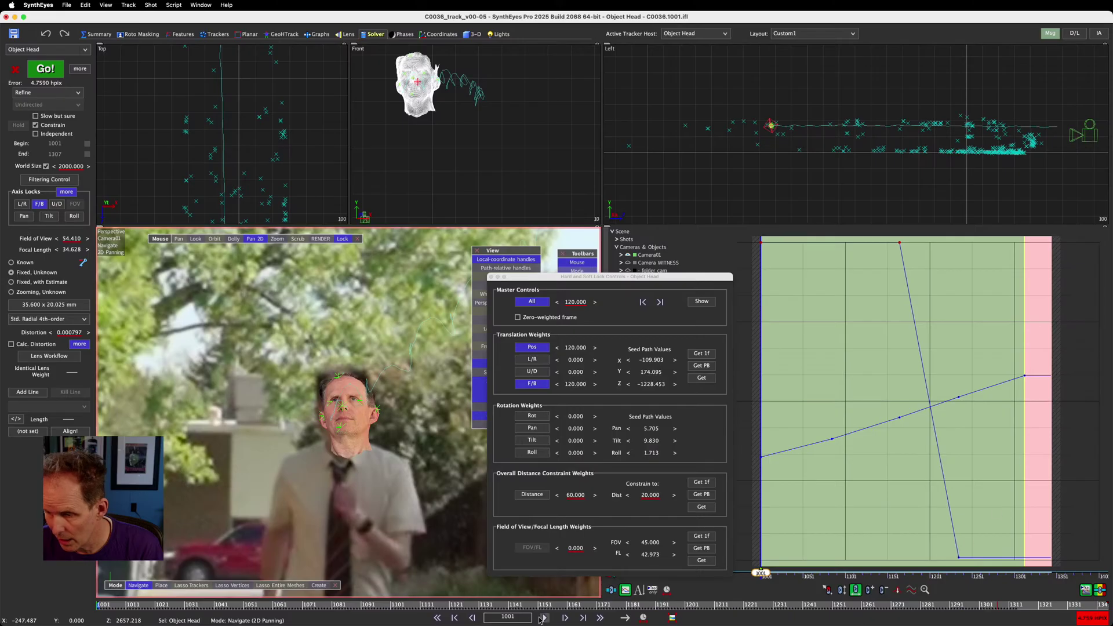
drag(528, 606, 97, 606)
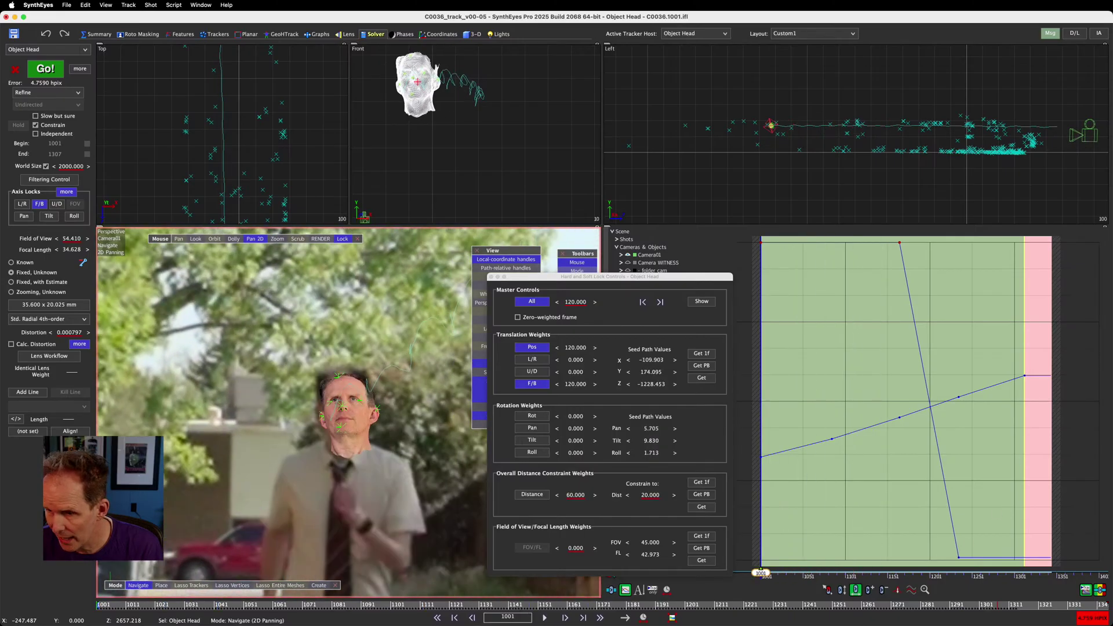
Enable the head object's tilt rotation lock at frame 1001 and release it at frame 1235
click(543, 441)
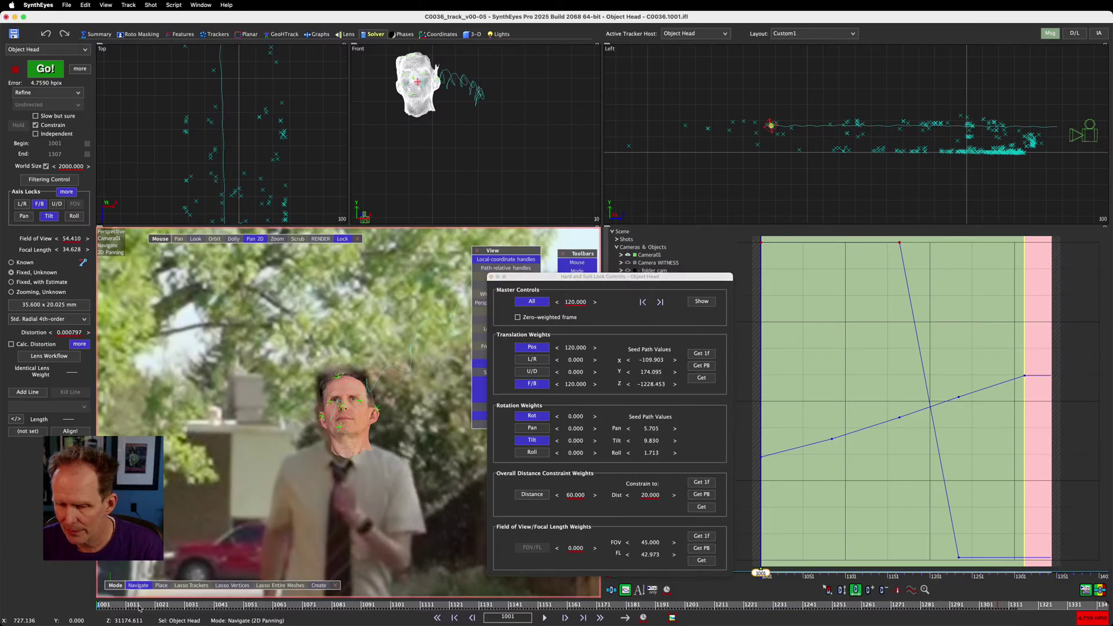
drag(127, 606, 785, 622)
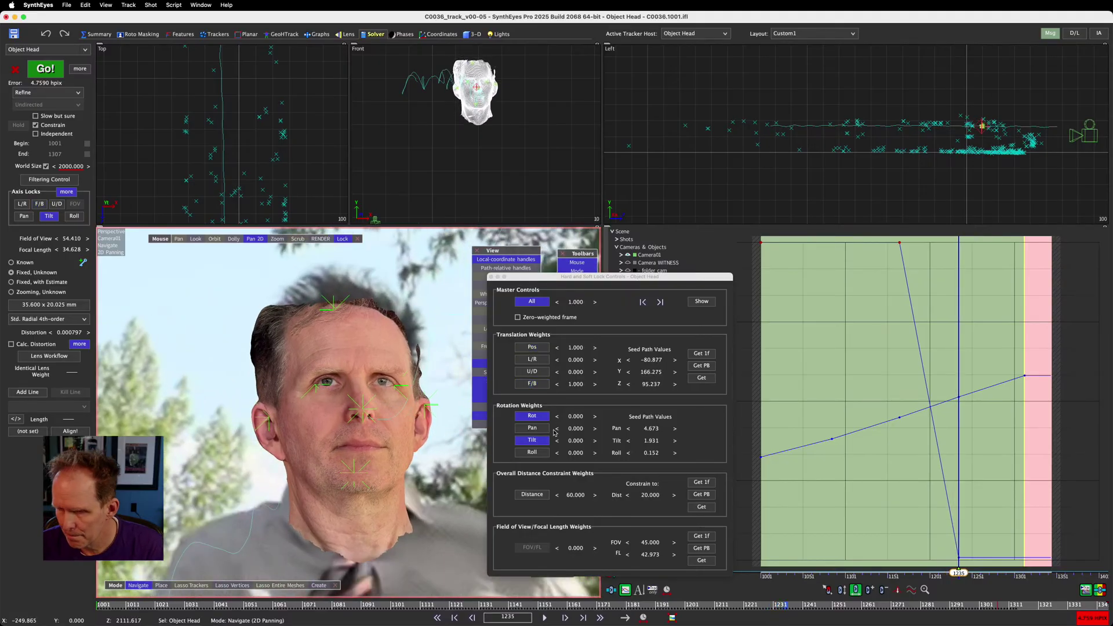
click(570, 485)
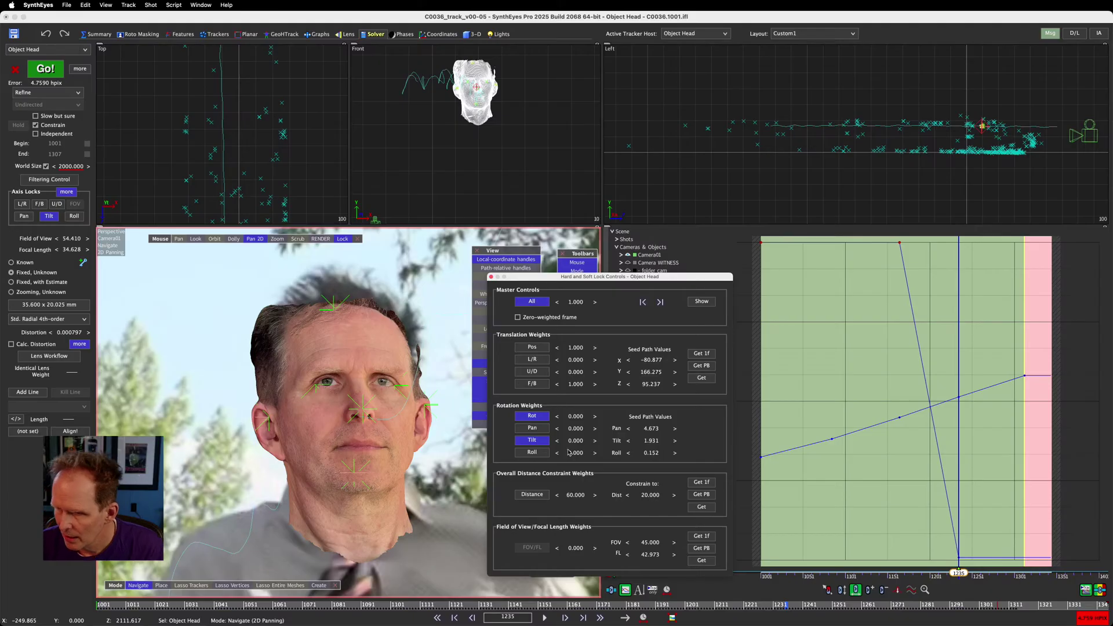
click(537, 441)
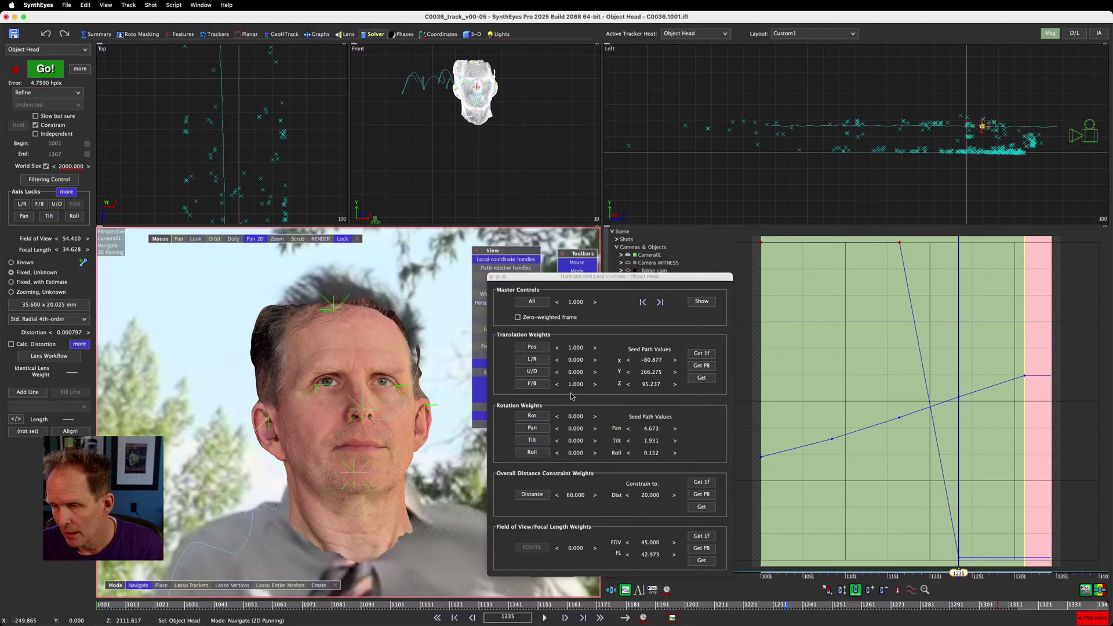
Set the tilt rotation weight to 1 at frame 1235
double_click(573, 441)
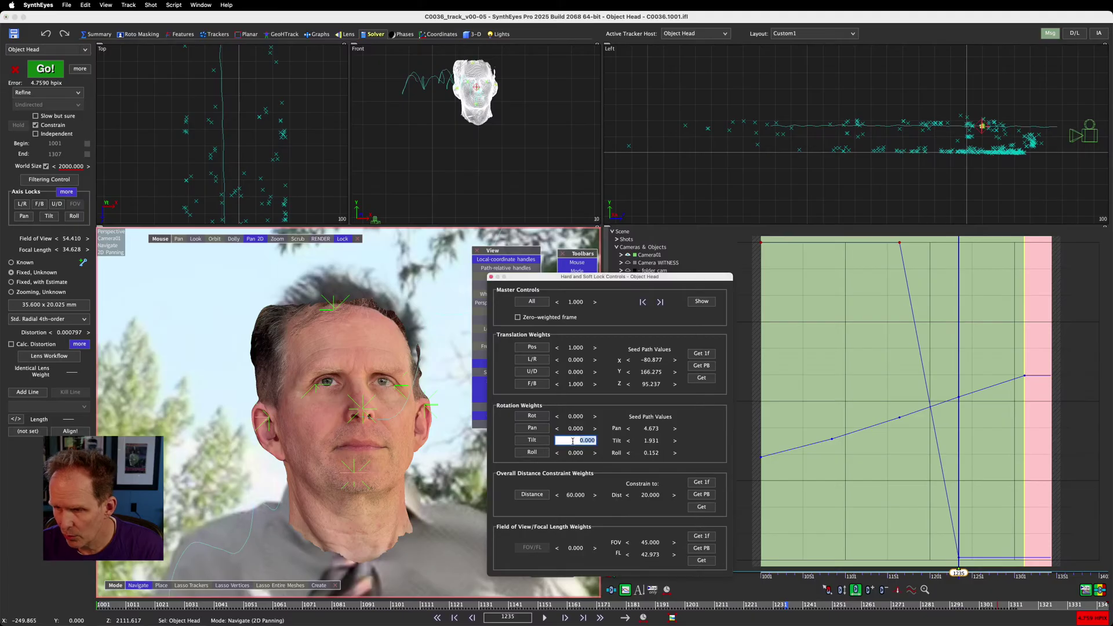
text(1)
key(Return)
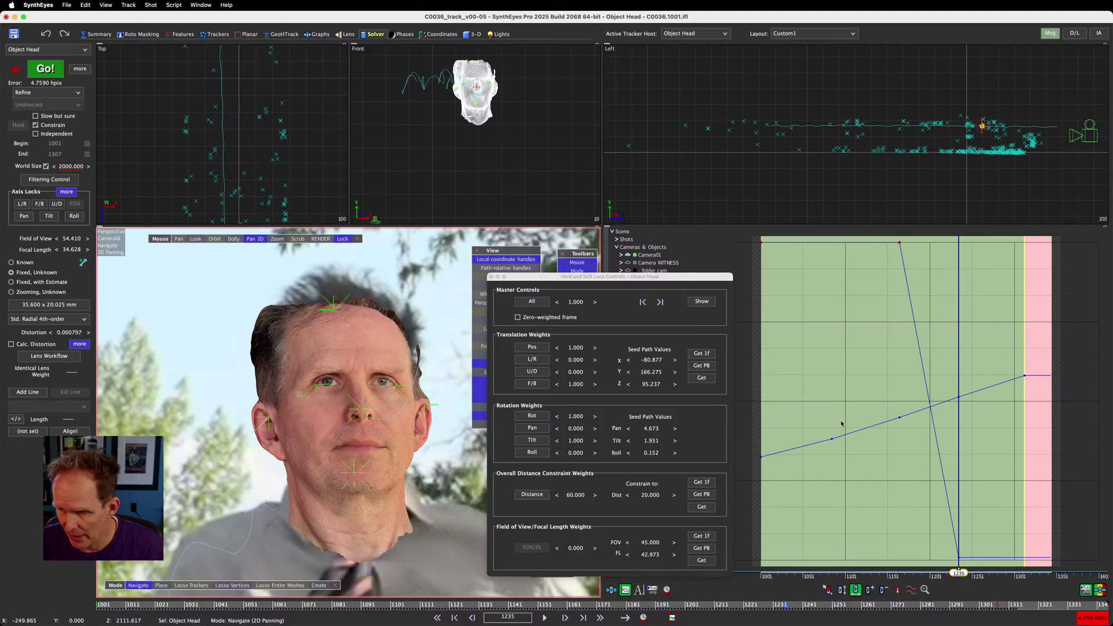
Set the tilt rotation weight to 120 at frame 1165 and re-solve the head object in Refine mode
drag(769, 606, 578, 621)
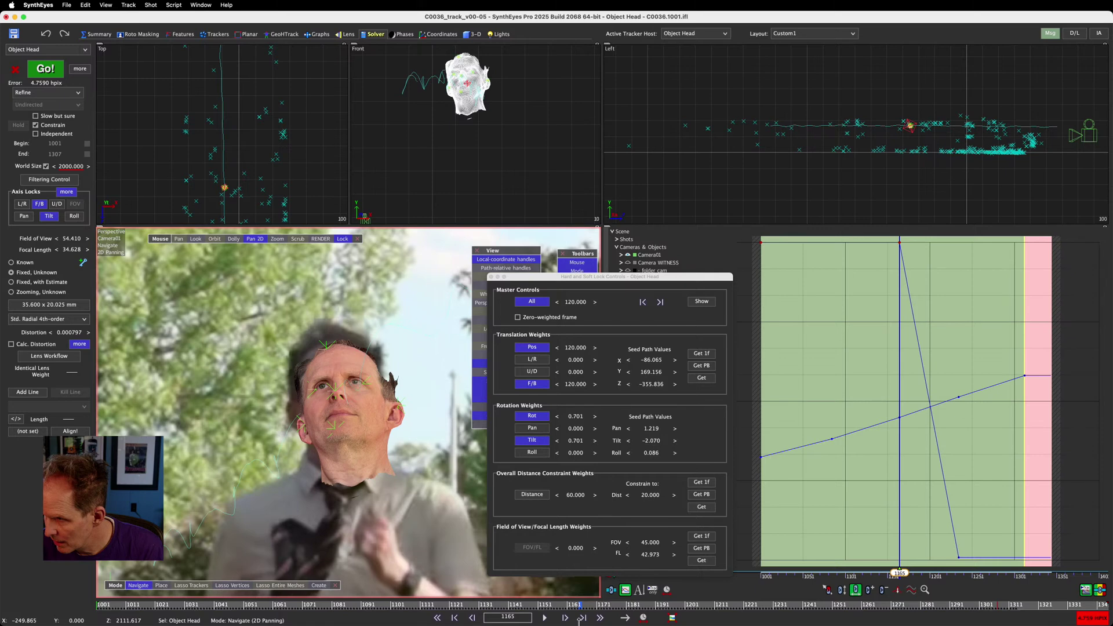
double_click(574, 442)
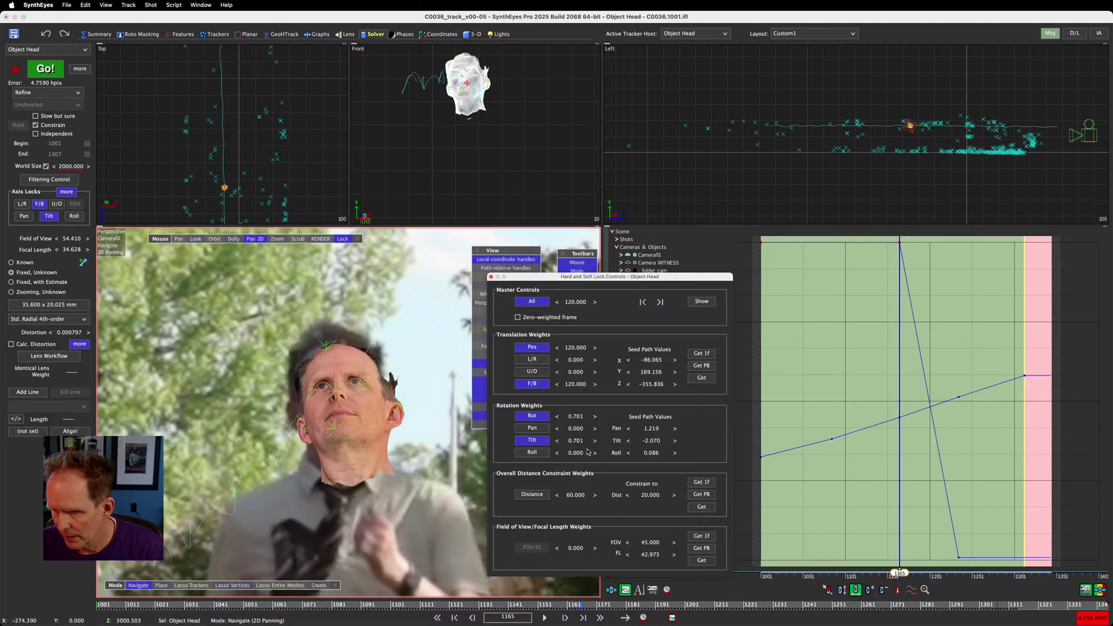
drag(576, 443, 620, 442)
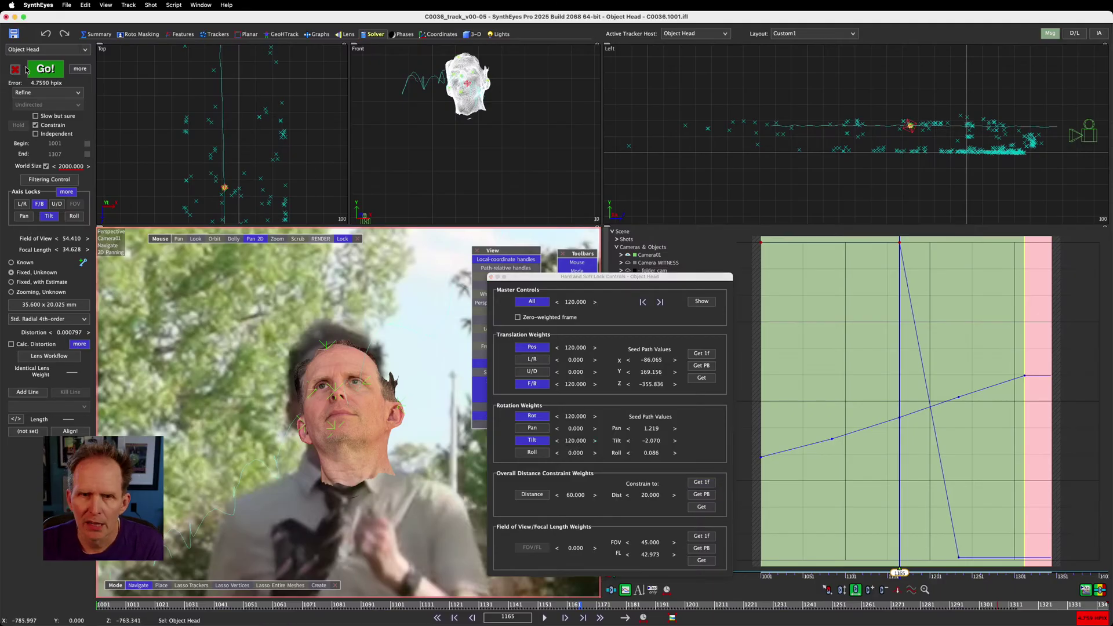
click(43, 71)
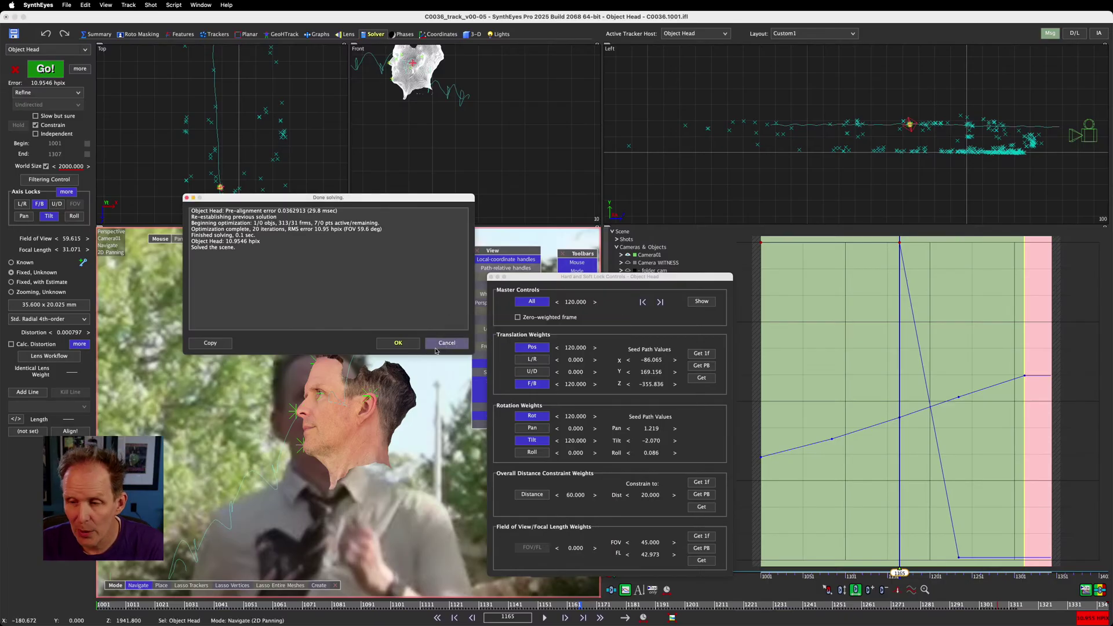
click(404, 349)
Enable the head object's pan rotation lock at frame 1001 and release it at frame 1235
mouse_move(166, 602)
mouse_down()
mouse_move(97, 604)
mouse_move(343, 619)
mouse_move(46, 613)
mouse_move(607, 620)
mouse_move(87, 615)
mouse_move(347, 605)
mouse_move(96, 606)
mouse_up()
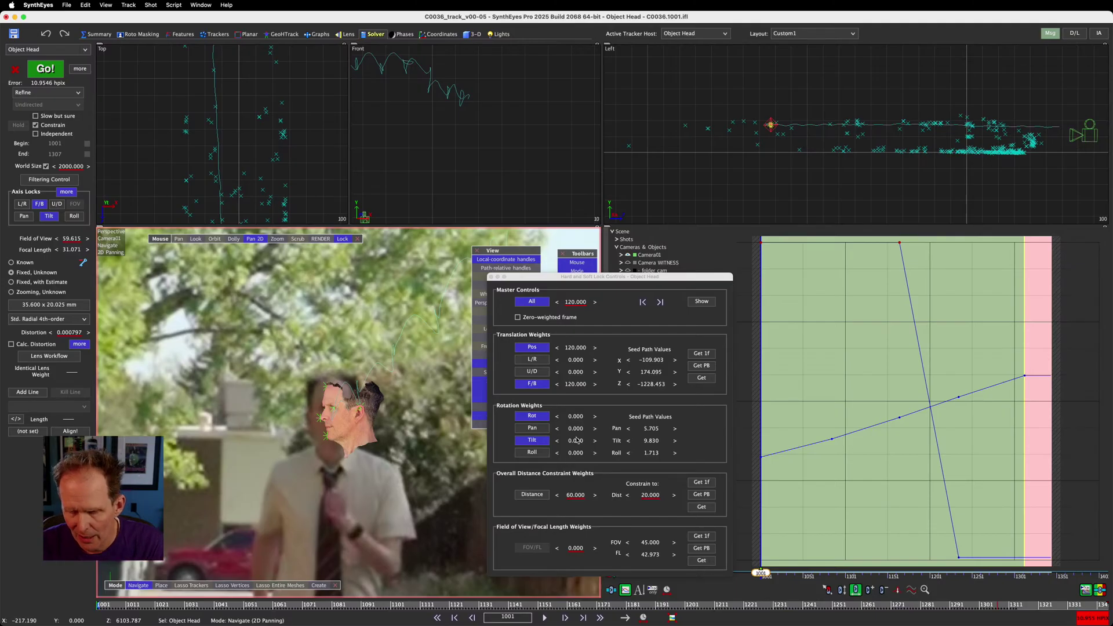
click(532, 428)
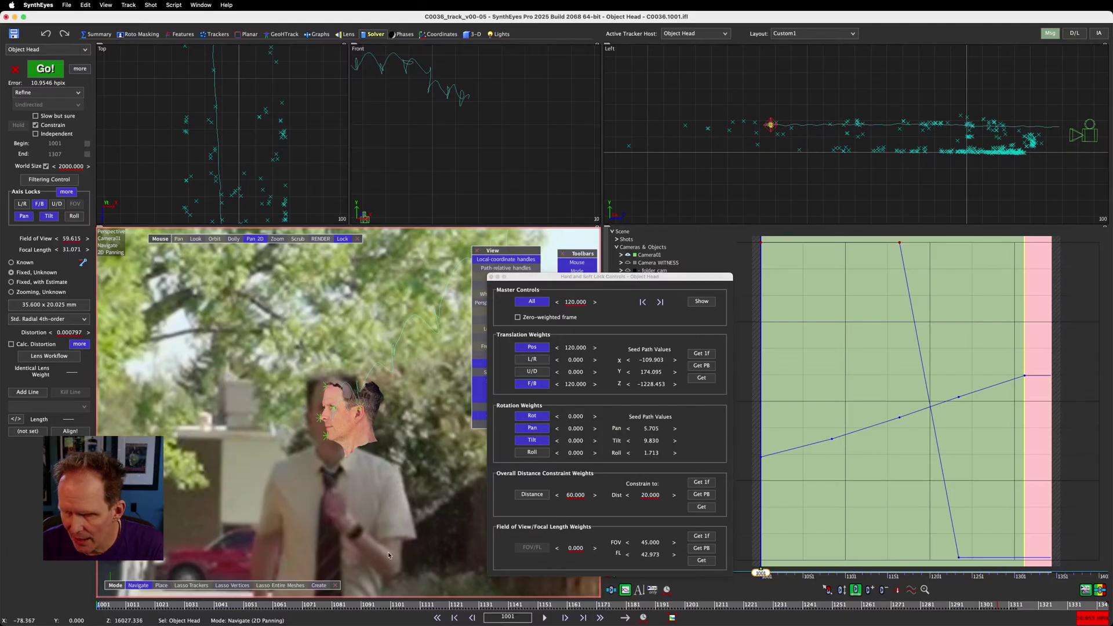
drag(125, 606, 590, 607)
drag(590, 607, 580, 607)
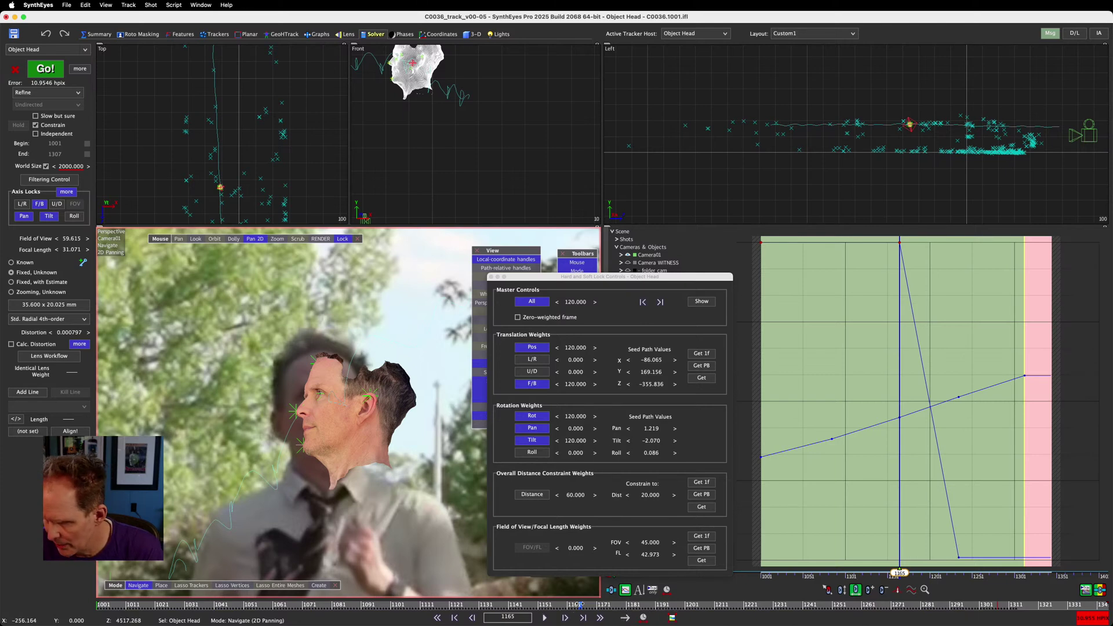
drag(580, 604, 785, 603)
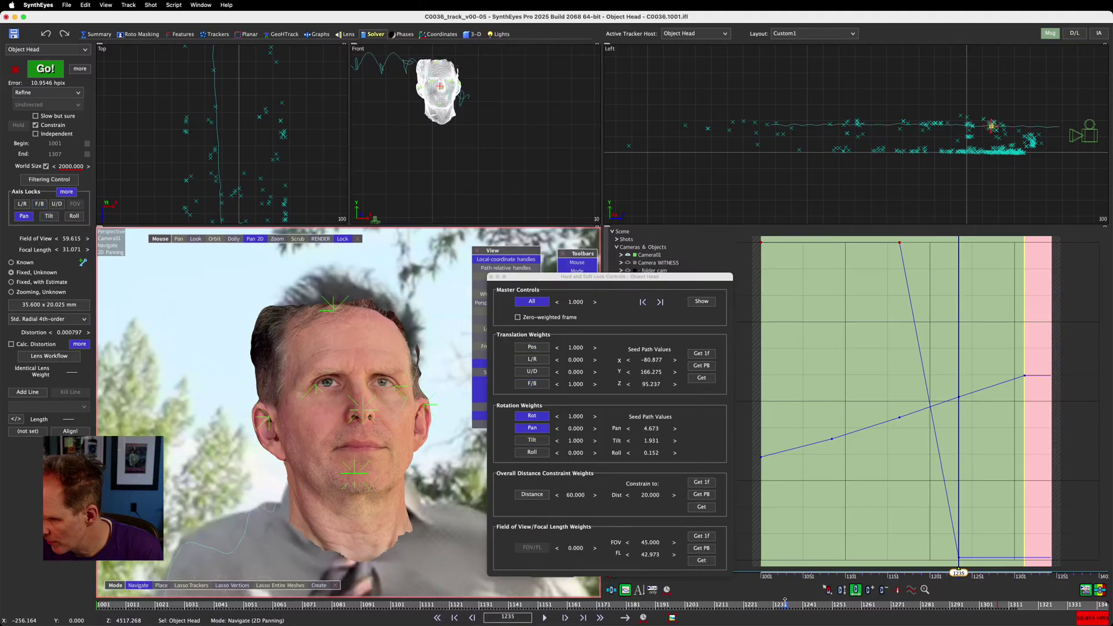
click(545, 432)
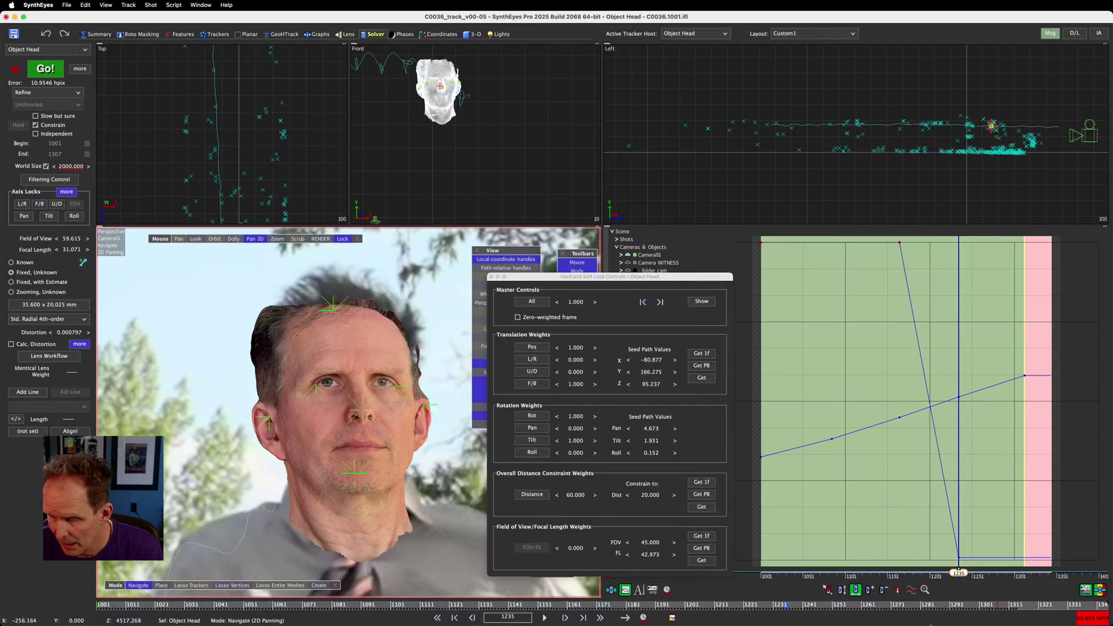
Set the pan rotation weight to 1 at frame 1235
double_click(576, 429)
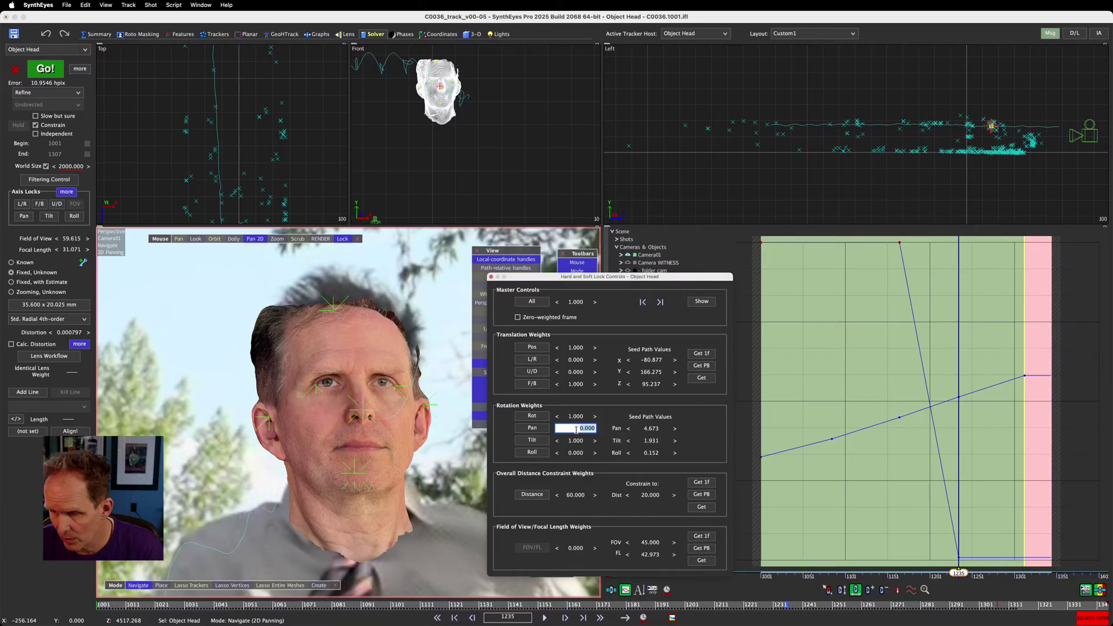
text(1)
key(Return)
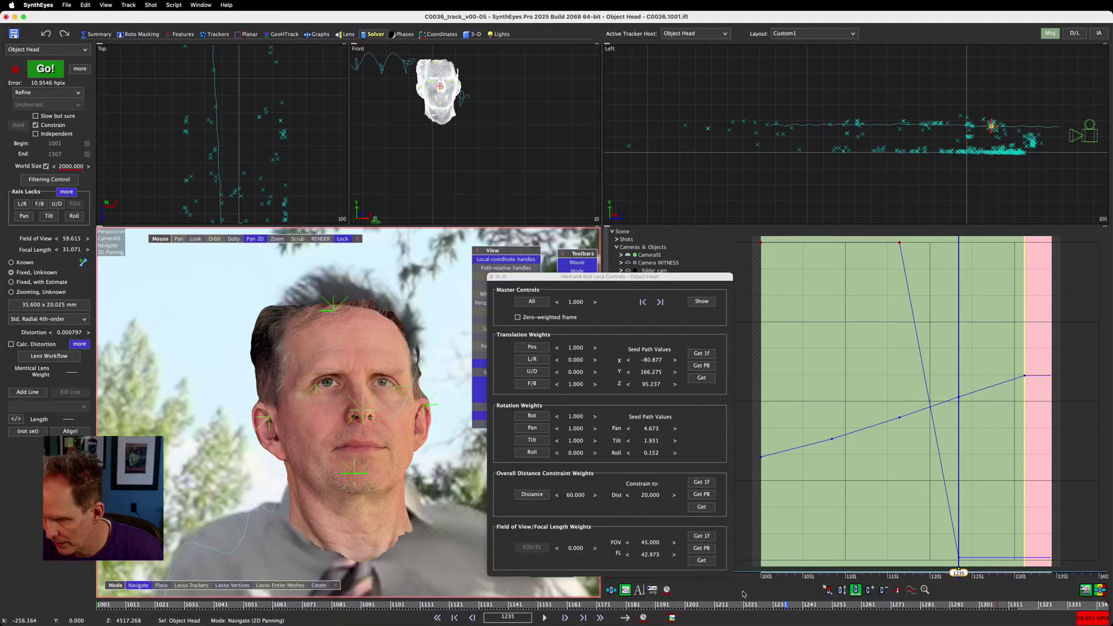
Set the pan rotation weight to 120 at frame 1165 and re-solve the head object in Refine mode
drag(785, 606, 582, 608)
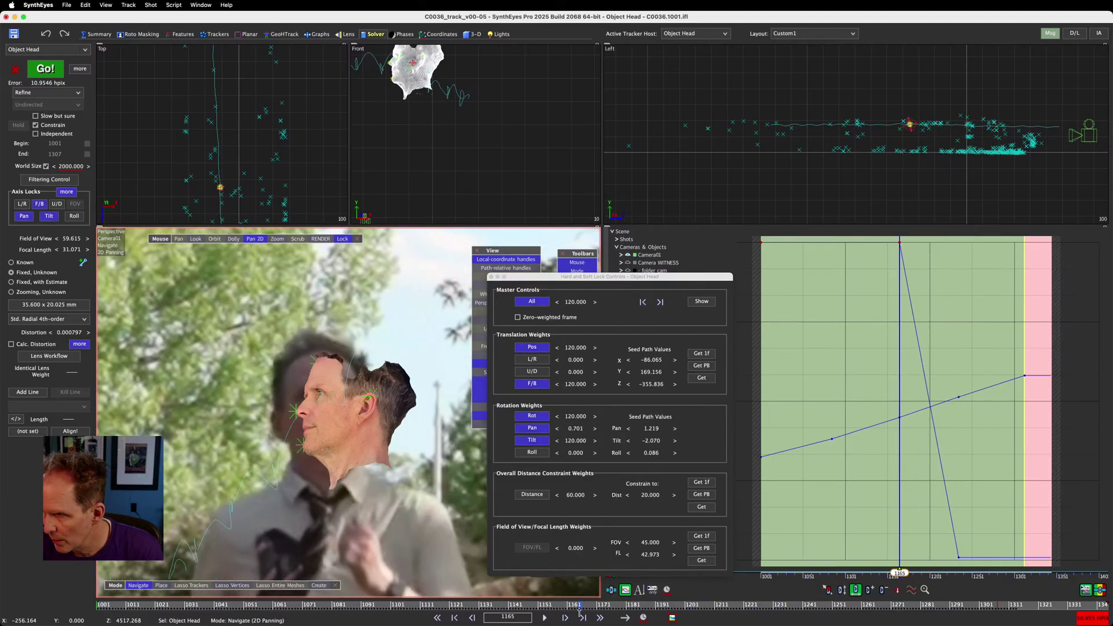
double_click(575, 428)
text(120)
key(Return)
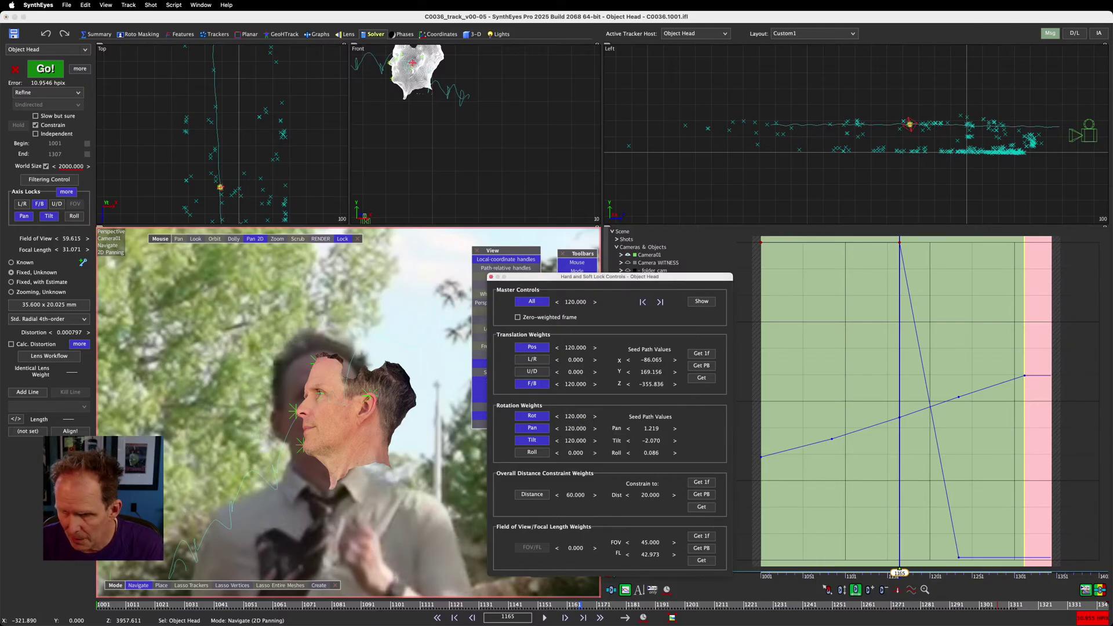
click(52, 70)
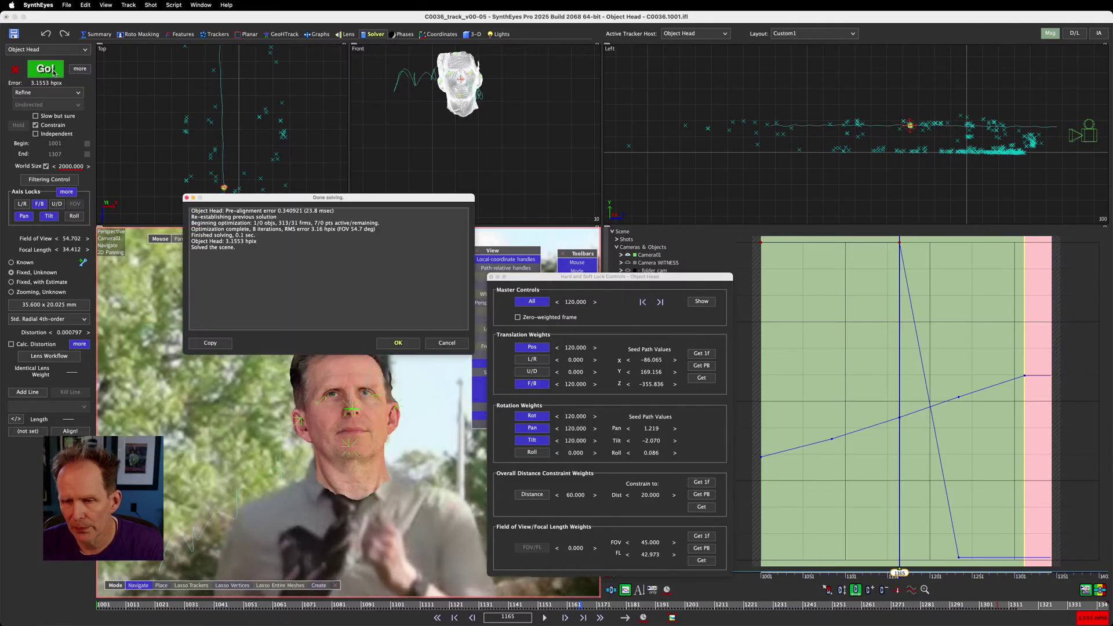
click(398, 342)
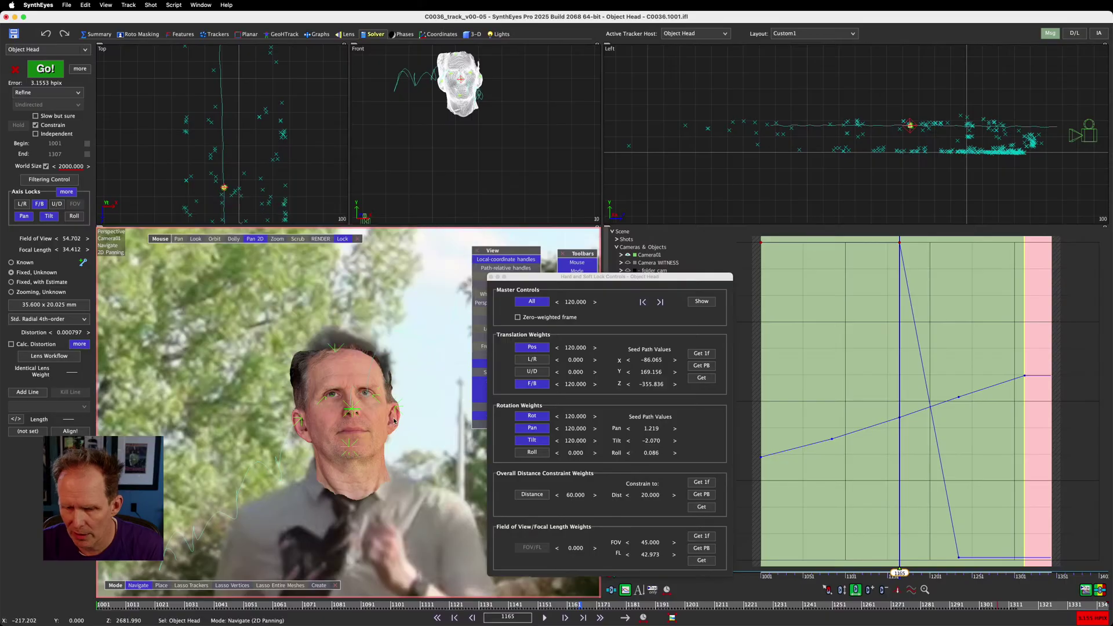
Return to frame 1001 and examine the solved head path in the top and side views
click(571, 618)
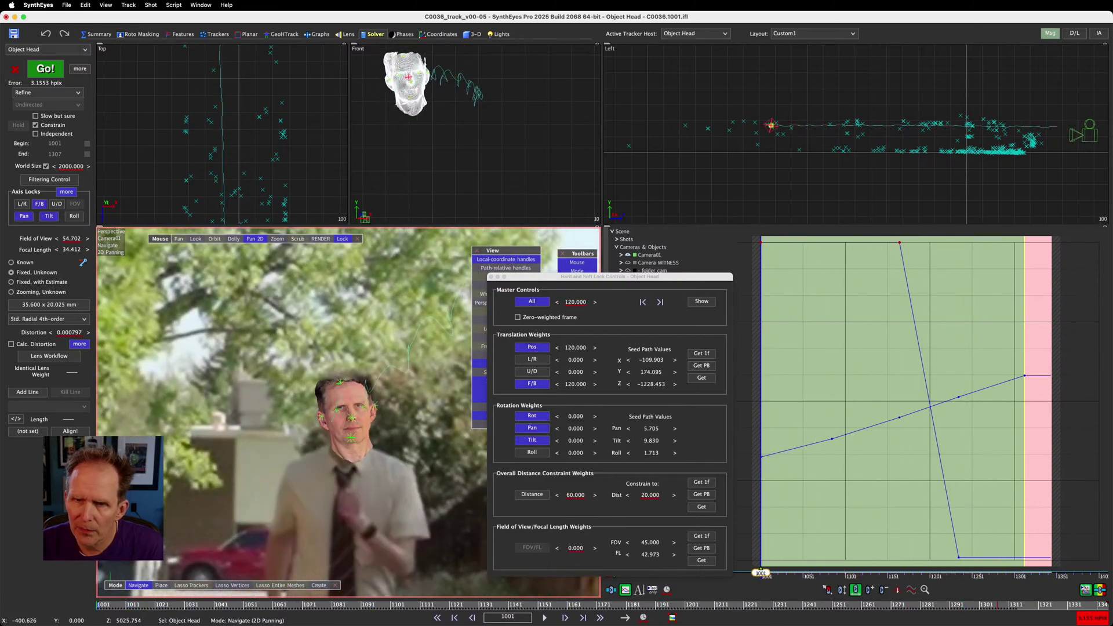
scroll(273, 78, down, 5)
middle_drag(273, 77, 278, 105)
scroll(265, 87, up, 5)
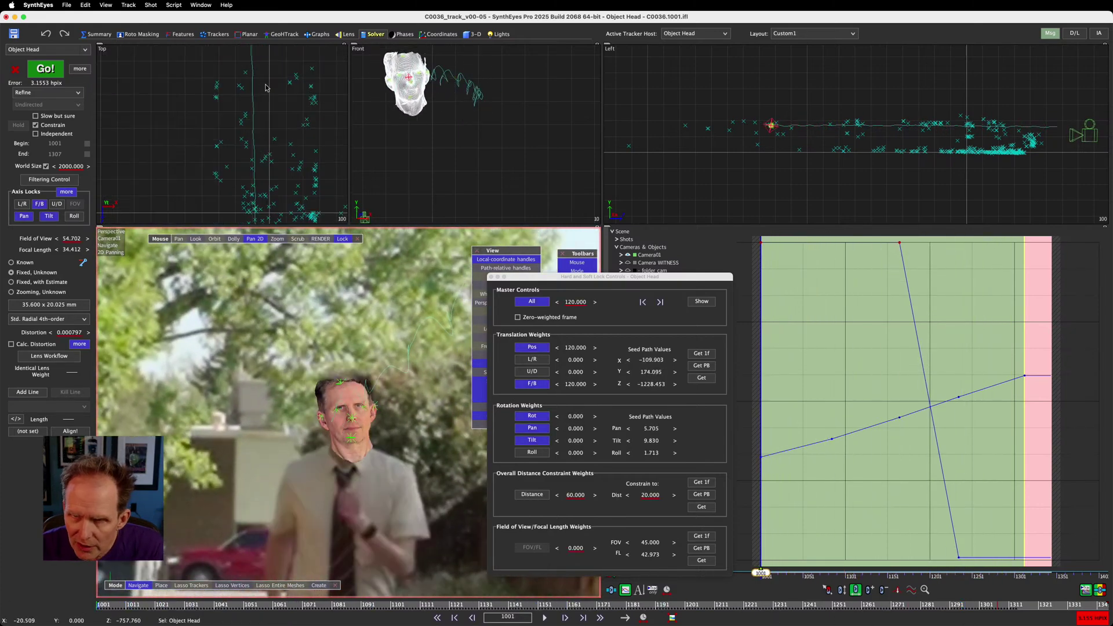
scroll(255, 75, up, 4)
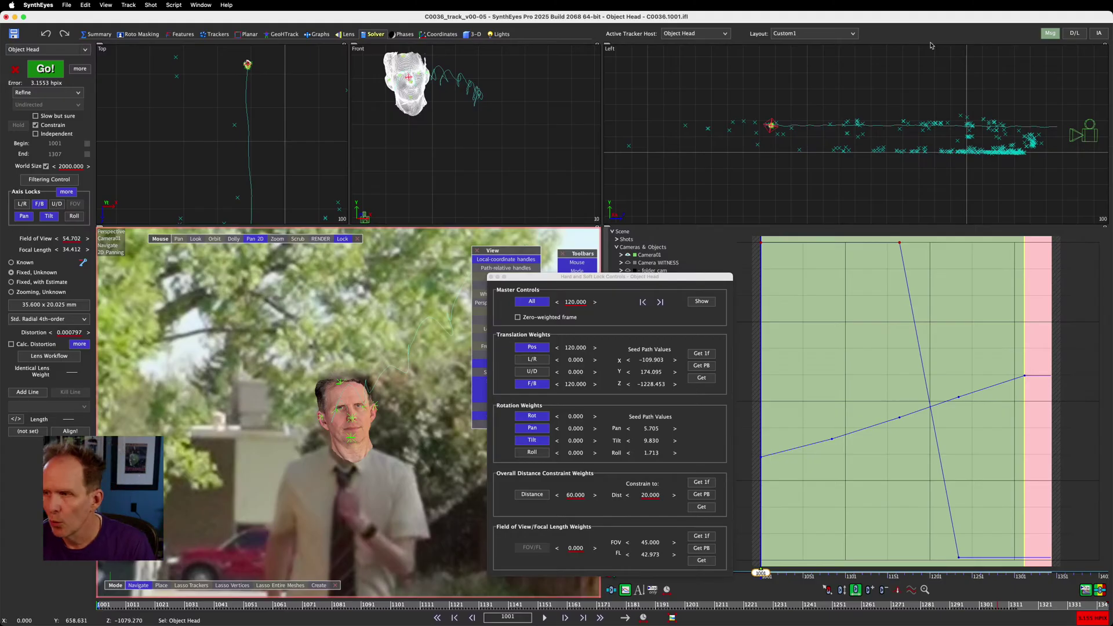
scroll(869, 151, up, 5)
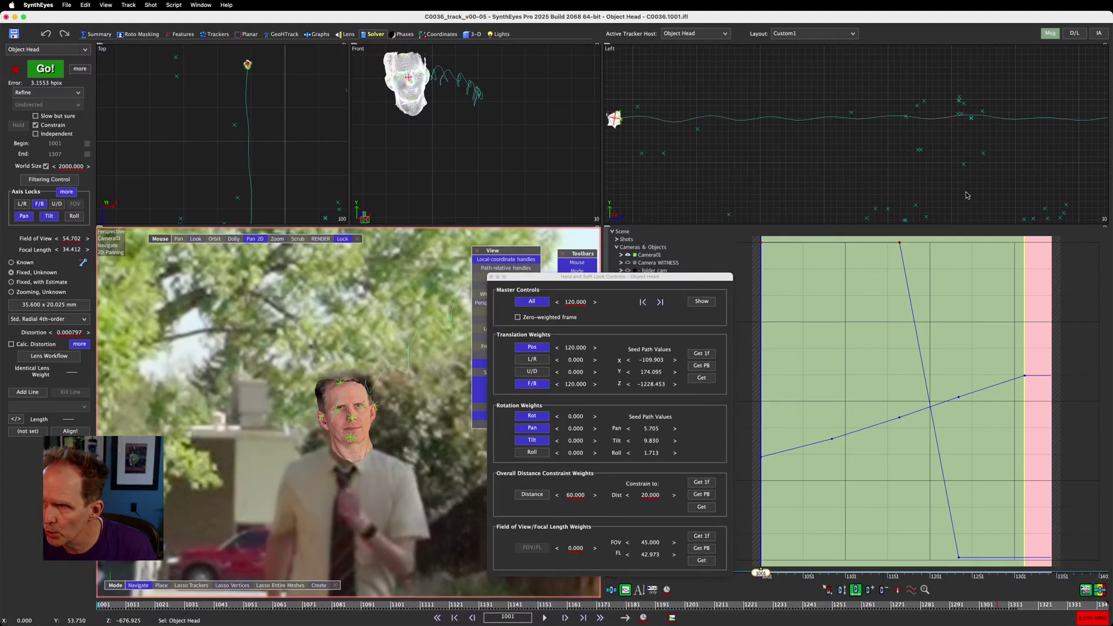
middle_drag(955, 176, 400, 177)
middle_drag(818, 143, 898, 133)
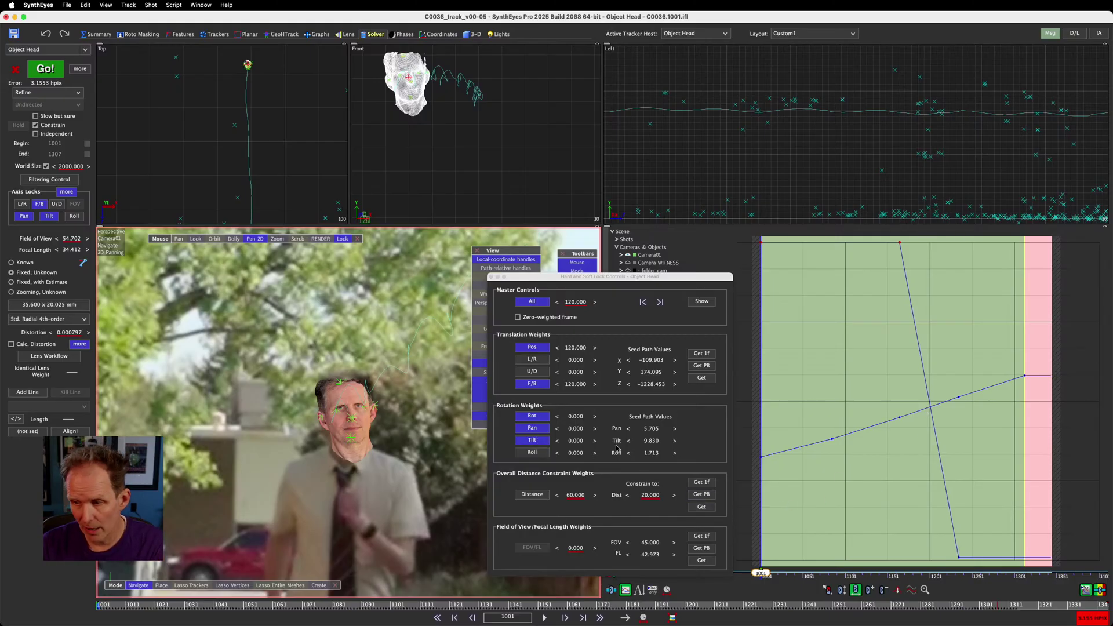
click(534, 436)
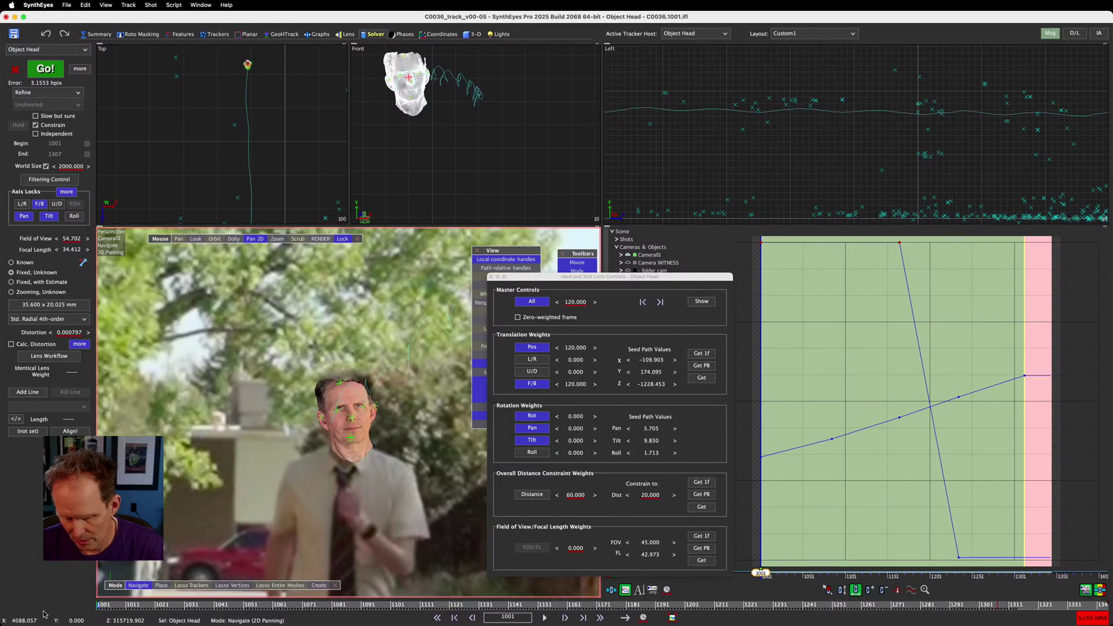
Step through frames 1001 to 1034 to examine the head's alignment and how the pan and tilt weights ramp
key(Right)
key(Right)
key(Right)
key(Right)
key(Right)
key(Right)
key(Right)
key(Right)
key(Right)
key(Right)
key(Right)
key(Right)
key(Right)
key(Right)
key(Right)
key(Right)
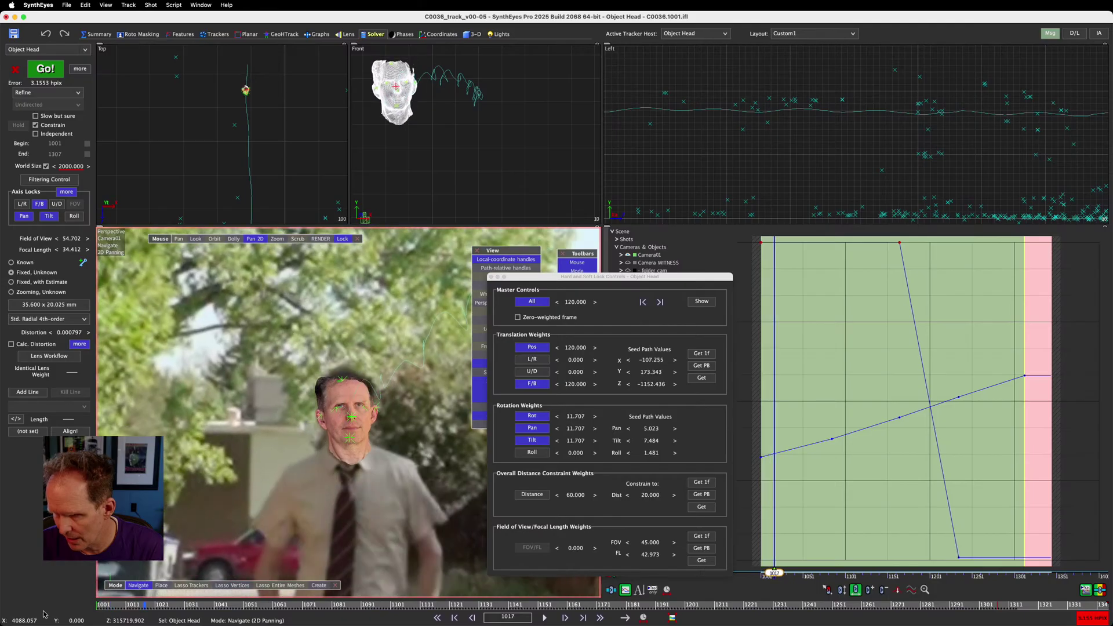
key(Right)
key(Right)
key(Right)
key(Right)
key(Right)
key(Right)
key(Right)
key(Right)
key(Right)
key(Right)
key(Right)
key(Right)
key(Right)
key(Right)
key(Right)
key(Right)
key(Right)
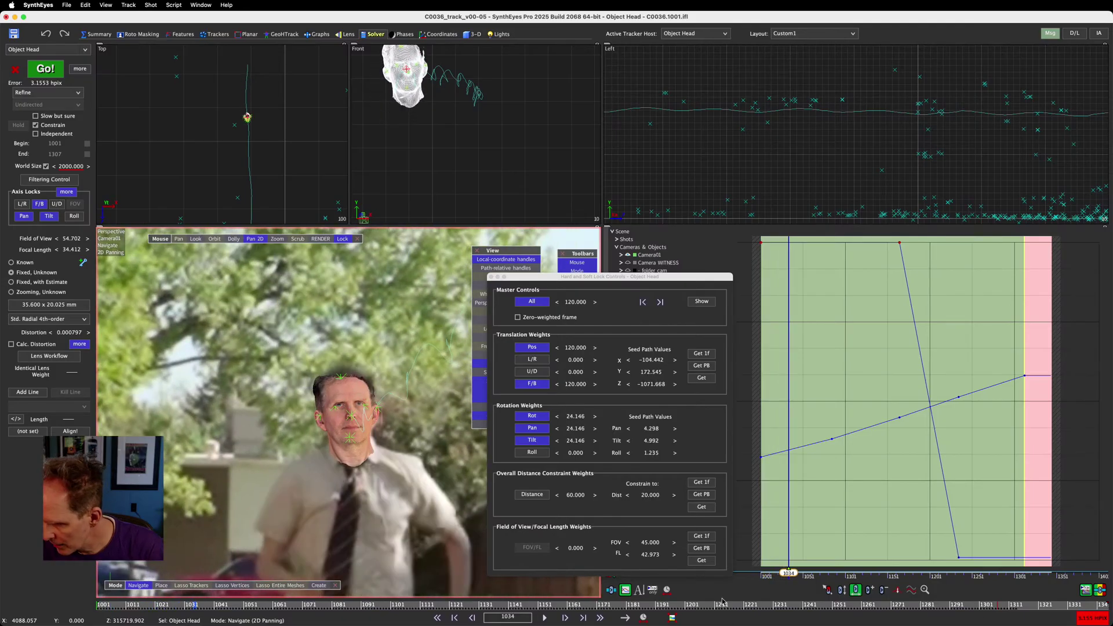
Set both the pan and tilt rotation weights to 120 at frame 1001
drag(200, 605, 41, 609)
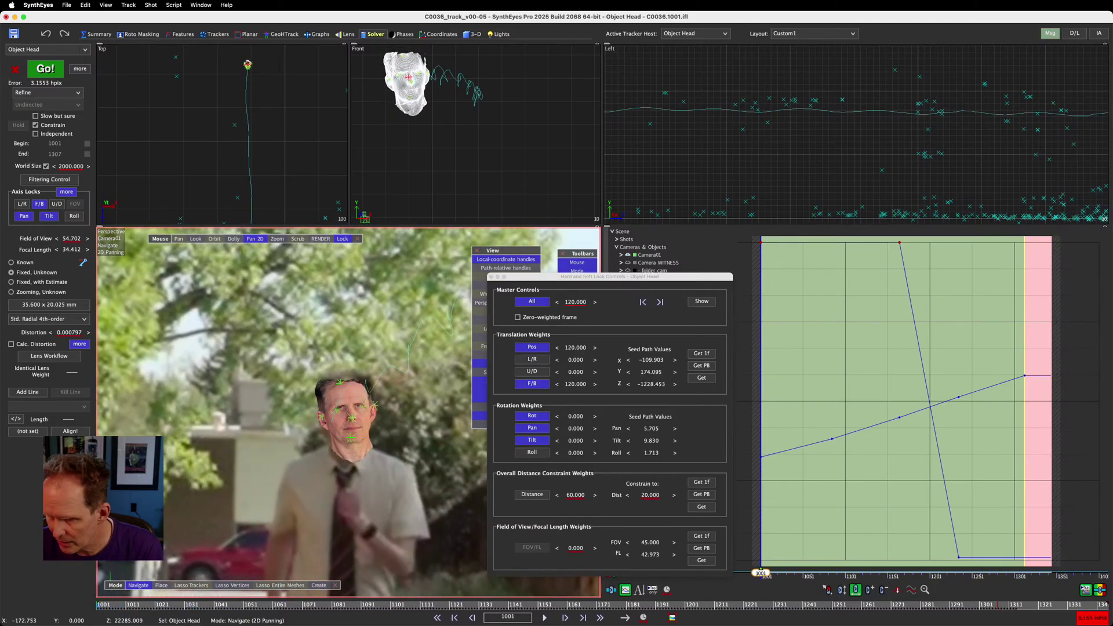
click(573, 429)
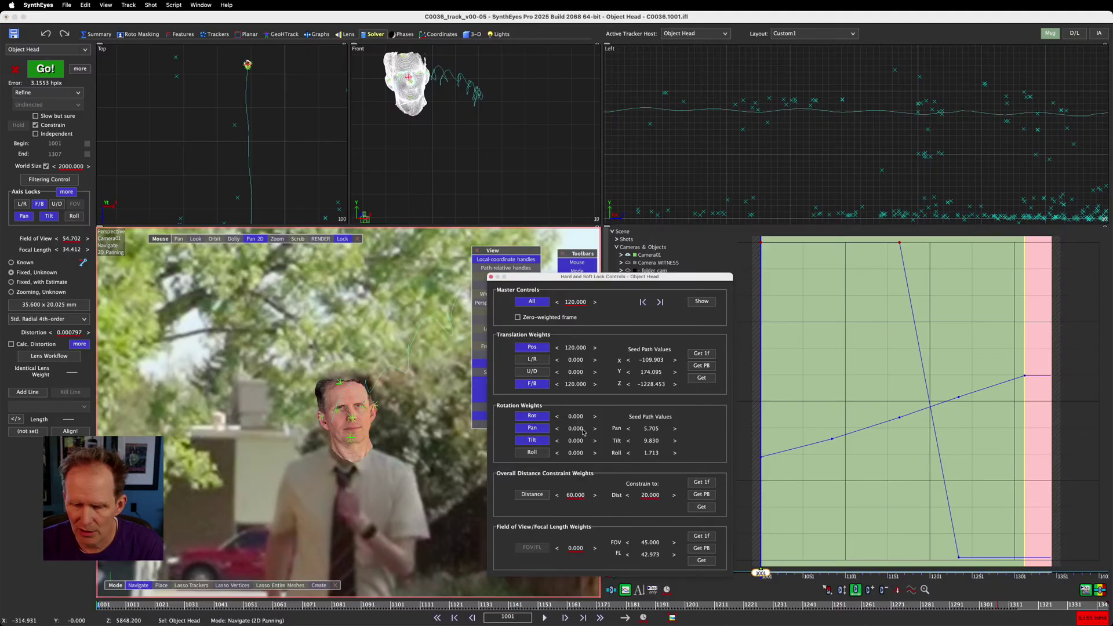
double_click(573, 429)
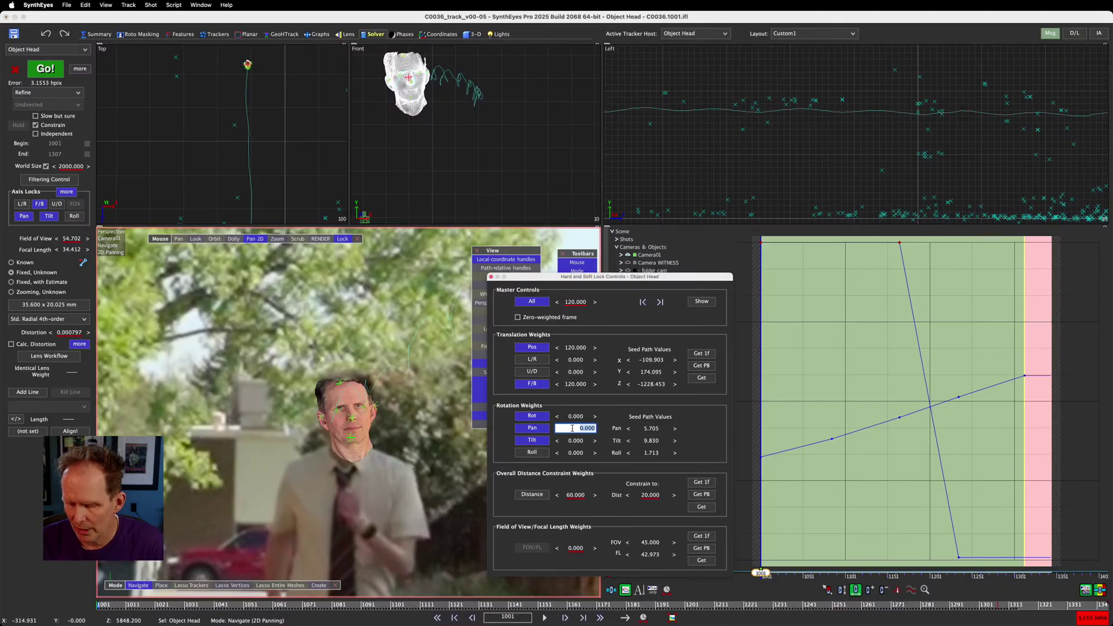
text(120)
key(Tab)
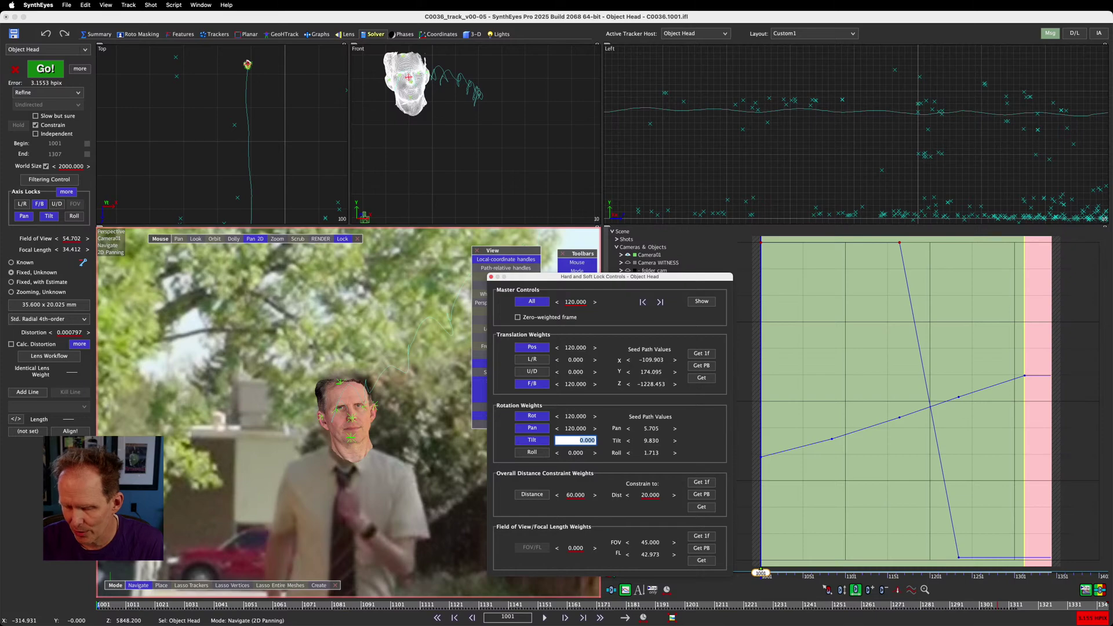
text(120)
key(Return)
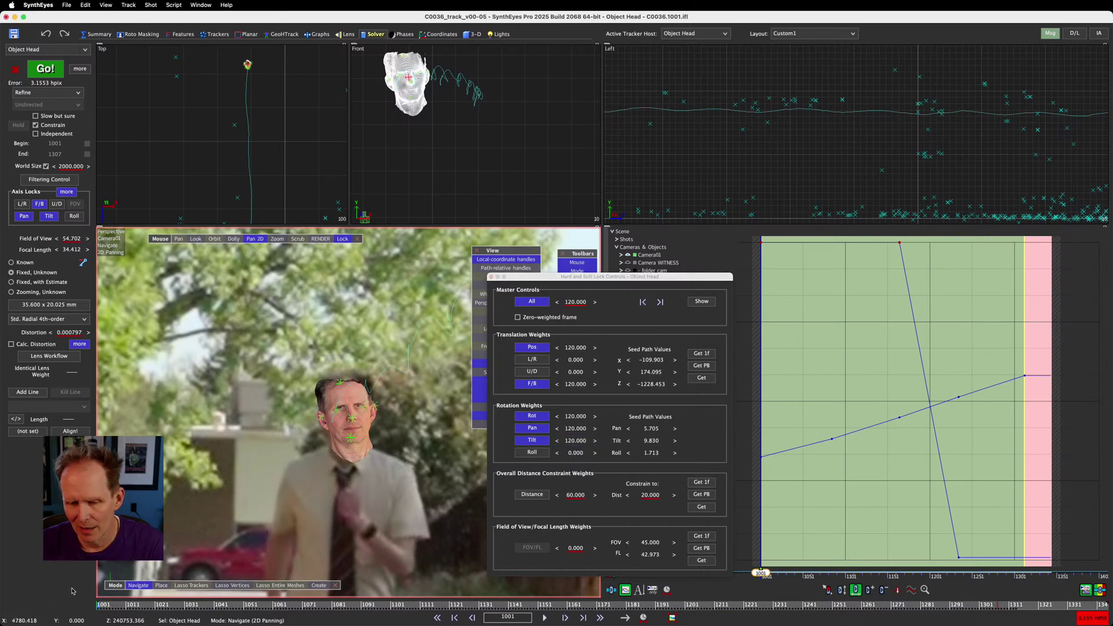
mouse_move(108, 606)
mouse_down()
mouse_move(375, 620)
mouse_move(879, 618)
mouse_move(97, 614)
mouse_up()
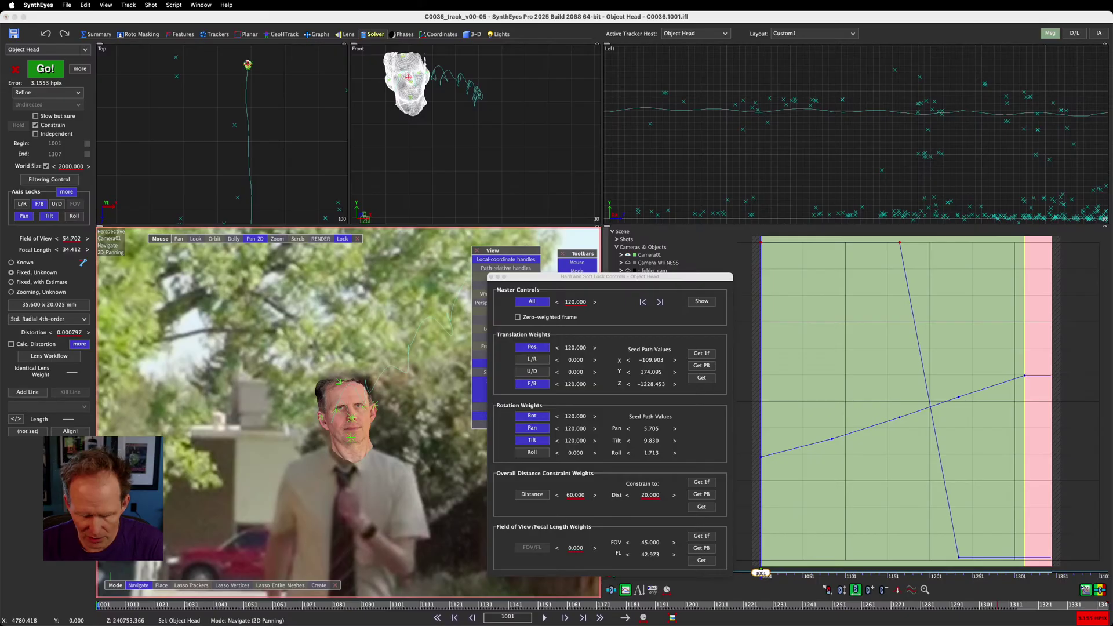
Re-solve the head object in Refine mode with the current rotation weights and examine its alignment around frame 1001
key(shift+g)
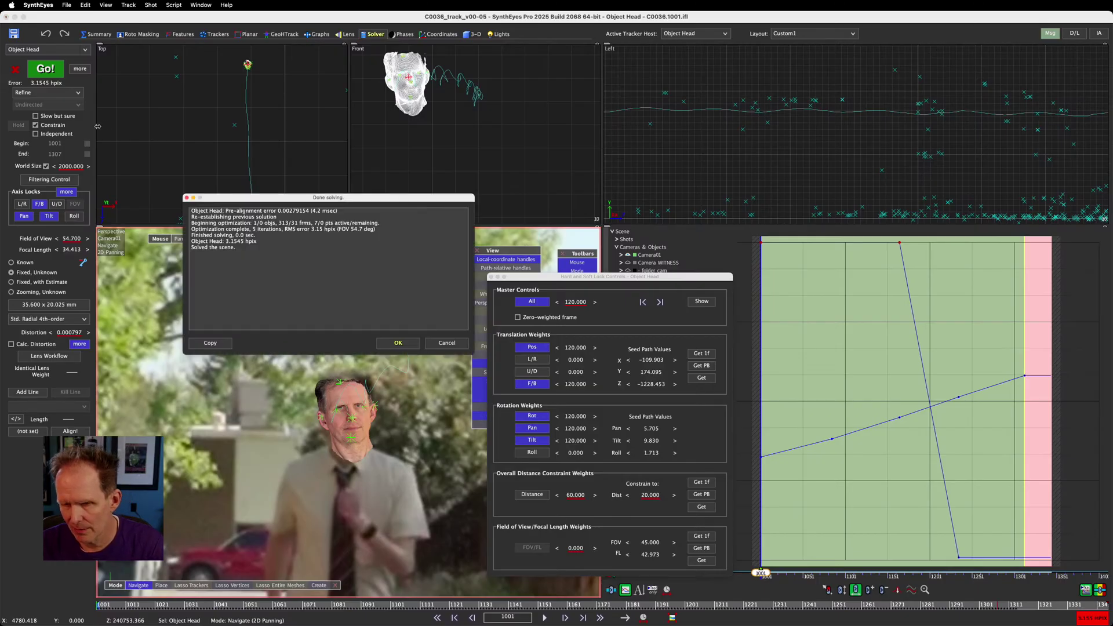
click(398, 343)
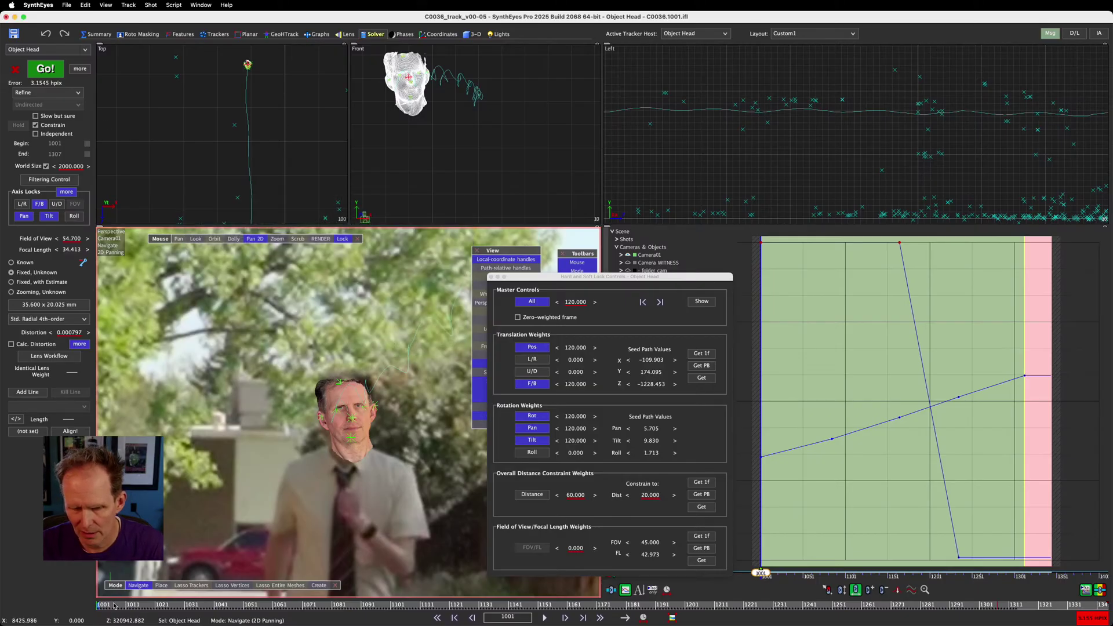
mouse_move(103, 607)
mouse_down()
mouse_move(1105, 610)
mouse_move(103, 609)
mouse_up()
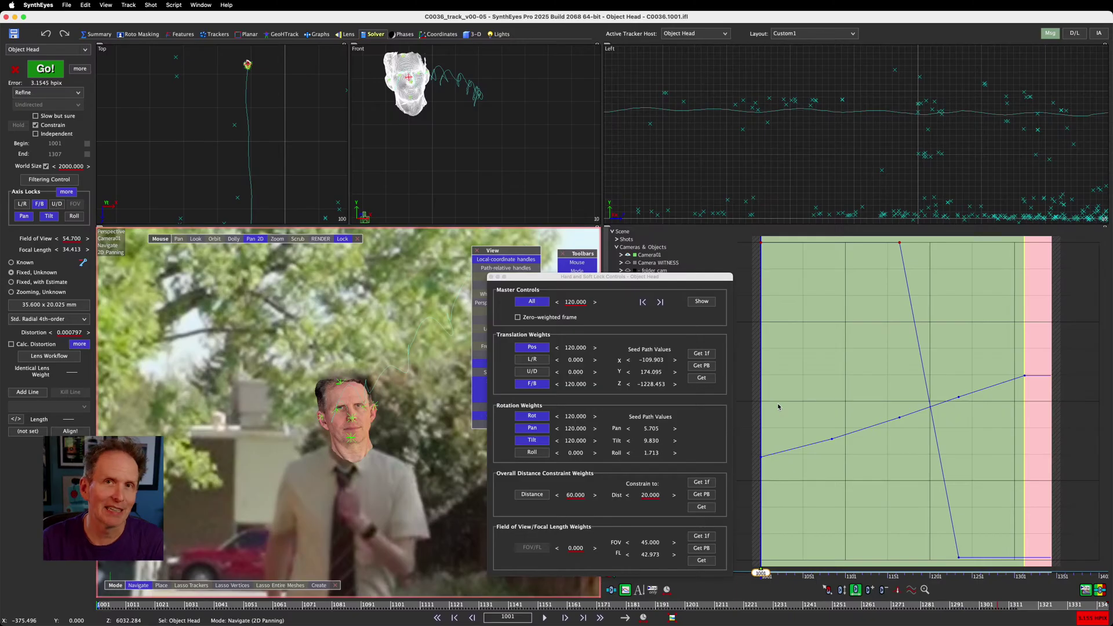
Try pan and tilt rotation weights of 60 at frame 1001, re-solving the head object in Refine mode
double_click(576, 429)
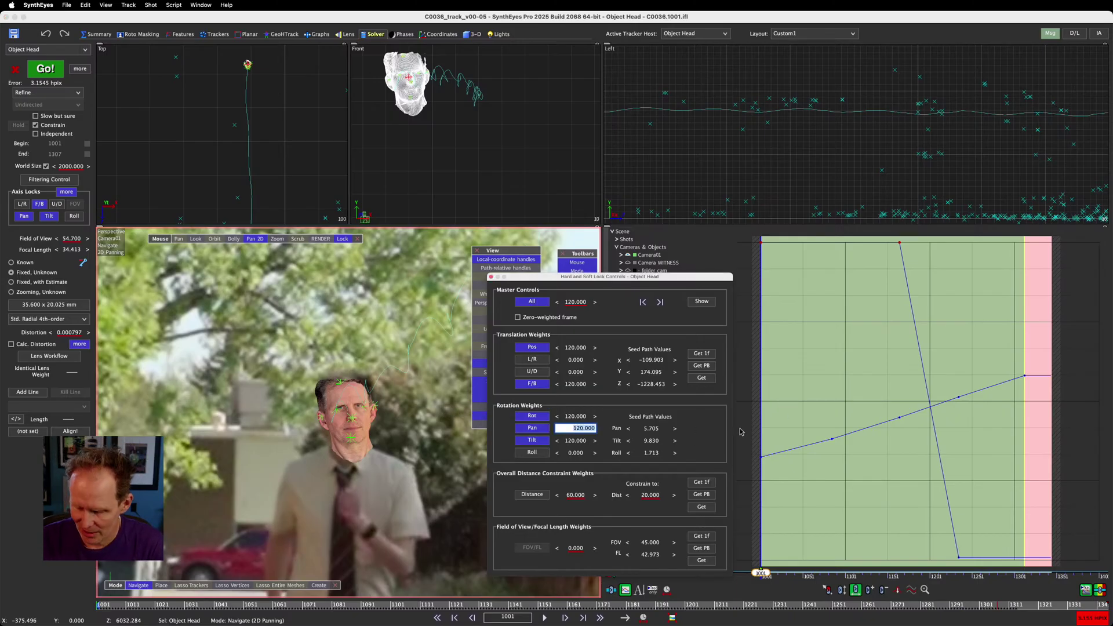
text(60)
key(Tab)
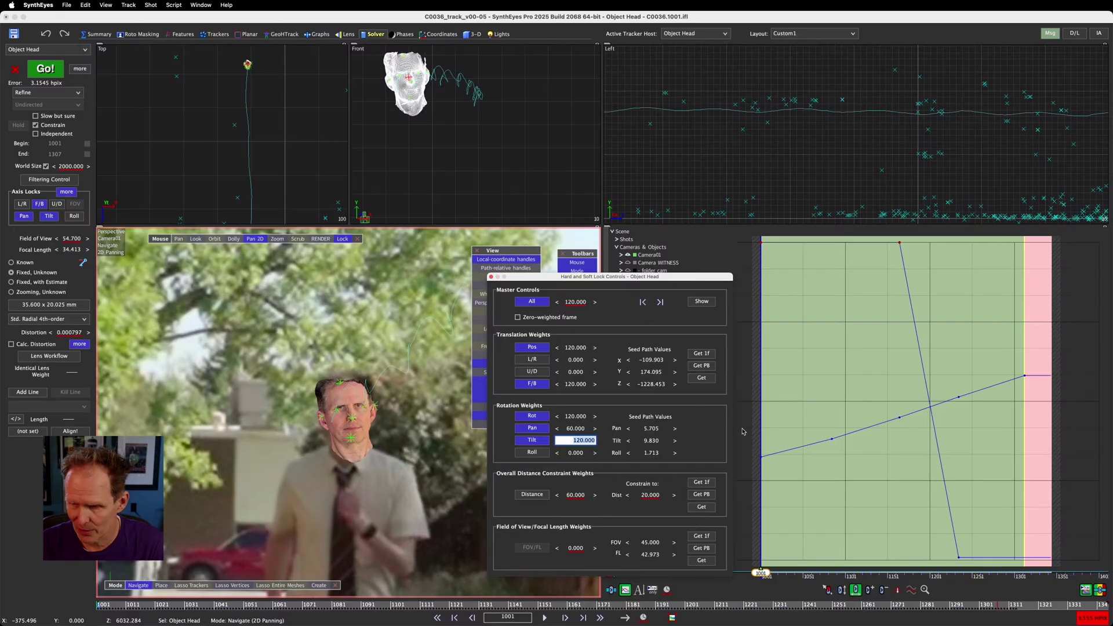
text(60)
key(Return)
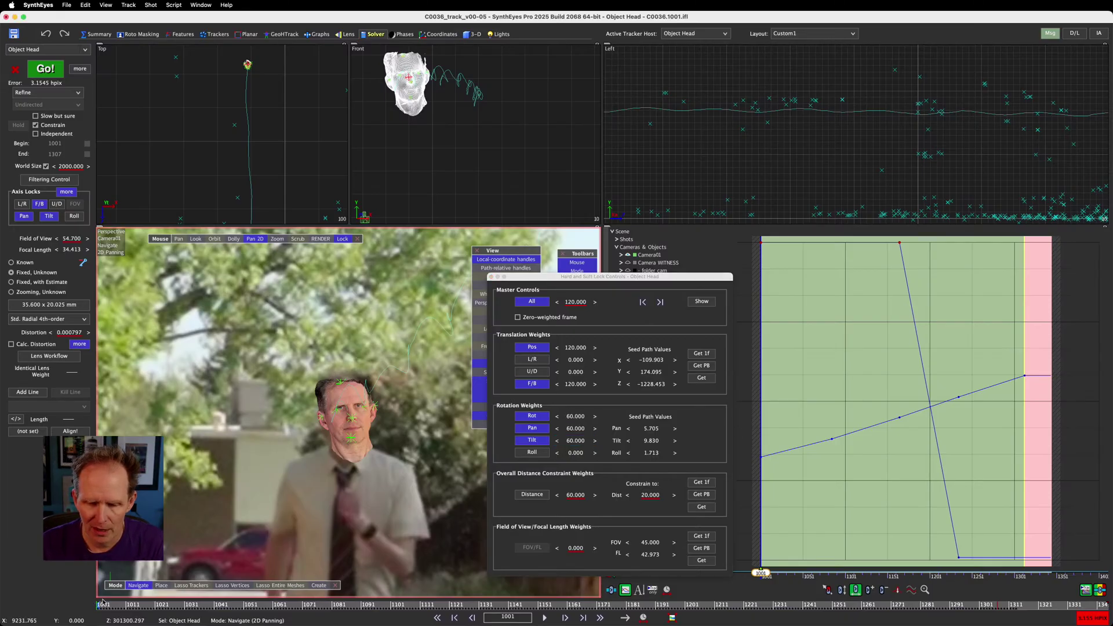
click(46, 69)
click(398, 343)
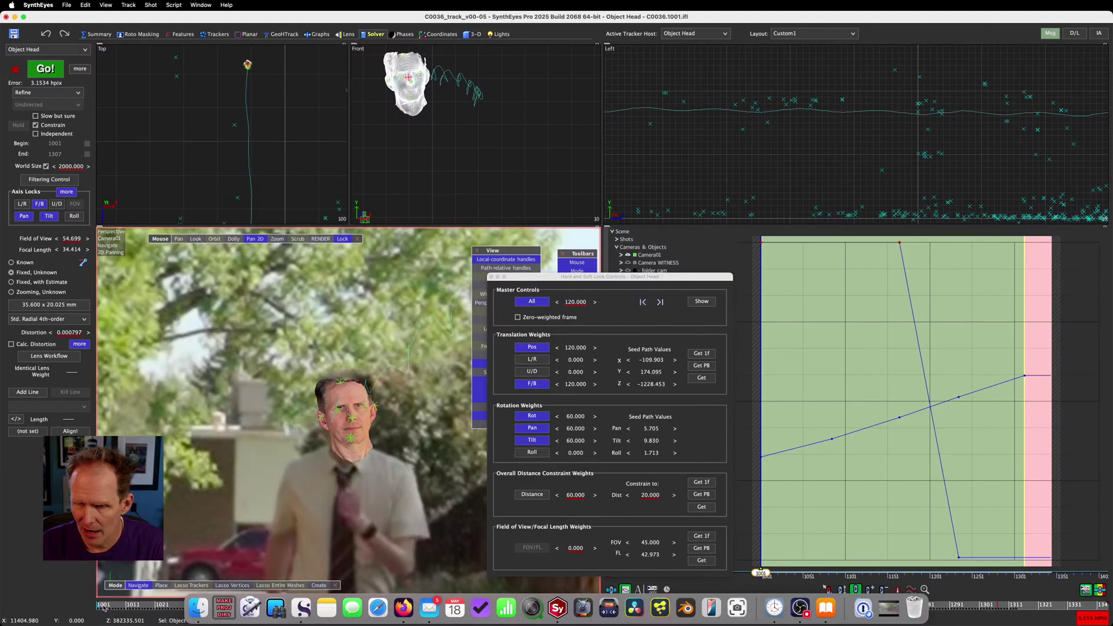
mouse_move(101, 606)
mouse_down()
mouse_move(571, 619)
mouse_move(97, 615)
mouse_up()
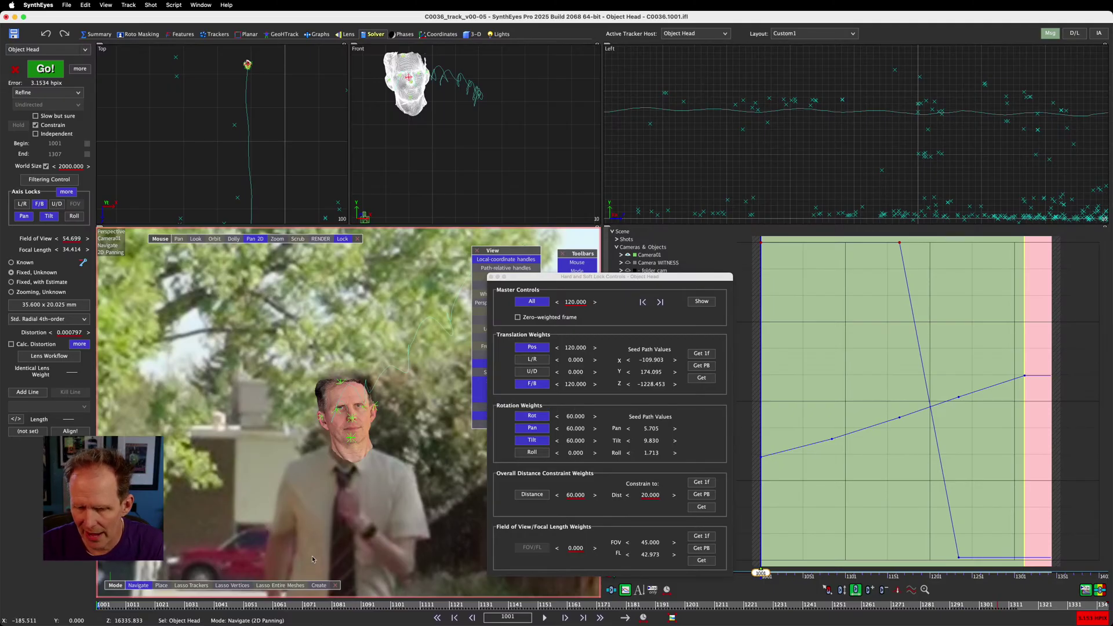
Set the pan and tilt rotation weights to 30 at frame 1001, with the roll weight reset to 0
click(582, 417)
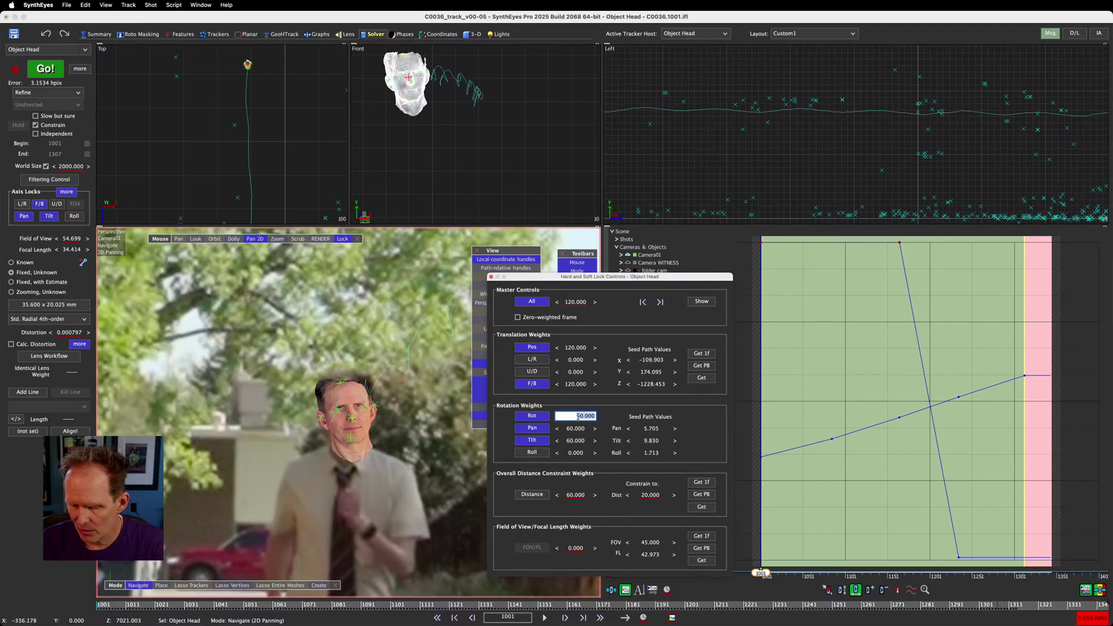
text(2)
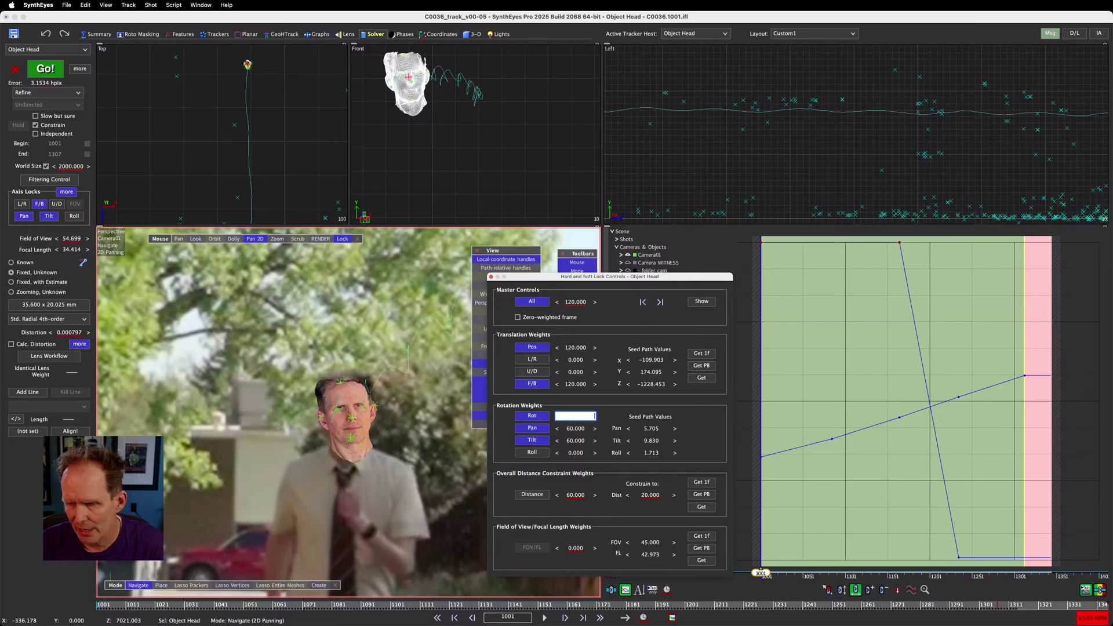
text(0)
key(Tab)
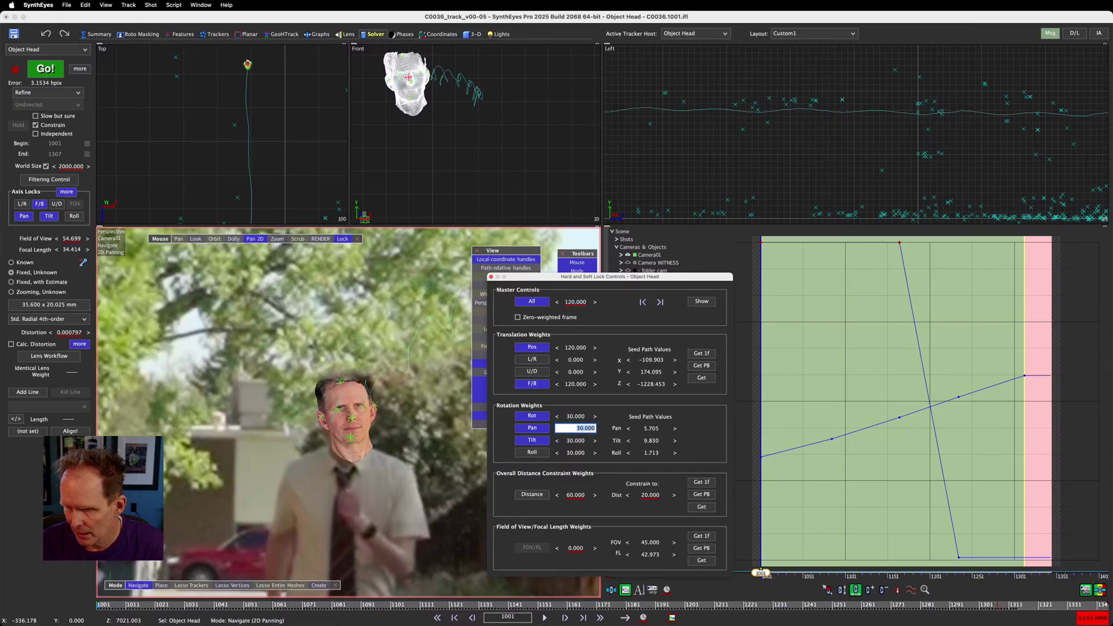
right_click(582, 456)
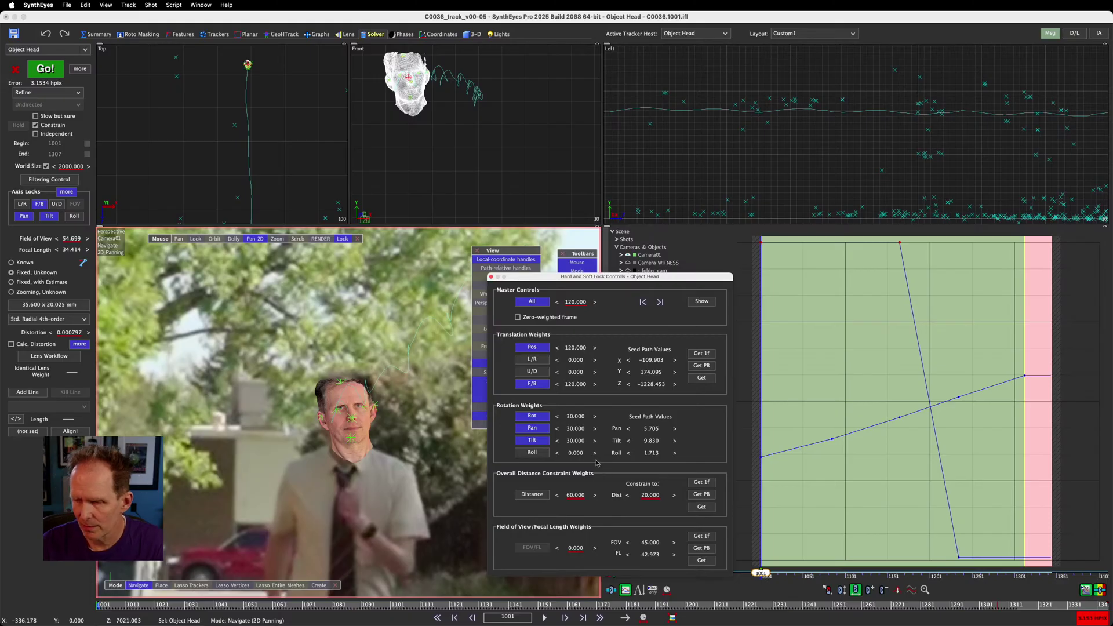
drag(578, 420, 571, 420)
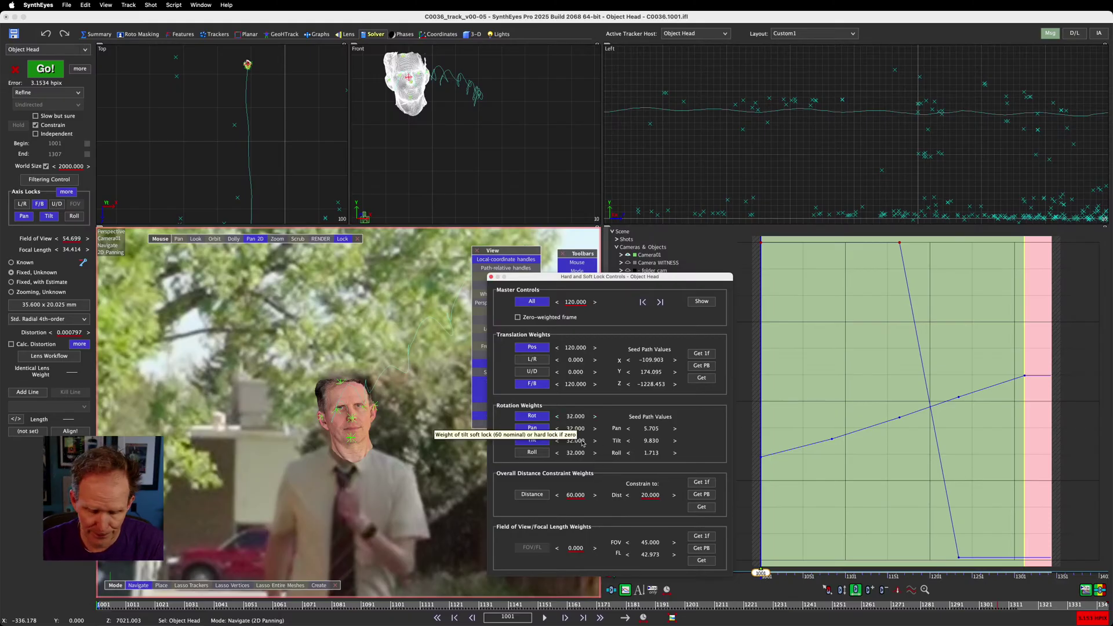
key(super+z)
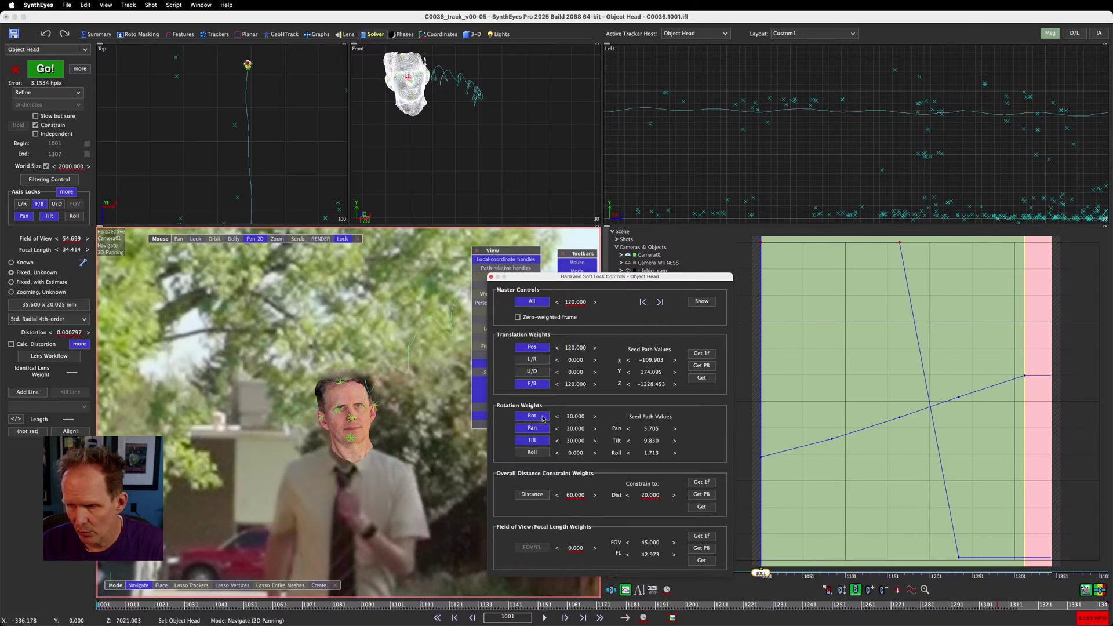
click(437, 525)
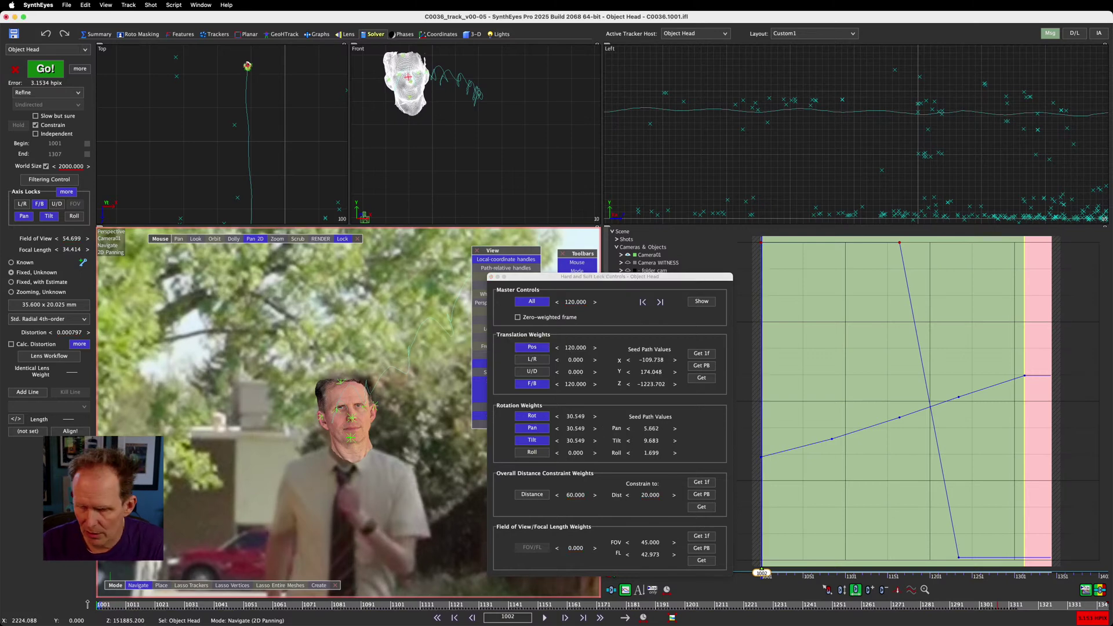
mouse_move(99, 606)
mouse_down()
mouse_move(425, 609)
mouse_move(97, 608)
mouse_up()
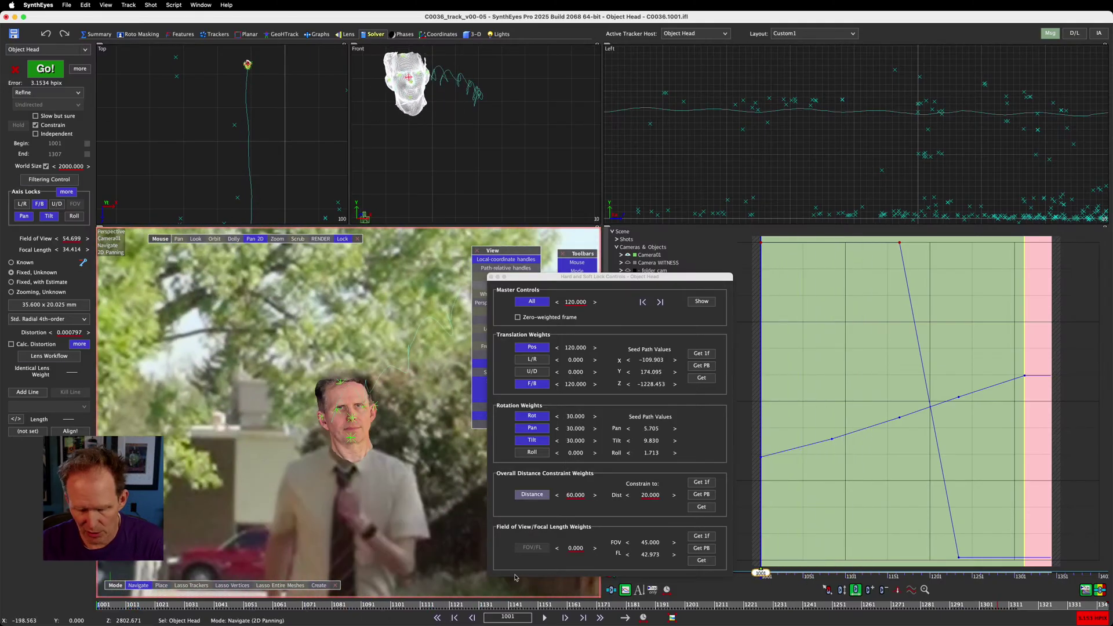
Set both the pan and tilt rotation weights to 30 at frame 1165
drag(144, 607, 580, 615)
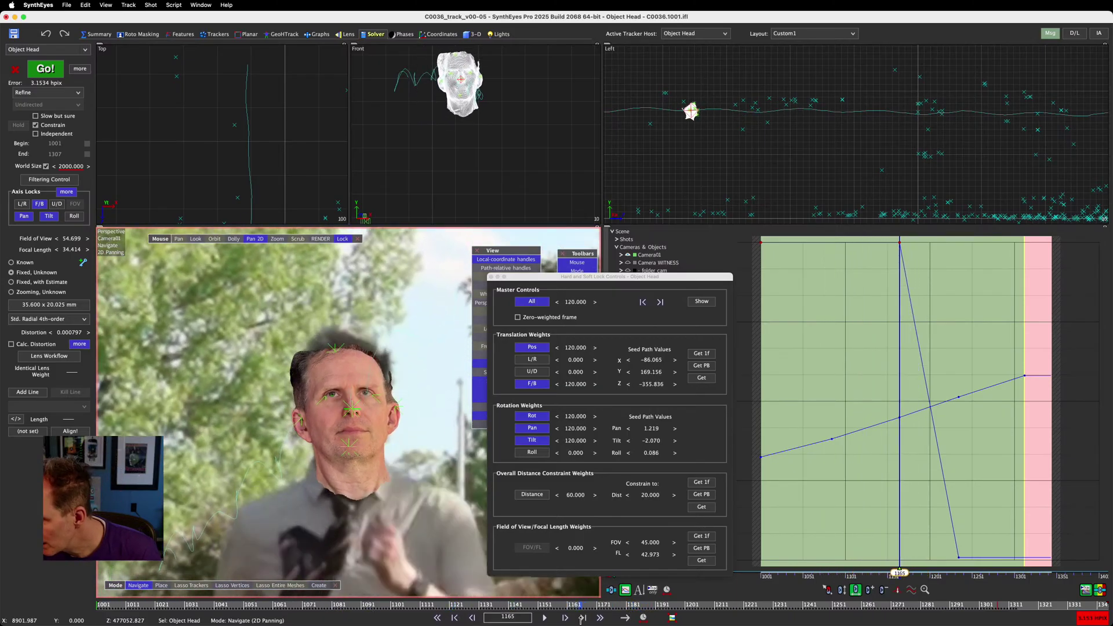
click(575, 428)
text(30)
key(Tab)
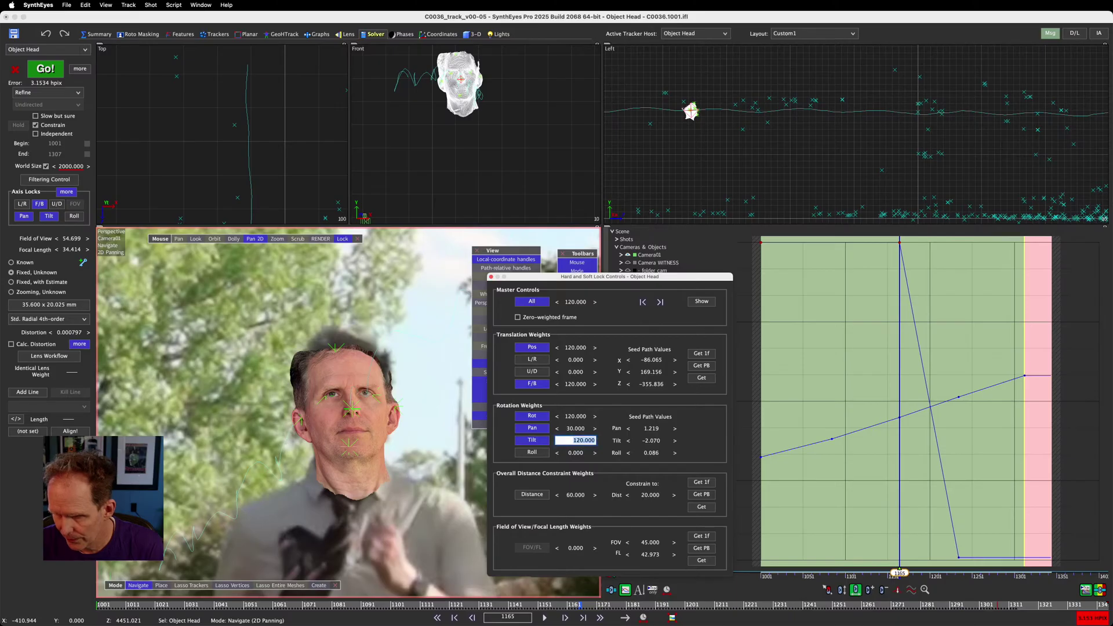
text(30)
key(Return)
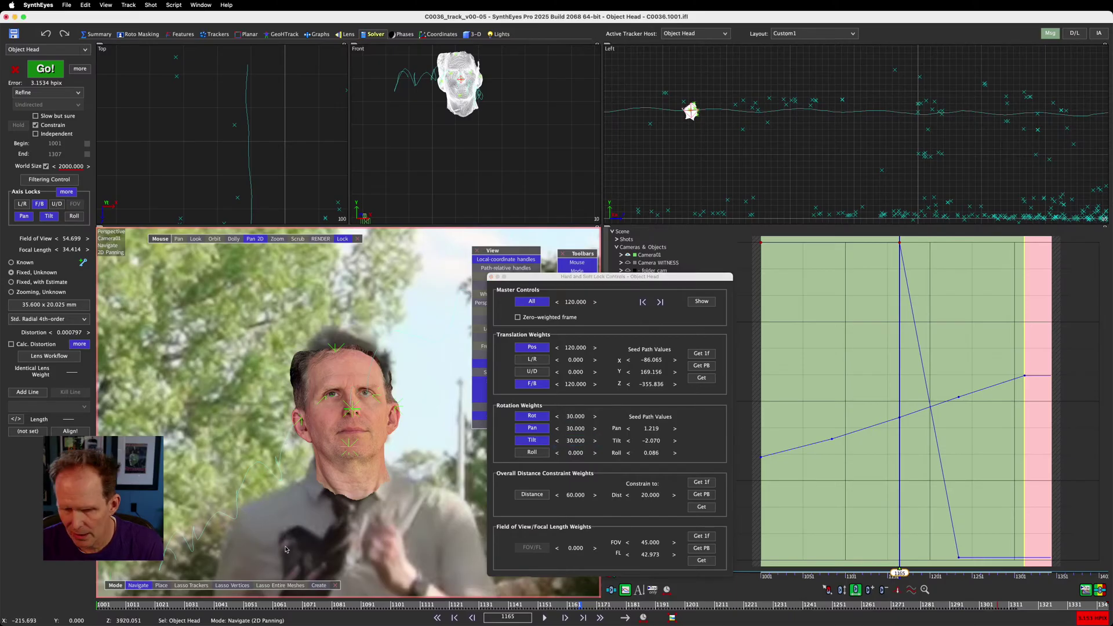
Return to frame 1001 and re-solve the head object in Refine mode
mouse_move(580, 607)
mouse_down()
mouse_move(948, 616)
mouse_move(97, 615)
mouse_up()
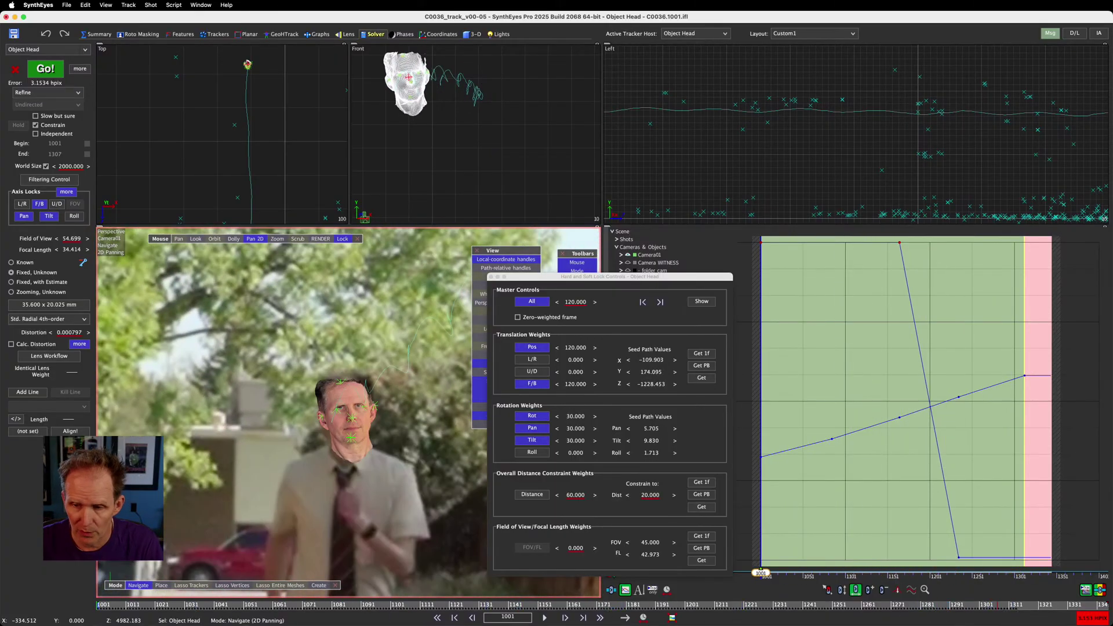
key(shift+g)
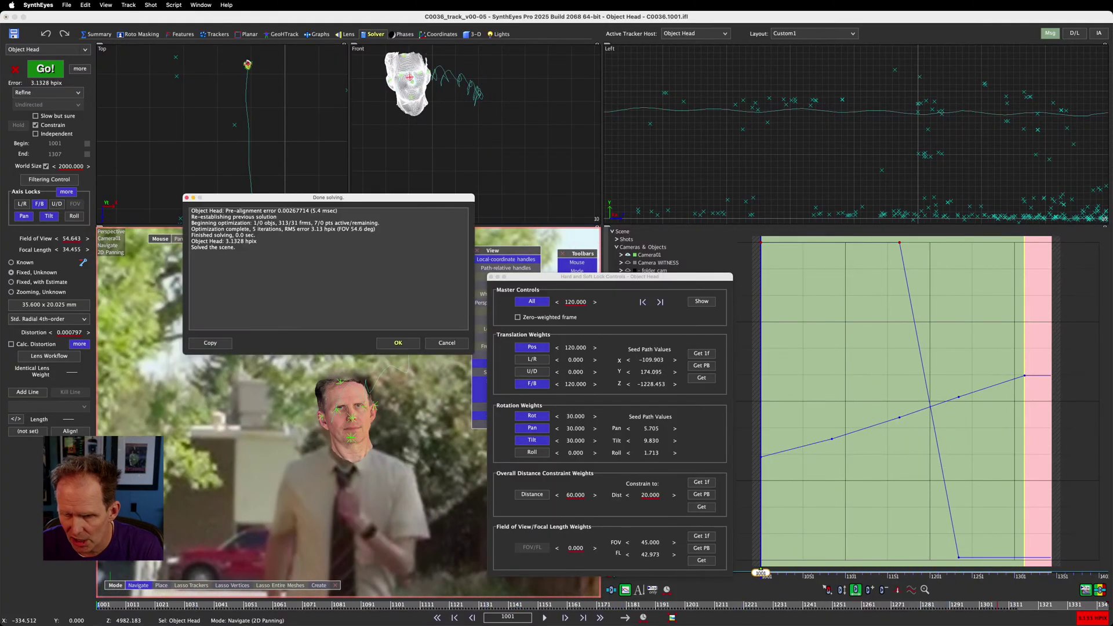
click(398, 343)
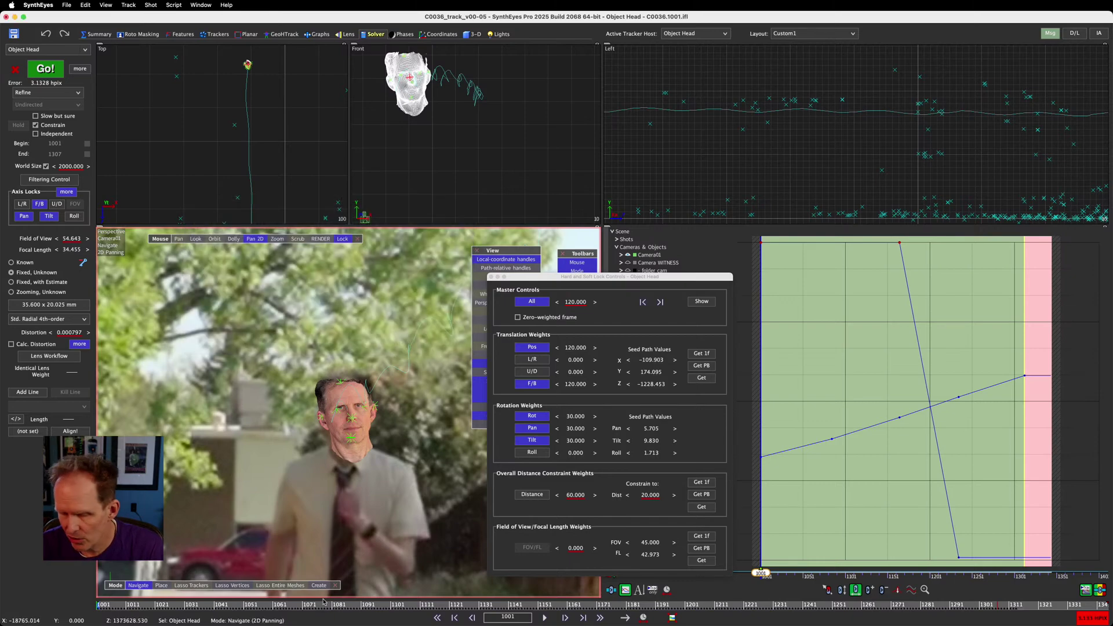
Restore the full camera frame in the perspective view without 2D panning and deselect the head object
key(space)
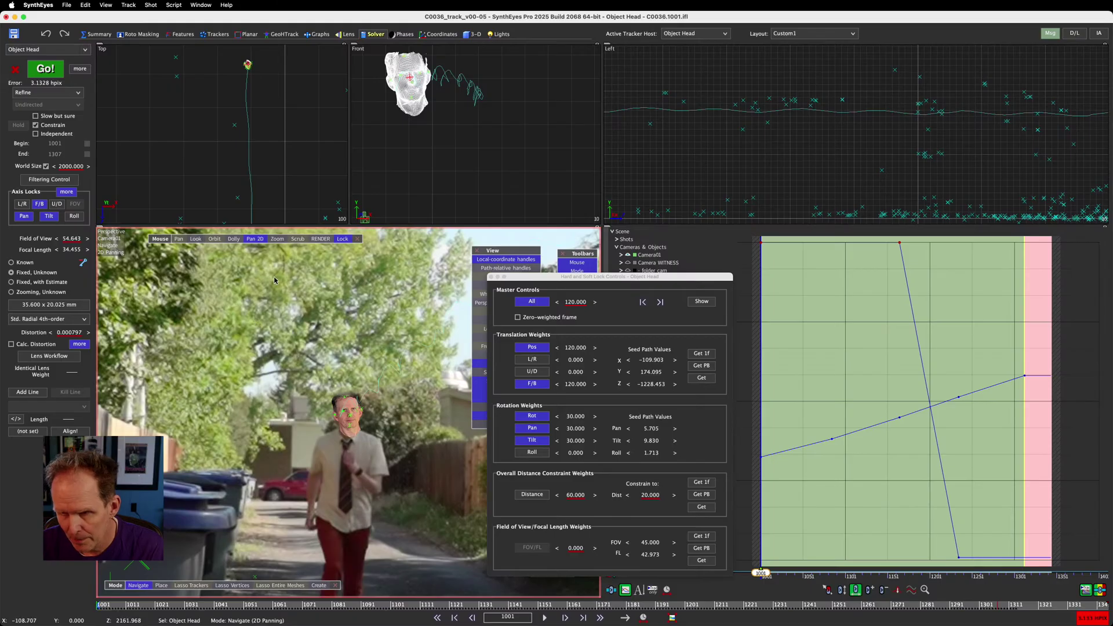
click(255, 238)
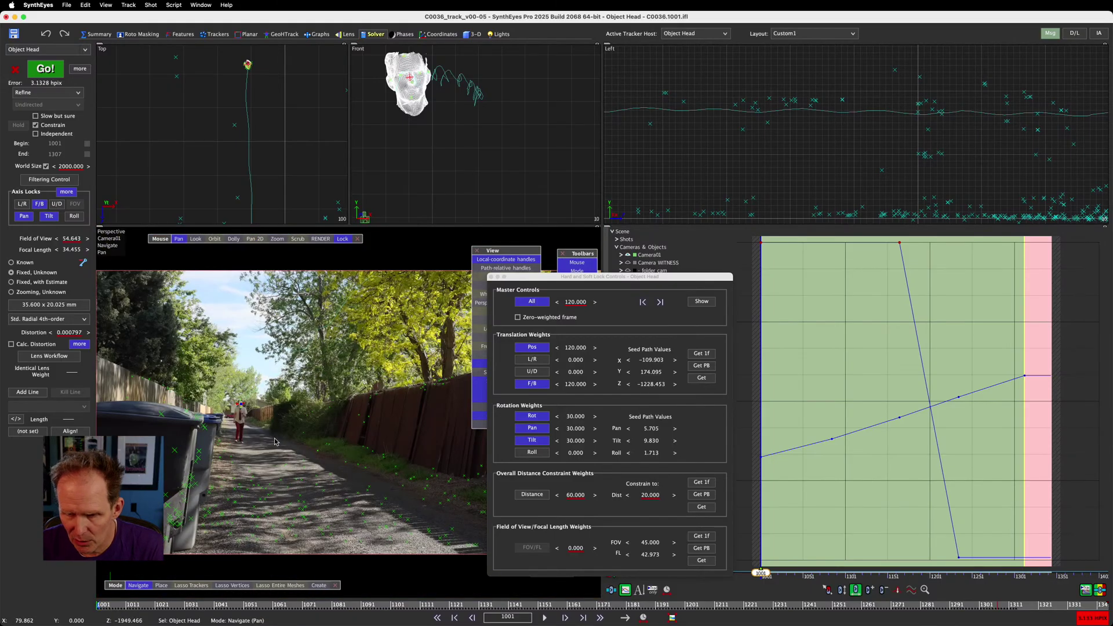
click(284, 212)
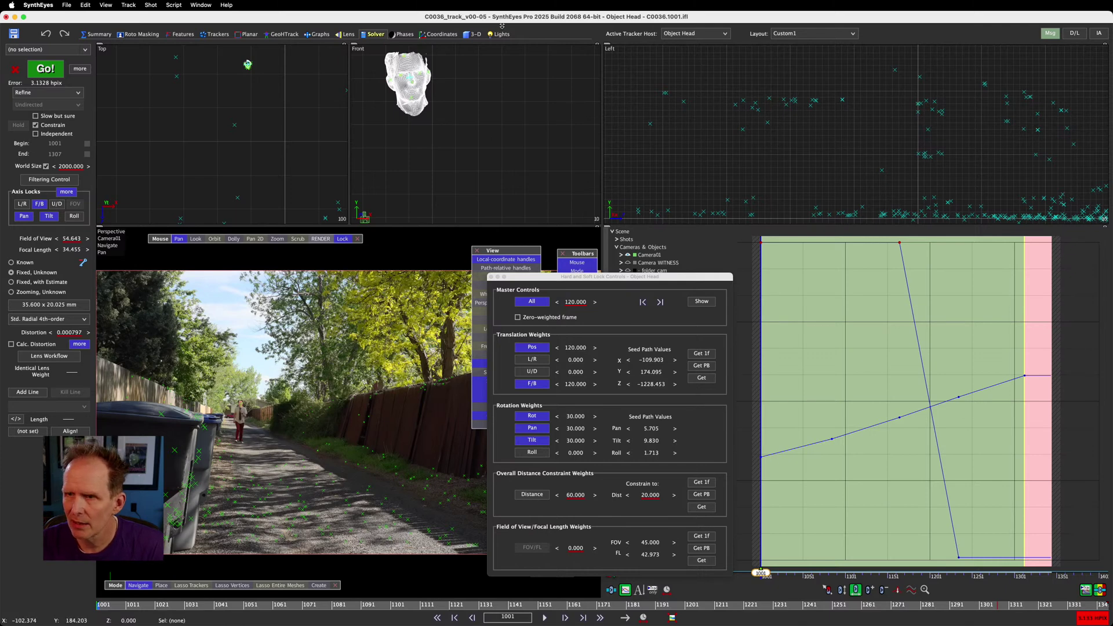
Switch to the 3-D workspace with the single Perspective layout and move the lock controls clear of the walking figure
click(474, 35)
drag(664, 277, 348, 199)
click(849, 33)
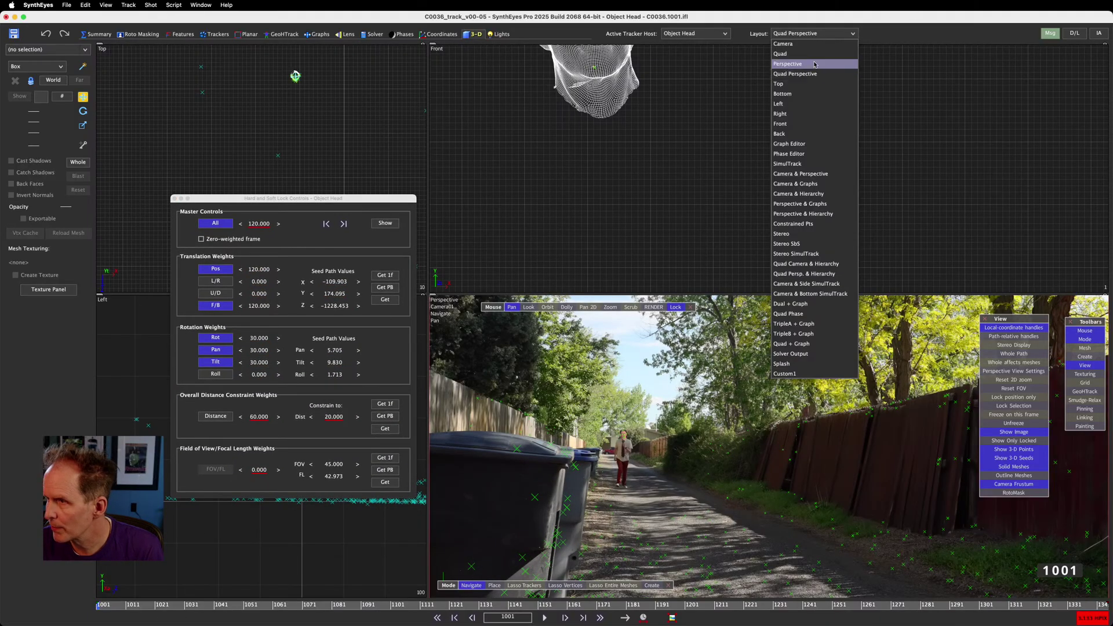
click(811, 63)
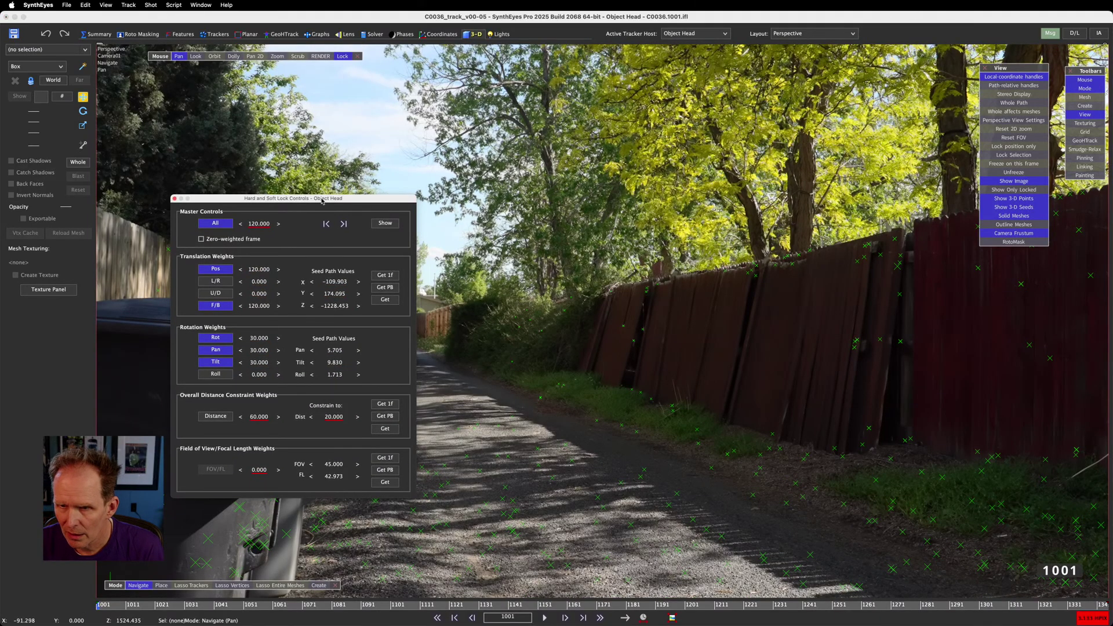
drag(324, 199, 999, 282)
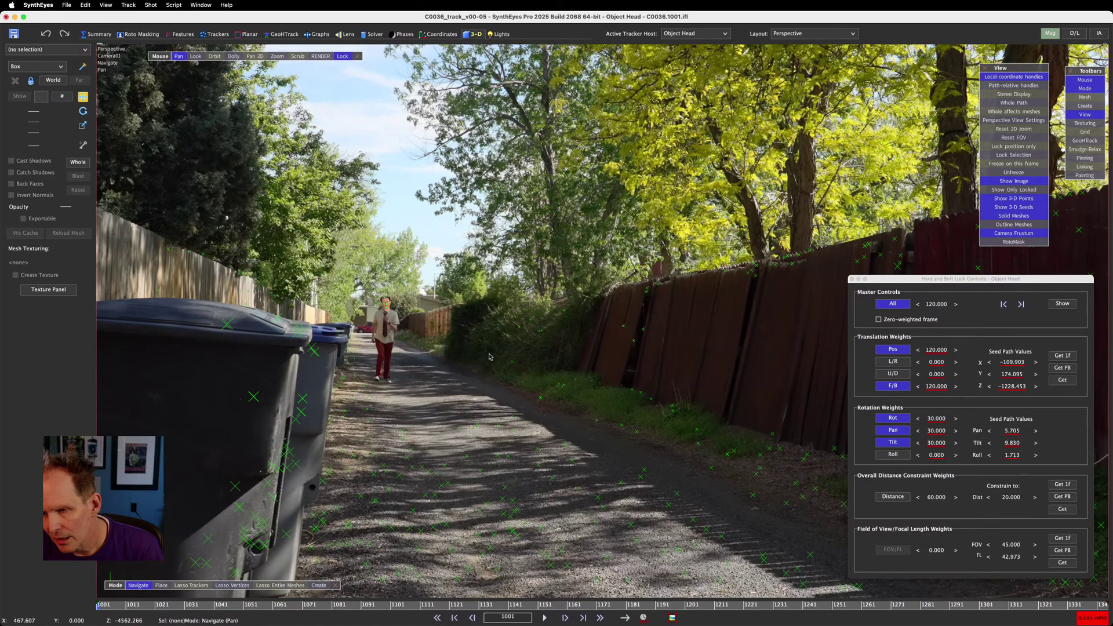
Play and scrub through the shot from frame 1001 to examine how well the head mesh follows the actor
key(space)
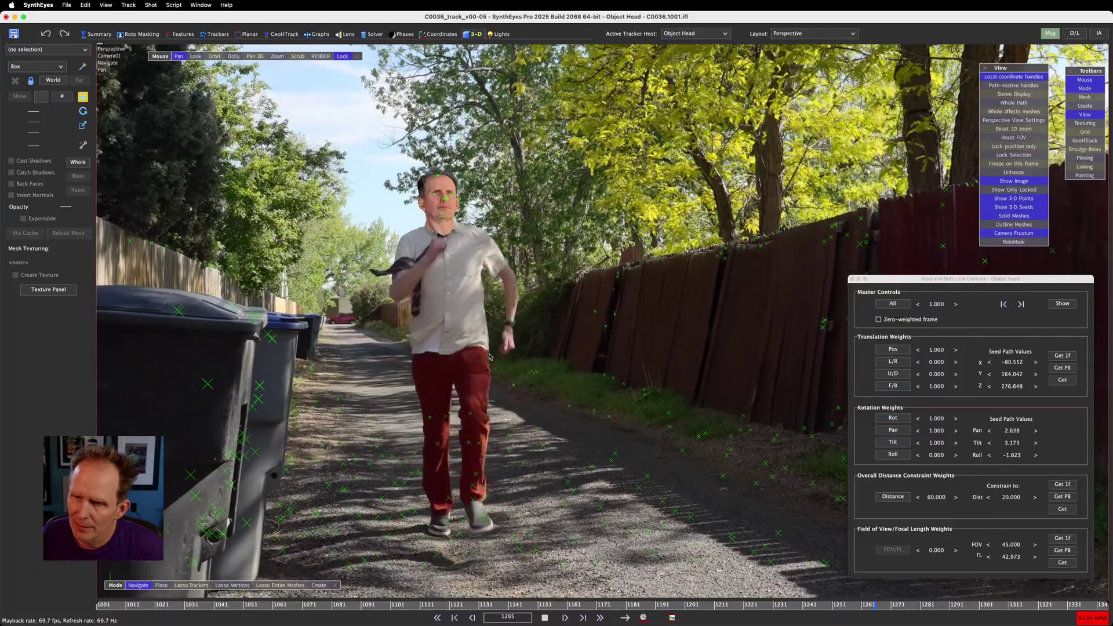
key(space)
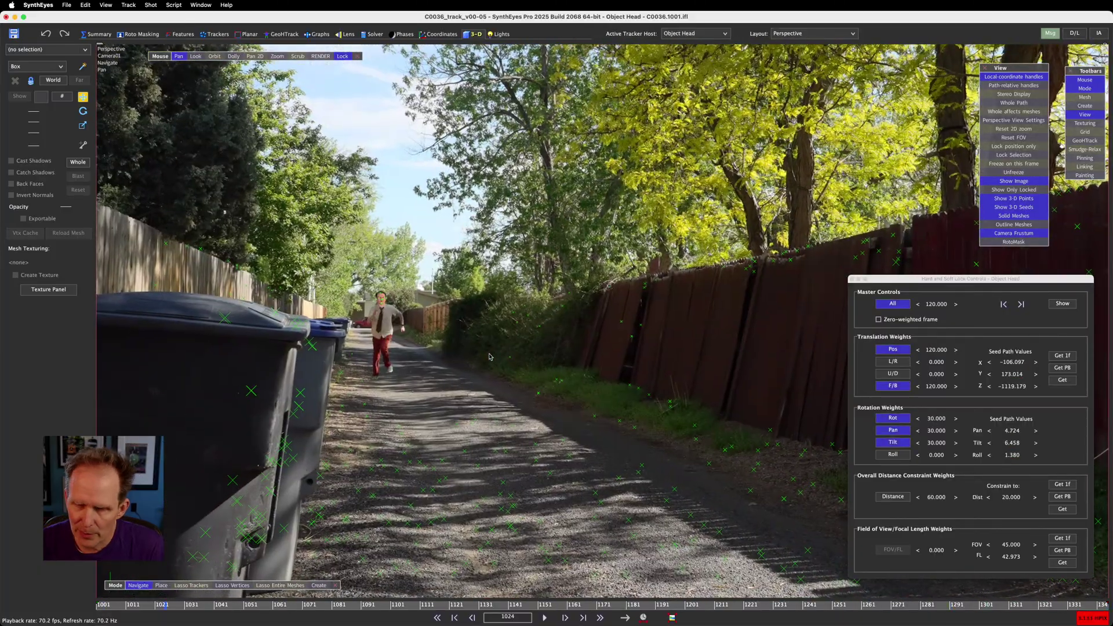
click(102, 5)
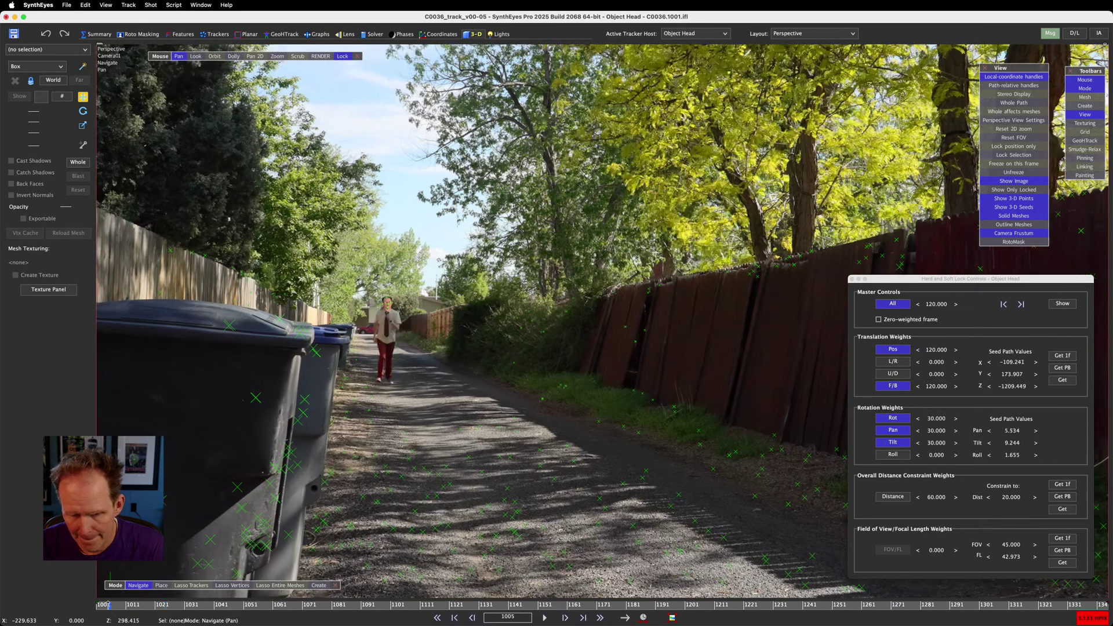
drag(108, 605, 63, 614)
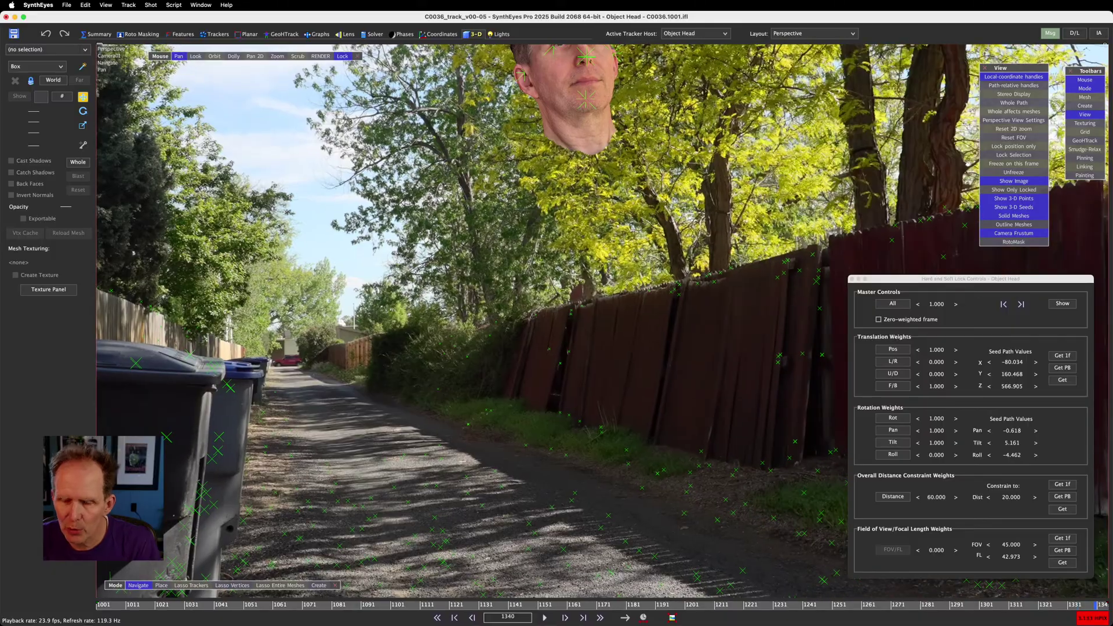
drag(131, 606, 72, 609)
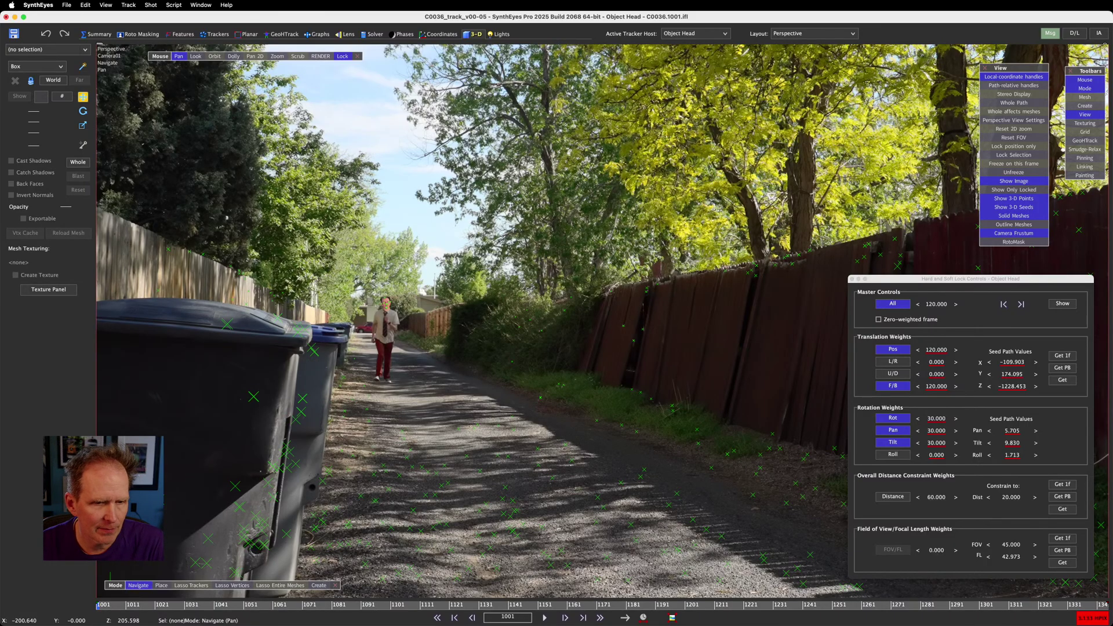
Return to the Solver workspace and open the path filtering controls
click(374, 34)
click(37, 180)
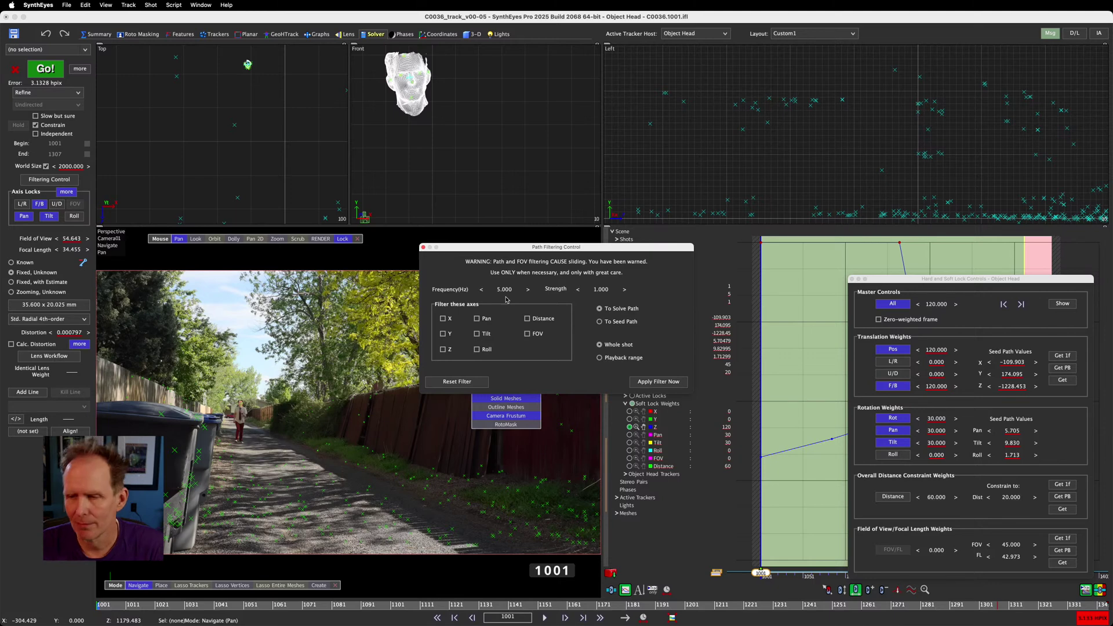
drag(574, 247, 577, 248)
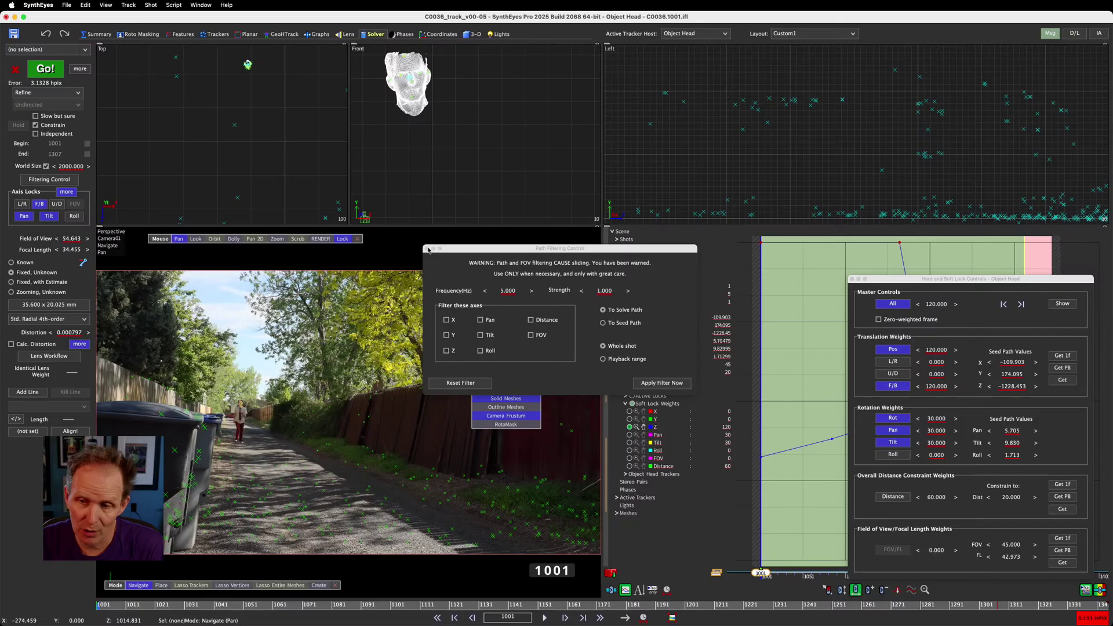
Close the path filtering controls without applying a filter and play the shot from frame 1001 to frame 1078
click(427, 248)
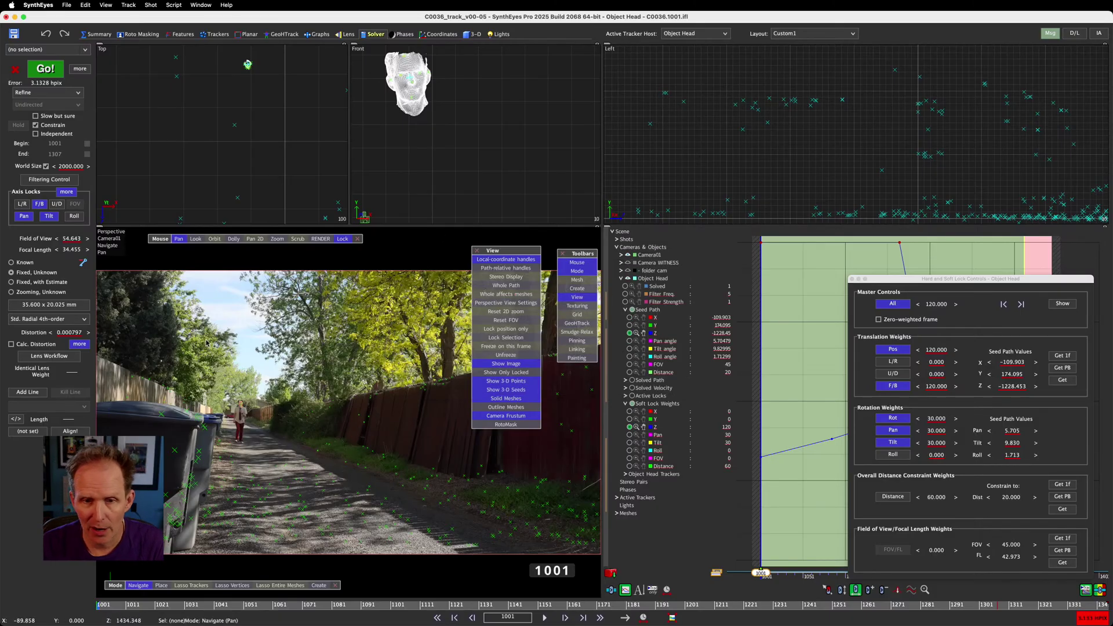
click(43, 216)
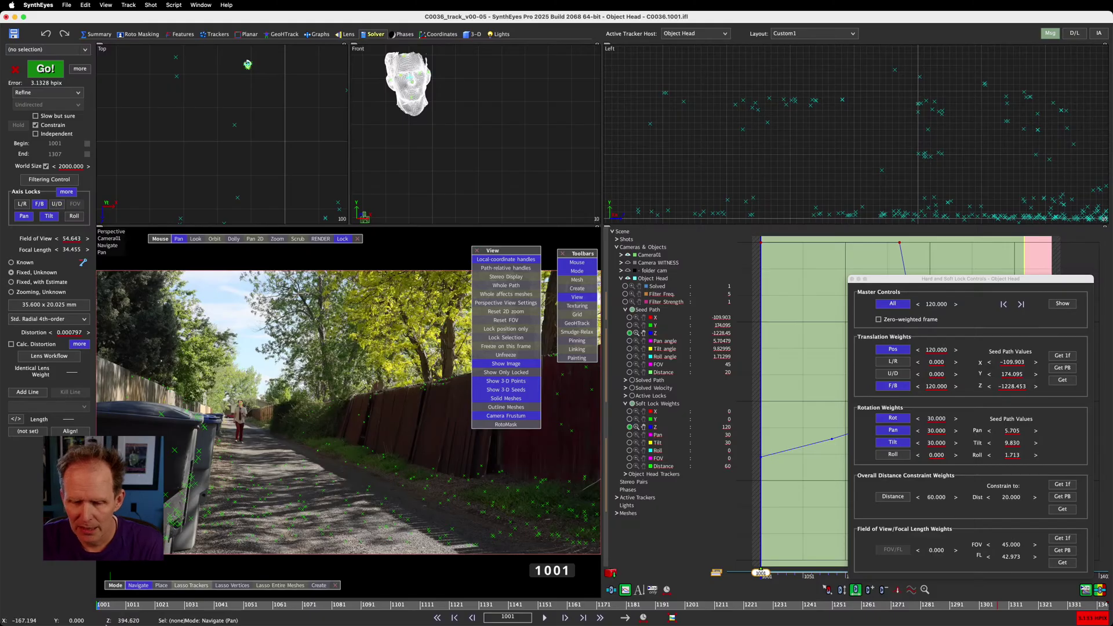
drag(121, 605, 96, 603)
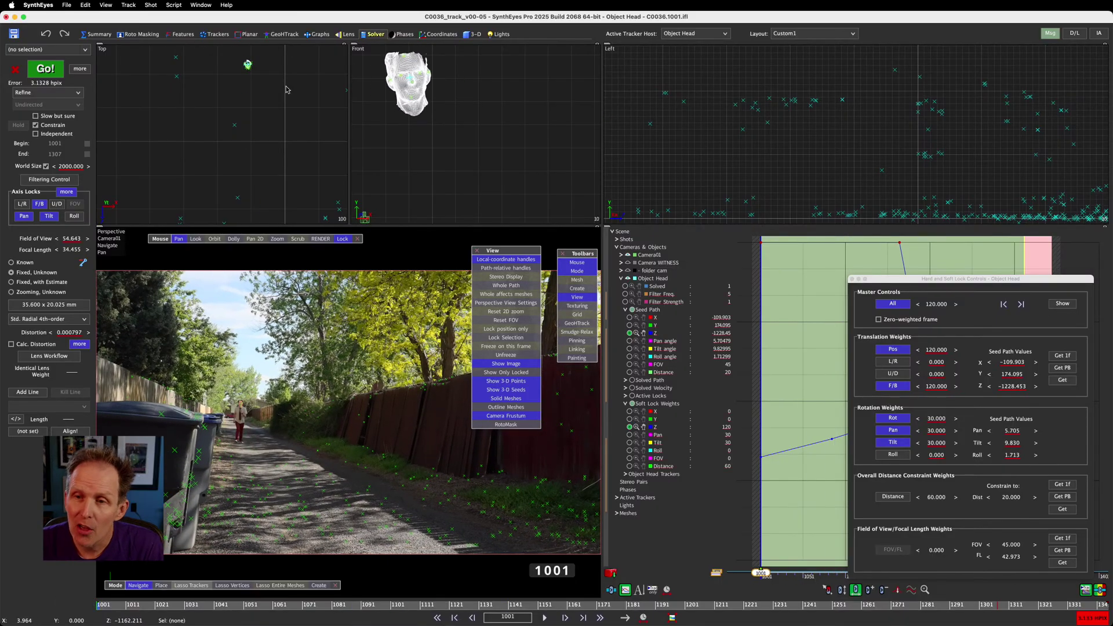
key(space)
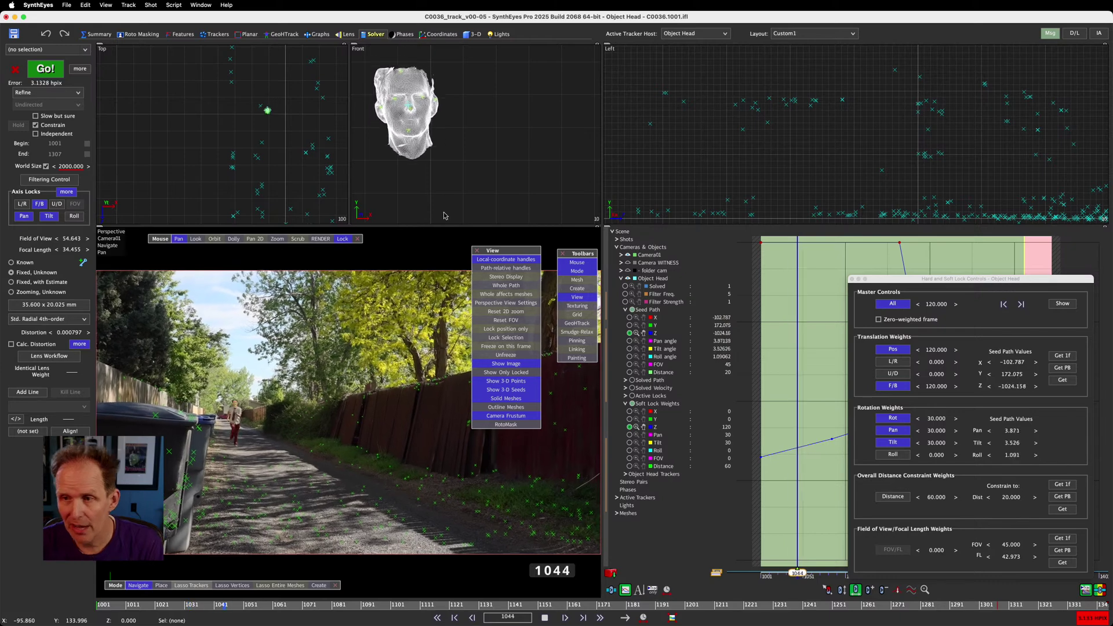
key(space)
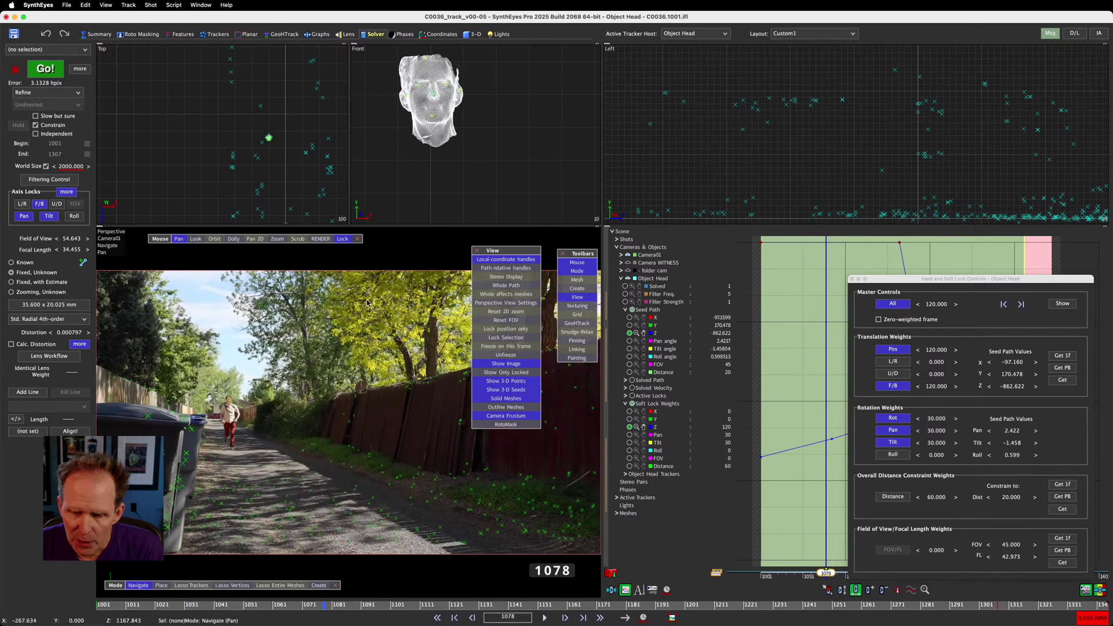
Switch to the 3-D workspace and open a floating perspective window looking through Camera WITNESS, with its View toolbar moved aside
click(473, 34)
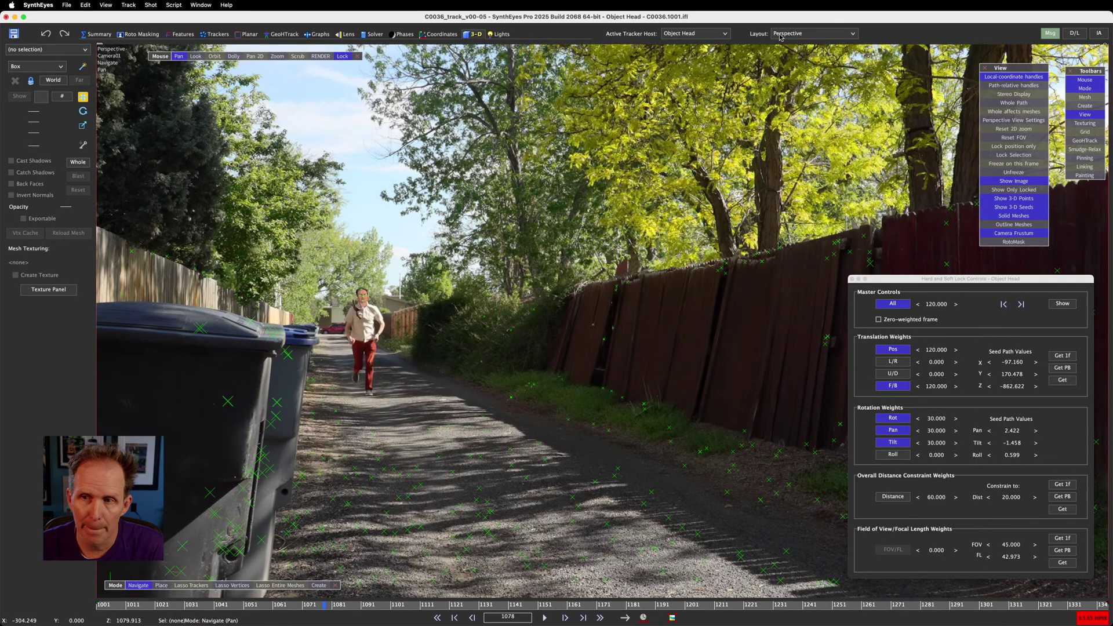
click(201, 4)
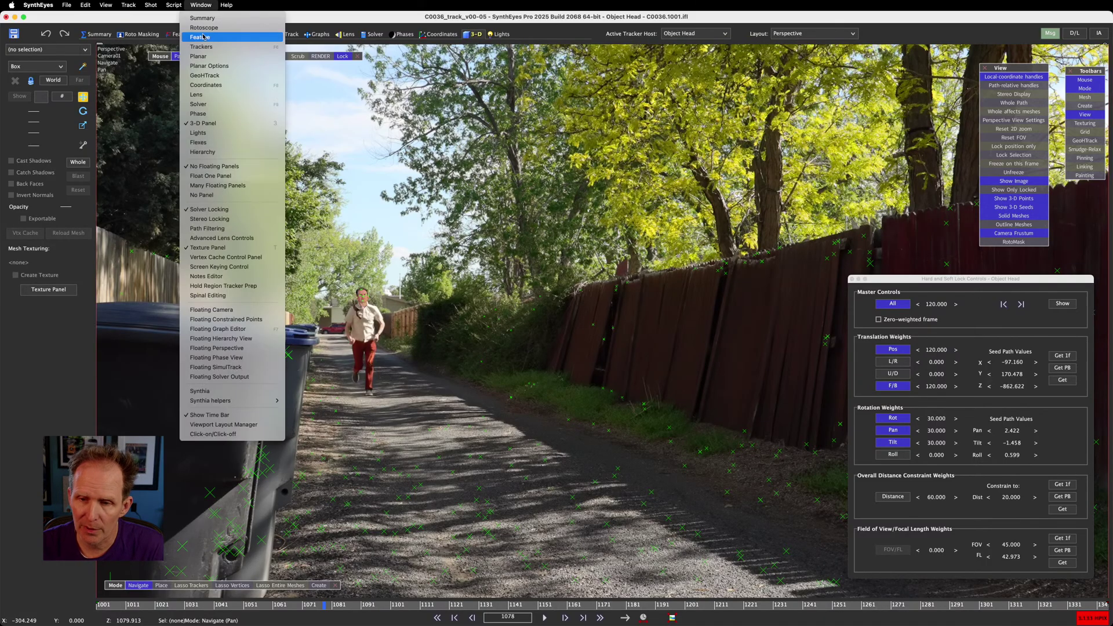
click(226, 350)
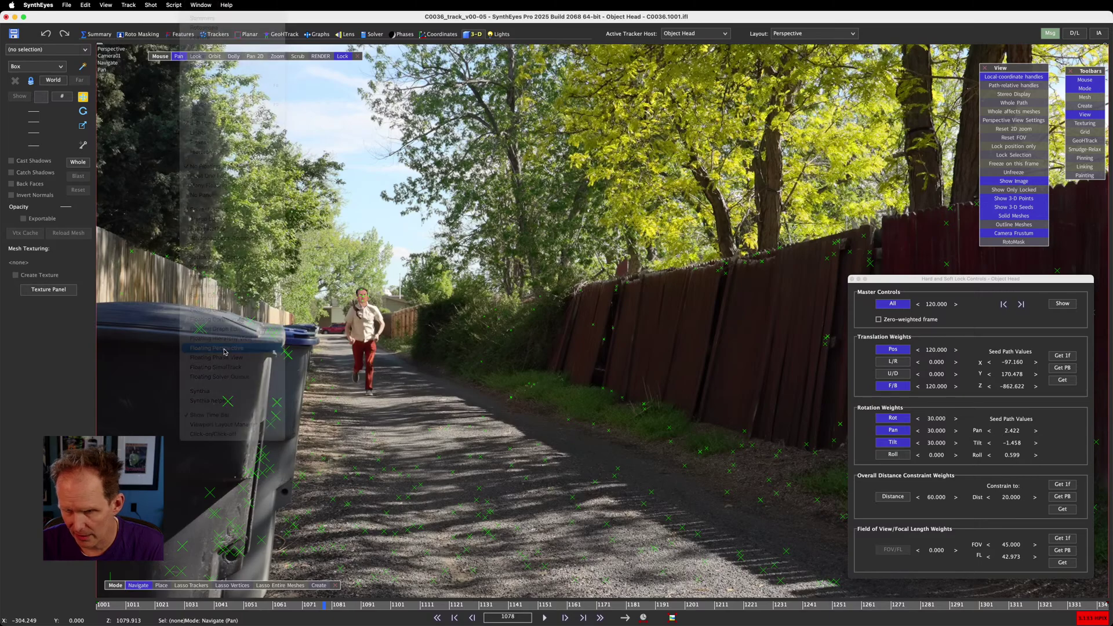
drag(290, 118, 501, 121)
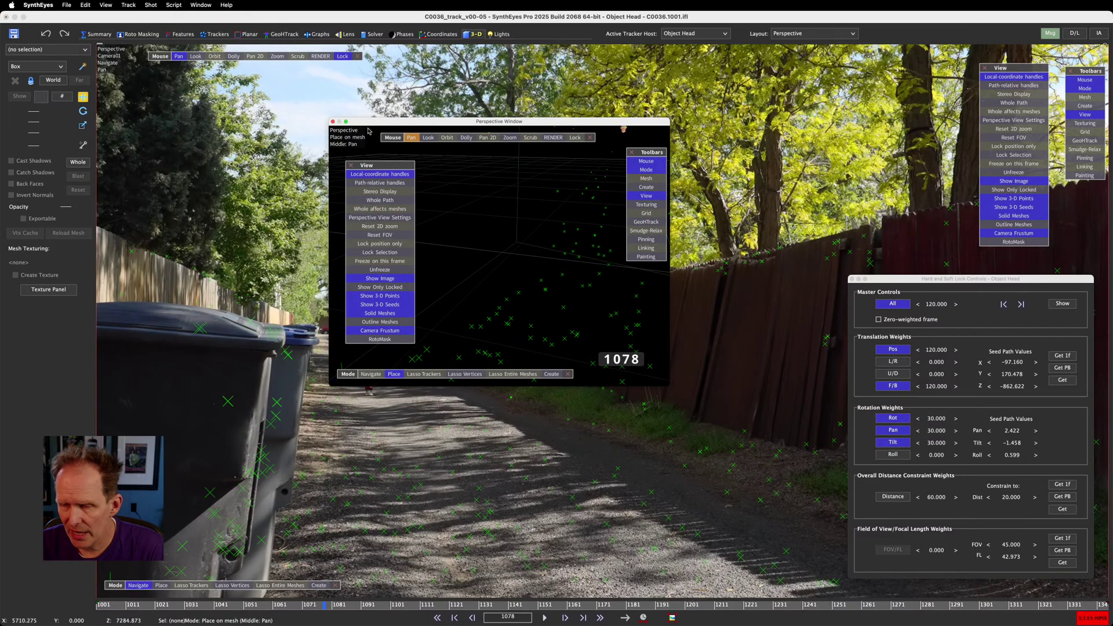
right_click(344, 139)
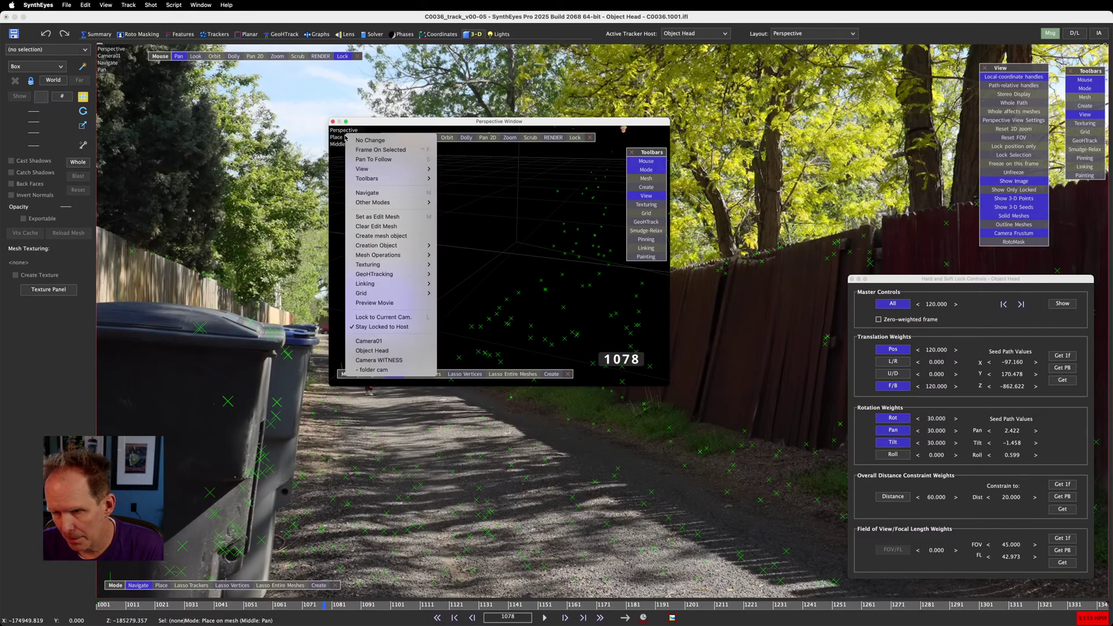
click(405, 360)
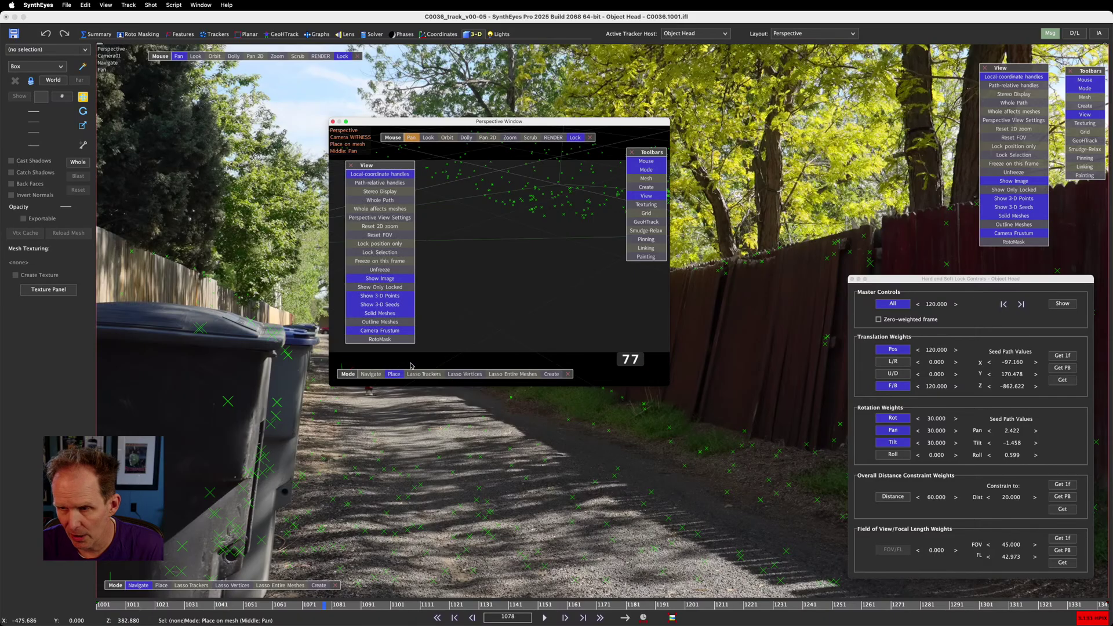
drag(379, 165, 510, 186)
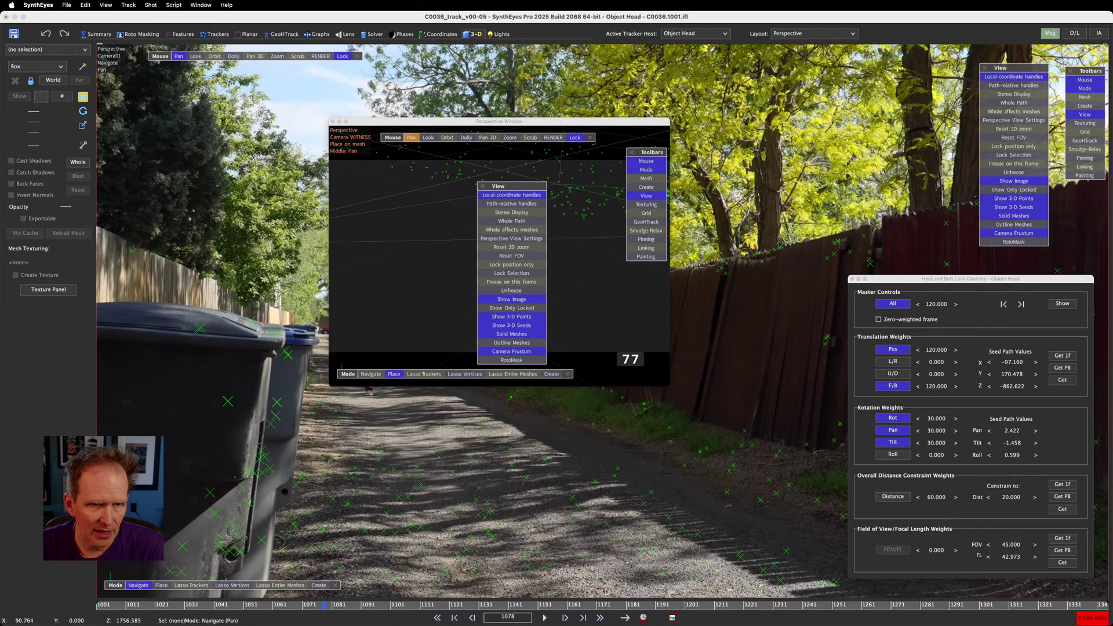
Open a floating hierarchy view, select Camera WITNESS and make it visible in the scene
drag(200, 1, 129, 341)
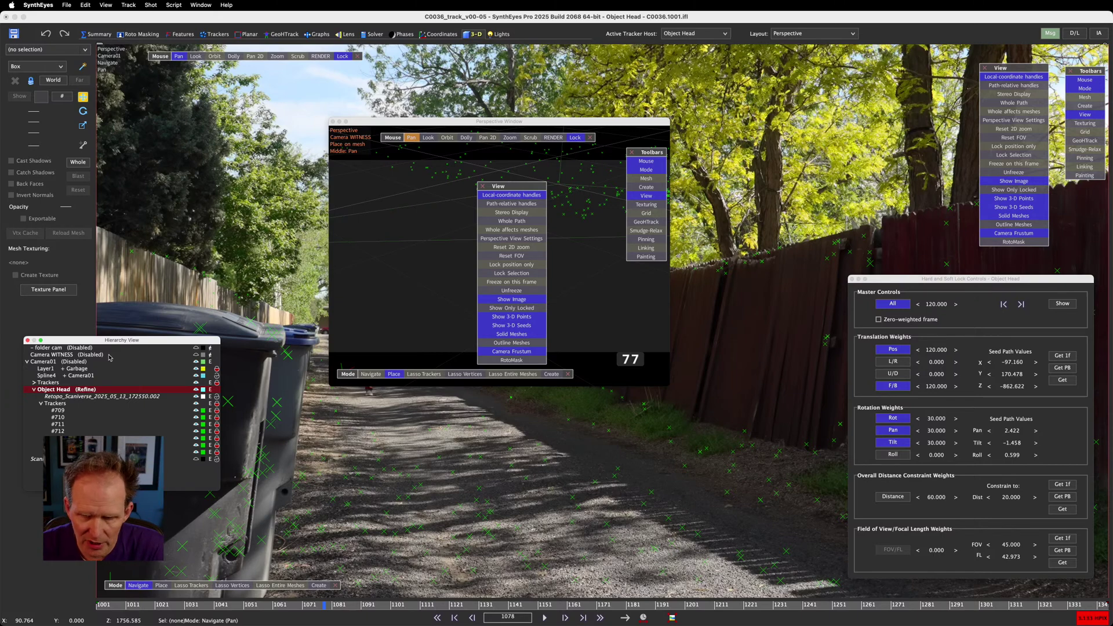
click(110, 355)
click(197, 354)
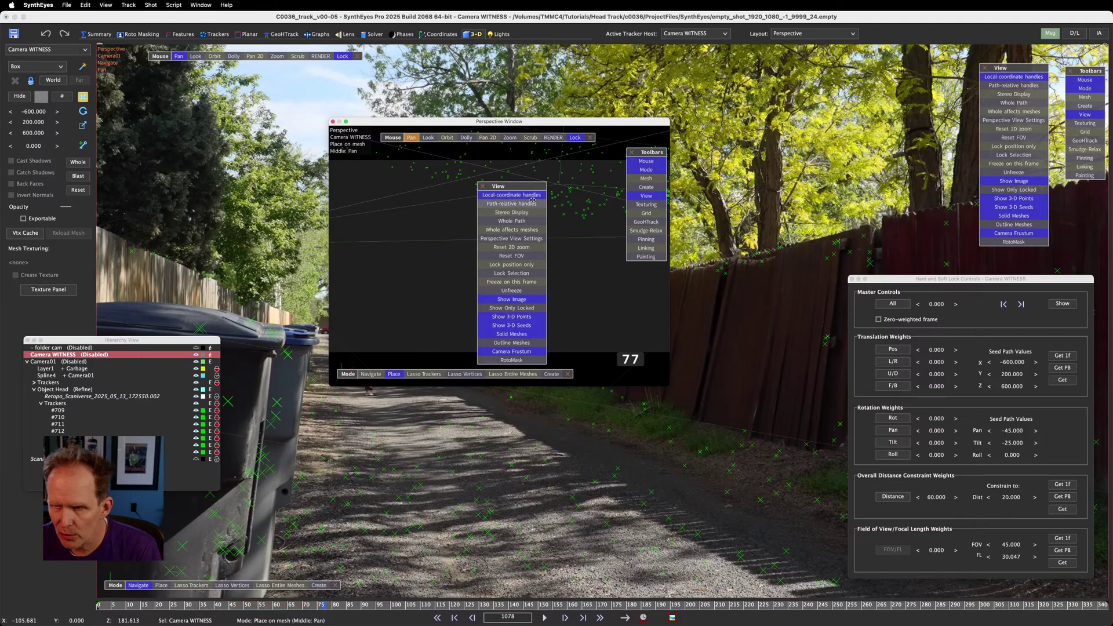
Switch to the Quad Perspective layout and resize the floating perspective window so the views behind it stay accessible
drag(531, 186, 415, 166)
drag(668, 384, 939, 509)
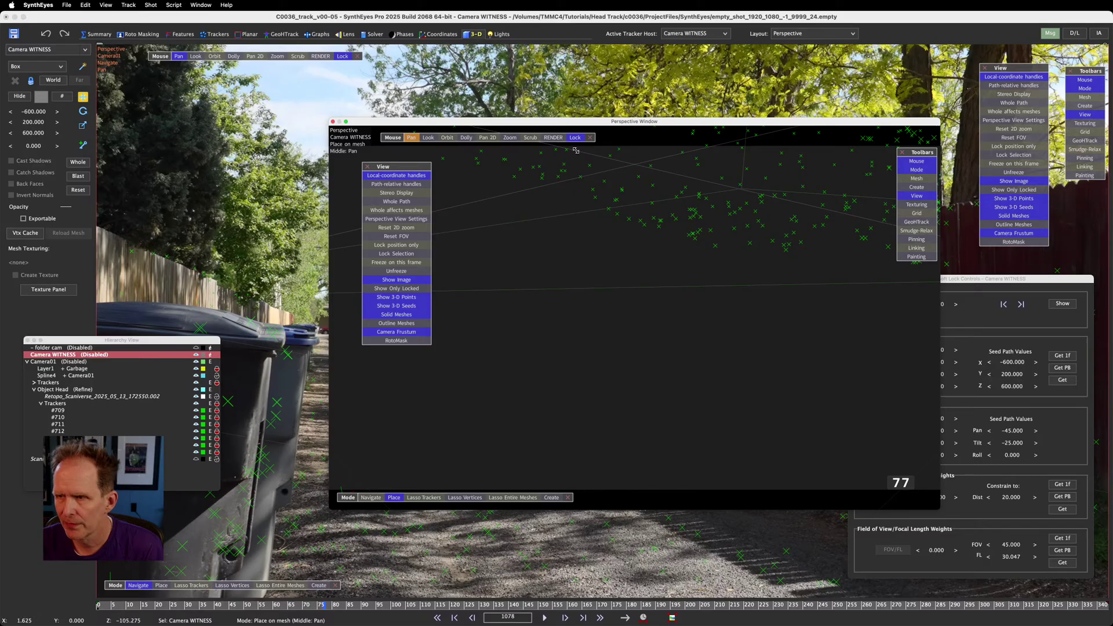
drag(412, 170, 411, 204)
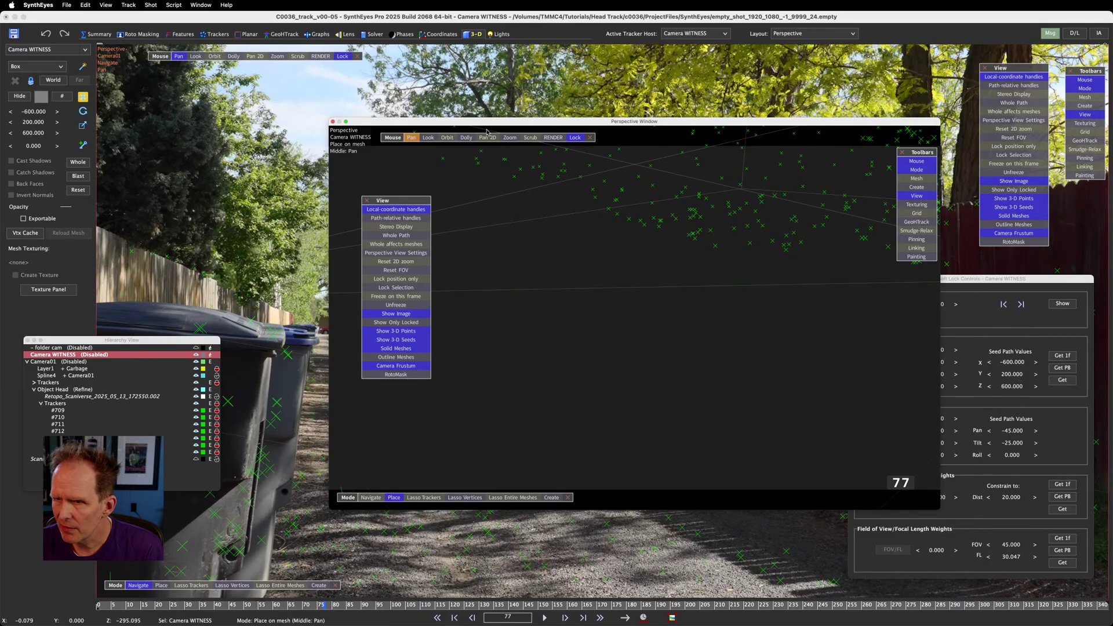
drag(492, 122, 494, 122)
click(811, 33)
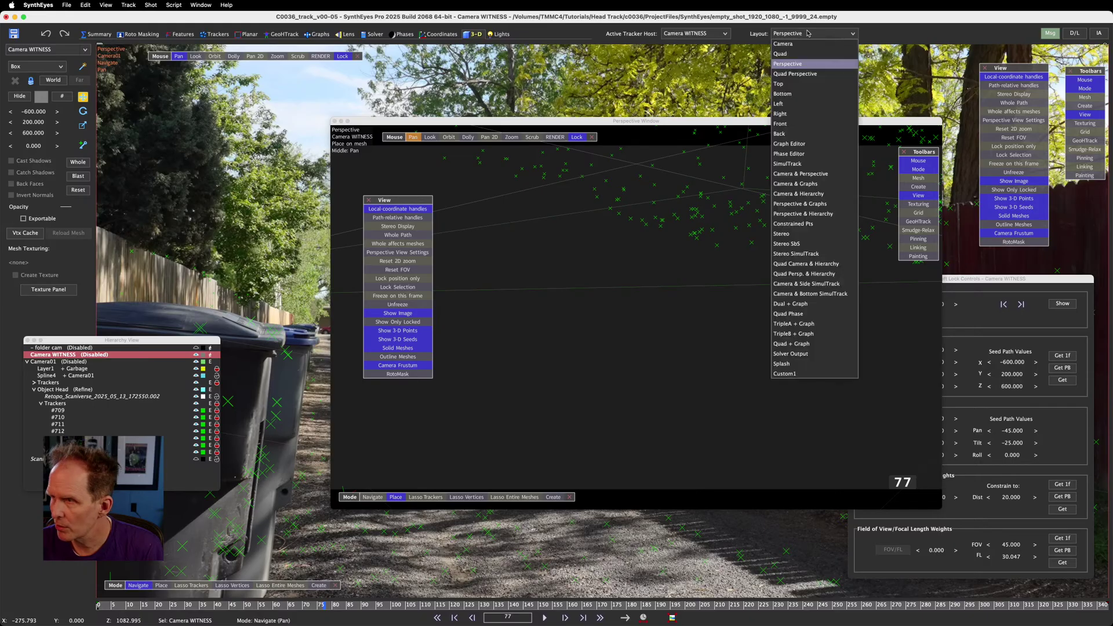
click(807, 76)
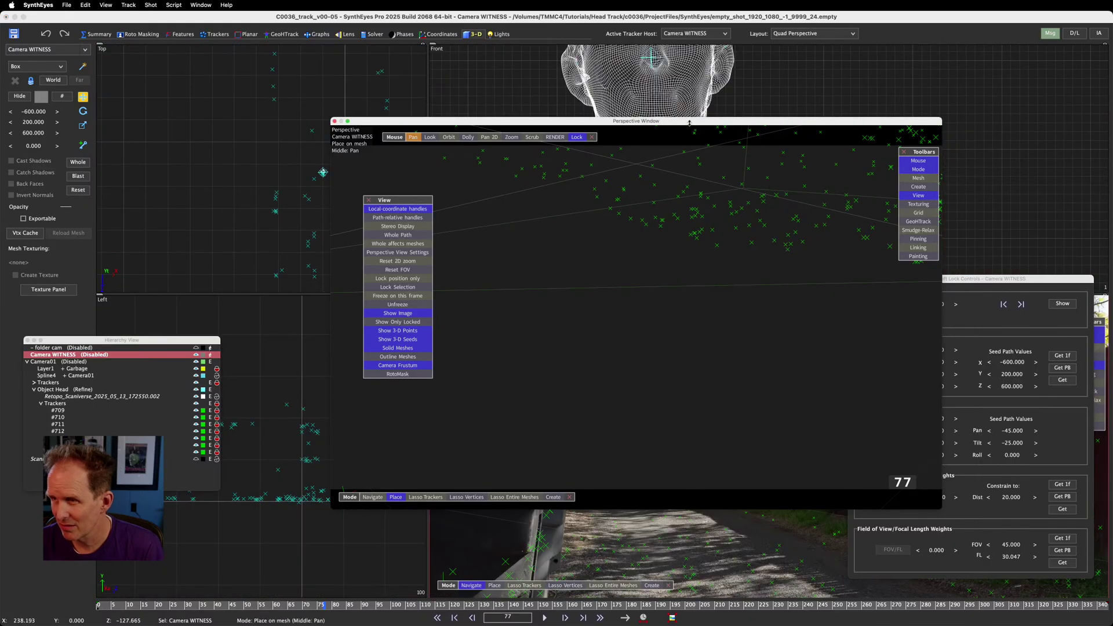
drag(751, 117, 328, 65)
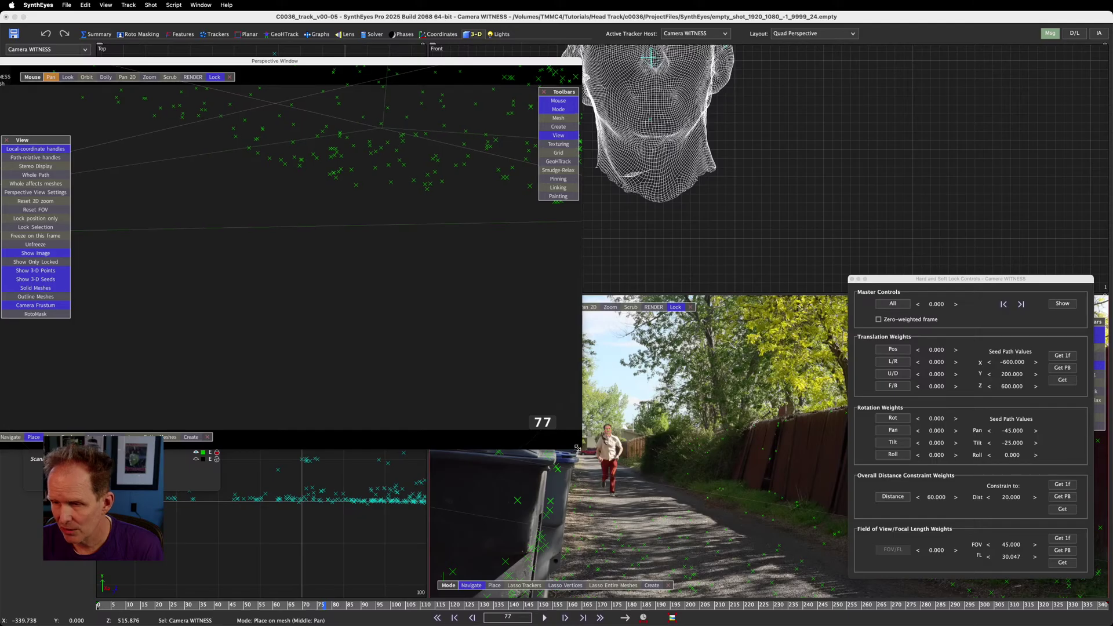
drag(575, 449, 332, 365)
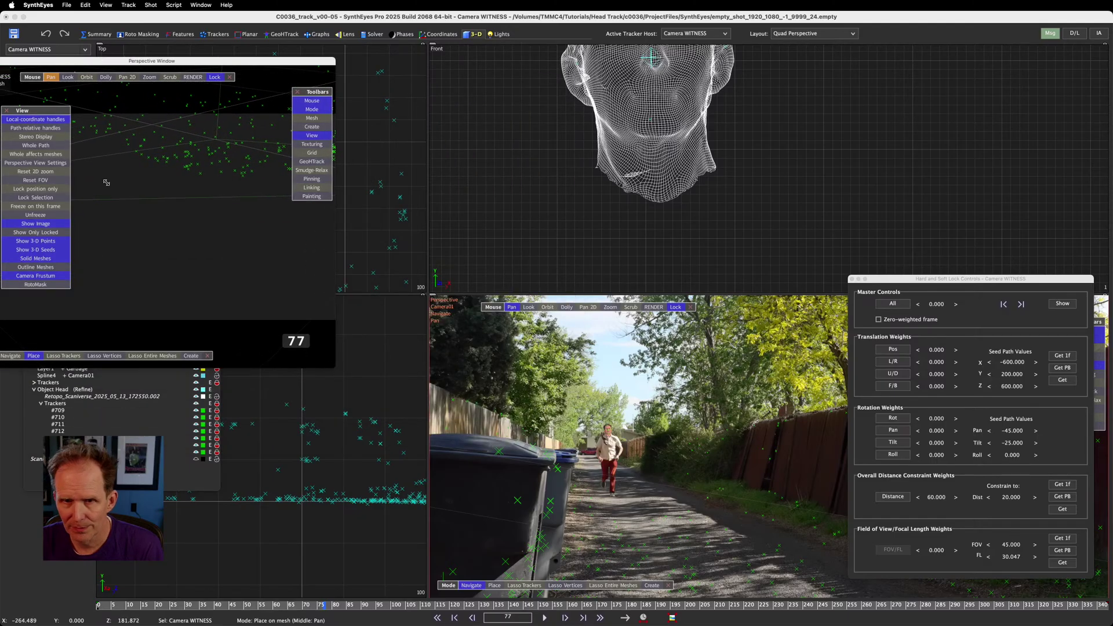
Set the floating perspective to Pan, close its View toolbar and the lock controls, and place the window beside the walking figure
click(7, 110)
click(51, 77)
drag(105, 65, 165, 102)
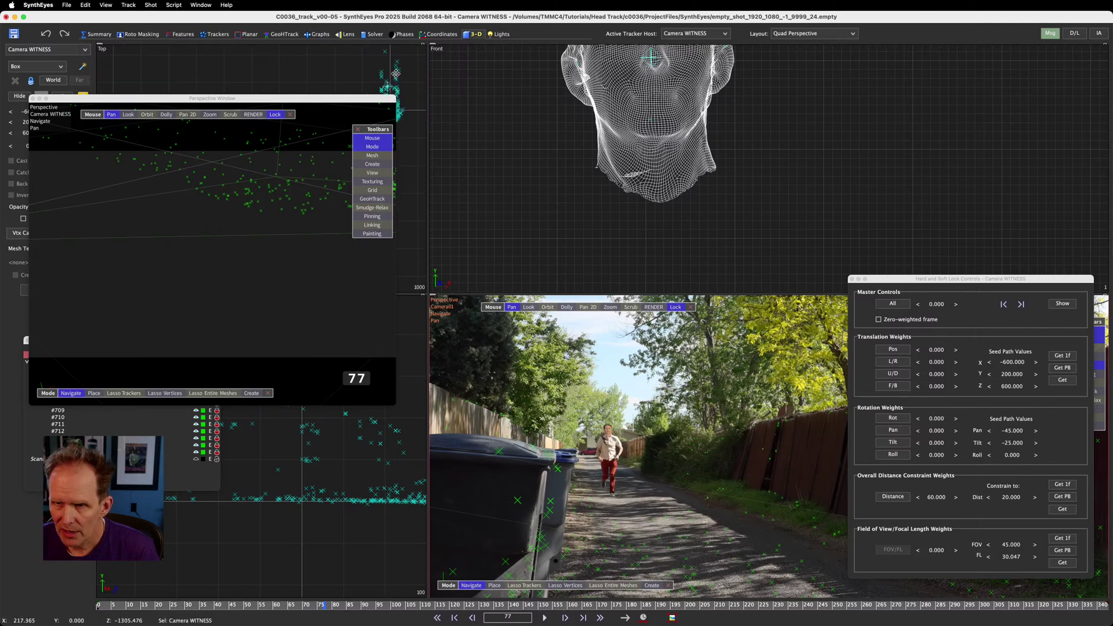
drag(288, 97, 735, 297)
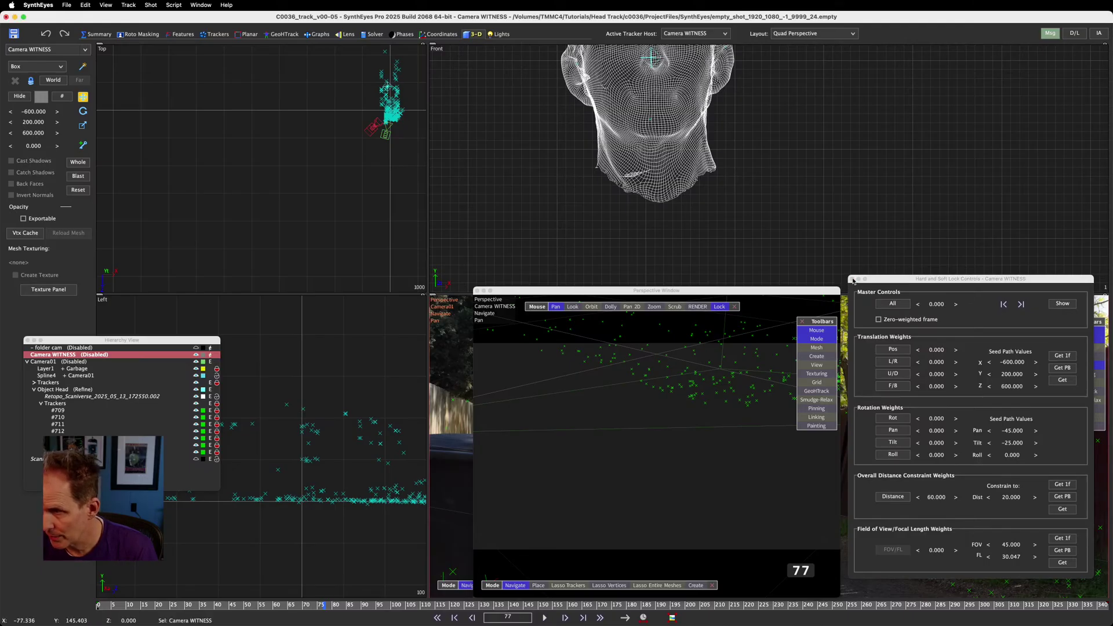
click(852, 279)
drag(717, 296, 916, 261)
At the first frame, move Camera WITNESS up and down the alley to about X -489, Y 501, Z -860
scroll(344, 139, up, 3)
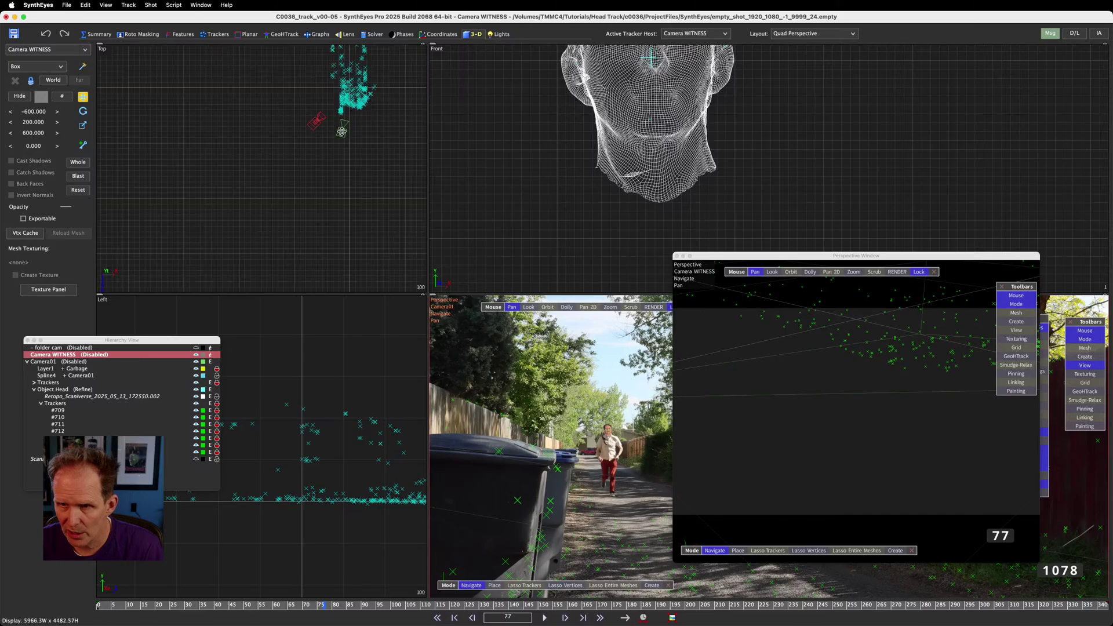
scroll(318, 453, down, 7)
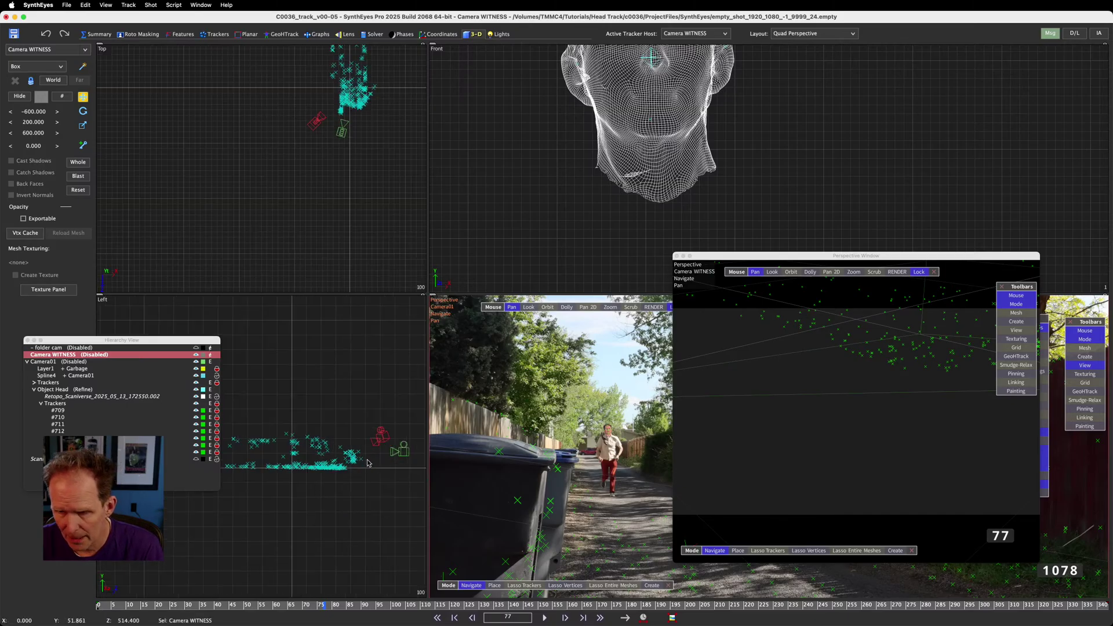
scroll(708, 152, down, 8)
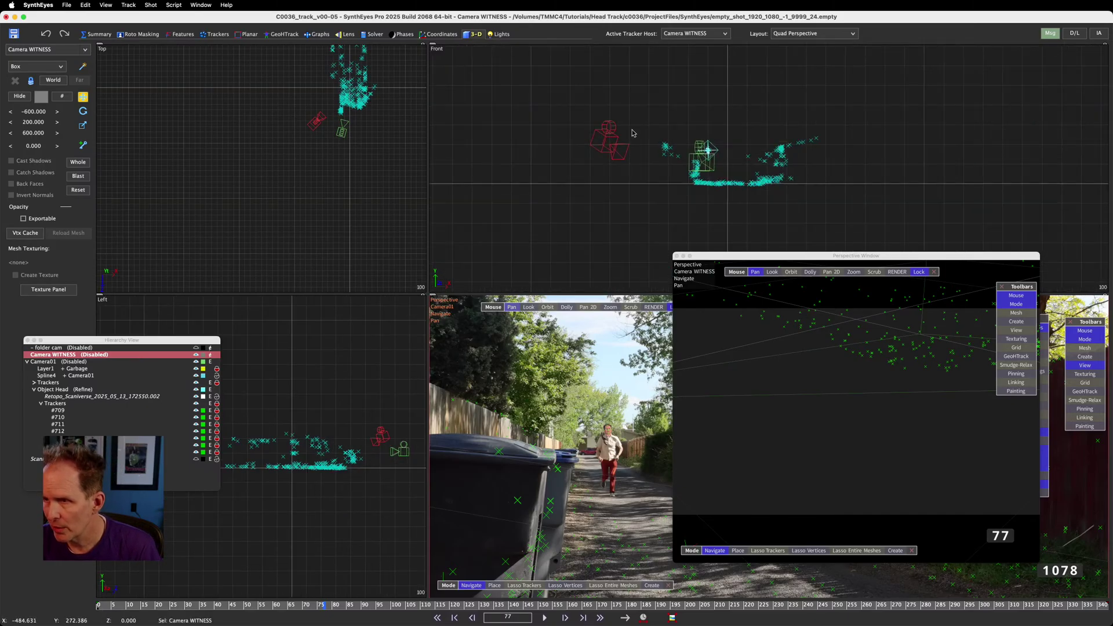
key(Home)
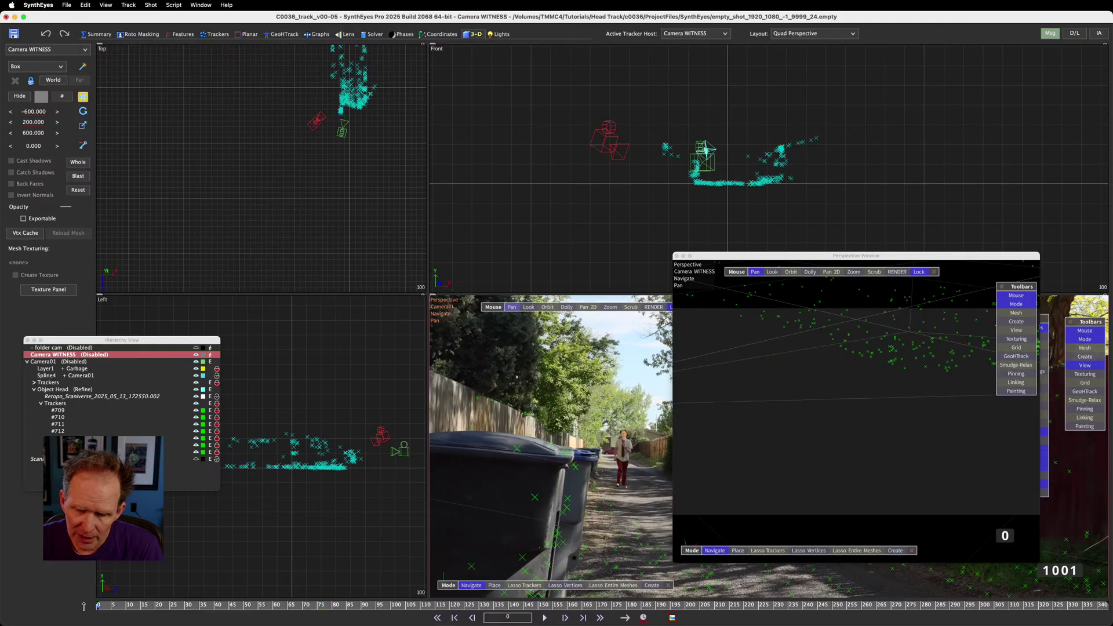
drag(613, 130, 629, 73)
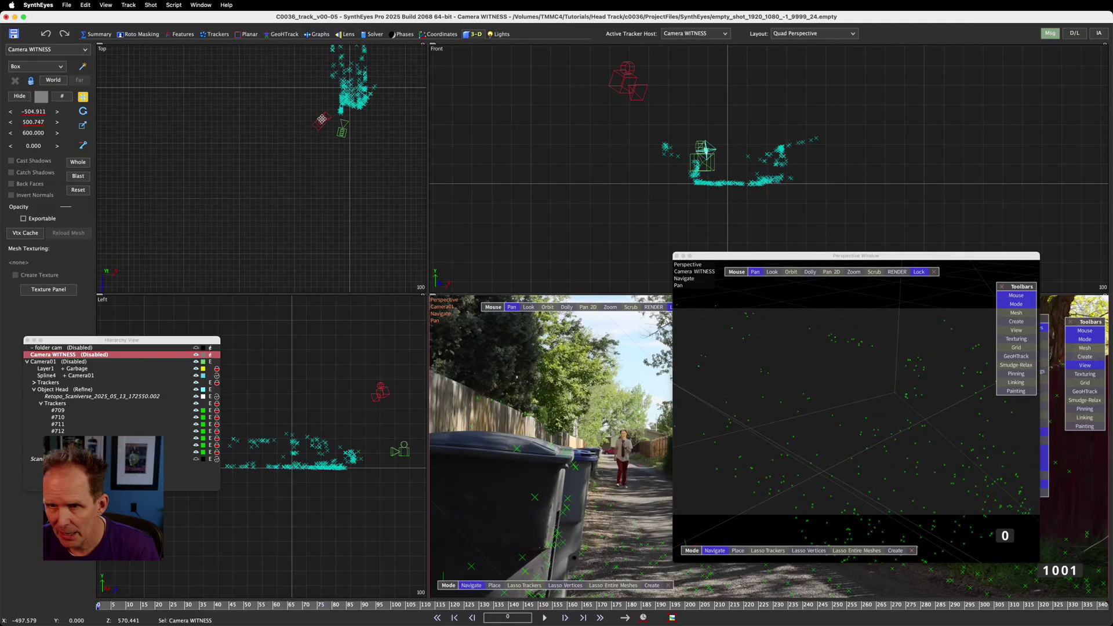
drag(321, 120, 322, 38)
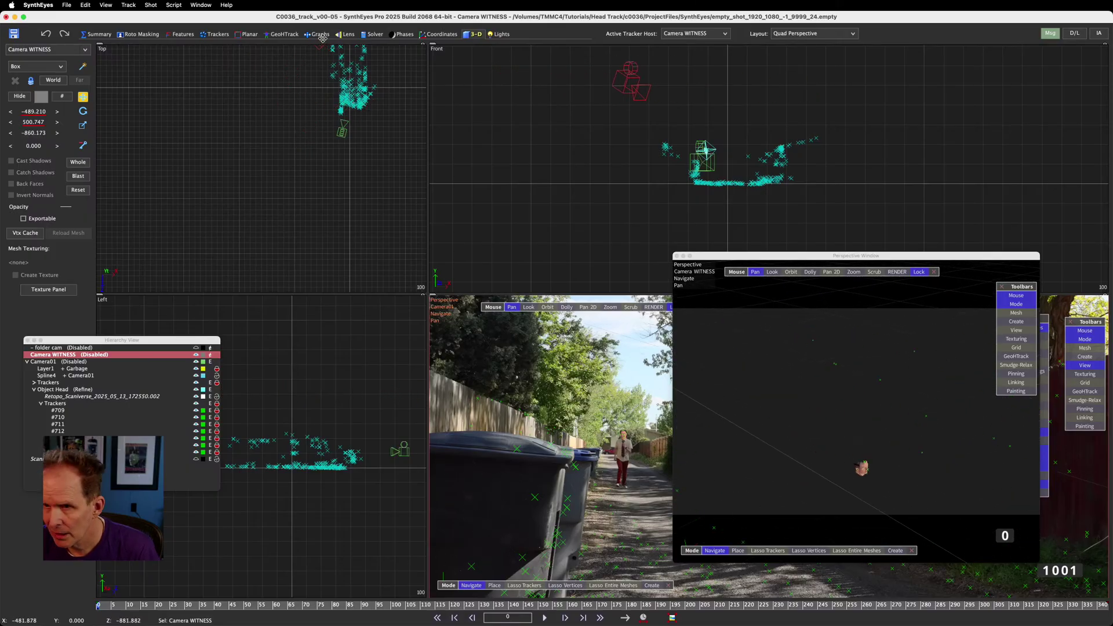
Lower Camera WITNESS and bring it beside the head mesh, at about X -195, Y 233, Z -1072
middle_drag(327, 118, 326, 146)
middle_drag(274, 506, 390, 454)
drag(291, 339, 248, 376)
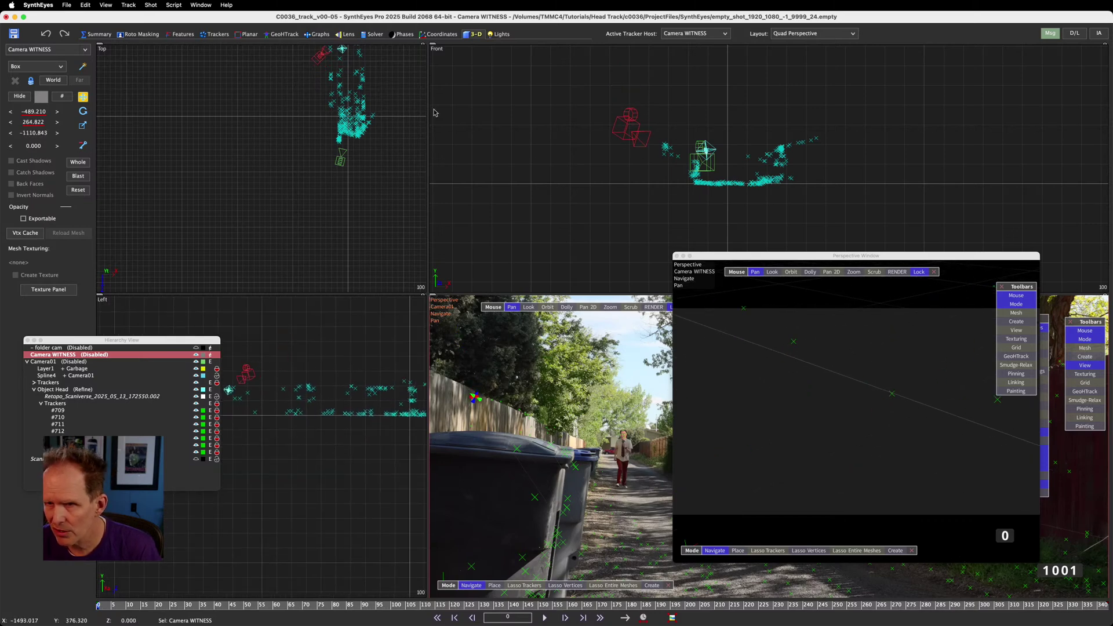
middle_drag(353, 71, 301, 141)
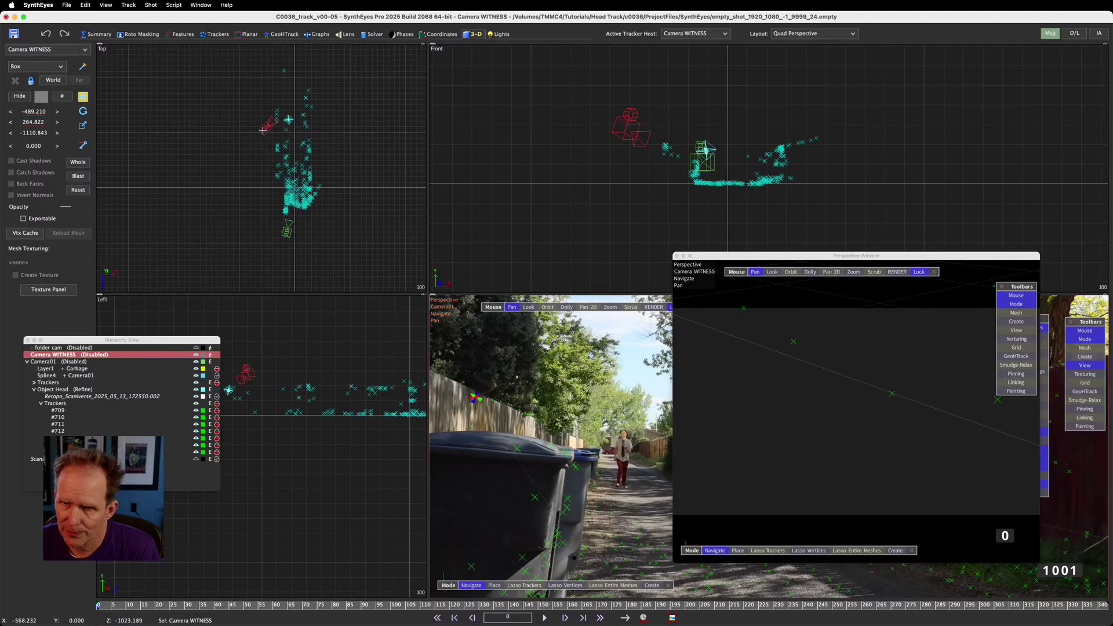
drag(263, 130, 277, 134)
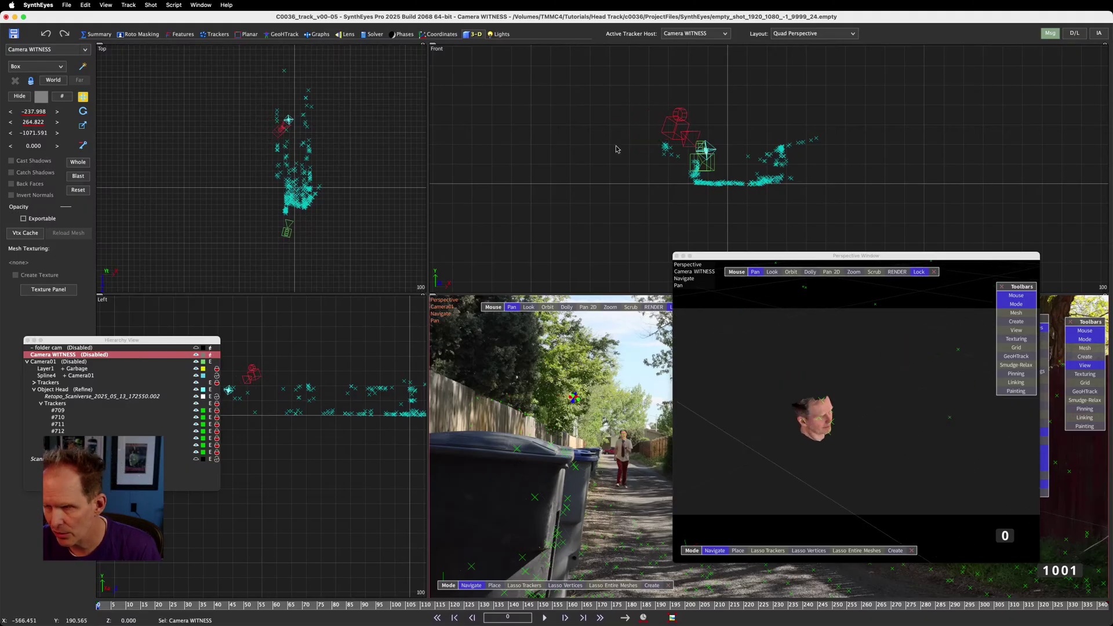
scroll(616, 149, up, 10)
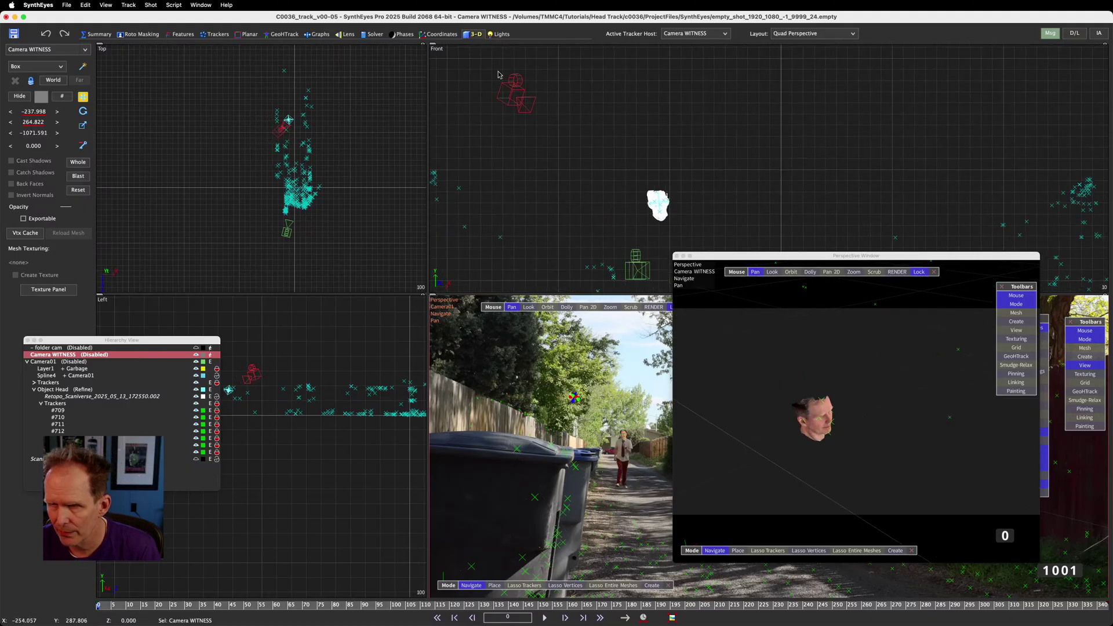
drag(512, 90, 561, 125)
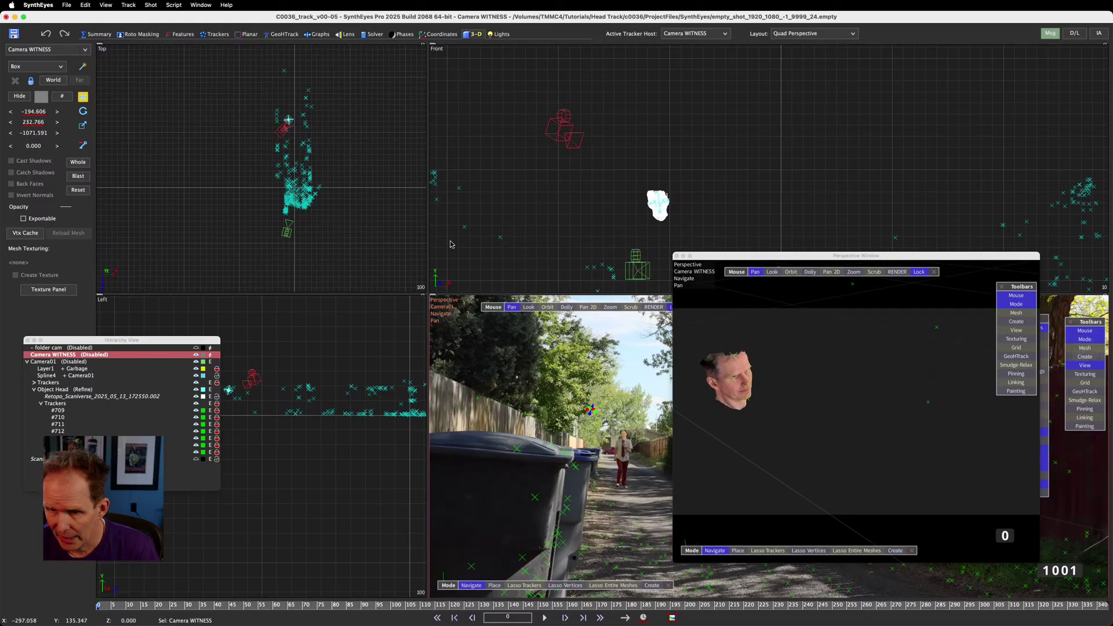
Keyframe Camera WITNESS beside the head mesh at frame 343 and at frame 300, placing it at about X -186, Y 216, Z 608 on the latter
drag(112, 606, 1109, 606)
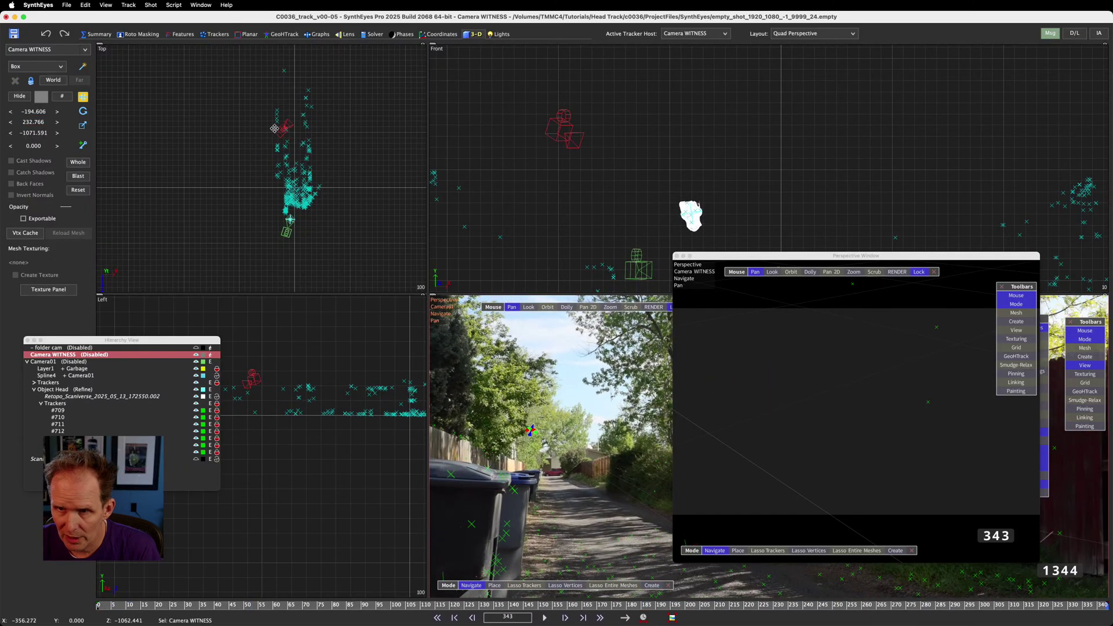
drag(276, 142, 286, 232)
drag(107, 607, 984, 625)
scroll(303, 259, up, 5)
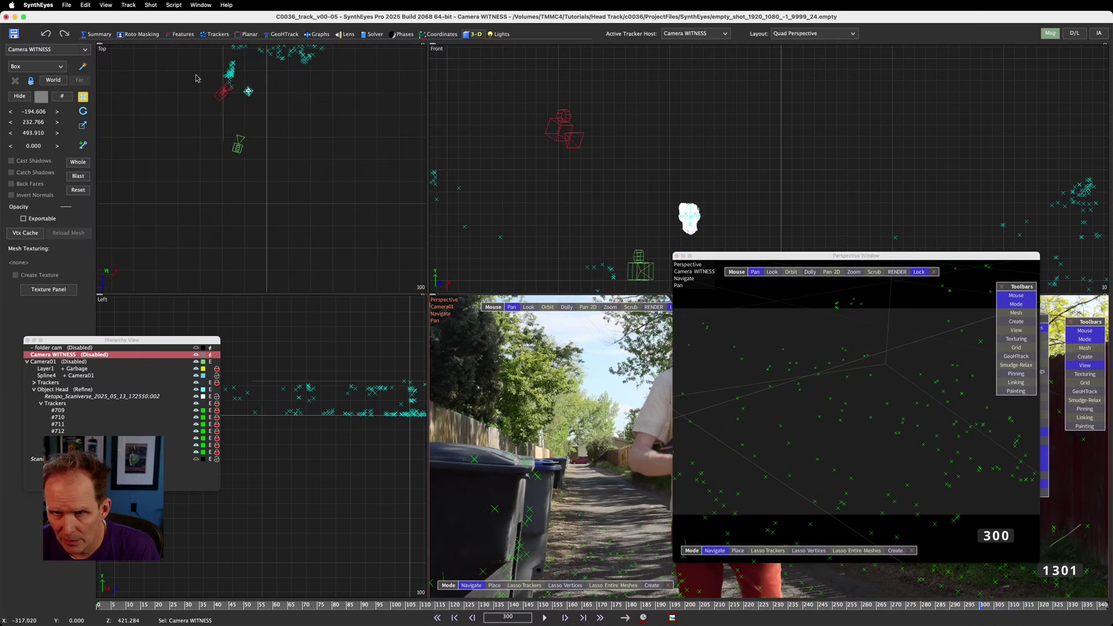
drag(220, 97, 220, 120)
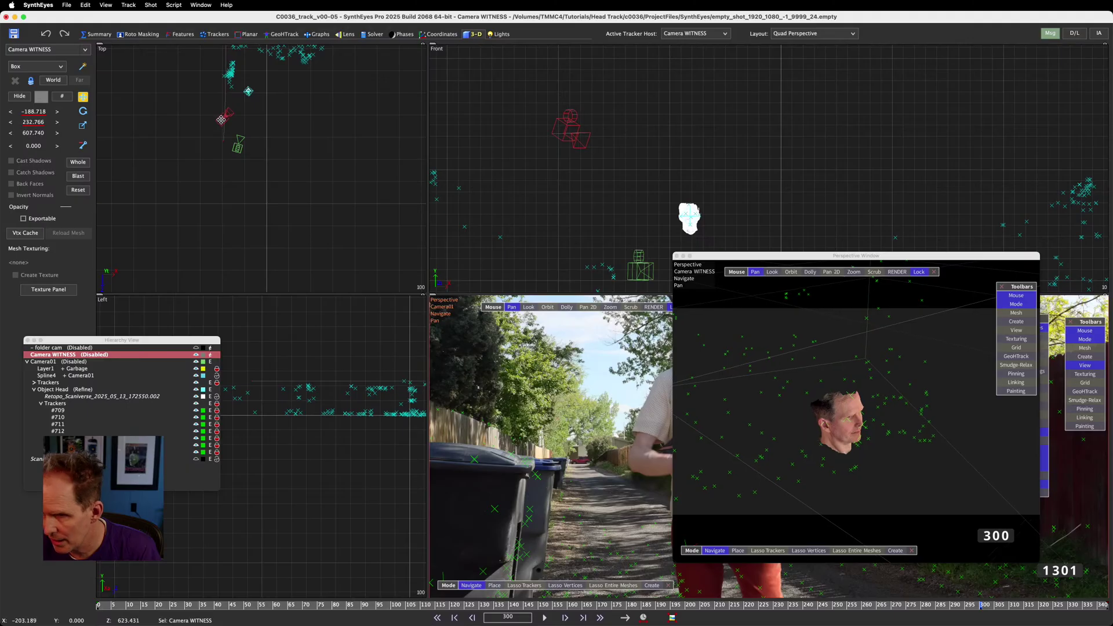
drag(566, 123, 568, 141)
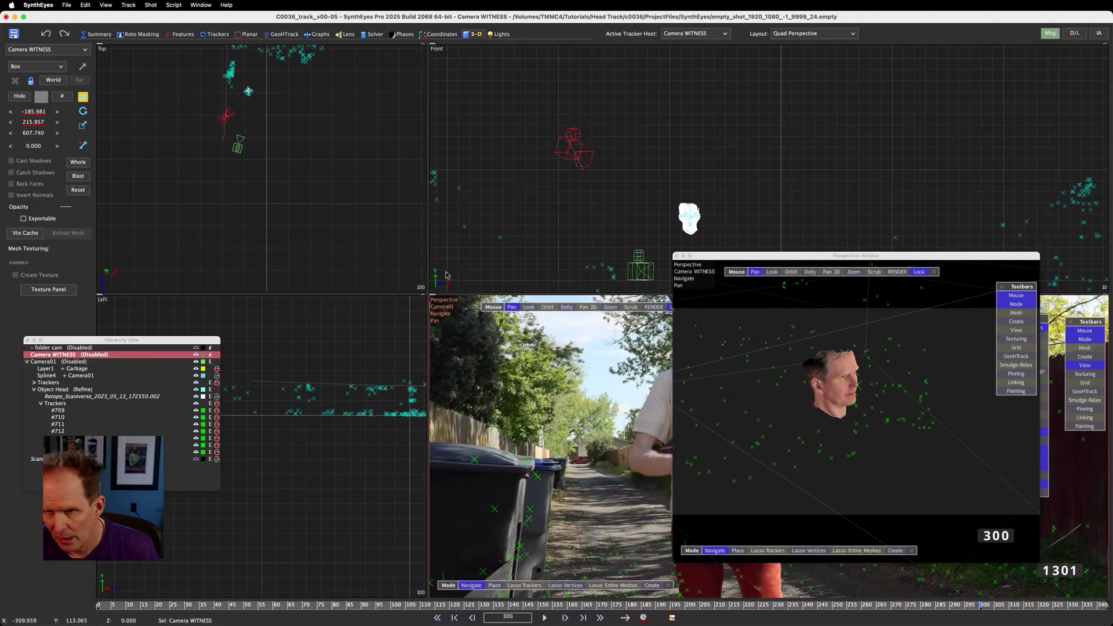
At frame 218, bring Camera WITNESS beside the head mesh, at about X -165, Y 211, Z 96
drag(983, 606, 739, 616)
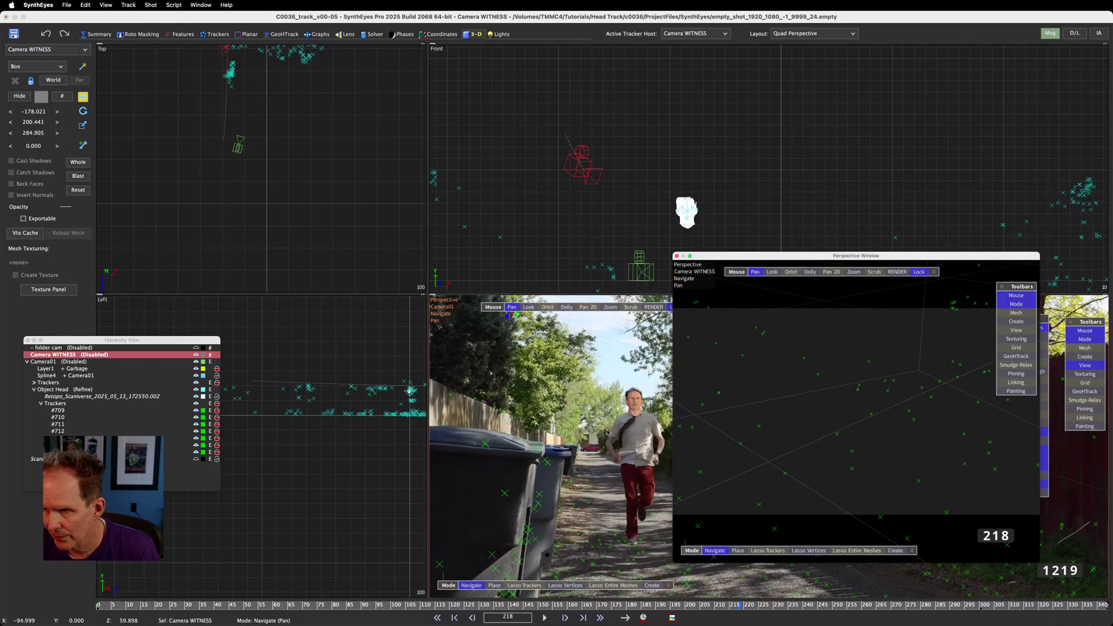
middle_drag(193, 78, 191, 217)
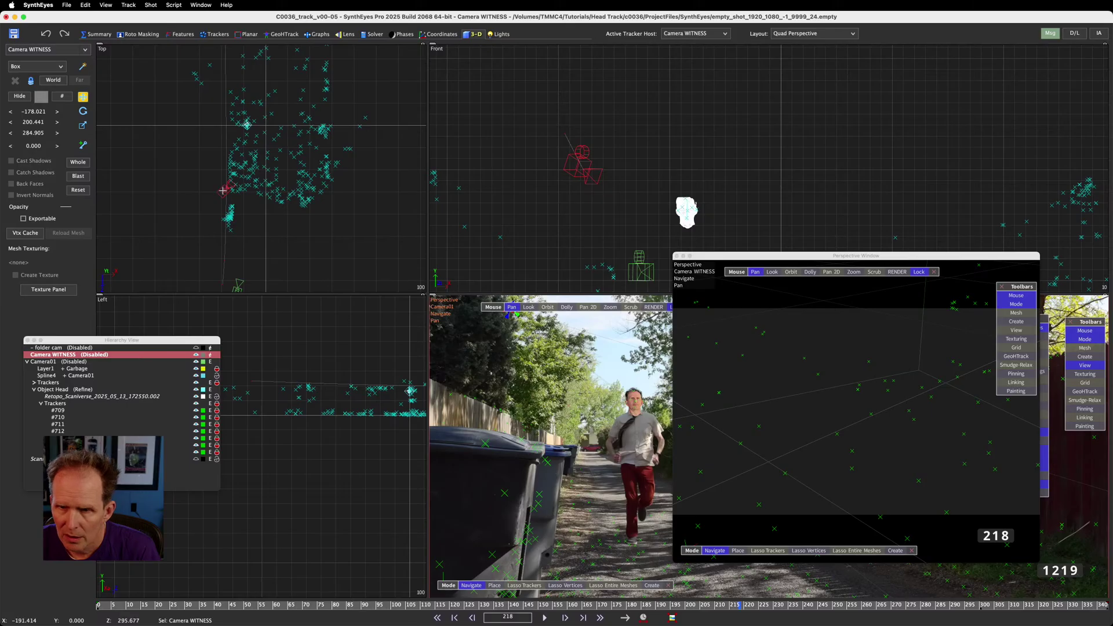
drag(222, 190, 226, 149)
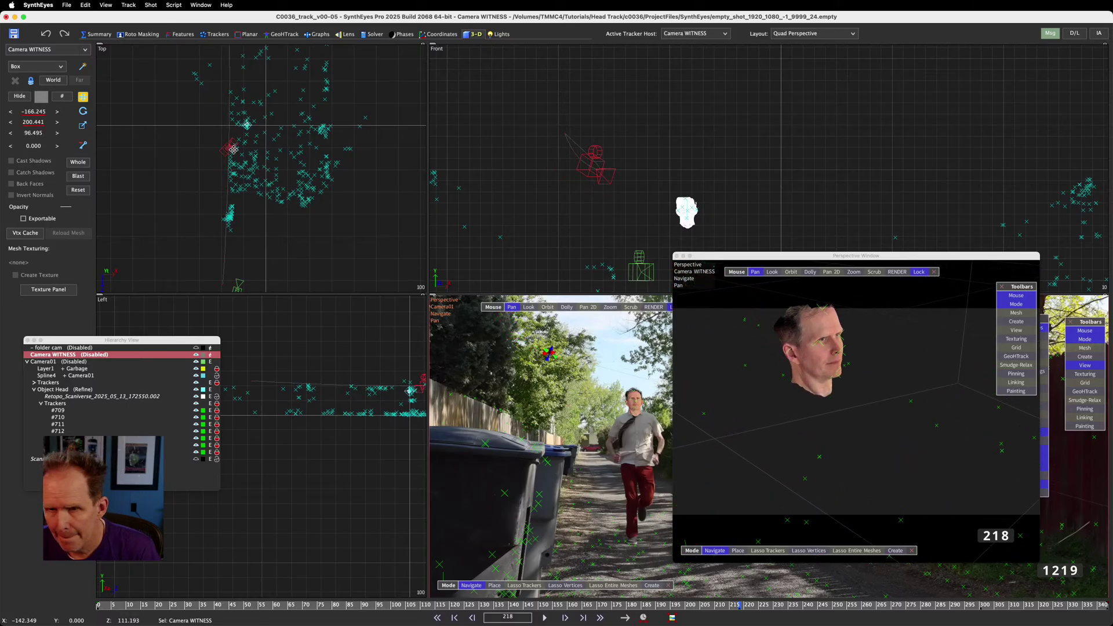
drag(597, 151, 597, 141)
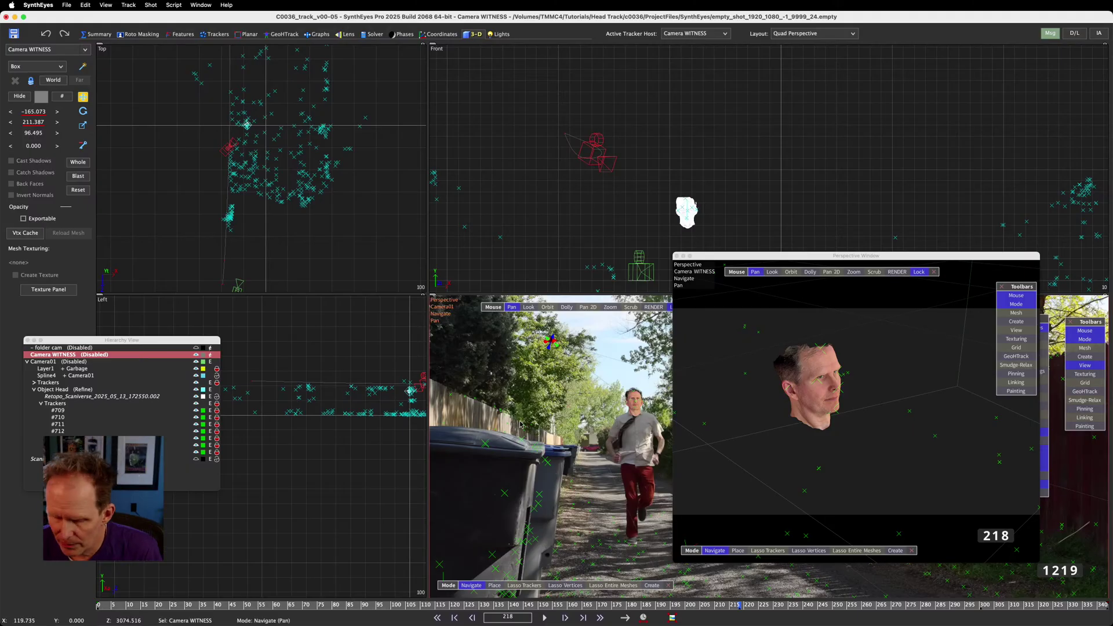
click(162, 426)
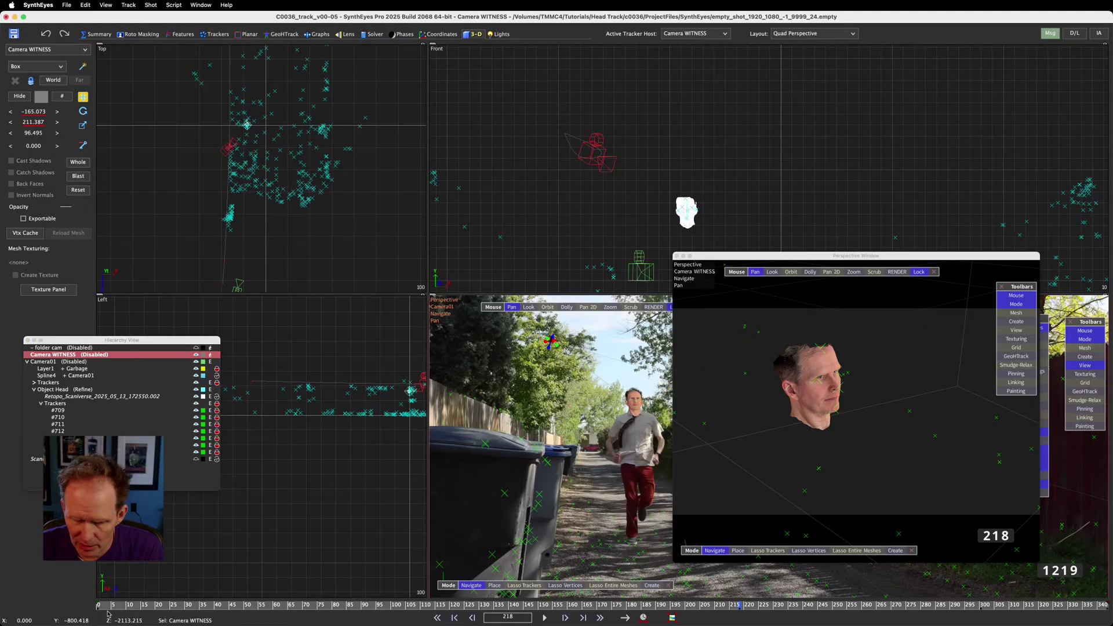
At the first frame, move Camera WITNESS to about X -177, Y 187, Z -1063 and turn it toward the head with Look
drag(100, 605, 21, 619)
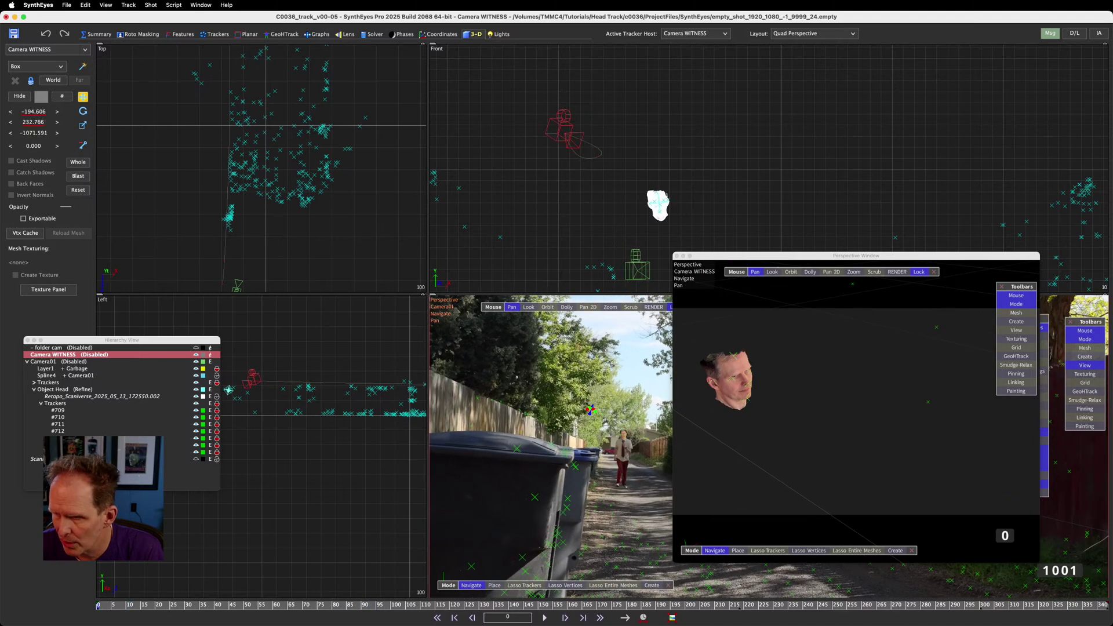
drag(564, 116, 582, 168)
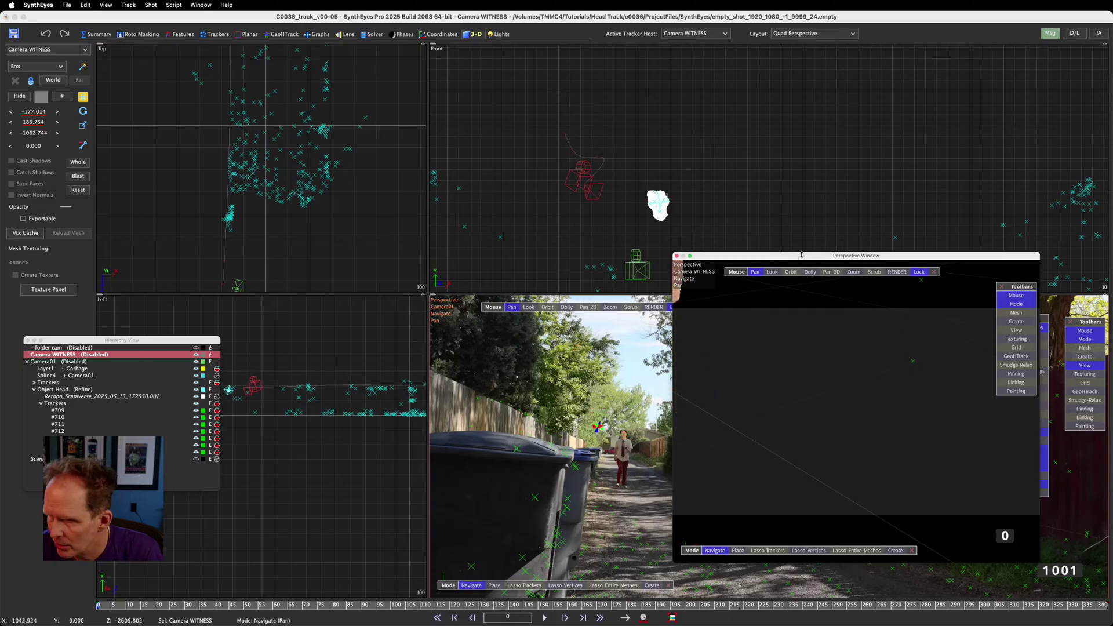
click(772, 272)
drag(759, 365, 825, 496)
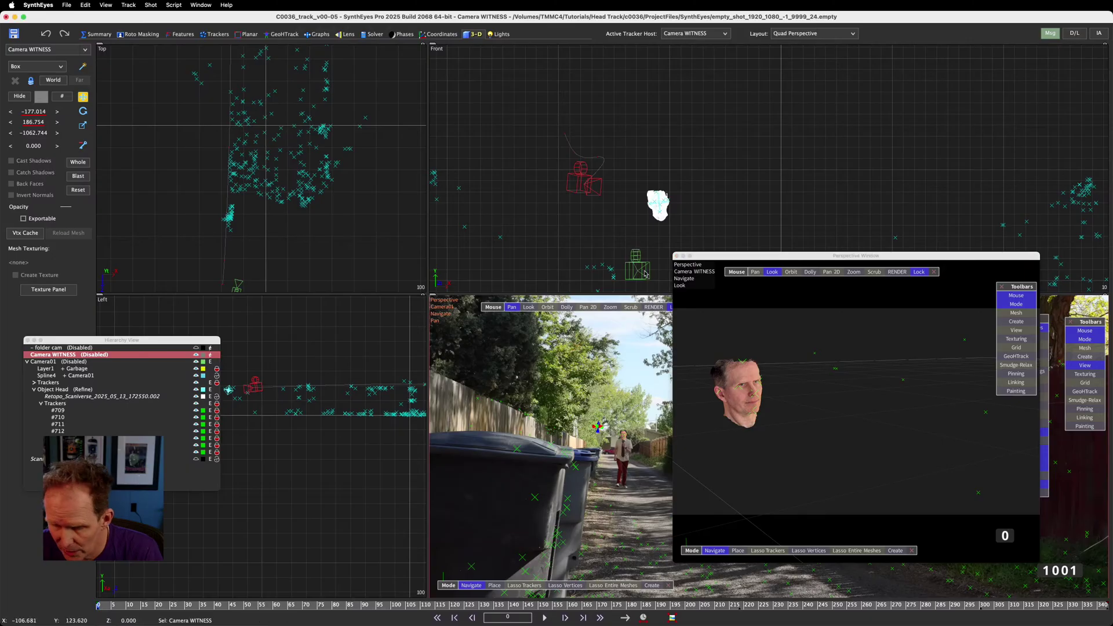
Play the shot from the first frame to about frame 79 and check the head's motion in the witness view
mouse_move(103, 605)
mouse_down()
mouse_move(1108, 606)
mouse_move(98, 605)
mouse_up()
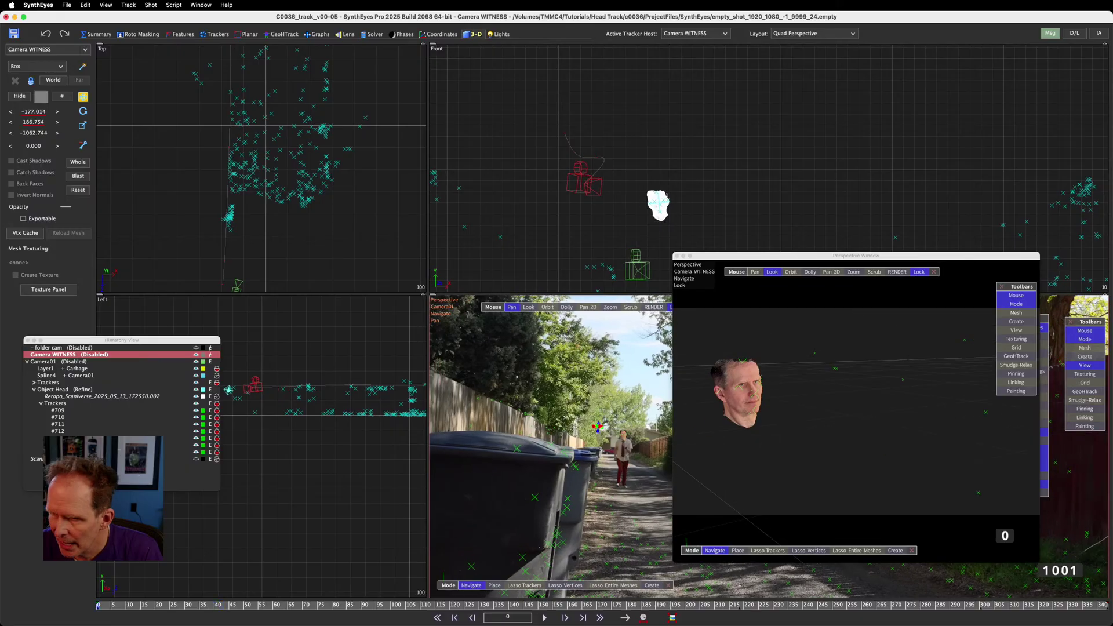
key(space)
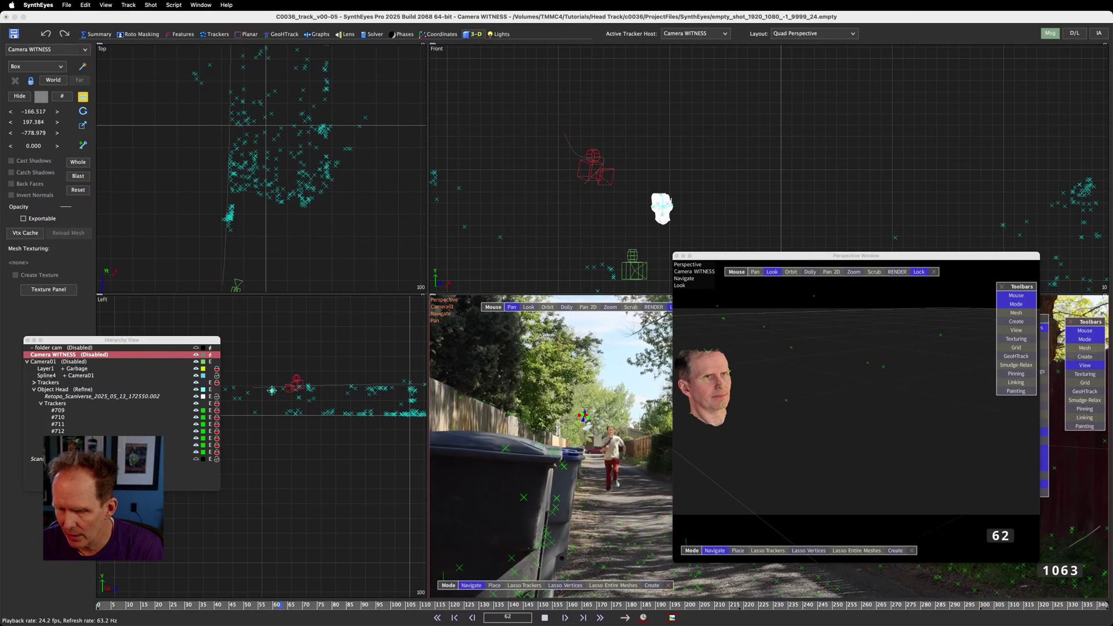
key(space)
Move the floating perspective window away from the camera view and set its object path display to Show all paths
right_click(808, 409)
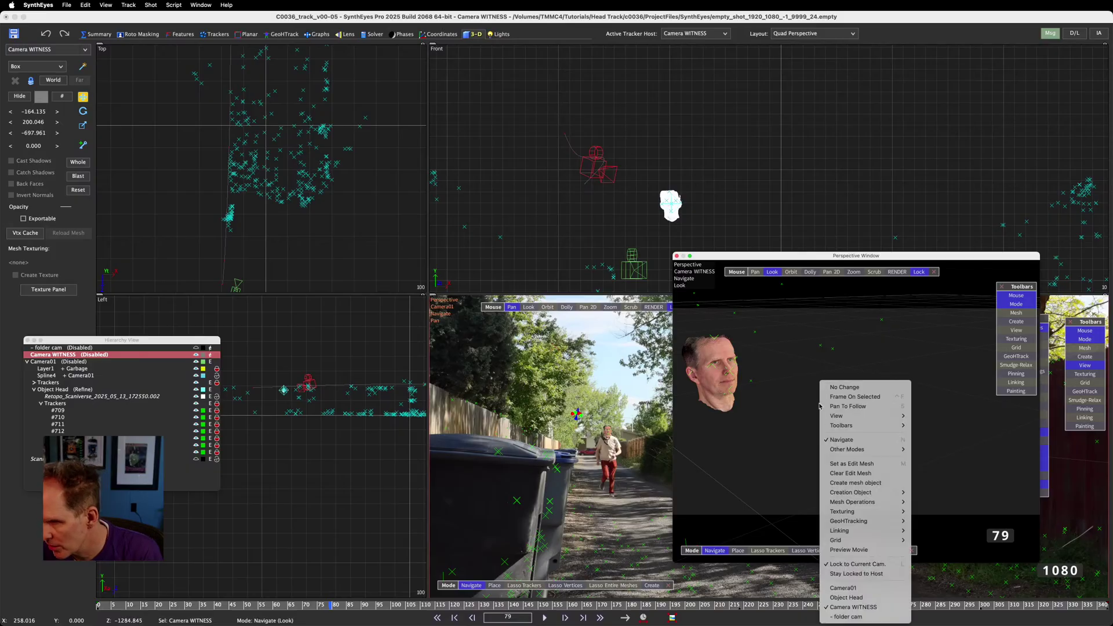
mouse_move(846, 416)
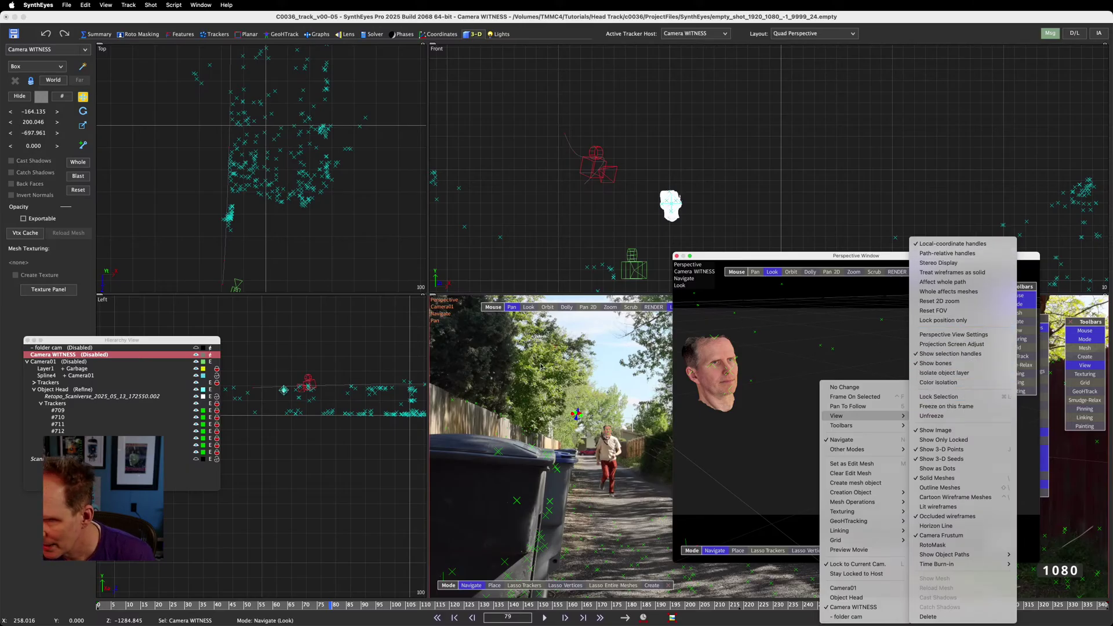
click(729, 258)
drag(729, 258, 156, 107)
right_click(265, 253)
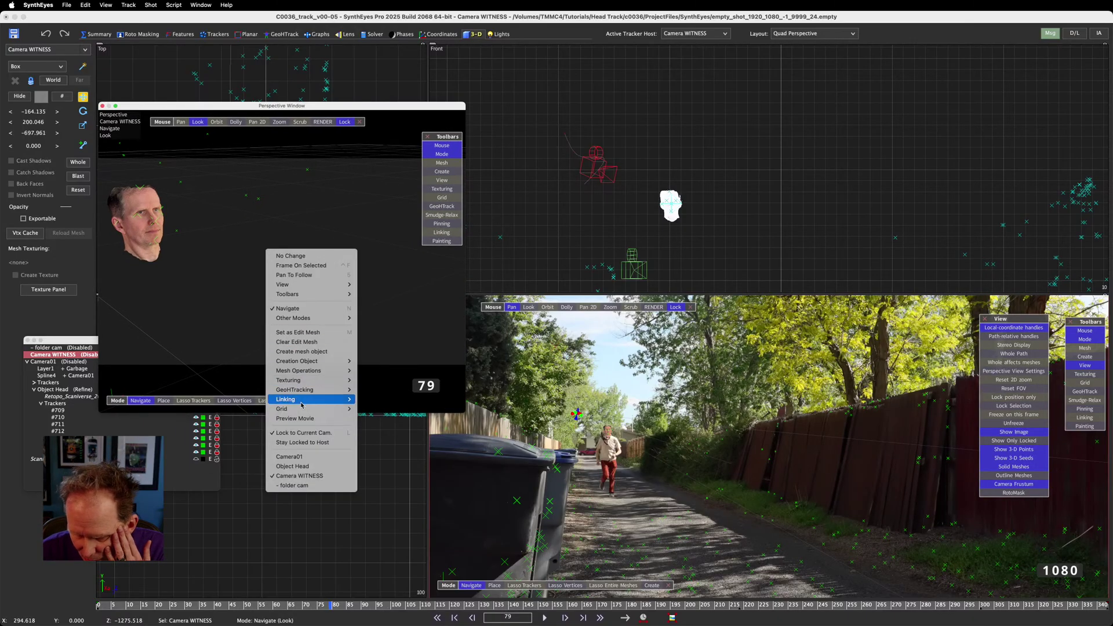
mouse_move(301, 404)
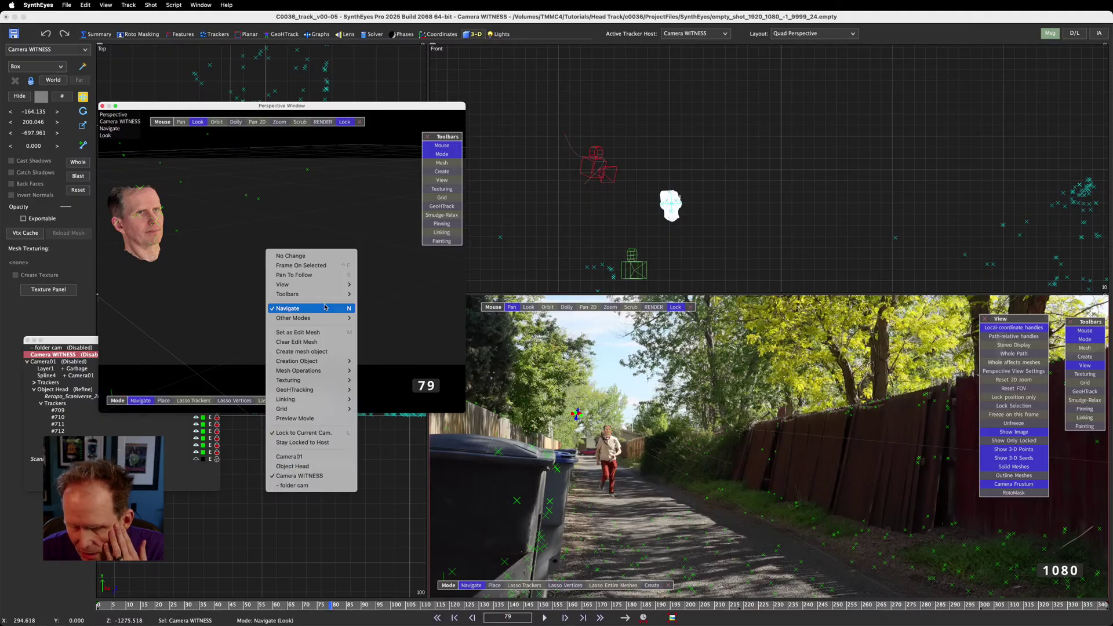
mouse_move(329, 284)
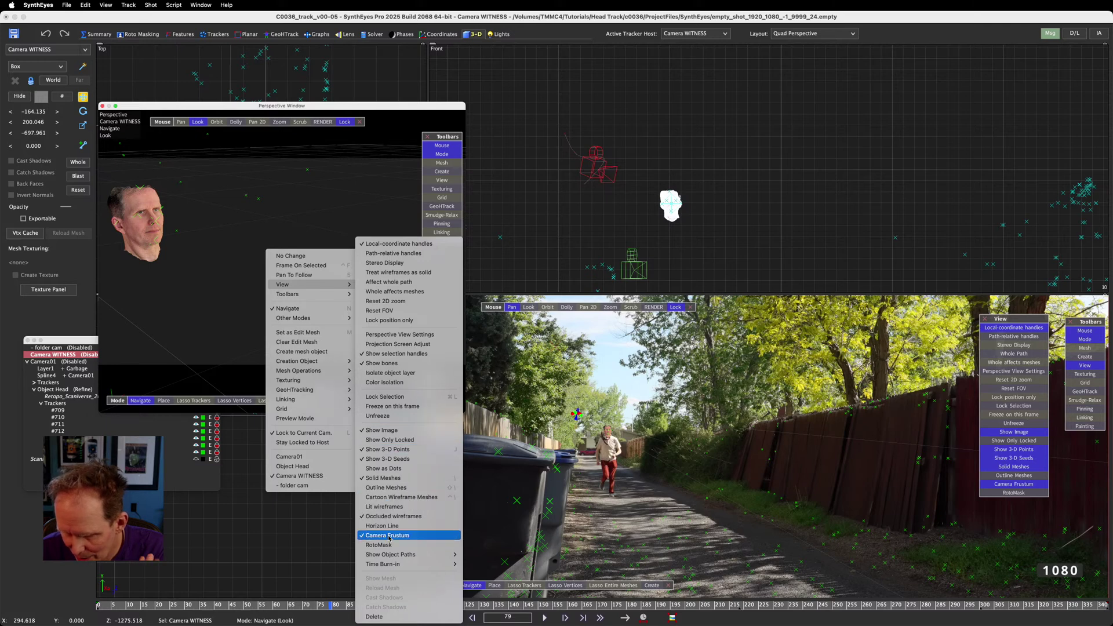
mouse_move(391, 555)
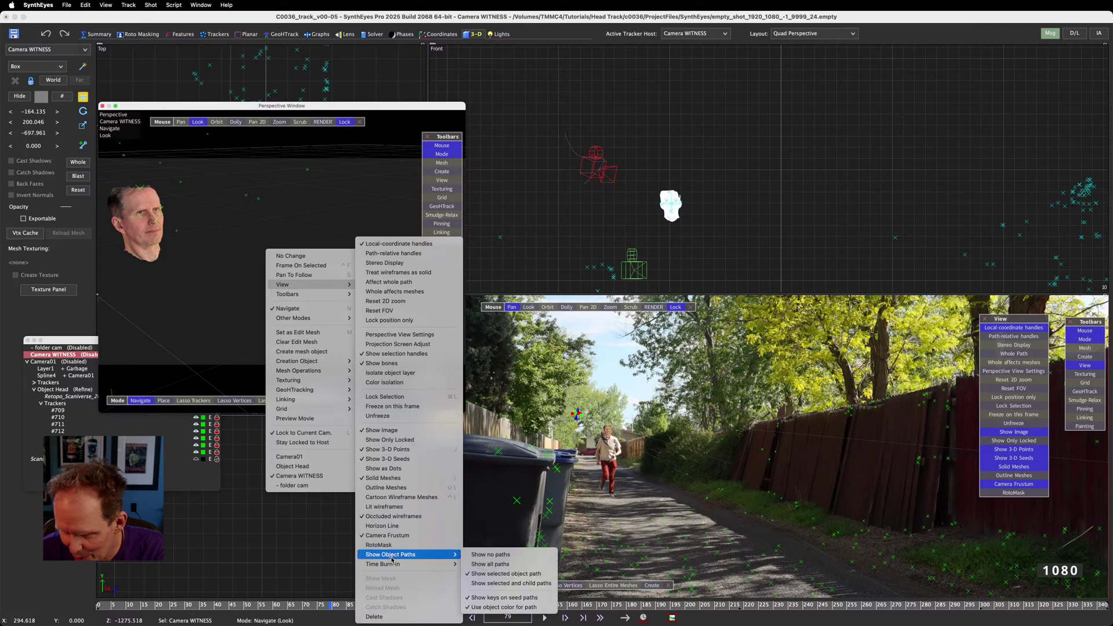
click(523, 565)
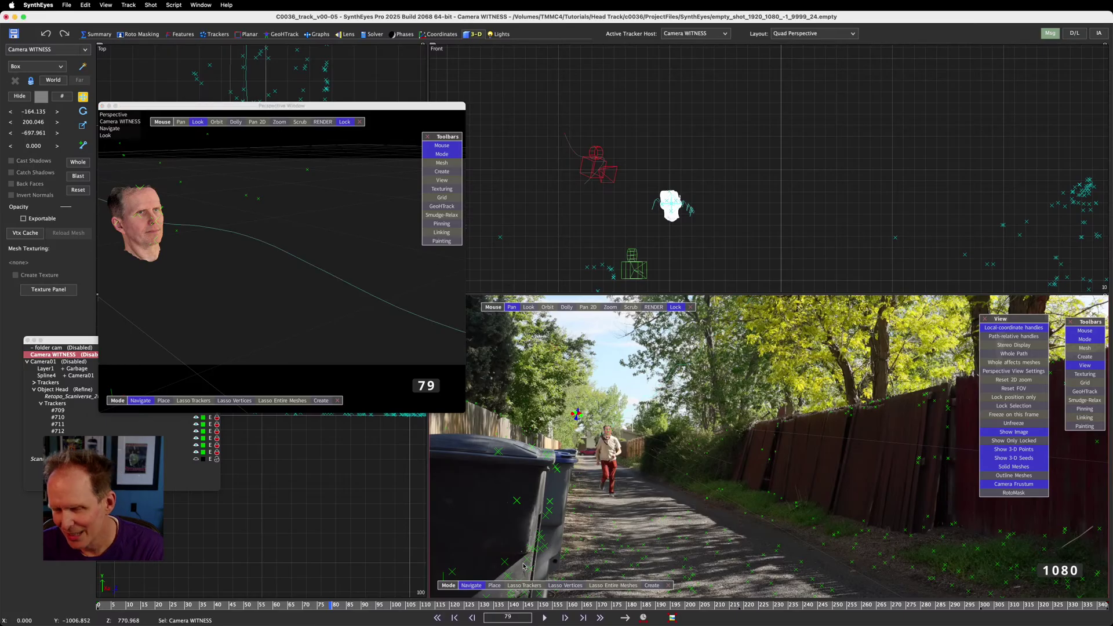
Play the shot from the first frame to examine the head's path, and step back from frame 251 to frame 230
key(Home)
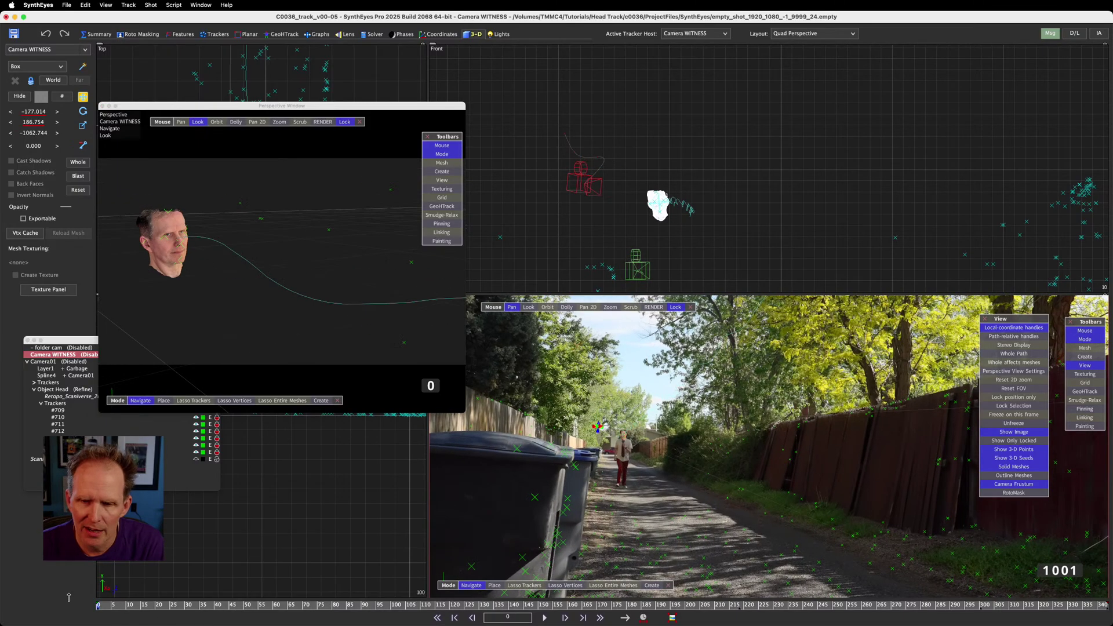
key(space)
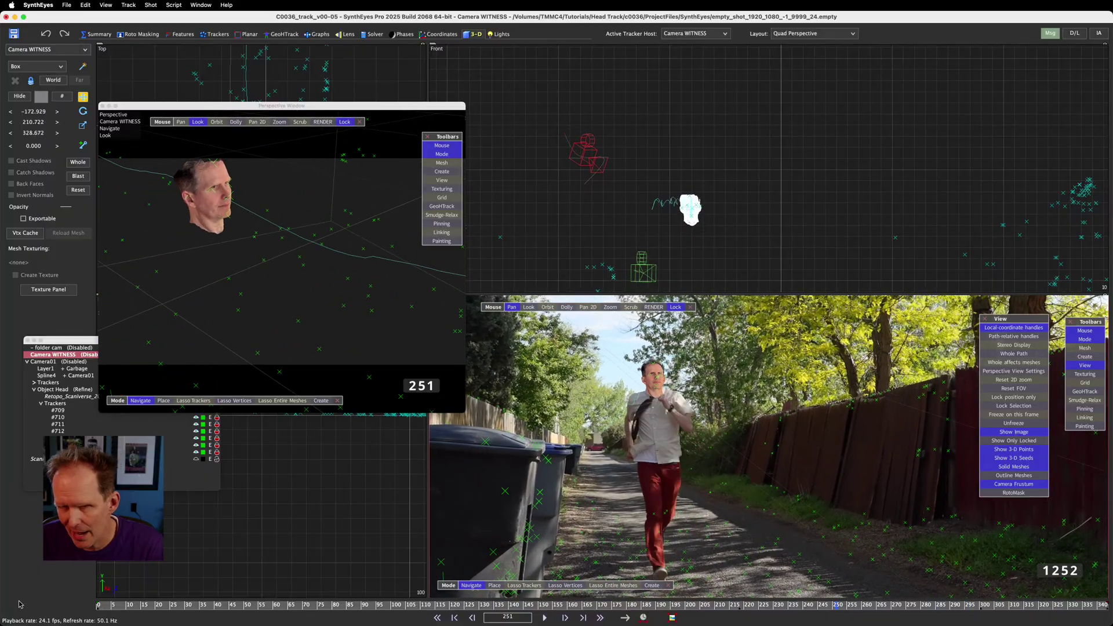
key(s)
key(s)
key(s)
key(s)
key(s)
key(s)
key(s)
key(s)
key(s)
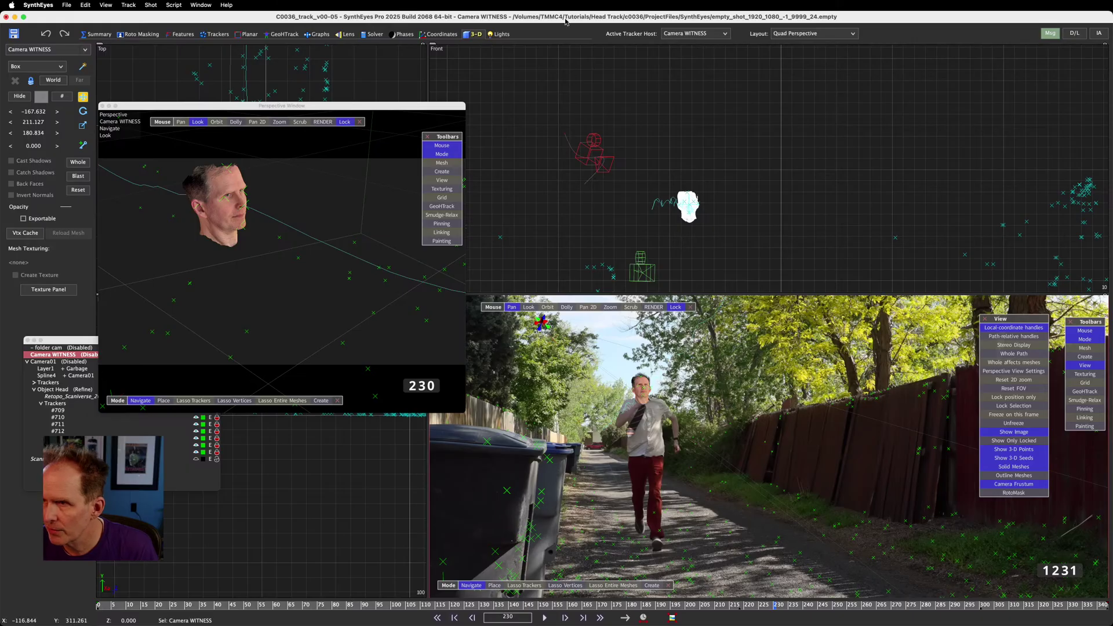
In the Solver graph, delay the drop in Object Head's Z soft lock weight to run from about frame 210 to frame 291
click(375, 34)
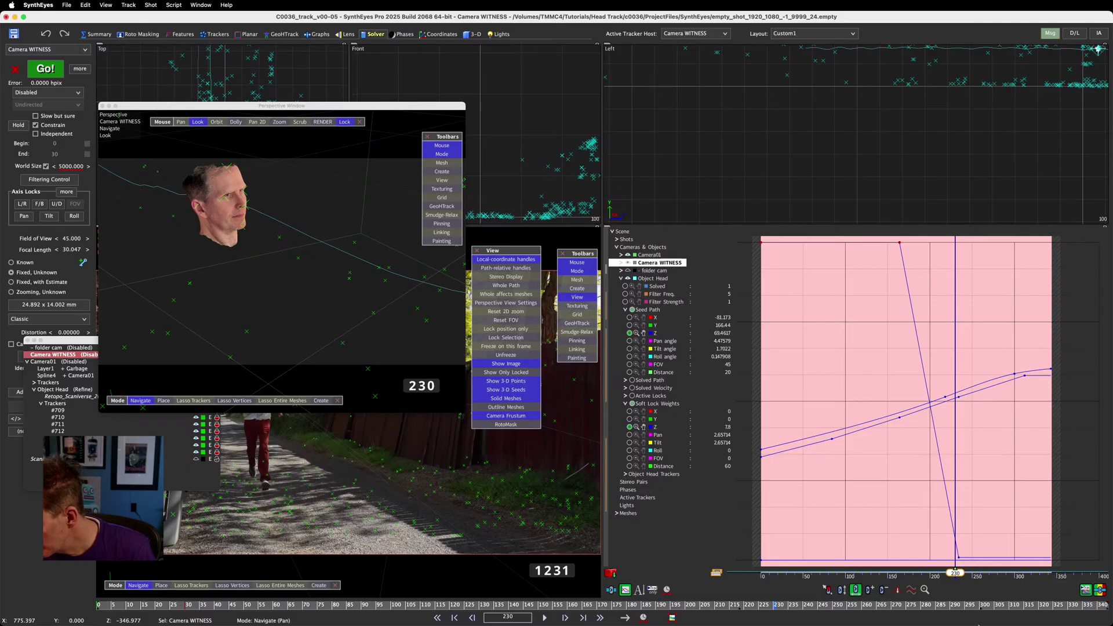
drag(957, 573, 1007, 572)
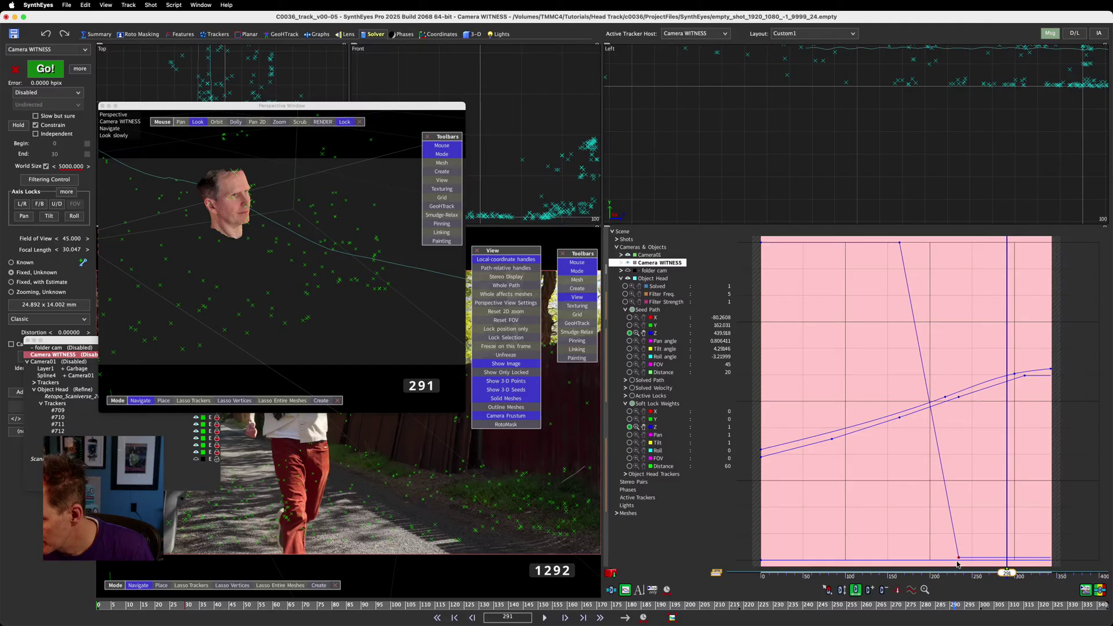
drag(958, 559, 1006, 557)
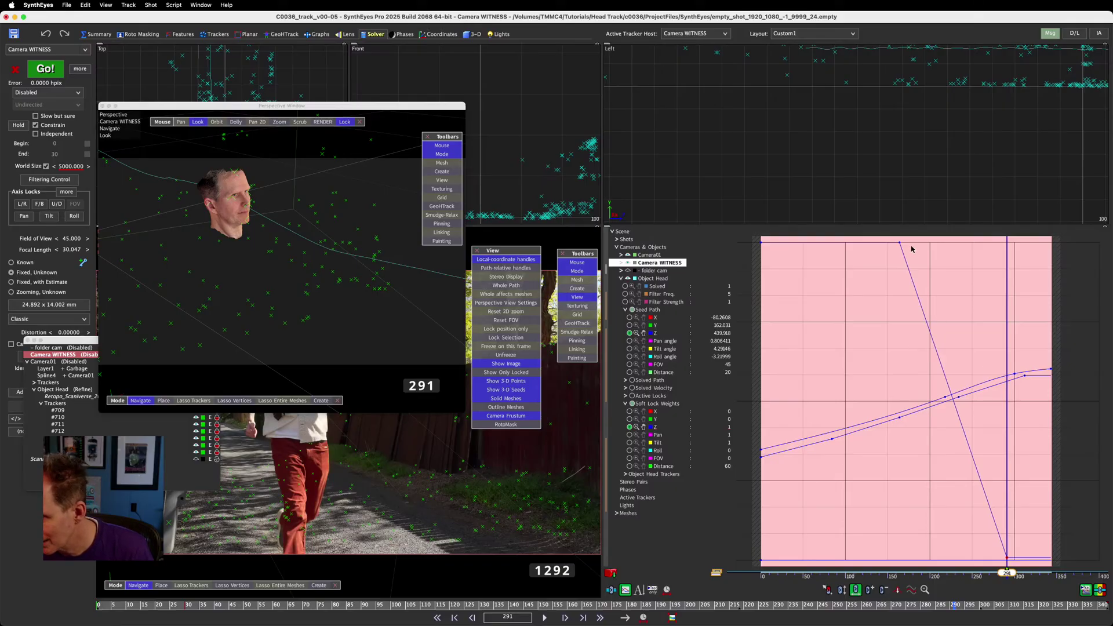
mouse_move(900, 244)
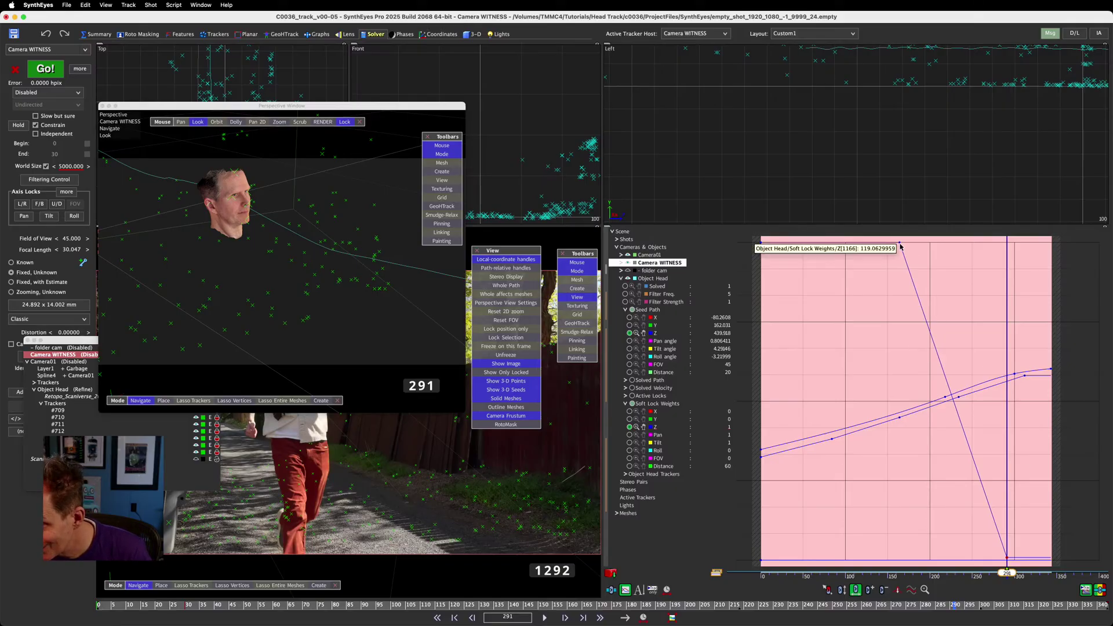
drag(900, 244, 938, 243)
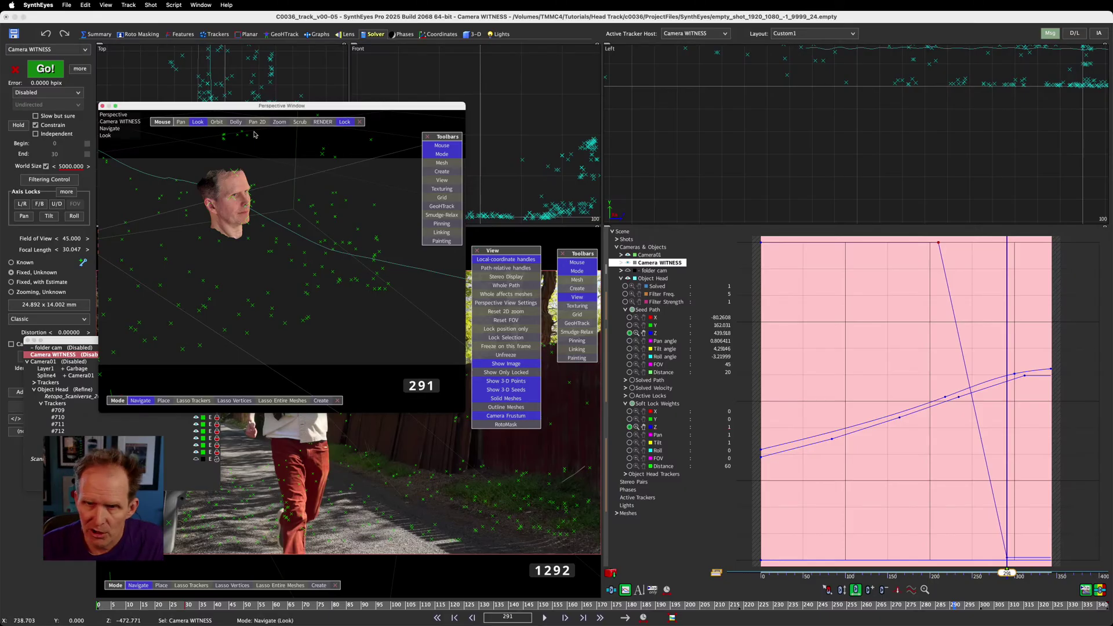
drag(299, 106, 399, 153)
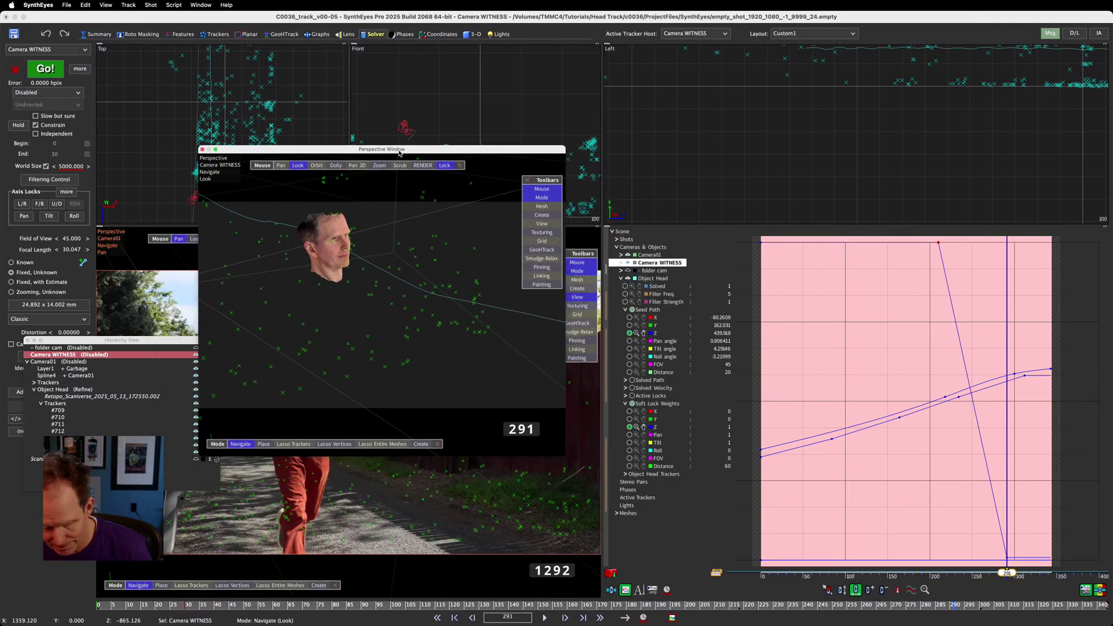
Try re-solving the scene twice with the revised lock weights, comparing the head's position and discarding each solution
key(shift+g)
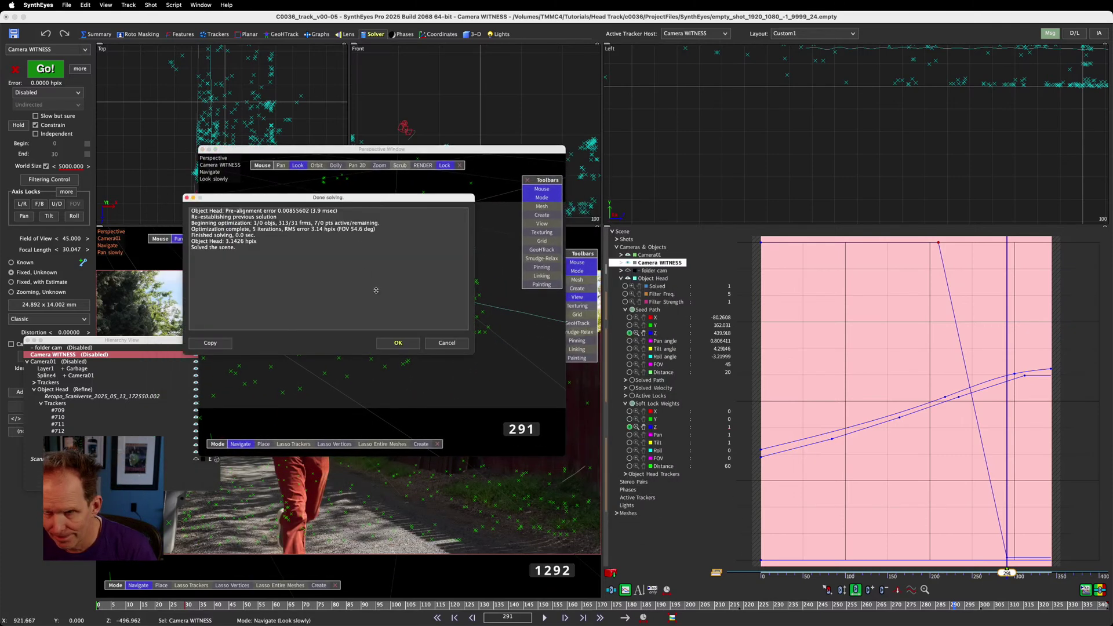
drag(365, 201, 230, 369)
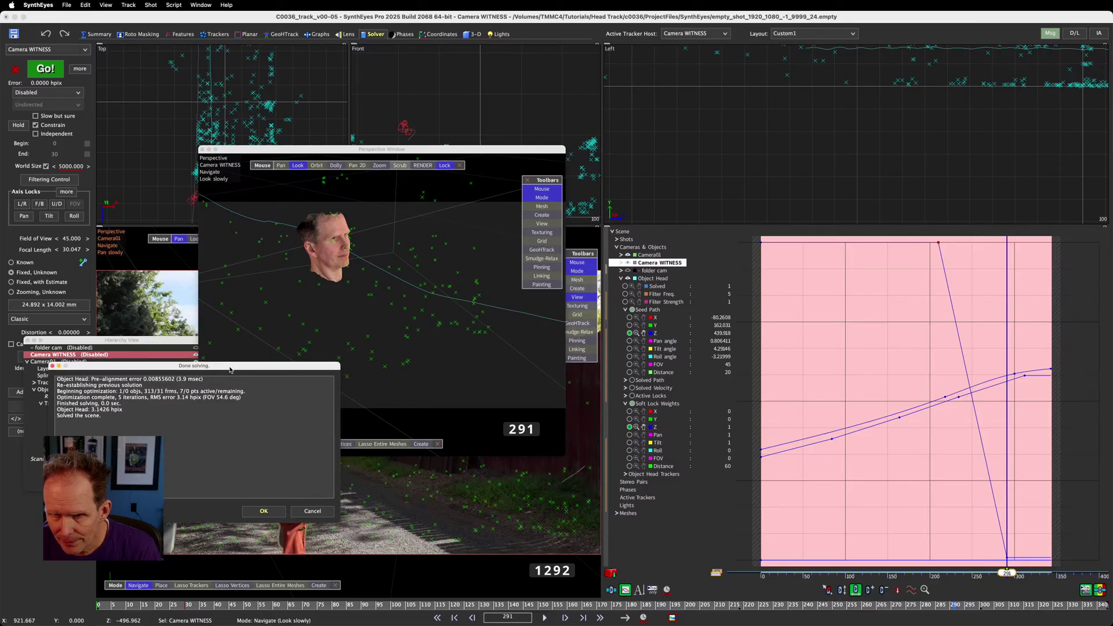
click(312, 510)
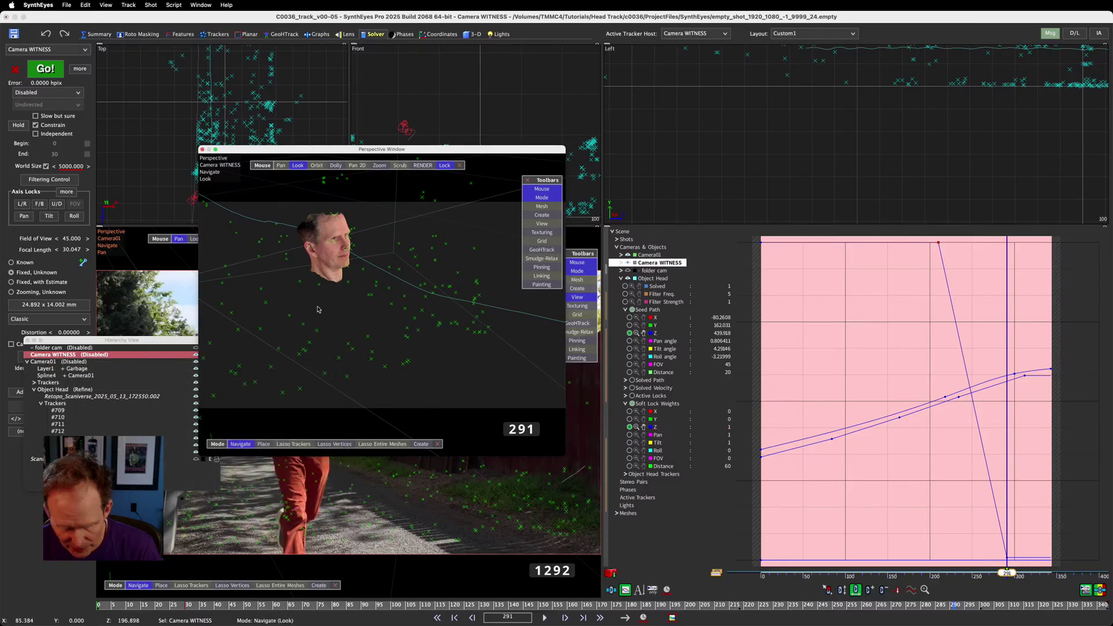
key(shift+g)
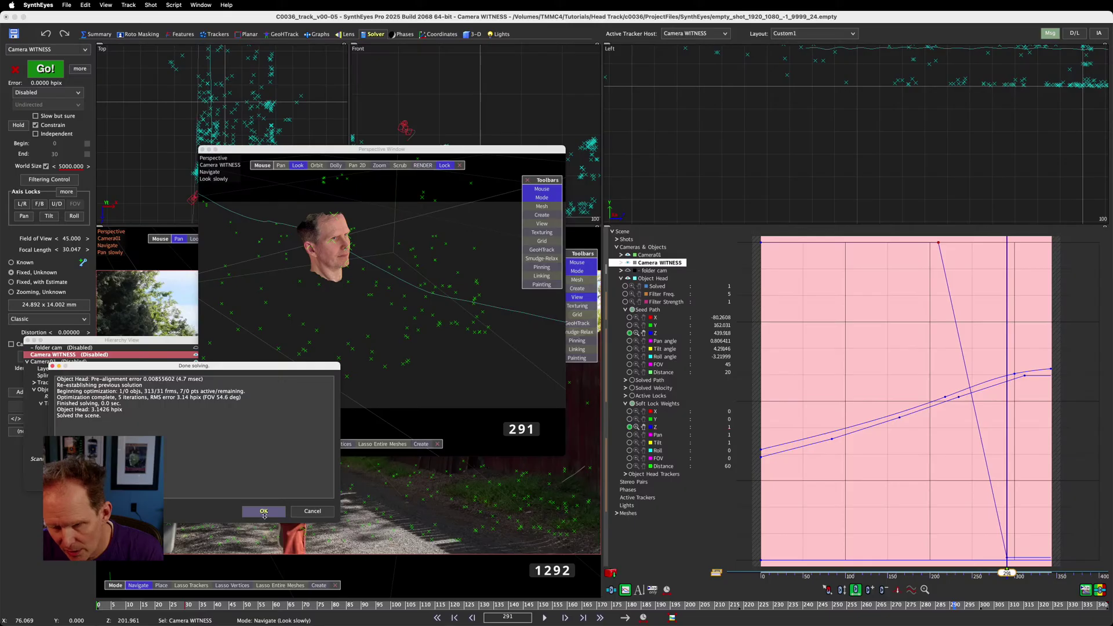
click(313, 512)
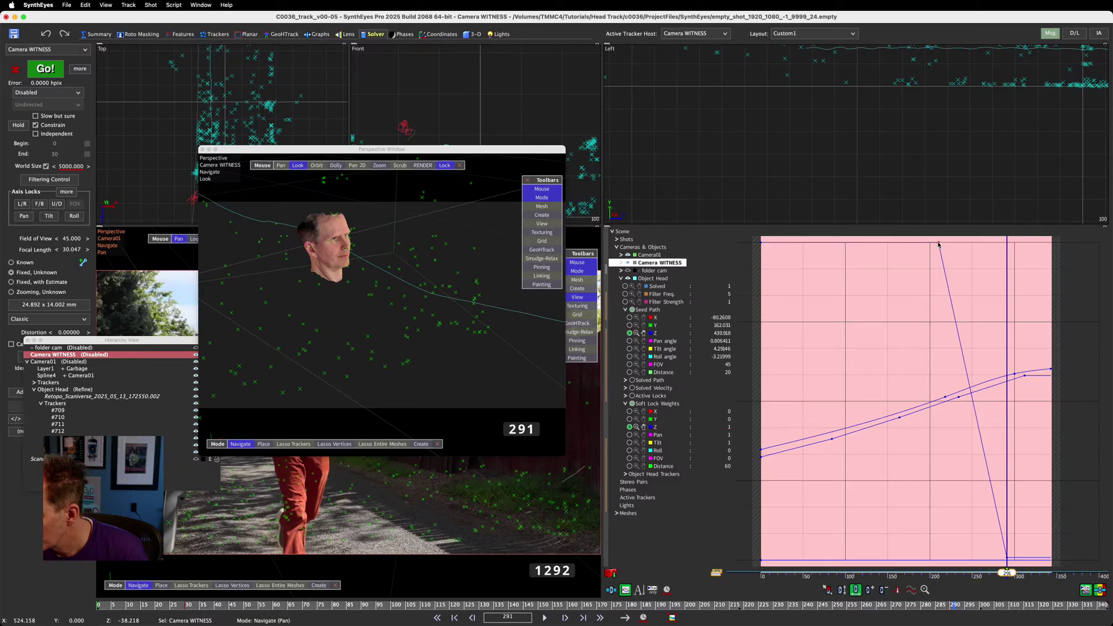
Delay the drop in Object Head's Z soft lock weight to run from about frame 243 to frame 301
drag(938, 242, 966, 242)
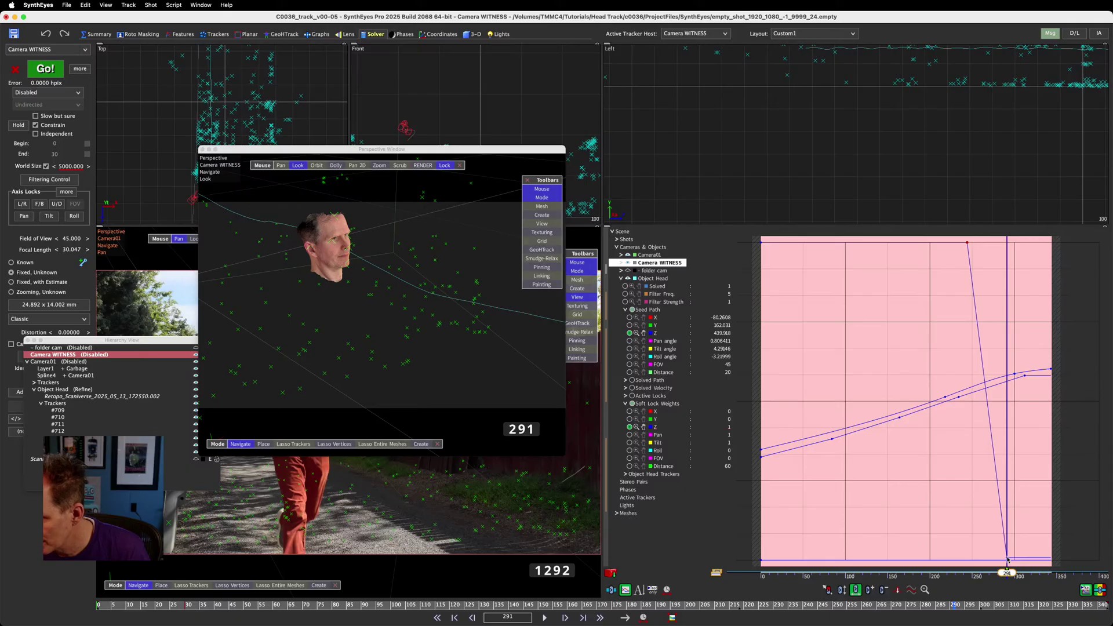
drag(1007, 560, 1015, 557)
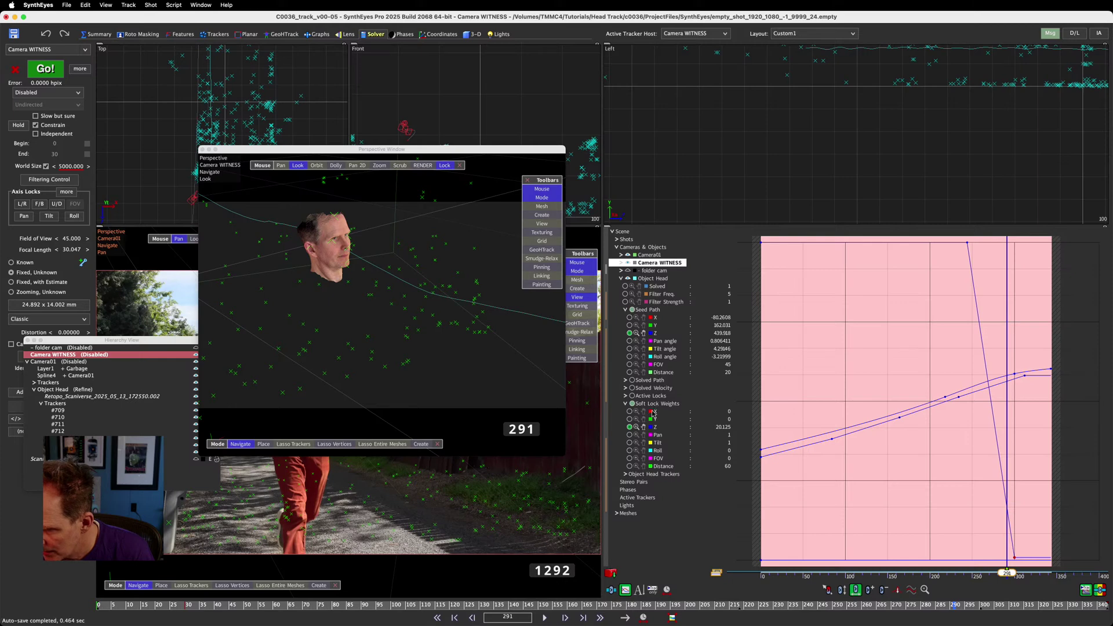
Show Object Head's Tilt soft lock weight curve and open the Hard and Soft Lock Controls for Object Head at frame 1164
click(629, 442)
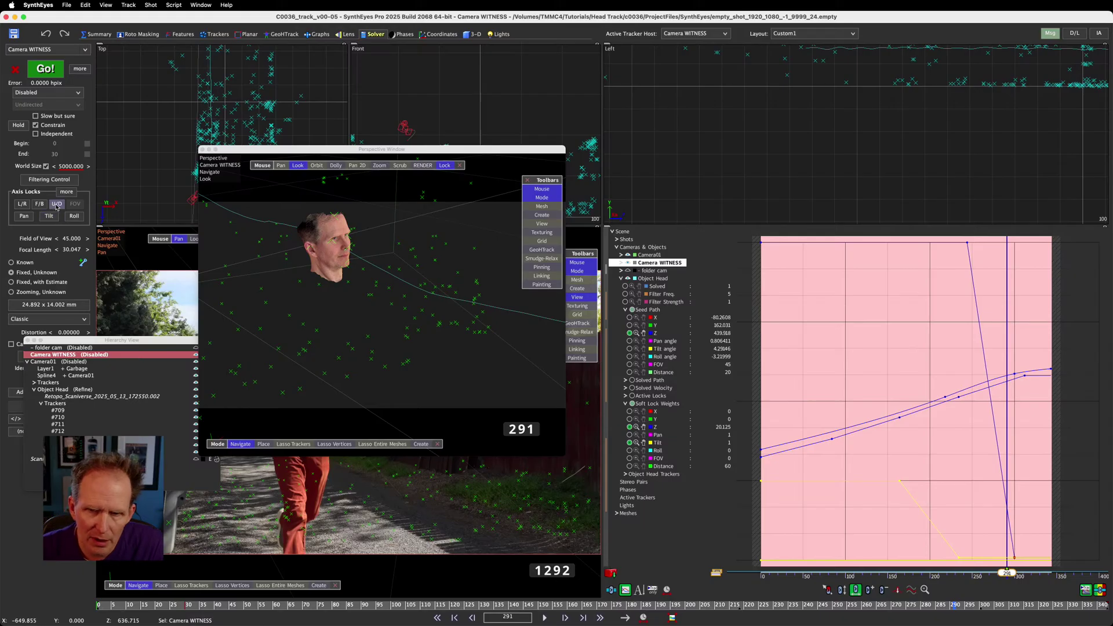
click(66, 191)
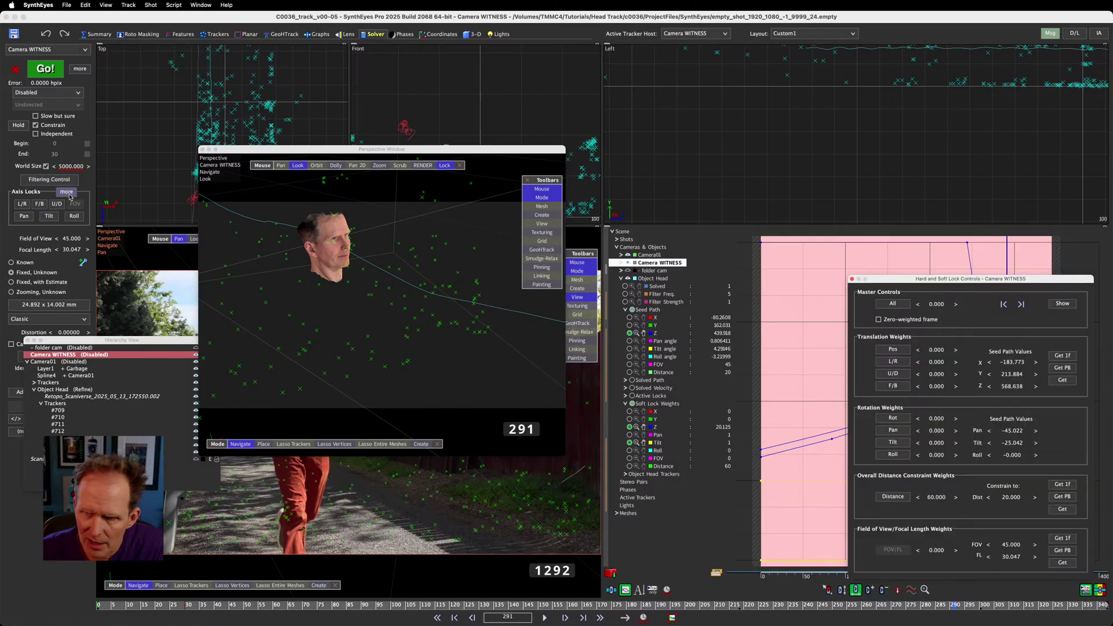
drag(896, 605, 379, 600)
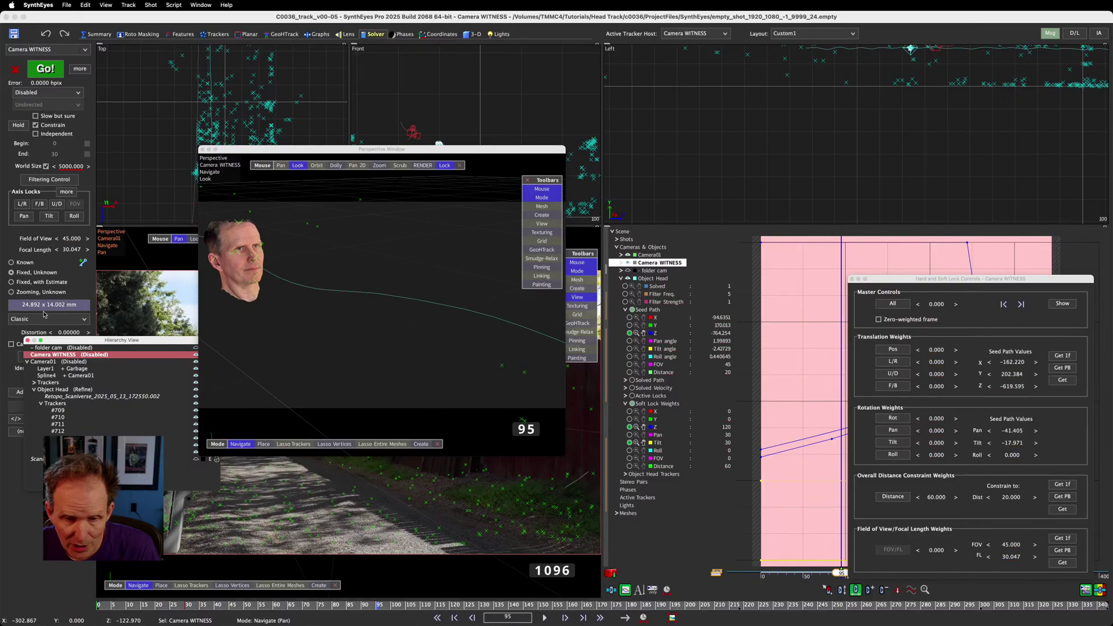
click(51, 390)
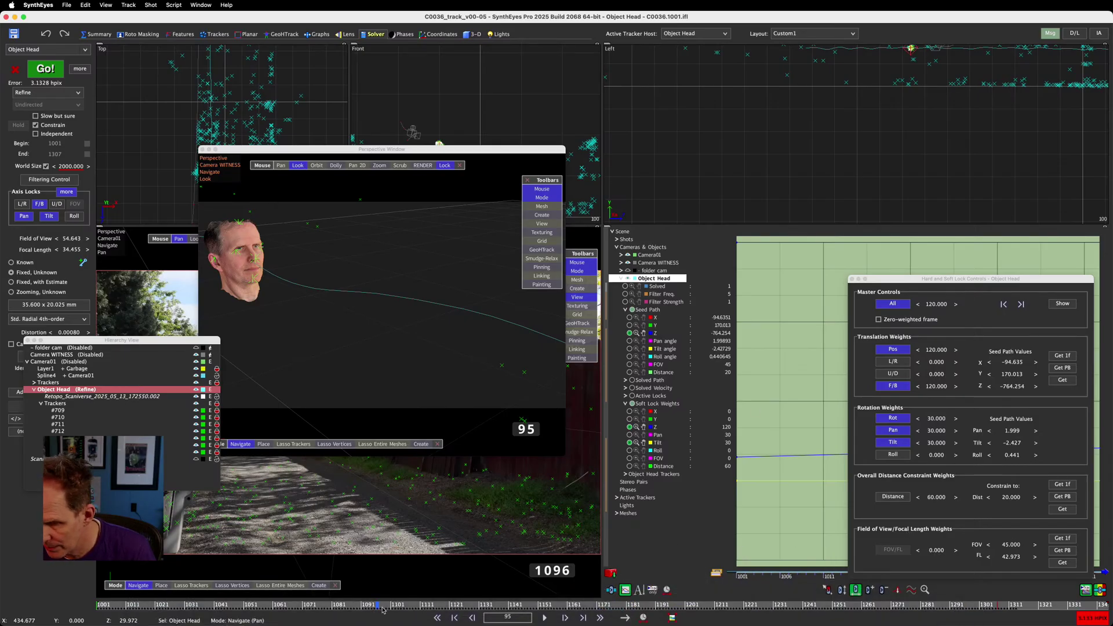
drag(380, 604, 577, 607)
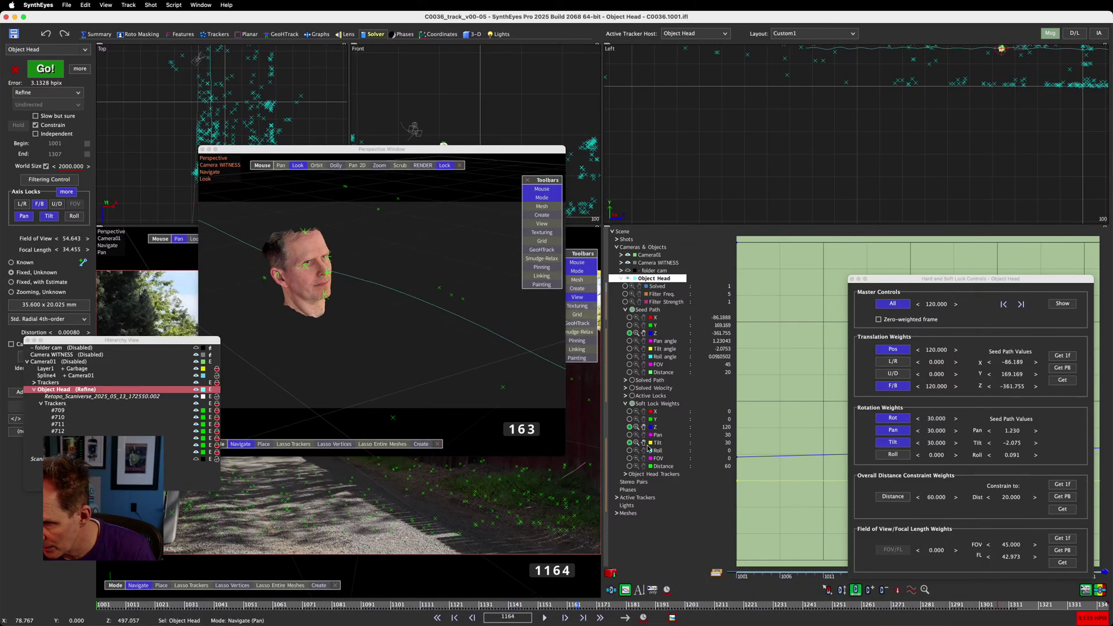
Display the Pan and Tilt soft lock weight curves together and move the Hard and Soft Lock Controls clear of the graph
click(629, 435)
click(629, 442)
drag(881, 282, 770, 15)
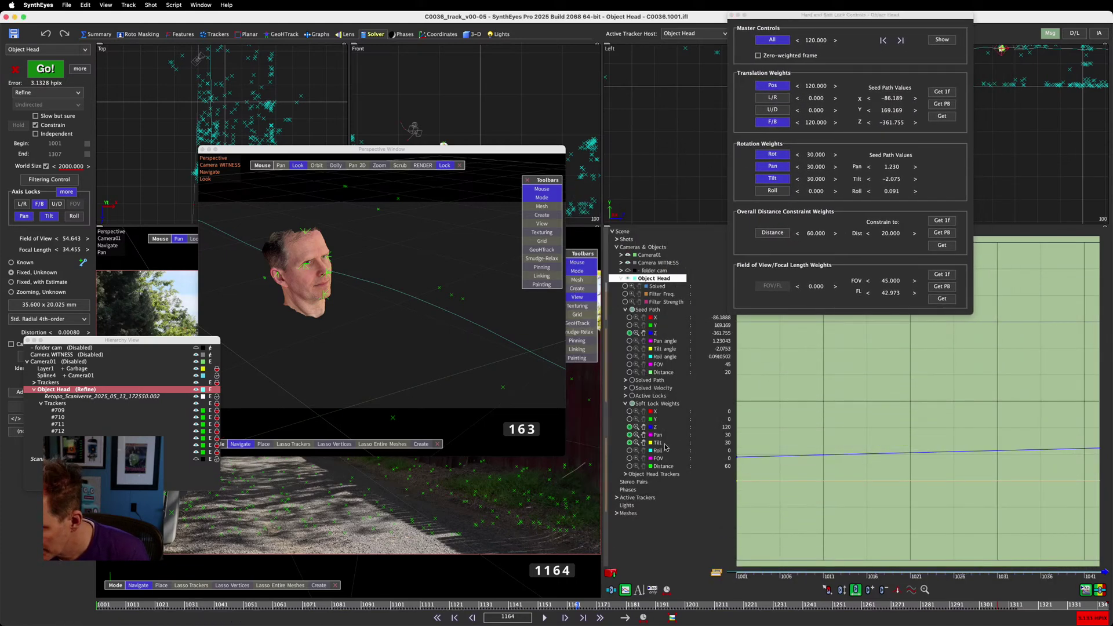
click(643, 434)
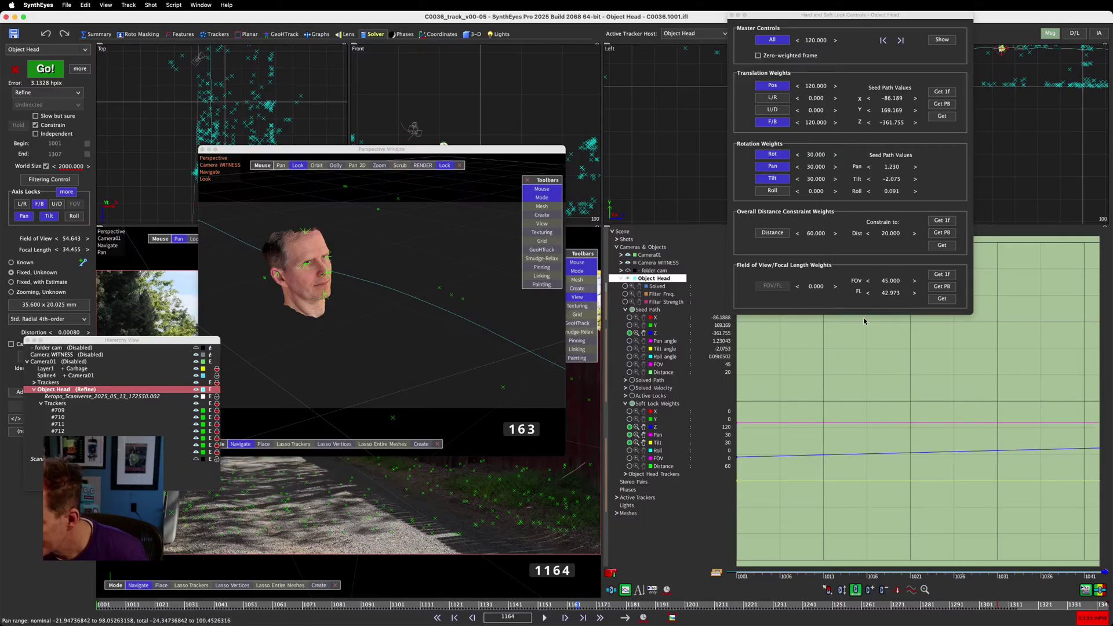
drag(775, 17, 743, 58)
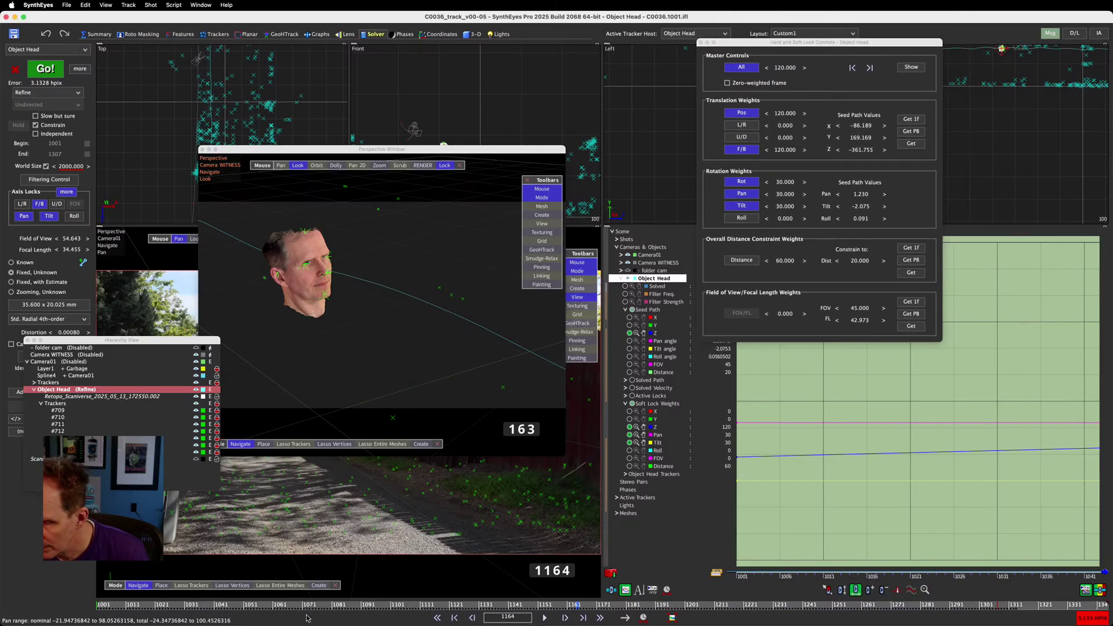
At frame 1001, try enabling Object Head's U/D translation lock with a soft weight of 1
mouse_move(575, 606)
mouse_down()
mouse_move(837, 622)
mouse_move(58, 623)
mouse_up()
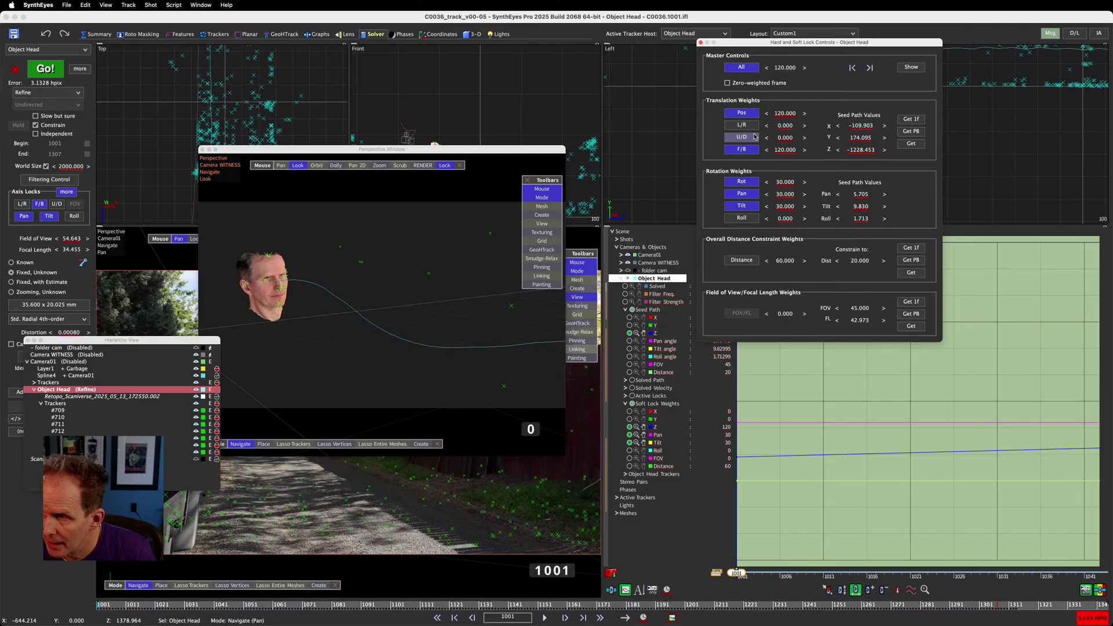
click(744, 138)
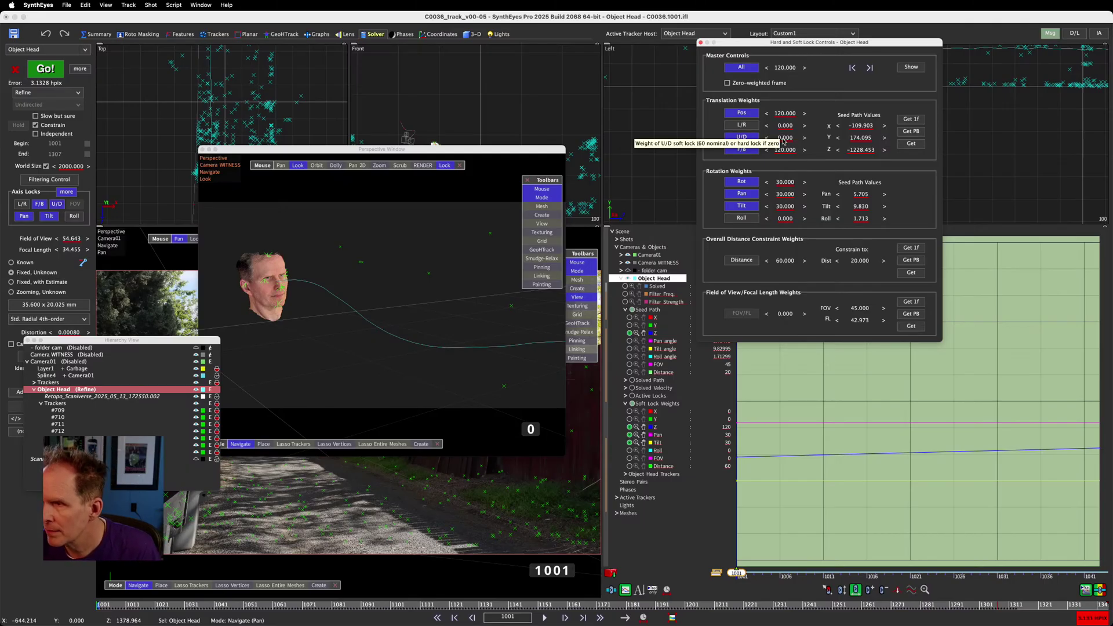
double_click(785, 139)
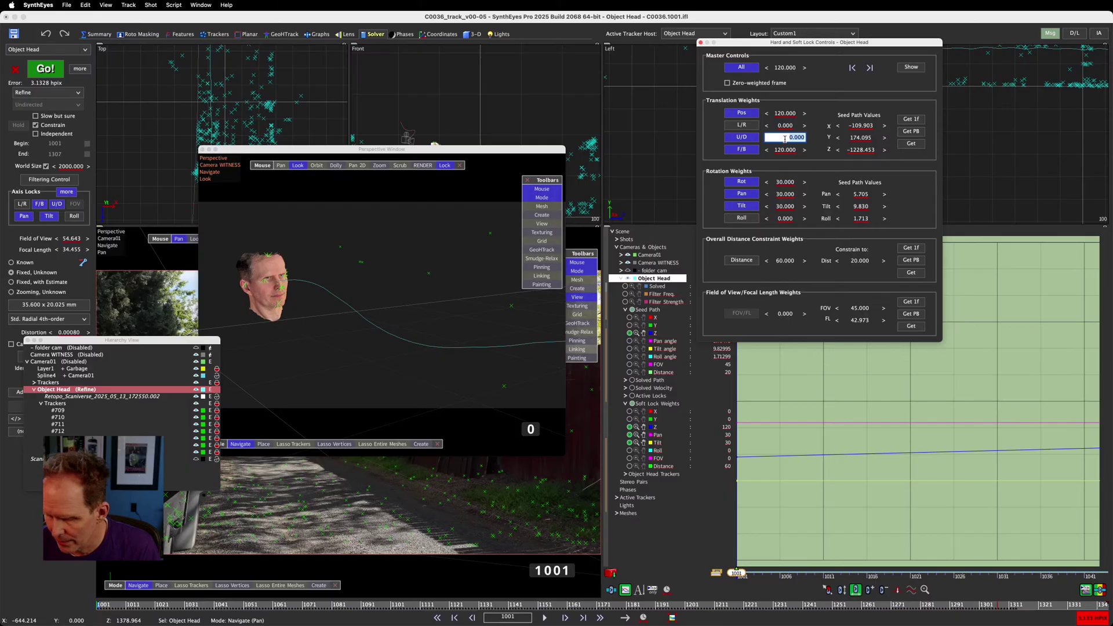
text(1)
key(Return)
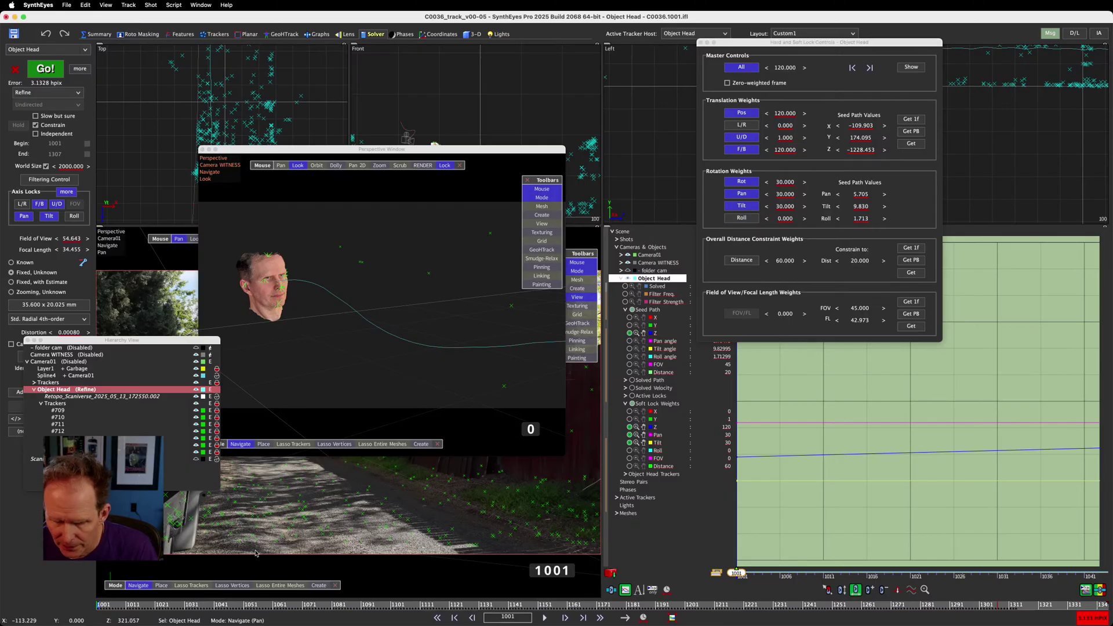
At frame 1212, try capturing Object Head's solved position as seed path values, keeping only Y and clearing the X, Z and rotation keys
drag(173, 604, 658, 625)
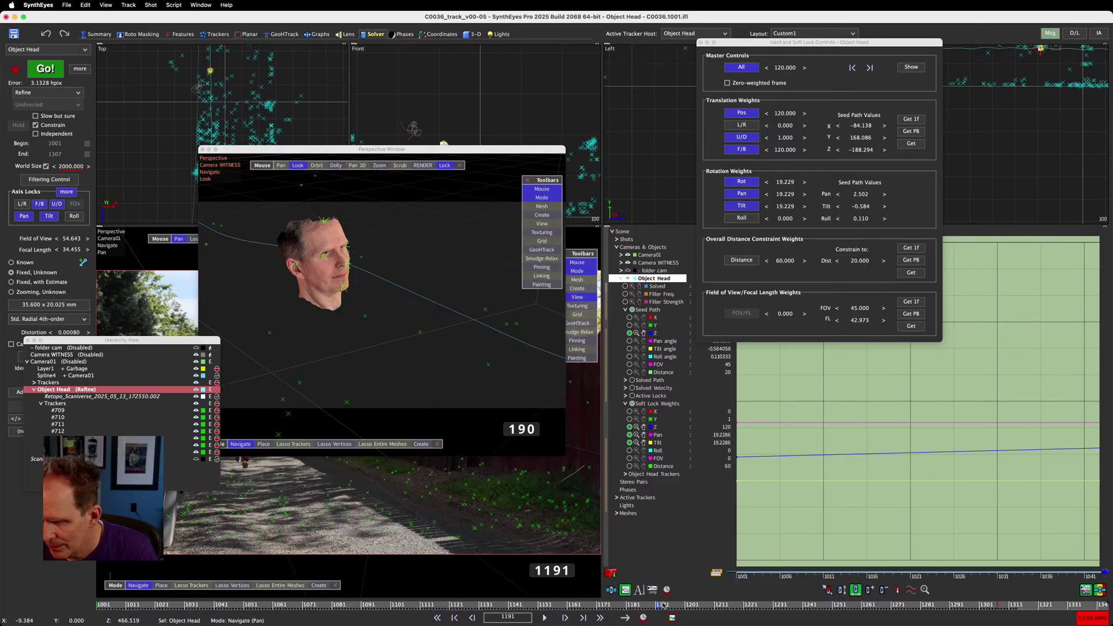
drag(664, 604, 721, 600)
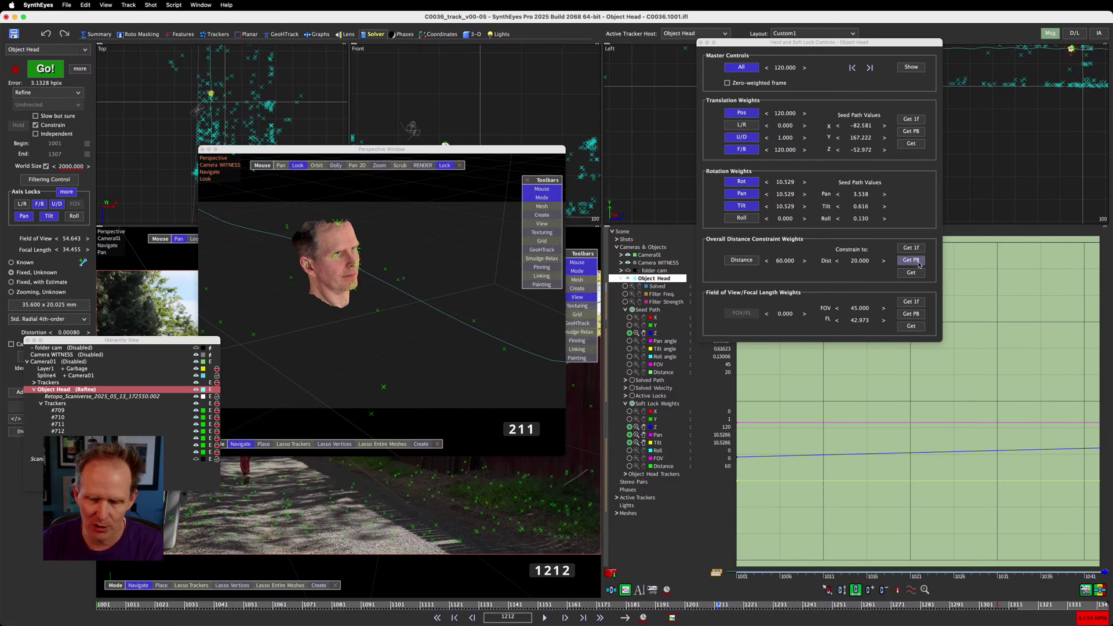
click(403, 336)
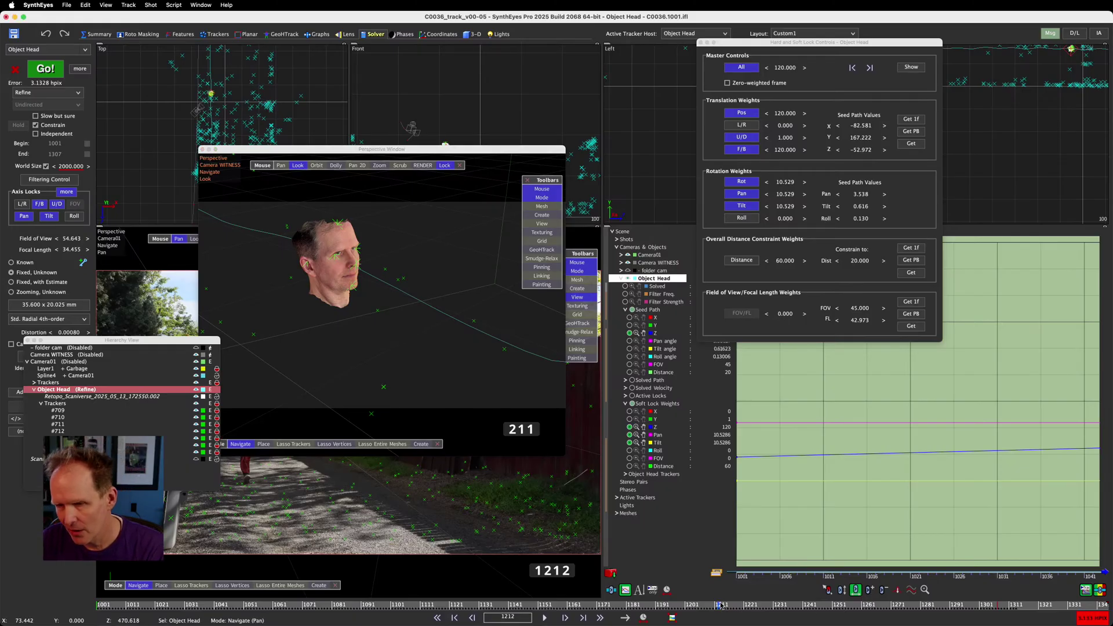
mouse_move(722, 607)
mouse_down()
mouse_move(745, 605)
mouse_move(718, 607)
mouse_up()
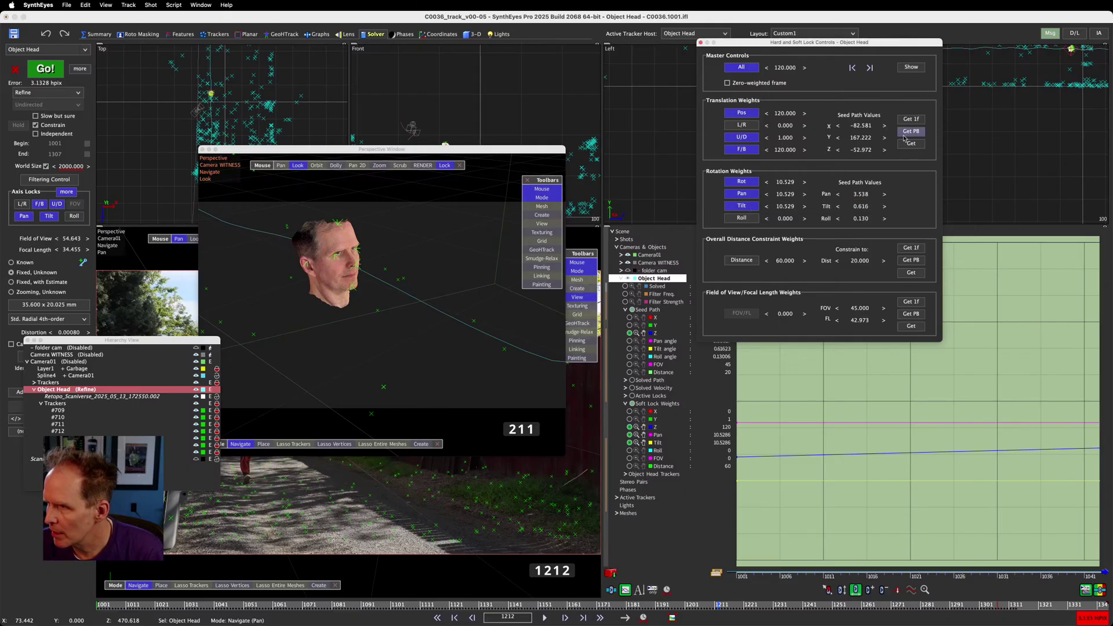
click(918, 121)
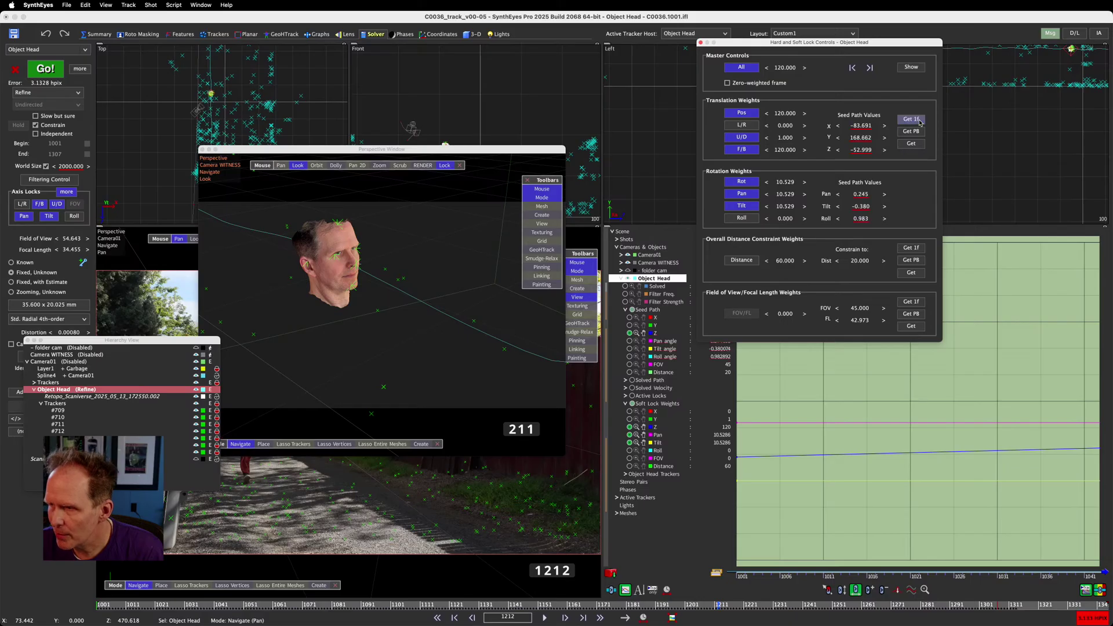
right_click(861, 126)
right_click(863, 150)
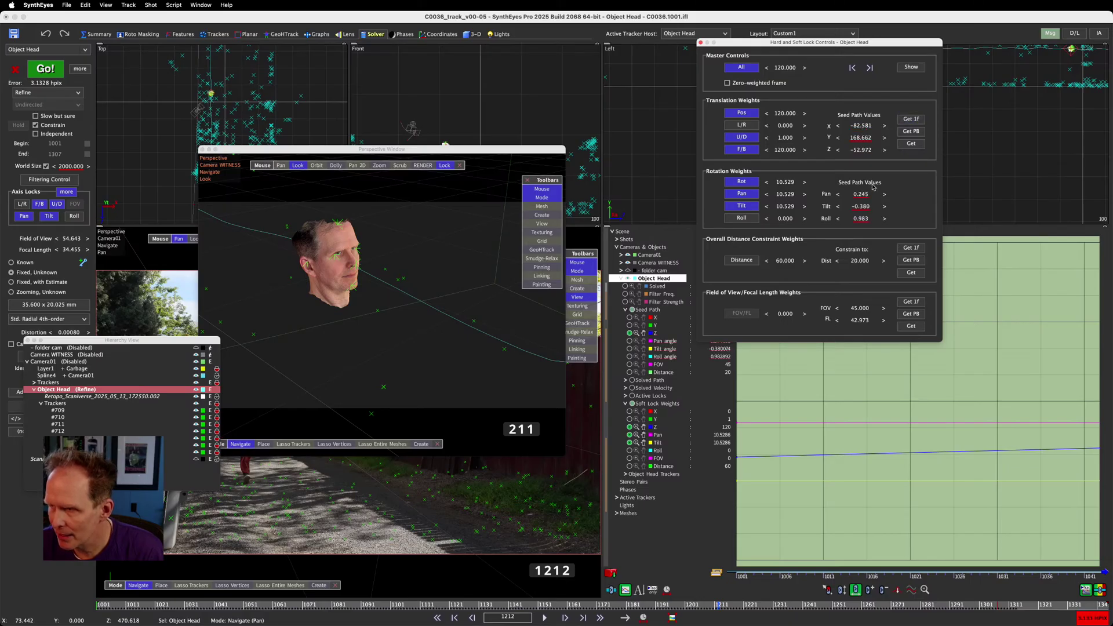
right_click(861, 195)
right_click(860, 207)
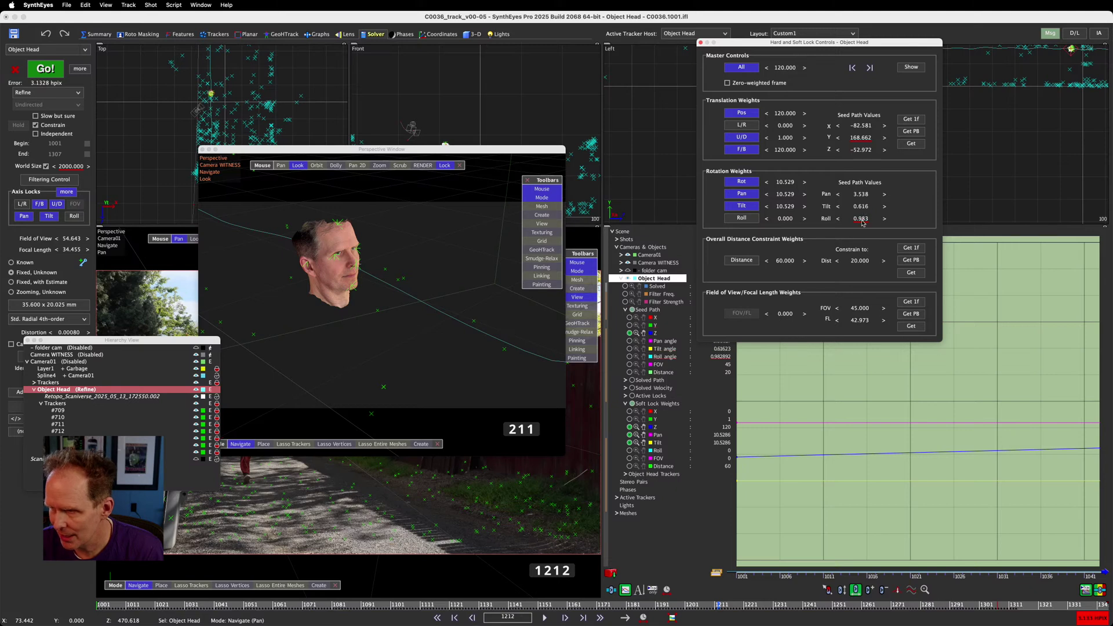
right_click(861, 219)
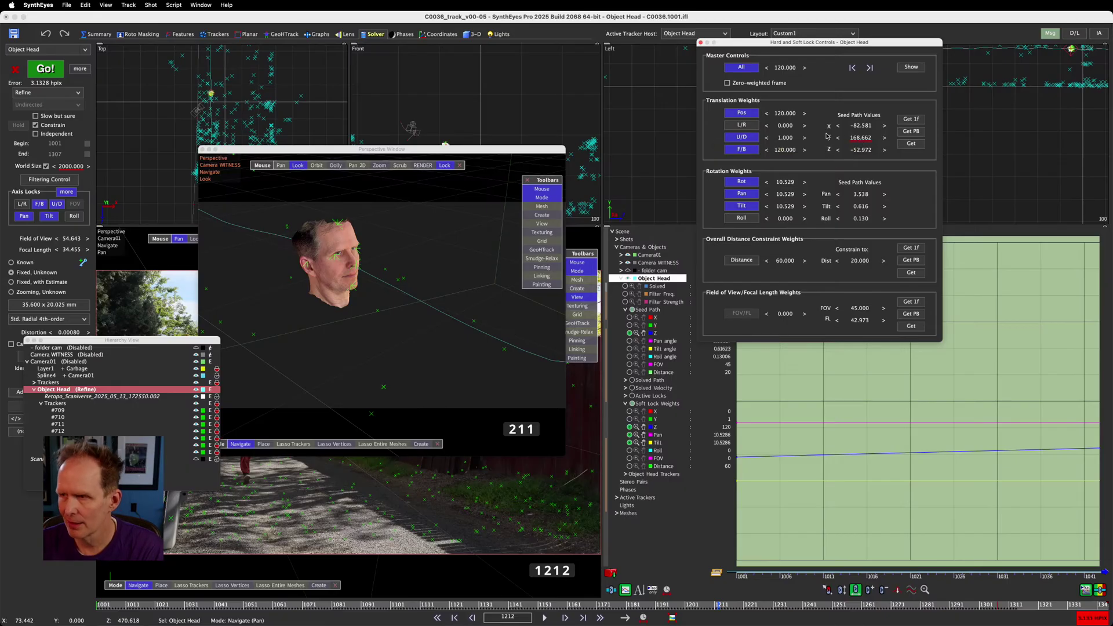
Scrub from frame 1212 through 1218 to 1234 and examine the head's position along its path
click(724, 606)
mouse_move(724, 606)
mouse_down()
mouse_move(804, 605)
mouse_move(711, 605)
mouse_move(789, 605)
mouse_move(737, 605)
mouse_up()
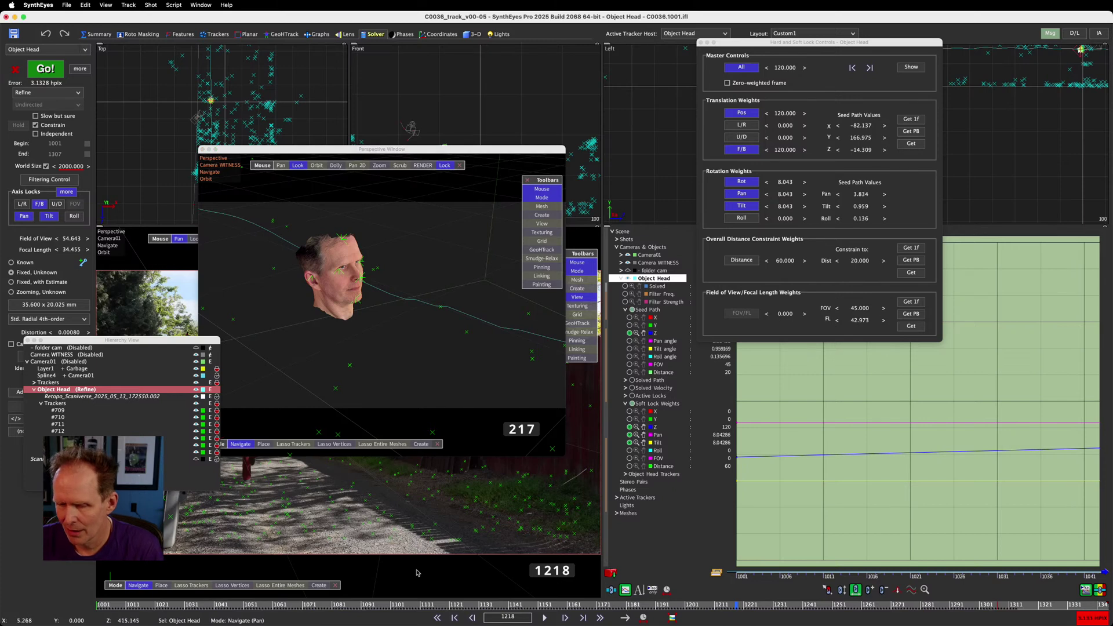
drag(744, 608, 781, 604)
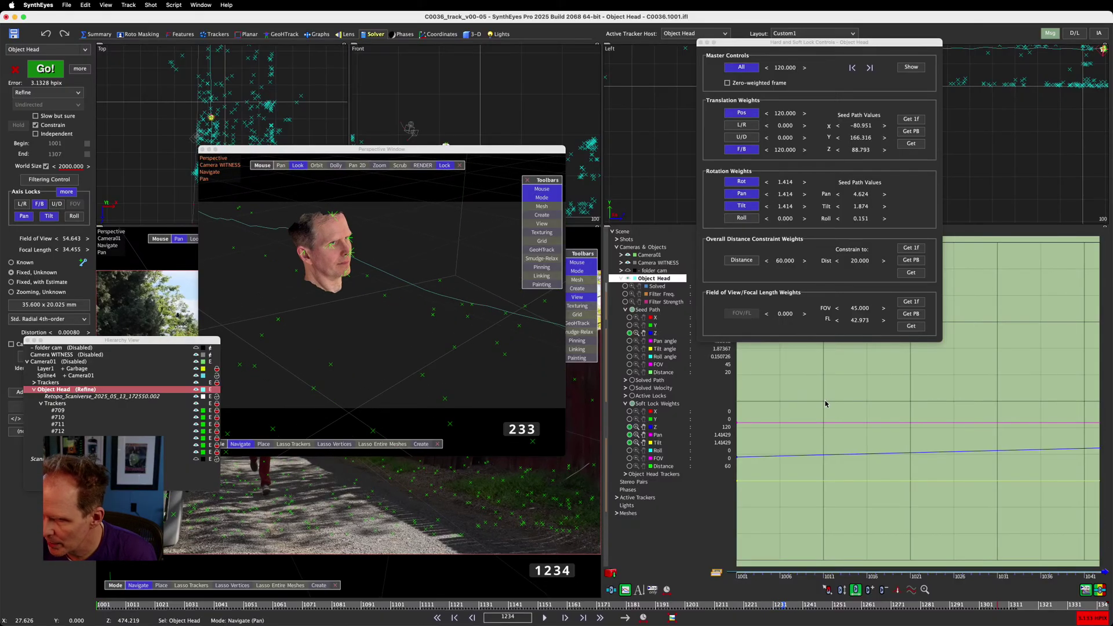
Reset all channel zooms and frame Object Head's full weight curves in the graph, moving the lock controls out of the way
middle_drag(825, 403, 240, 588)
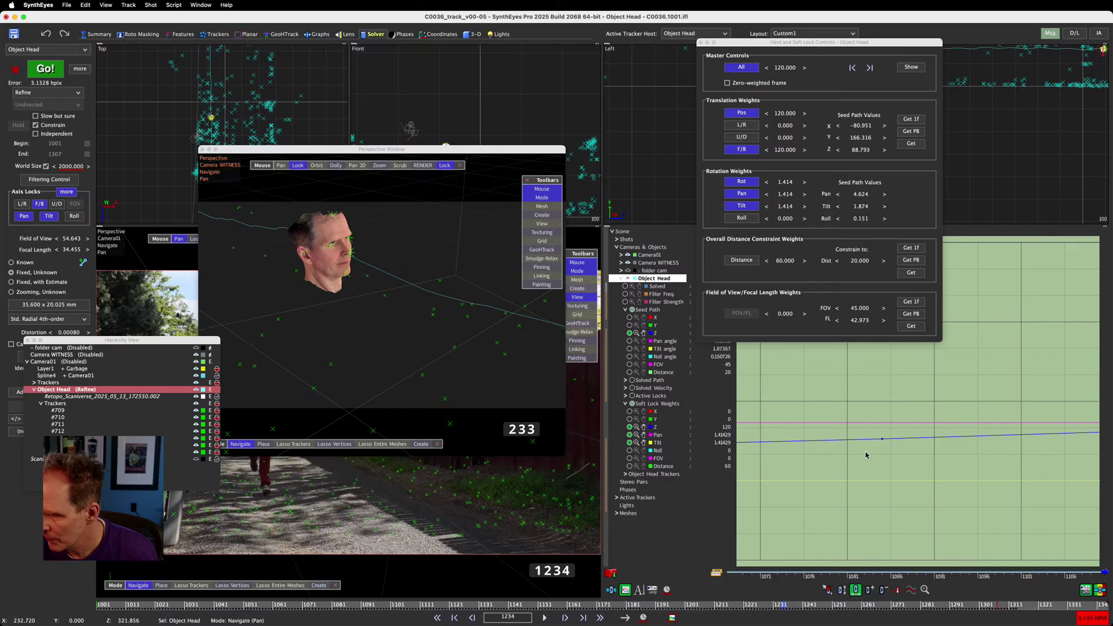
right_click(865, 375)
mouse_move(867, 381)
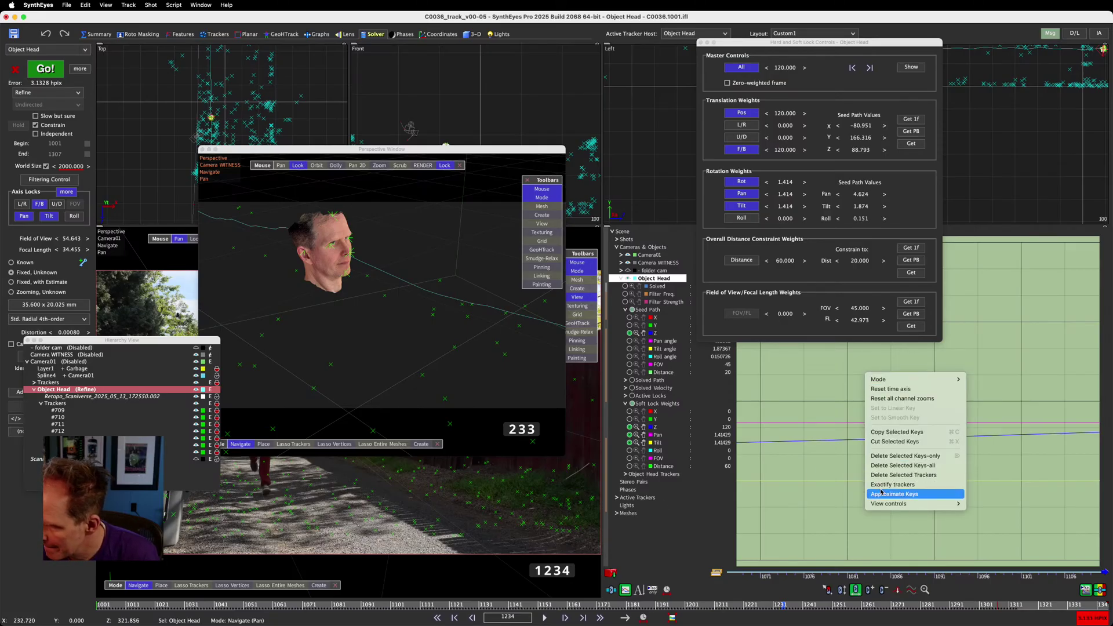
mouse_move(881, 505)
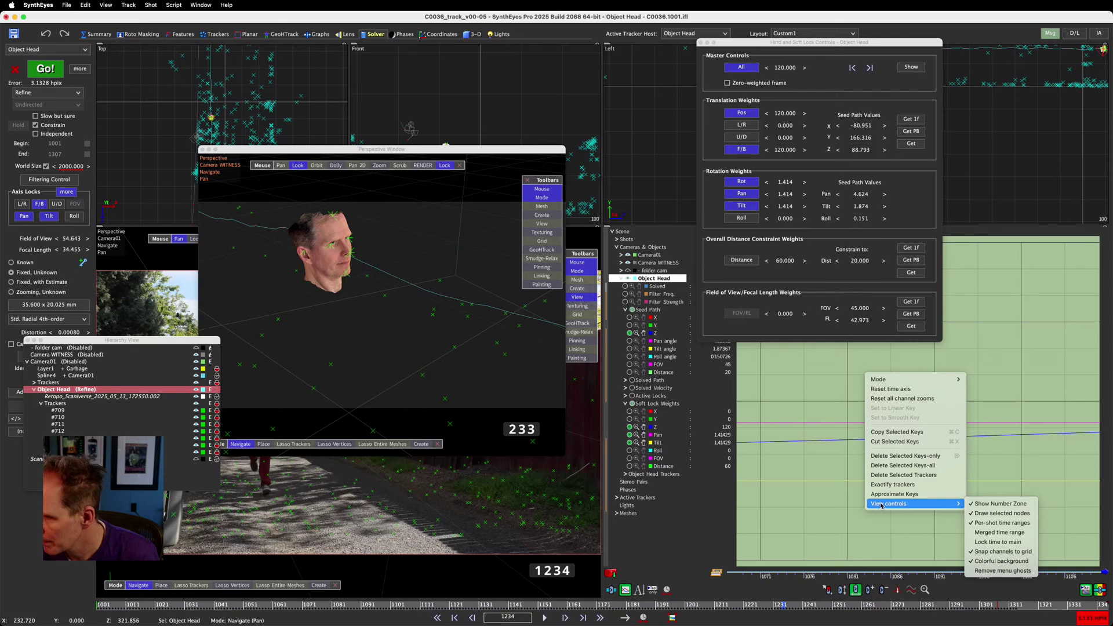
click(912, 399)
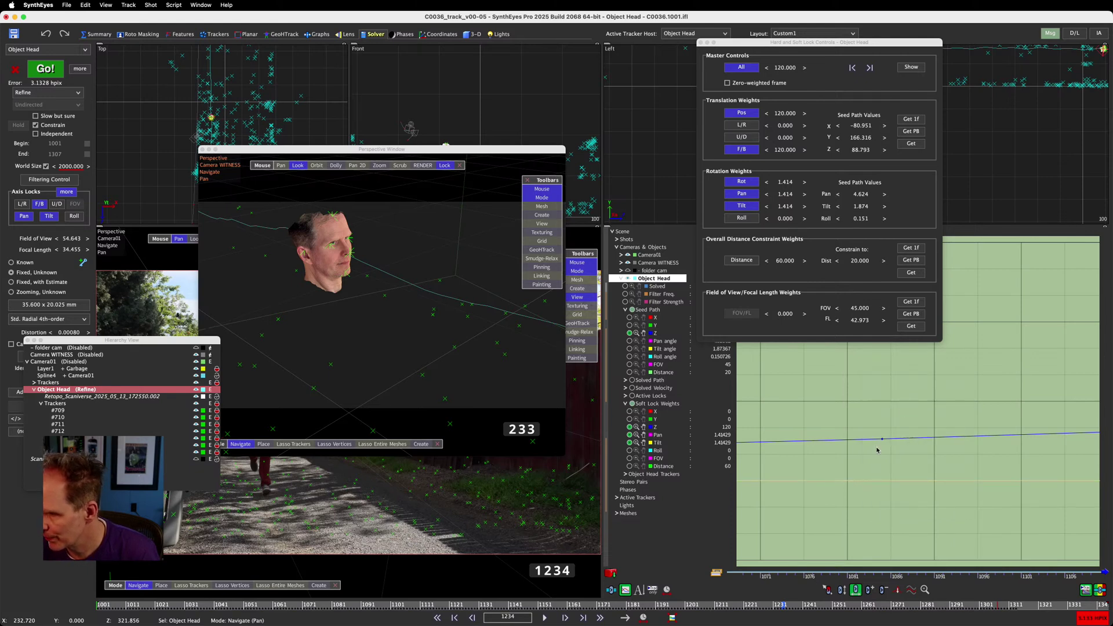
scroll(903, 419, down, 15)
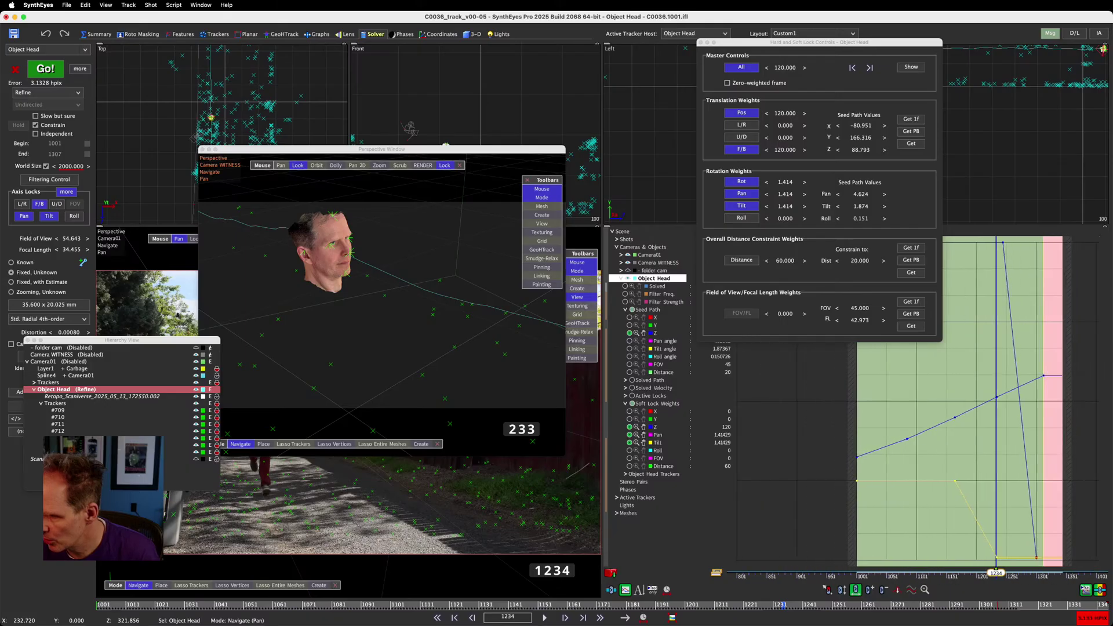
middle_drag(903, 419, 871, 419)
scroll(956, 419, up, 5)
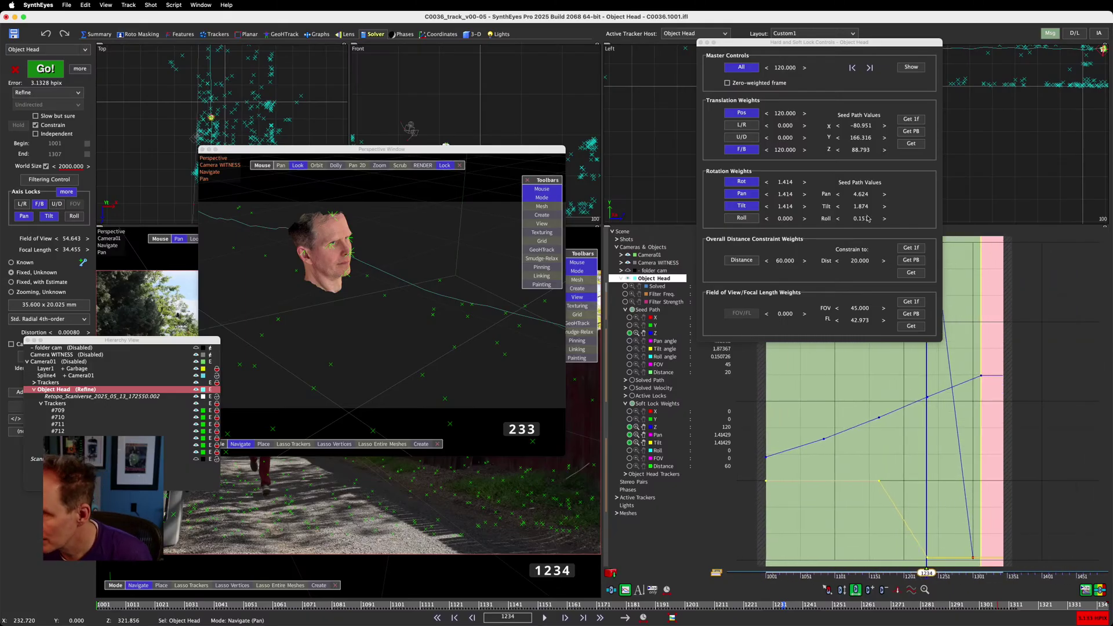
drag(845, 43, 693, 40)
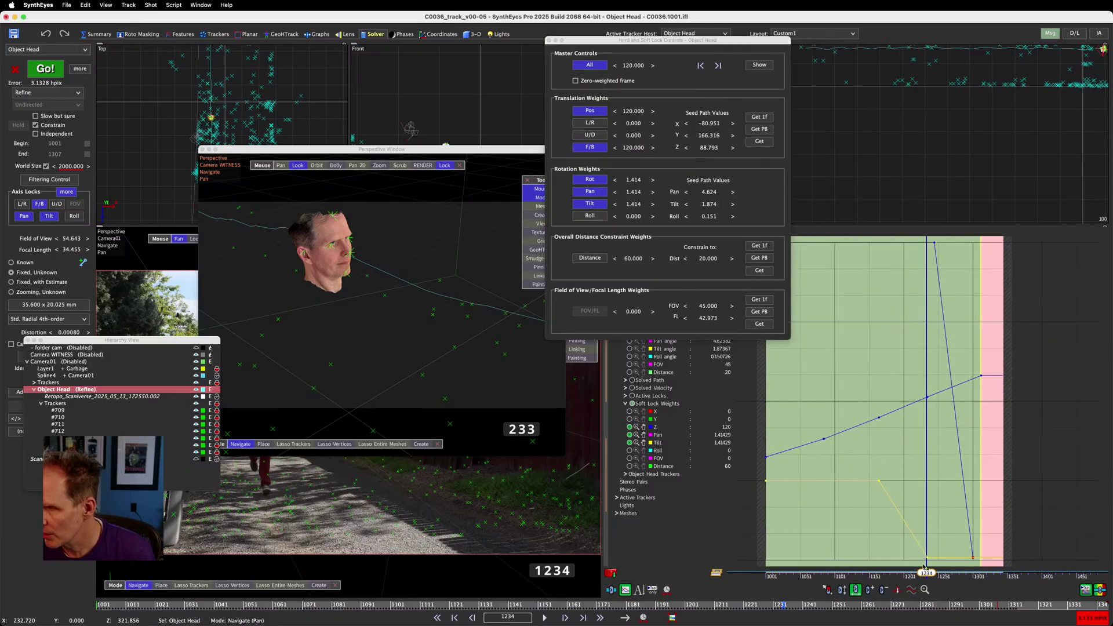
Select the Pan and Tilt soft lock weight key at about frame 1166 and review the available key operations without applying one
drag(848, 499, 914, 437)
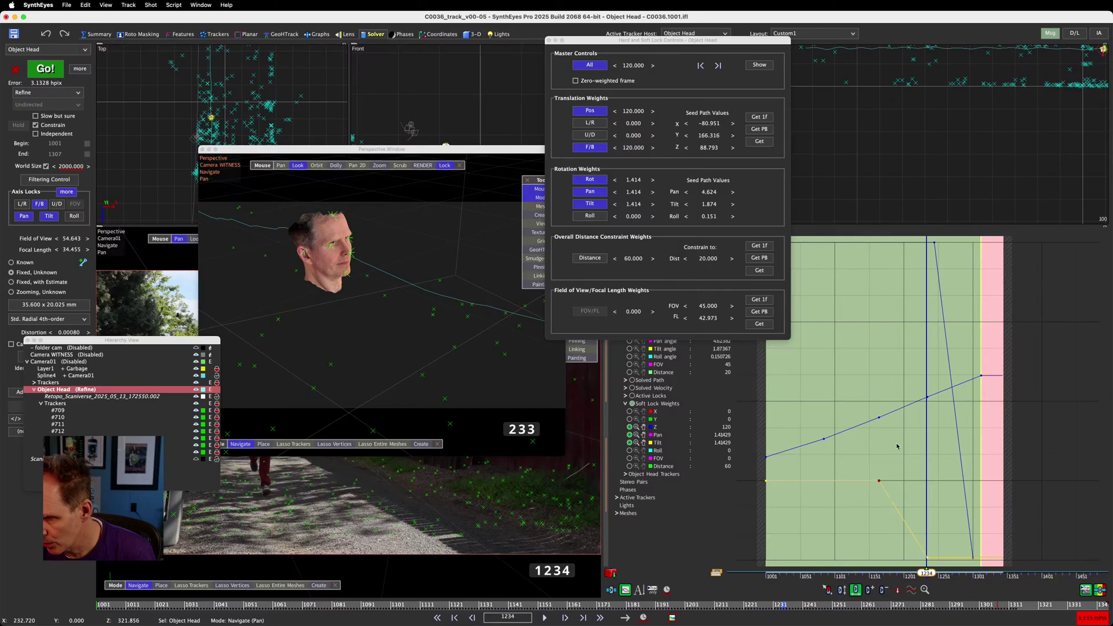
right_click(894, 449)
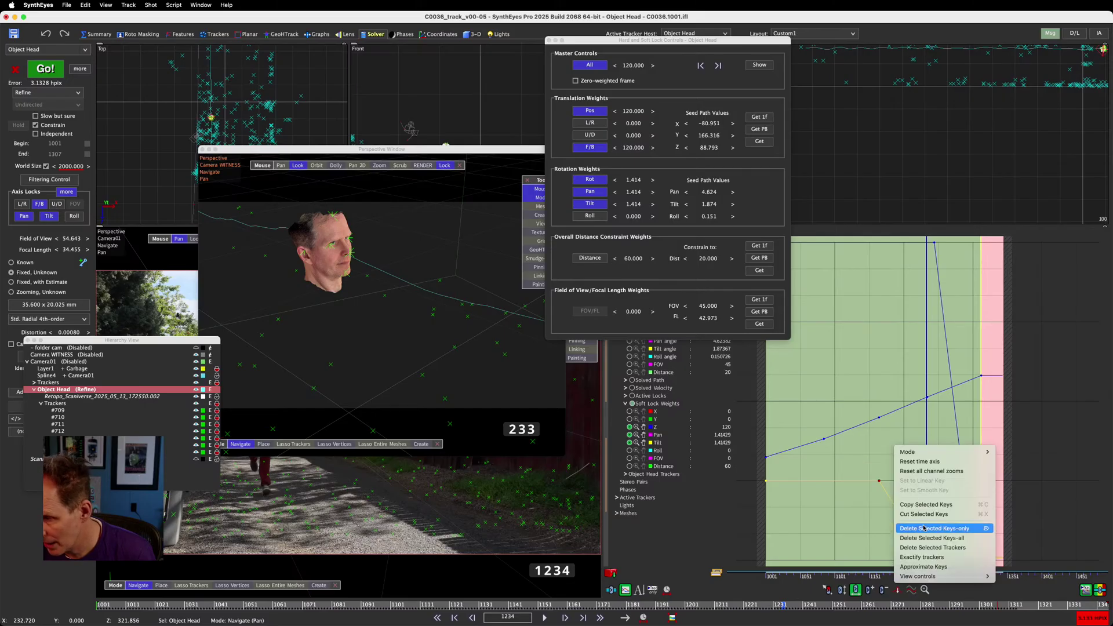
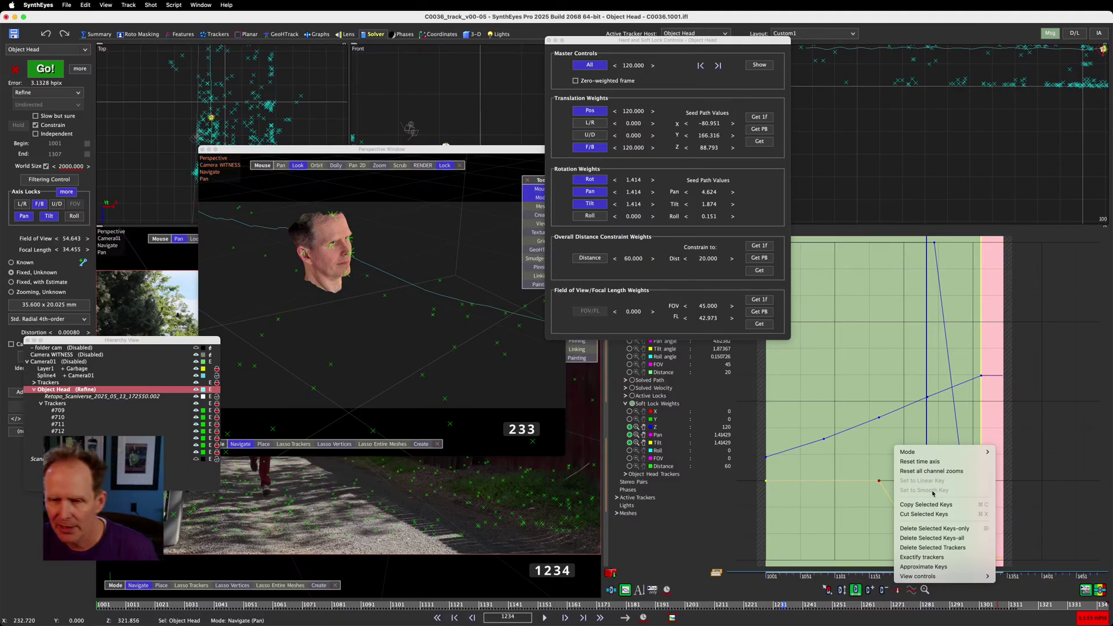
click(785, 609)
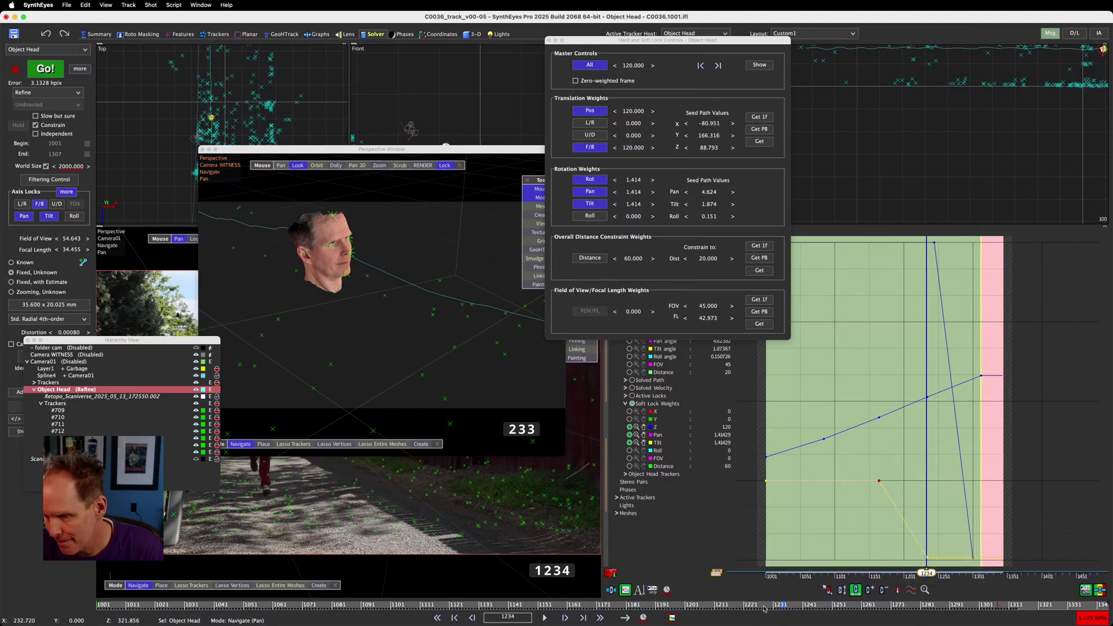
Go back to frame 1001 and save Object Head's entire solved path as its seed path
click(736, 609)
drag(737, 608, 709, 617)
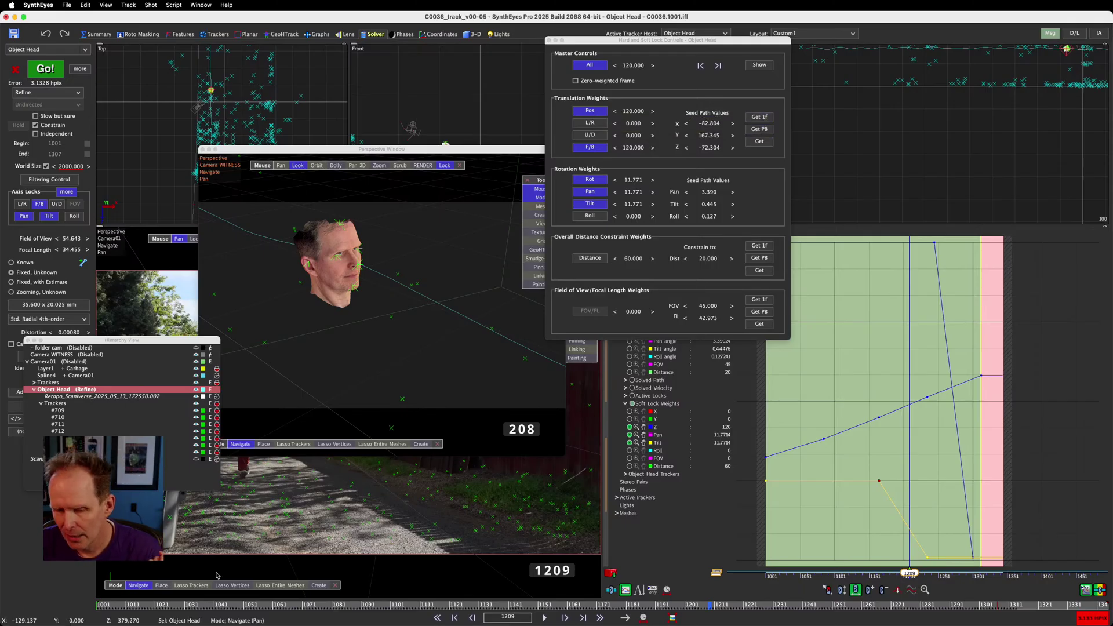
click(100, 607)
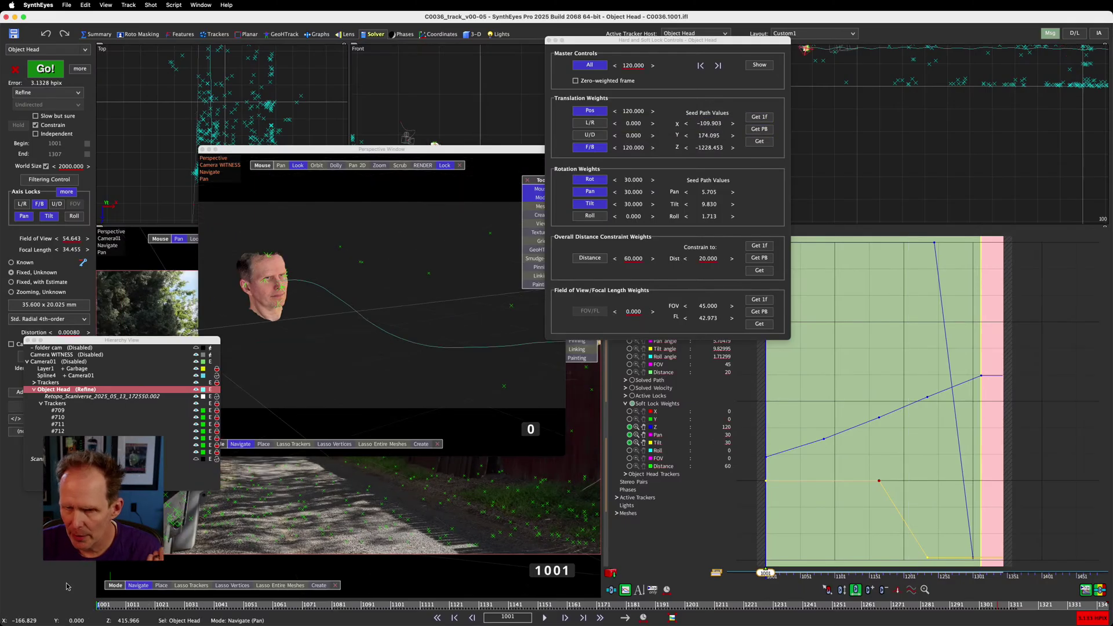
click(759, 141)
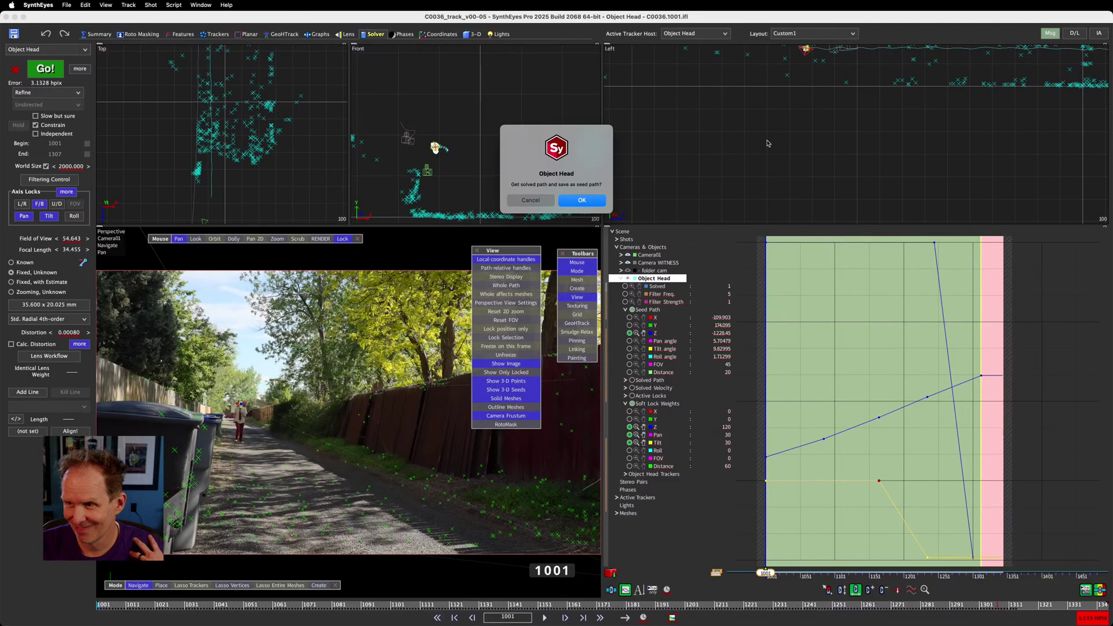
click(593, 200)
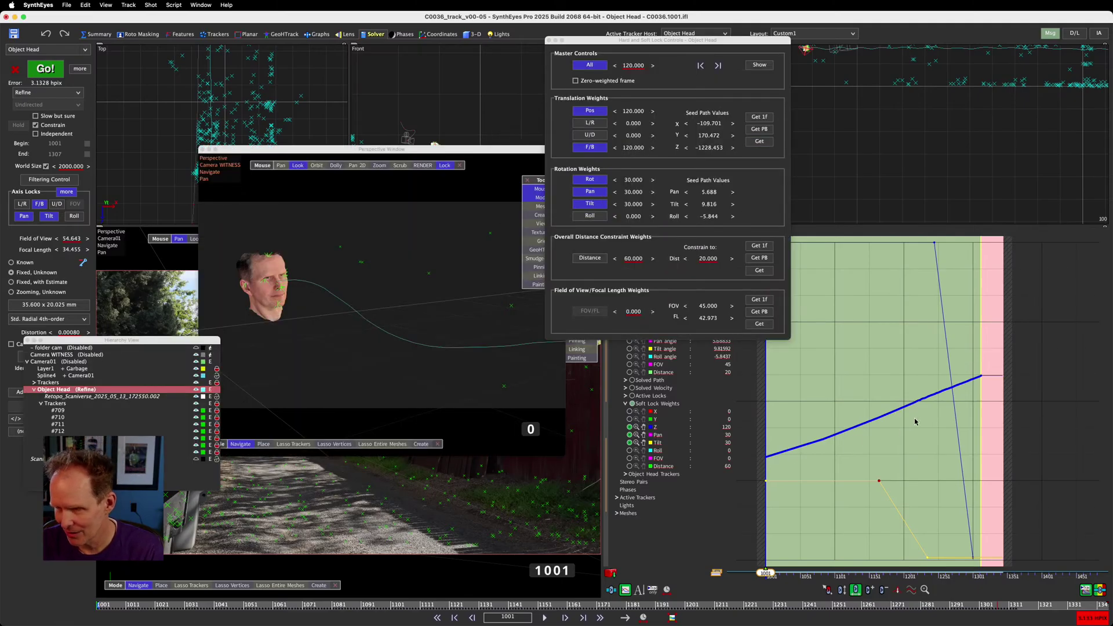
Display all of Object Head's seed path channels, inspect the captured curves in the graph, and undo the solved-path capture
drag(693, 40, 412, 25)
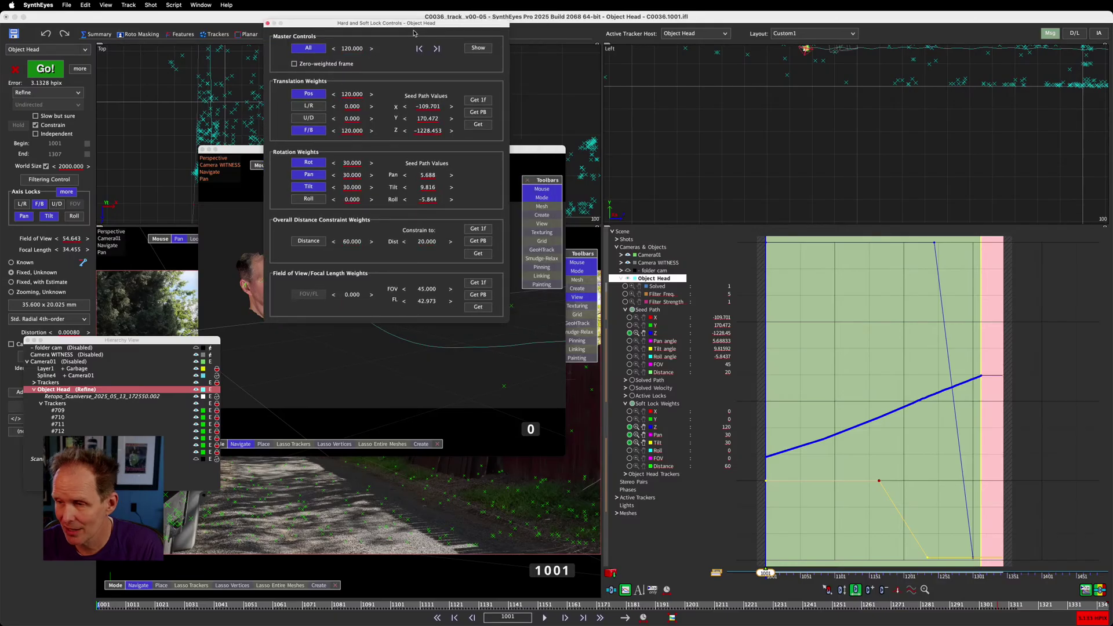
click(631, 310)
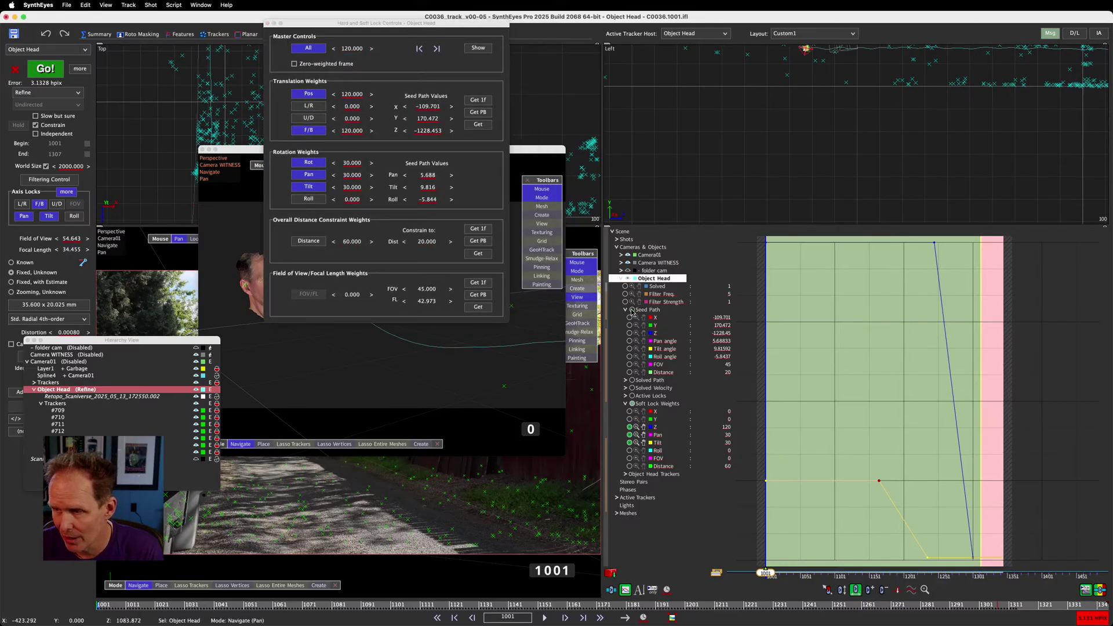
click(632, 310)
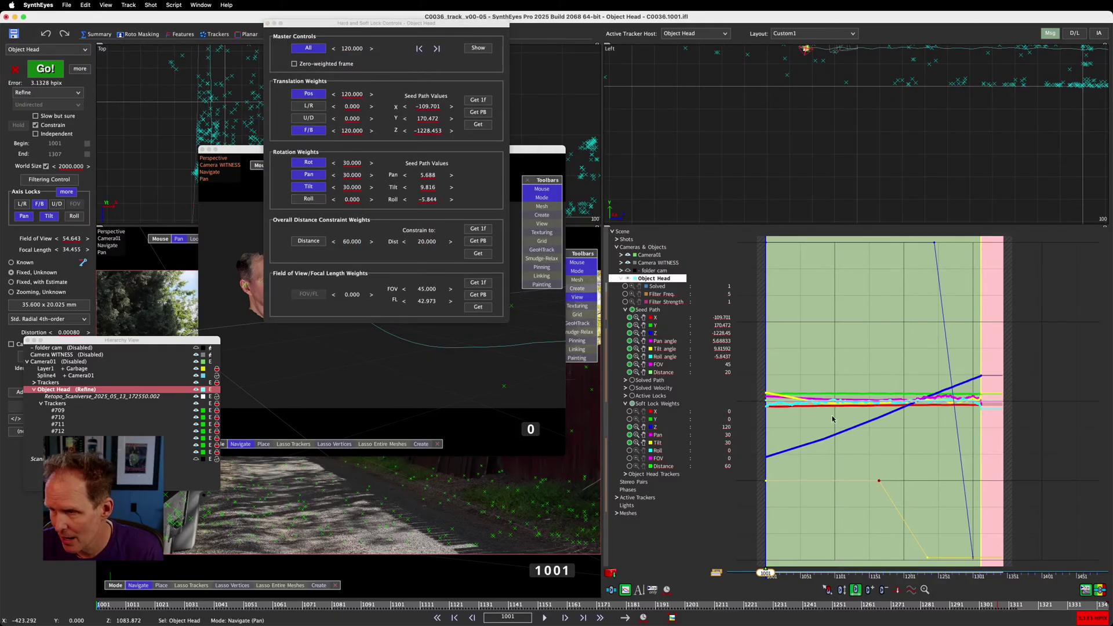
scroll(814, 417, up, 3)
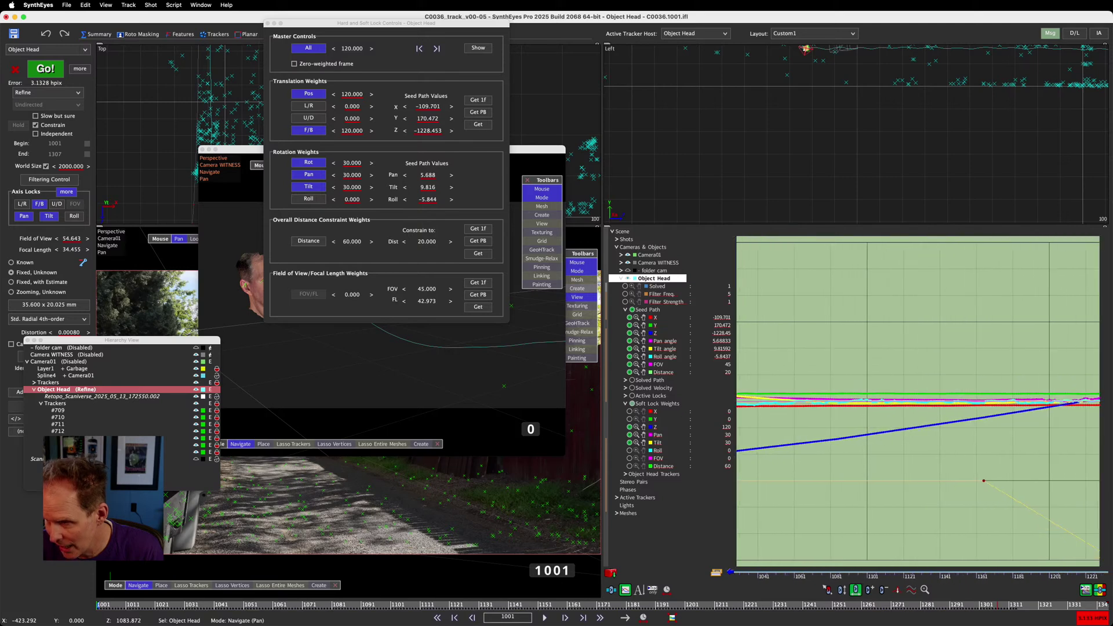
scroll(814, 409, down, 5)
scroll(813, 409, up, 2)
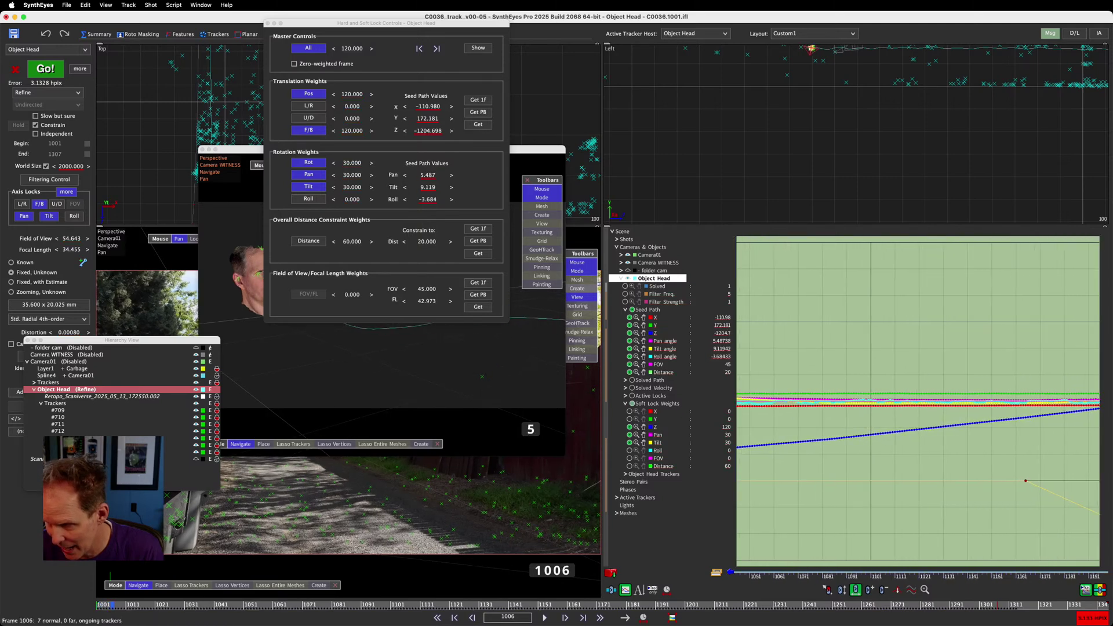
scroll(813, 409, down, 5)
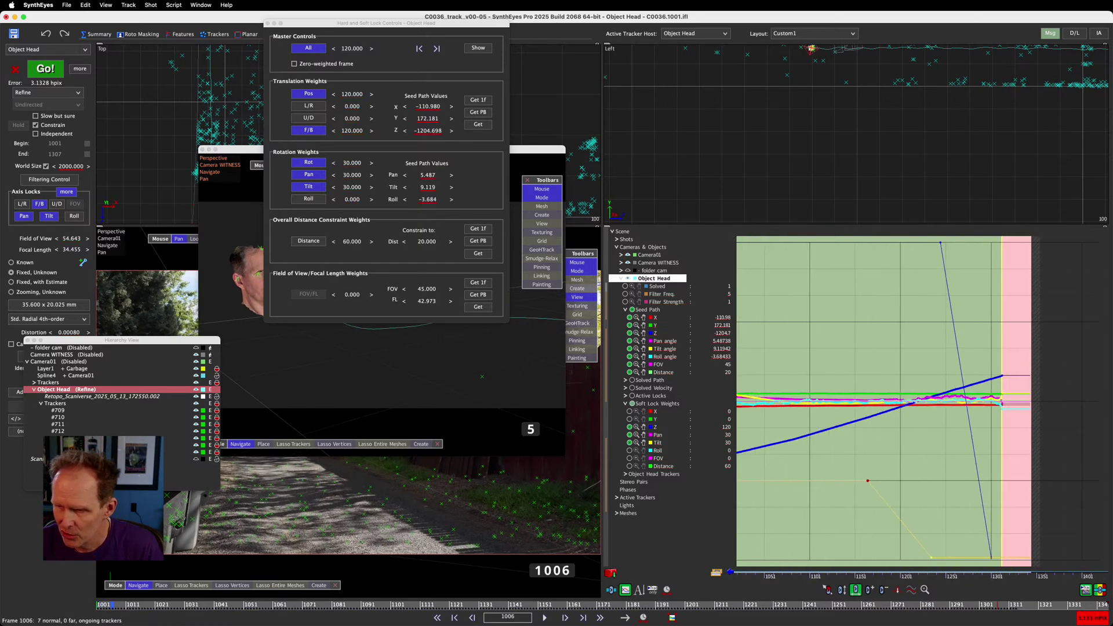
scroll(862, 494, down, 1)
key(super+z)
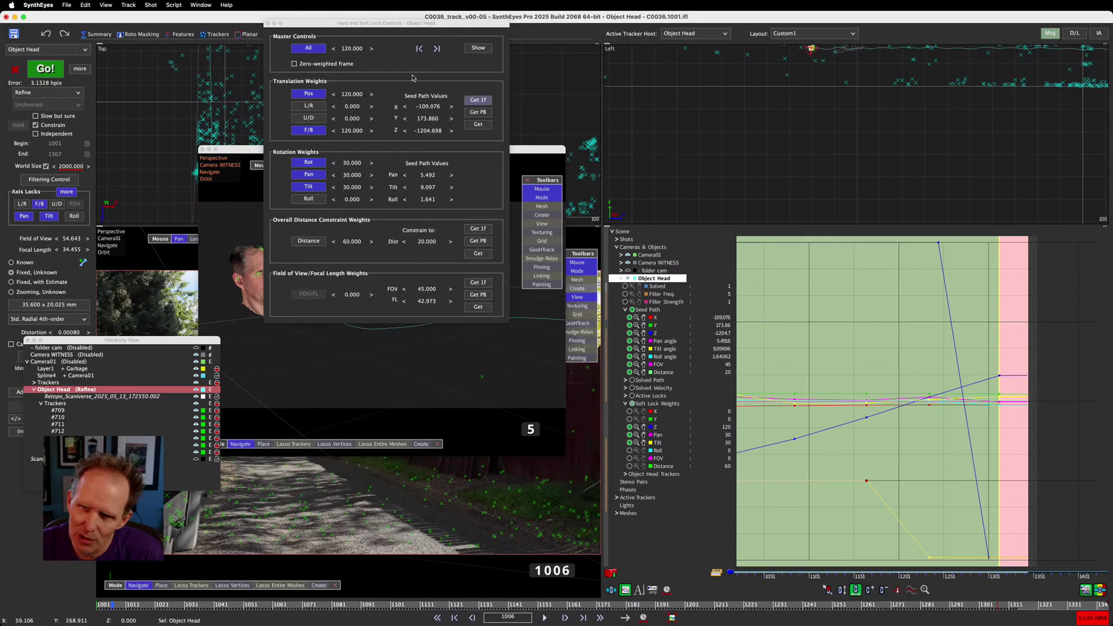
Save the project as its next version, C0036_track_v00-06
drag(388, 24, 560, 77)
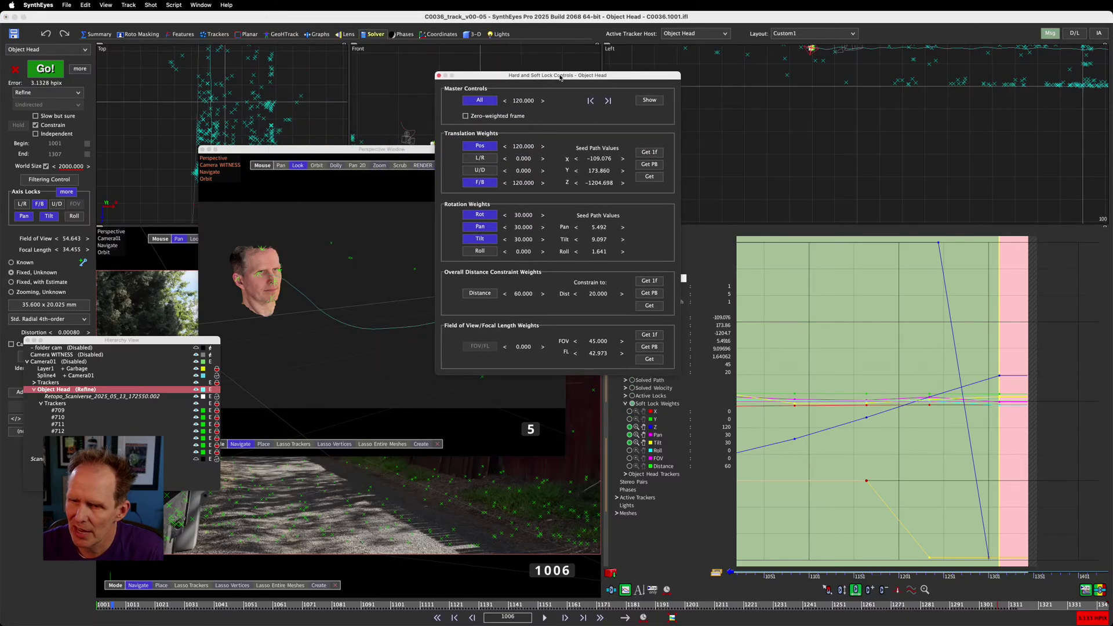
click(67, 4)
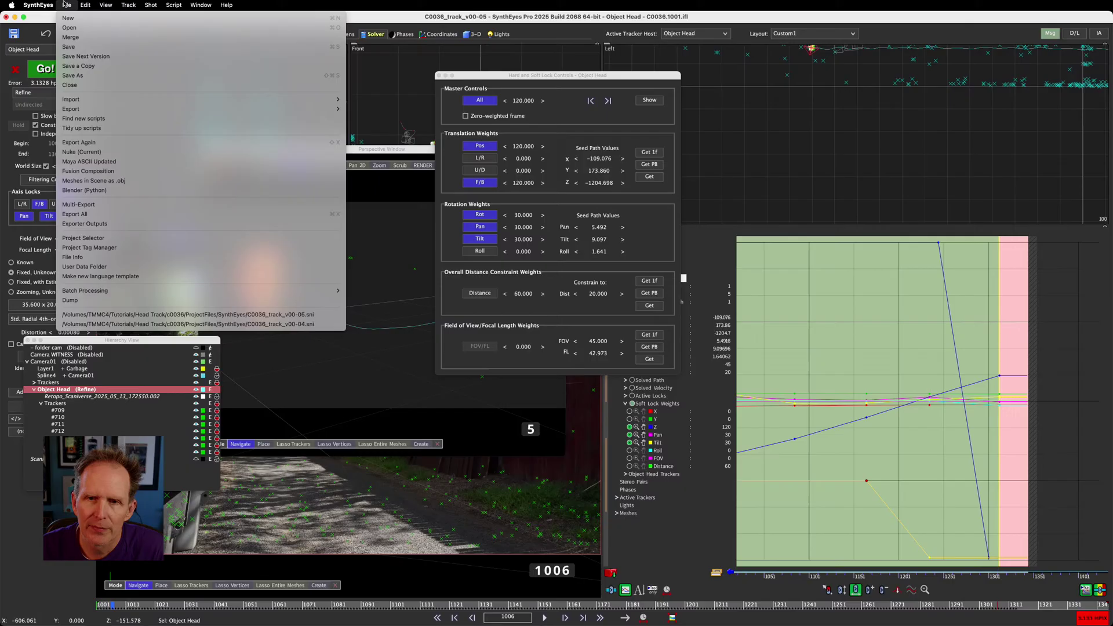
click(86, 56)
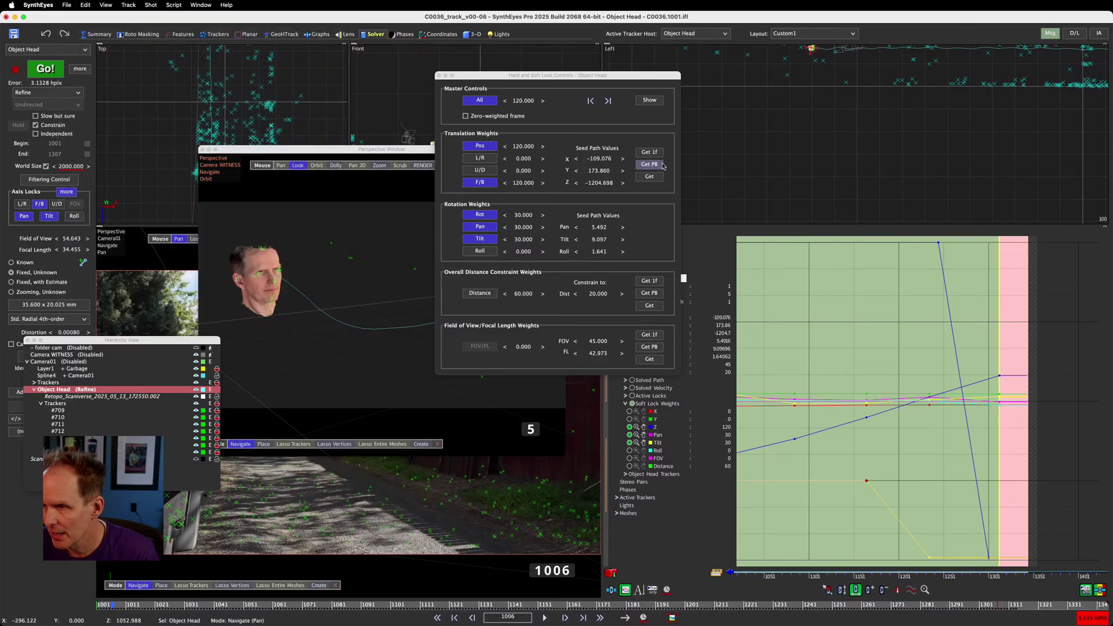
Save Object Head's entire solved path as its seed path, moving the lock controls clear of the graph
click(650, 178)
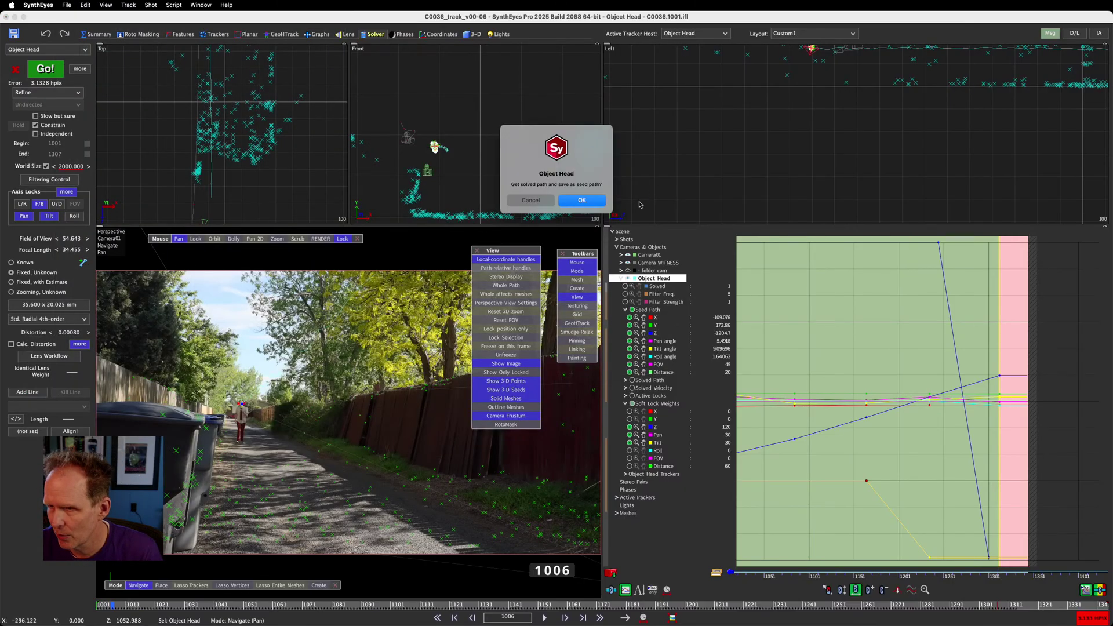
click(595, 201)
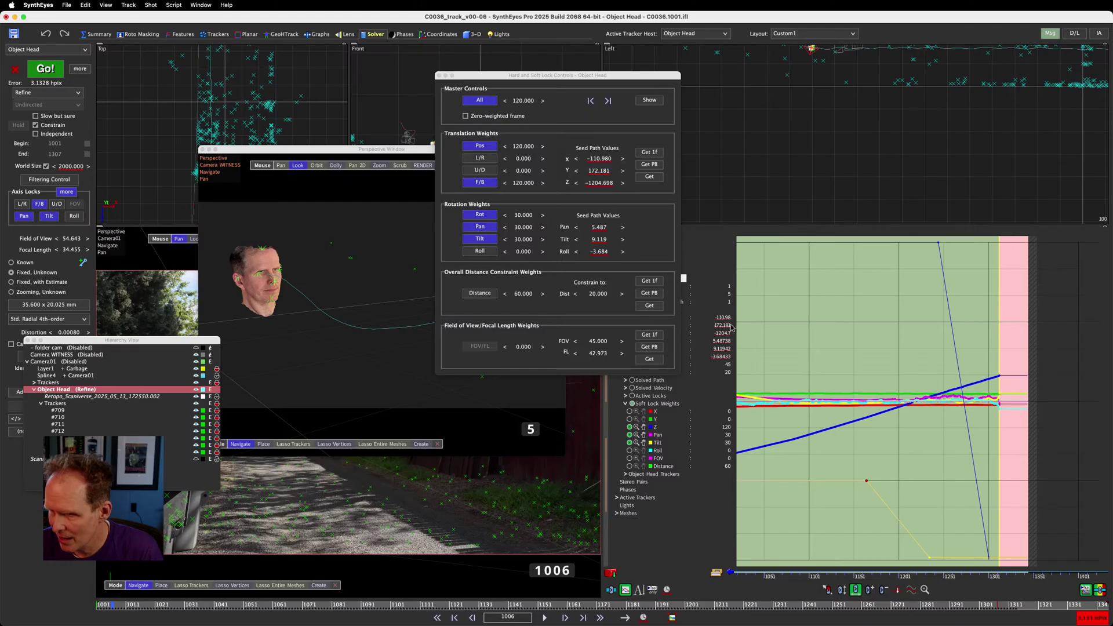
drag(631, 77, 474, 86)
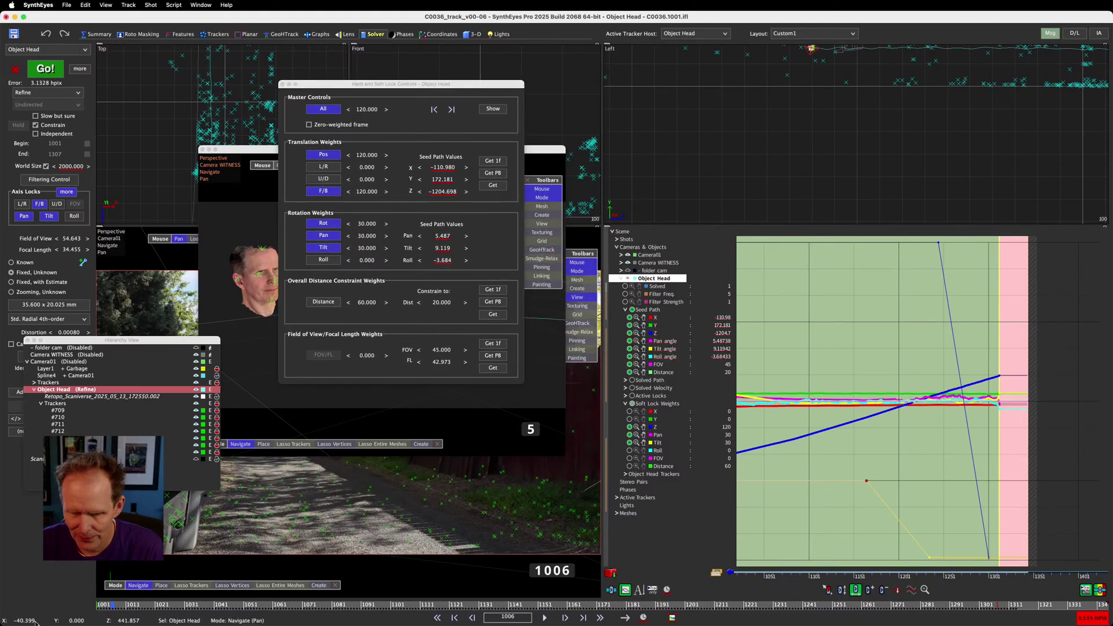
At frame 1001, enable Object Head's U/D translation lock with a weight of 100, and scrub to frame 1312 to check it
drag(111, 606, 97, 606)
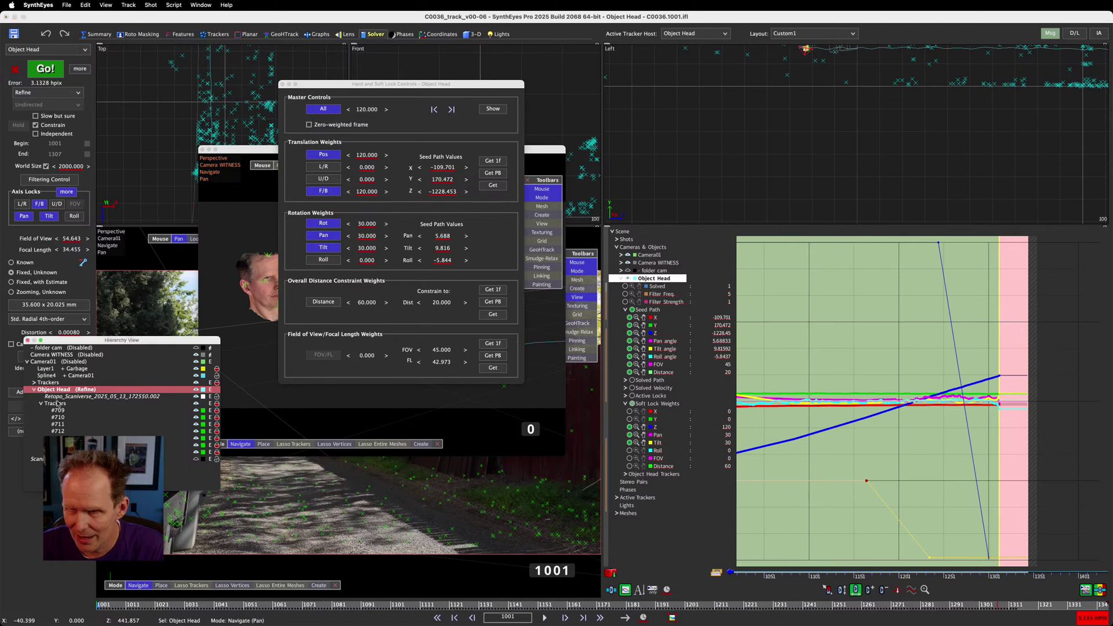
click(312, 186)
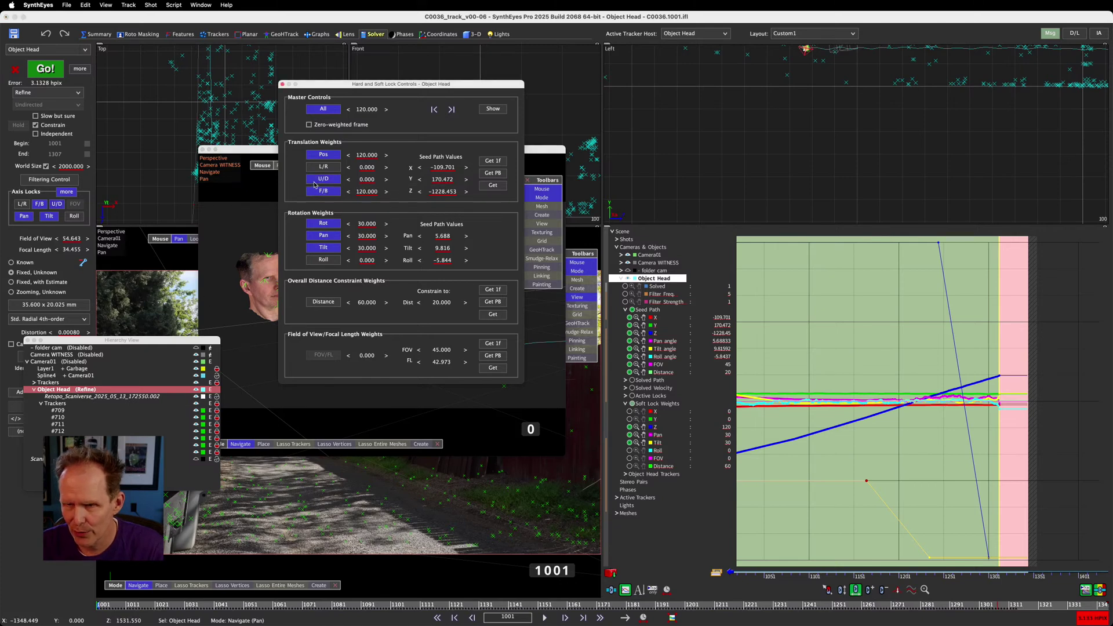
click(363, 180)
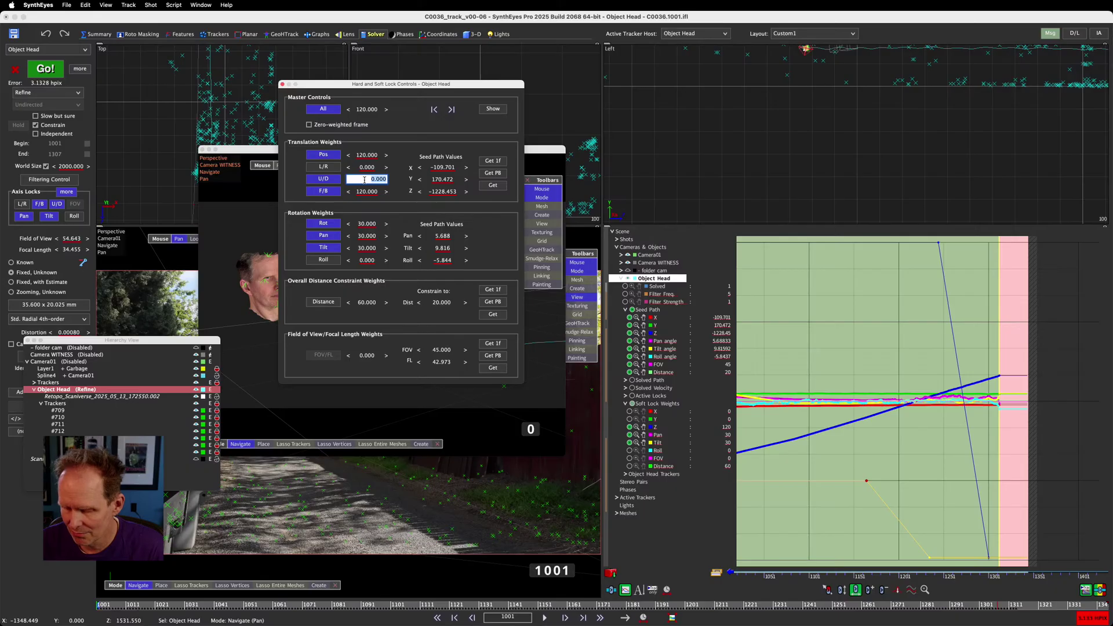
text(100)
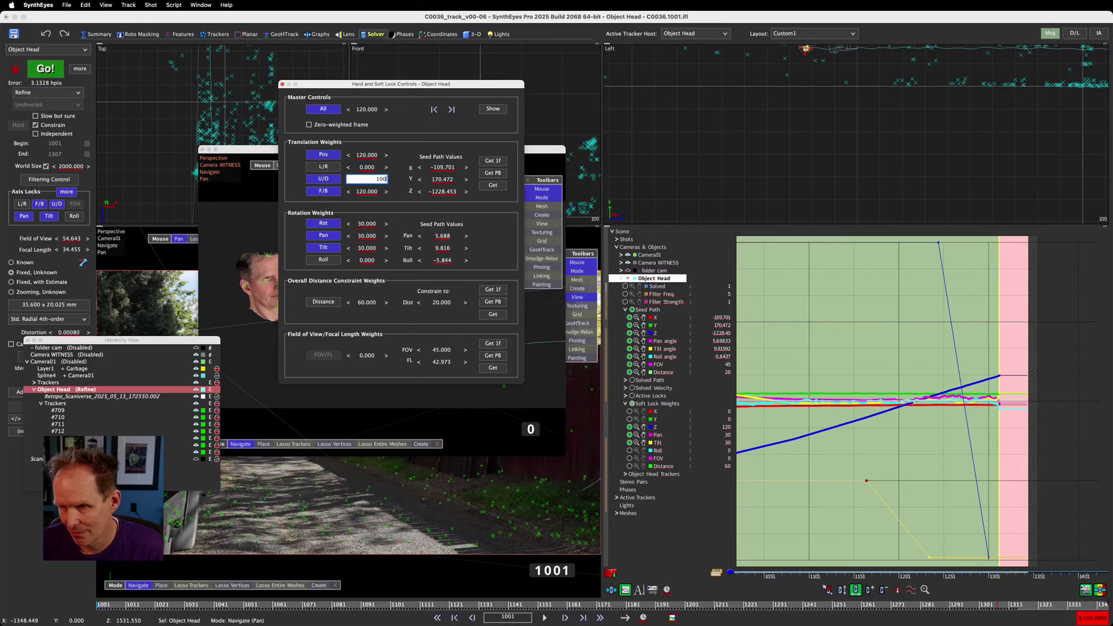
key(Return)
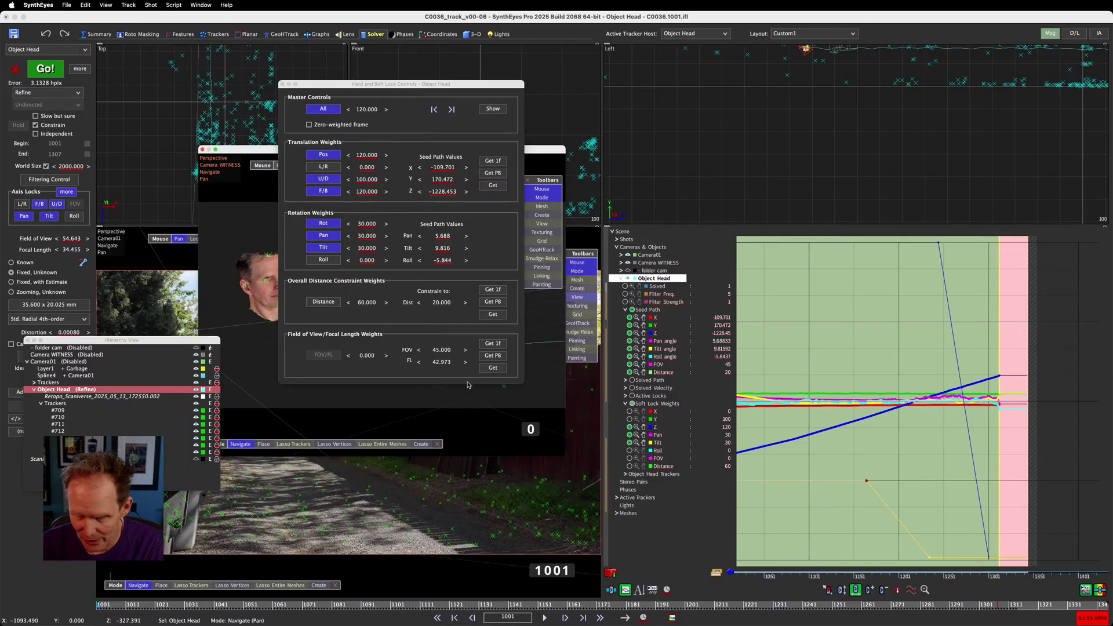
drag(458, 607, 1018, 619)
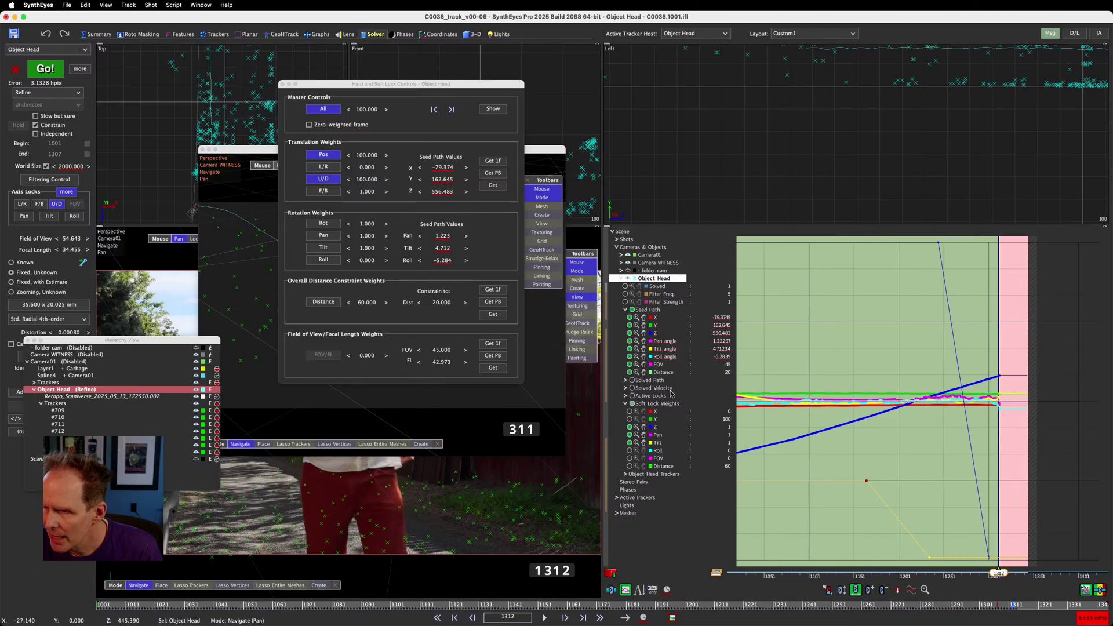
Hide all the seed path curves except Y and scale the Y channel to fill the graph height
click(632, 310)
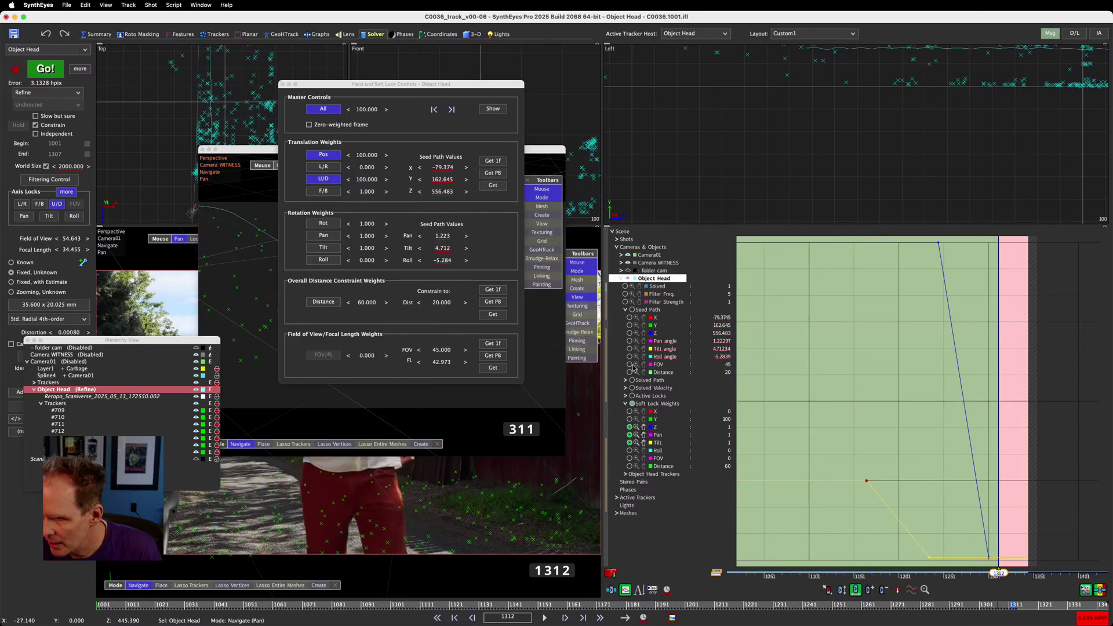
click(629, 325)
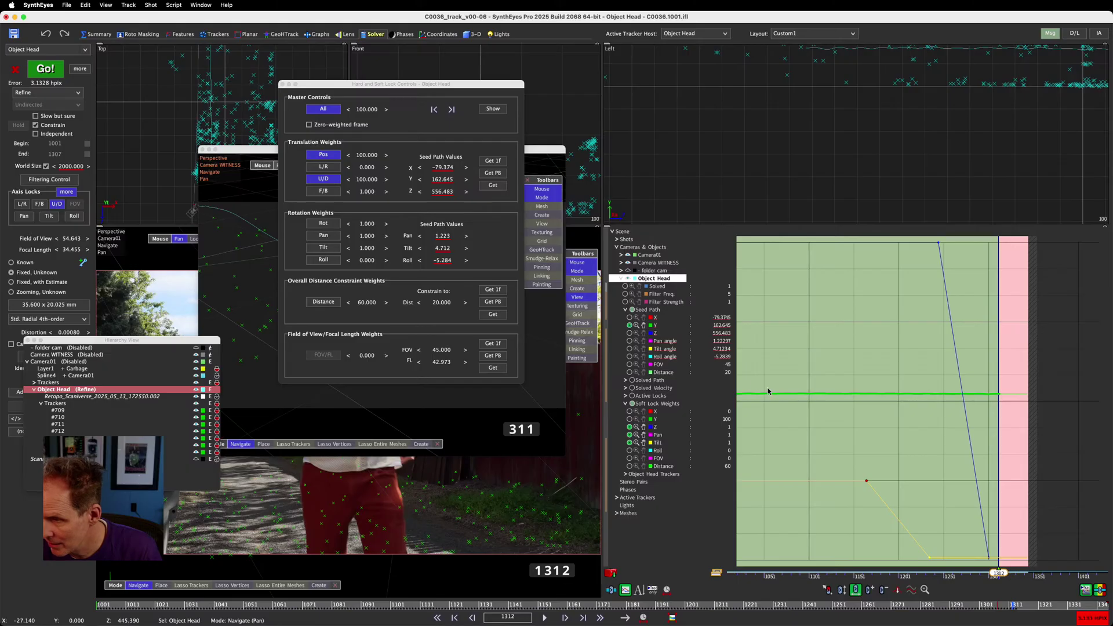
click(635, 325)
double_click(636, 325)
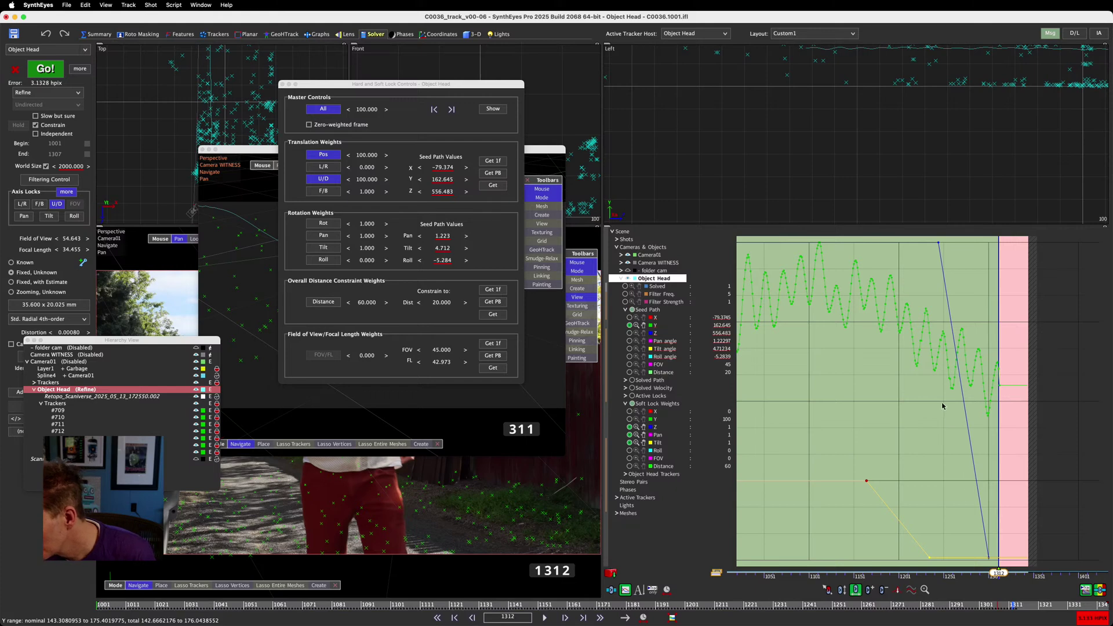
Approximate the seed path Y keys from about frame 1210 to 1271 with maximum frames 249 and maximum error 0.070
middle_drag(942, 404, 858, 492)
scroll(855, 406, up, 6)
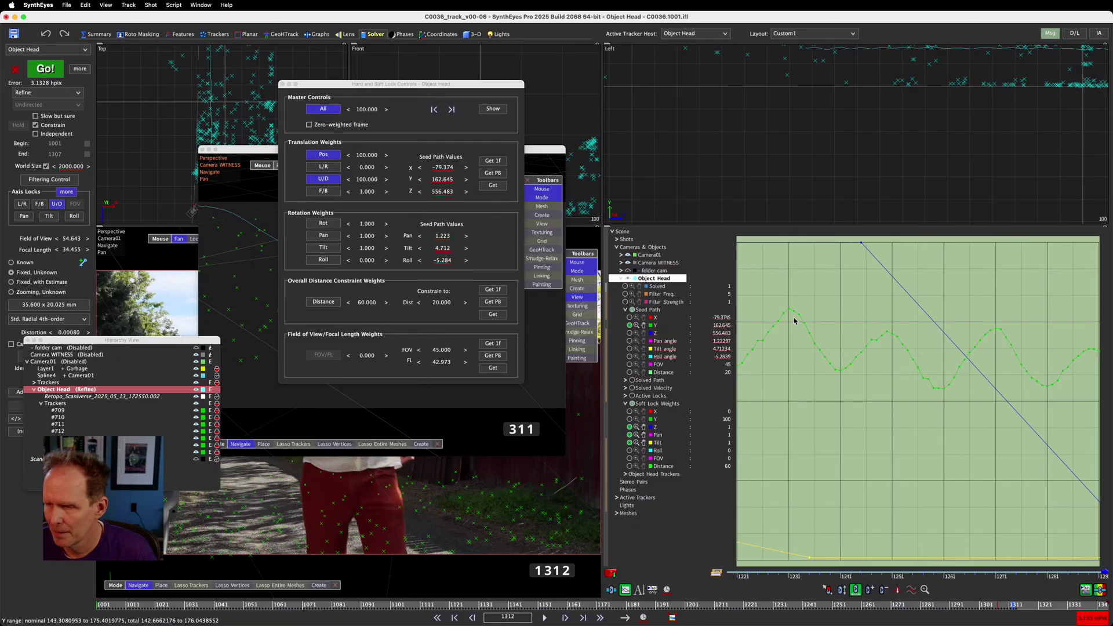
middle_drag(827, 308, 914, 298)
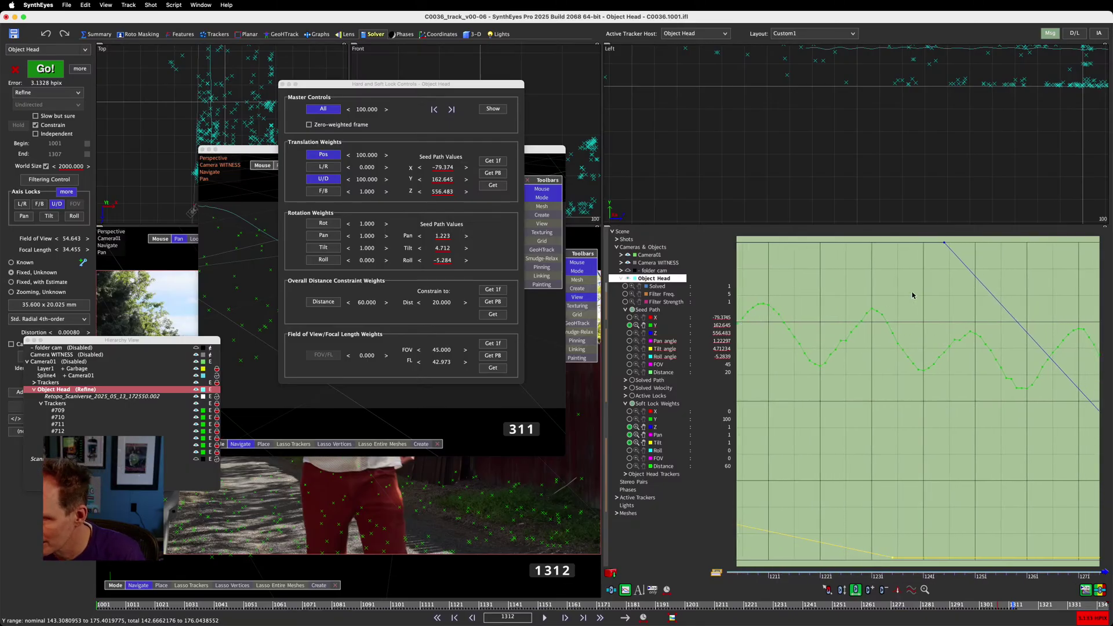
drag(768, 274, 1088, 430)
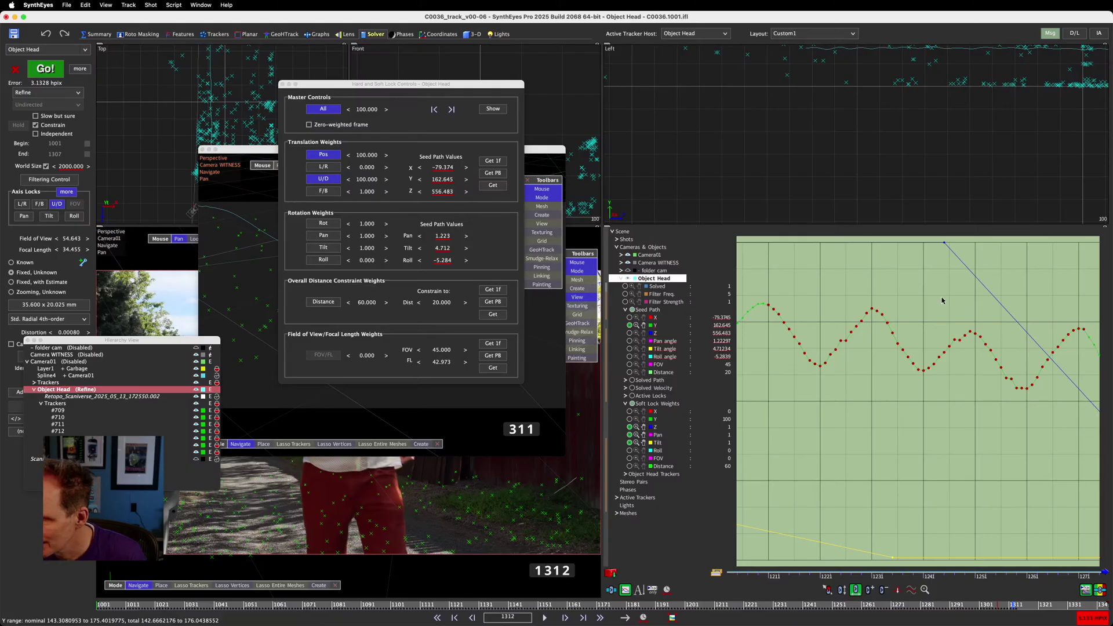
right_click(923, 292)
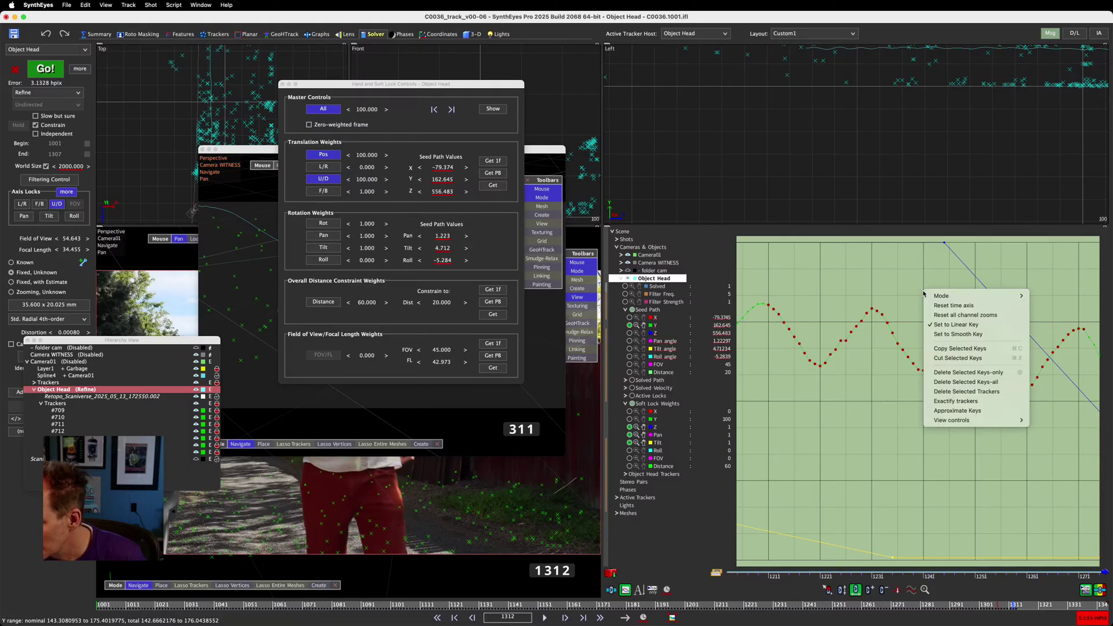
click(944, 412)
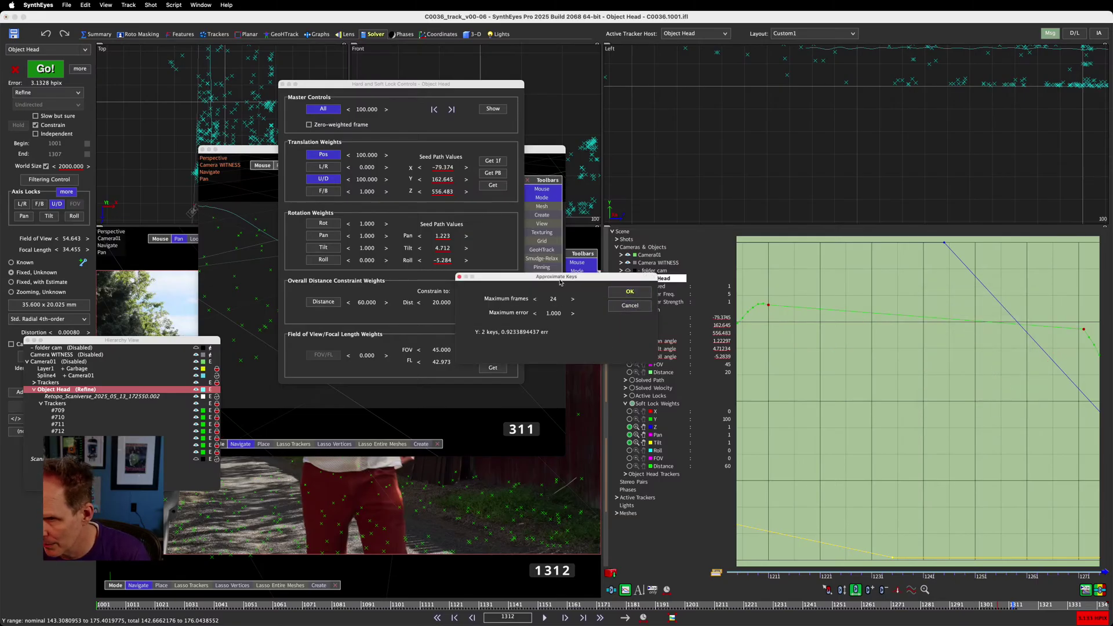
drag(558, 284, 548, 397)
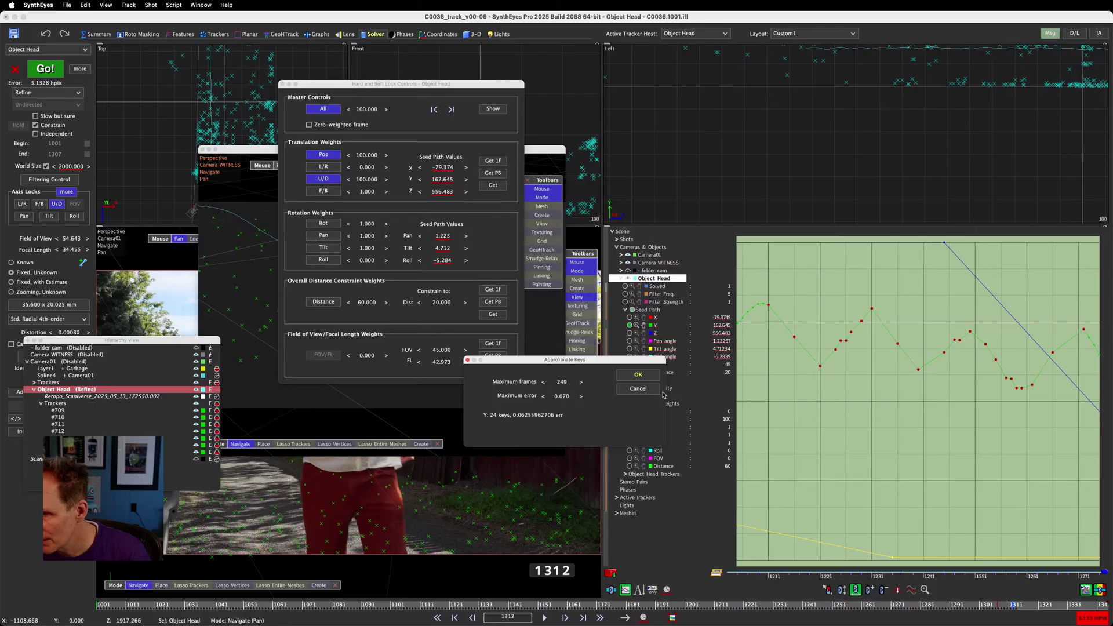
click(637, 375)
Convert the selected, reduced seed path Y keys from linear to smooth
right_click(866, 262)
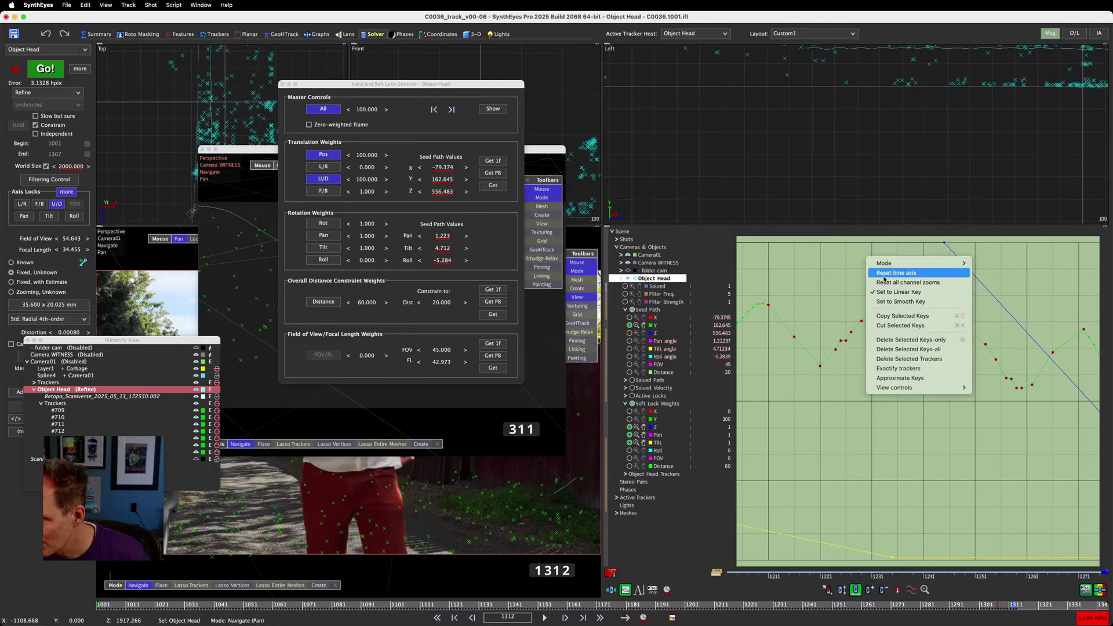
click(894, 301)
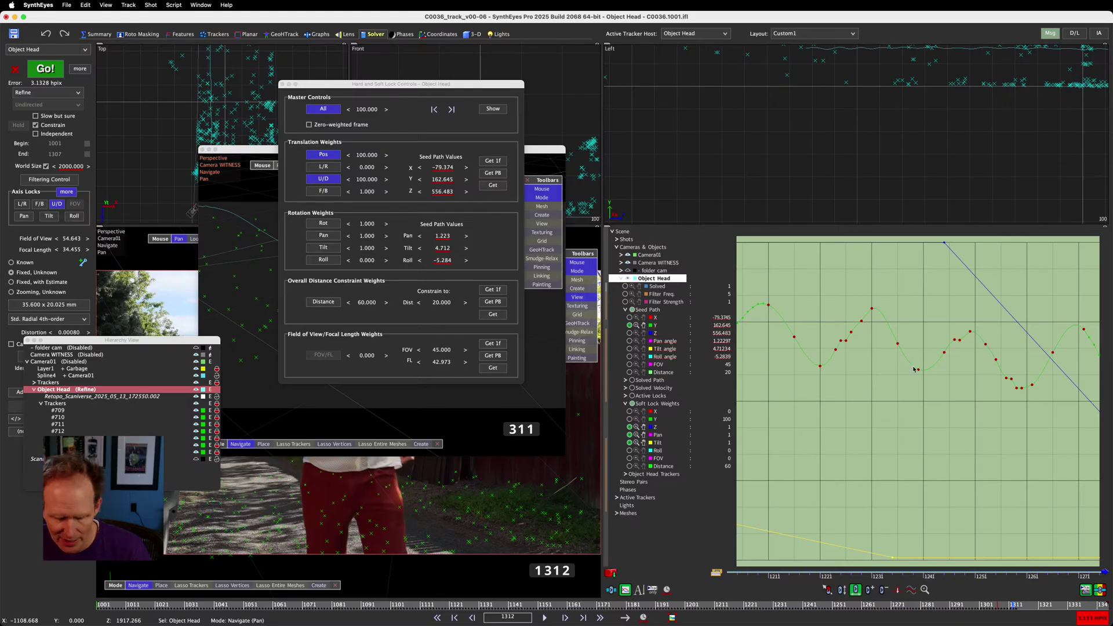
mouse_move(914, 369)
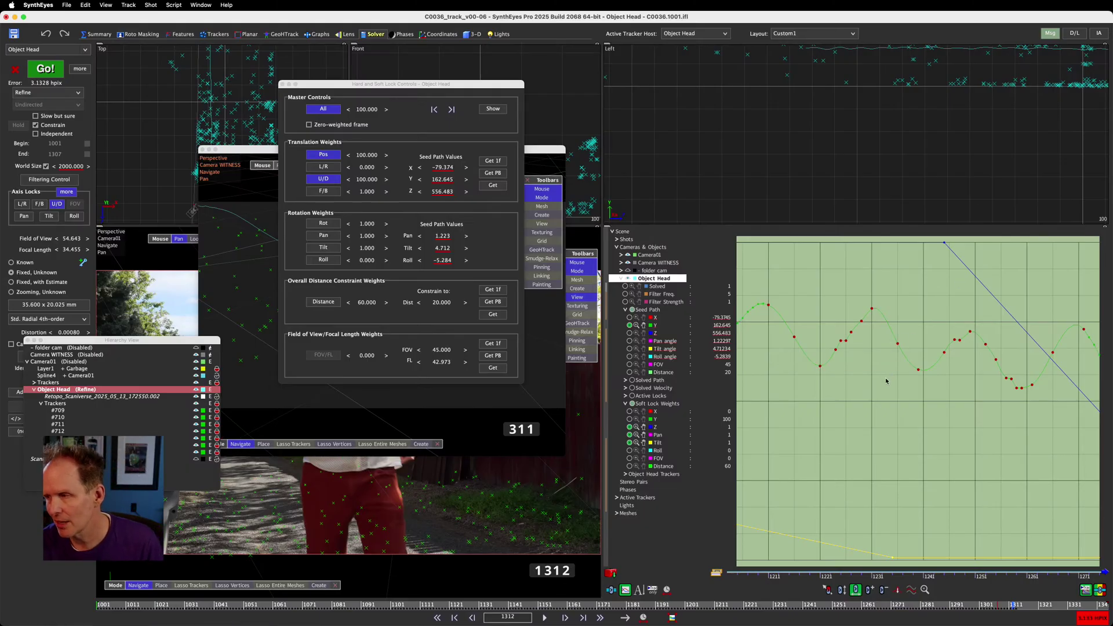
Undo the smoothing and reduction of the seed path Y keys and clear the key selection
key(super+z)
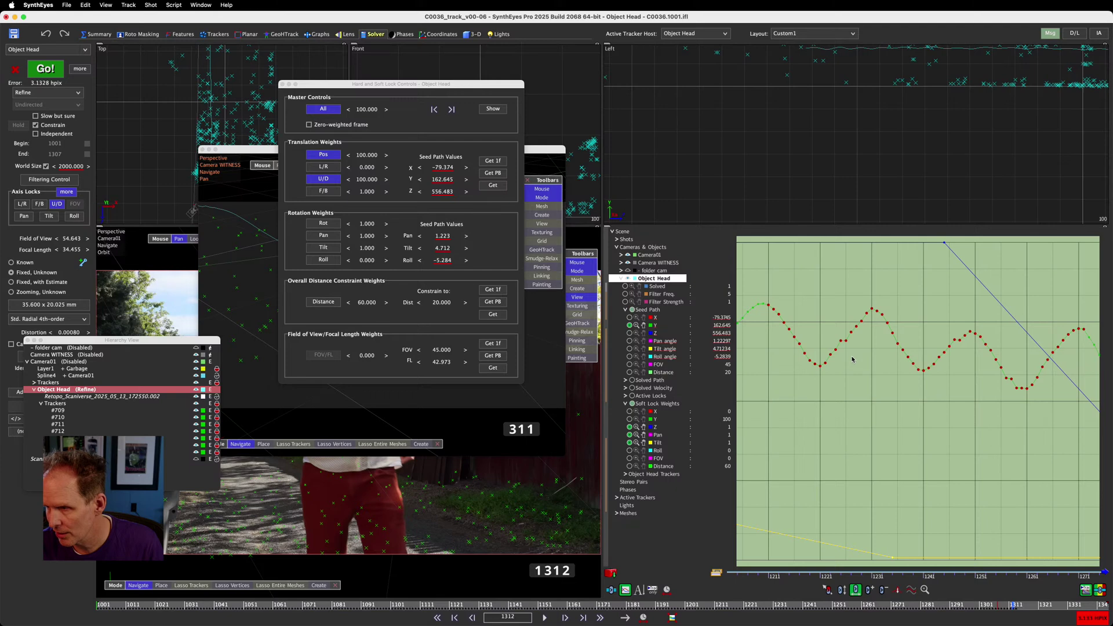
click(888, 367)
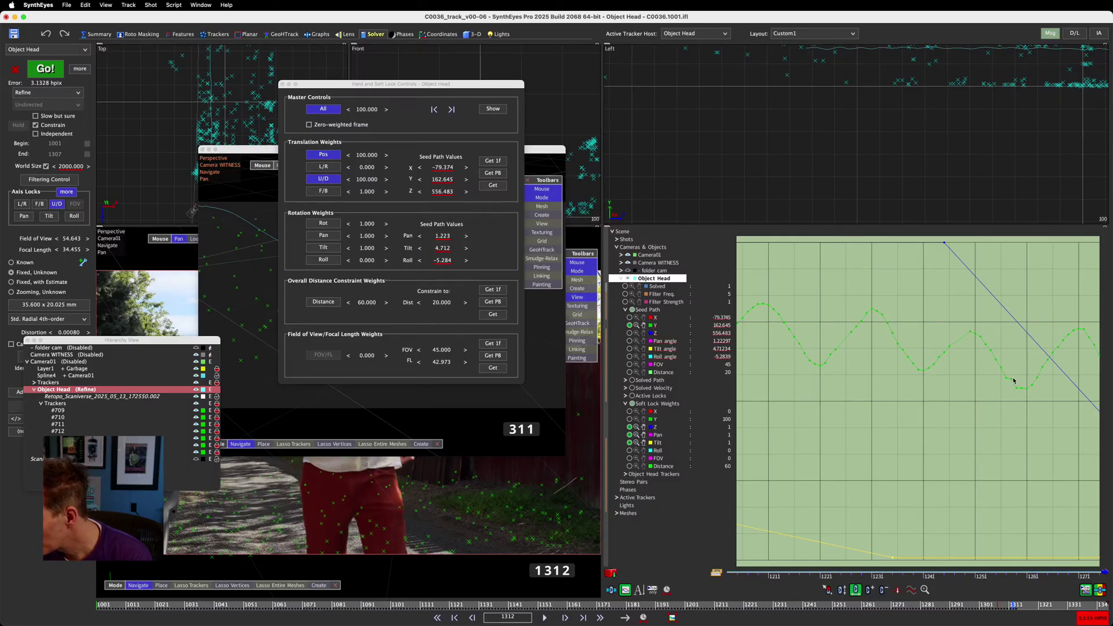
mouse_move(1014, 419)
middle_down()
mouse_move(571, 403)
mouse_move(890, 389)
middle_up()
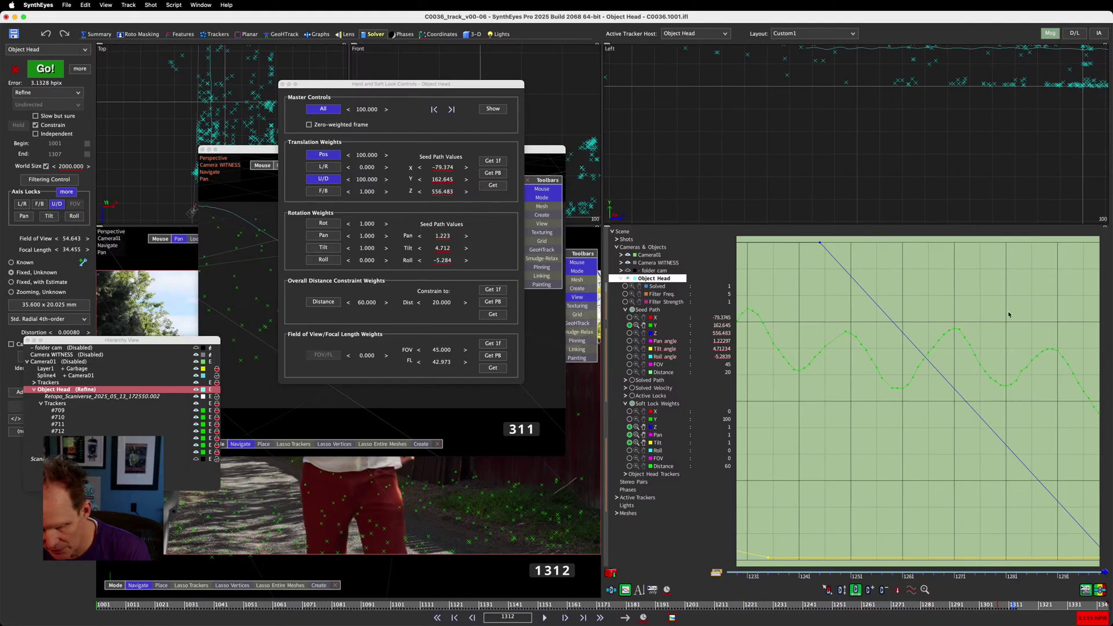
key(super+a)
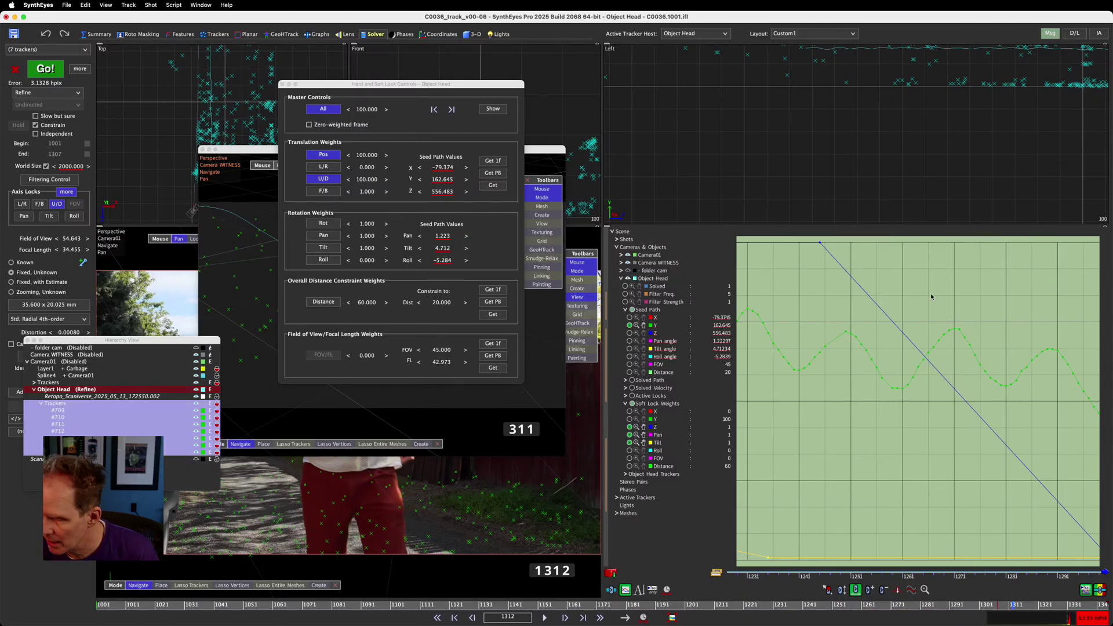
key(s)
right_click(910, 301)
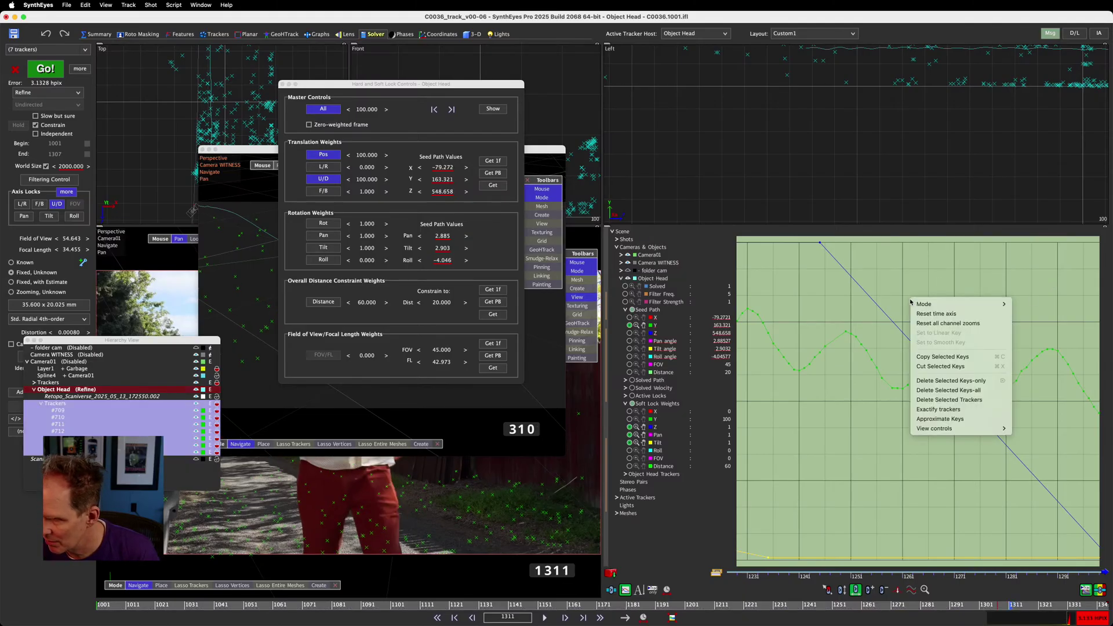
click(911, 301)
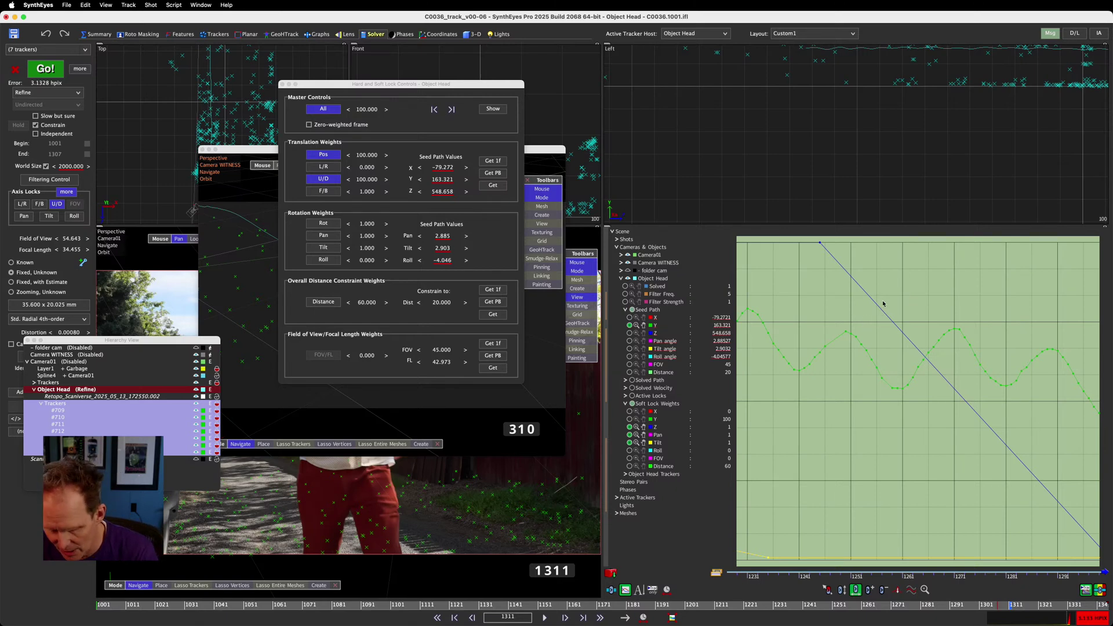
Try to select the seed path Y keys across the whole shot while the Z soft lock weight curve is shown
right_drag(882, 305, 840, 304)
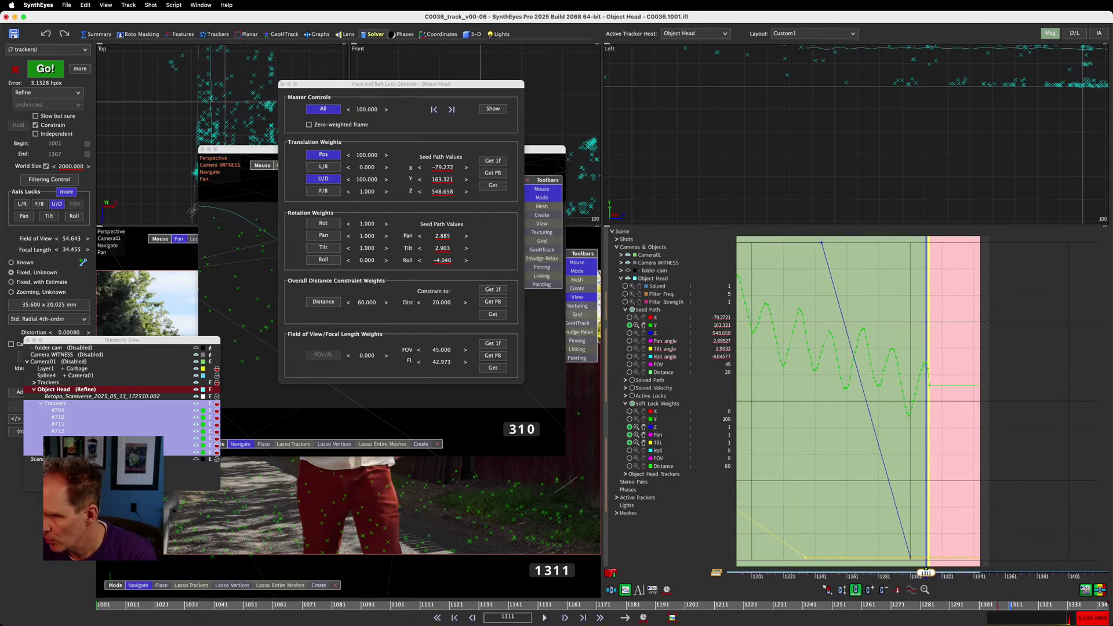
right_drag(887, 388, 857, 395)
middle_drag(855, 396, 1023, 407)
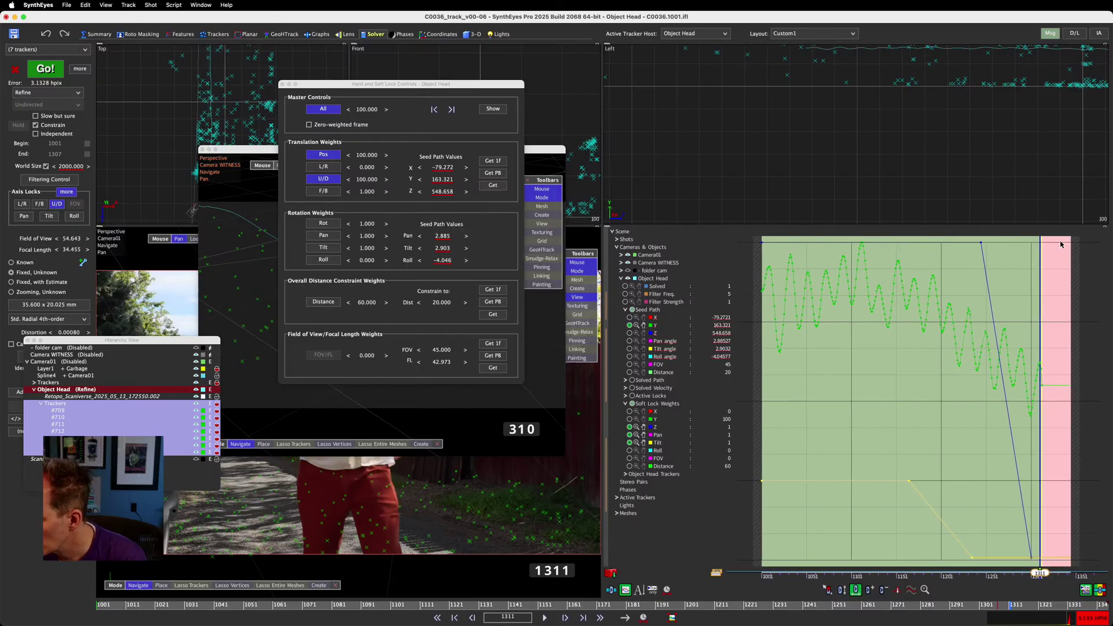
drag(1061, 244, 852, 431)
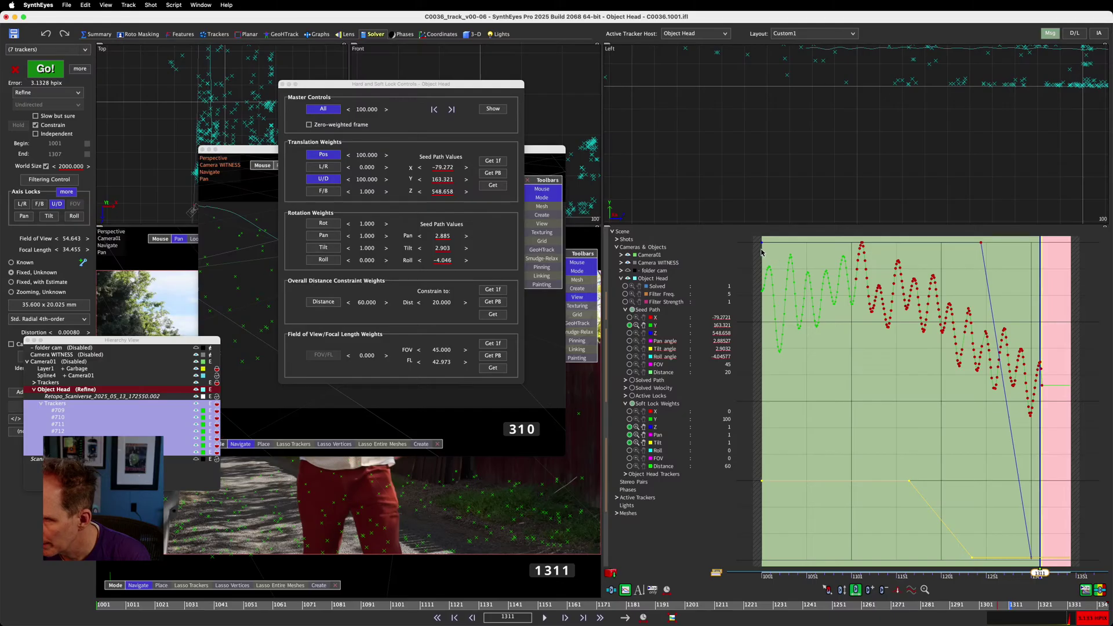
drag(746, 255, 1057, 429)
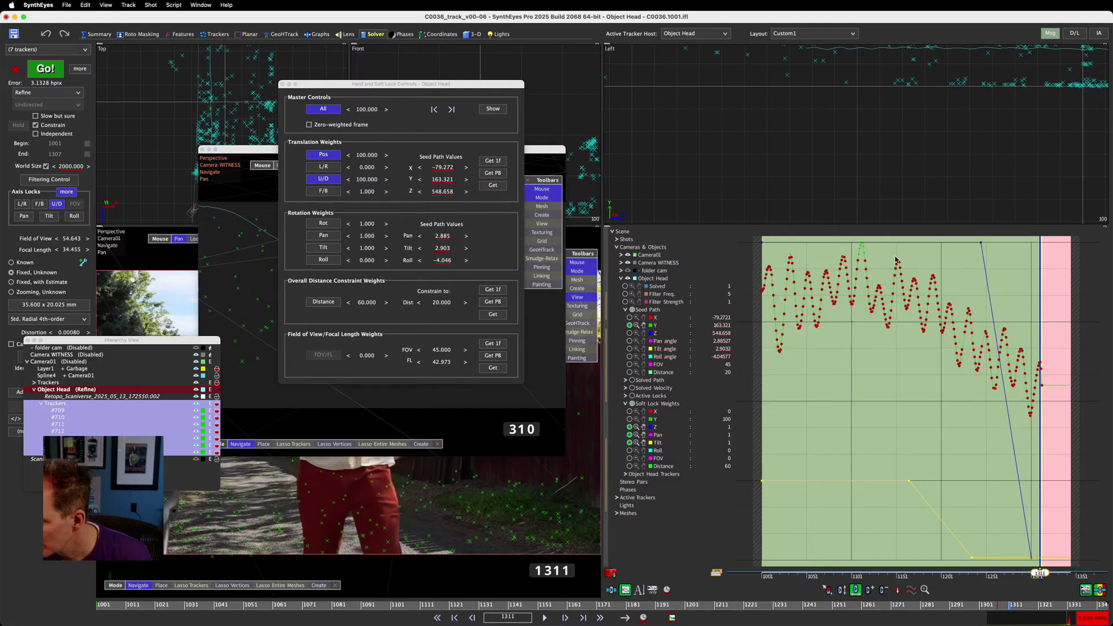
drag(876, 265, 848, 229)
key(super+z)
key(super+z)
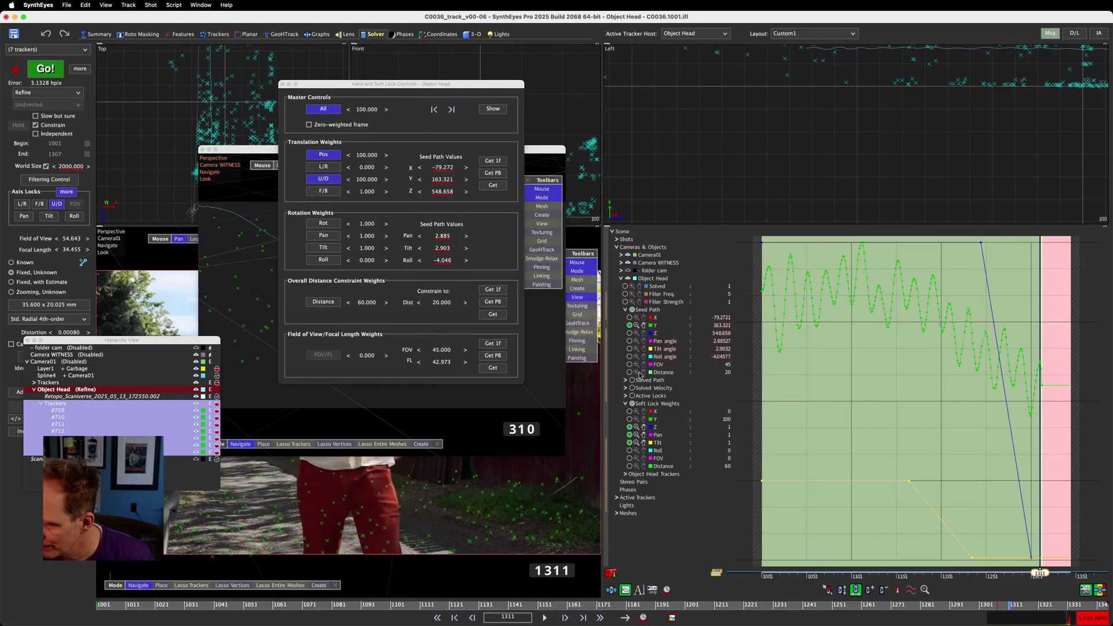
Hide the Z soft lock weight curve, then convert all the seed path Y keys of the shot to smooth
click(629, 427)
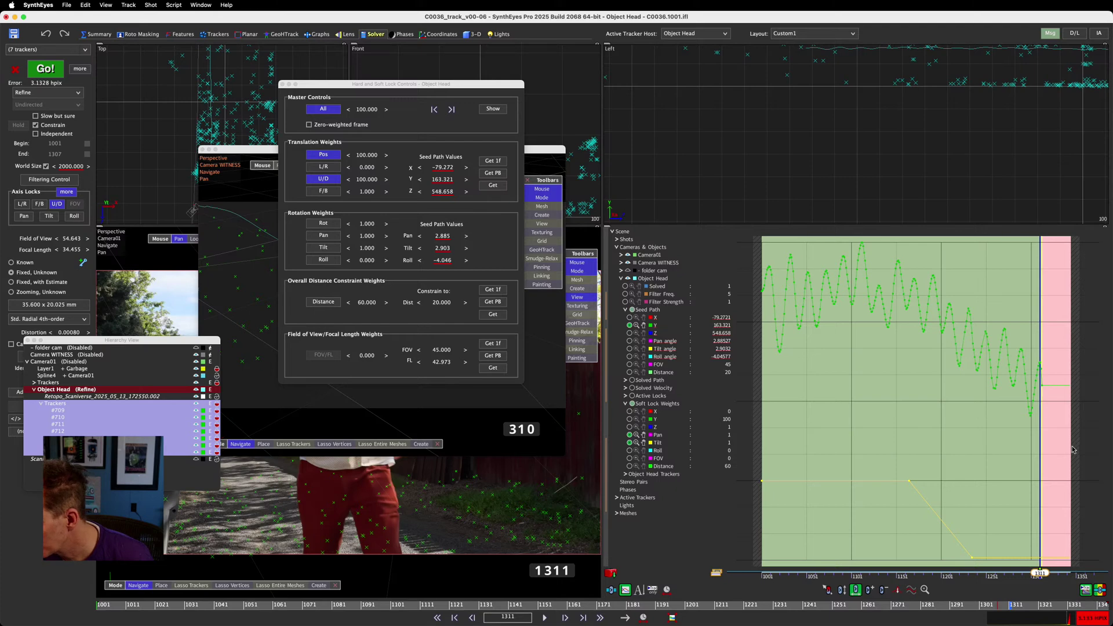
drag(1063, 439, 744, 233)
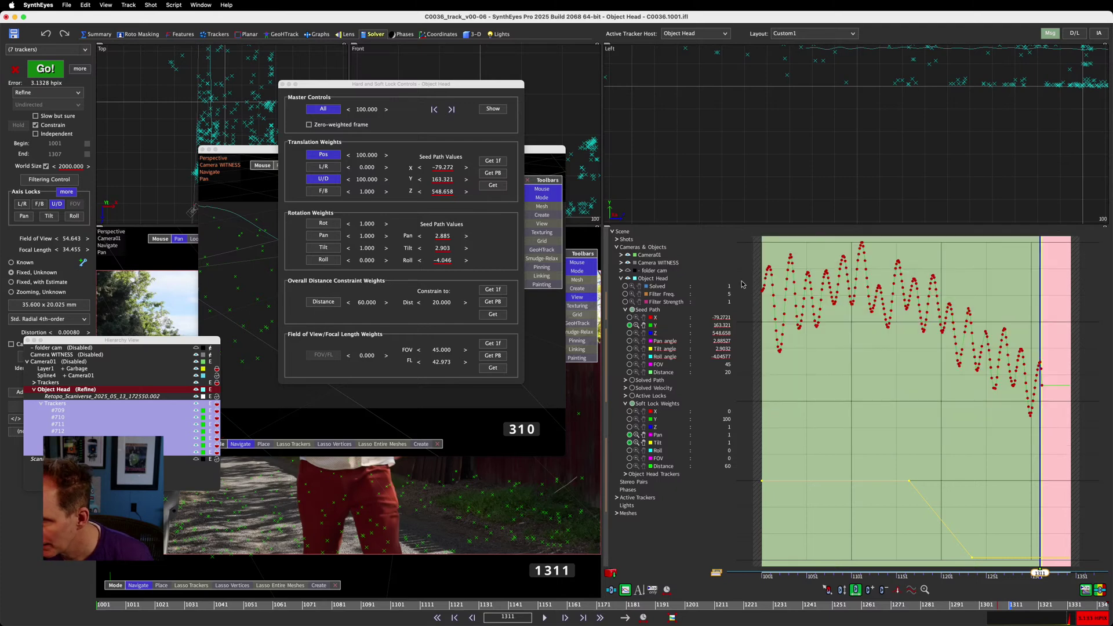
right_click(855, 335)
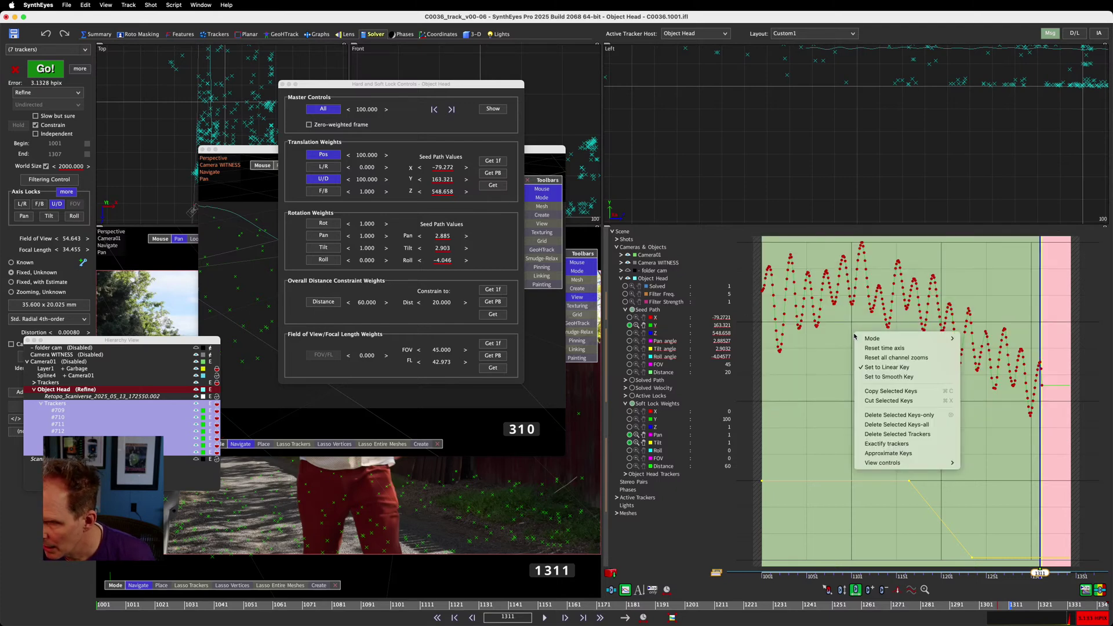
click(881, 377)
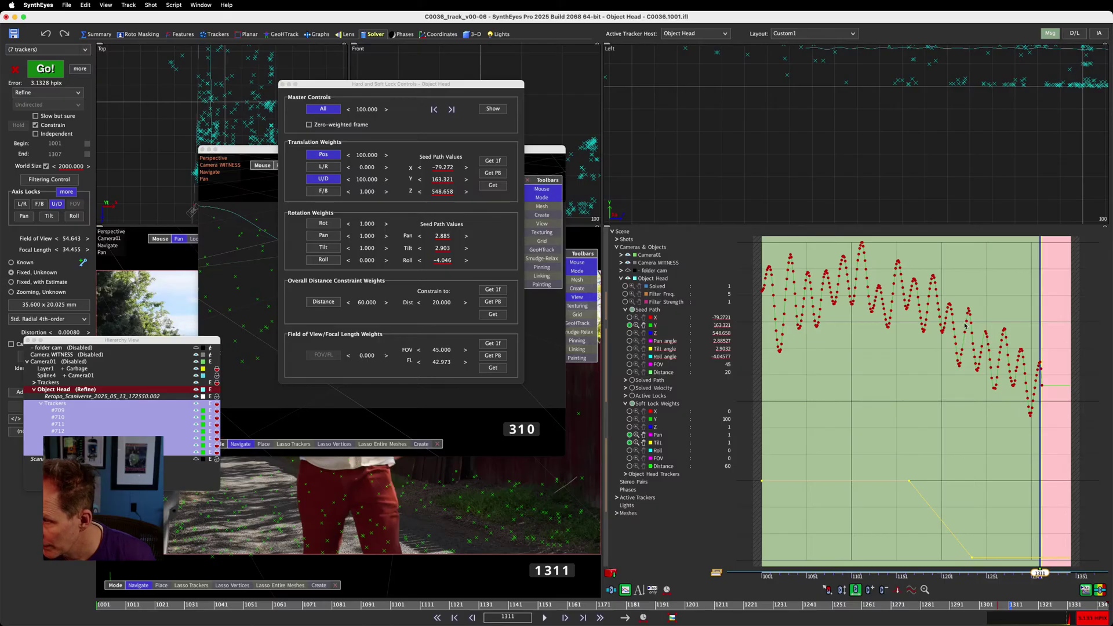
right_drag(965, 329, 988, 285)
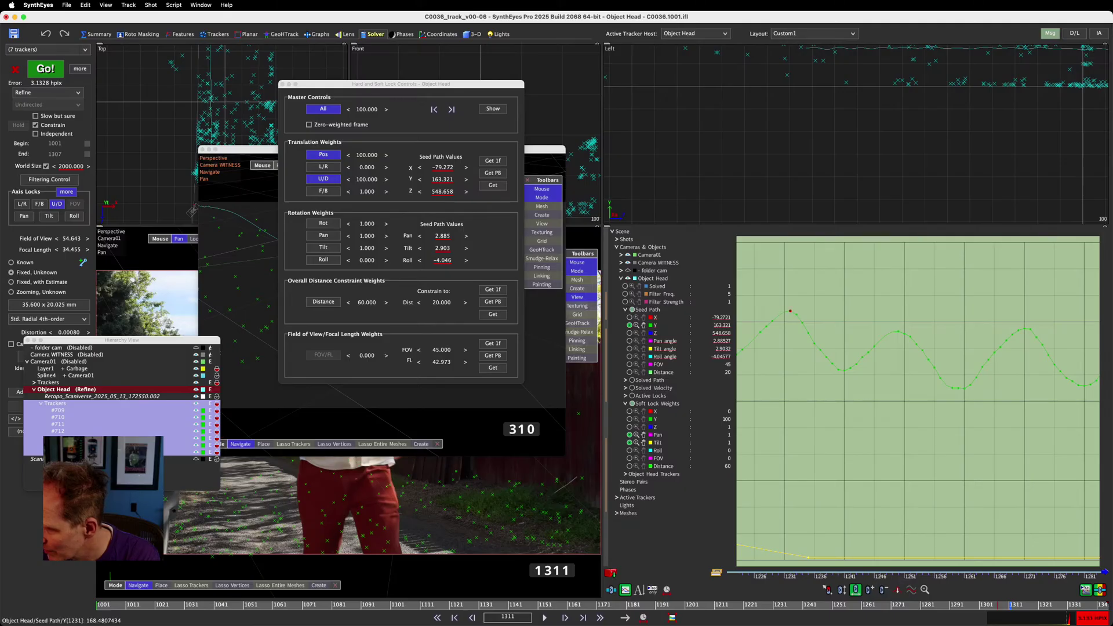
middle_drag(803, 368, 858, 359)
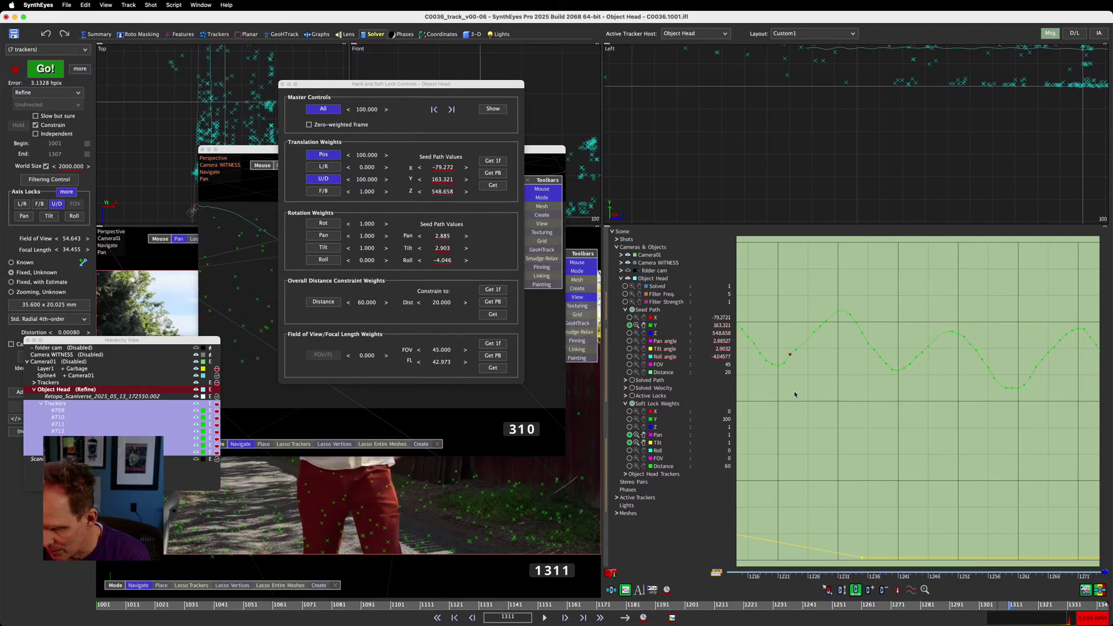
scroll(803, 385, down, 5)
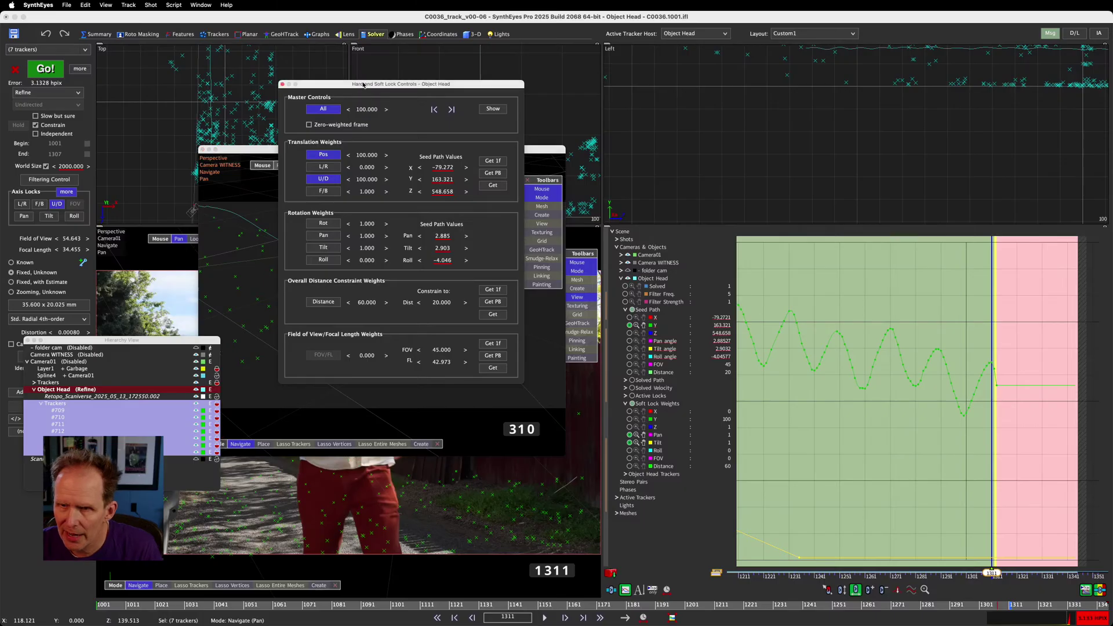
At frame 1234, set Object Head's F/B translation lock weight to 1
drag(364, 85, 596, 126)
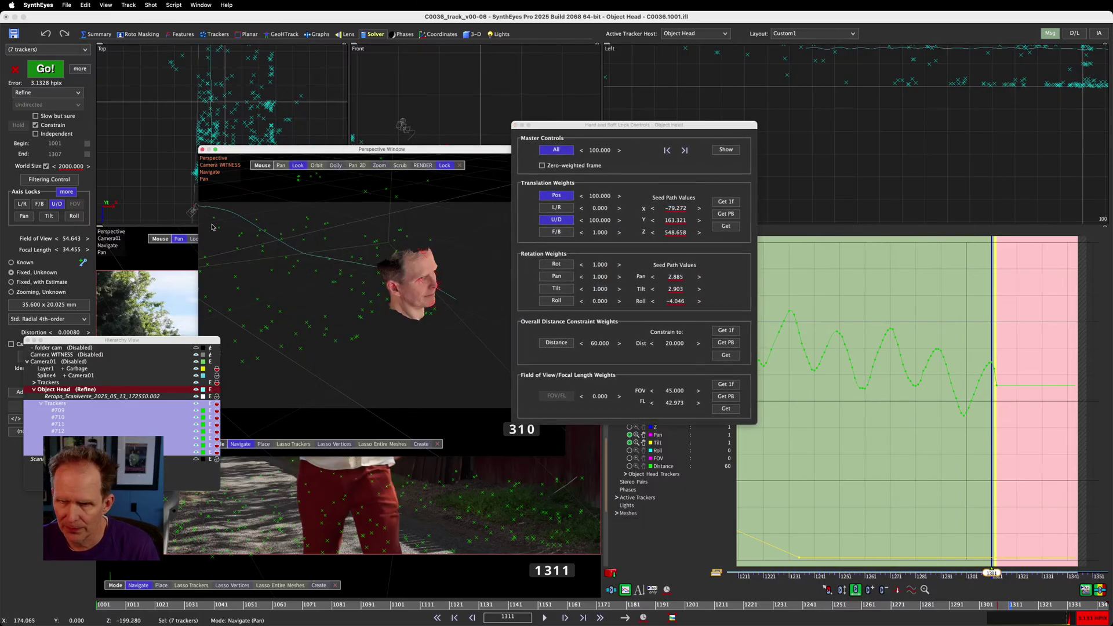
middle_drag(250, 232, 394, 288)
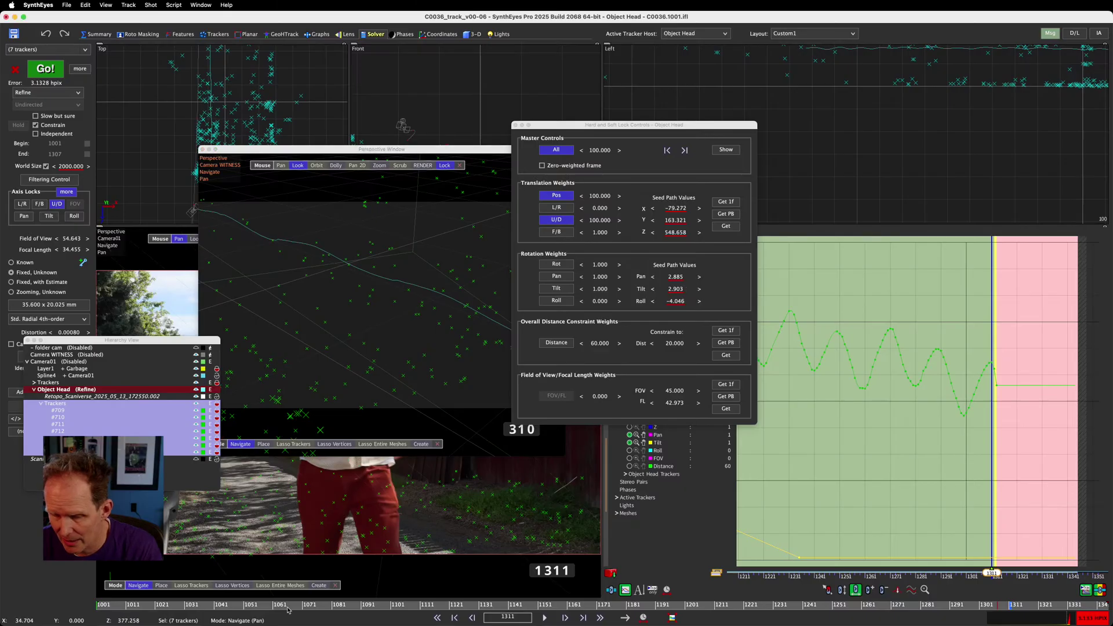
drag(463, 604, 783, 624)
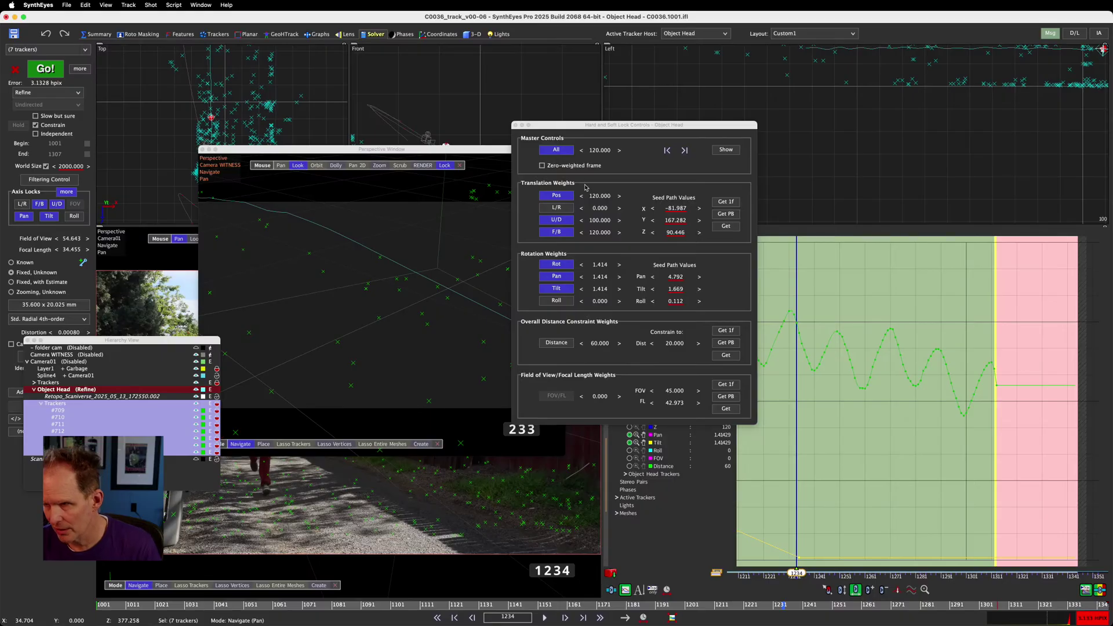
click(603, 232)
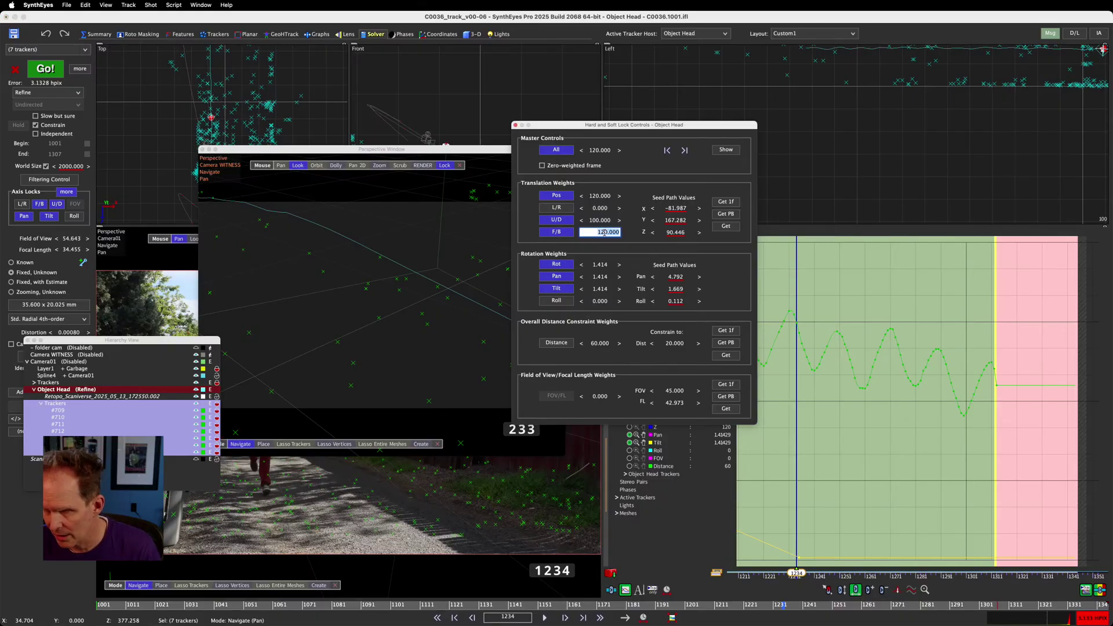
text(1)
key(Return)
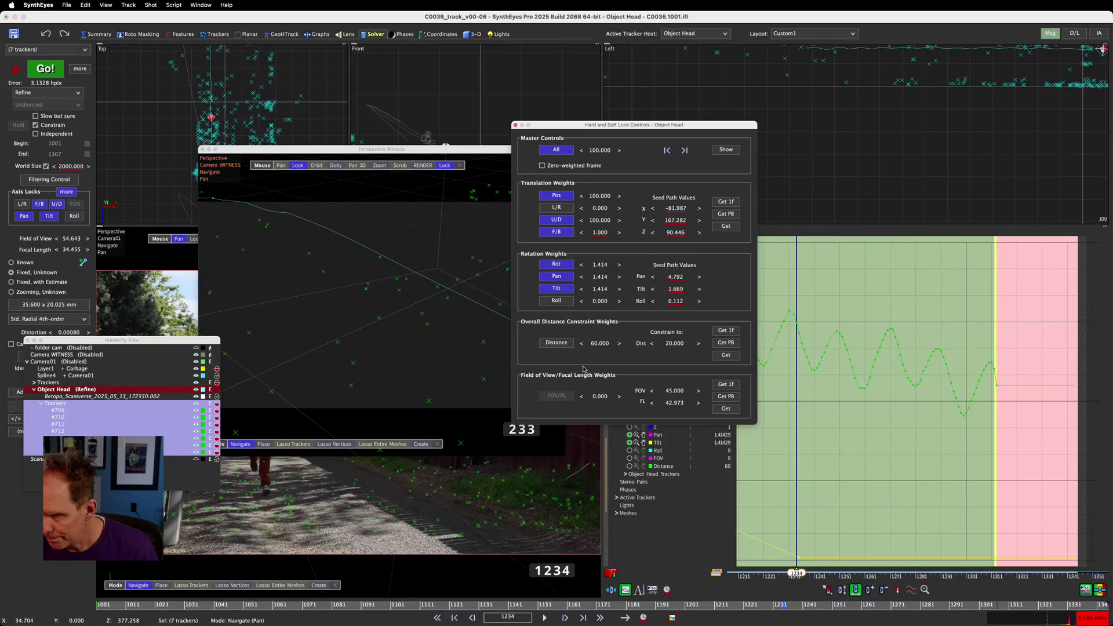
Go to frame 1161, show Object Head's seed path Z curve in the graph and reset all channel zooms
drag(779, 607, 576, 621)
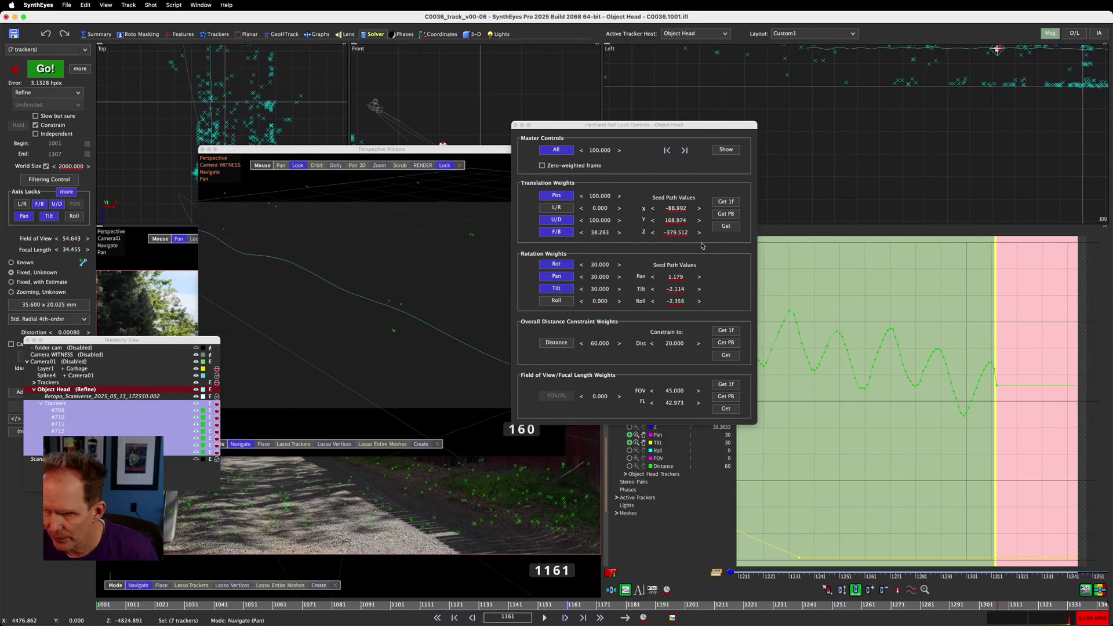
drag(665, 127, 475, 220)
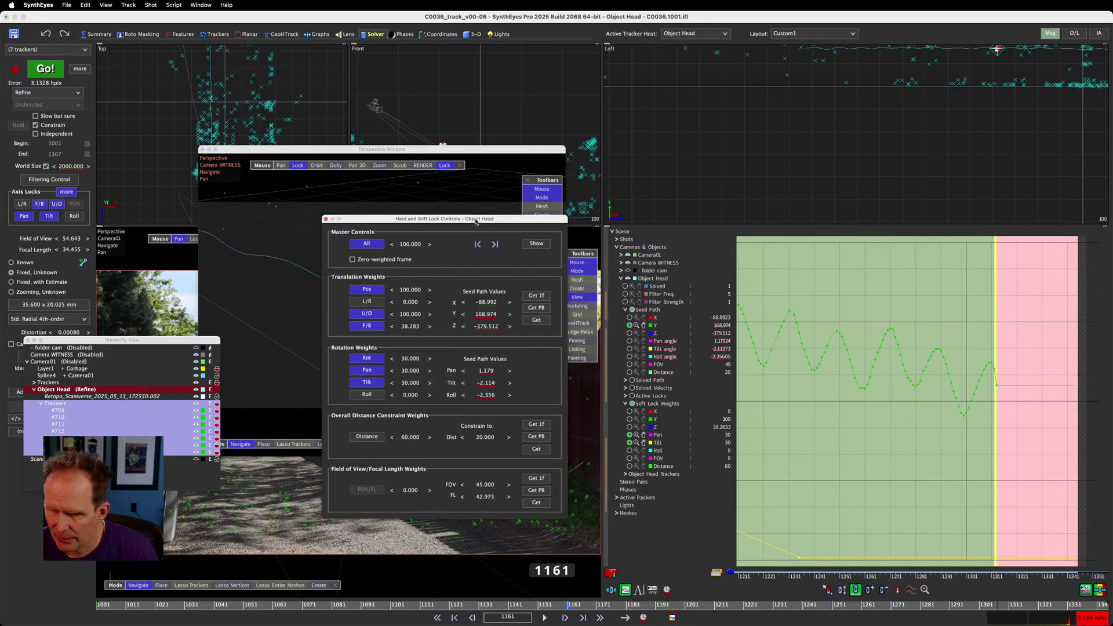
click(629, 334)
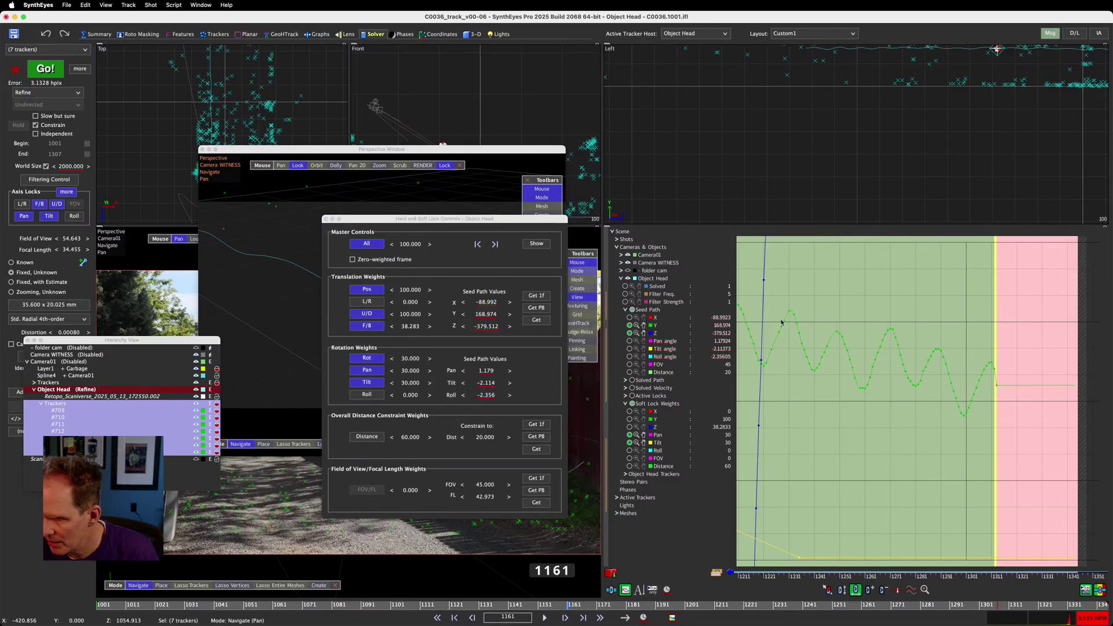
right_click(875, 298)
click(899, 318)
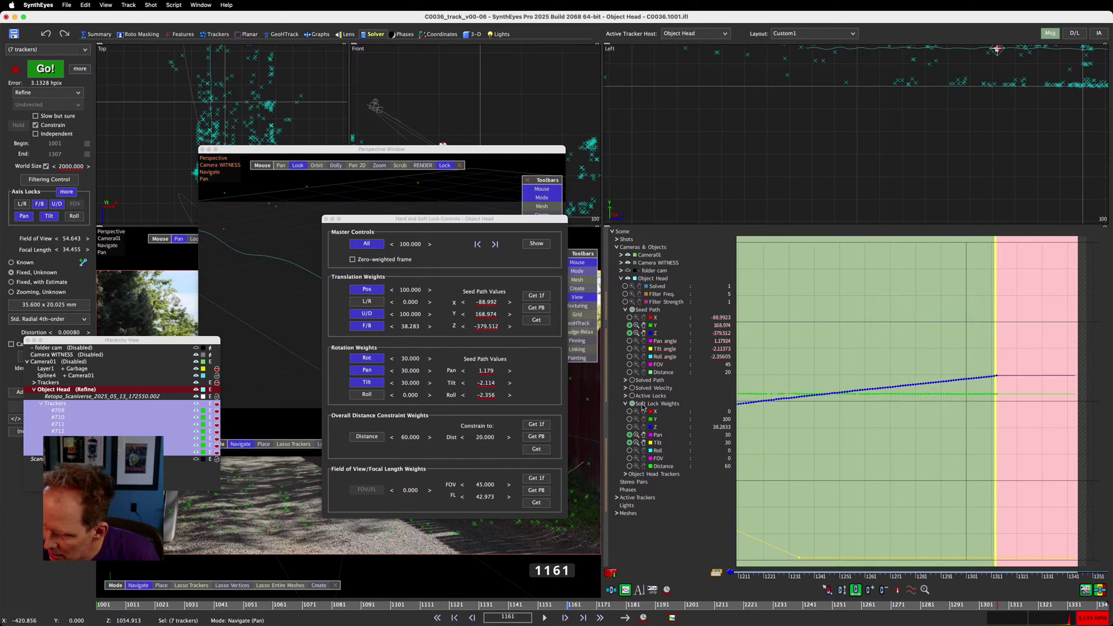
Show the Z soft lock weight curve and delete its key at frame 1234
click(629, 428)
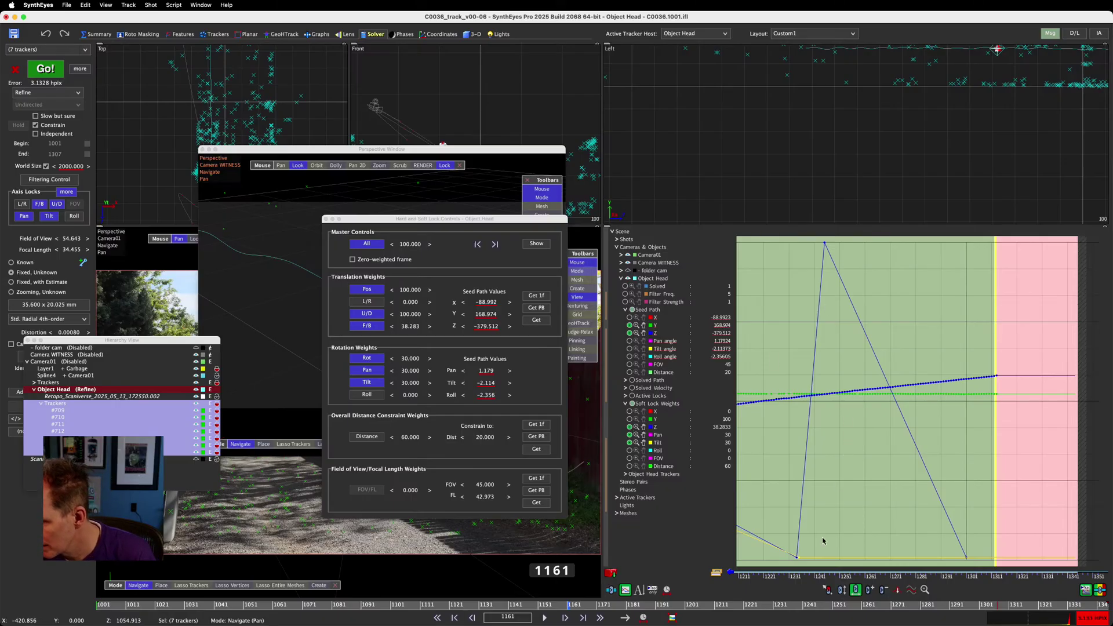
middle_drag(815, 543, 995, 510)
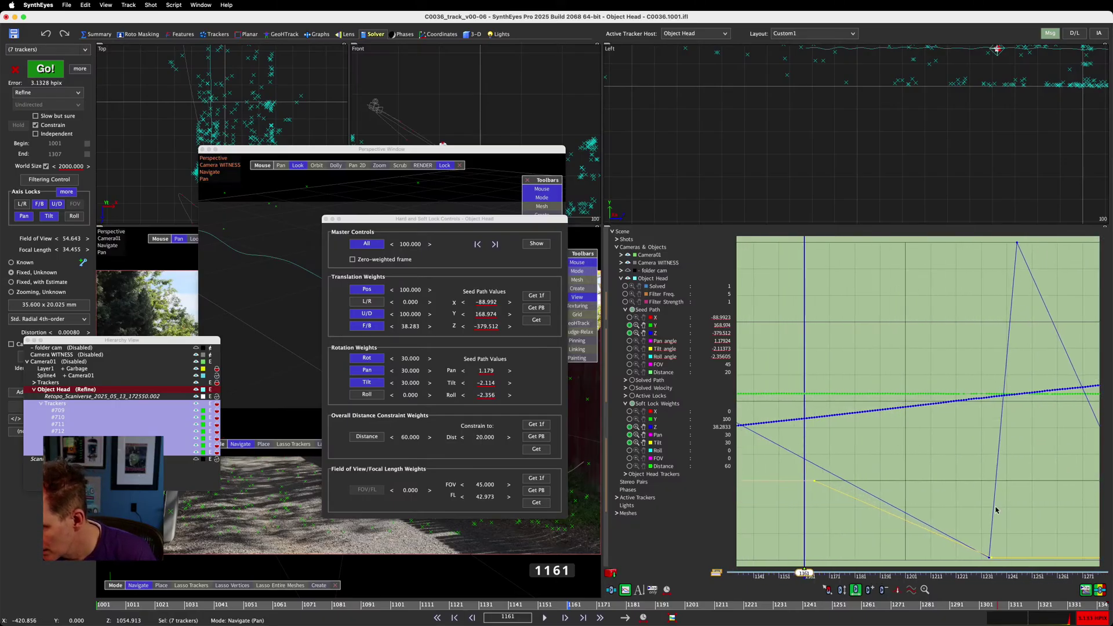
drag(973, 542, 987, 559)
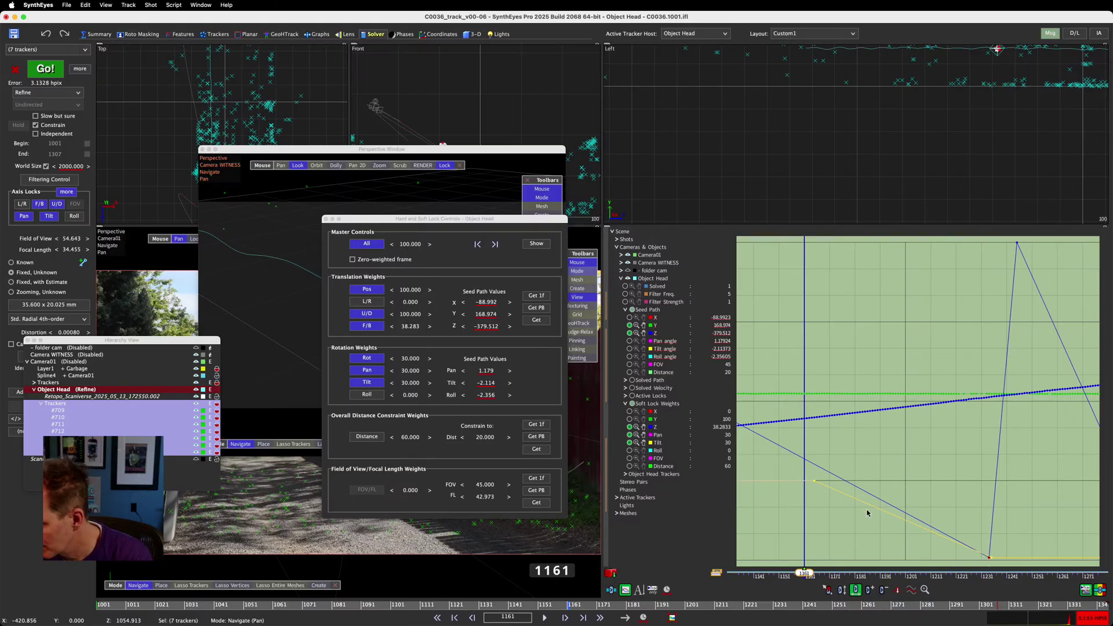
key(Delete)
middle_drag(952, 345, 747, 332)
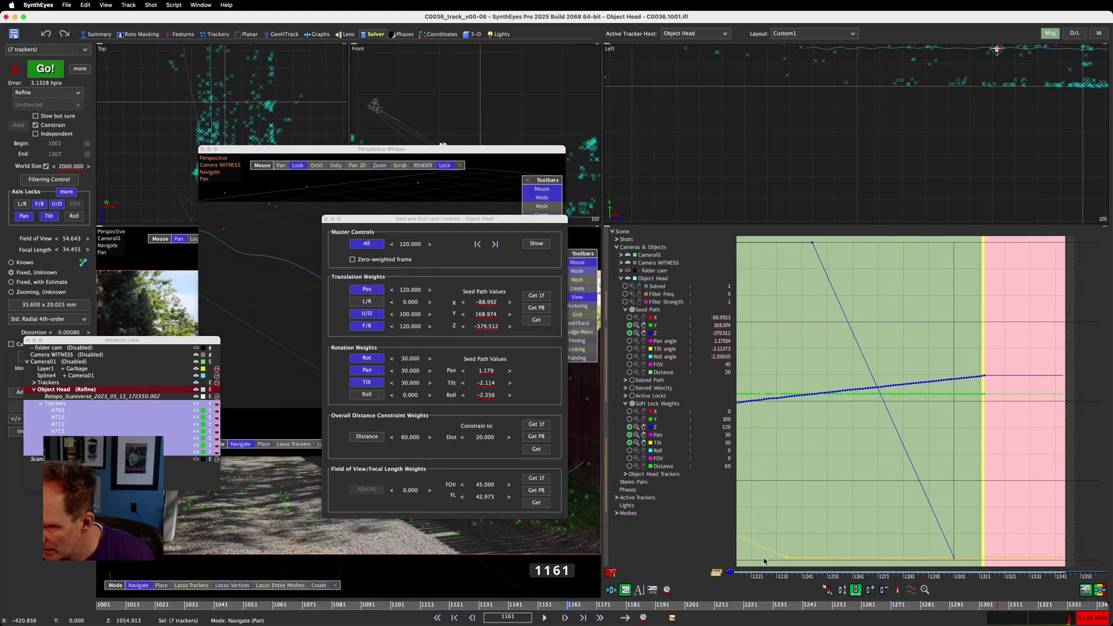
Scrub to frame 1293 and move the lock controls and the perspective window clear of the camera view and graph
drag(561, 607, 963, 623)
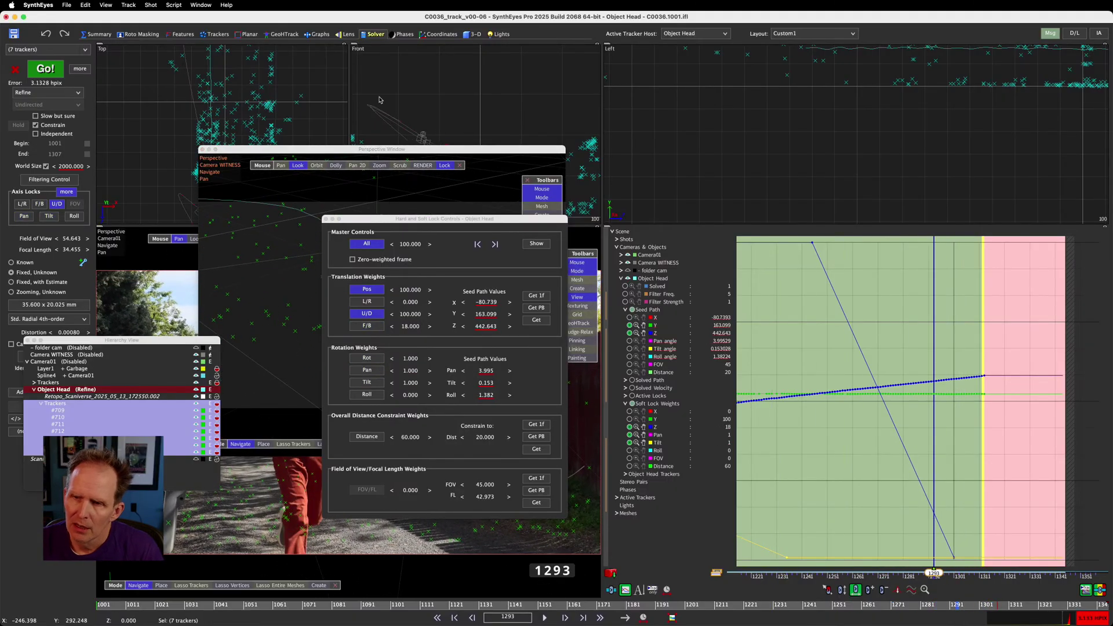
drag(381, 220, 749, 234)
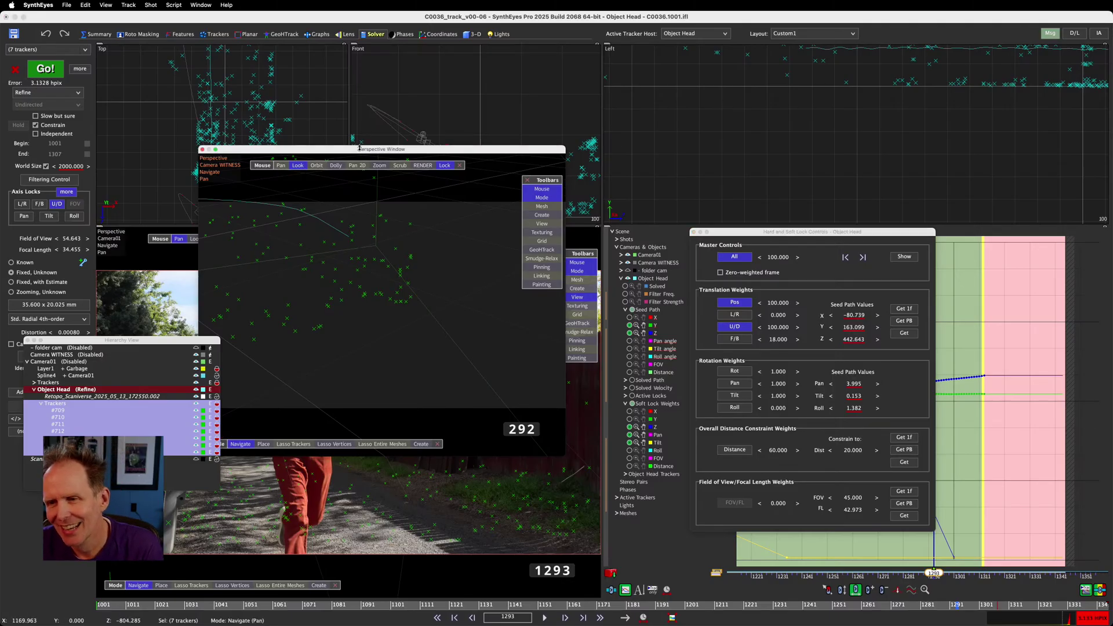
drag(359, 150, 333, 65)
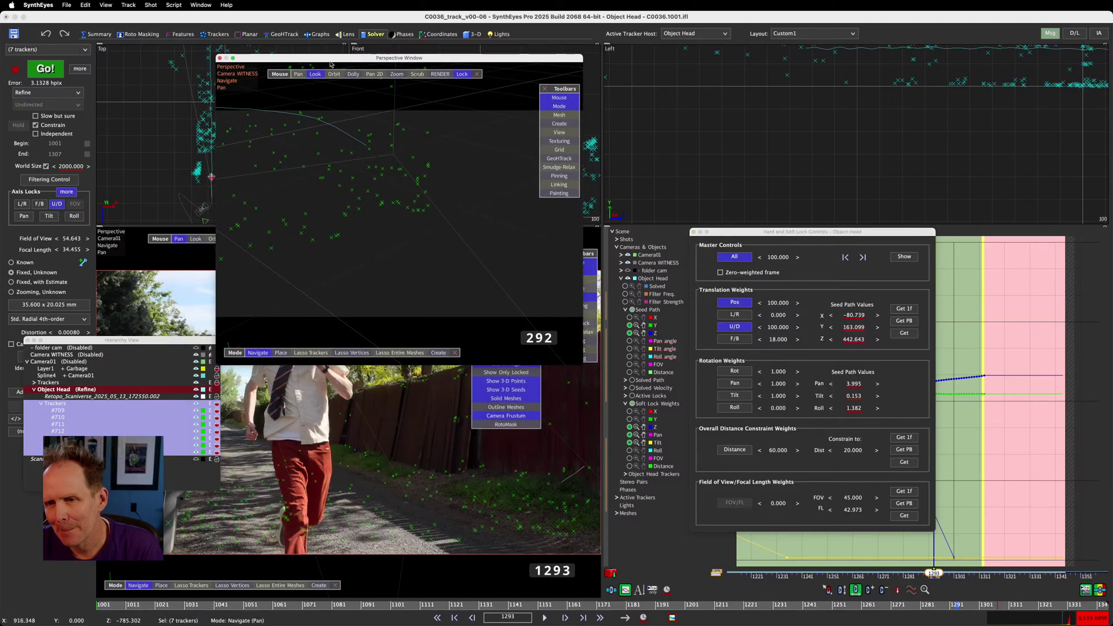
drag(731, 232, 721, 70)
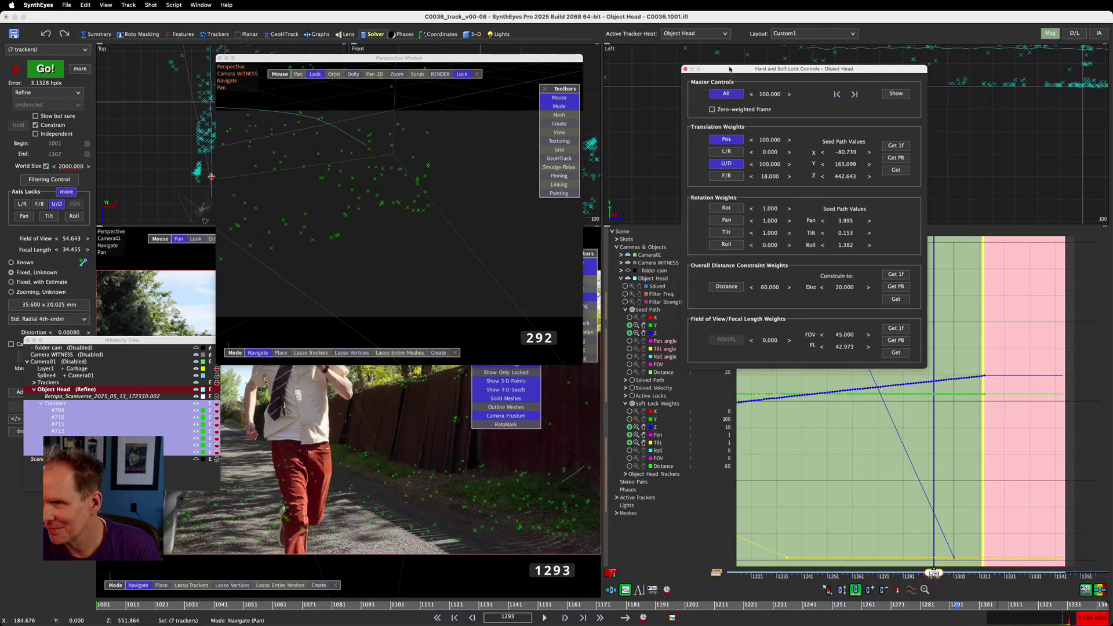
Lower and narrow the hierarchy window, and move the perspective window off the top and front views
drag(124, 340, 124, 458)
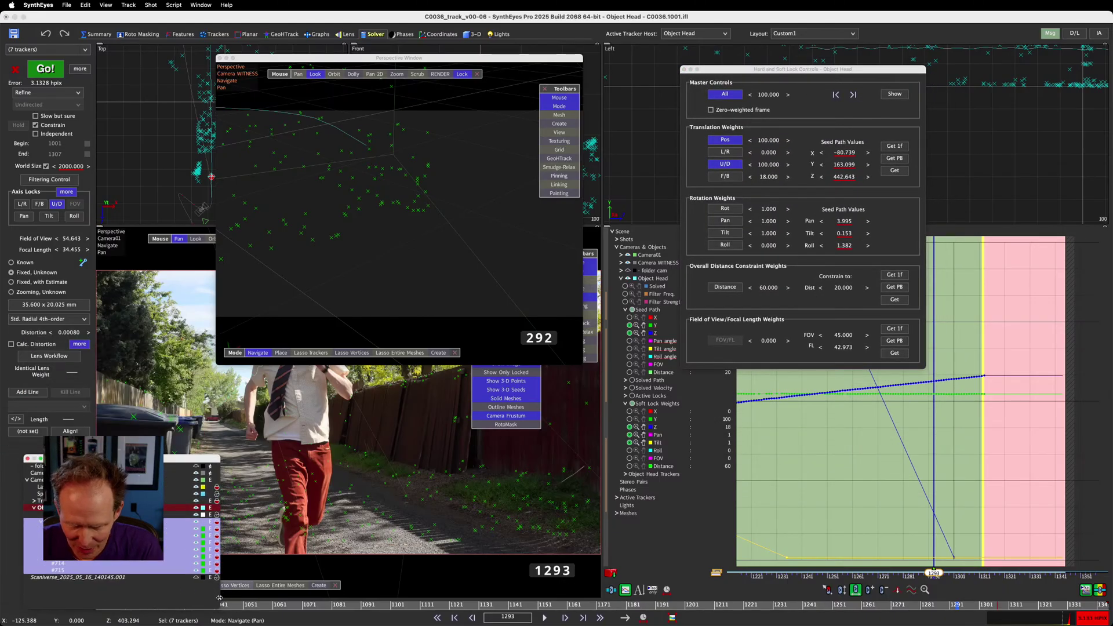
drag(219, 597, 163, 597)
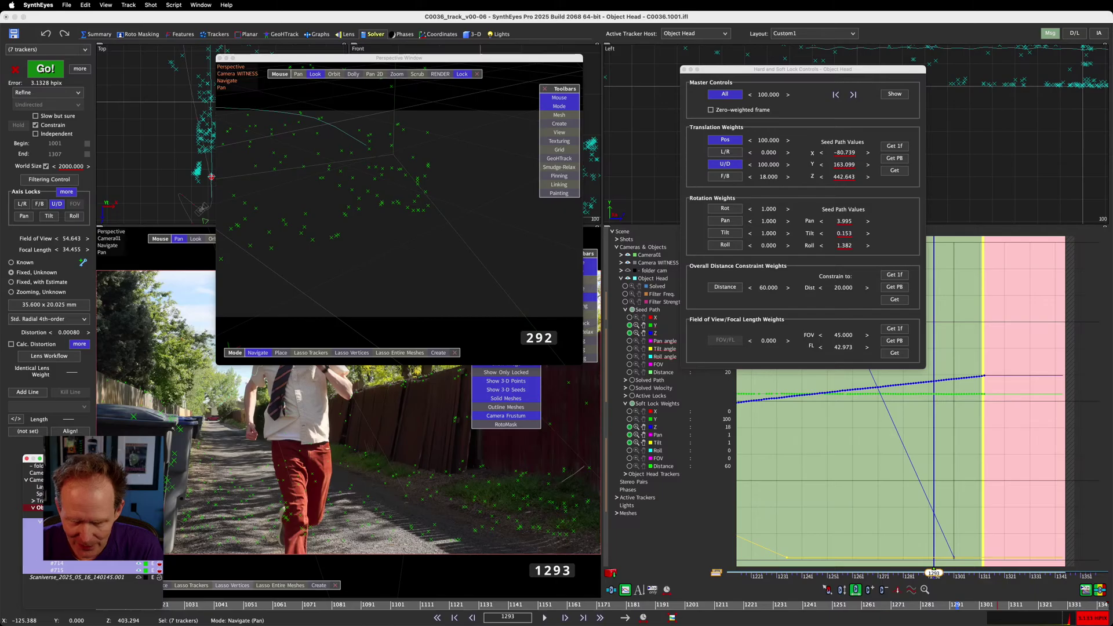
drag(368, 58, 402, 191)
middle_drag(235, 155, 235, 120)
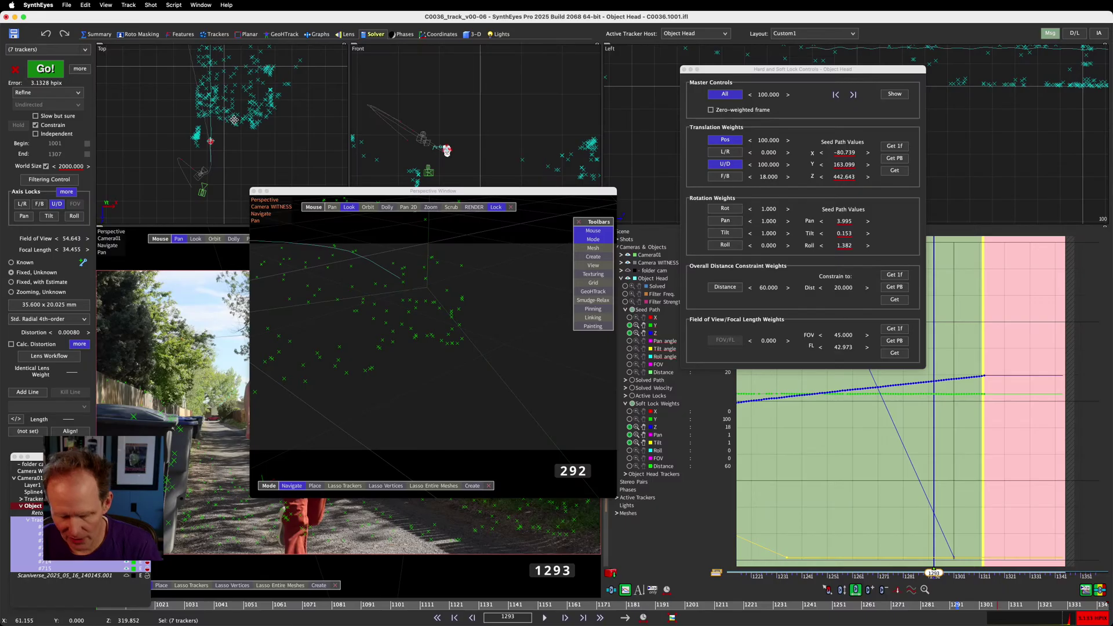
Rerun the Refine solve for Object Head, accept the result and move the perspective window off the camera view
key(shift+g)
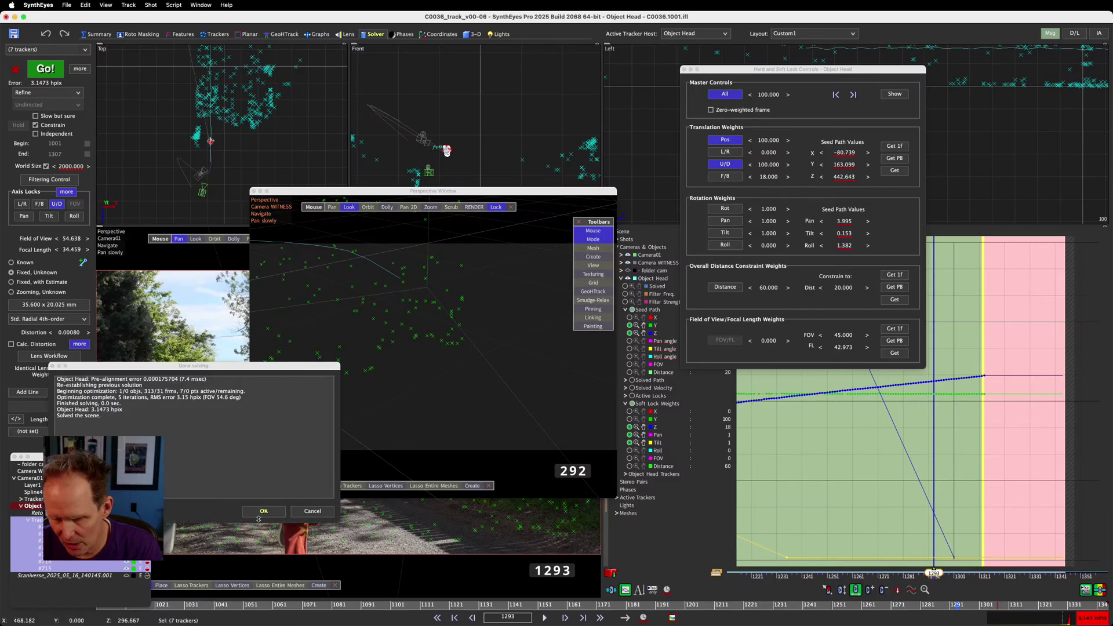
key(Return)
drag(494, 193, 637, 103)
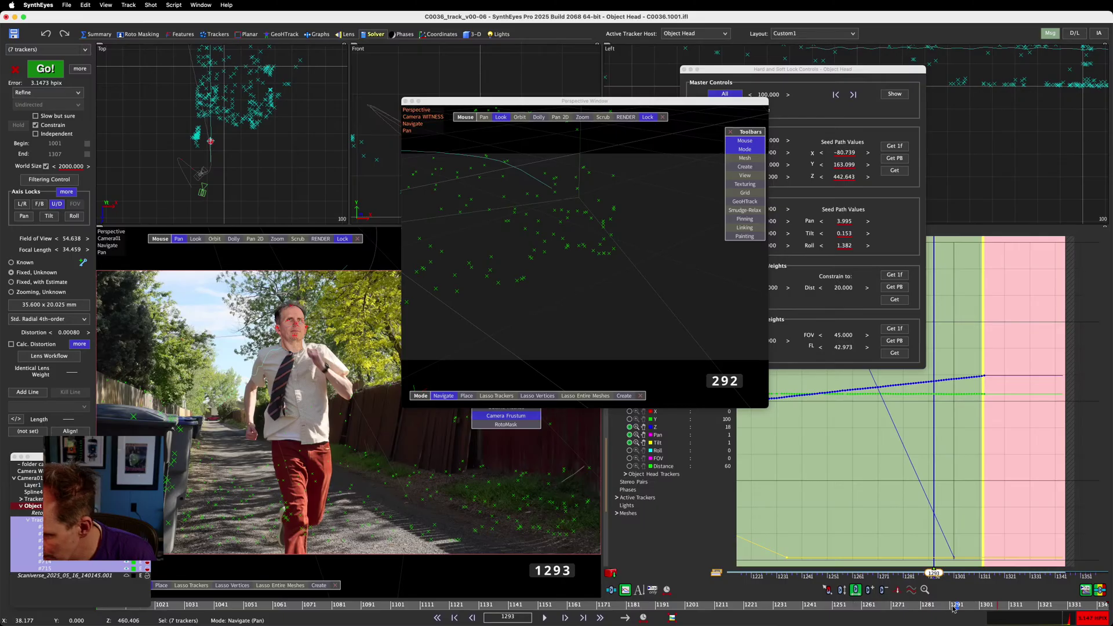
Scrub back to frame 1222 and inspect the seed path curves around it in the graph
drag(952, 609, 748, 619)
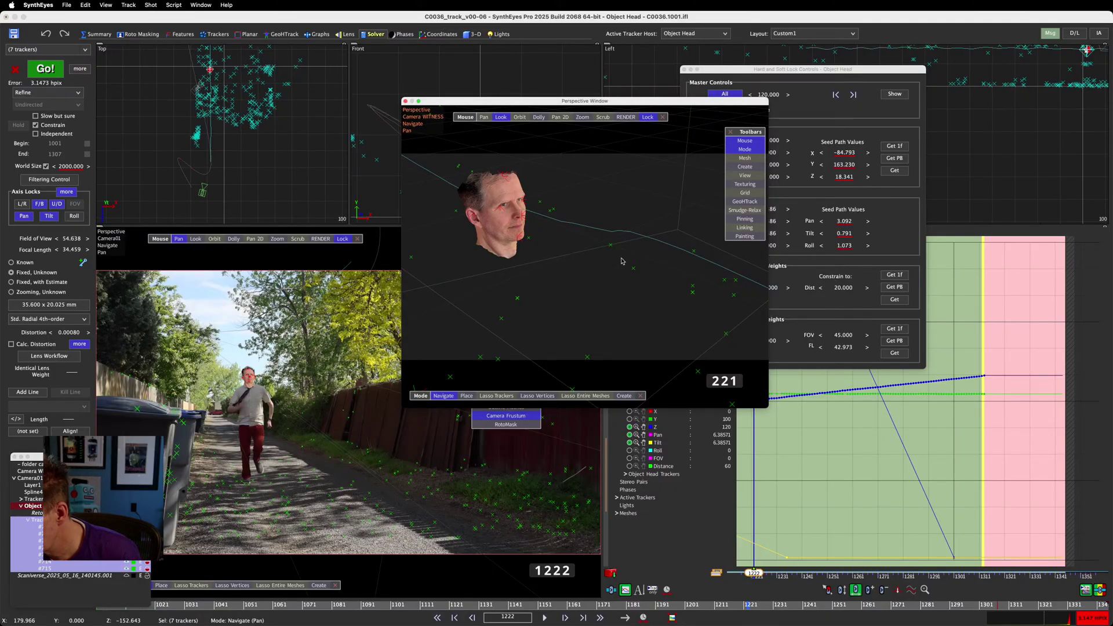
middle_drag(858, 467, 977, 472)
scroll(856, 470, up, 10)
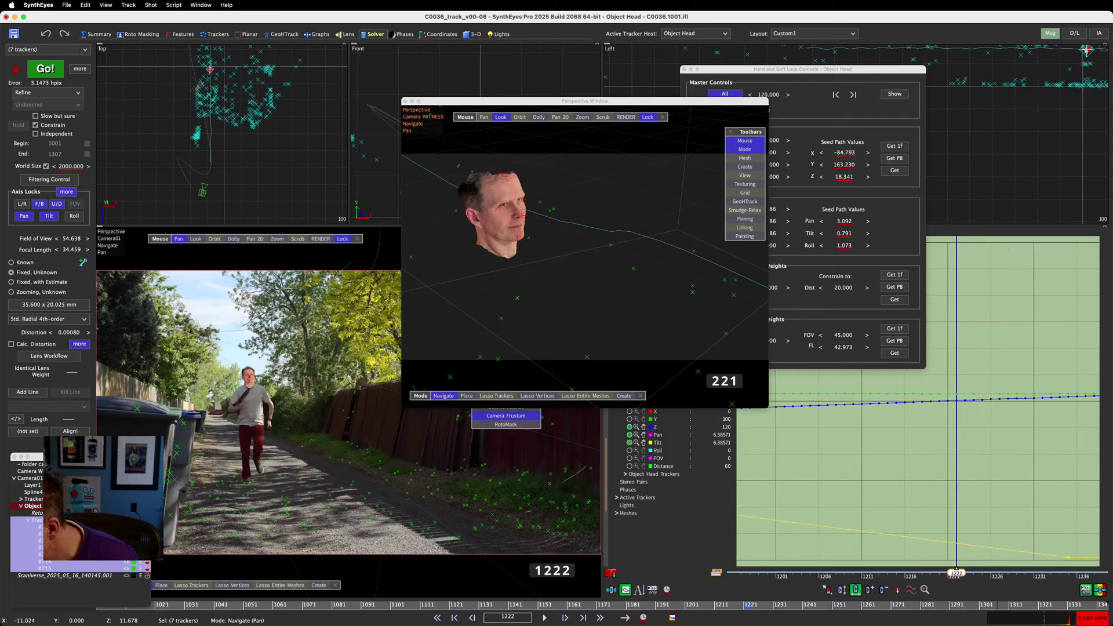
scroll(856, 469, down, 2)
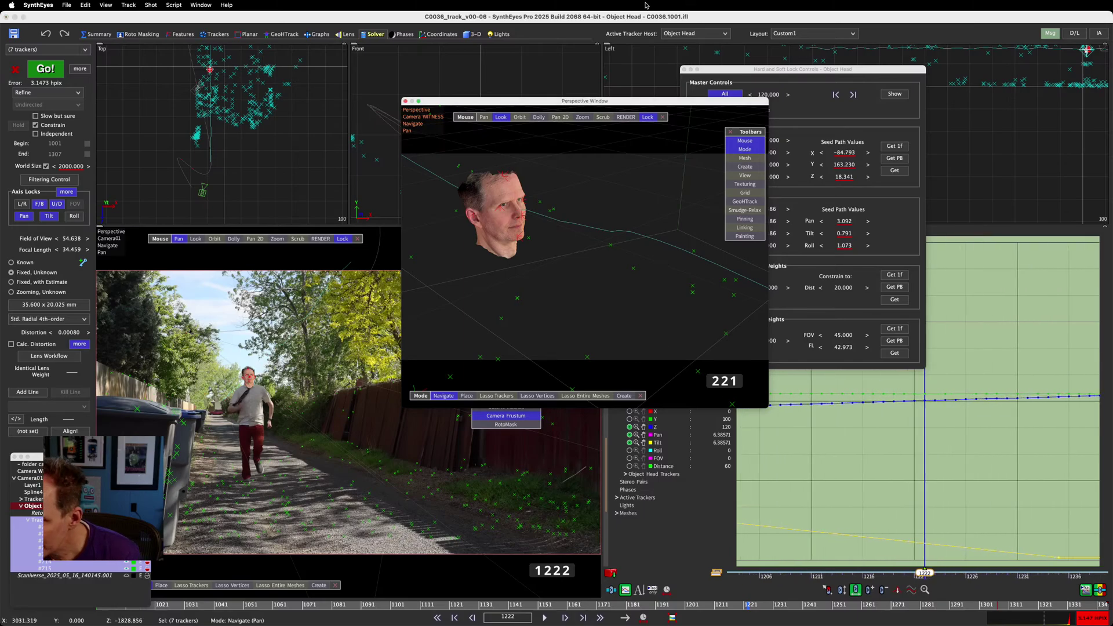
Rearrange the perspective window and lock controls, and at frame 1065 select Camera WITNESS in the top view
drag(629, 100, 363, 254)
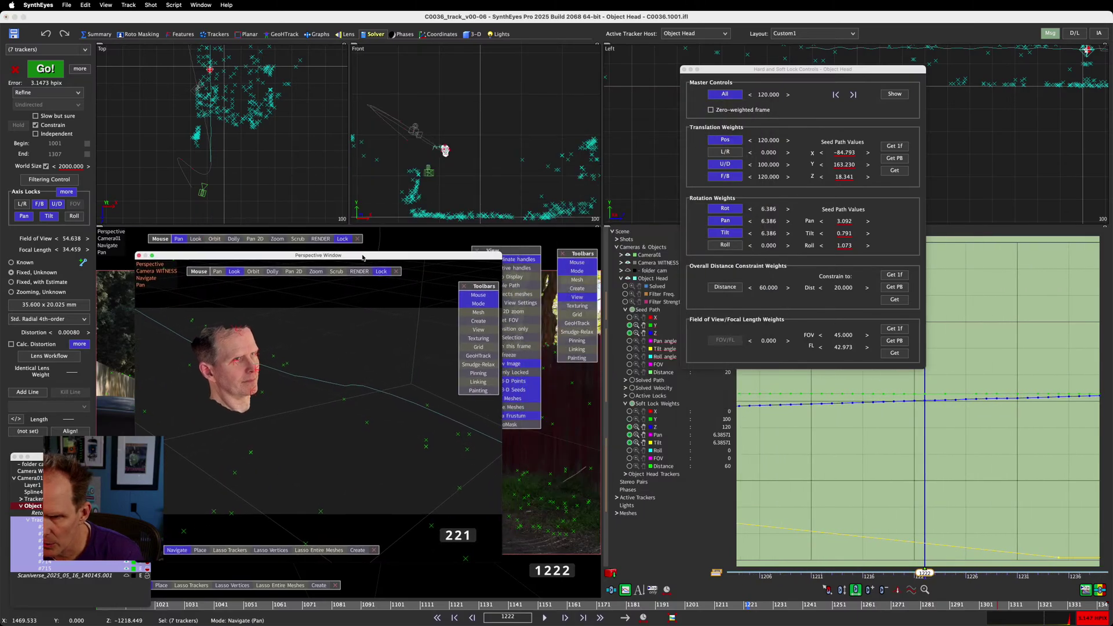
drag(723, 75, 523, 83)
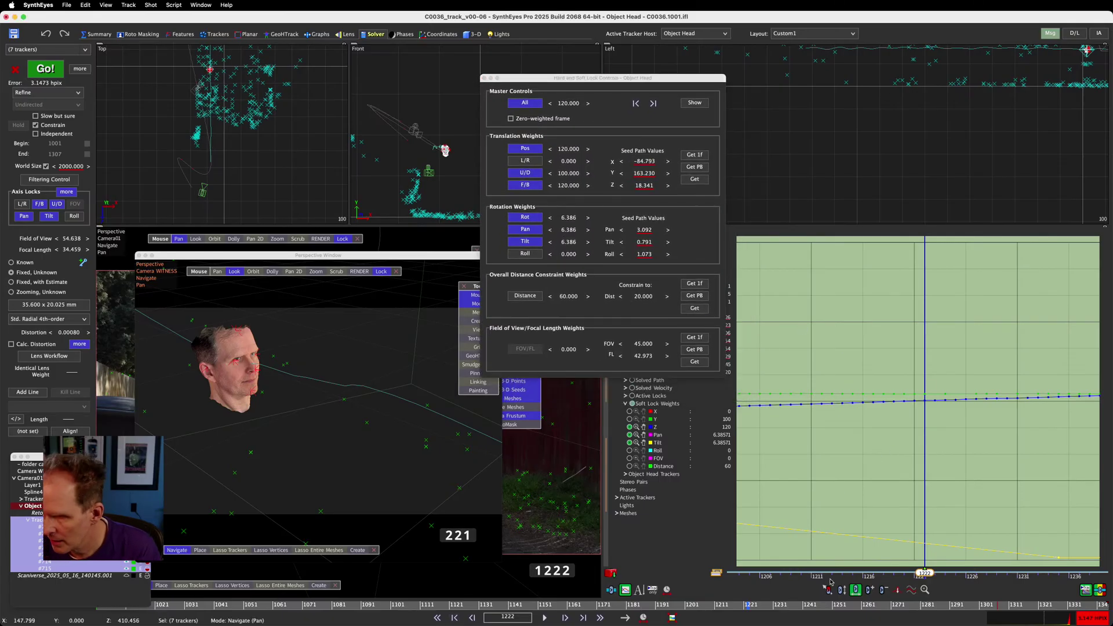
click(810, 604)
drag(810, 604, 291, 616)
middle_drag(307, 160, 258, 345)
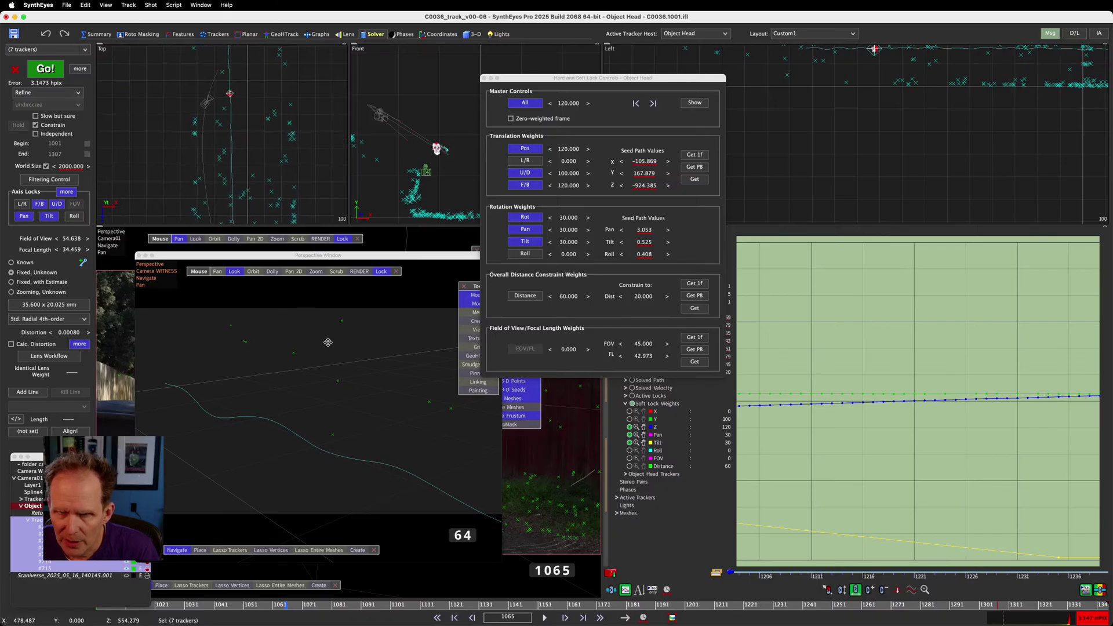
click(207, 101)
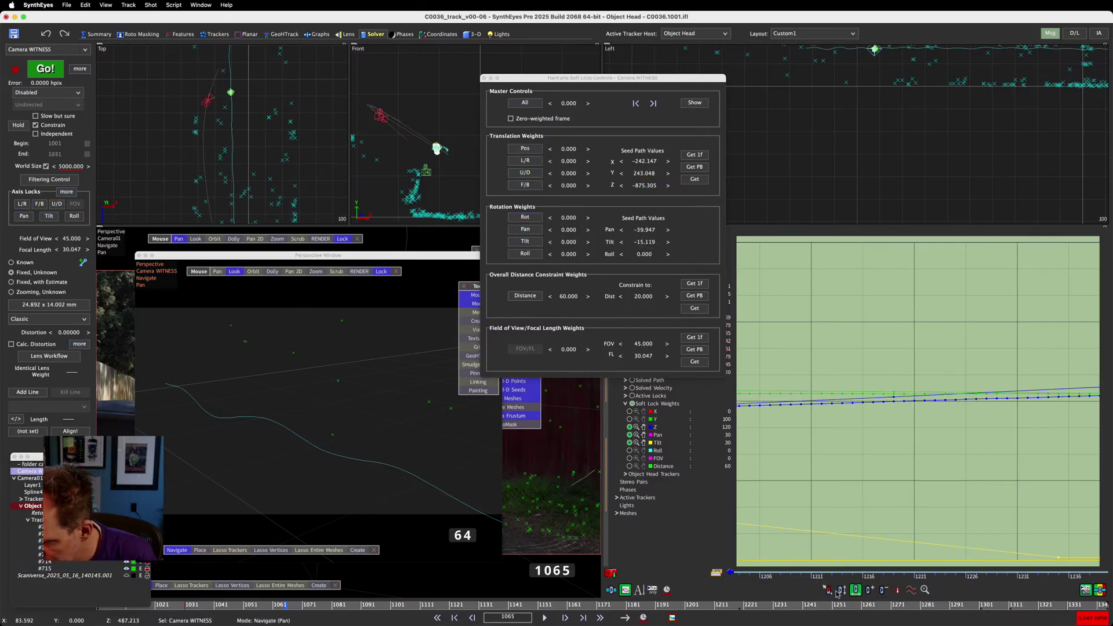
Review Camera WITNESS's motion between frames 1287 and 1313 and stop at frame 1302
drag(284, 605, 940, 609)
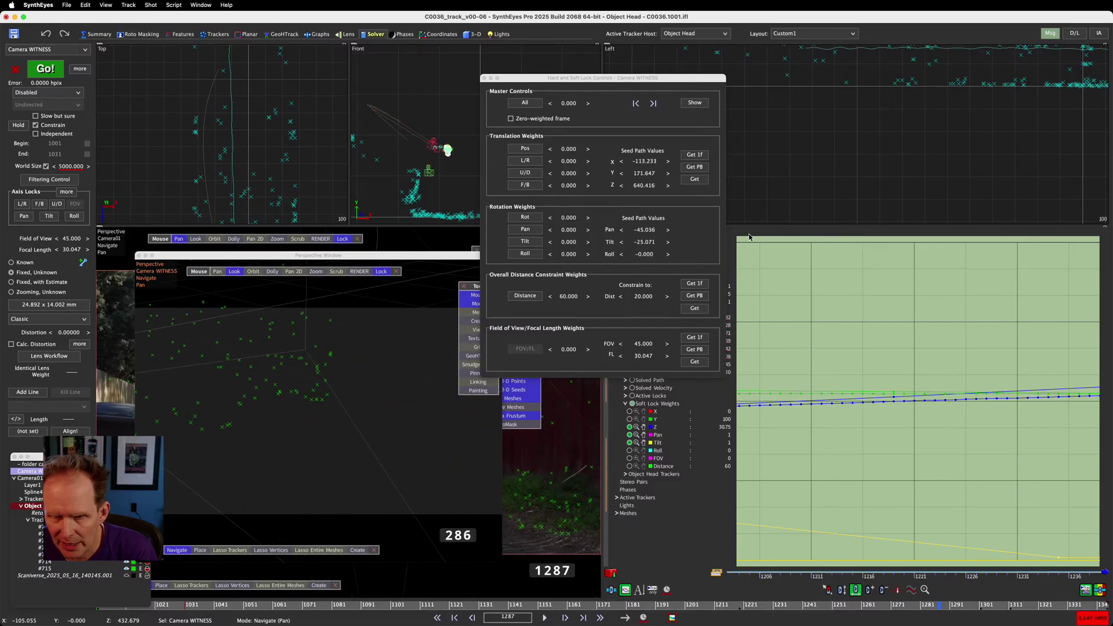
scroll(229, 150, down, 5)
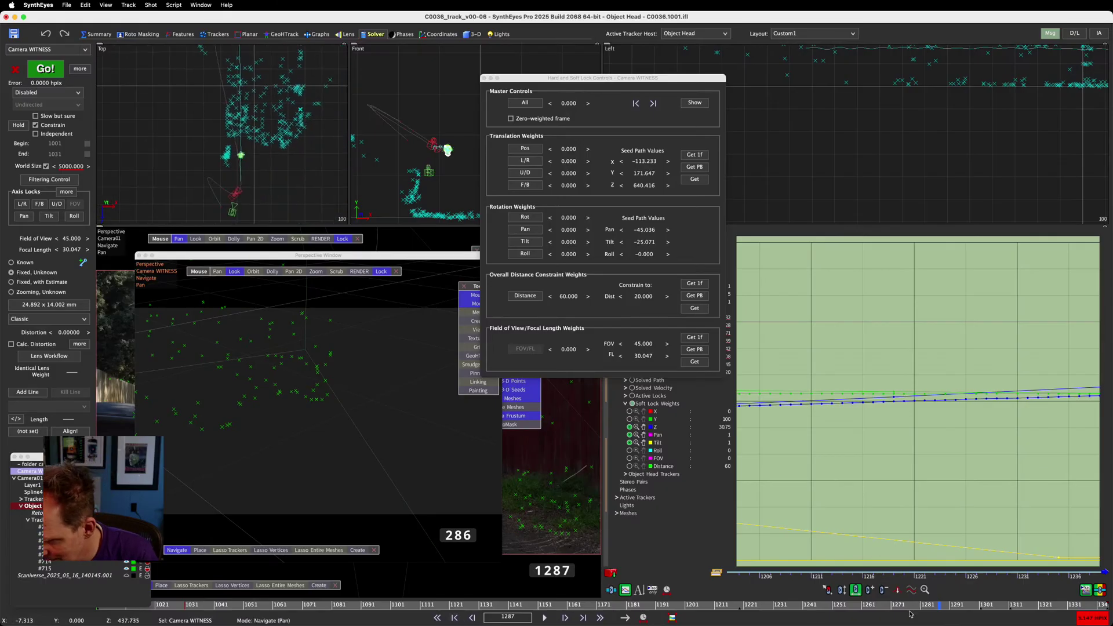
drag(962, 606, 1014, 606)
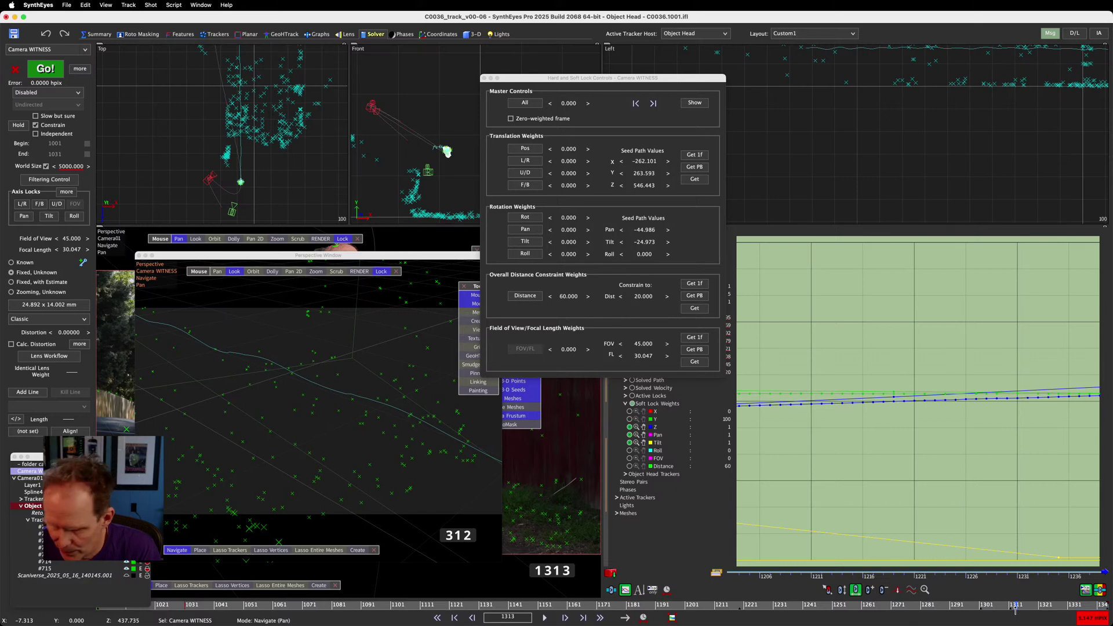
drag(1014, 606, 982, 606)
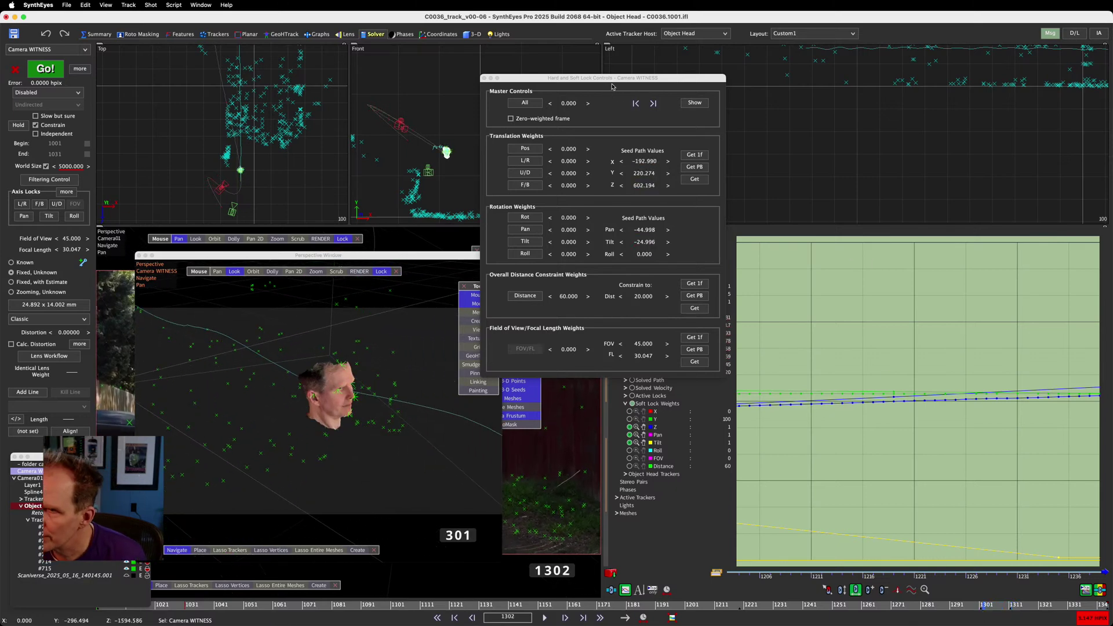
Uncover the graph's channel list, expand Camera WITNESS and hide all seed path curves
drag(611, 81, 422, 103)
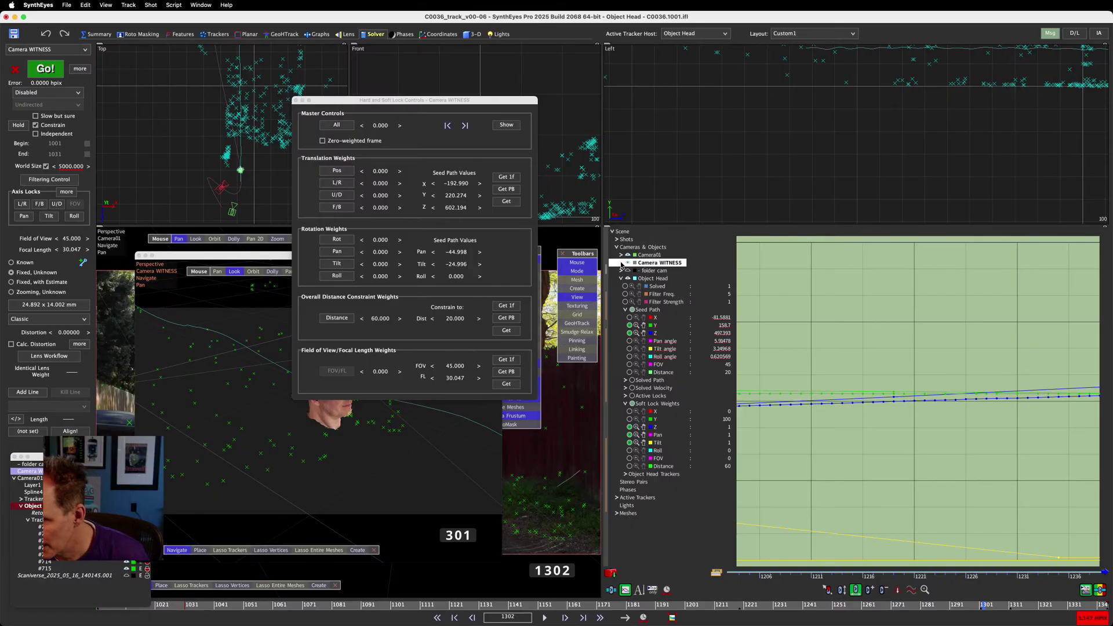
click(622, 263)
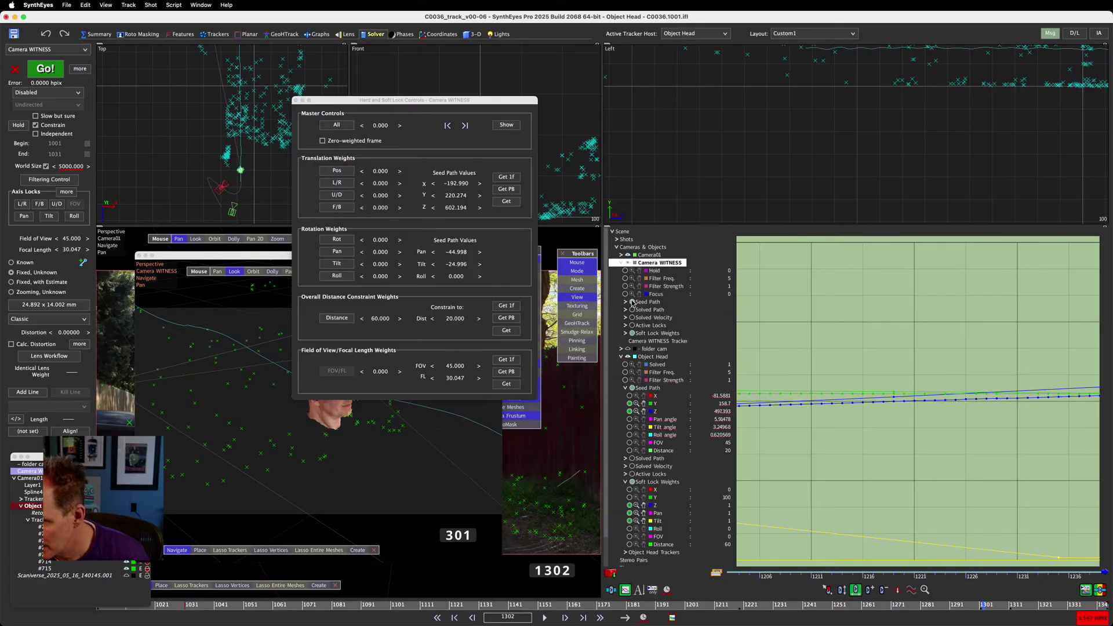
click(633, 302)
click(632, 302)
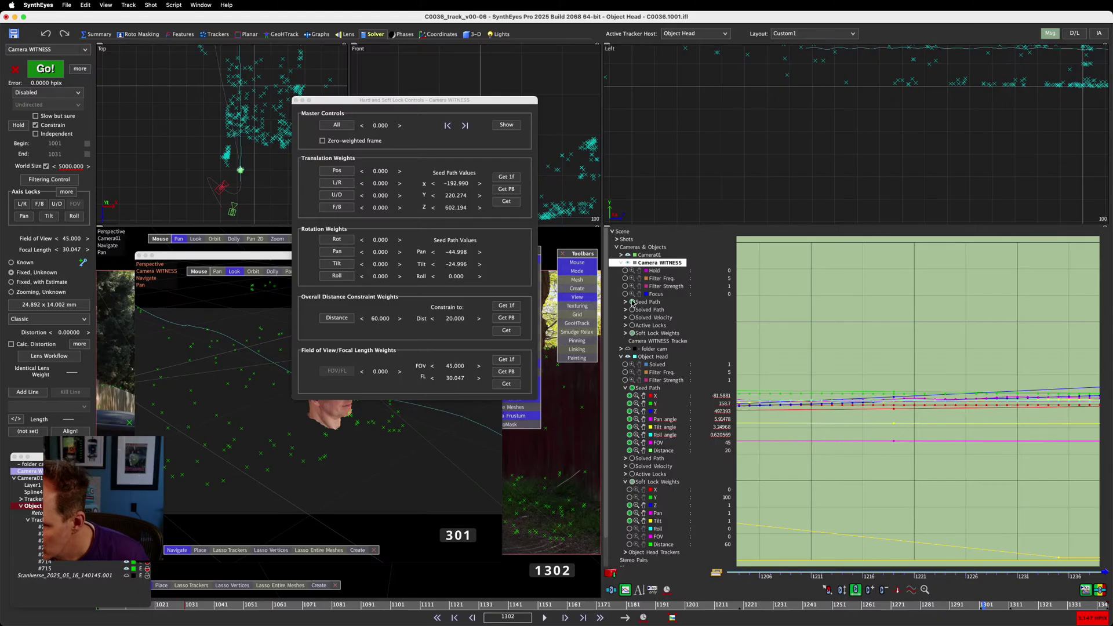
click(632, 302)
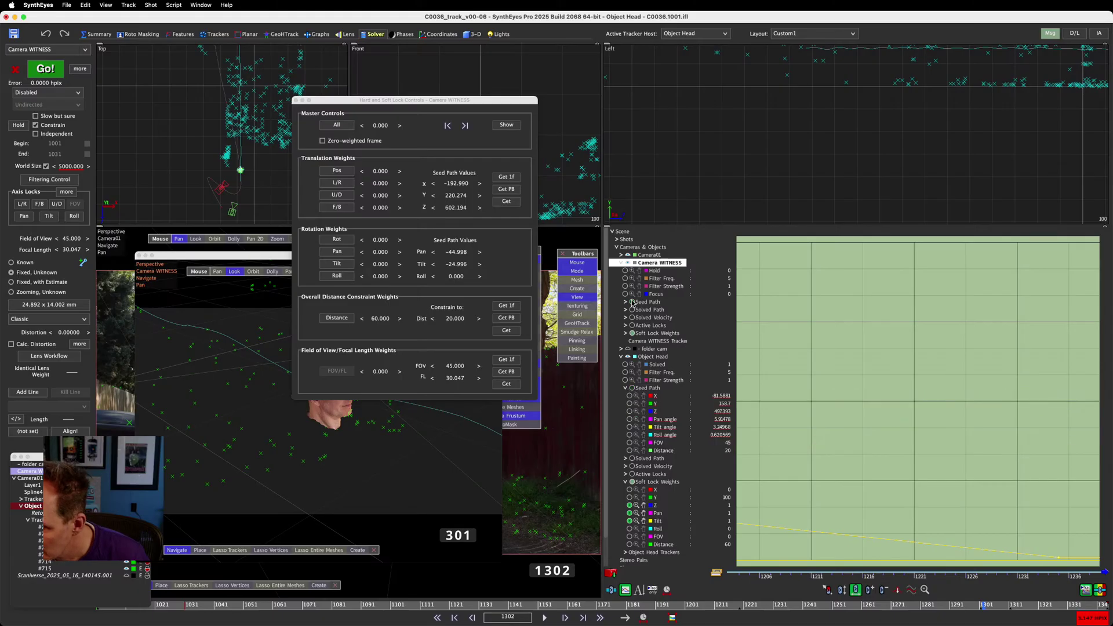
Check Camera WITNESS's individual soft lock weights, and collapse its channel list again
click(626, 333)
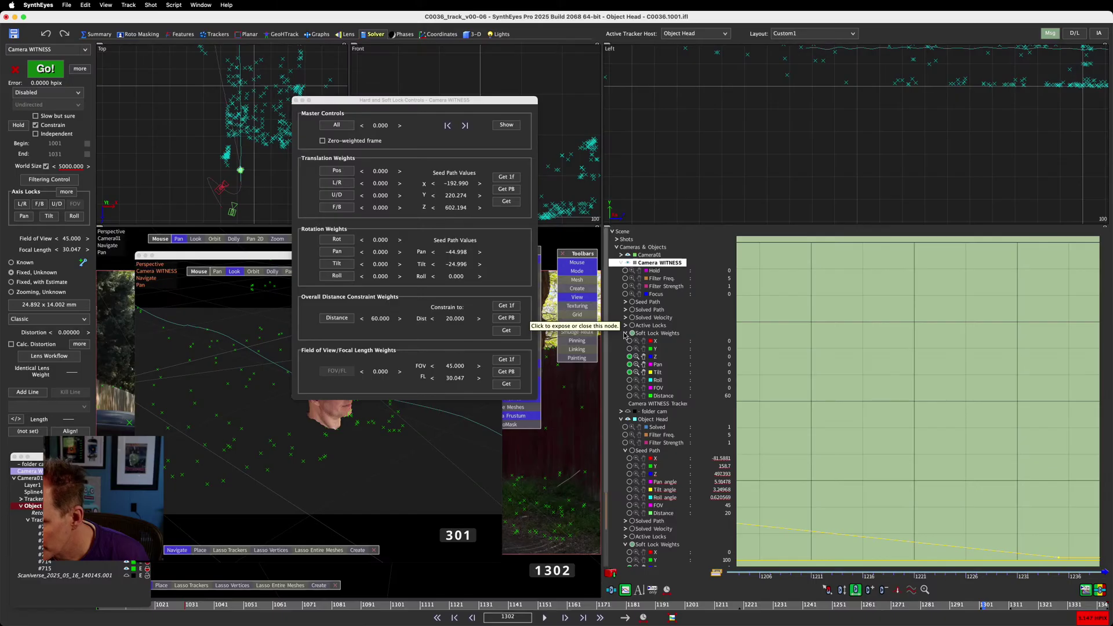
click(625, 334)
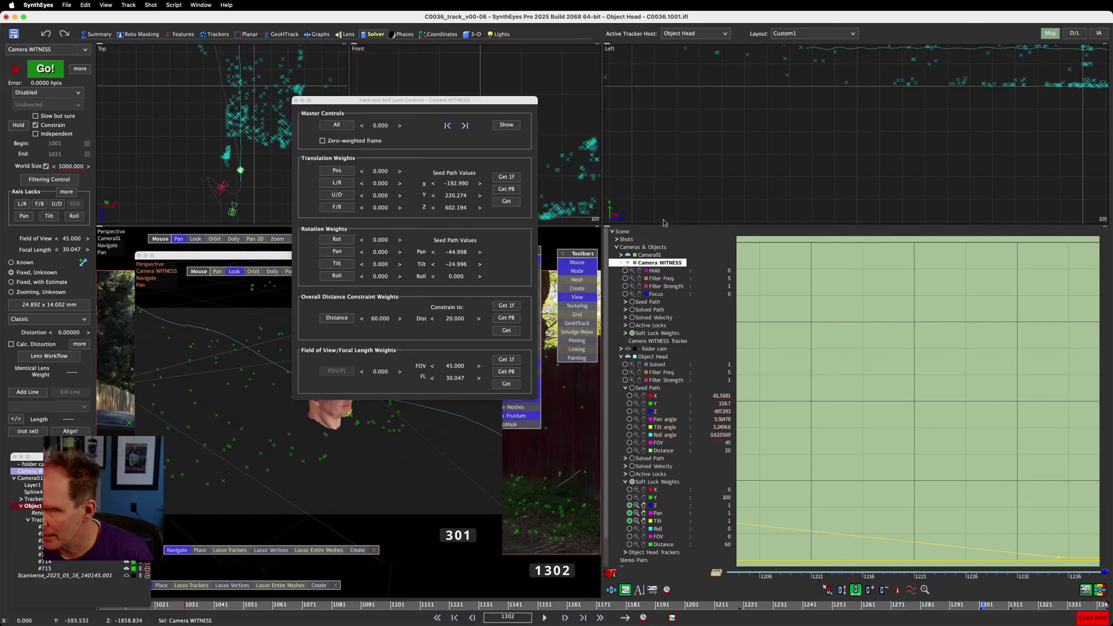
click(619, 263)
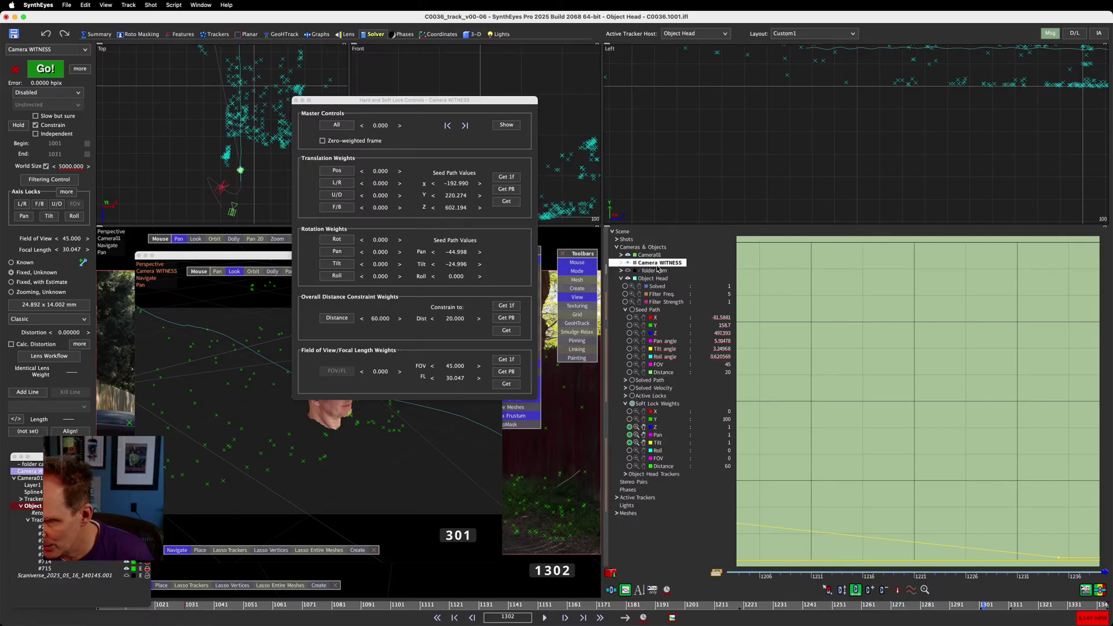
Select Camera01, show all seed path curves, and collapse the Object Head and Camera01 channels
click(621, 255)
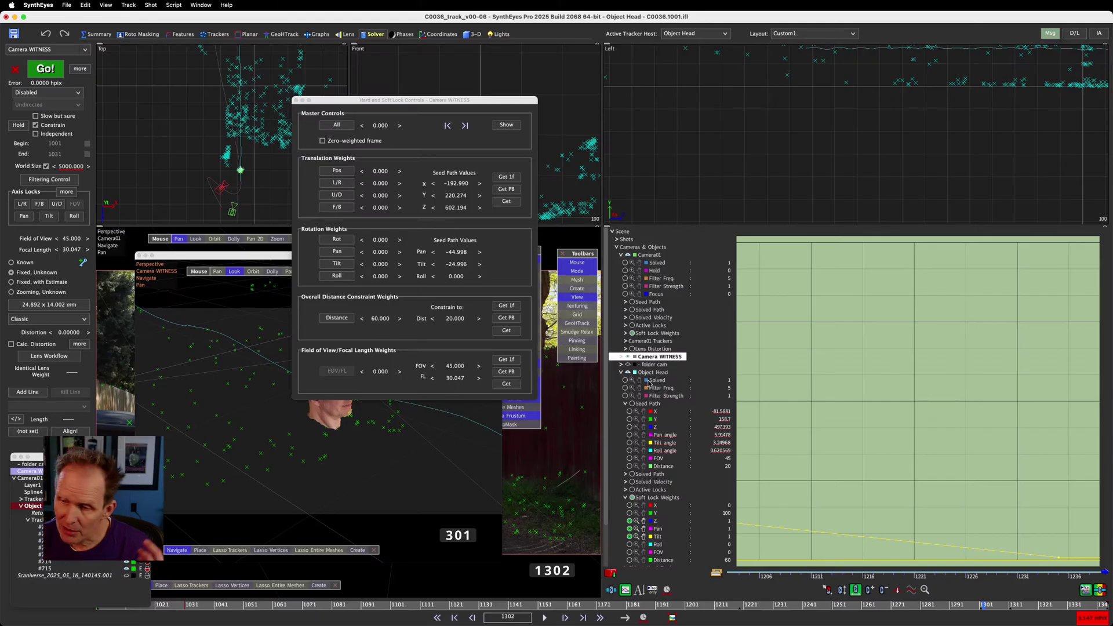
click(652, 255)
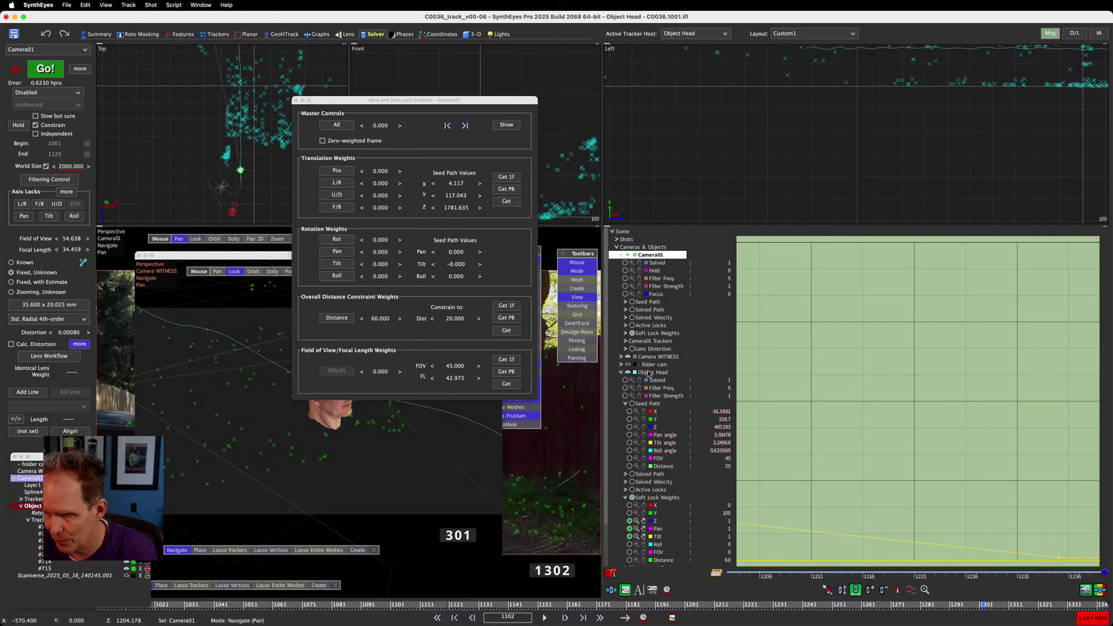
click(632, 403)
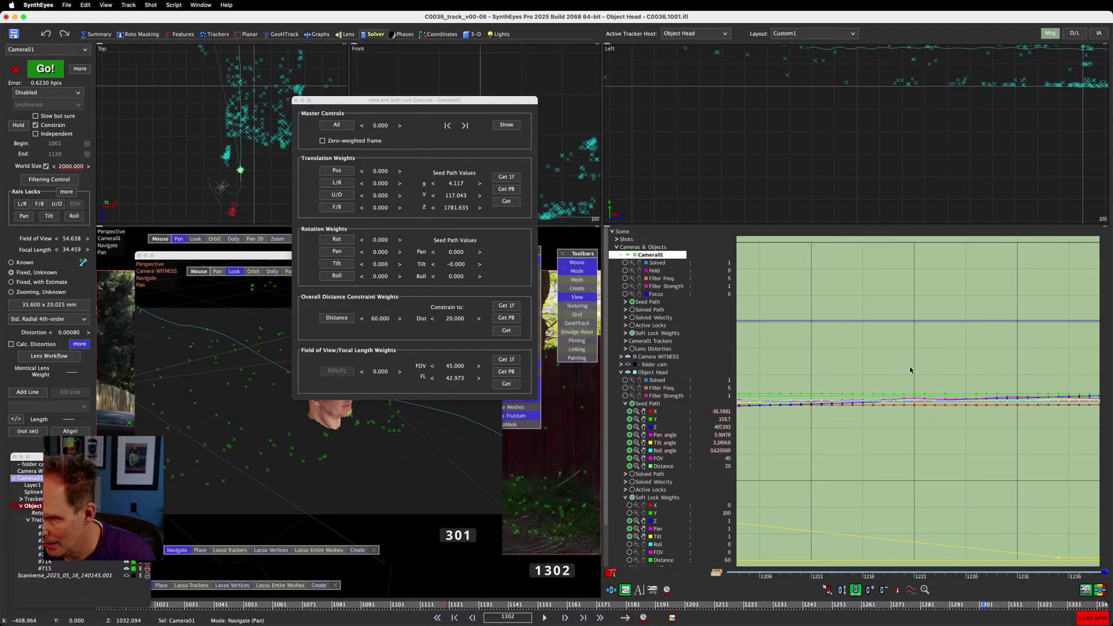
click(621, 373)
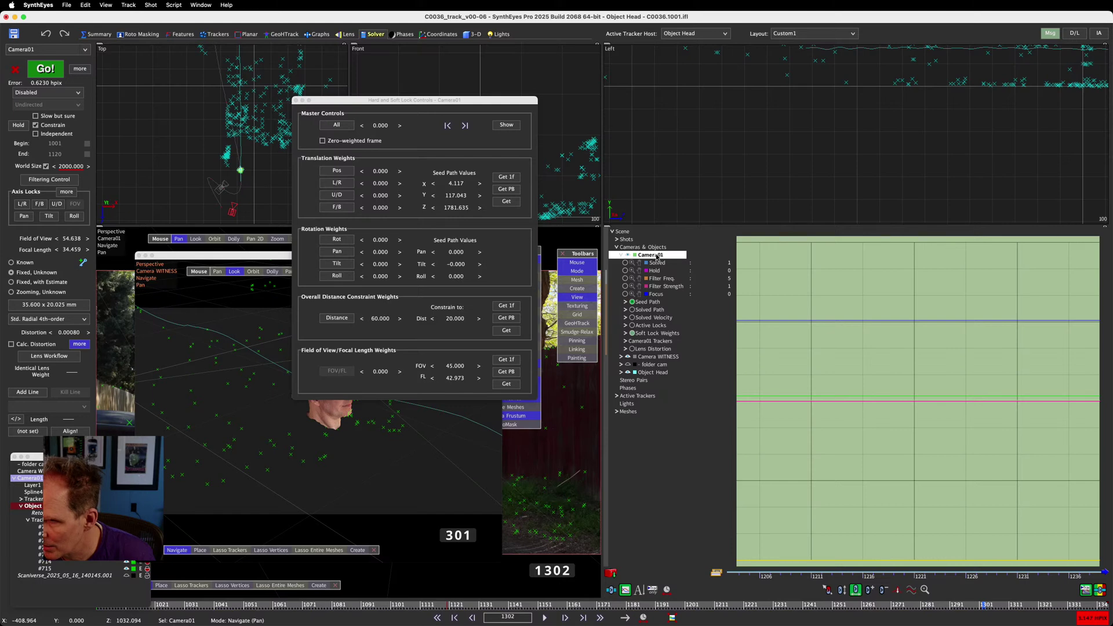
click(621, 254)
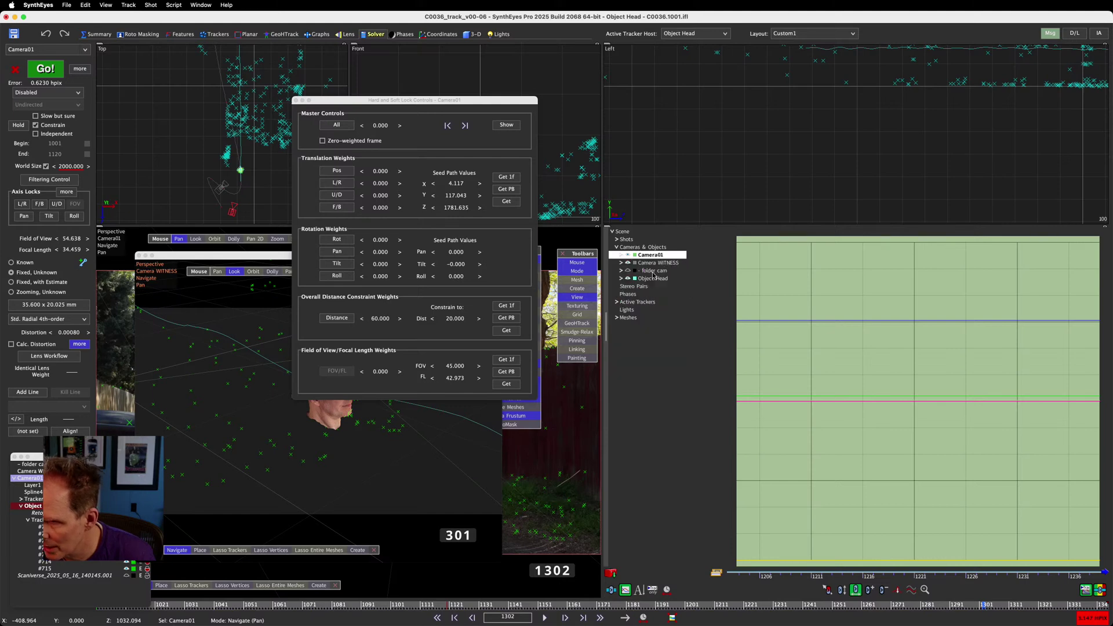
Expand Camera WITNESS's channels and delete its seed path Z key just after frame 1302
click(621, 263)
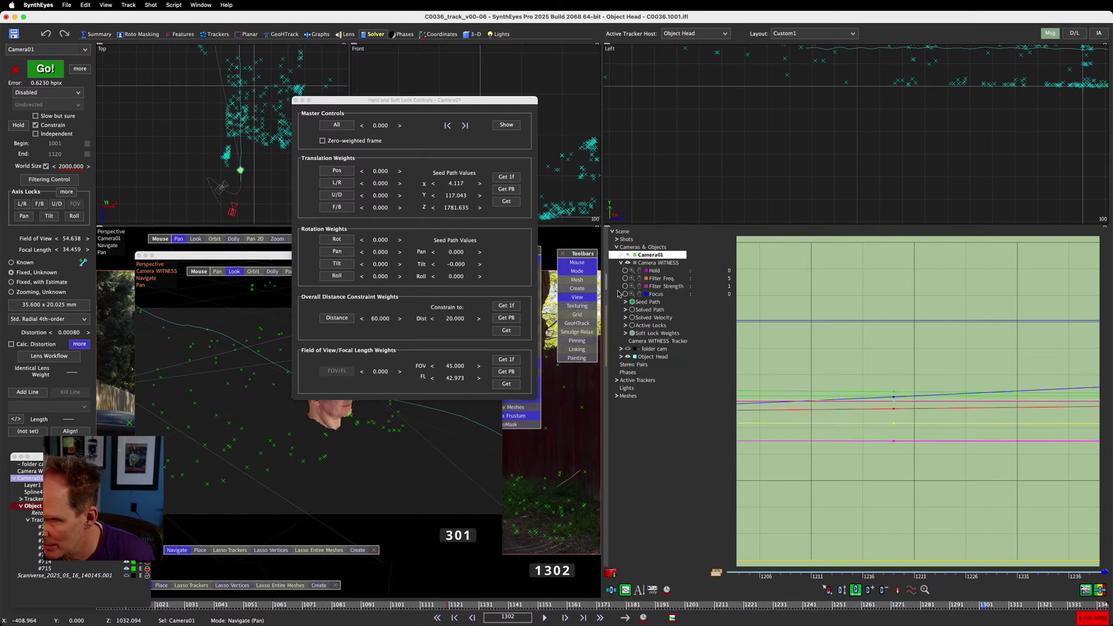
middle_drag(916, 434, 458, 413)
middle_drag(911, 404, 1098, 400)
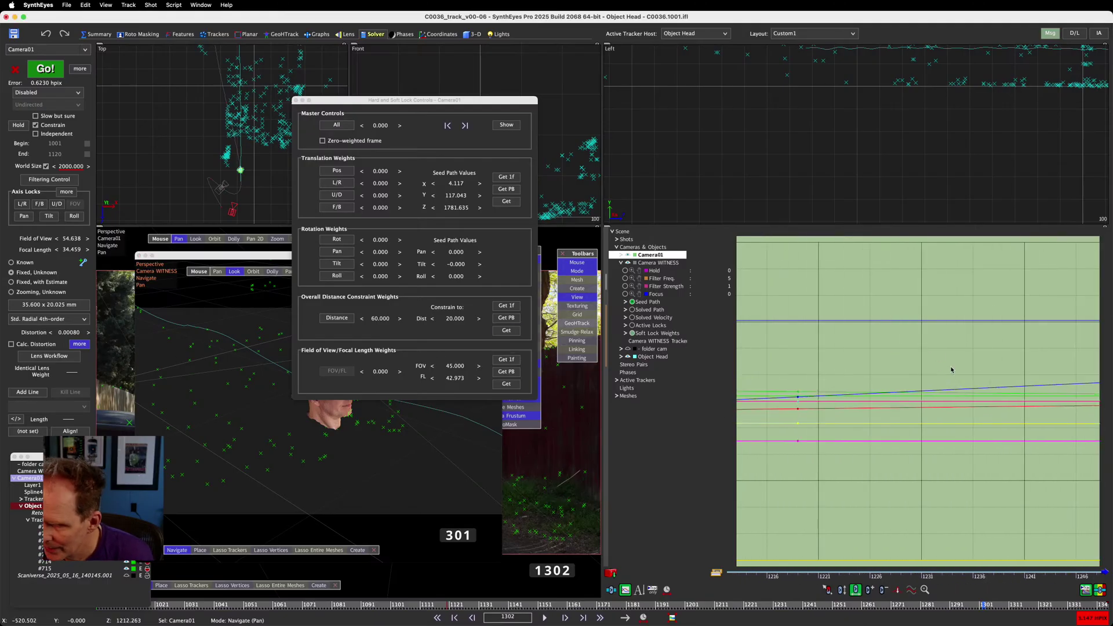
middle_drag(904, 359, 1108, 361)
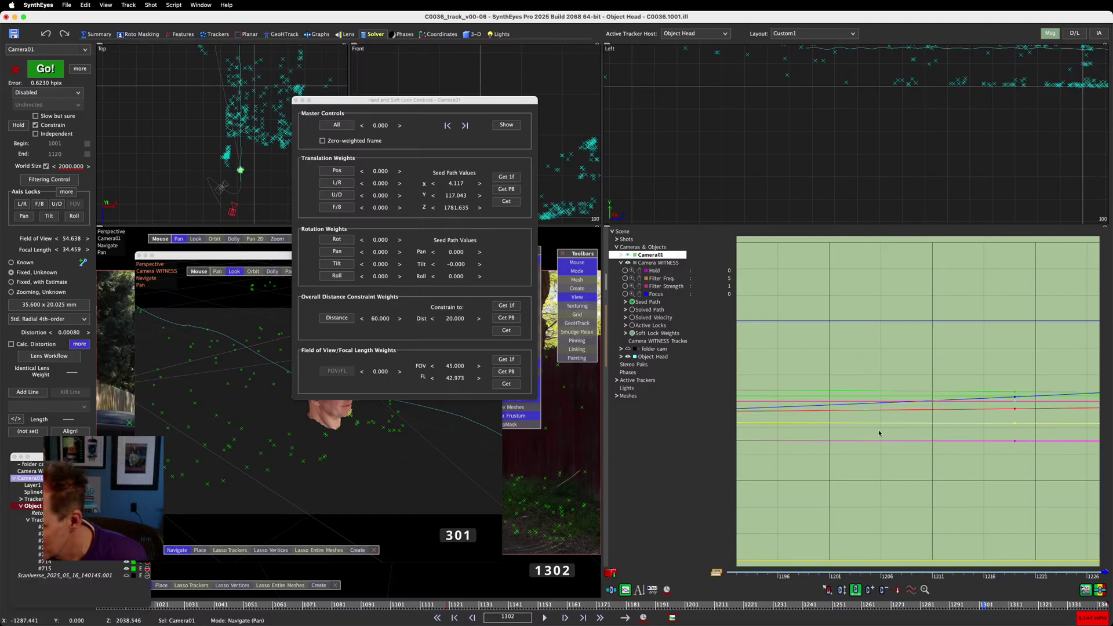
scroll(878, 433, down, 5)
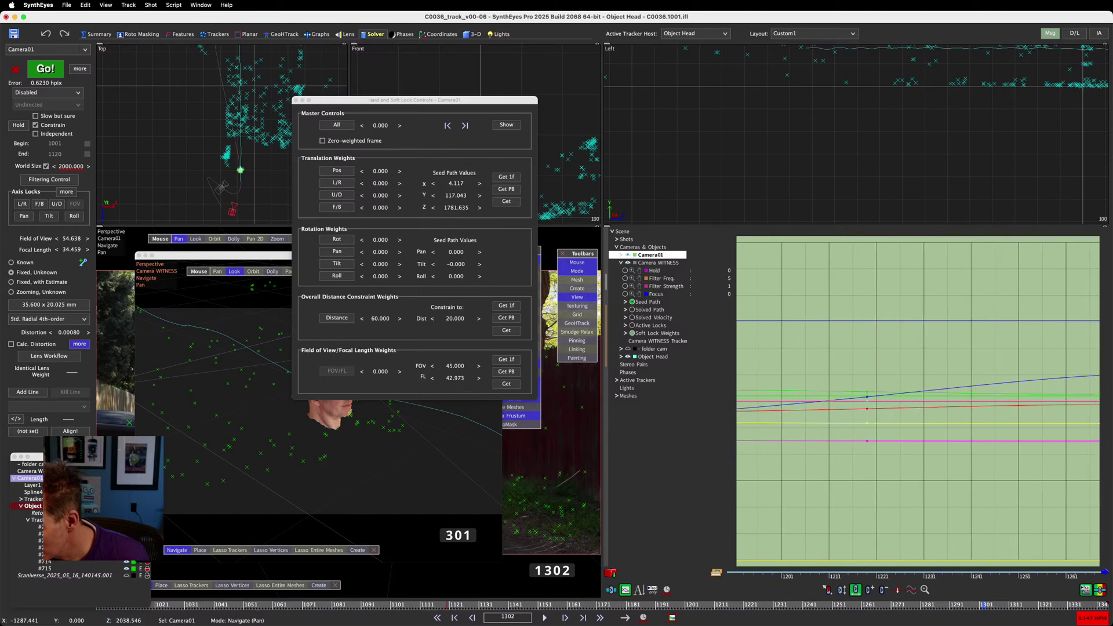
scroll(878, 433, down, 6)
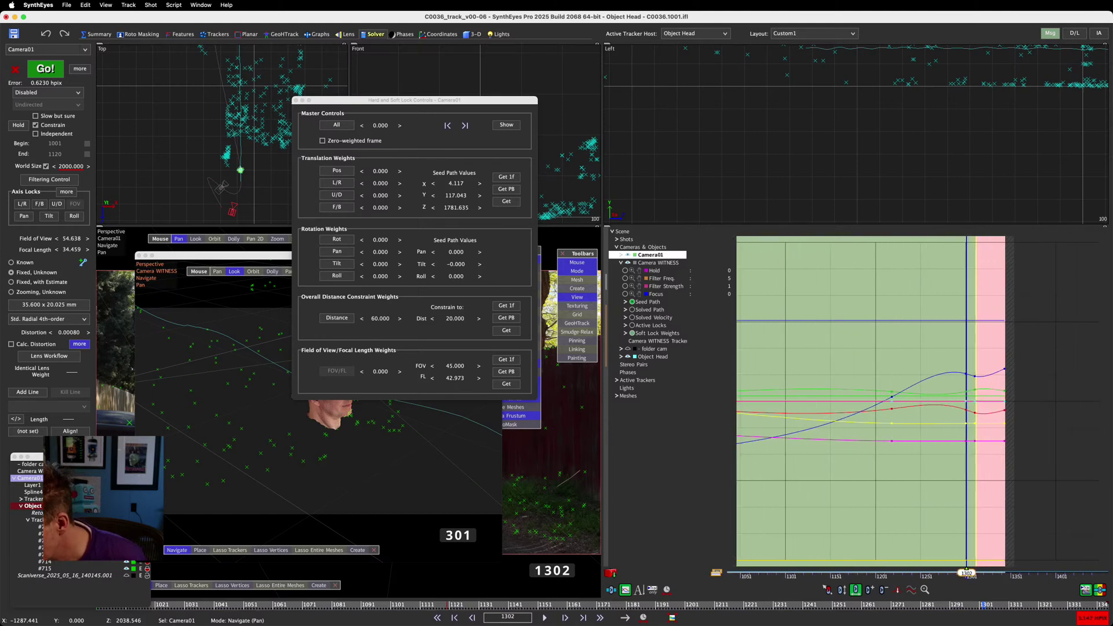
right_drag(1061, 392, 1059, 392)
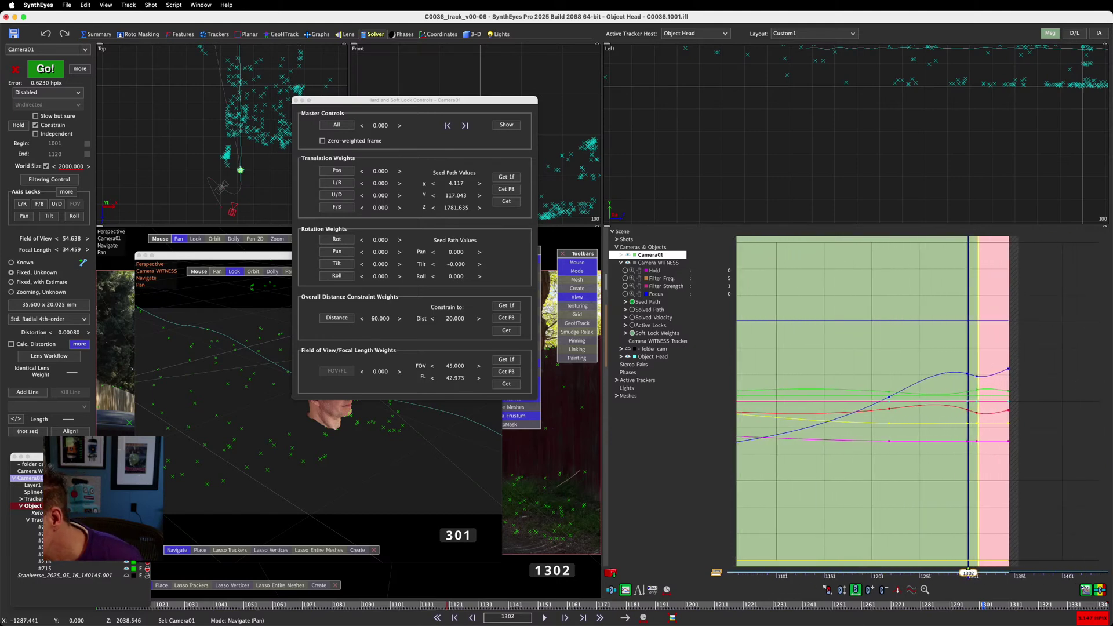
key(Delete)
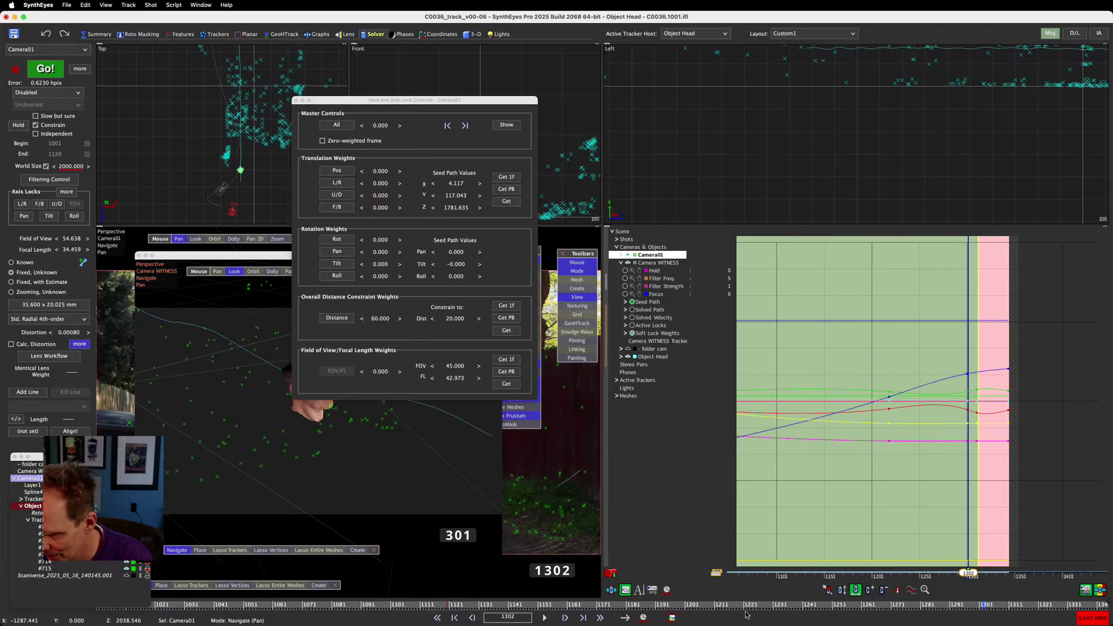
Delete Camera WITNESS's remaining seed path keys just after frame 1302 and return to frame 1001
drag(749, 606, 958, 625)
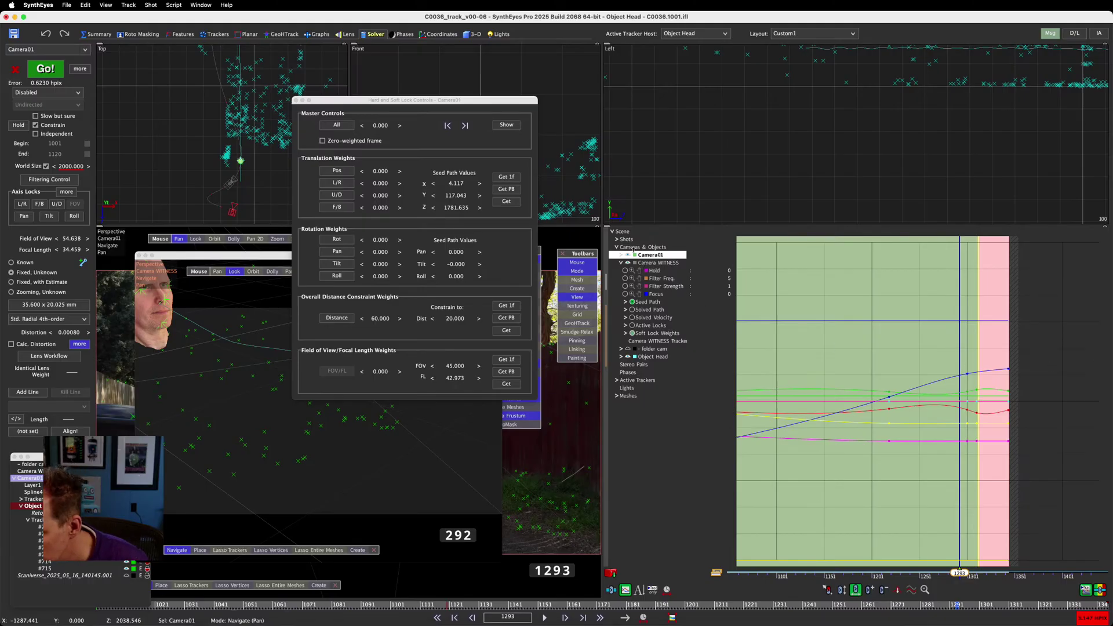
click(644, 263)
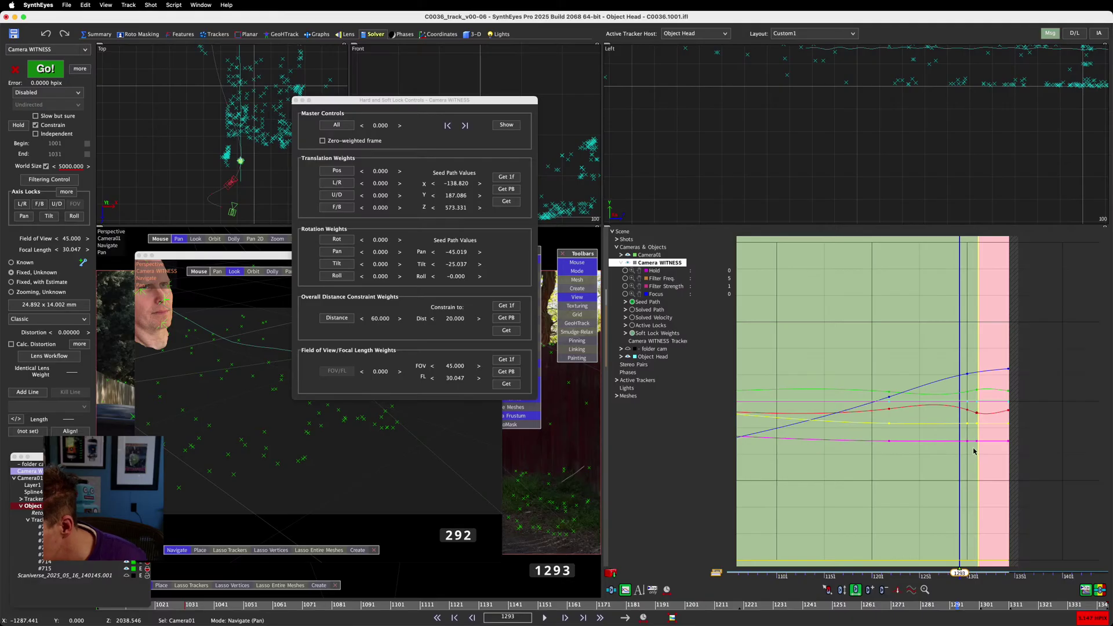
drag(993, 446, 974, 385)
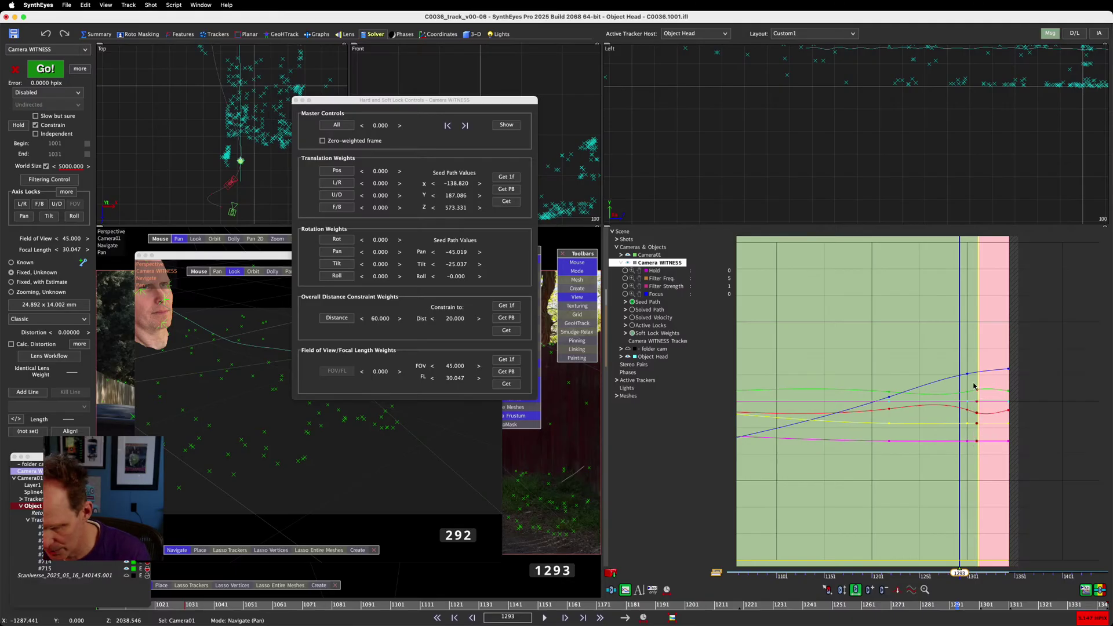
key(Delete)
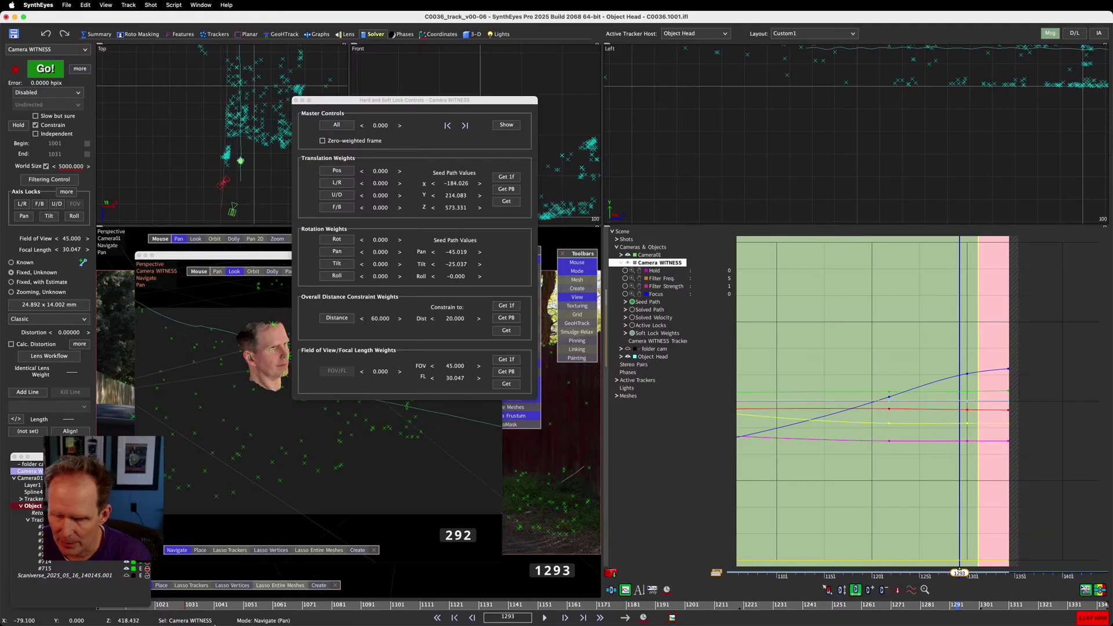
click(248, 605)
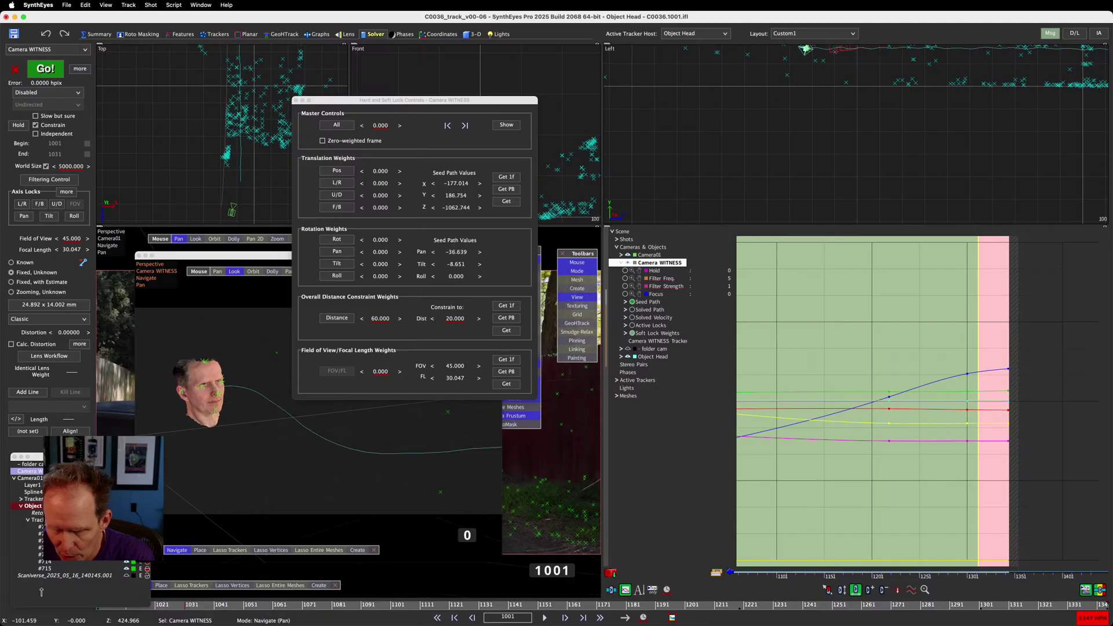
Scrub through the shot to review the head's motion, close the Hard and Soft Lock Controls window, and stop at frame 1219
drag(258, 604, 823, 557)
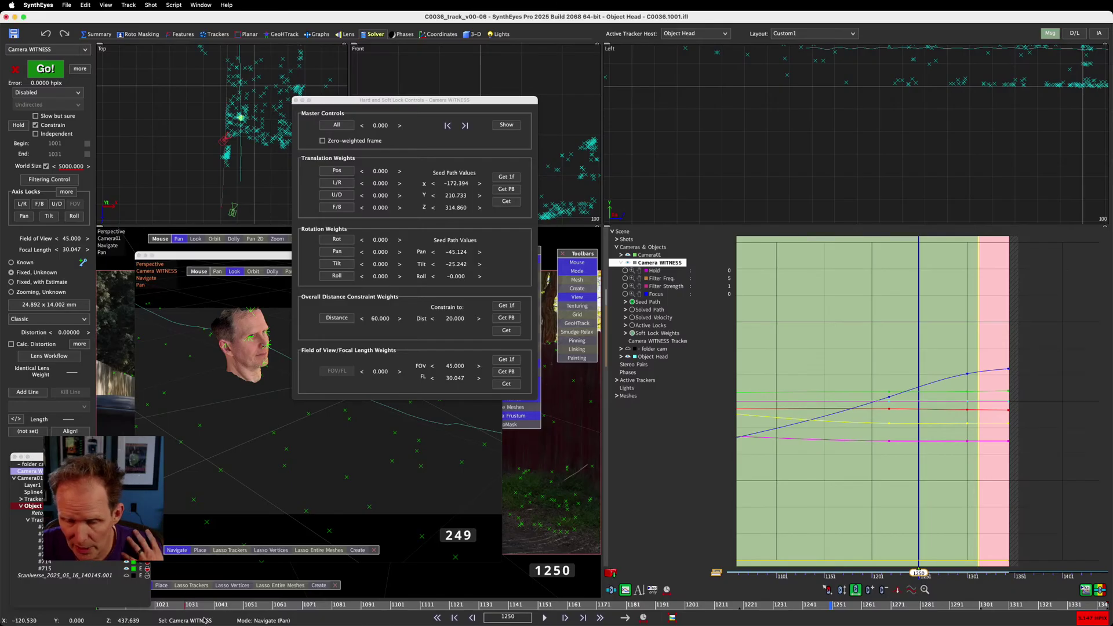
mouse_move(180, 604)
mouse_down()
mouse_move(100, 605)
mouse_move(948, 606)
mouse_move(841, 606)
mouse_move(854, 624)
mouse_up()
drag(445, 100, 528, 92)
click(378, 92)
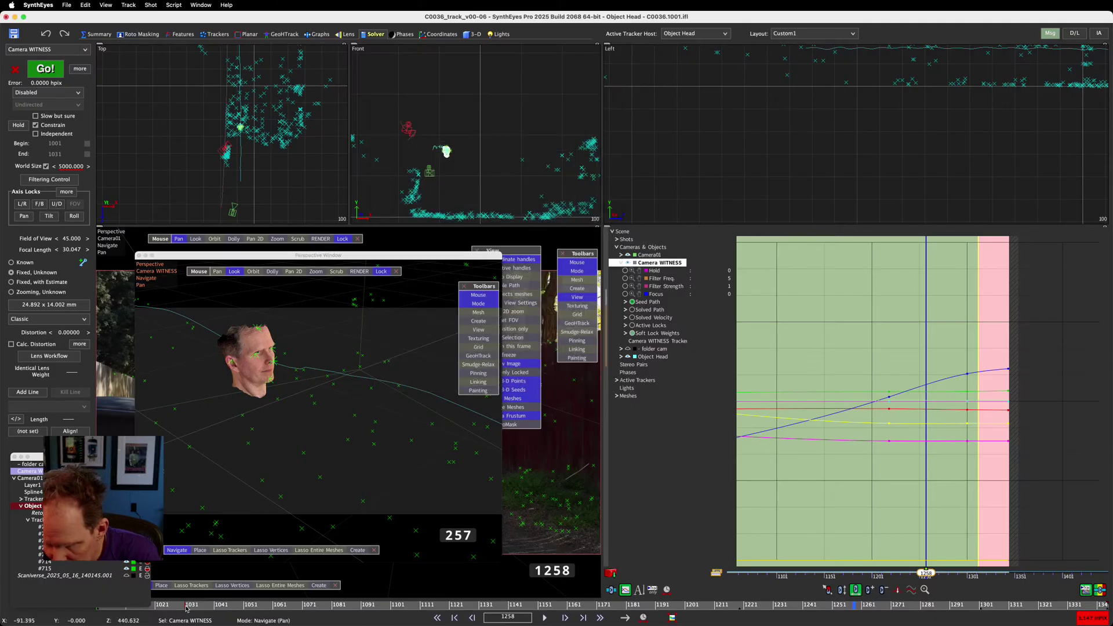
drag(186, 608, 740, 625)
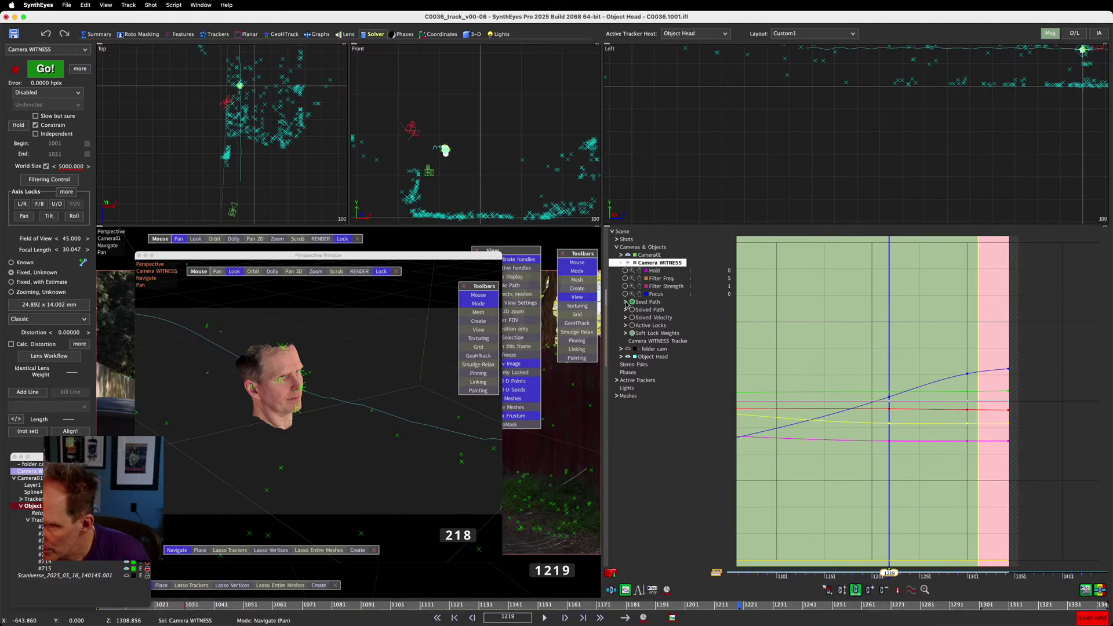
Collapse Camera WITNESS in the graph outline, expand Object Head, and hide its Soft Lock Weights and Seed Path curves
click(620, 262)
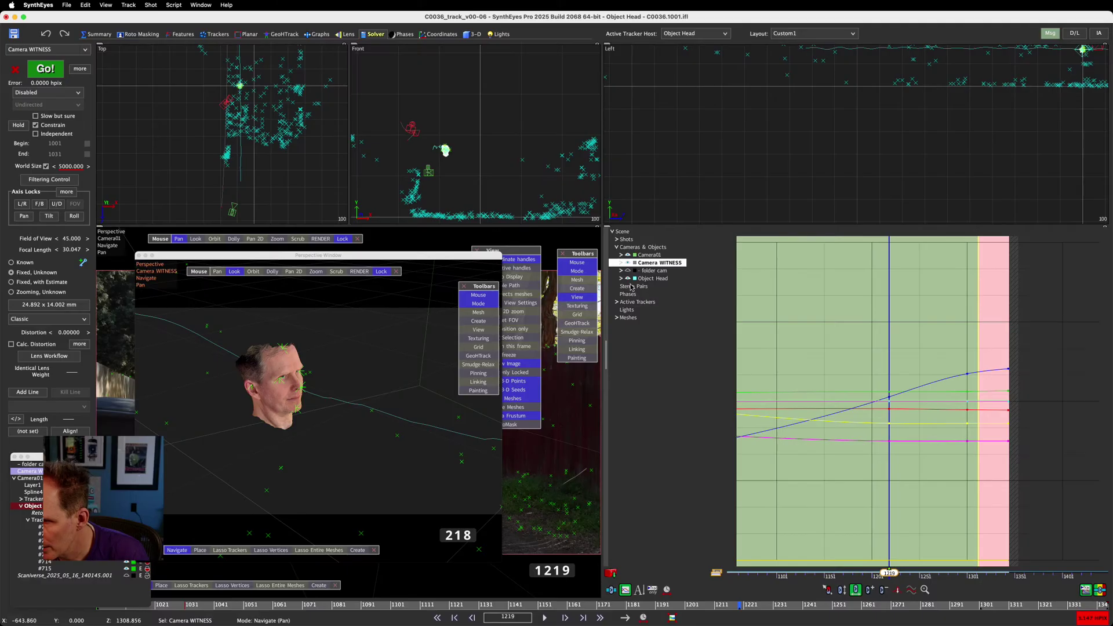
click(621, 279)
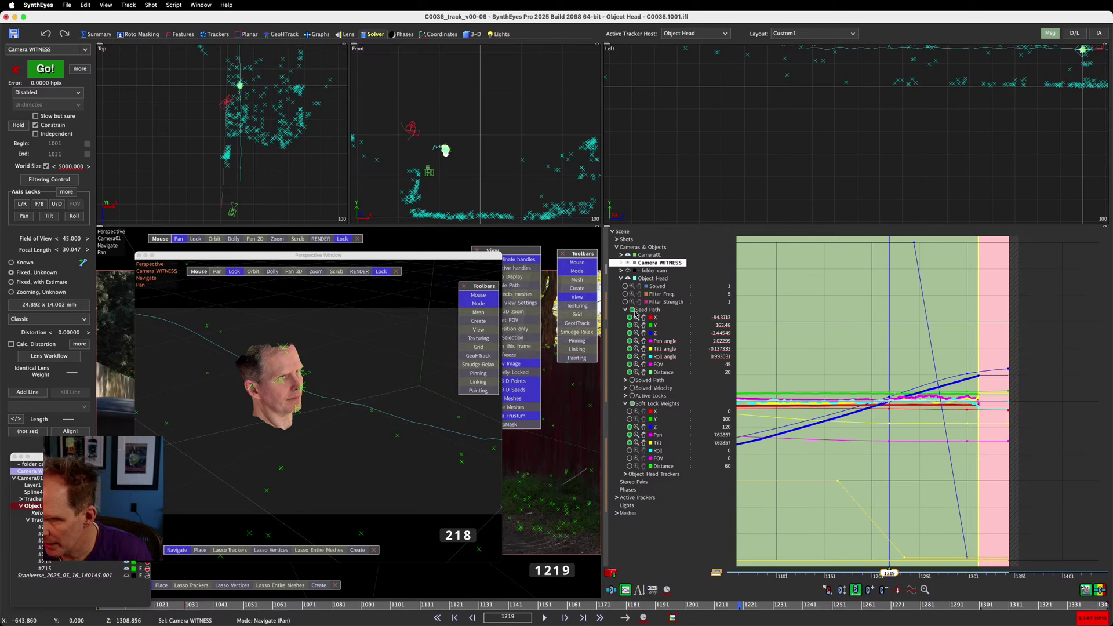
click(632, 404)
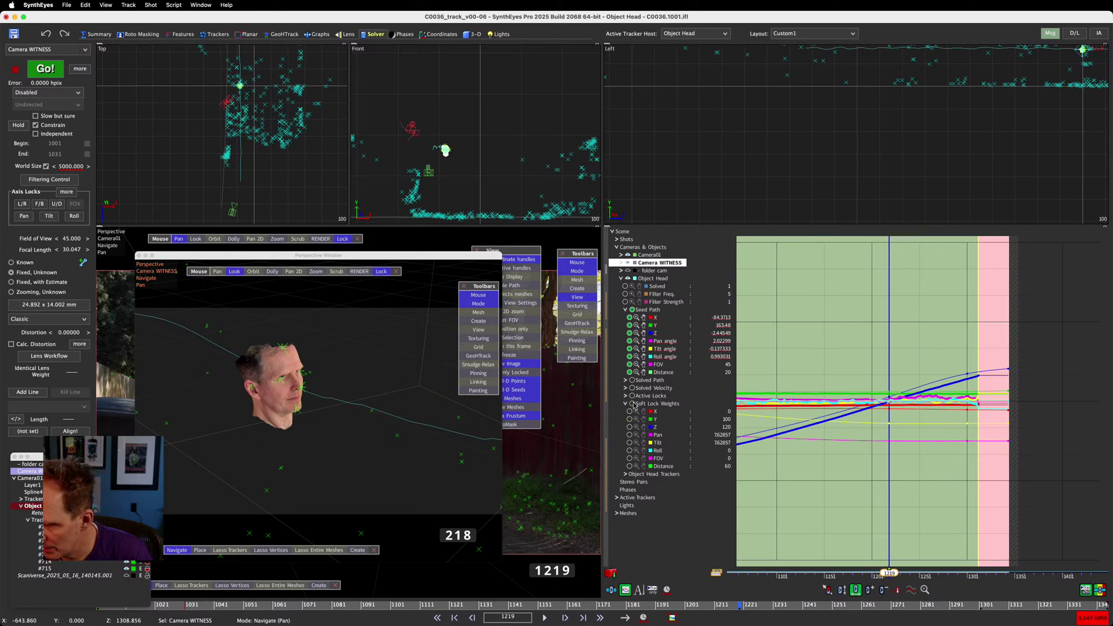
click(625, 404)
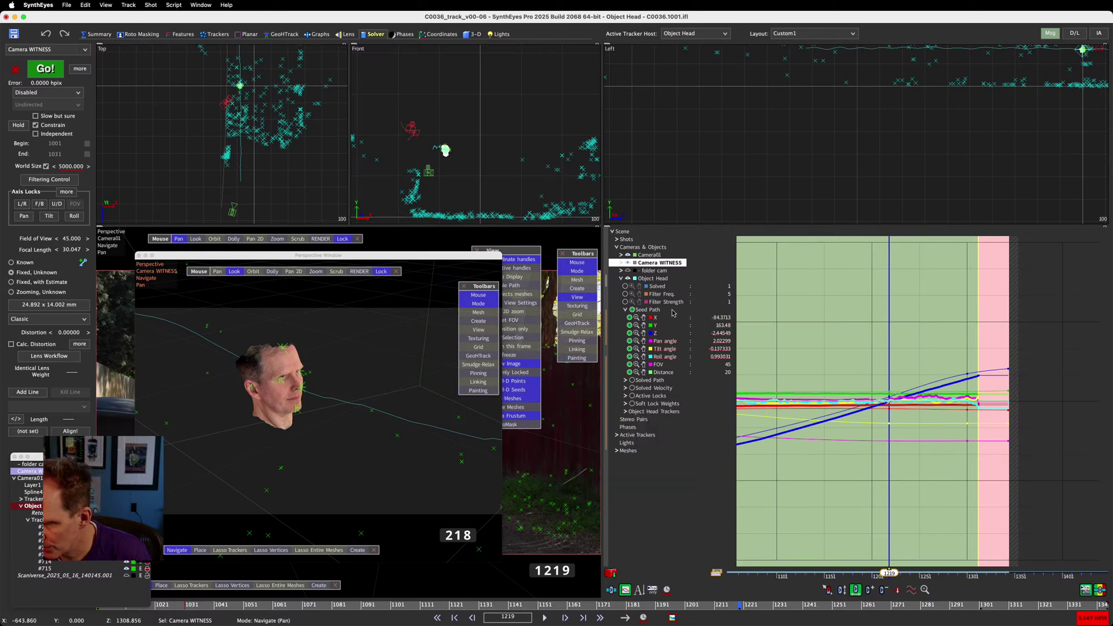
click(632, 309)
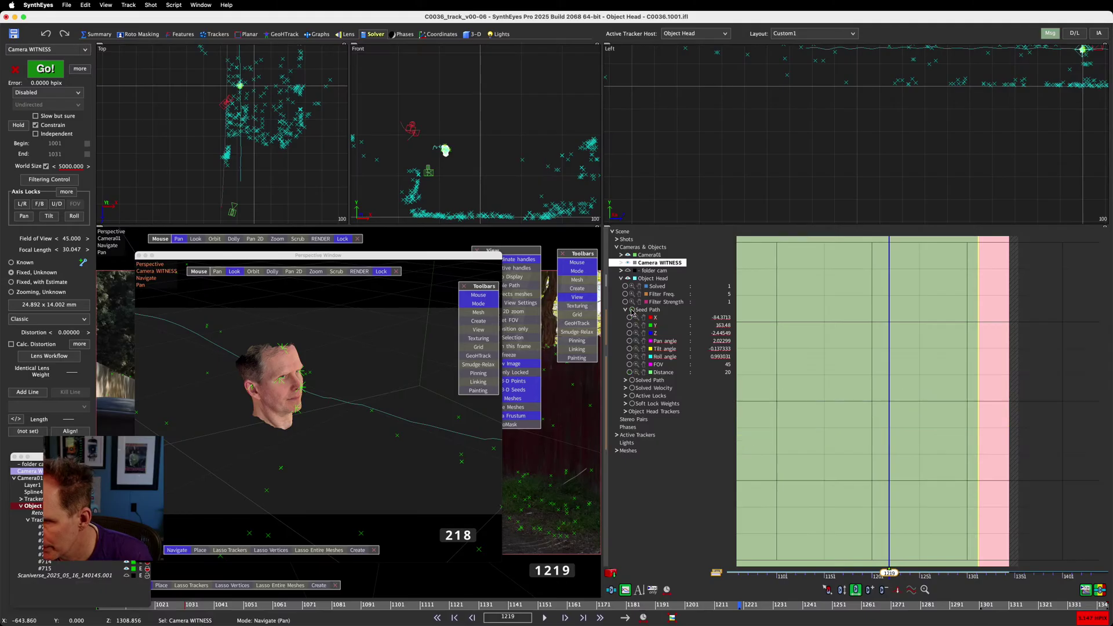
Show only the Y curve of the Object Head's Seed Path and scale the graph to fit it
click(629, 325)
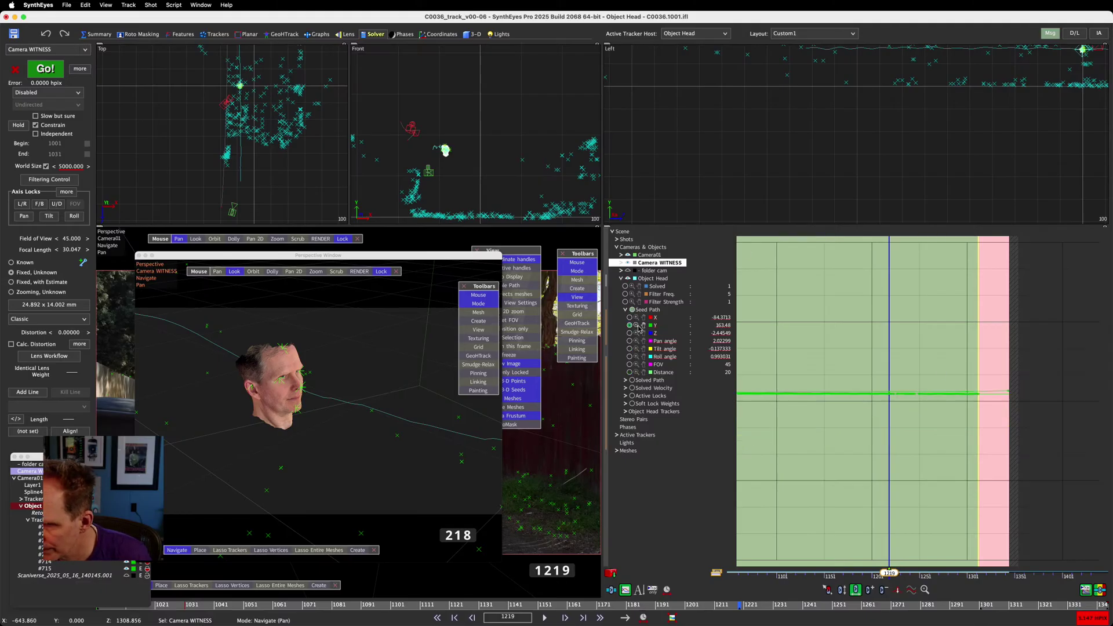
click(636, 325)
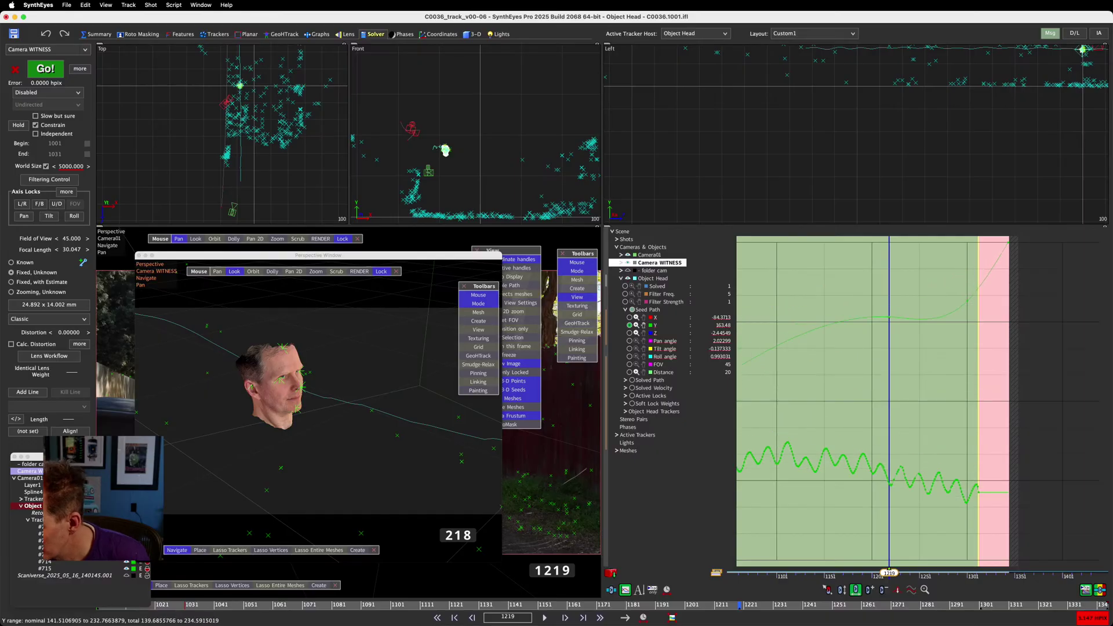
scroll(933, 530, up, 5)
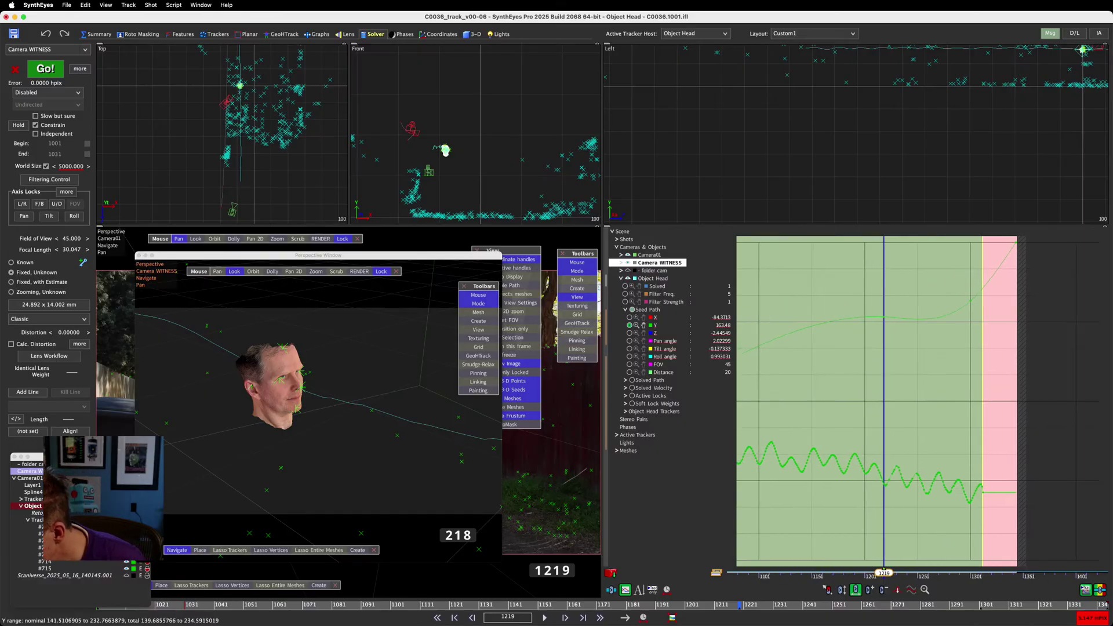
middle_drag(810, 471, 893, 470)
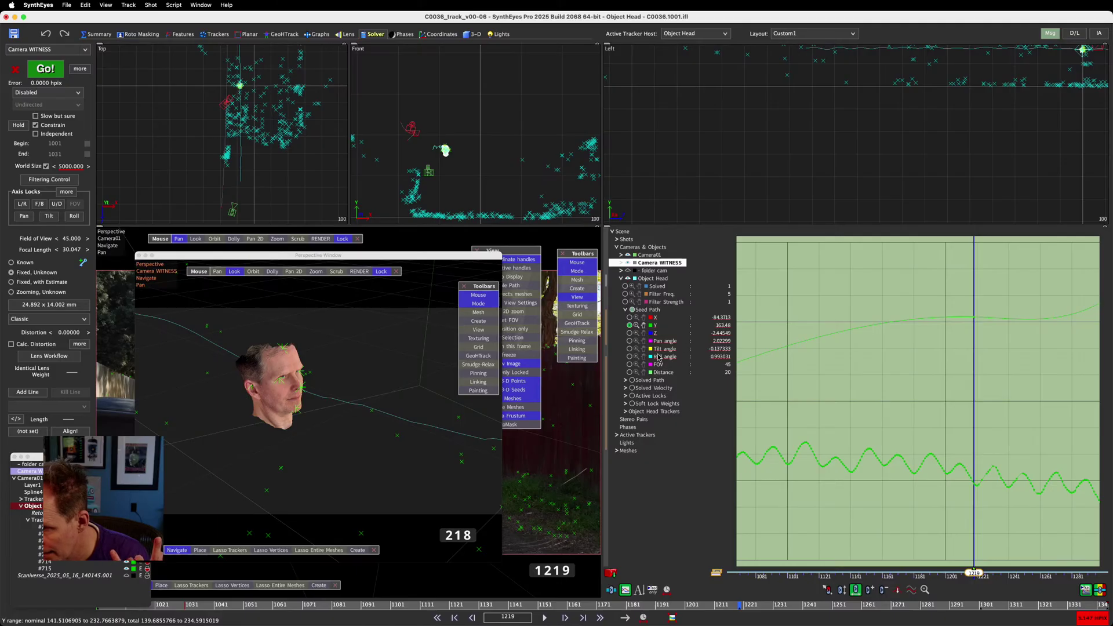
Expand the Object Head's Solved Path, show only its Y curve, and adjust the vertical scale and offset of the Y curves
click(632, 380)
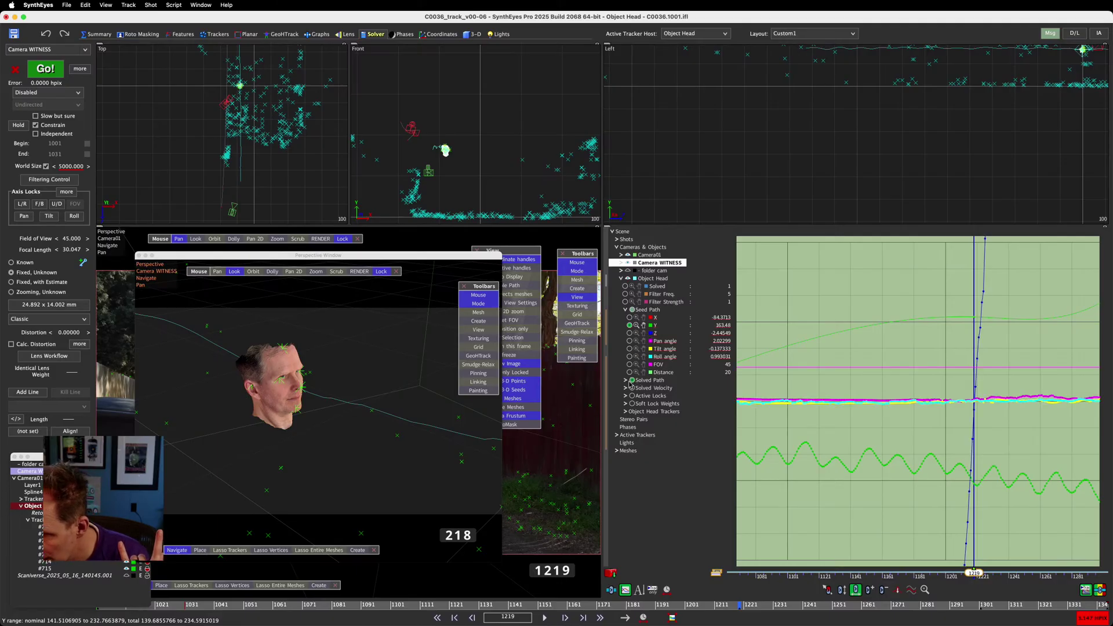
click(626, 380)
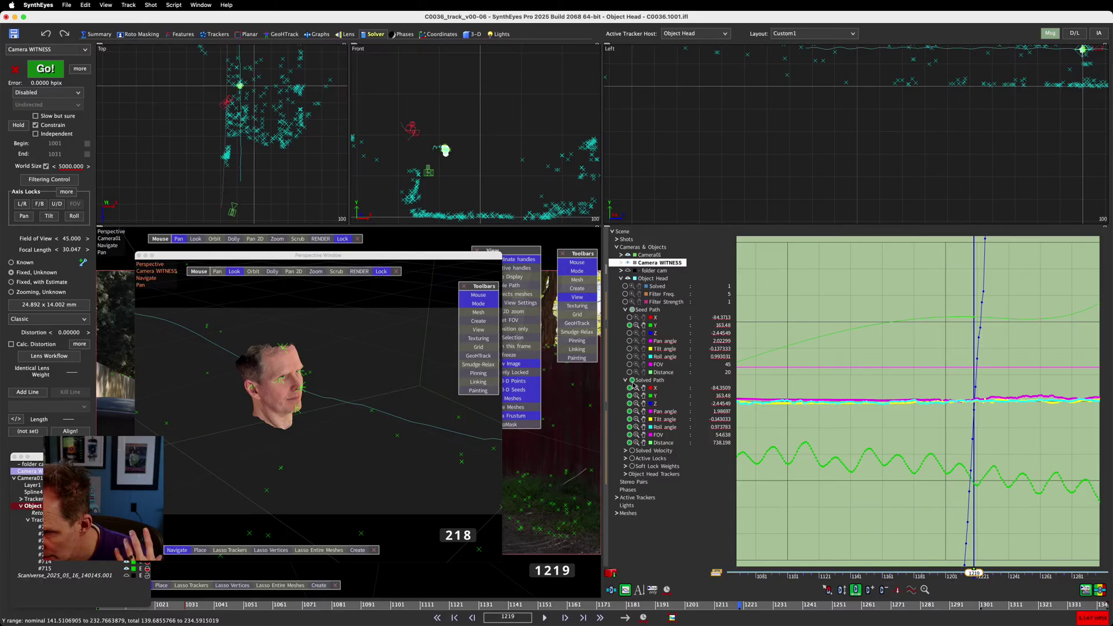
click(631, 380)
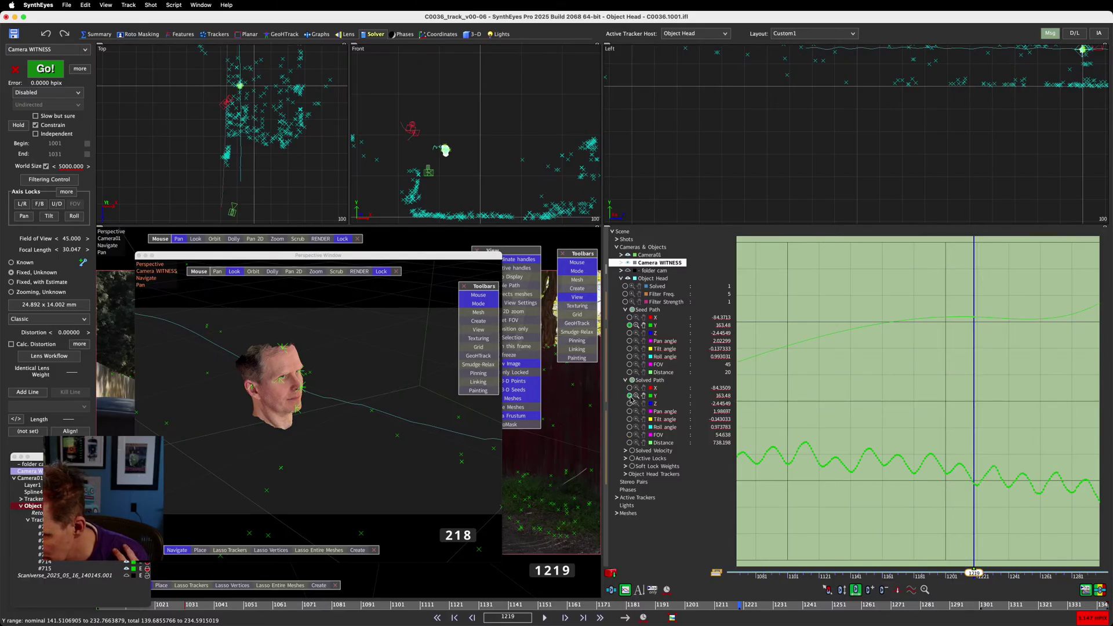
click(636, 396)
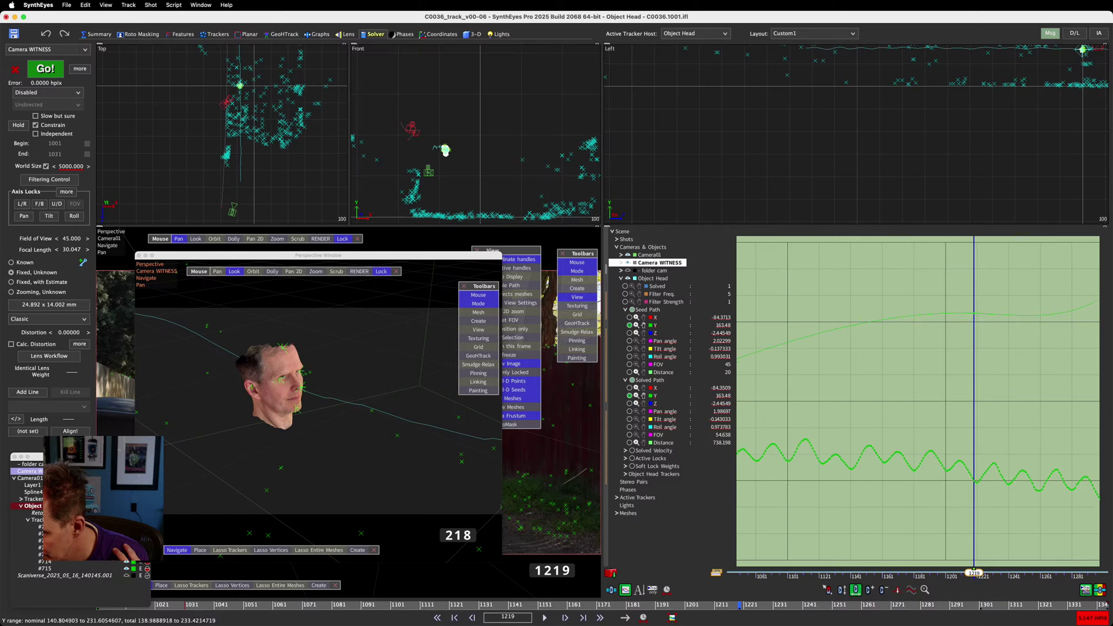
mouse_move(636, 395)
mouse_down()
mouse_move(636, 427)
mouse_move(643, 394)
mouse_up()
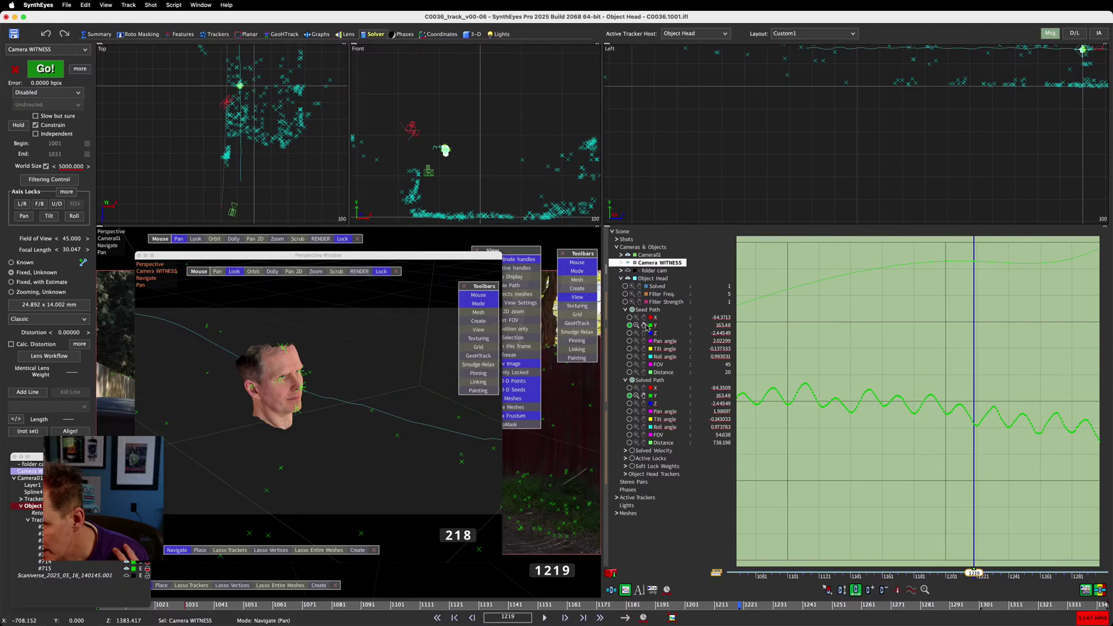
drag(643, 325, 643, 324)
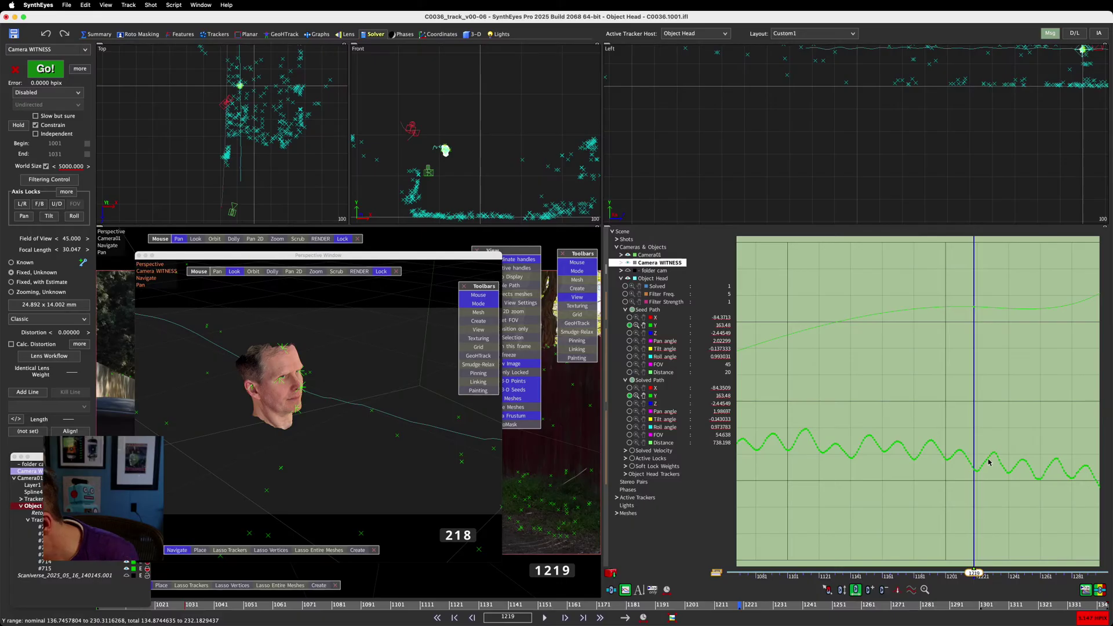
Examine the Object Head's Y curves closely around frame 1219 for a break in the motion
scroll(989, 458, down, 3)
scroll(950, 458, up, 10)
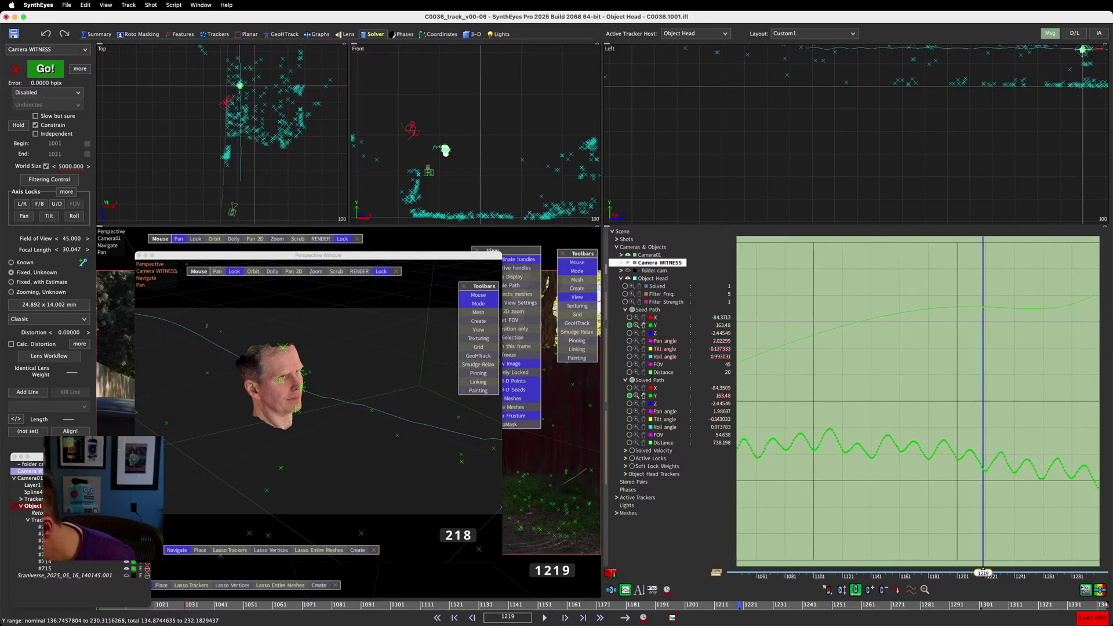
scroll(1085, 458, up, 3)
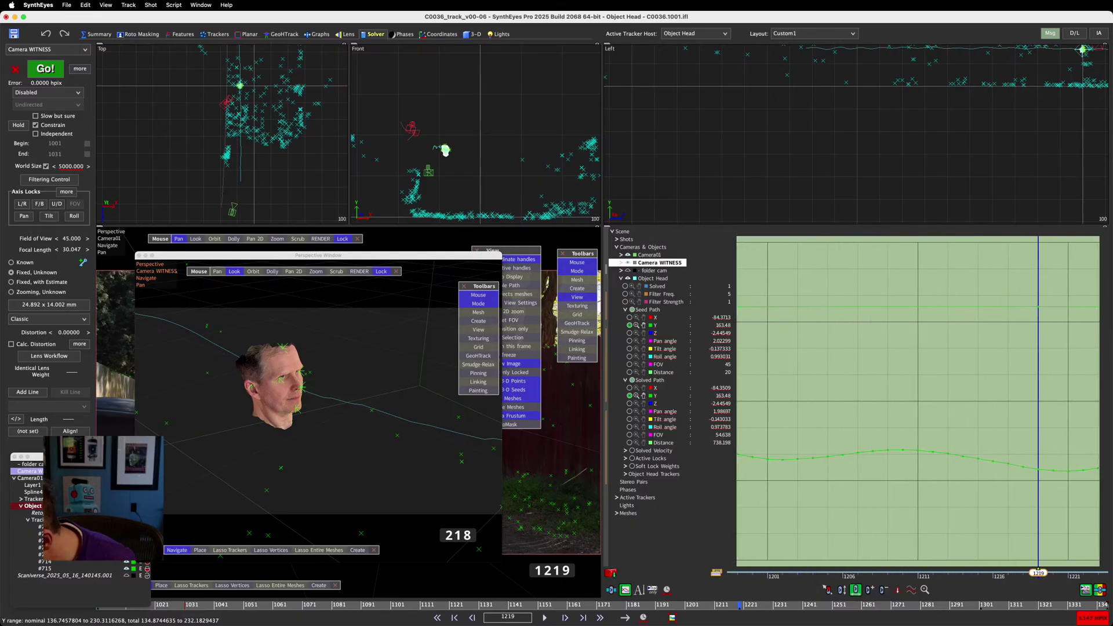
middle_drag(1084, 458, 866, 458)
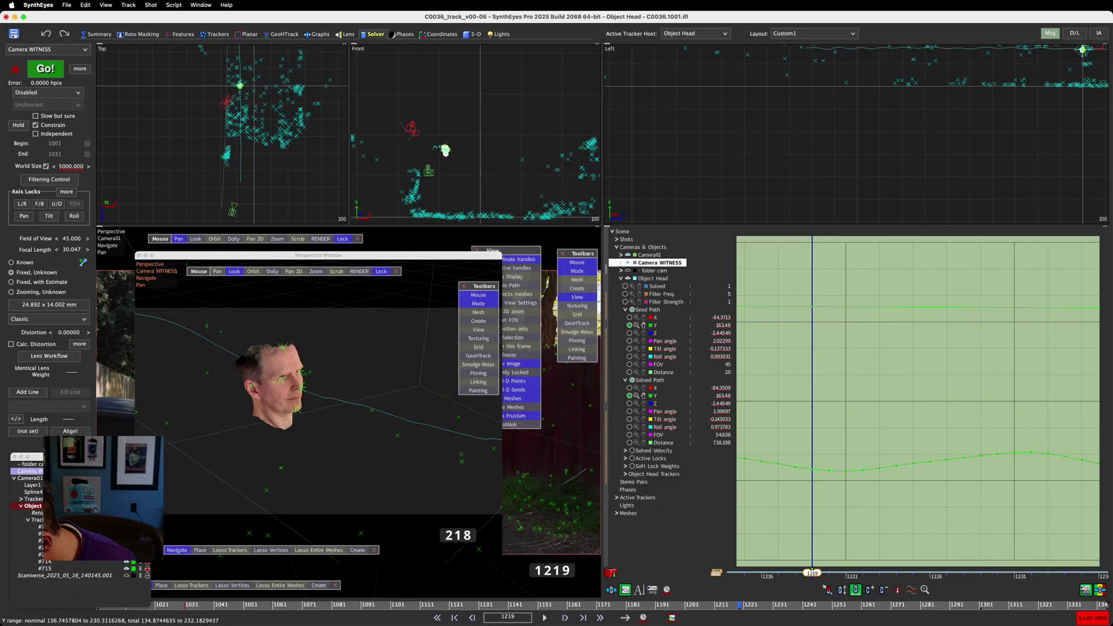
scroll(951, 458, down, 10)
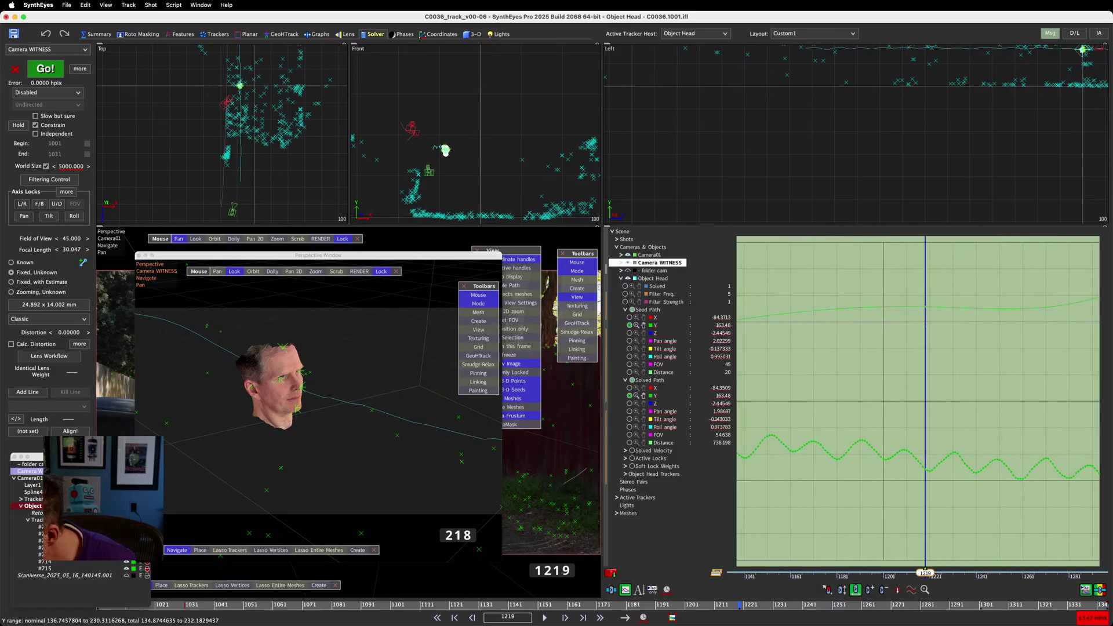
scroll(932, 457, up, 8)
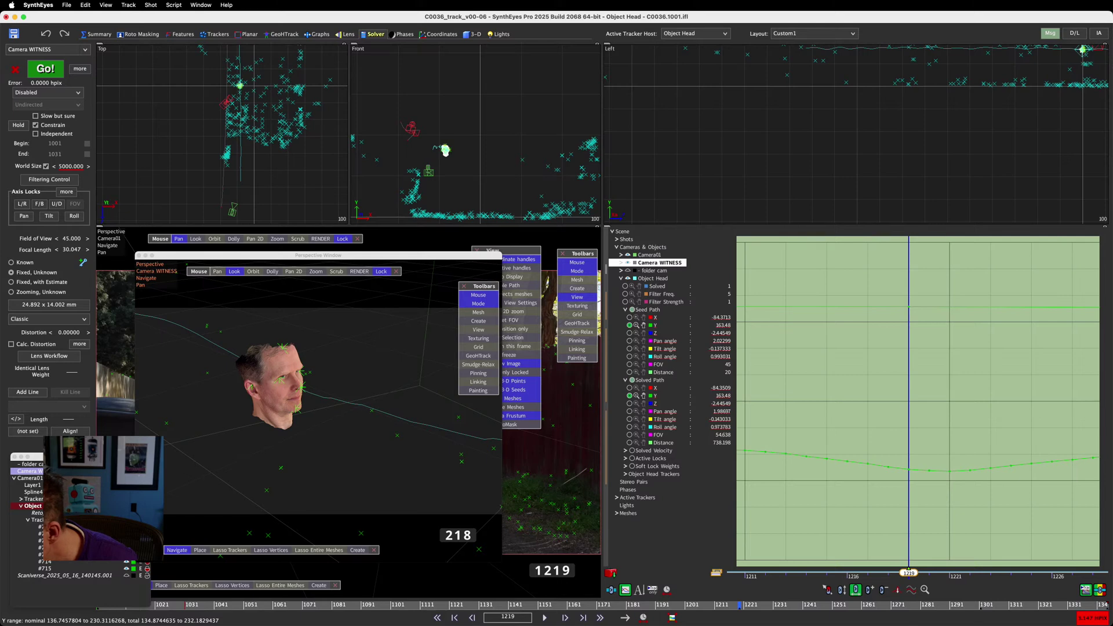
scroll(909, 319, down, 4)
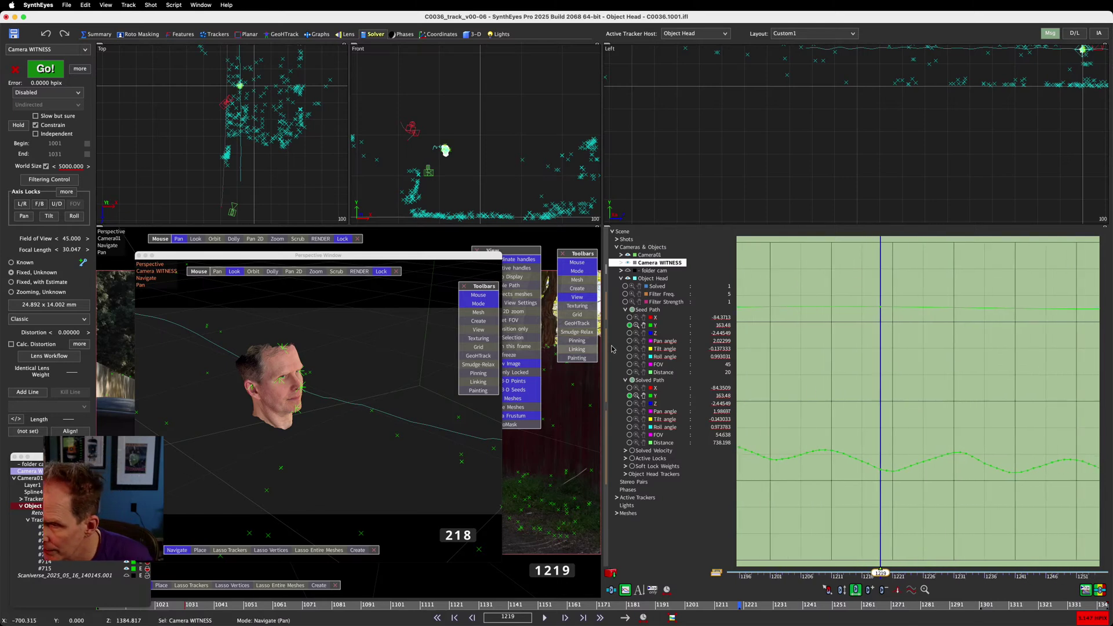
Show the Object Head's Seed Path Z curve, rescale it to fit, and inspect its keys just after frame 1219
click(630, 333)
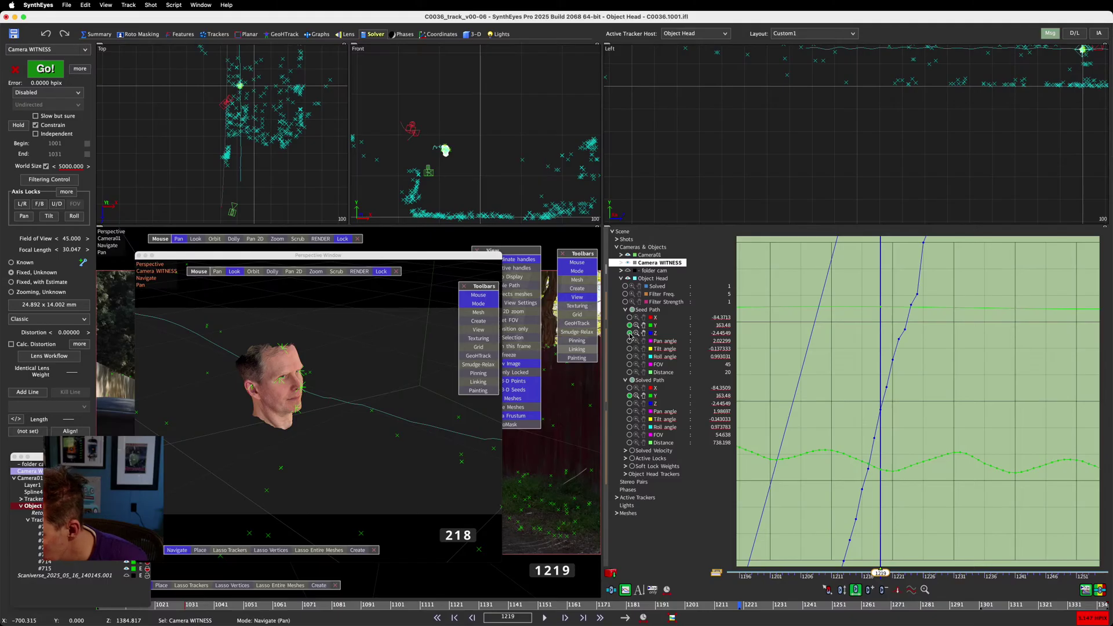
scroll(866, 370, up, 2)
scroll(866, 371, down, 4)
scroll(866, 371, up, 1)
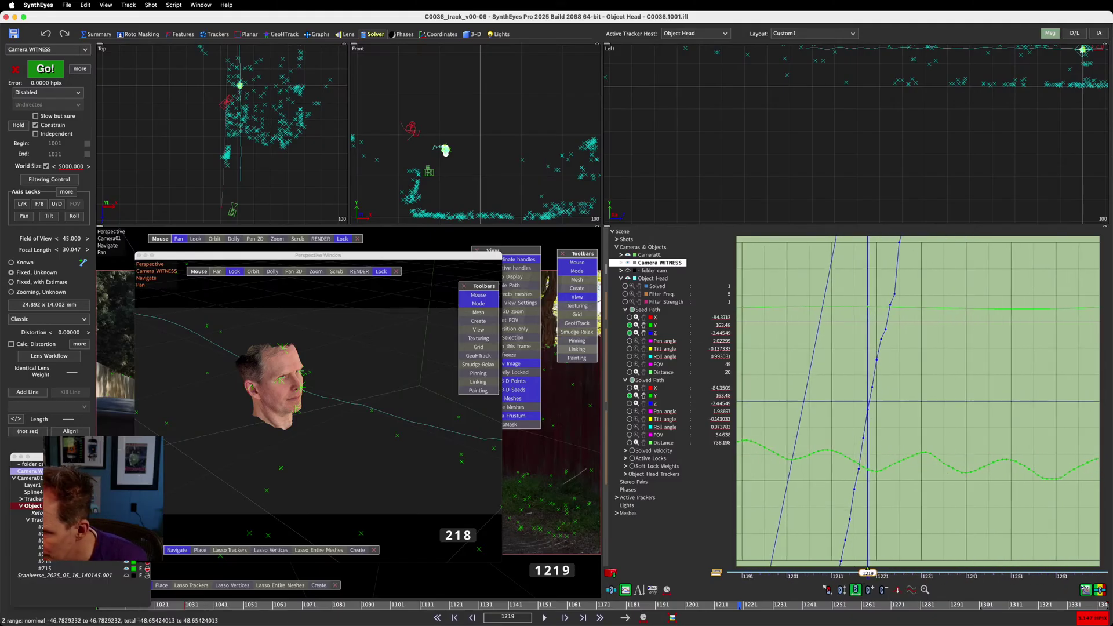
click(636, 333)
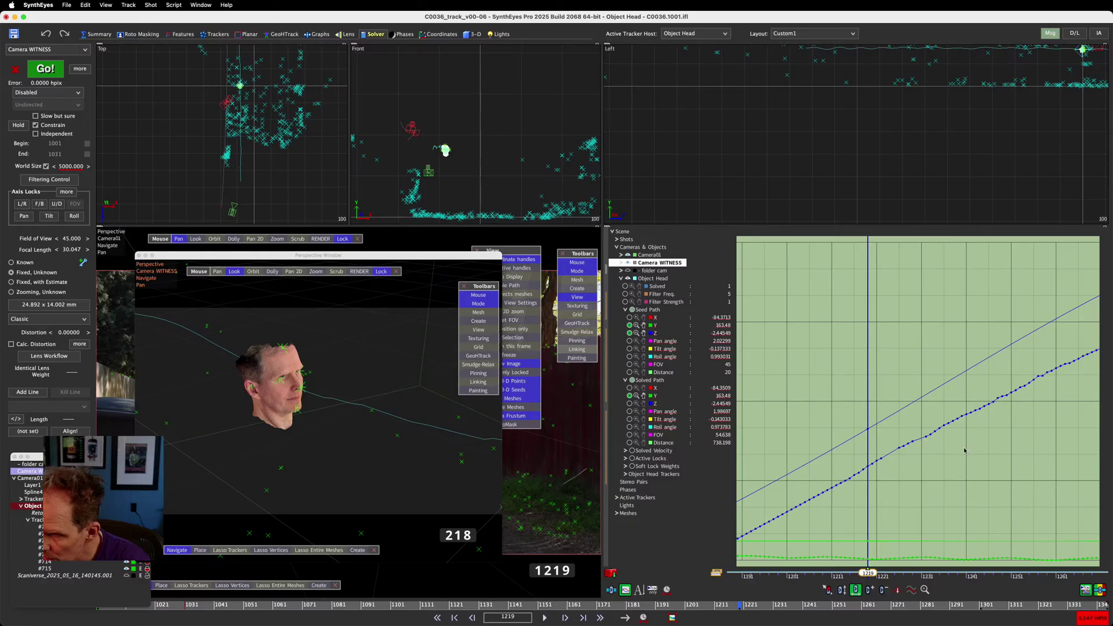
drag(962, 452, 885, 424)
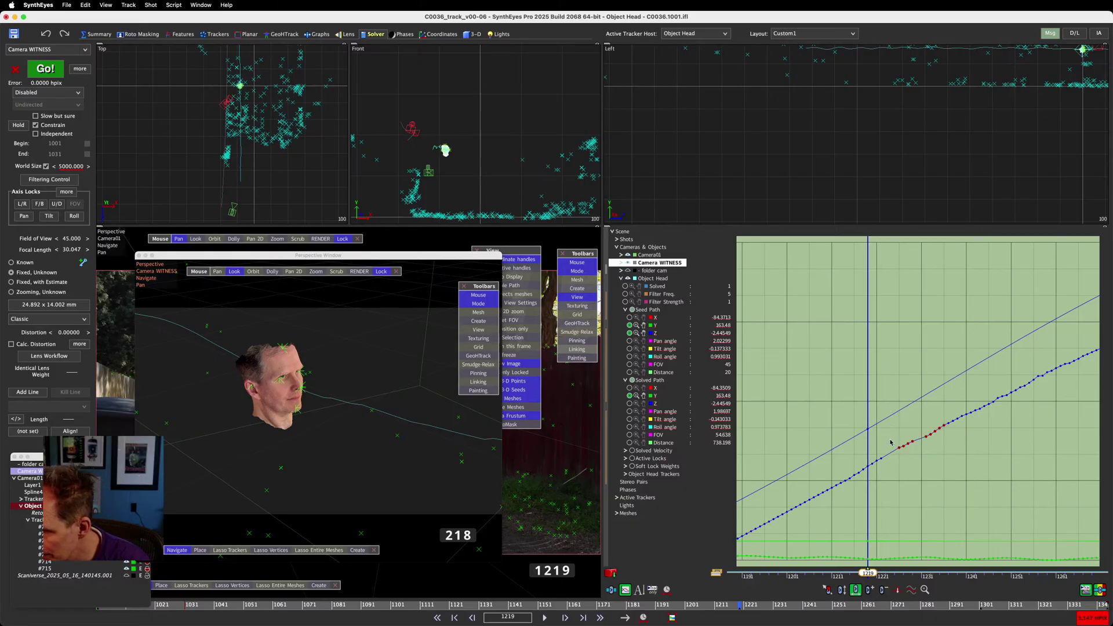
scroll(968, 492, down, 5)
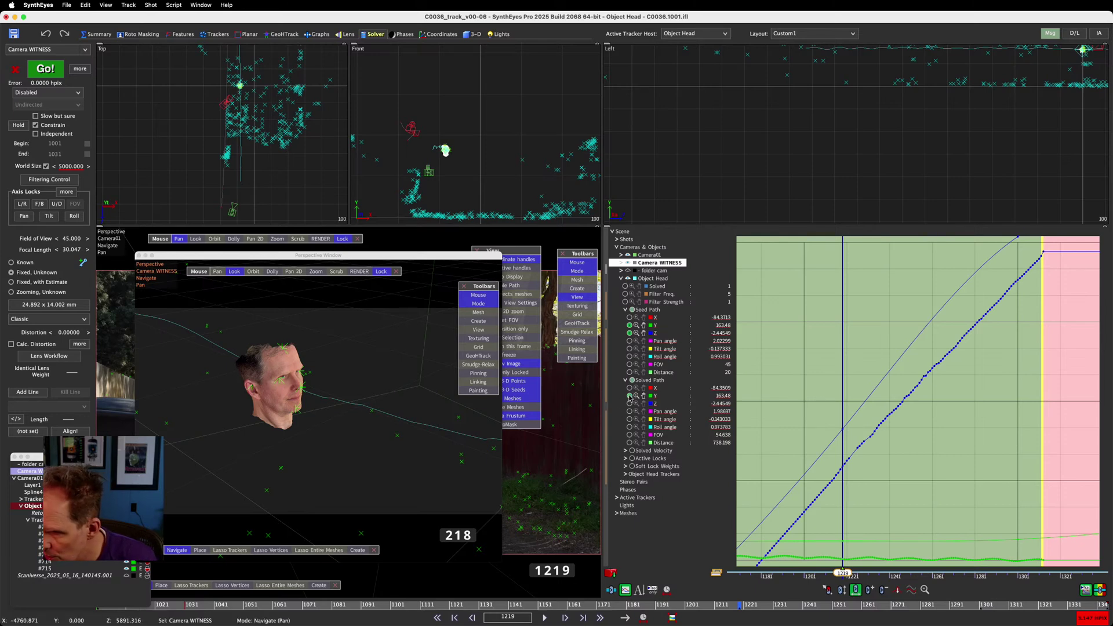
Hide the Object Head's Seed Path and Solved Path Y curves, and rescale and reposition the Z curve to inspect its earlier frames
click(630, 326)
middle_drag(814, 443, 822, 442)
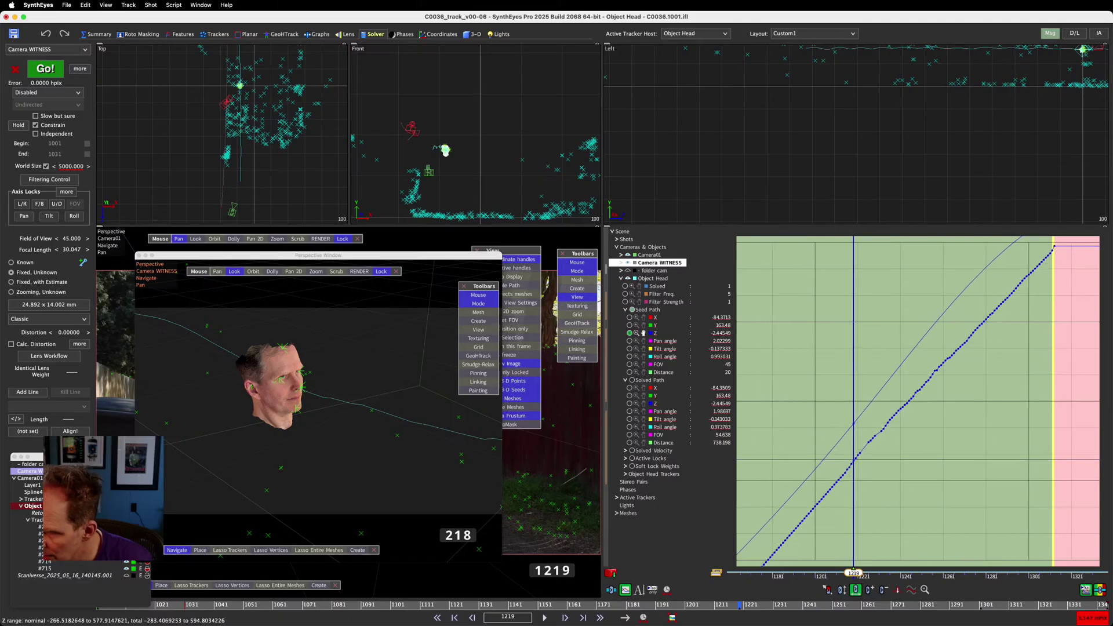
mouse_move(643, 333)
mouse_down()
mouse_move(643, 297)
mouse_move(637, 348)
mouse_up()
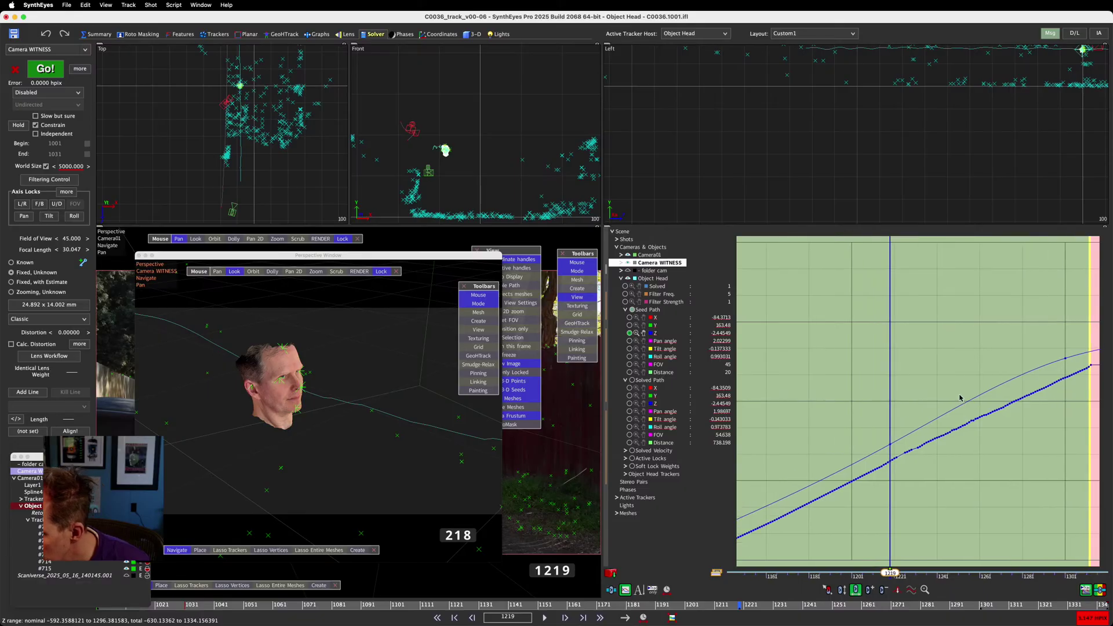
scroll(827, 373, down, 3)
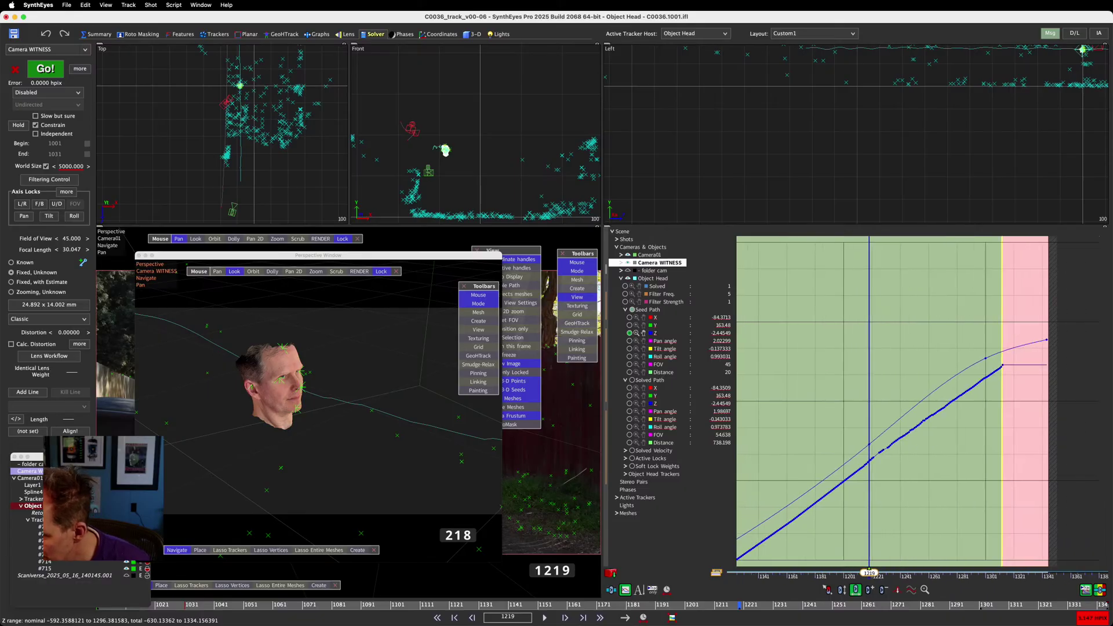
scroll(840, 405, down, 3)
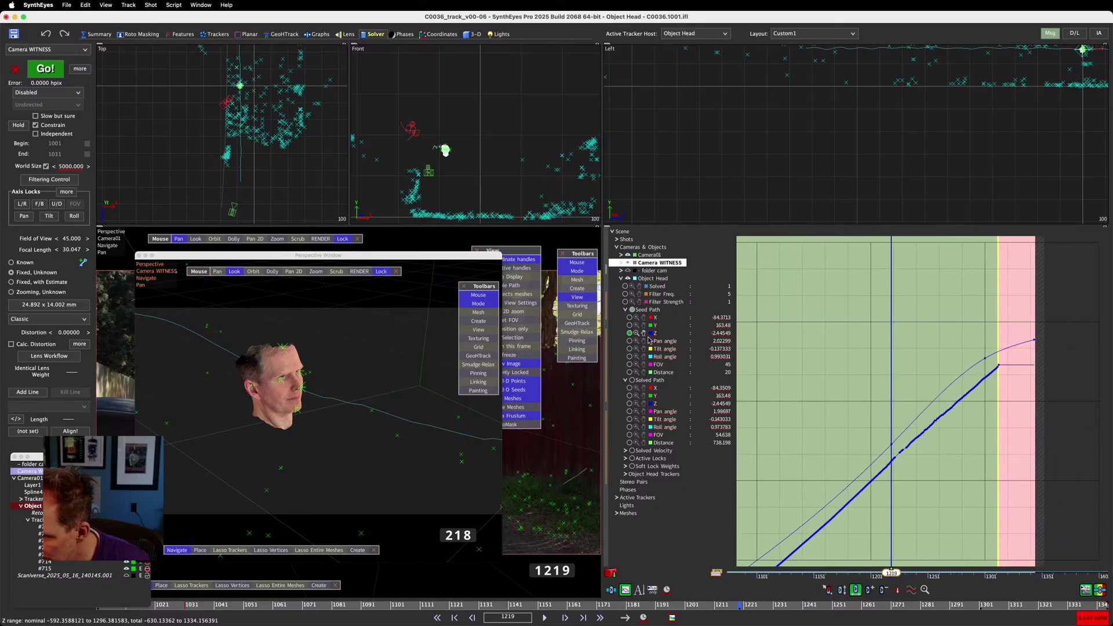
drag(643, 333, 644, 327)
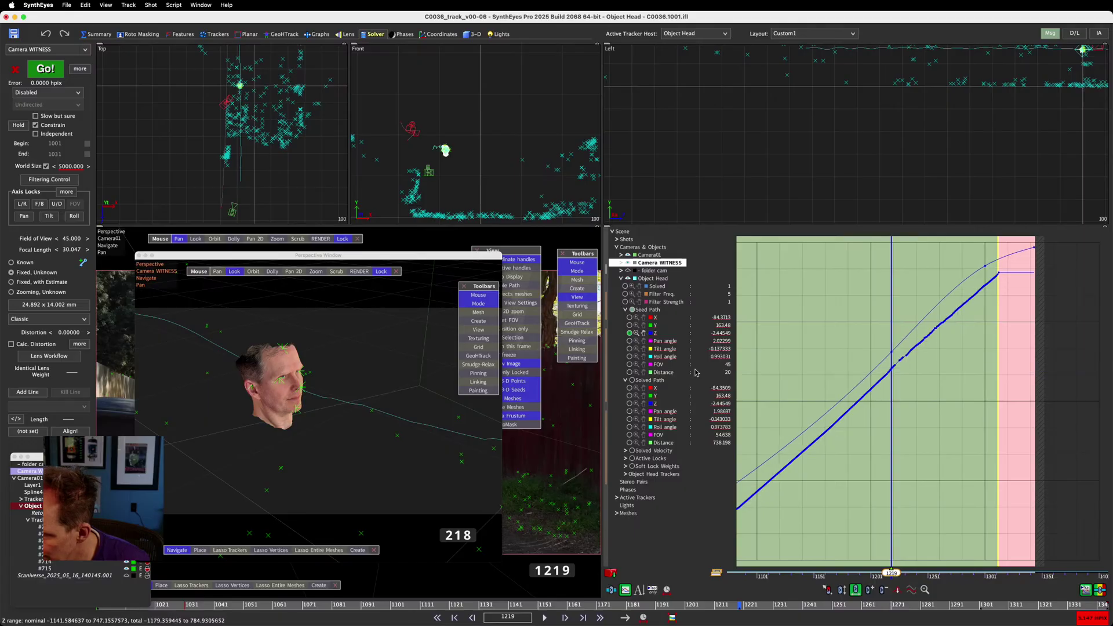
middle_drag(795, 410, 908, 393)
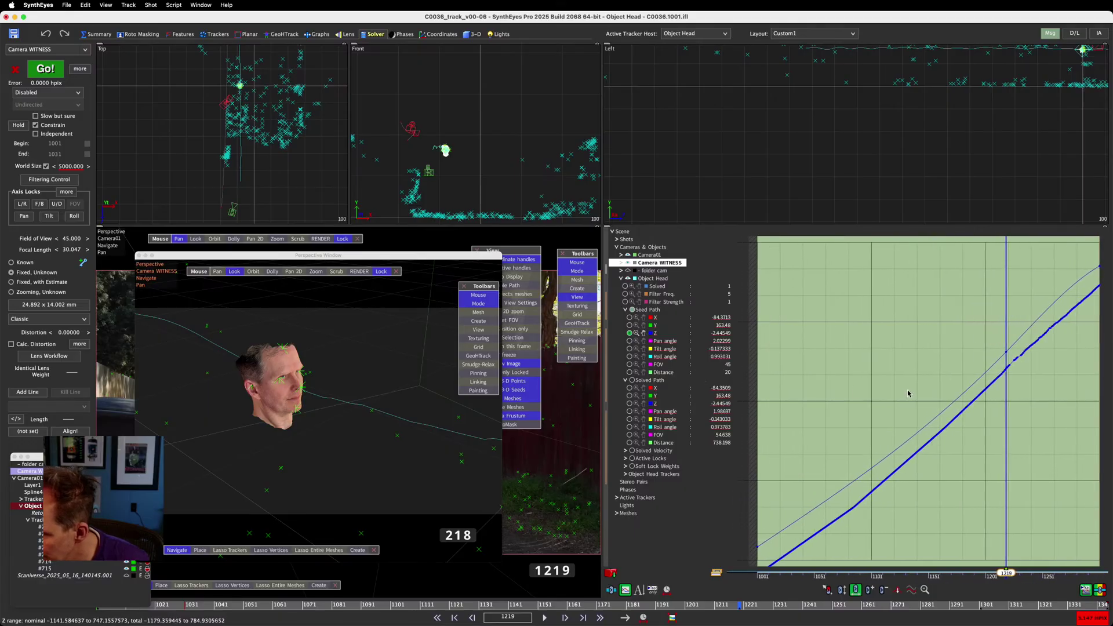
Reset all channel zooms in the graph and widen the frame range until the whole Z curve is in view
right_click(834, 357)
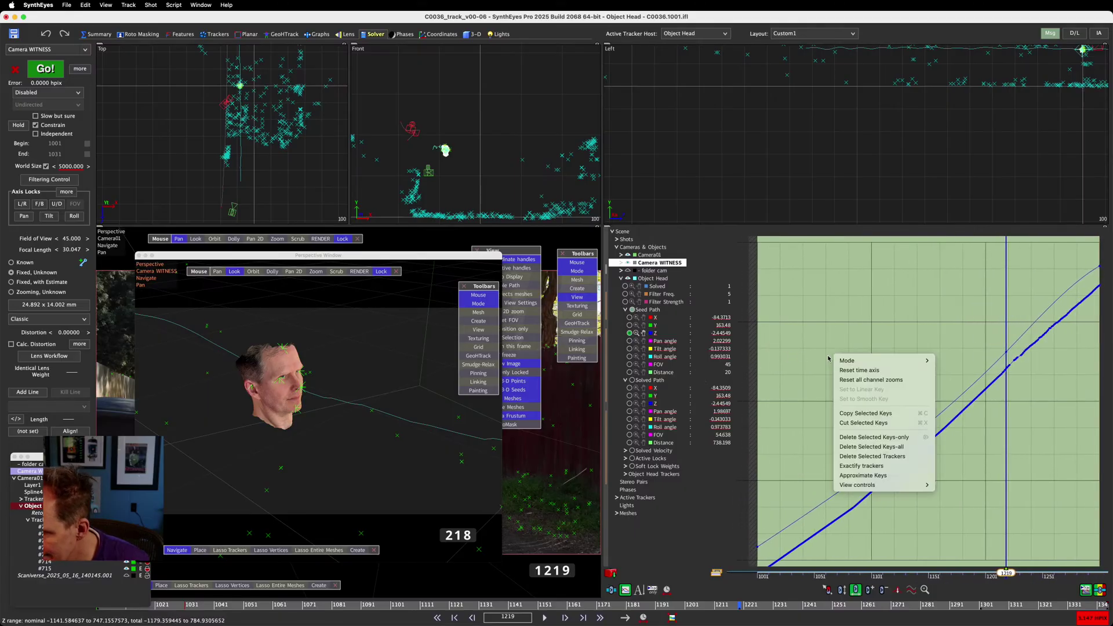
click(869, 381)
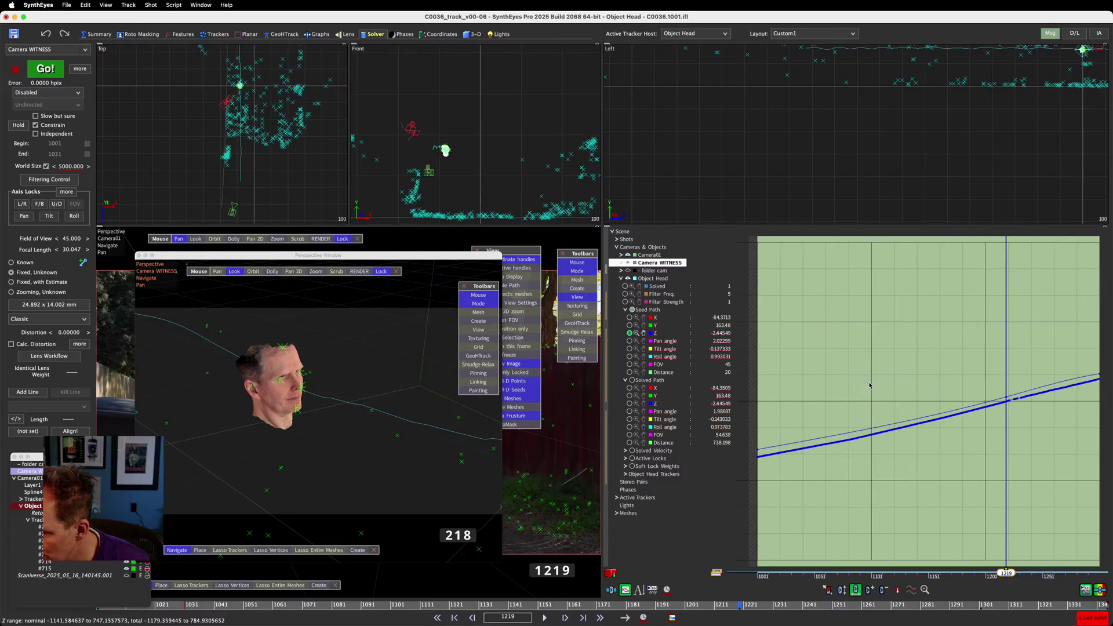
scroll(871, 351, up, 3)
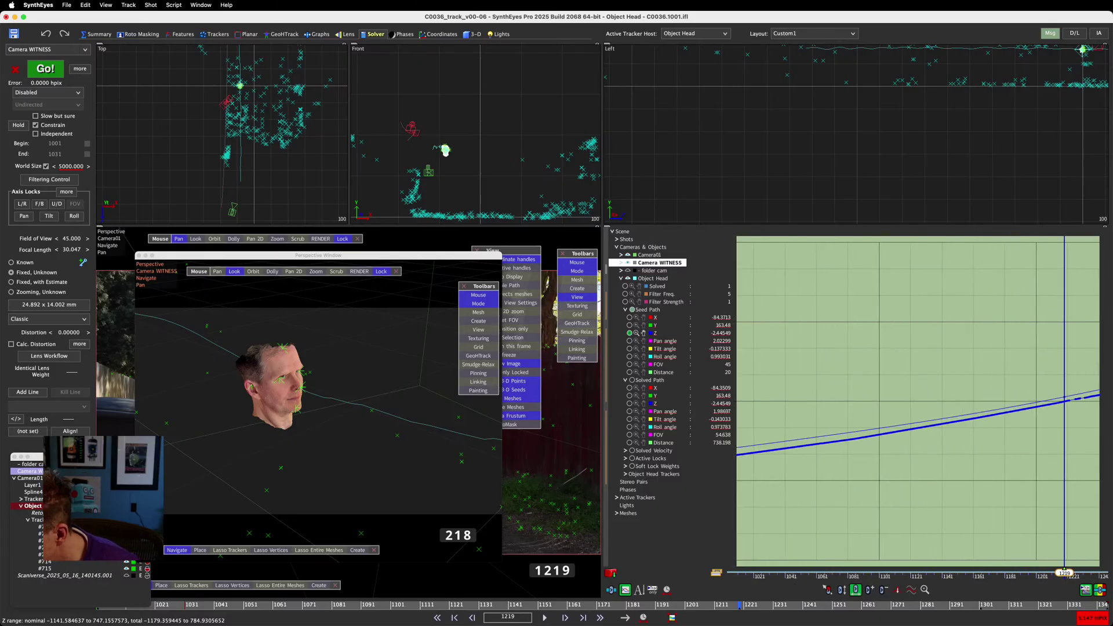
scroll(870, 351, down, 6)
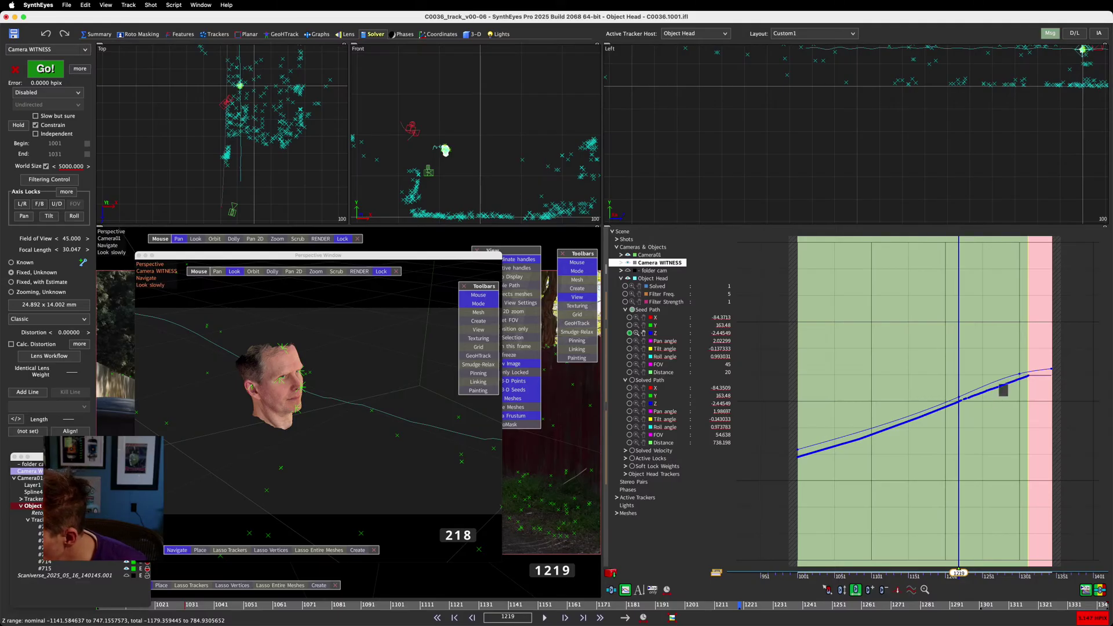
click(870, 592)
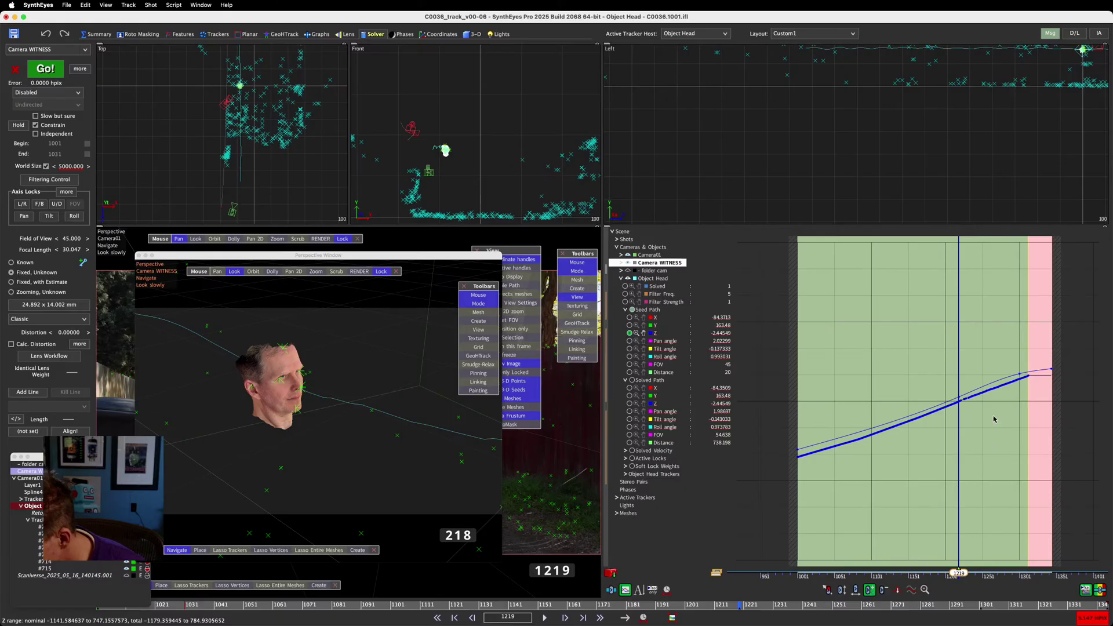
drag(991, 402, 974, 383)
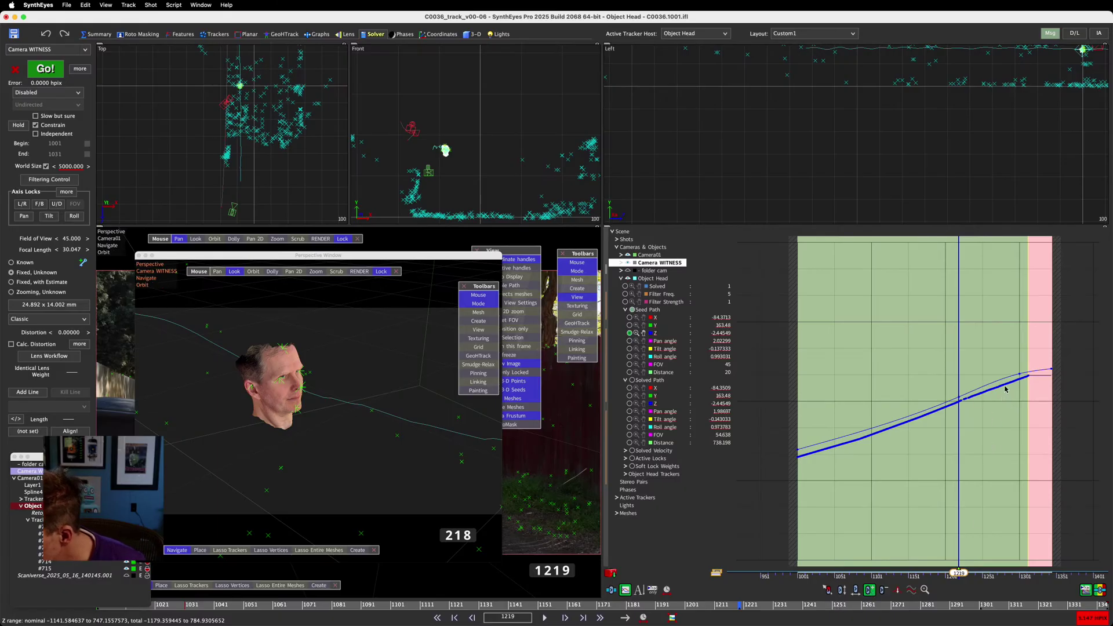
drag(974, 372, 1003, 384)
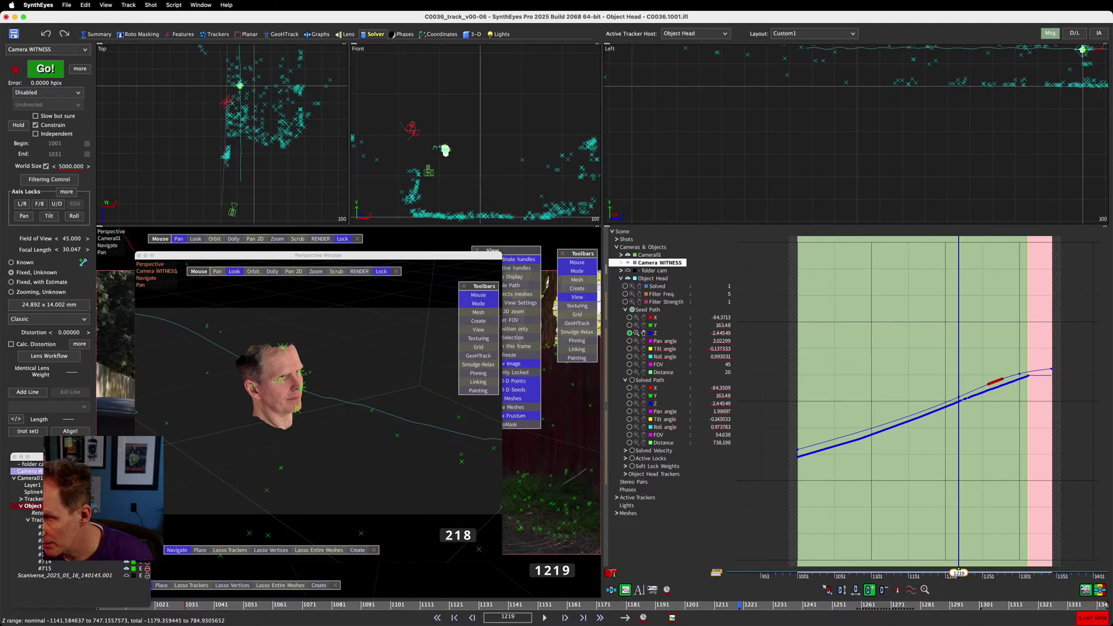
scroll(1003, 380, up, 10)
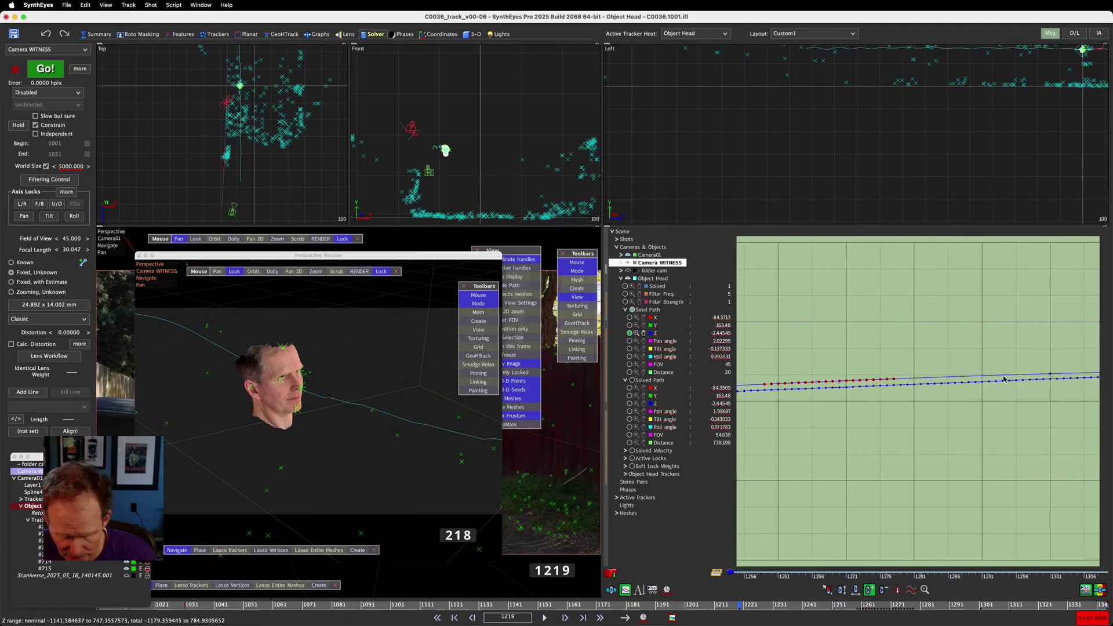
key(Delete)
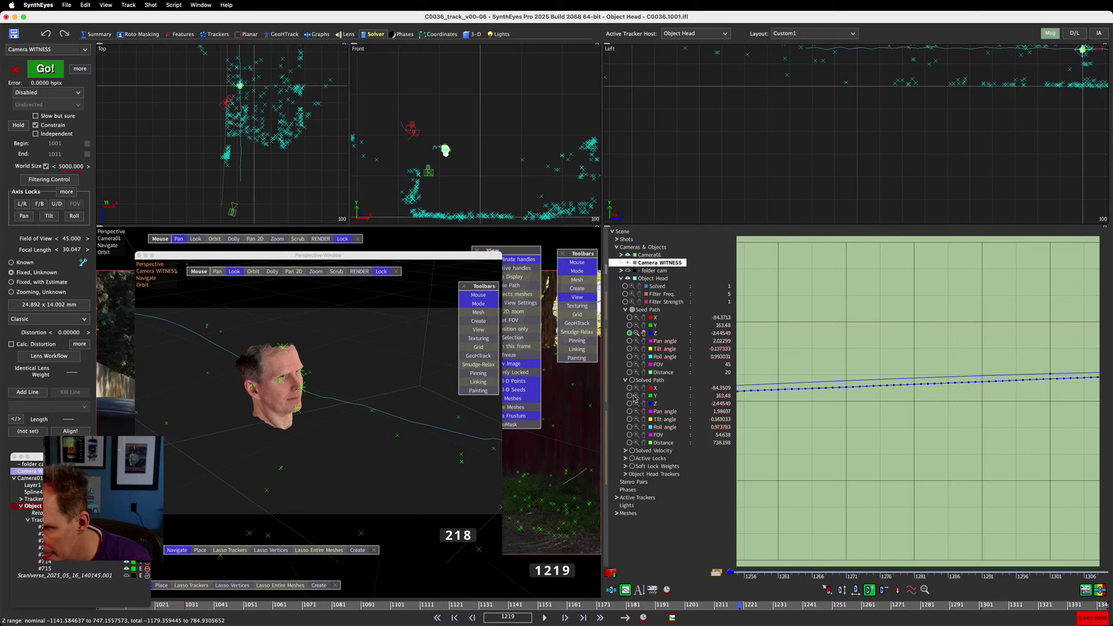
Show the Object Head's Solved Path Z curve together with its Seed Path Z, and adjust the vertical offset and scale
click(630, 333)
click(630, 333)
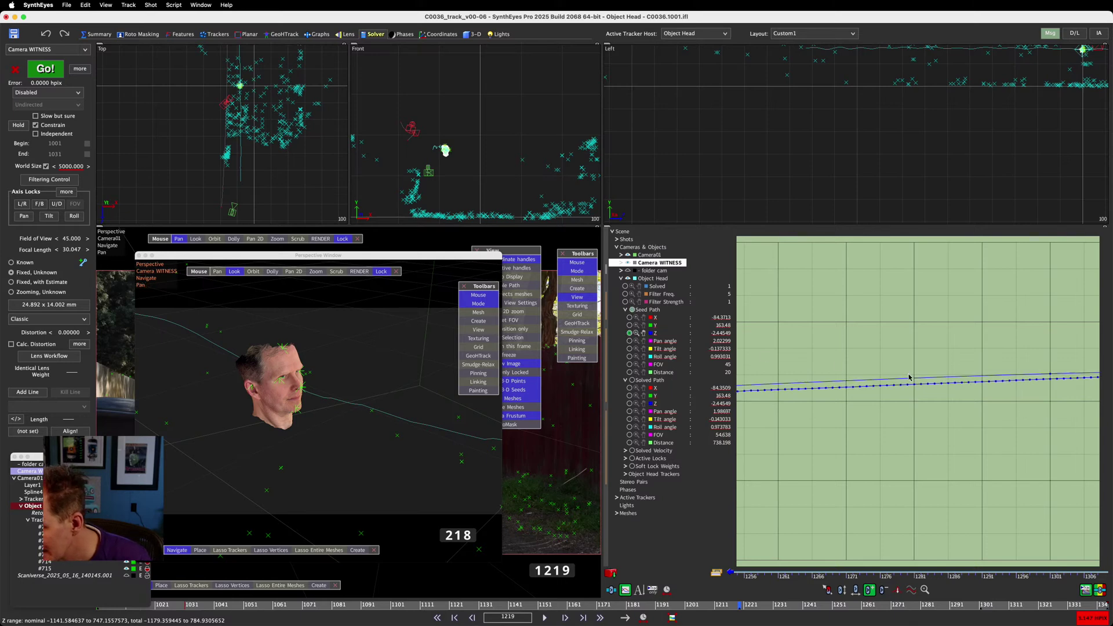
middle_drag(914, 378, 842, 357)
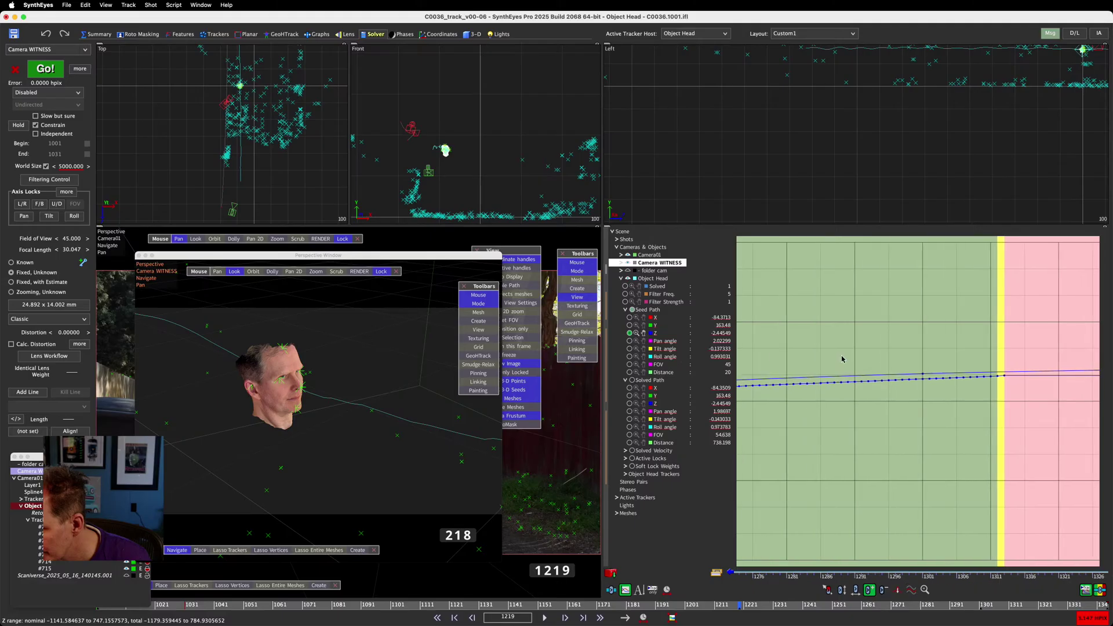
click(643, 333)
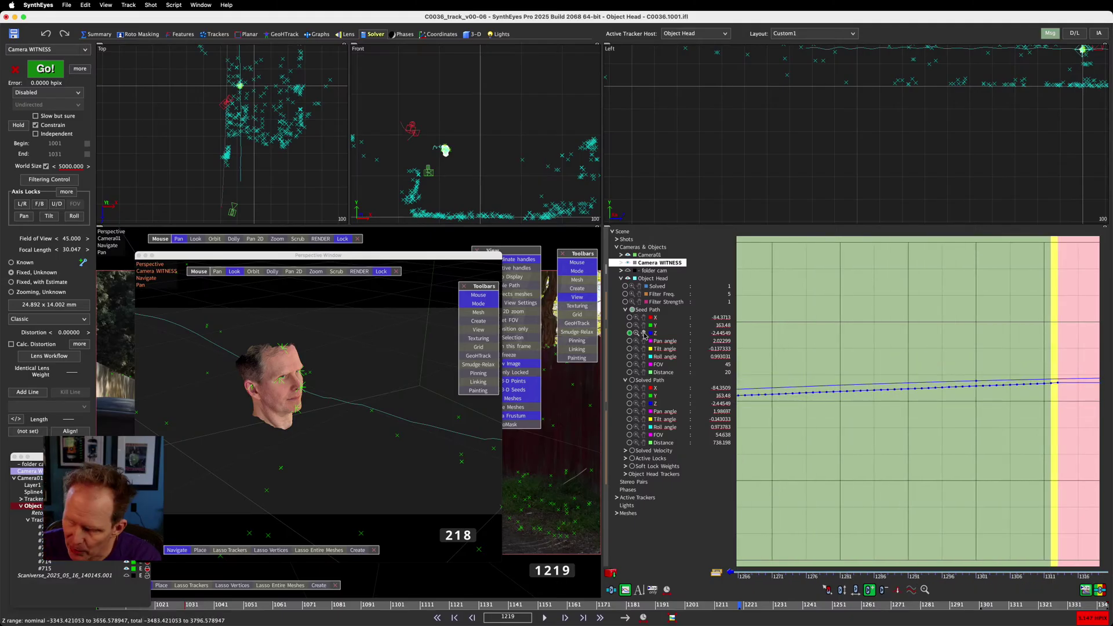
click(629, 403)
click(642, 403)
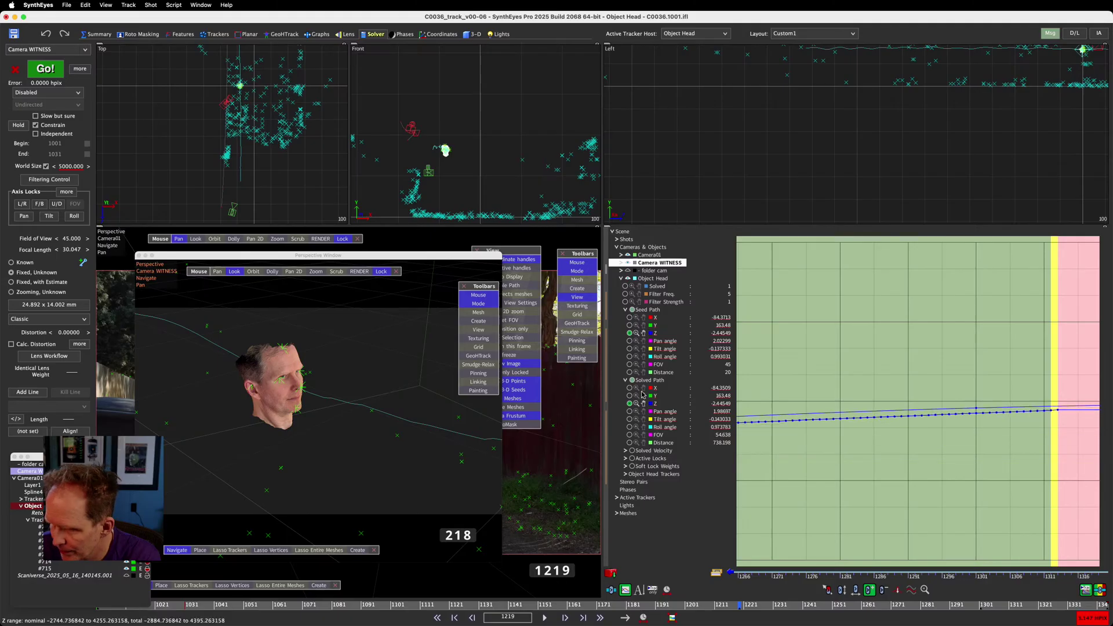
click(635, 317)
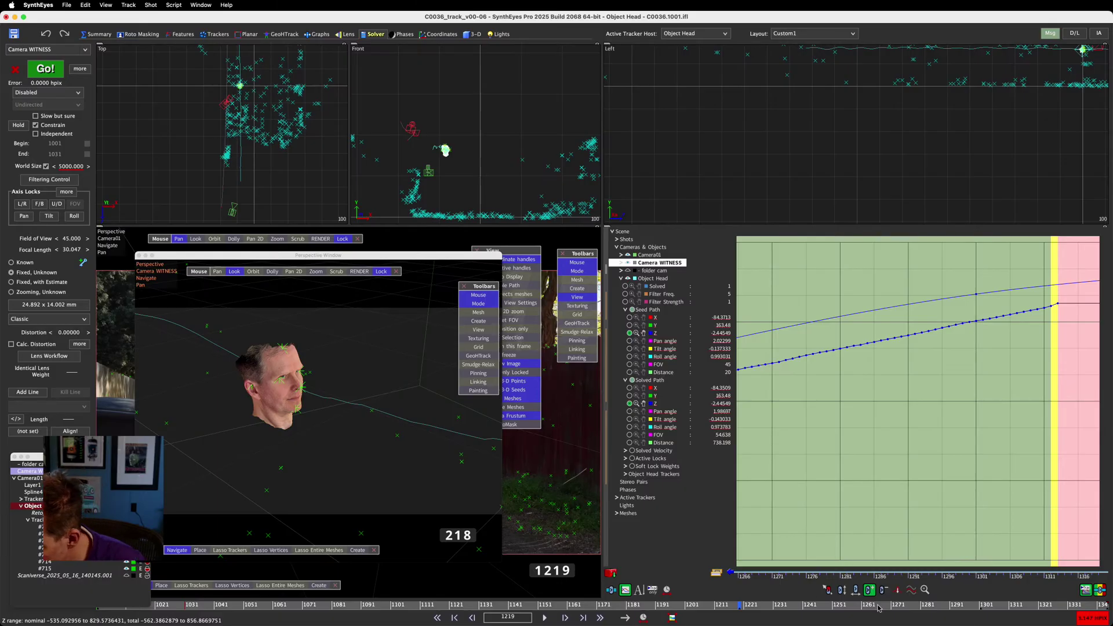
Activate the graph's selection mode and examine the Z curve backwards from about frame 1281 to 1237 for small bumps
click(827, 590)
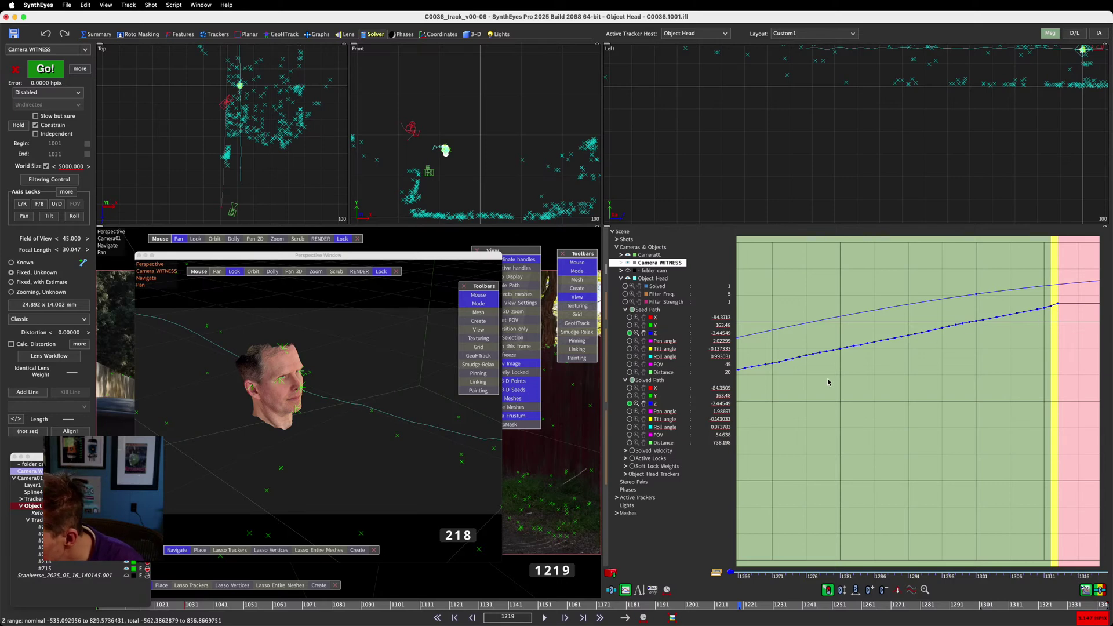
middle_drag(827, 382, 1016, 367)
middle_drag(869, 392, 876, 391)
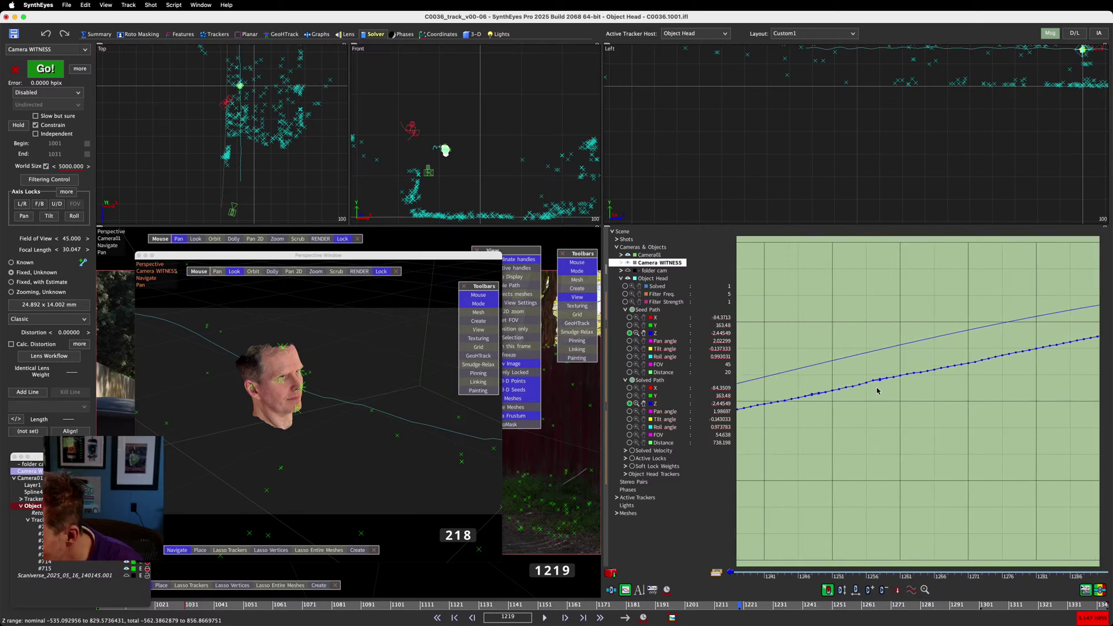
scroll(857, 388, up, 5)
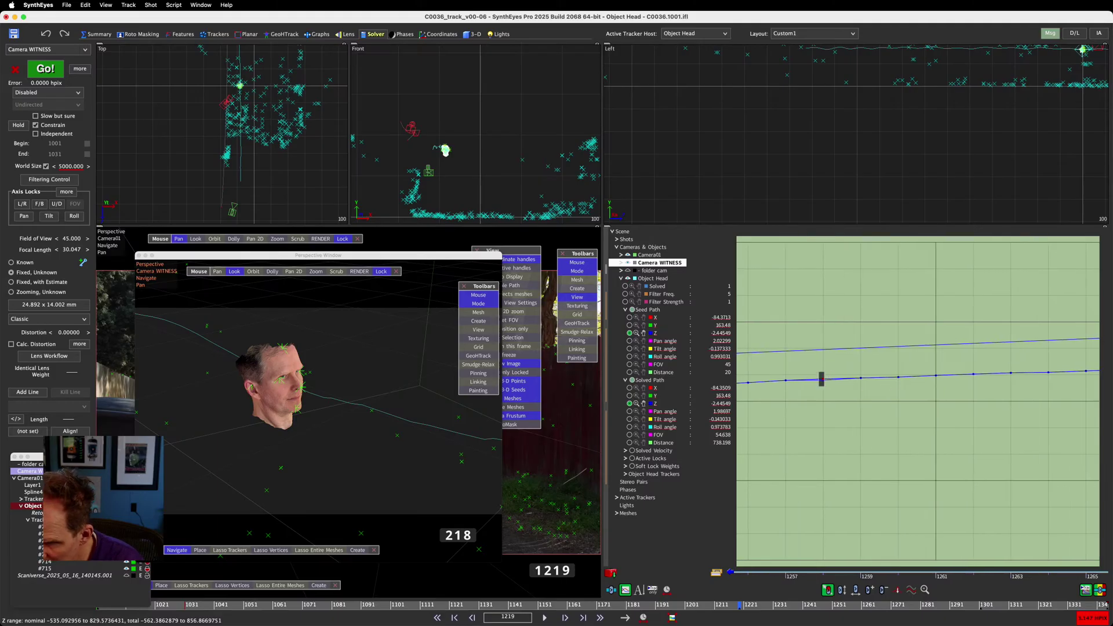
click(821, 379)
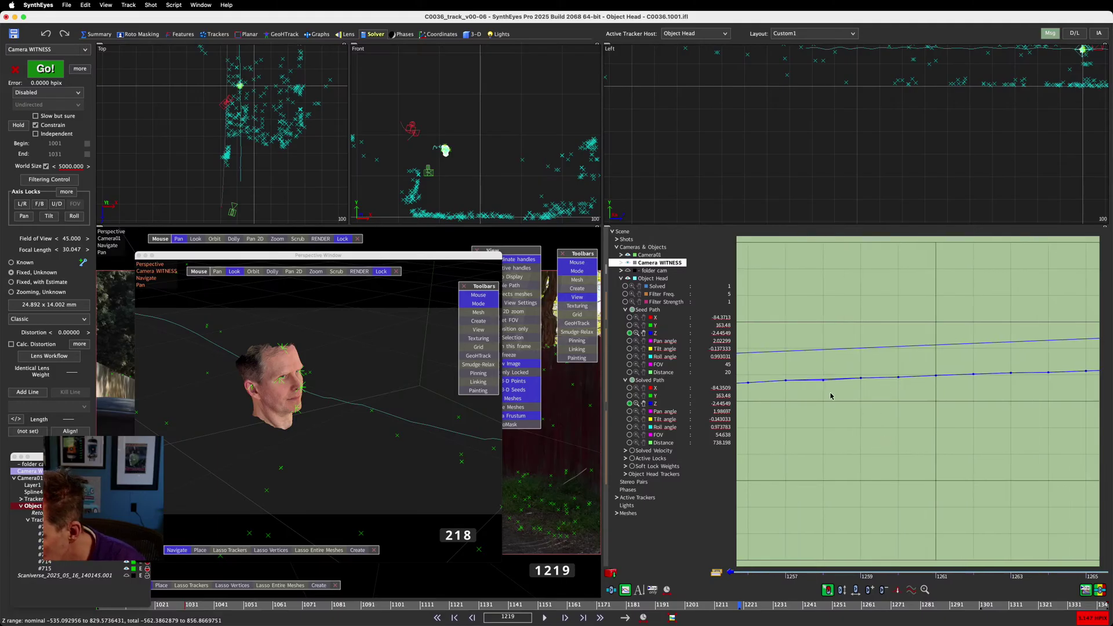
middle_drag(824, 402, 1056, 374)
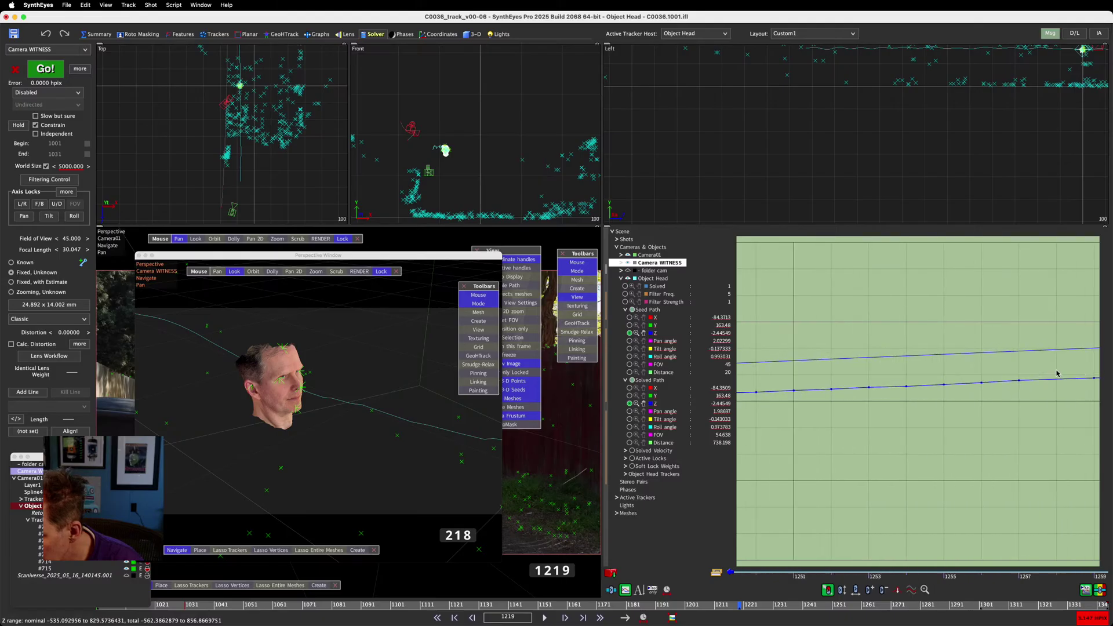
middle_drag(822, 407, 1018, 408)
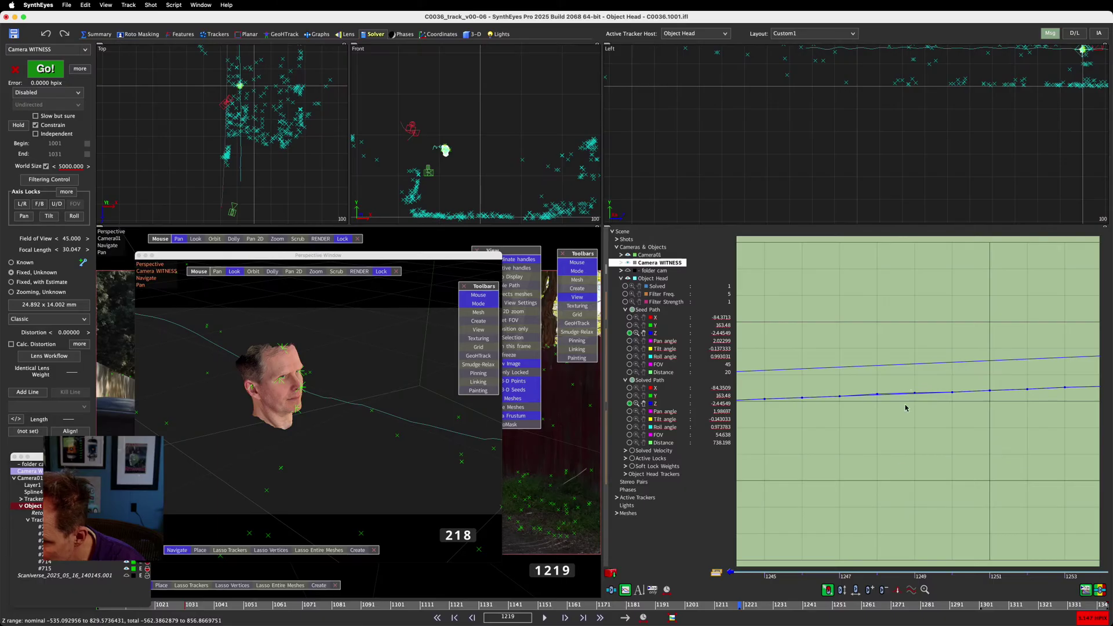
middle_drag(878, 427, 1020, 423)
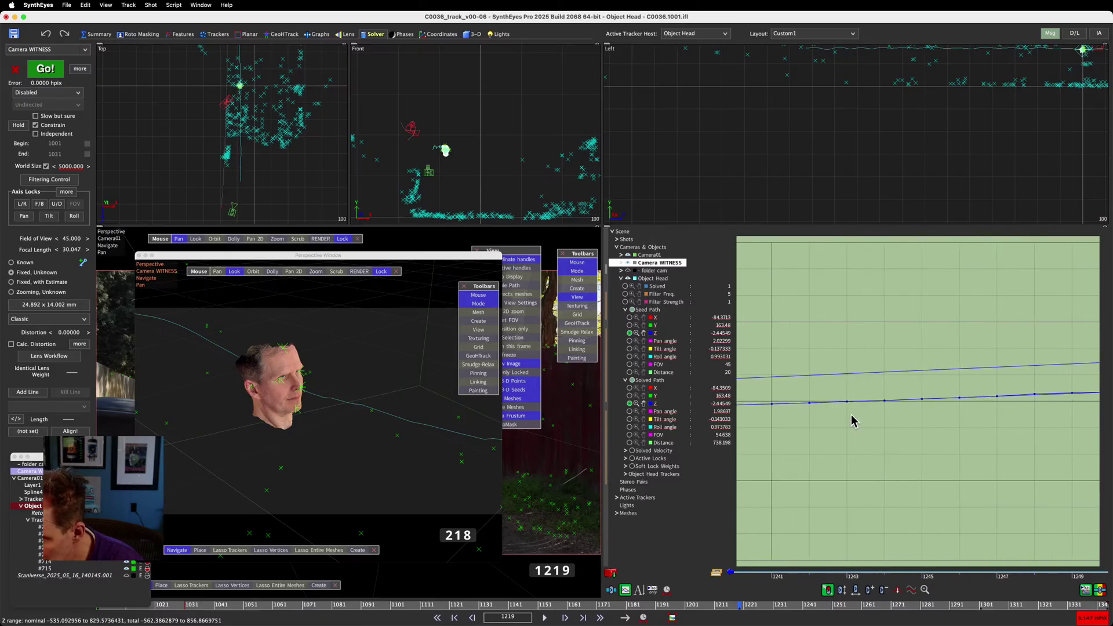
middle_drag(852, 420, 993, 411)
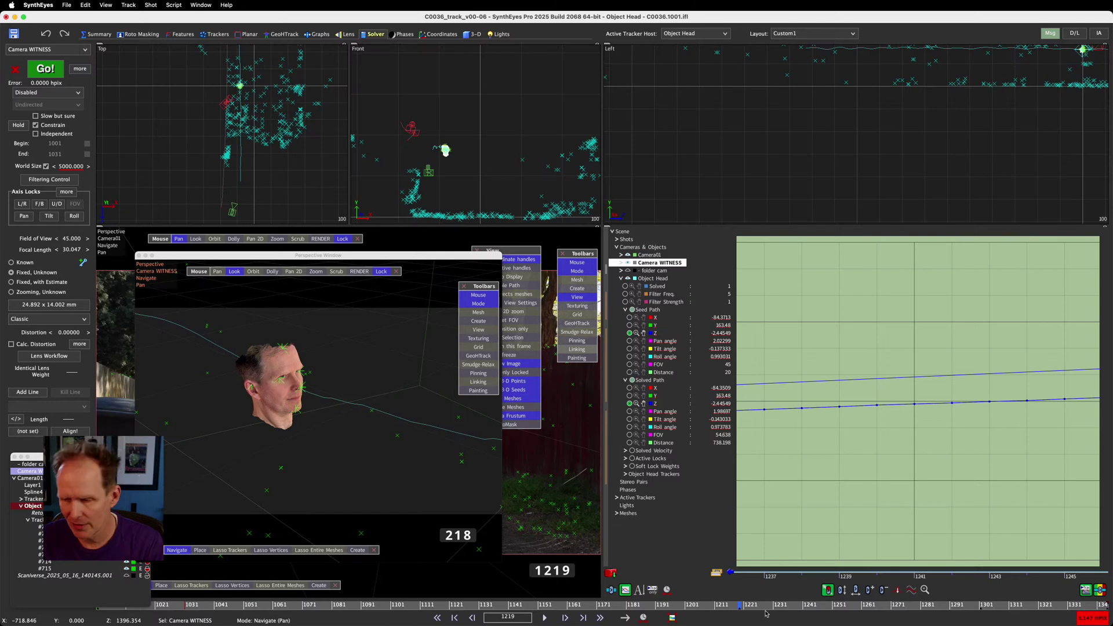
Go to frame 1226, find it on the Z curve, and step back to frame 1225 to compare the head's position
mouse_move(743, 609)
mouse_down()
mouse_move(772, 609)
mouse_move(734, 612)
mouse_move(758, 618)
mouse_up()
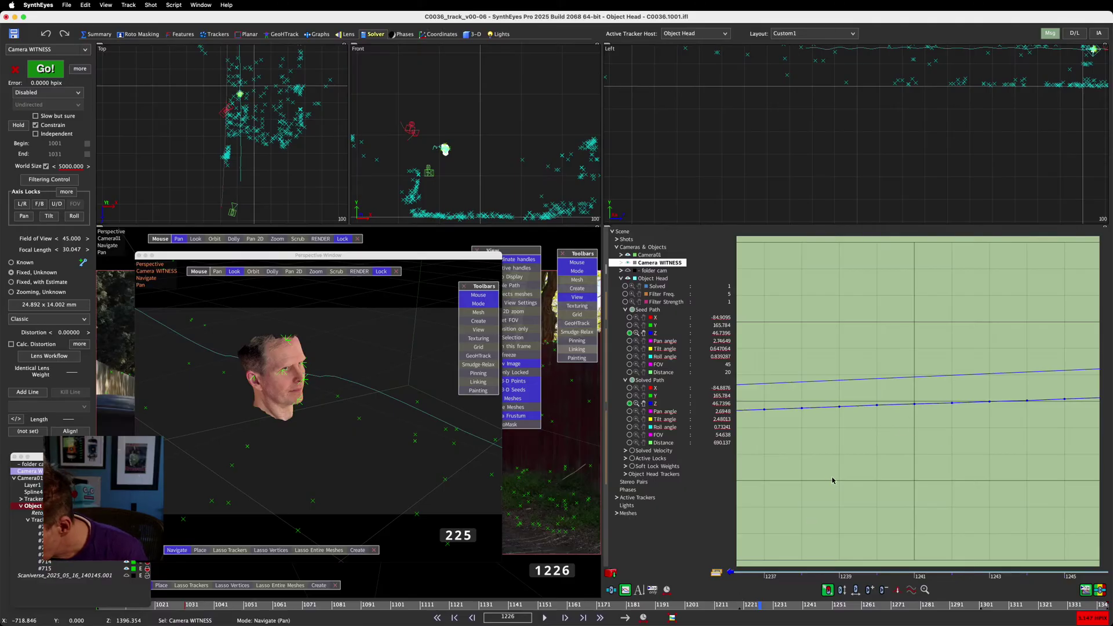
scroll(832, 480, left, 5)
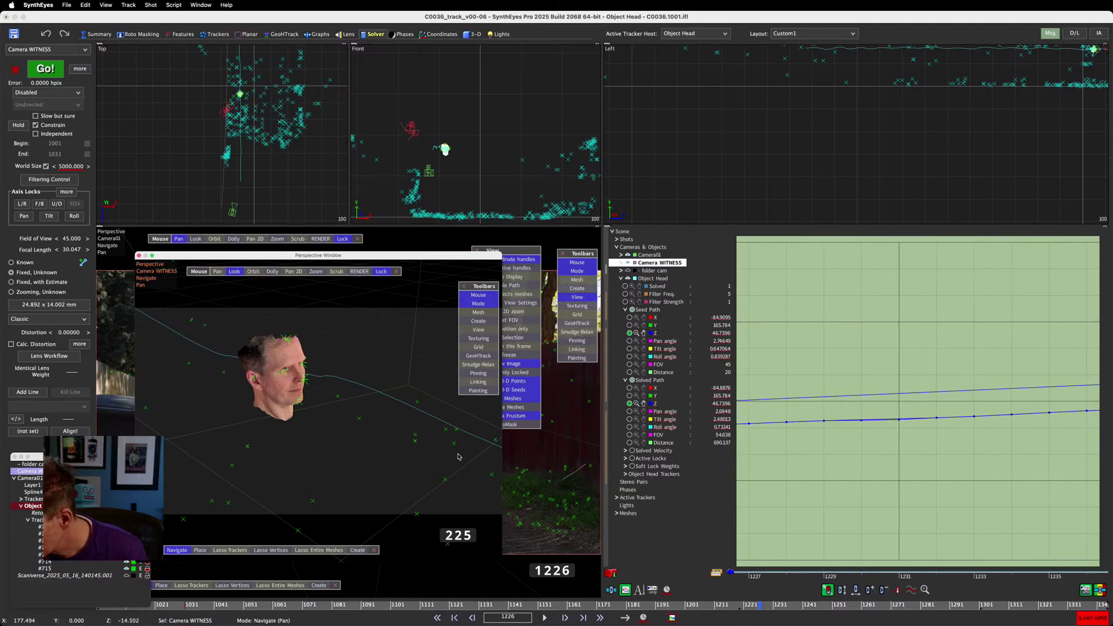
scroll(968, 447, left, 4)
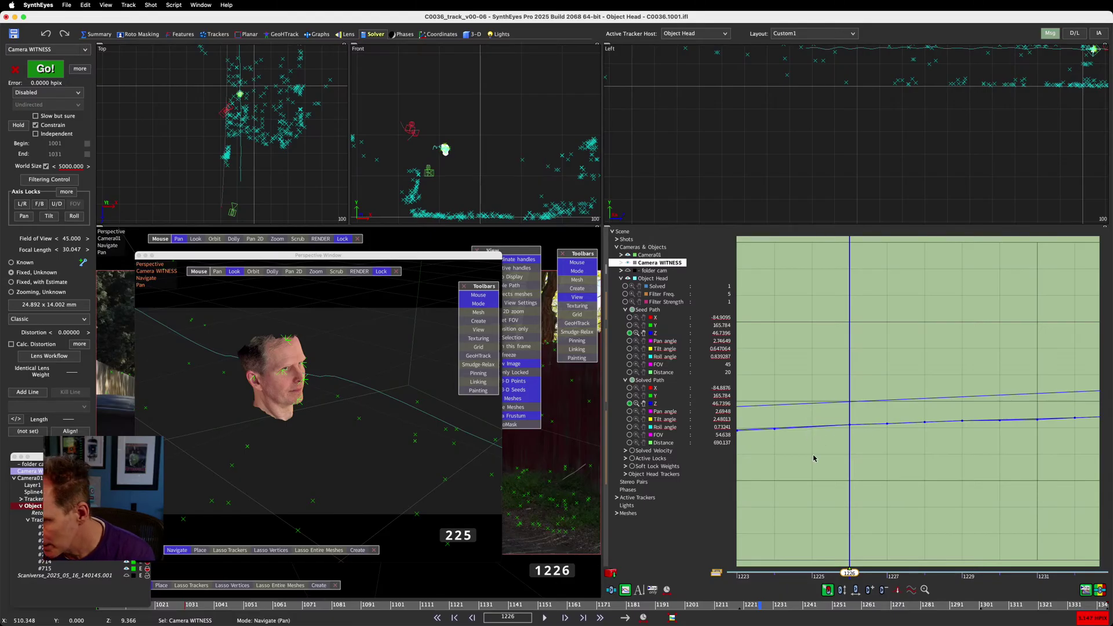
mouse_move(846, 473)
middle_down()
mouse_move(990, 446)
mouse_move(971, 455)
middle_up()
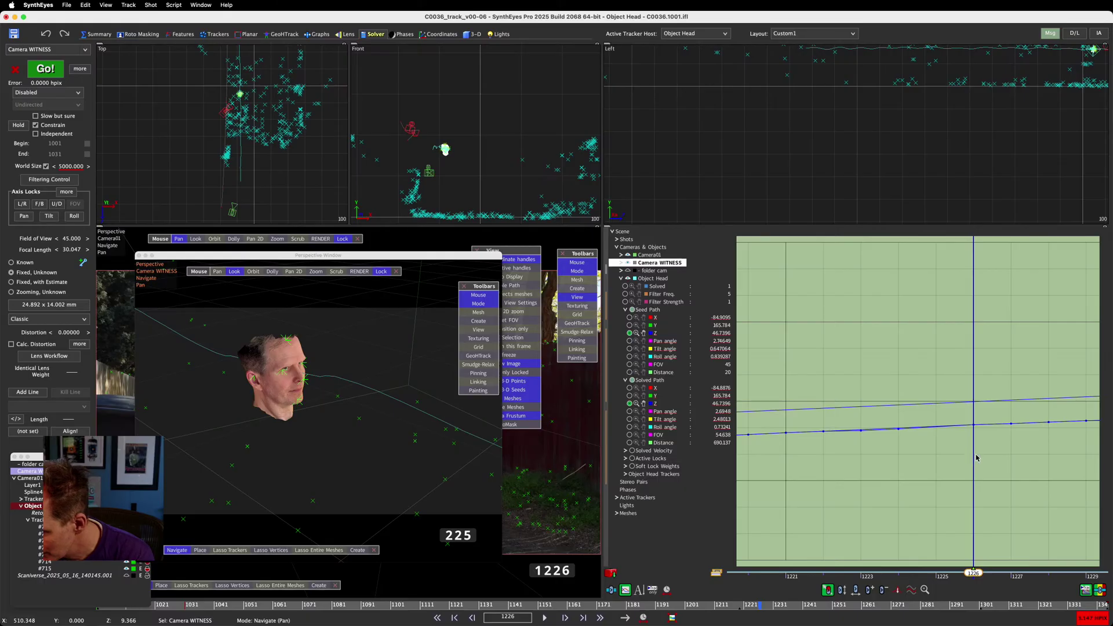
key(Left)
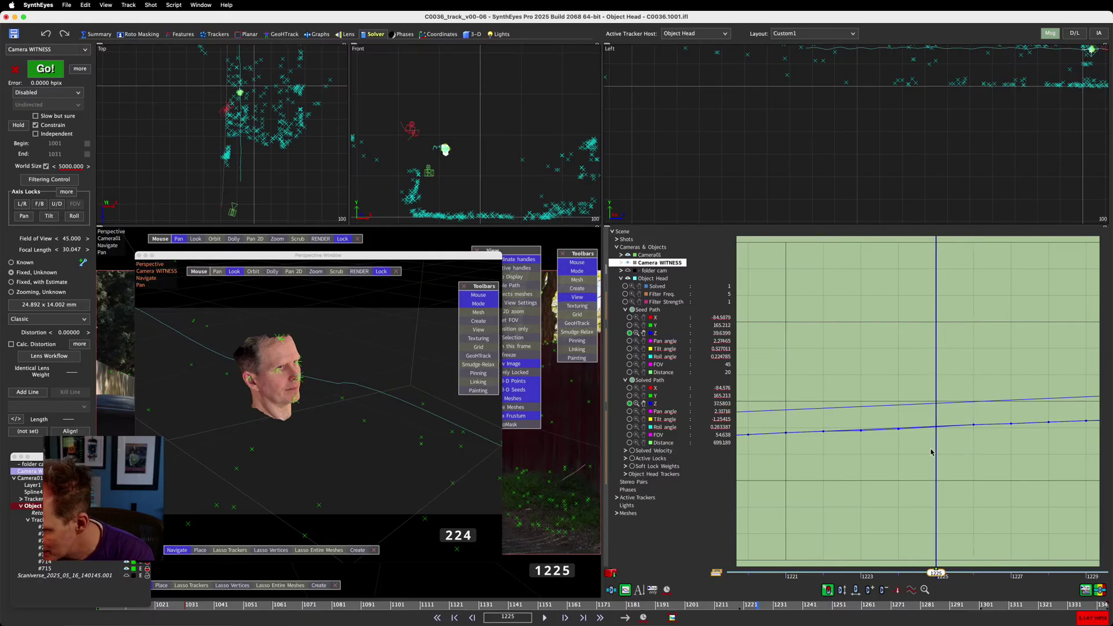
Clean up the irregular Z keys around frames 1223 and 1224 on the Object Head's Solved Path
drag(935, 450, 854, 421)
middle_drag(915, 452, 889, 445)
drag(889, 445, 869, 417)
drag(895, 458, 861, 413)
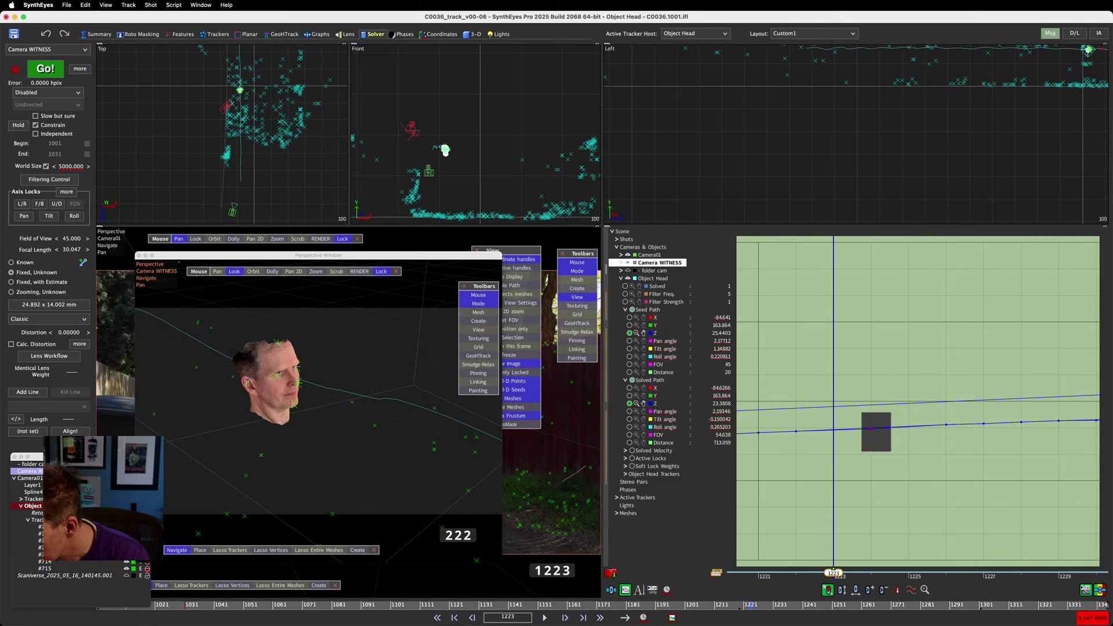
middle_drag(909, 448, 772, 441)
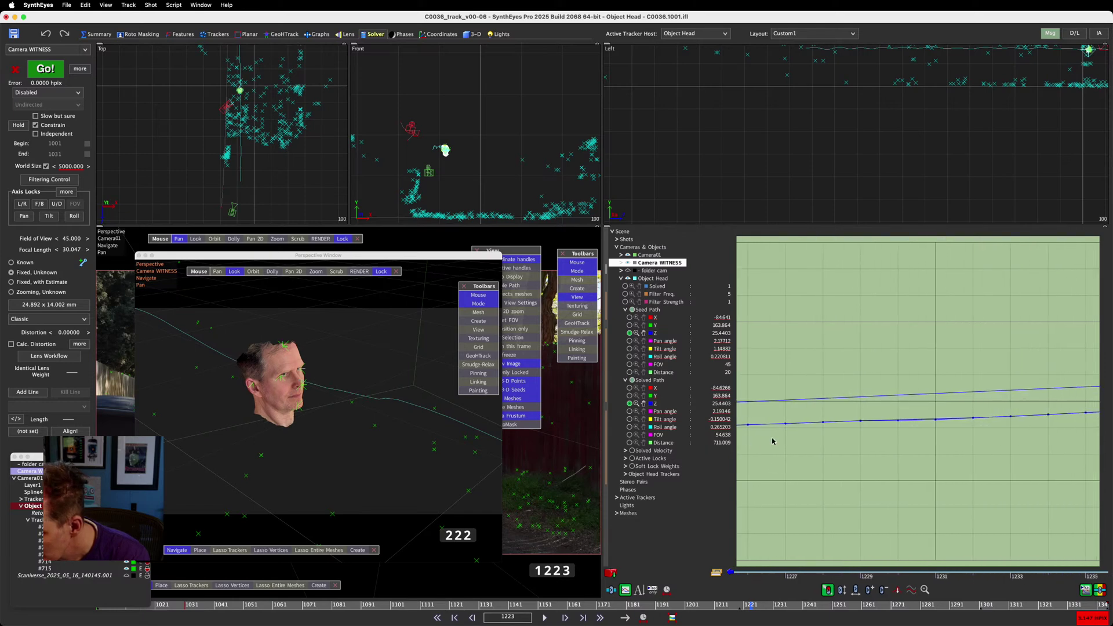
Go to frame 1229 and delete the irregular Solved Path Z key there
drag(902, 429, 891, 413)
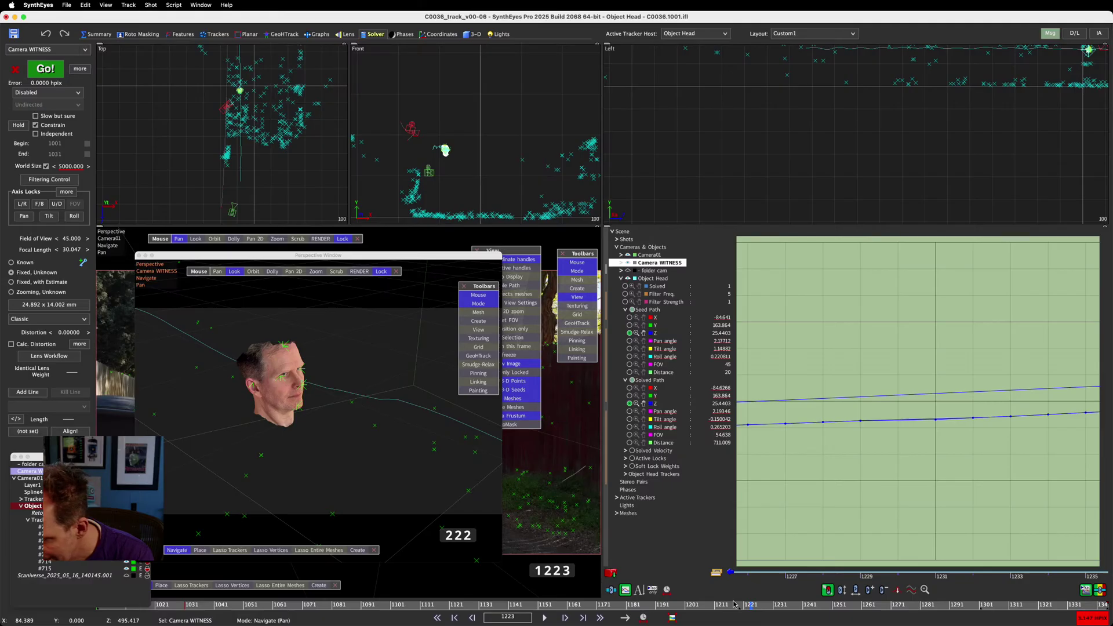
drag(743, 606, 767, 606)
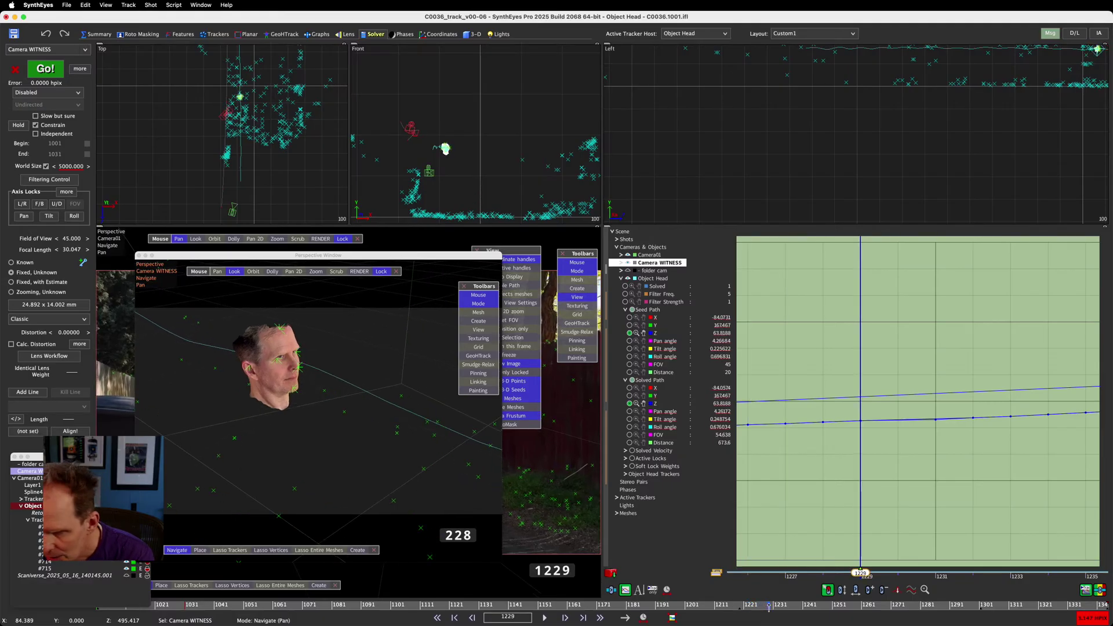
drag(872, 433, 856, 412)
key(Delete)
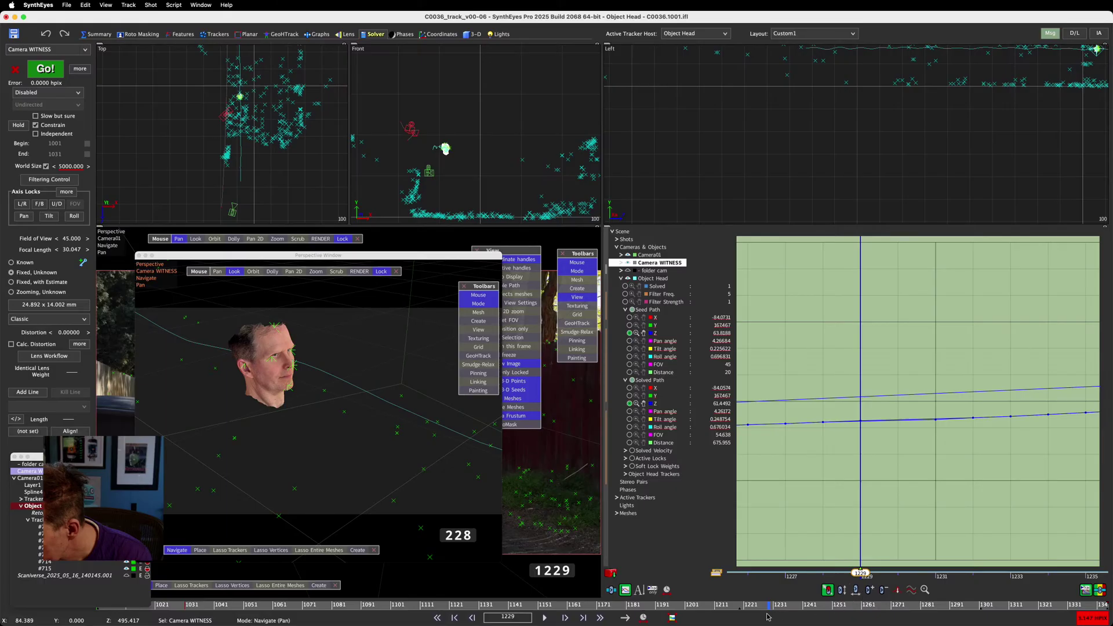
Go to frame 1247 and clean up the irregular Solved Path Z key around it
drag(770, 608, 822, 606)
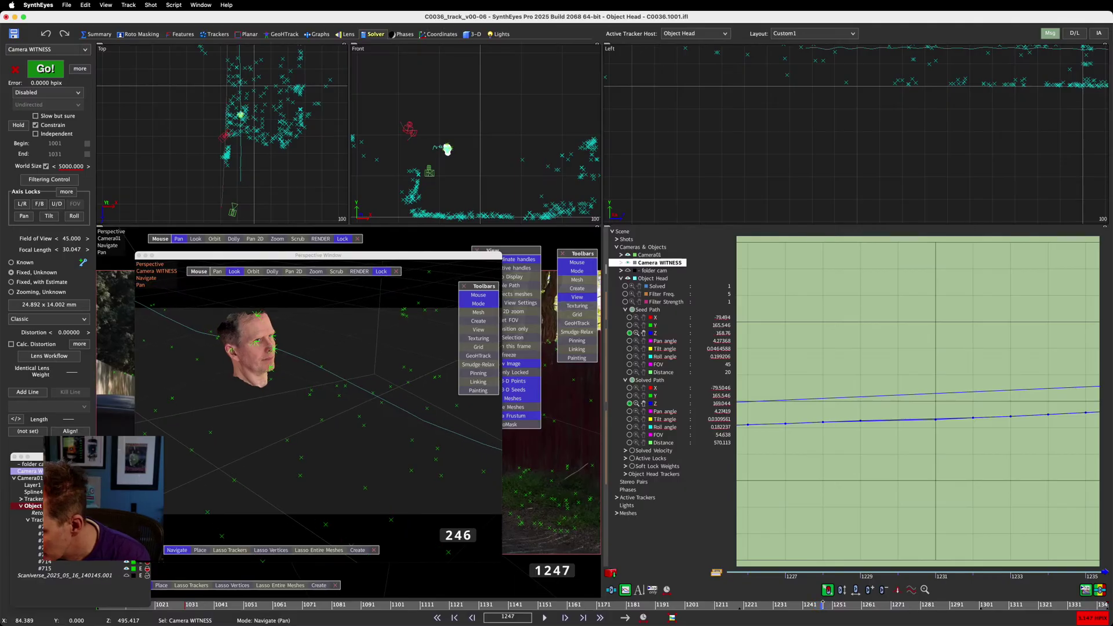
middle_drag(1003, 454, 336, 461)
drag(918, 405, 940, 388)
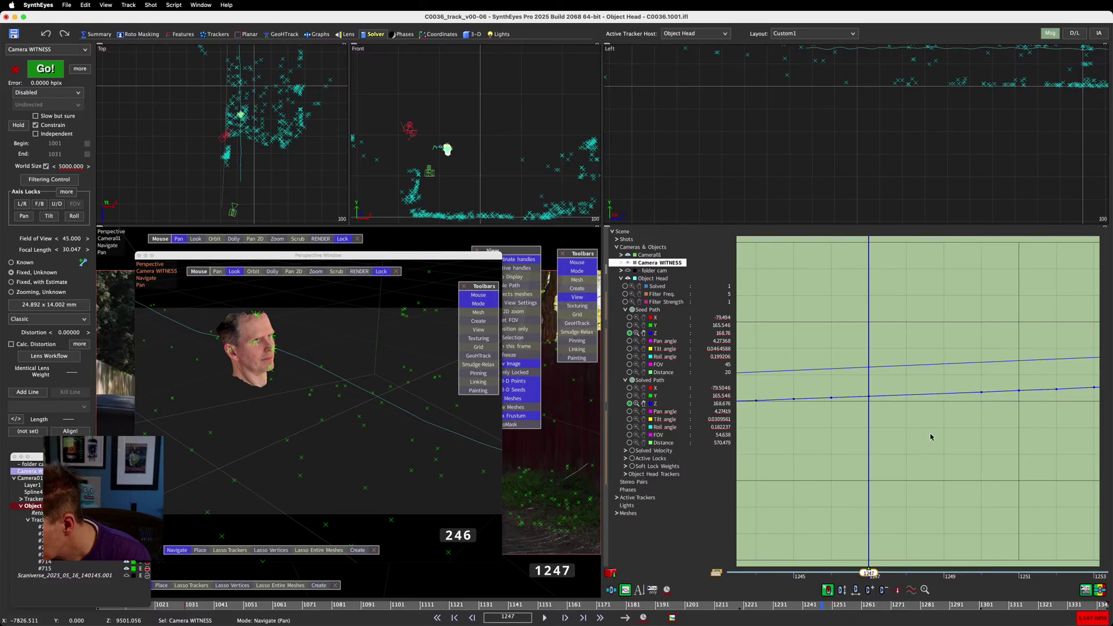
Go to frame 1284 and delete the irregular Z keys around it on the Object Head's Solved Path
drag(826, 606, 936, 606)
middle_drag(982, 446, 49, 452)
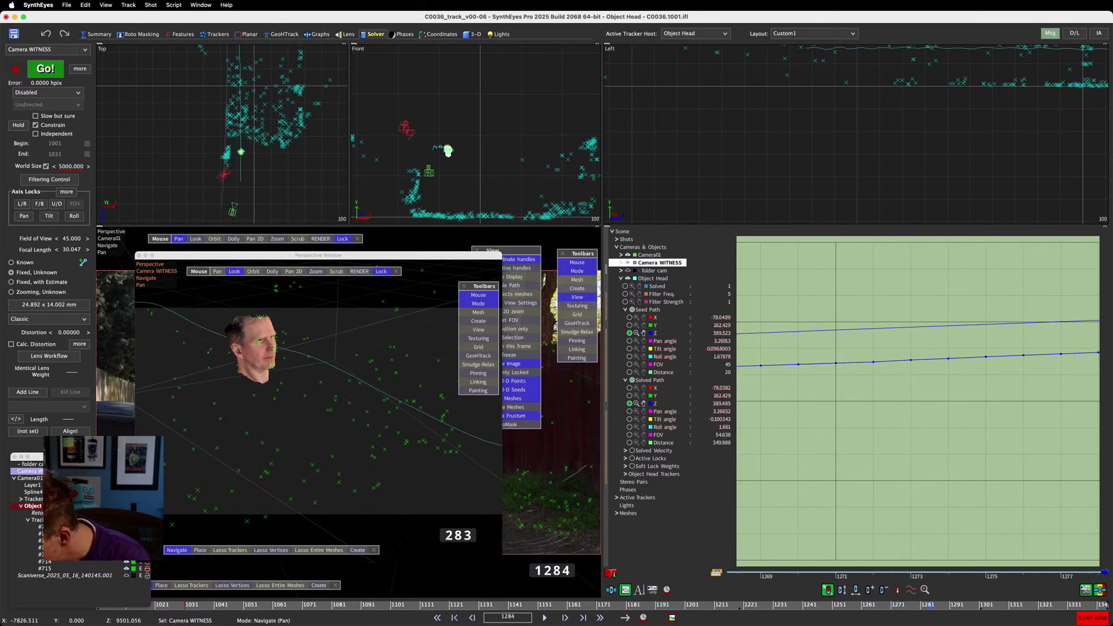
middle_drag(1043, 447, 544, 446)
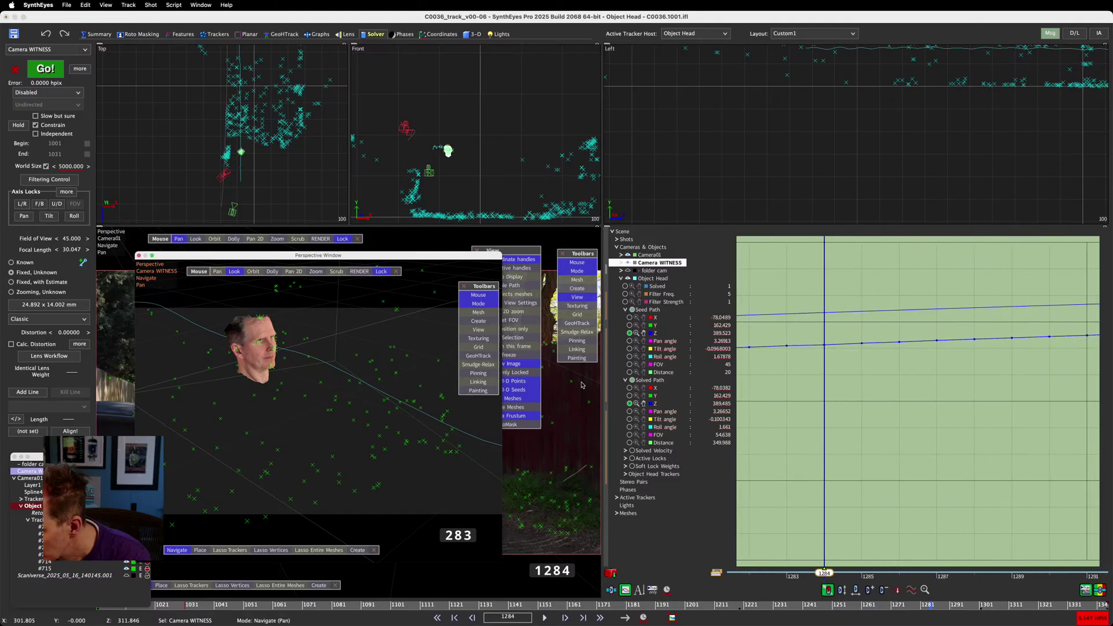
drag(876, 338, 780, 367)
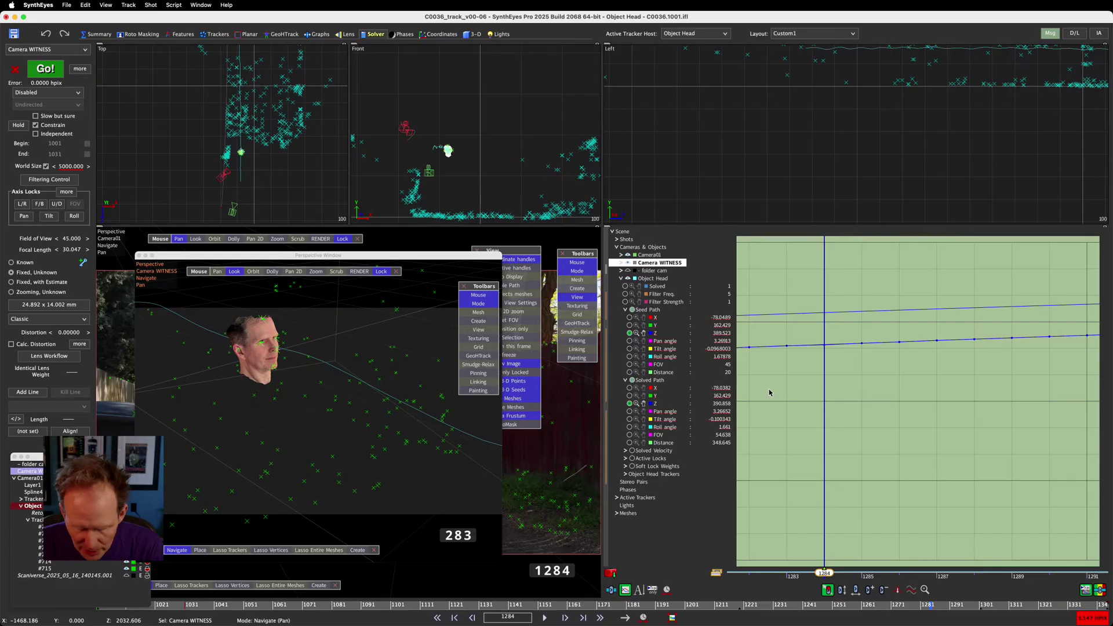
drag(313, 432, 223, 430)
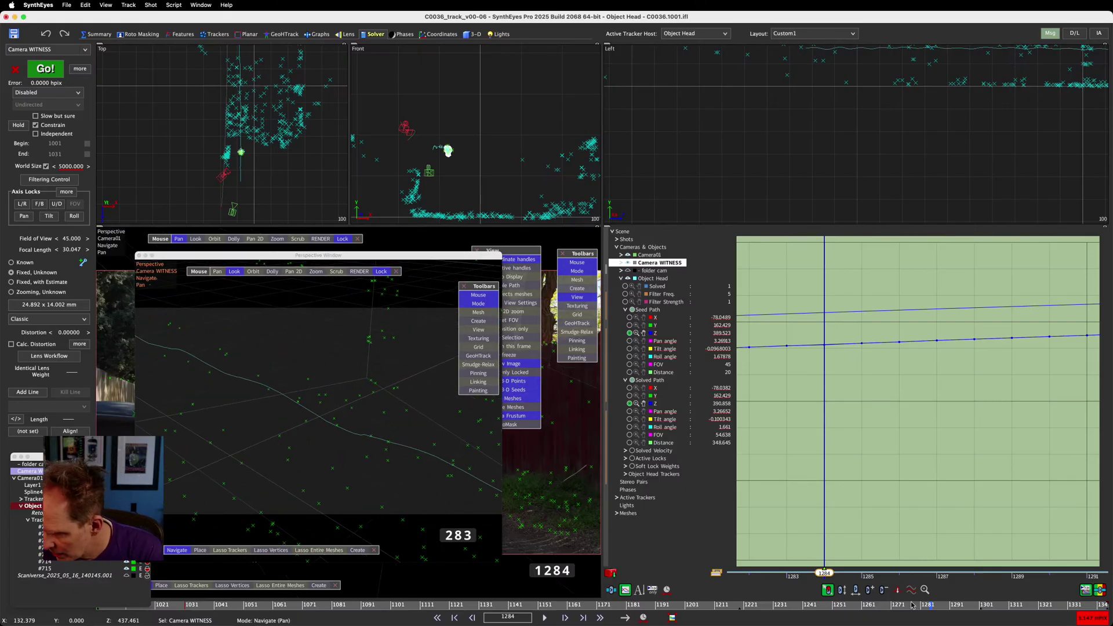
drag(909, 605, 882, 604)
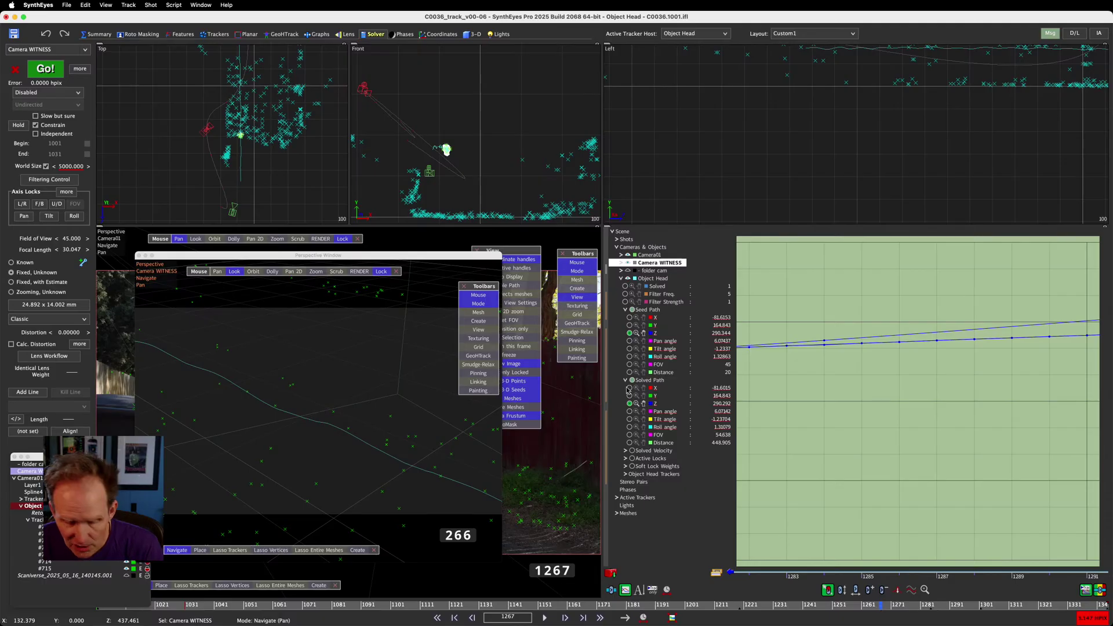
click(46, 34)
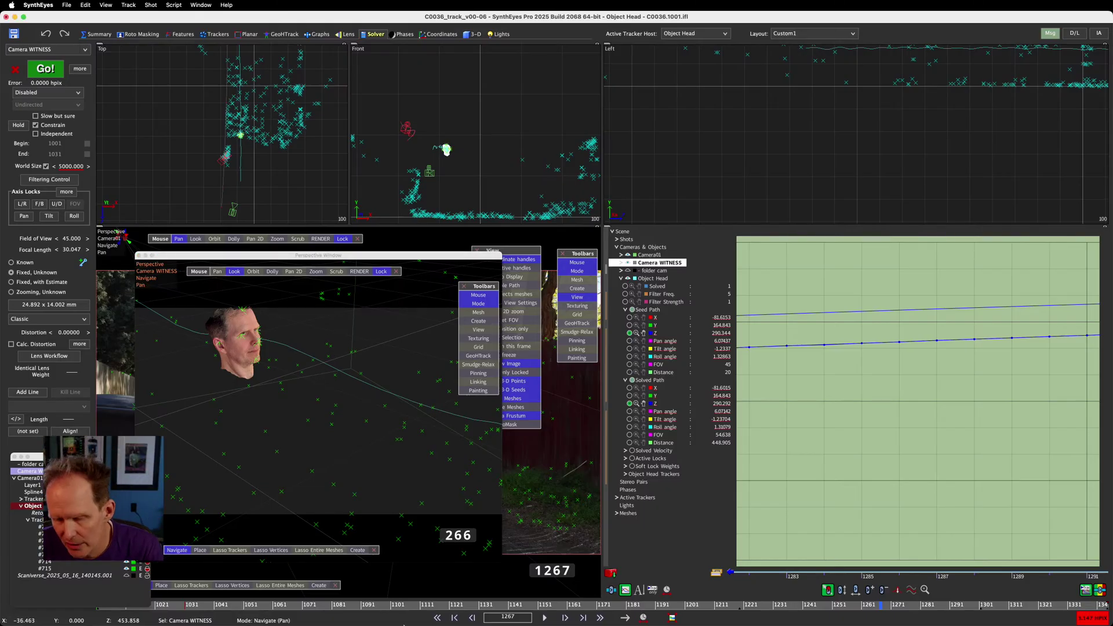
Go to frame 1224 and try re-solving the scene twice, discarding each solve
drag(877, 612, 753, 625)
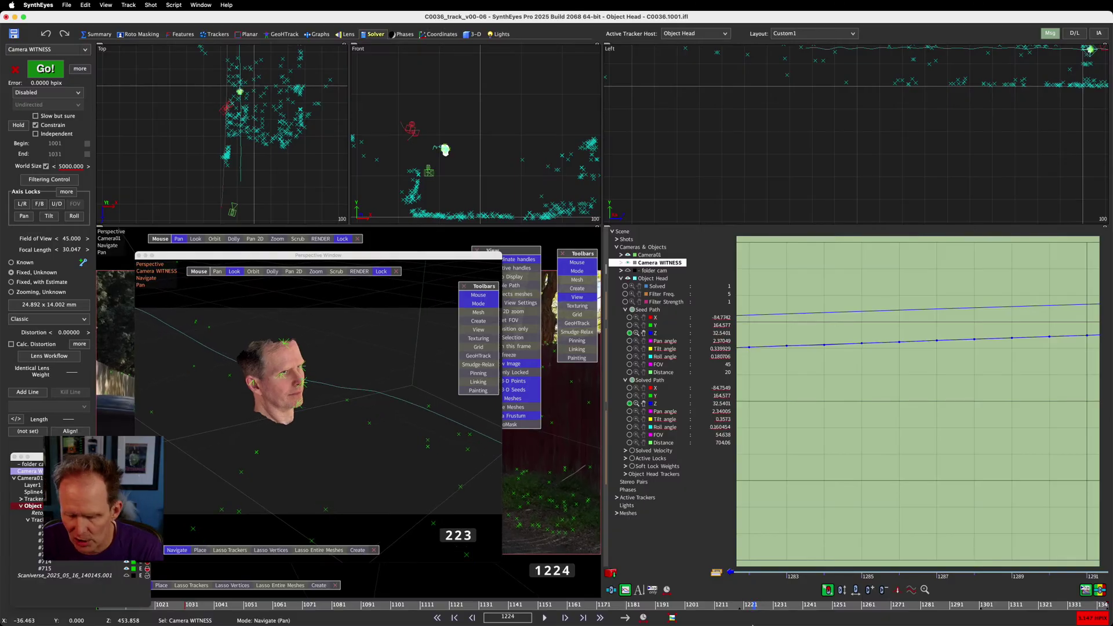
key(super+g)
click(663, 500)
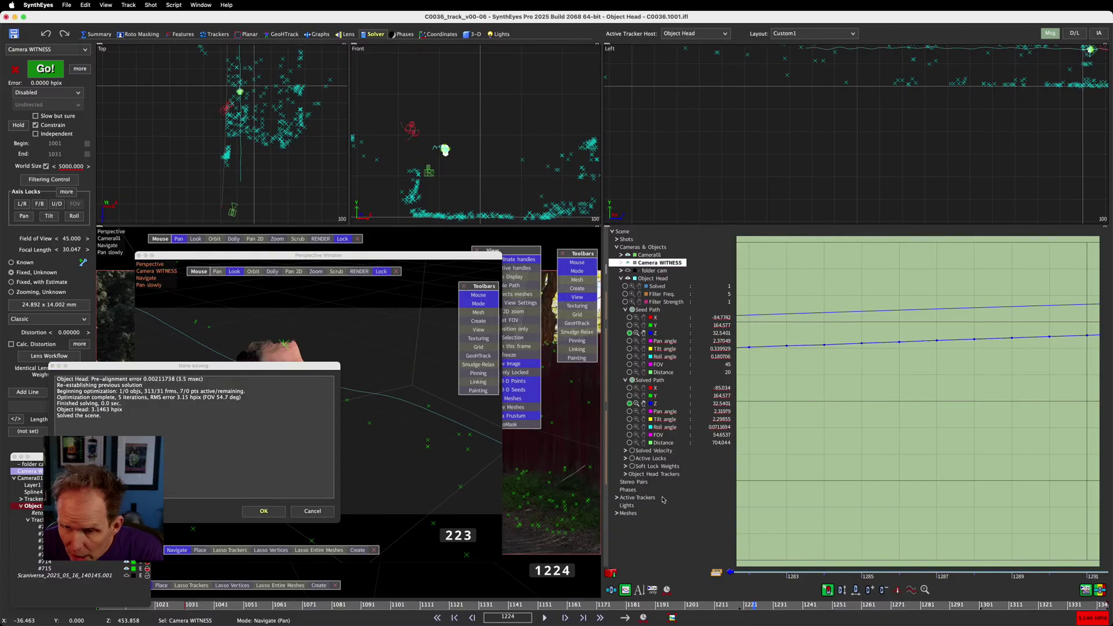
click(312, 511)
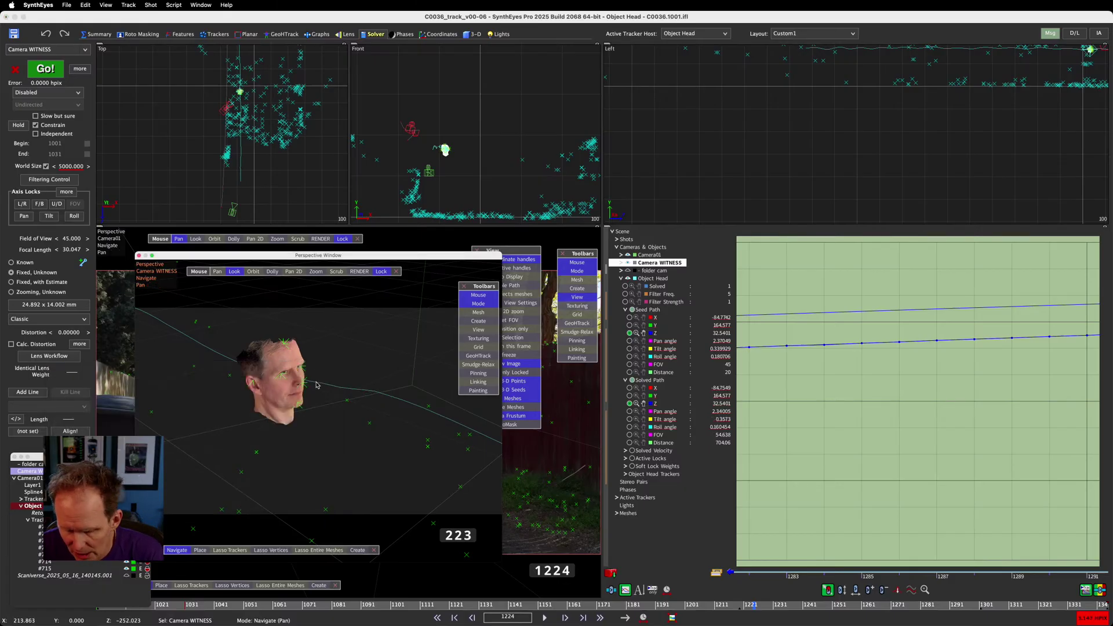
key(super+g)
drag(322, 366, 343, 121)
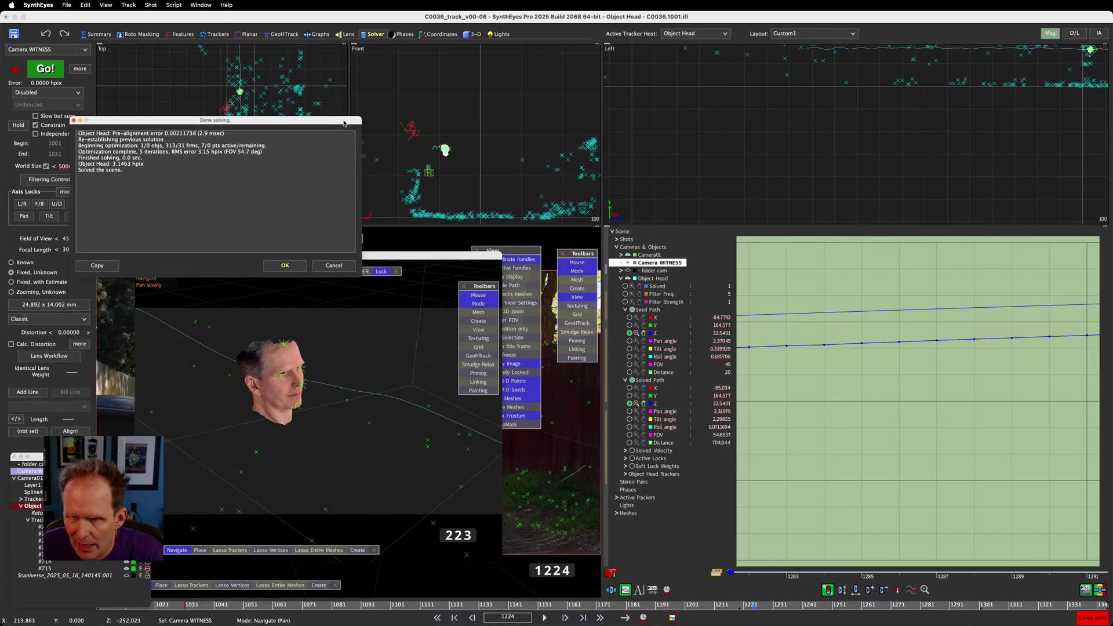
click(333, 263)
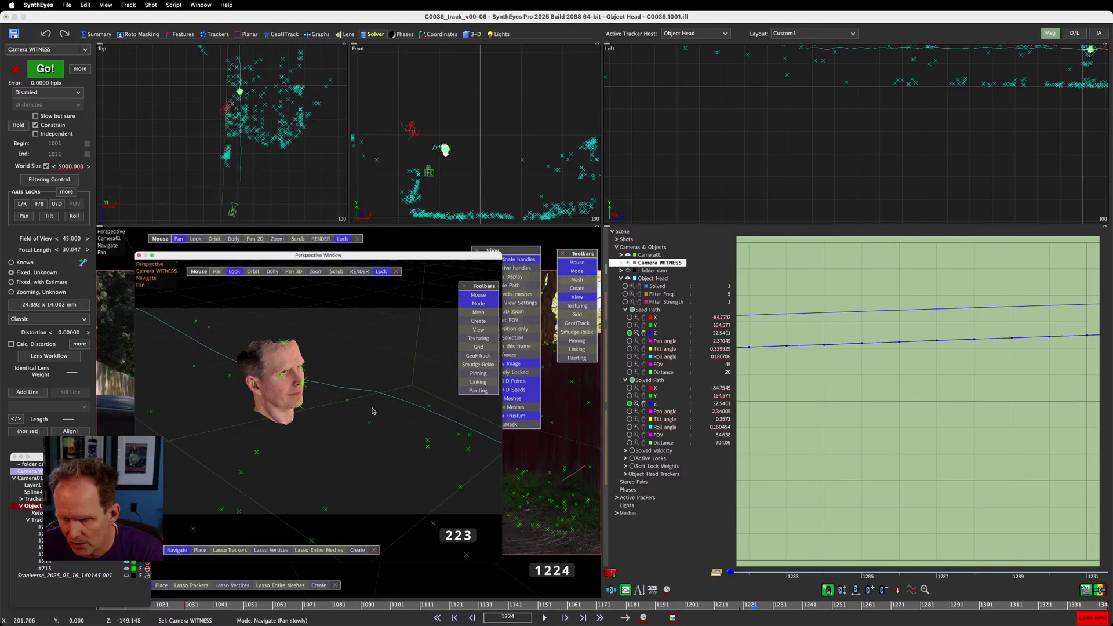
Re-solve the scene and accept the solution
key(super+F9)
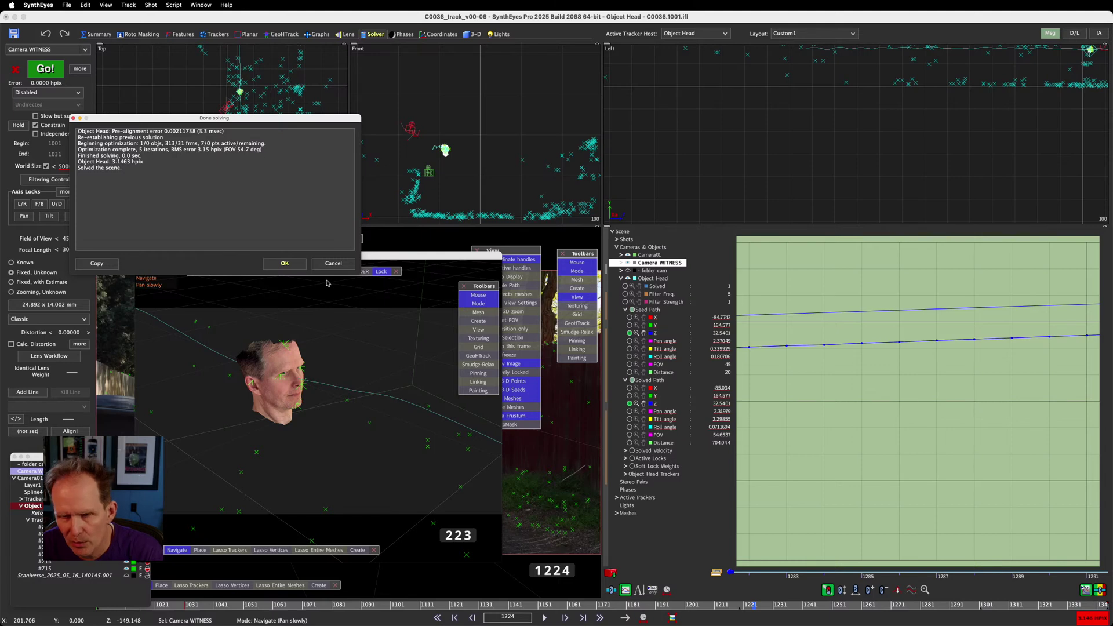
click(285, 263)
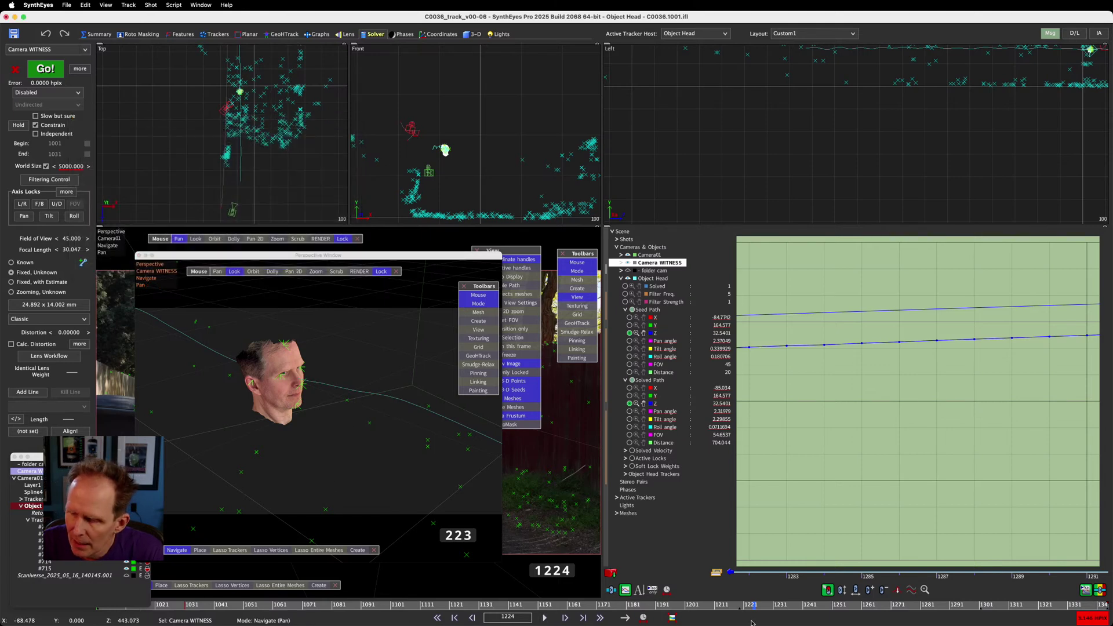
Go to frame 1260 and try deleting the Solved Path Z keys from frames 1259 to 1262
drag(756, 606, 860, 620)
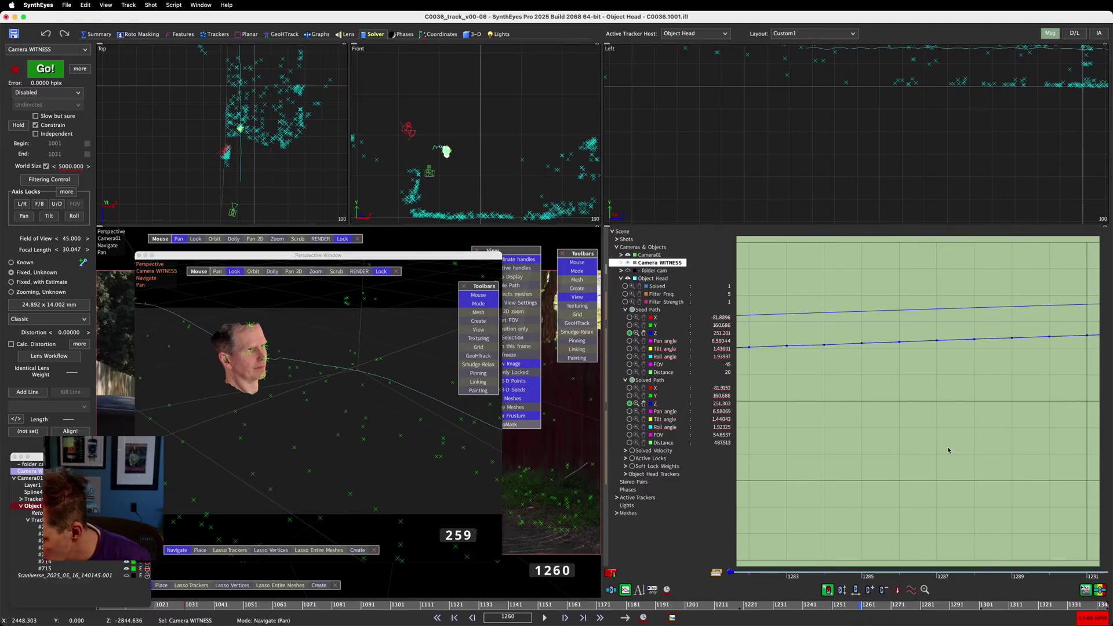
scroll(916, 435, left, 5)
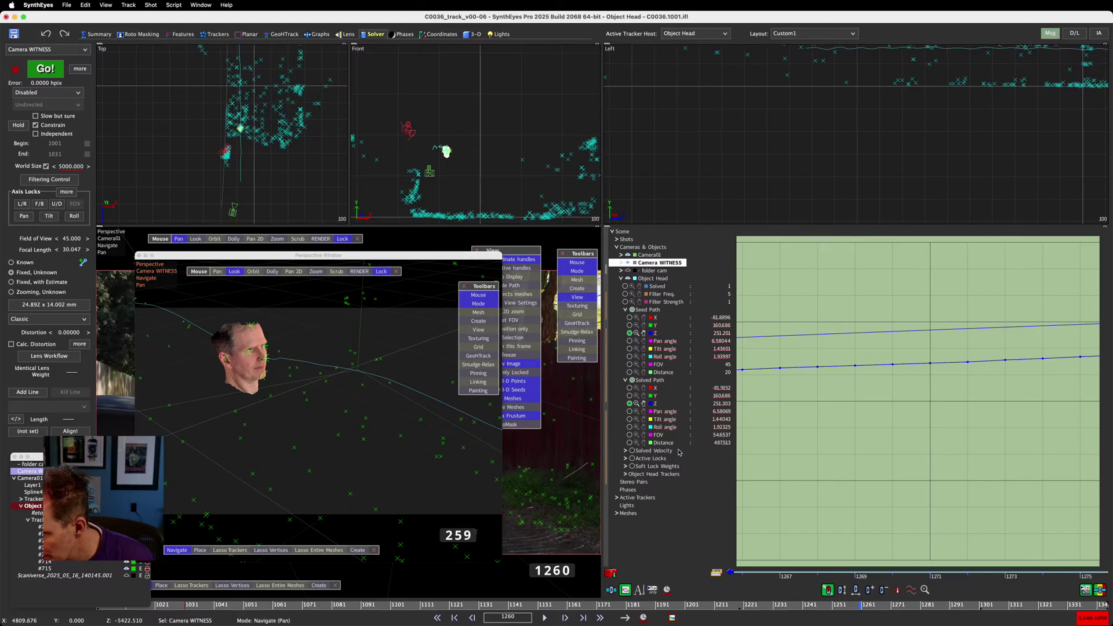
scroll(858, 456, left, 3)
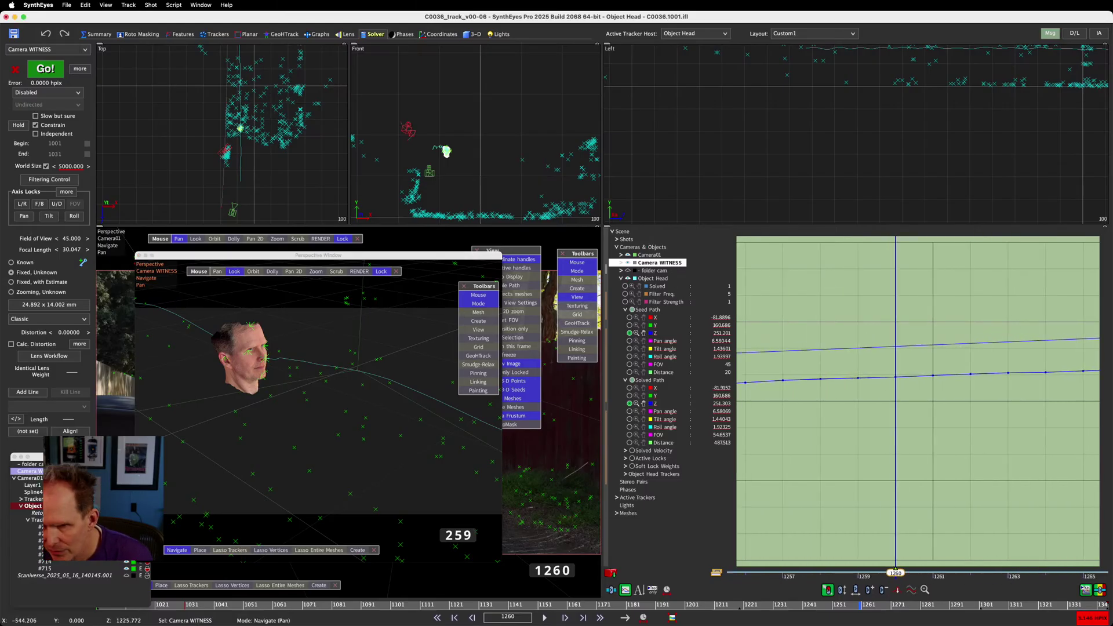
drag(832, 287, 972, 417)
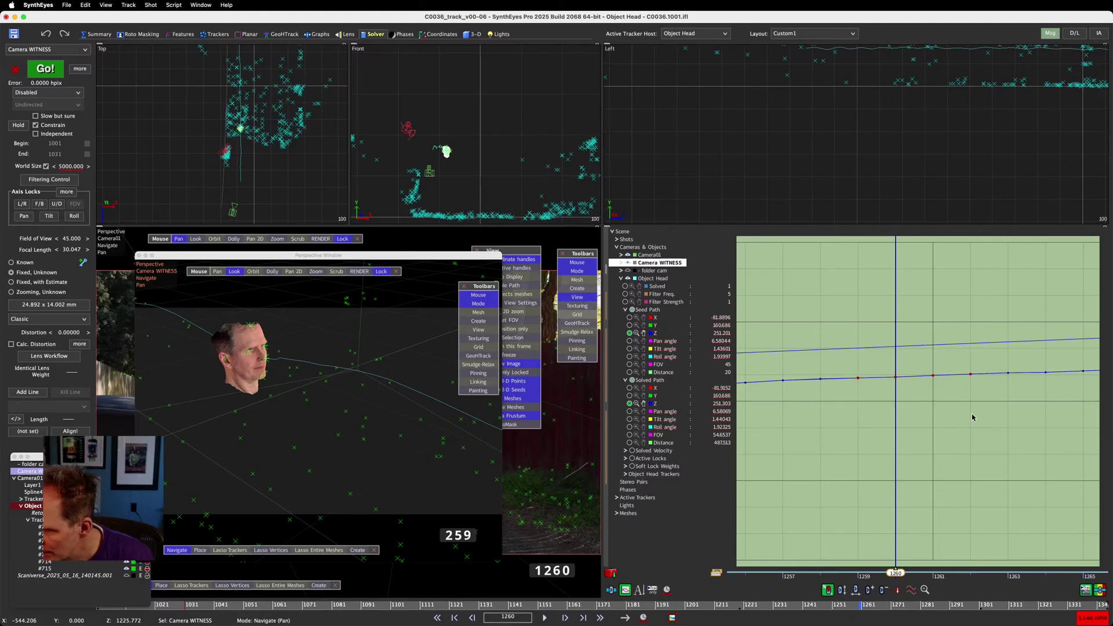
key(Delete)
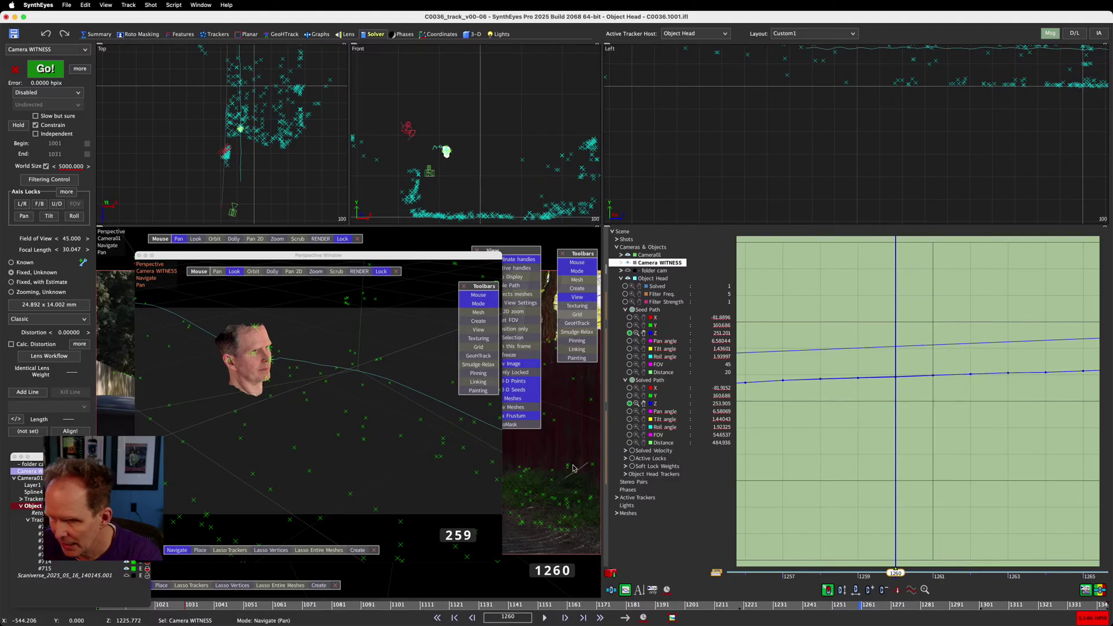
Run the solver again with the playhead at frame 1260 and keep the result
click(383, 453)
key(shift+g)
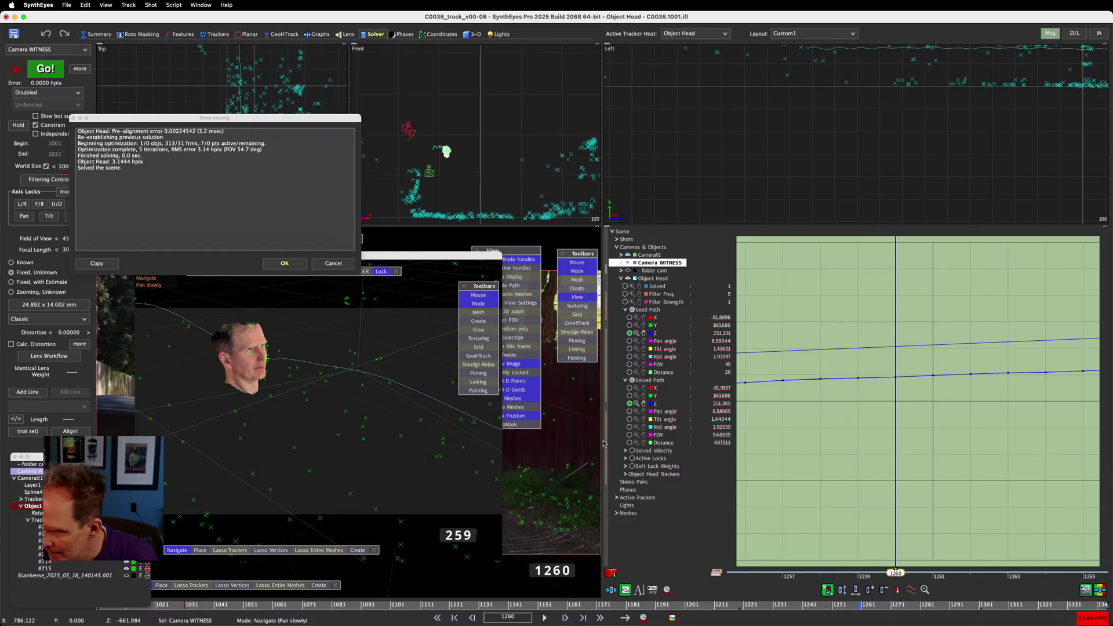
click(284, 263)
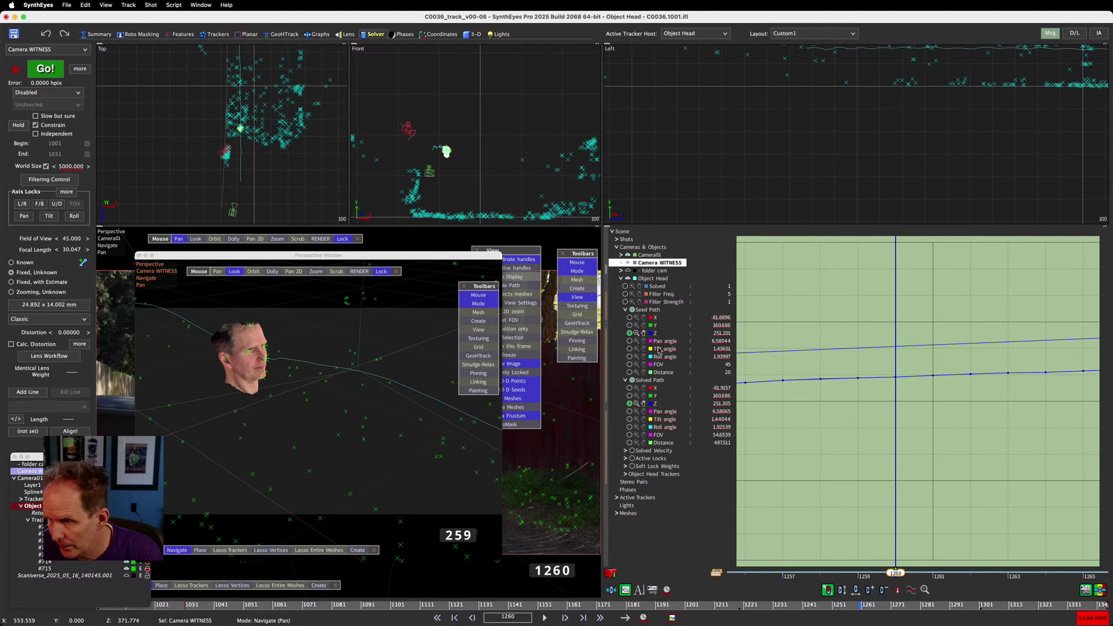
Show the Y curves instead of the Z curves for the Object Head's Seed Path and Solved Path
click(630, 325)
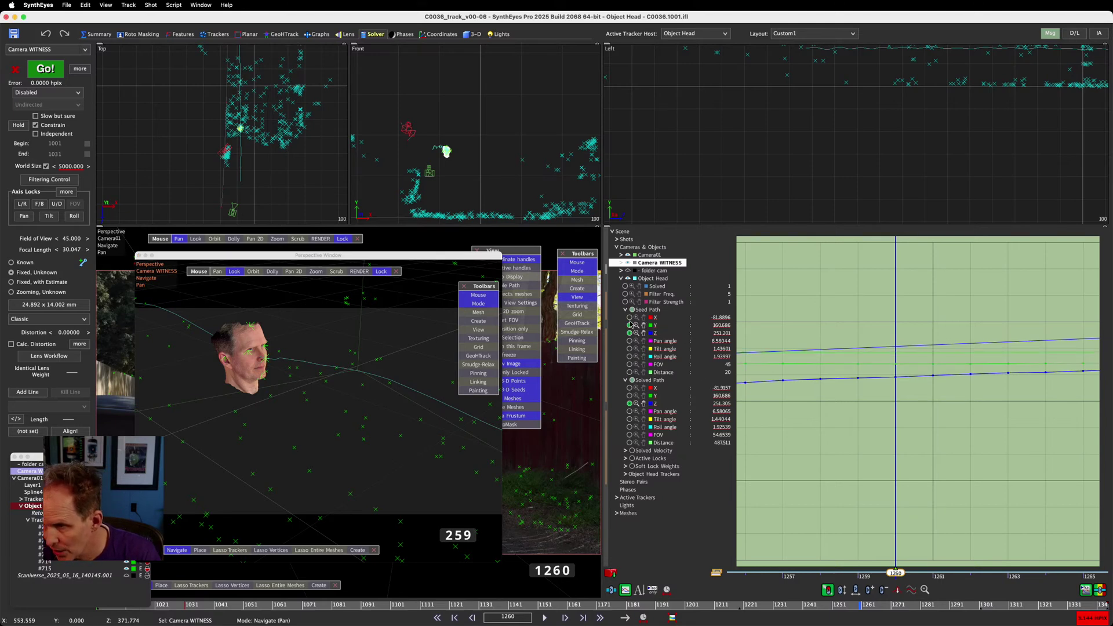
click(629, 333)
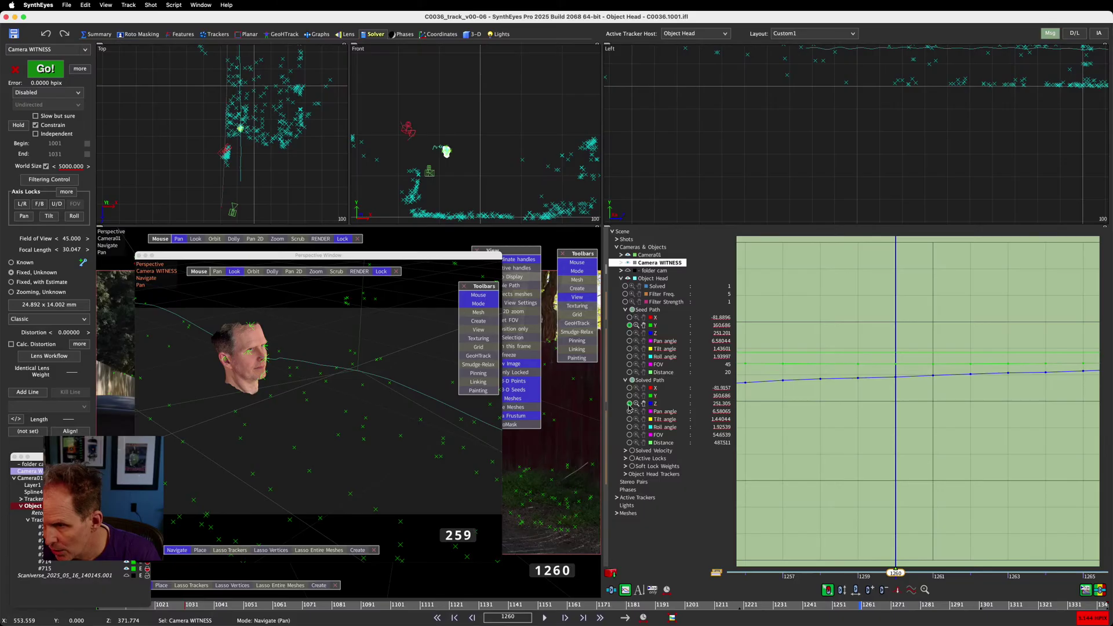
click(629, 404)
click(630, 395)
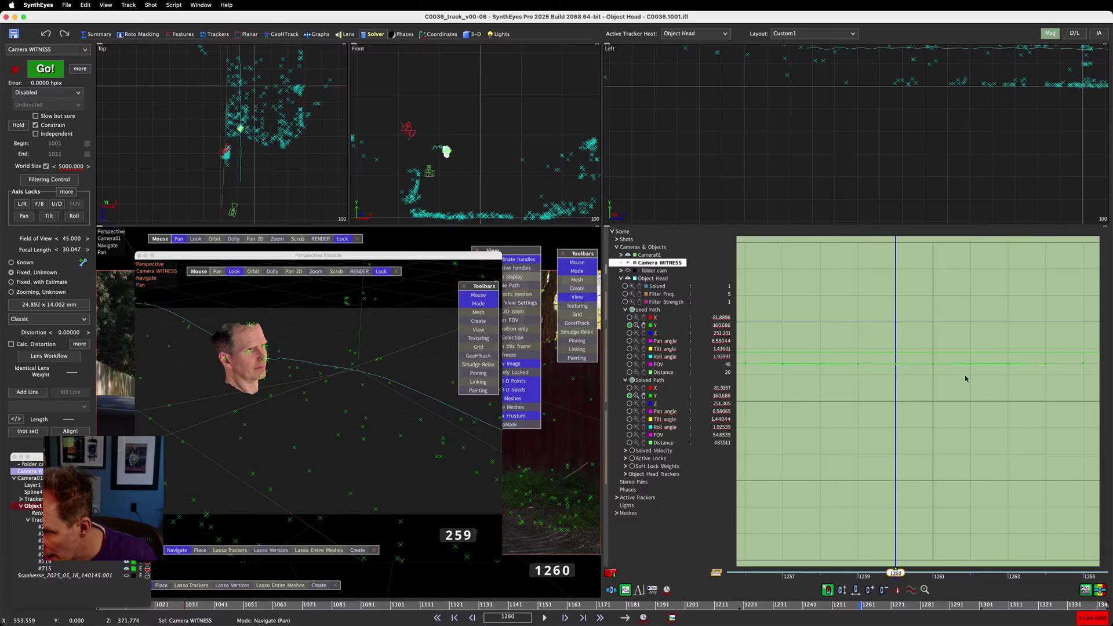
middle_drag(965, 378, 912, 387)
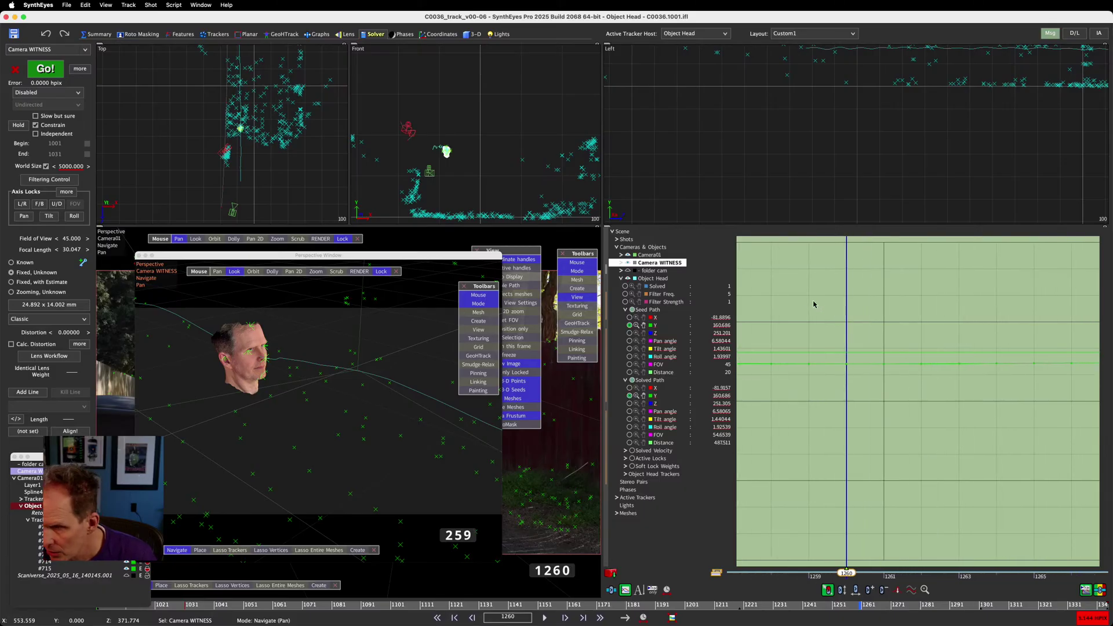
Select the Solved Path Y keys from frames 1259 to 1263 and enlarge the Y channel's scale to examine the dip around them
drag(796, 305, 981, 405)
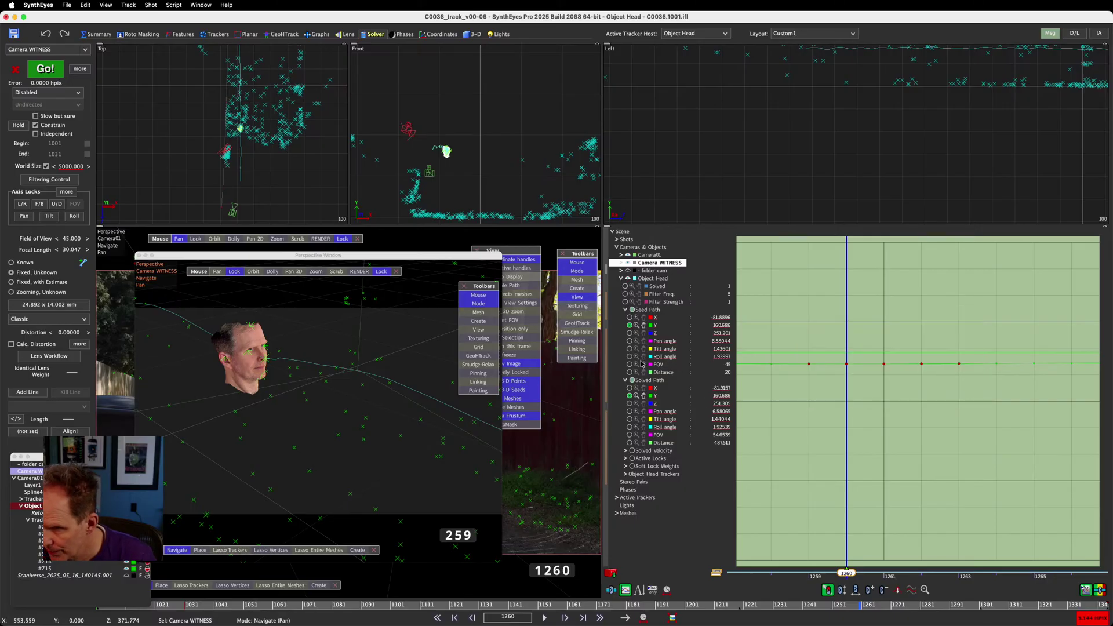
click(636, 325)
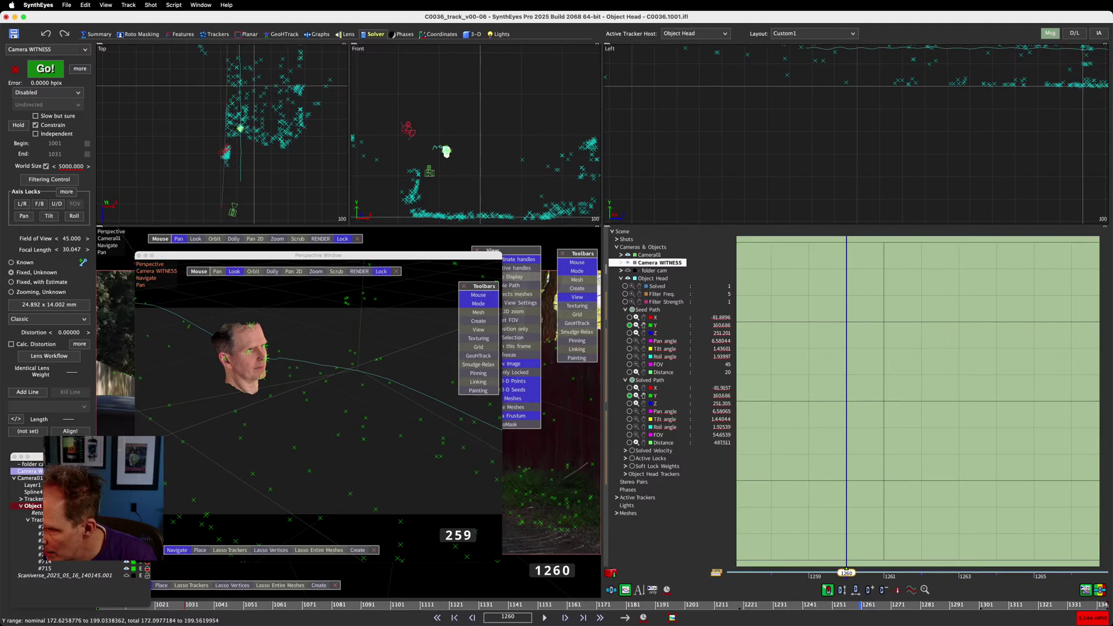
drag(643, 326, 643, 325)
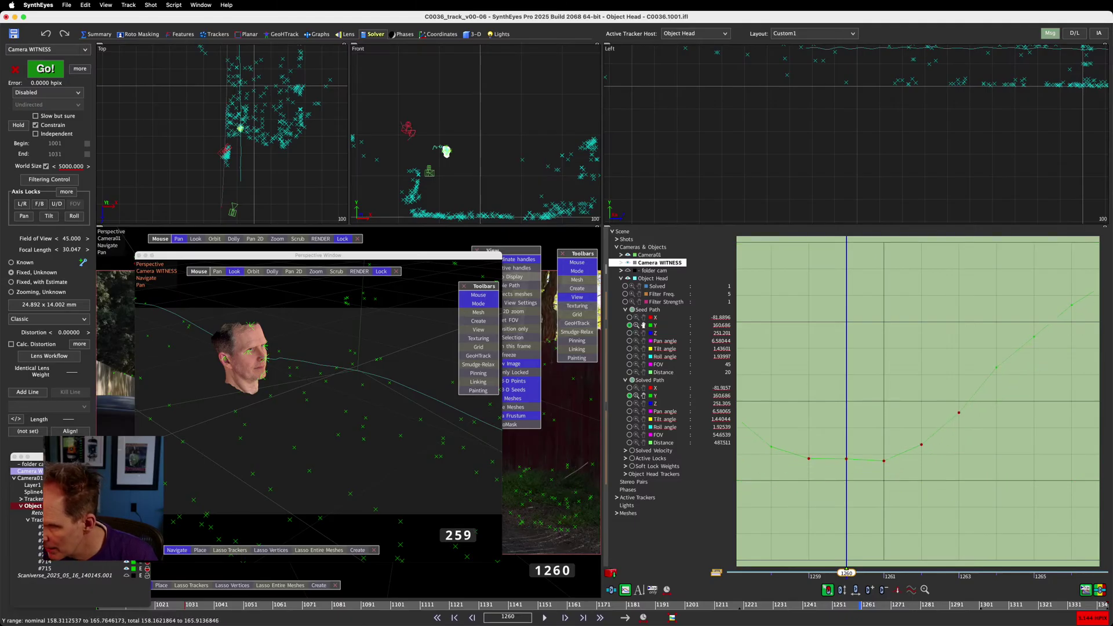
scroll(913, 406, up, 4)
scroll(913, 406, down, 10)
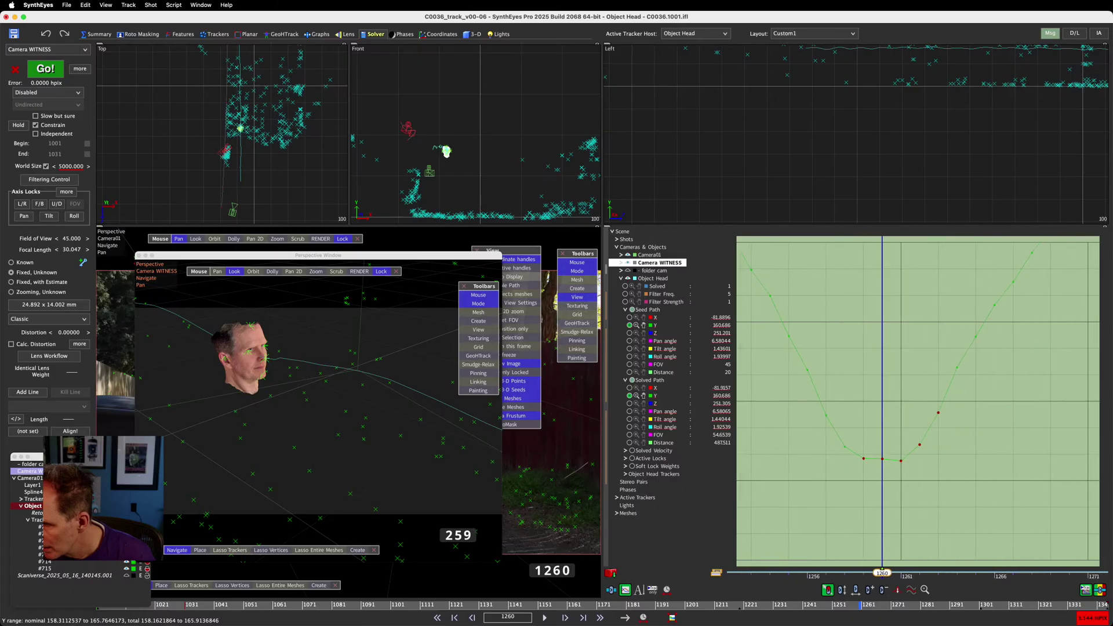
middle_drag(986, 405, 910, 406)
scroll(927, 405, down, 5)
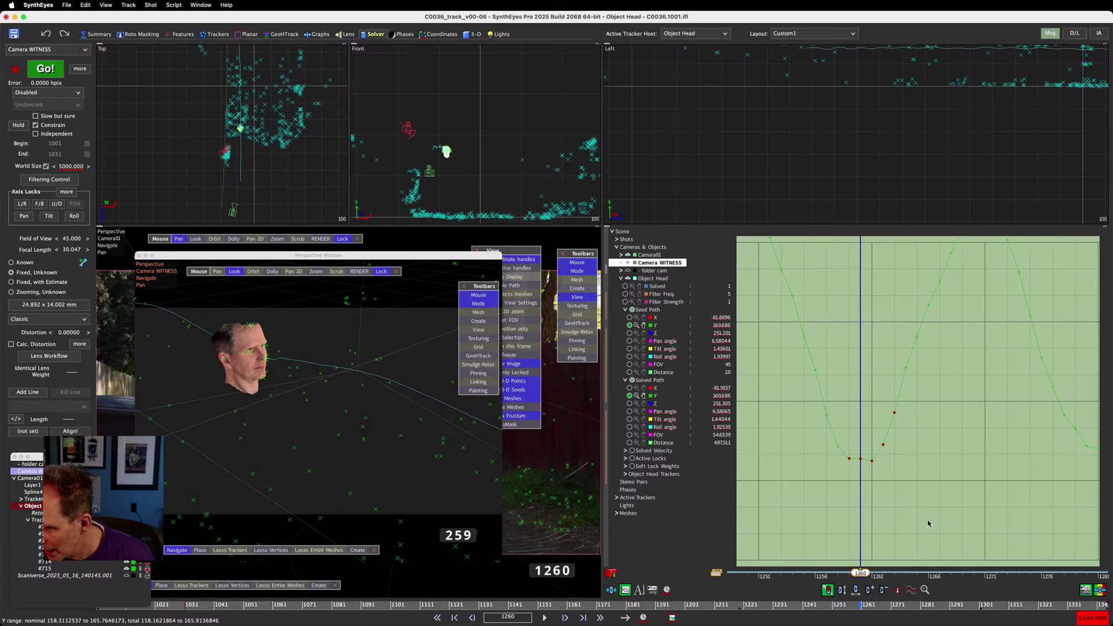
Try deleting the Solved Path Y keys at frames 1260 and 1261, and undo the deletion
drag(879, 472, 857, 453)
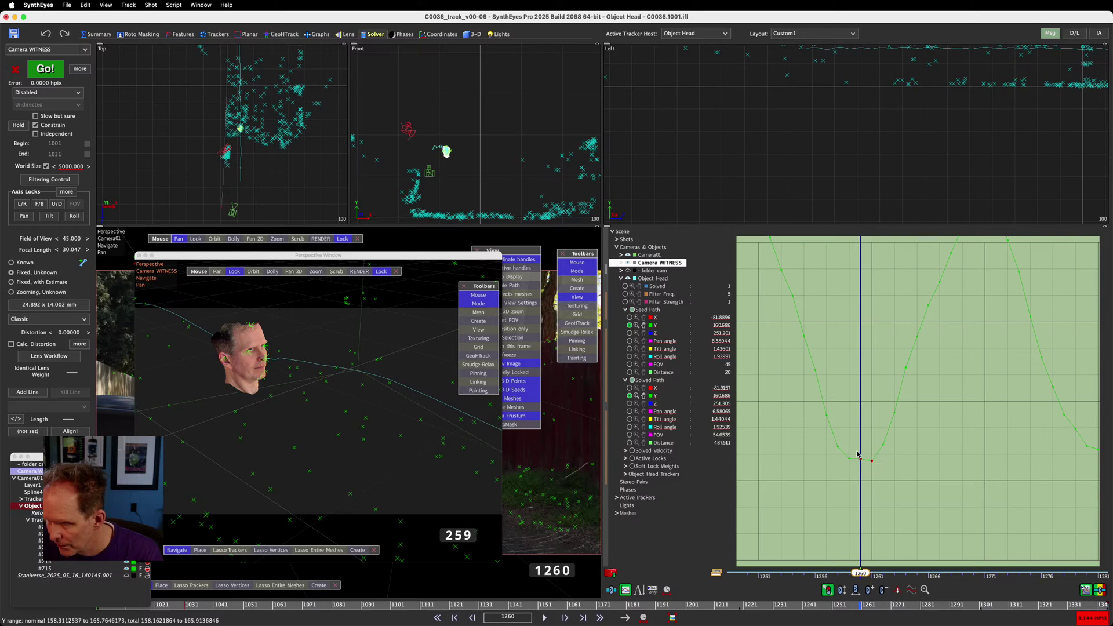
key(Delete)
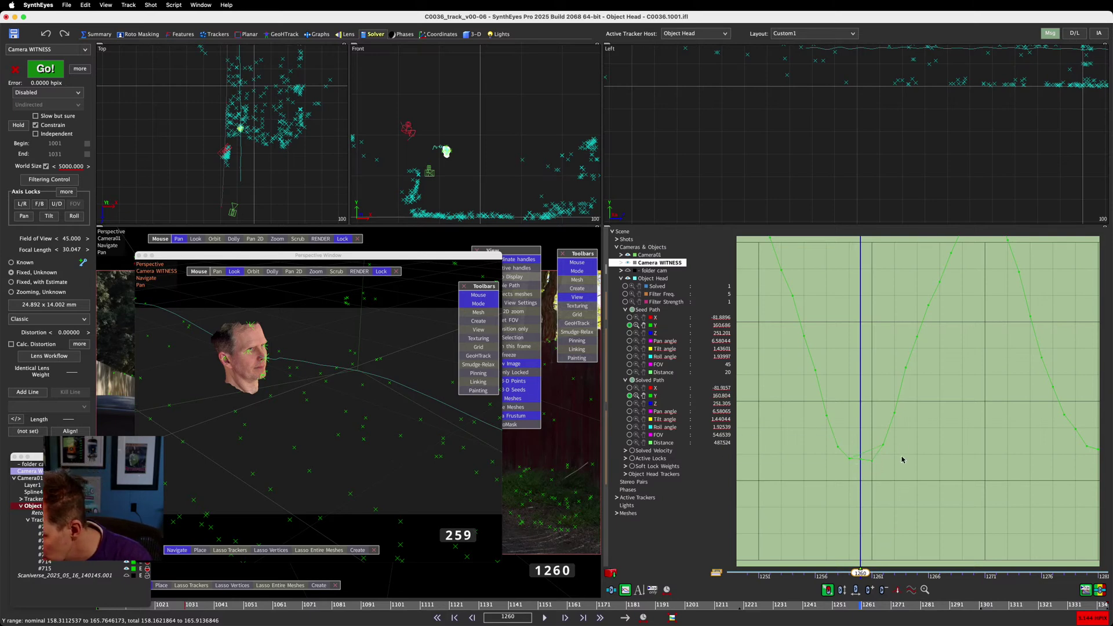
key(super+z)
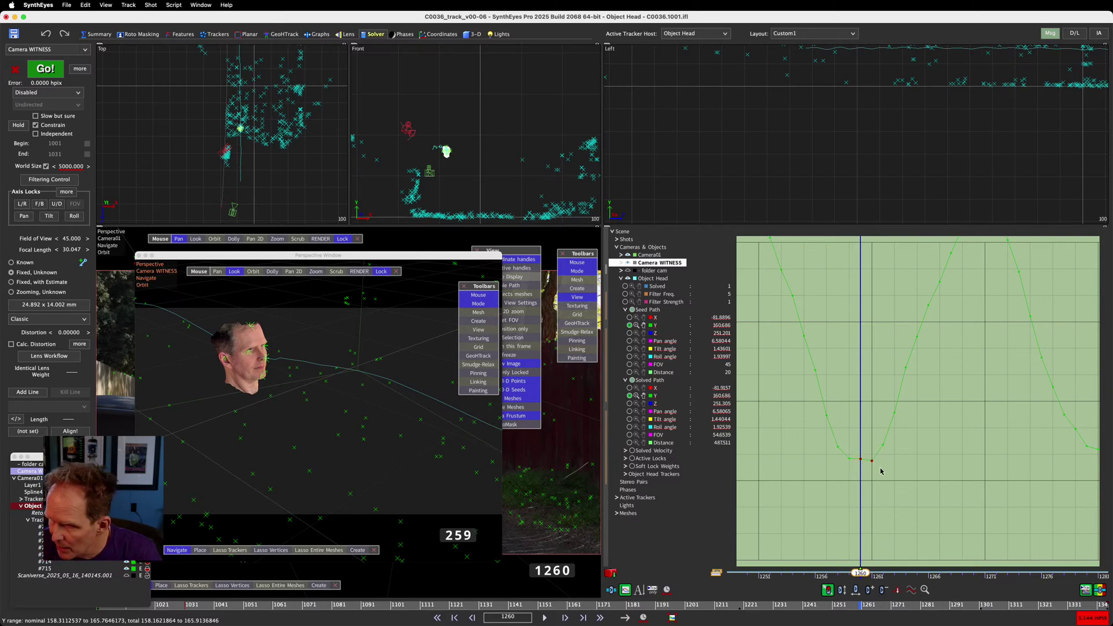
Reset all channel zooms in the graph and rescale the Solved Path Y curve to examine it around frame 1260
scroll(882, 423, down, 5)
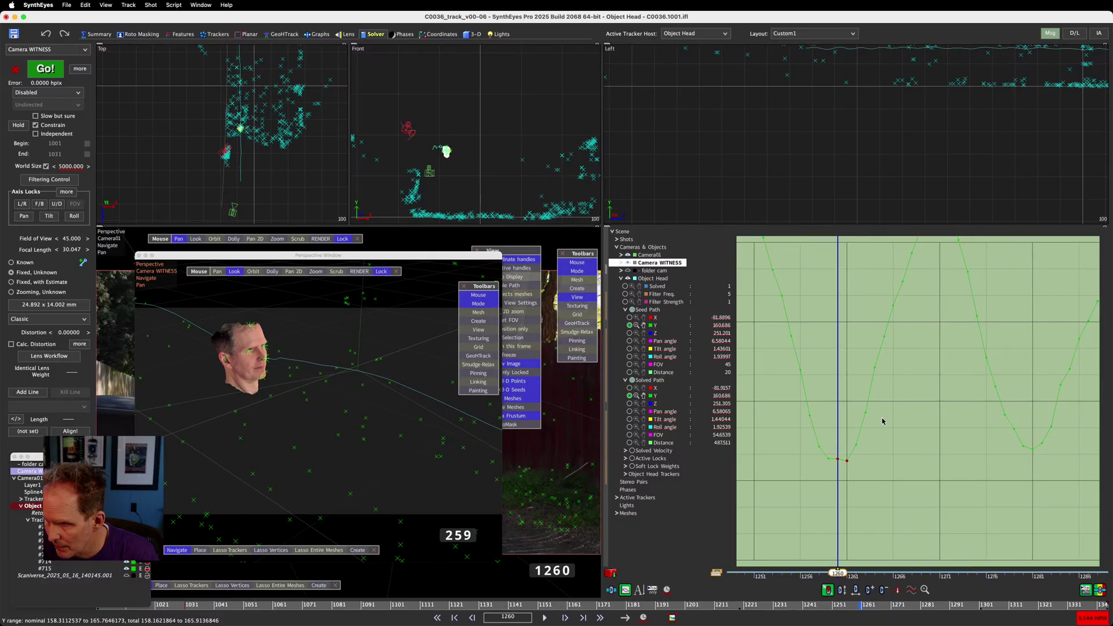
click(637, 396)
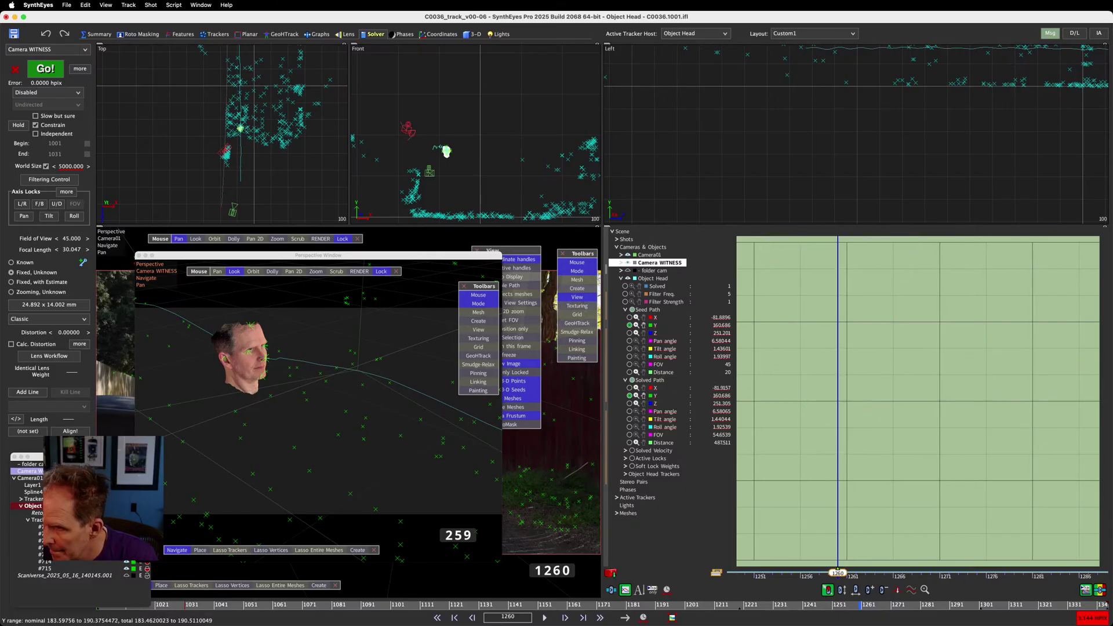
right_click(830, 372)
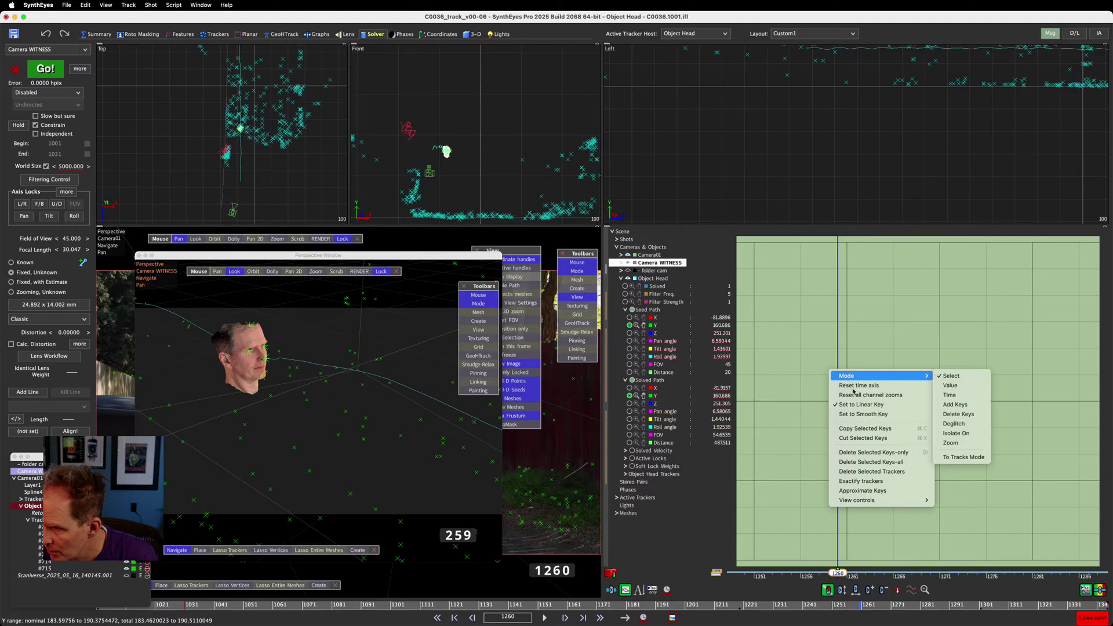
click(862, 395)
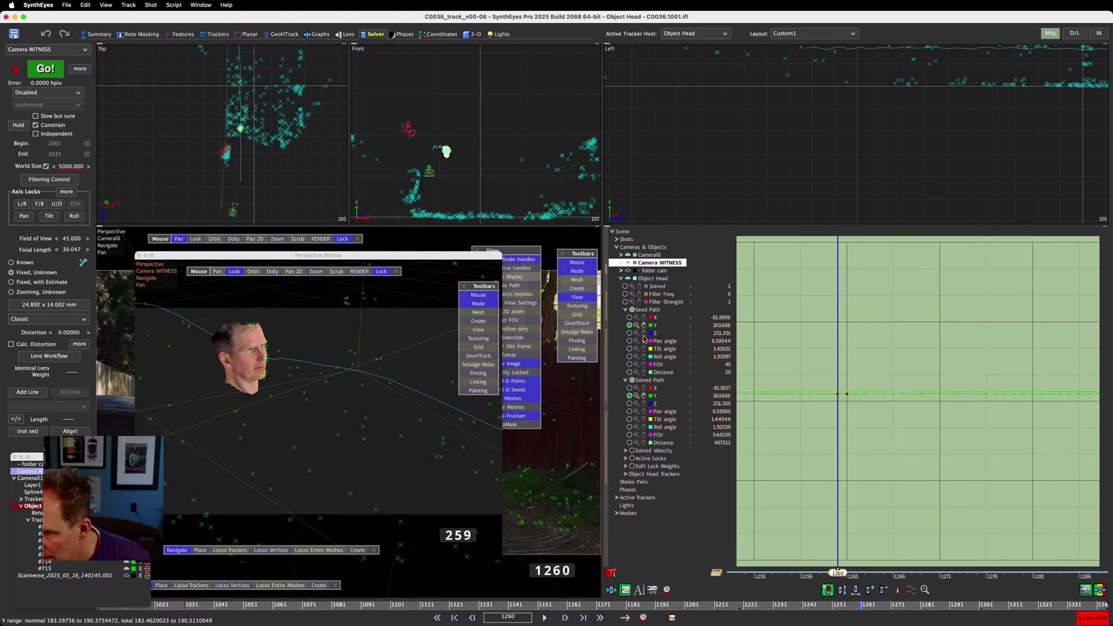
click(636, 396)
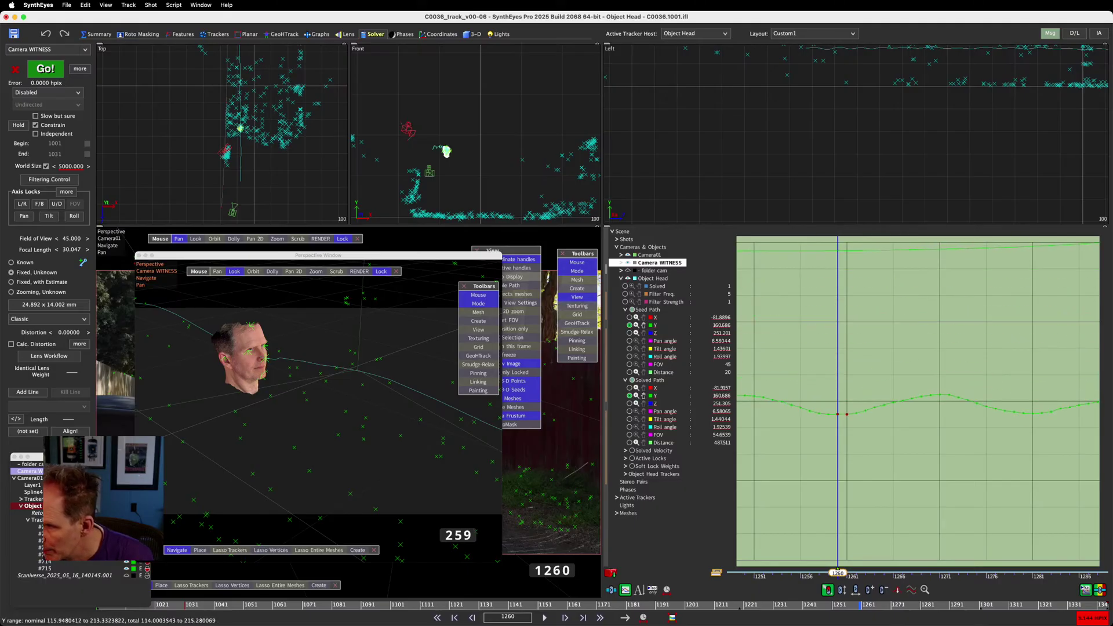
middle_drag(895, 450, 936, 450)
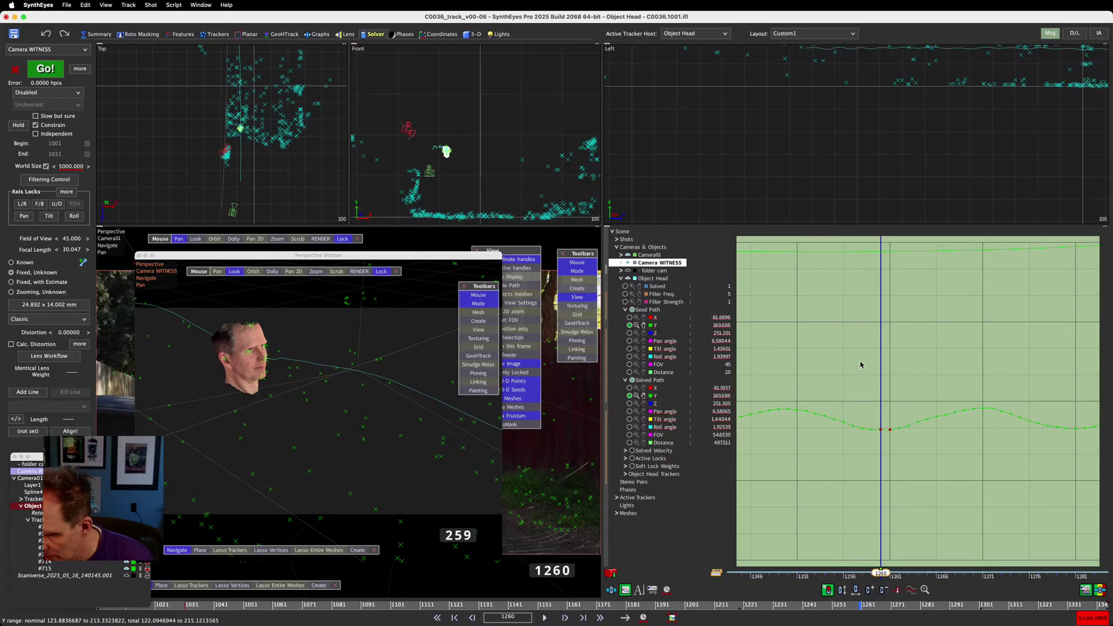
Select all Solved Path Y keys across the whole shot and set them to smooth keys
key(super+a)
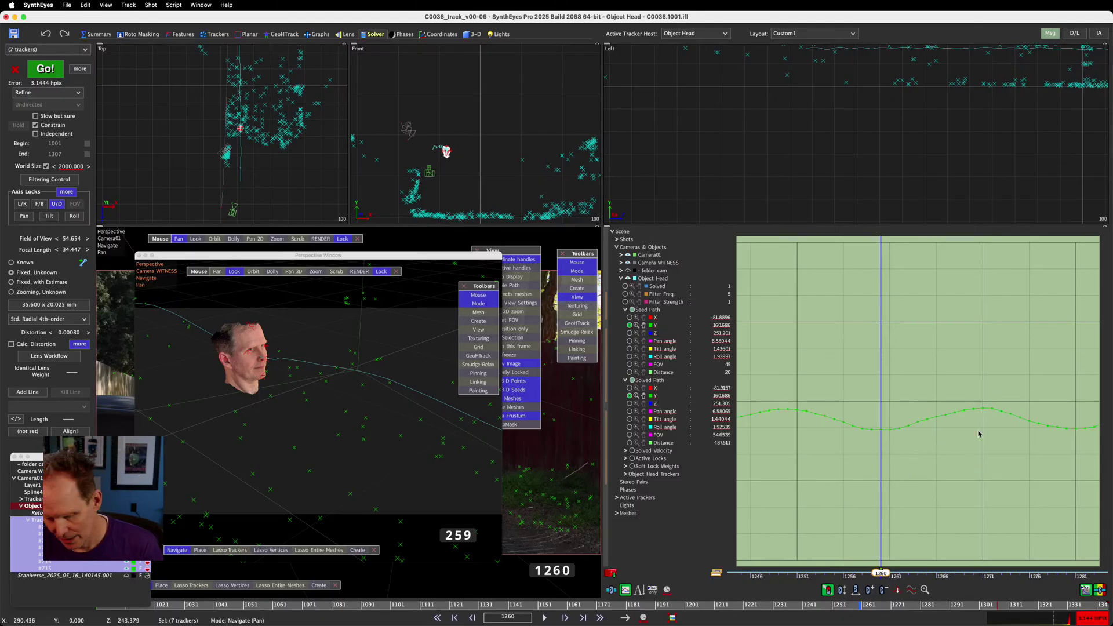
scroll(971, 445, down, 5)
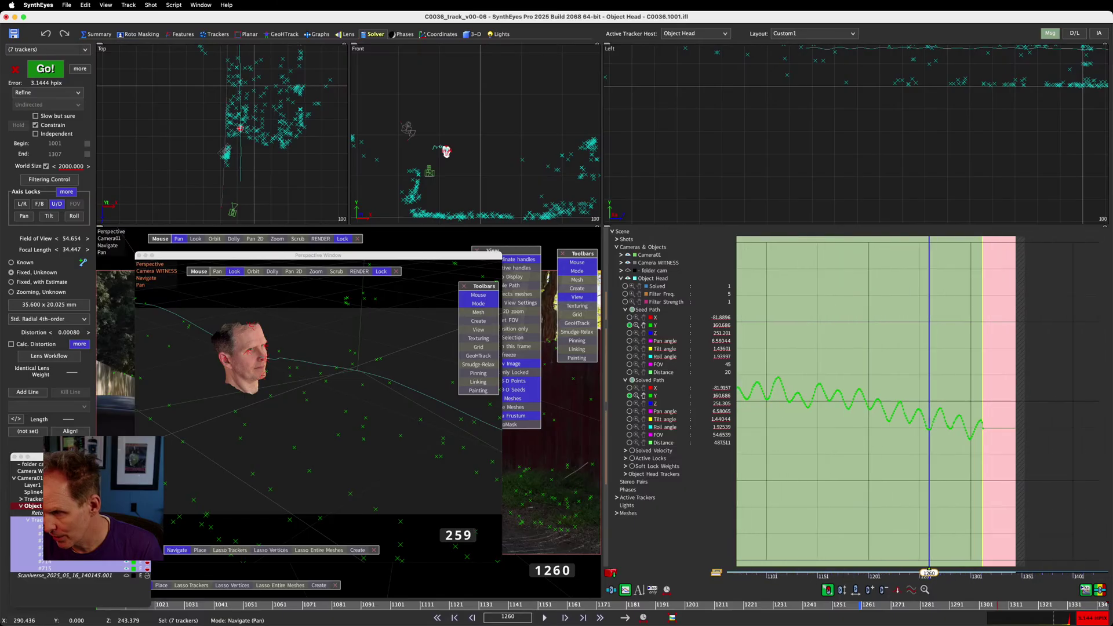
scroll(971, 445, down, 2)
drag(1008, 360, 756, 482)
scroll(814, 480, up, 7)
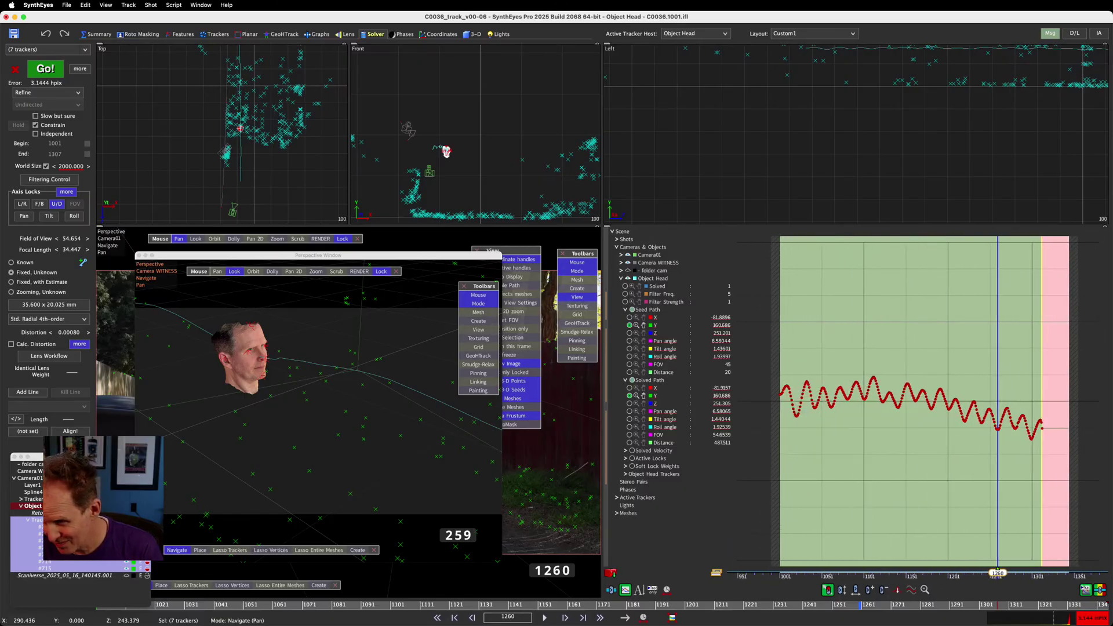
scroll(815, 464, up, 3)
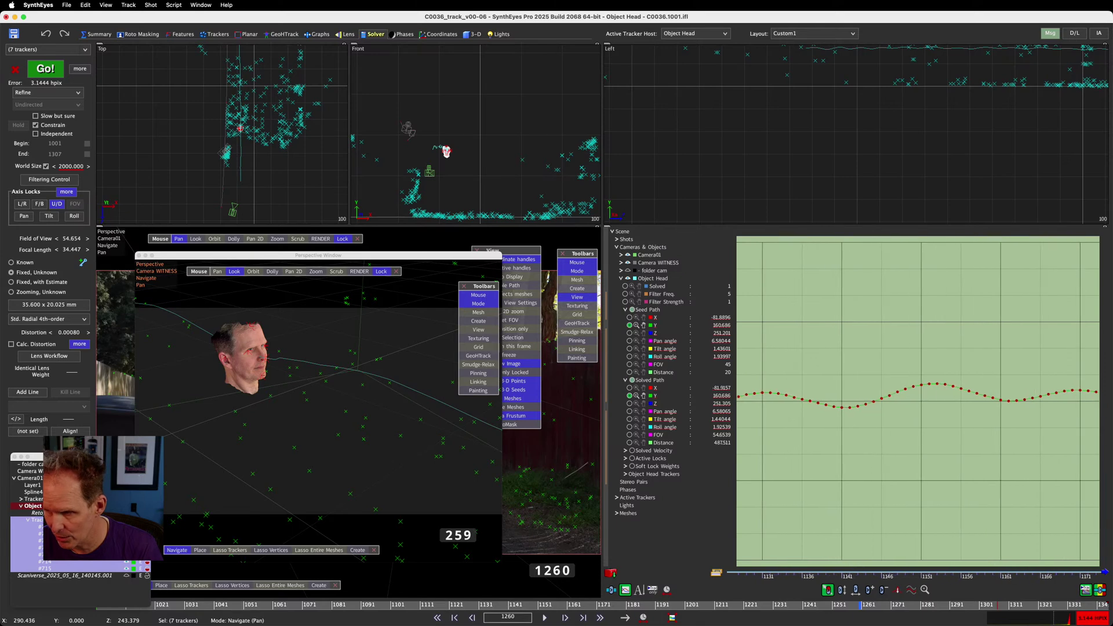
right_click(864, 340)
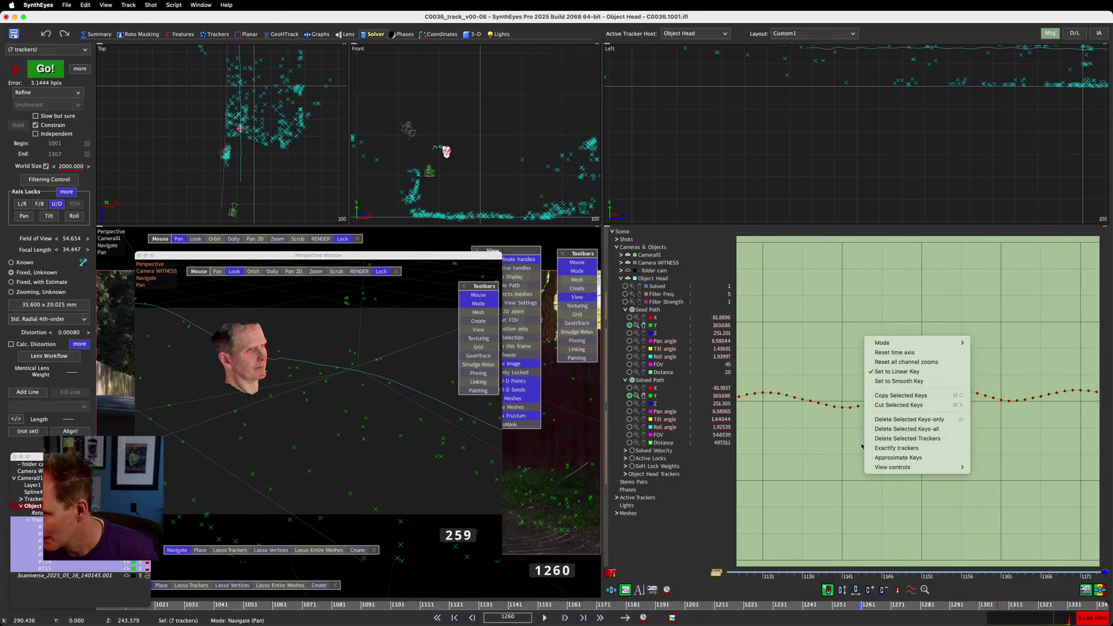
click(902, 381)
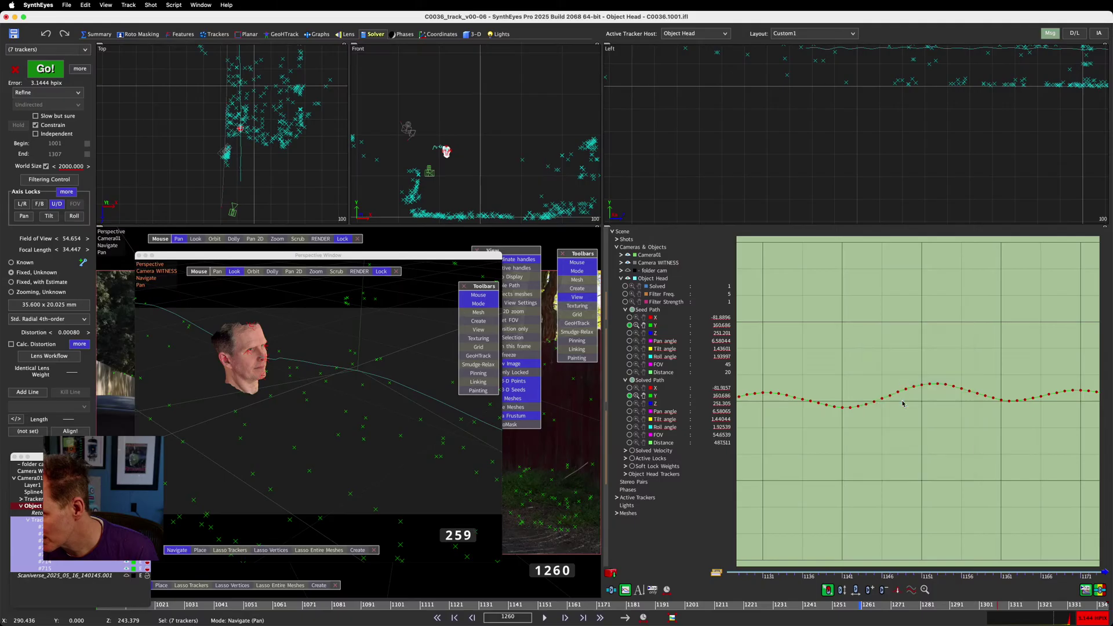
Check the Solved Path Y keys around frame 1260, then re-solve the Object Head and accept the result
scroll(943, 453, right, 10)
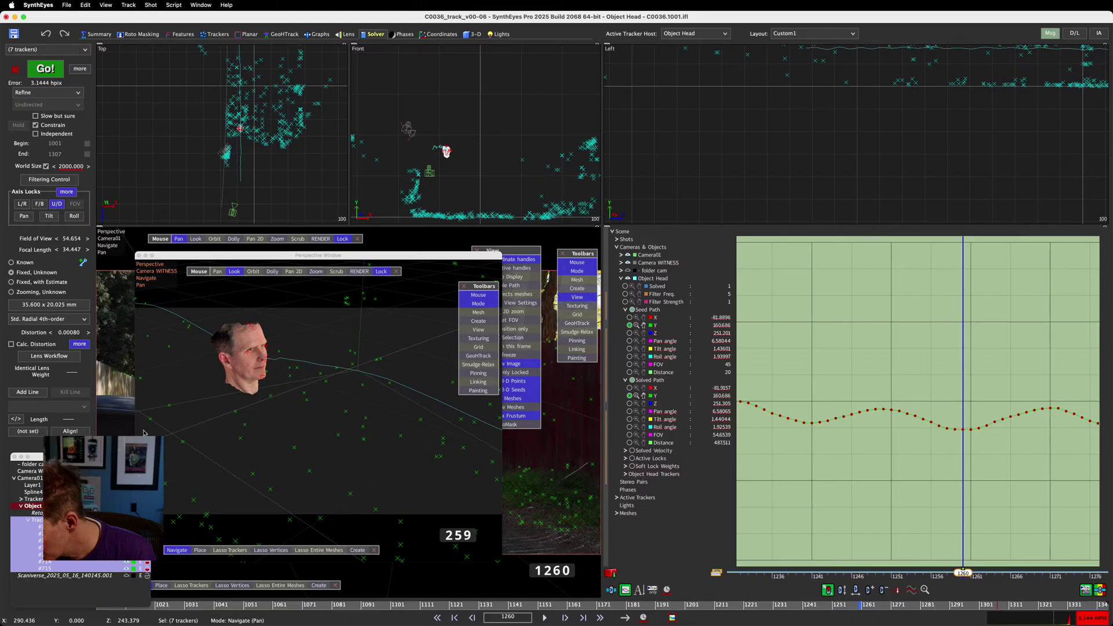
middle_drag(144, 433, 6, 433)
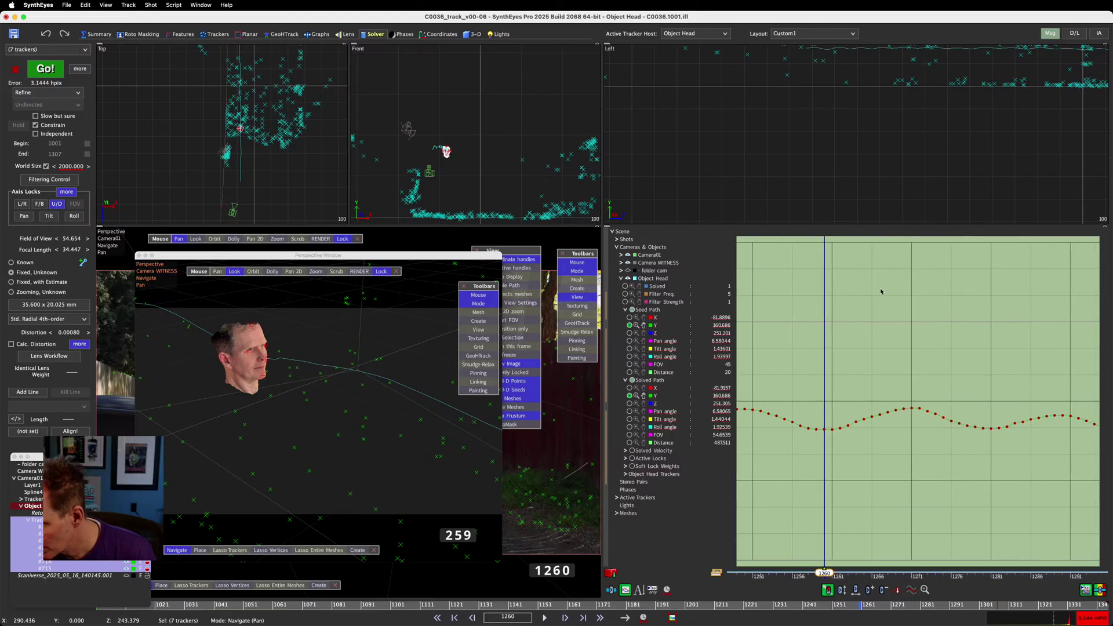
drag(835, 418, 816, 444)
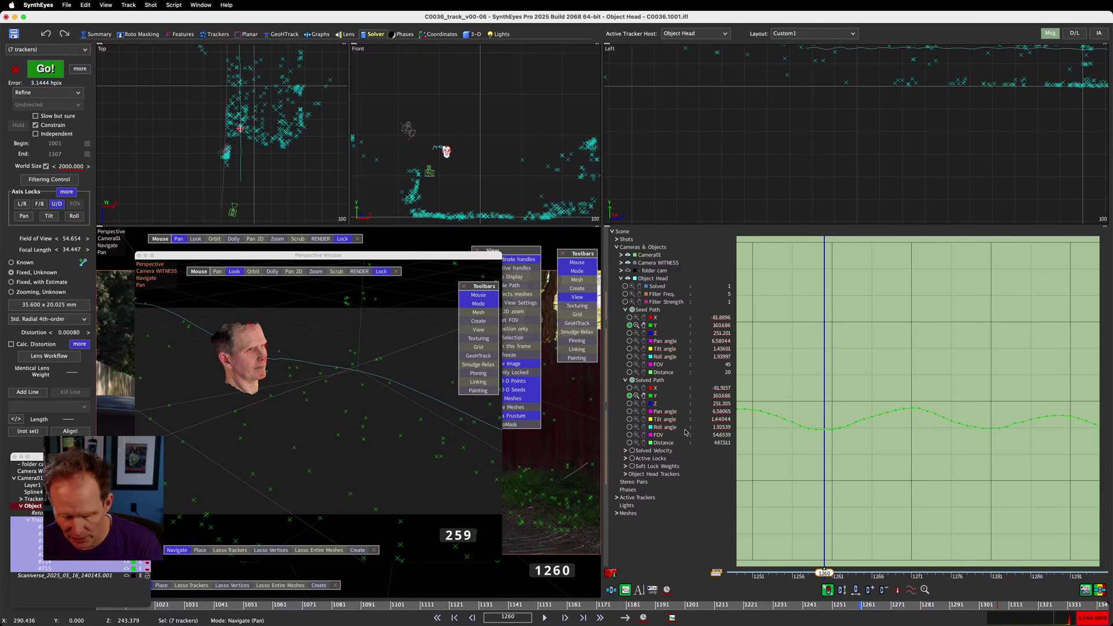
key(shift+g)
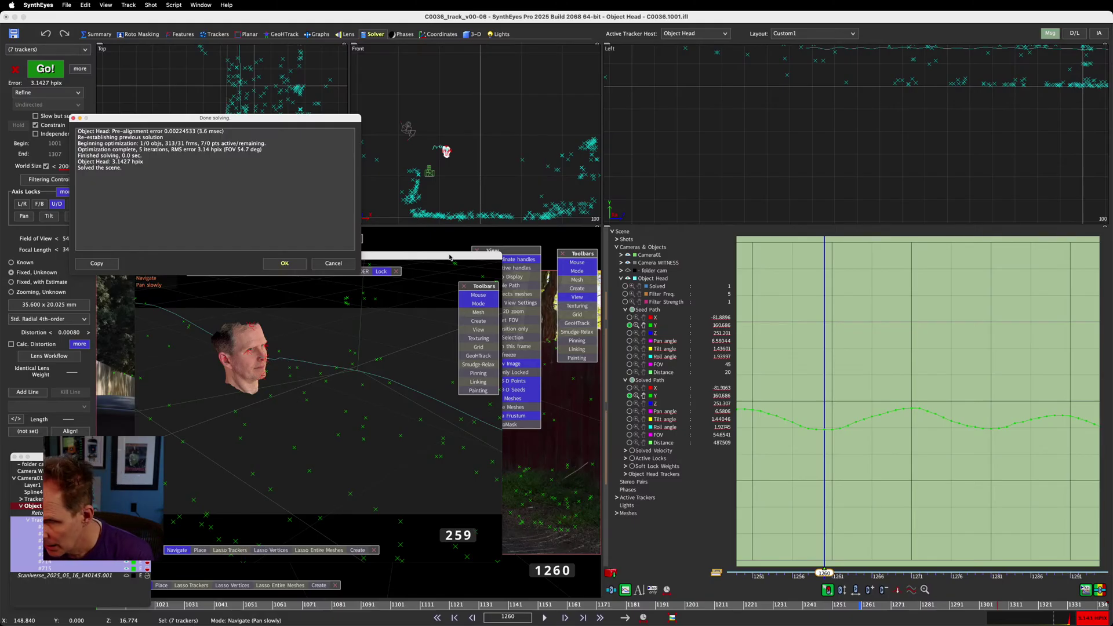
click(282, 263)
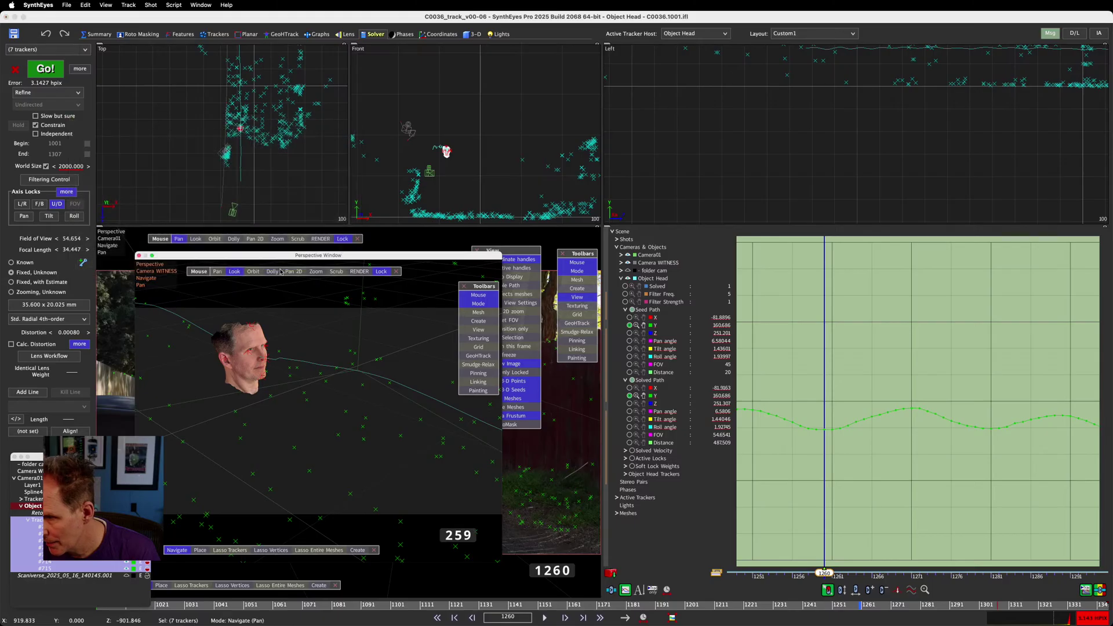
Show the Solved Path Z curve alongside the Y curve and hide all Seed Path channels
click(629, 334)
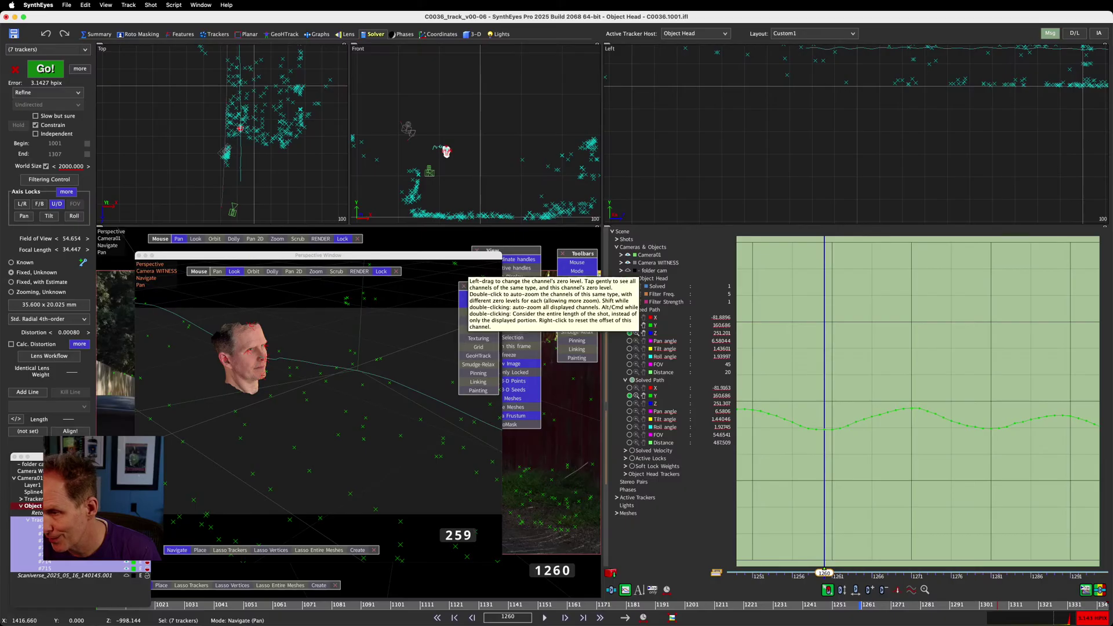
drag(642, 337, 642, 333)
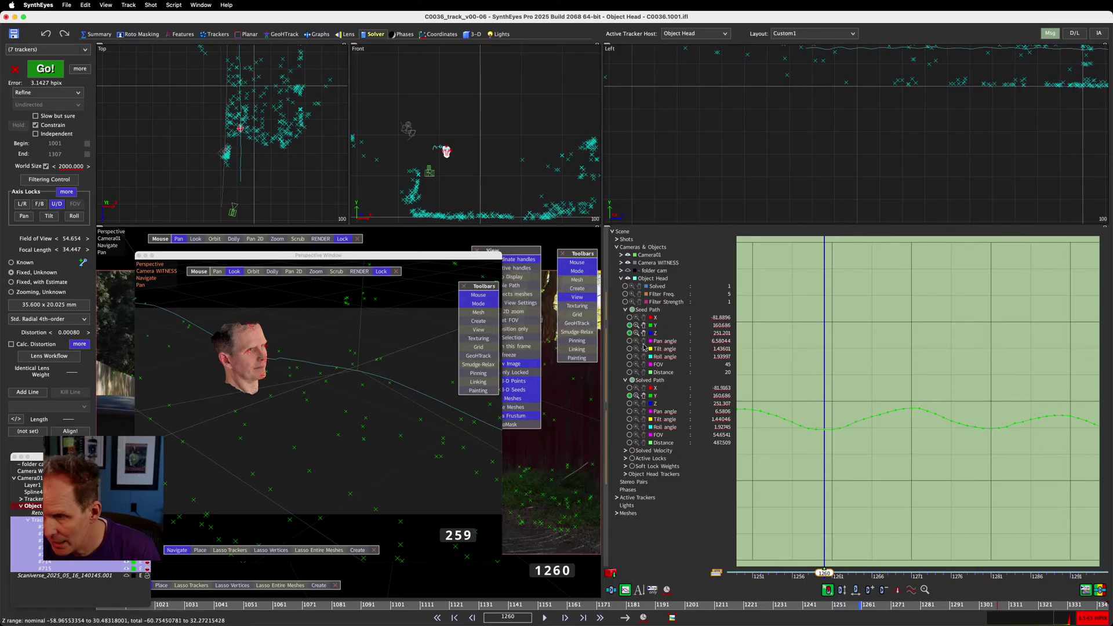
click(629, 403)
drag(643, 404, 642, 403)
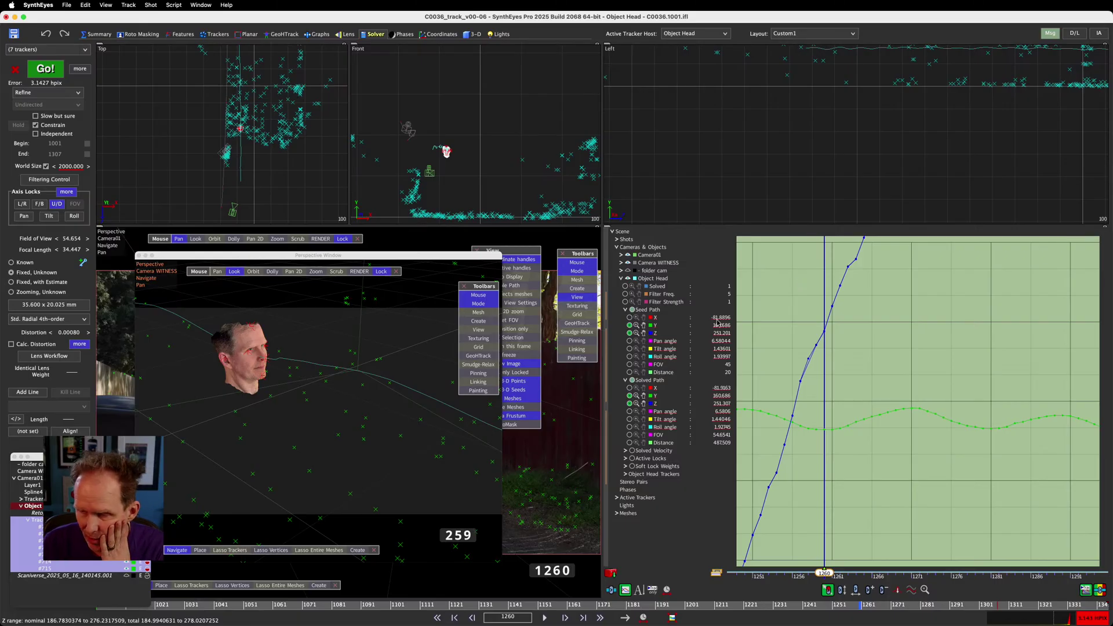
click(632, 310)
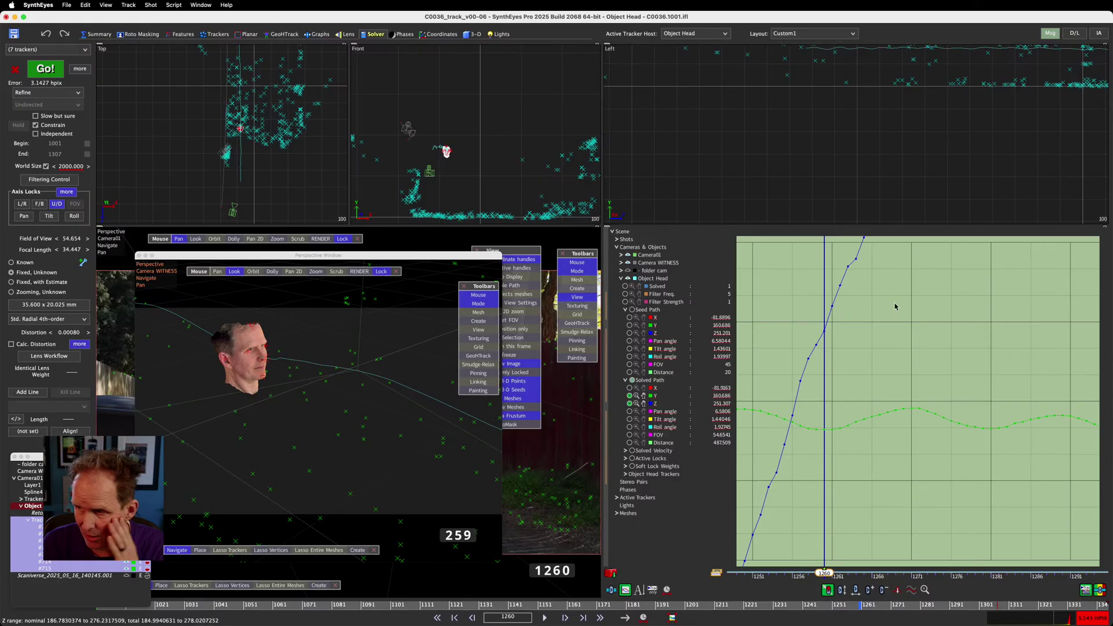
Deglitch the Object Head's Solved Path Z curve at frame 1280
middle_drag(889, 341, 861, 458)
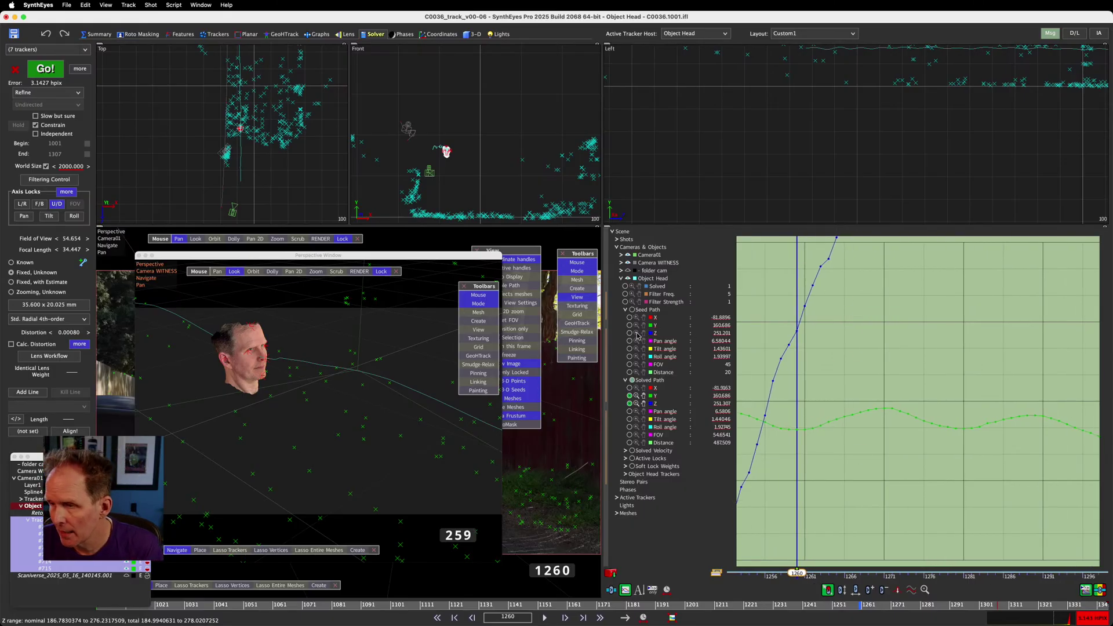
click(643, 402)
drag(642, 404, 643, 478)
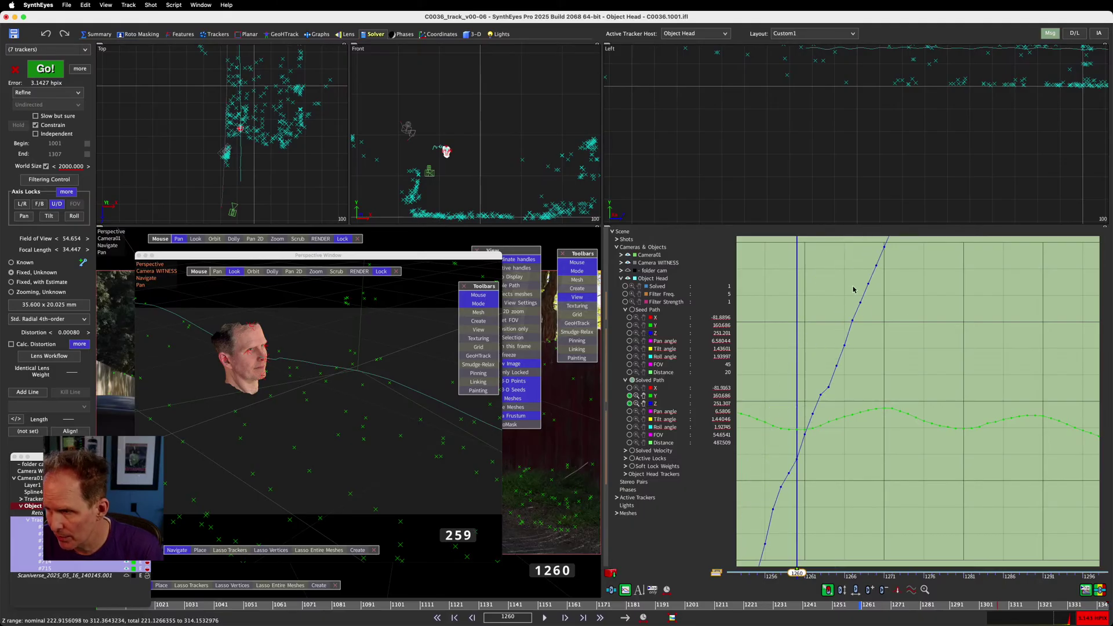
click(898, 590)
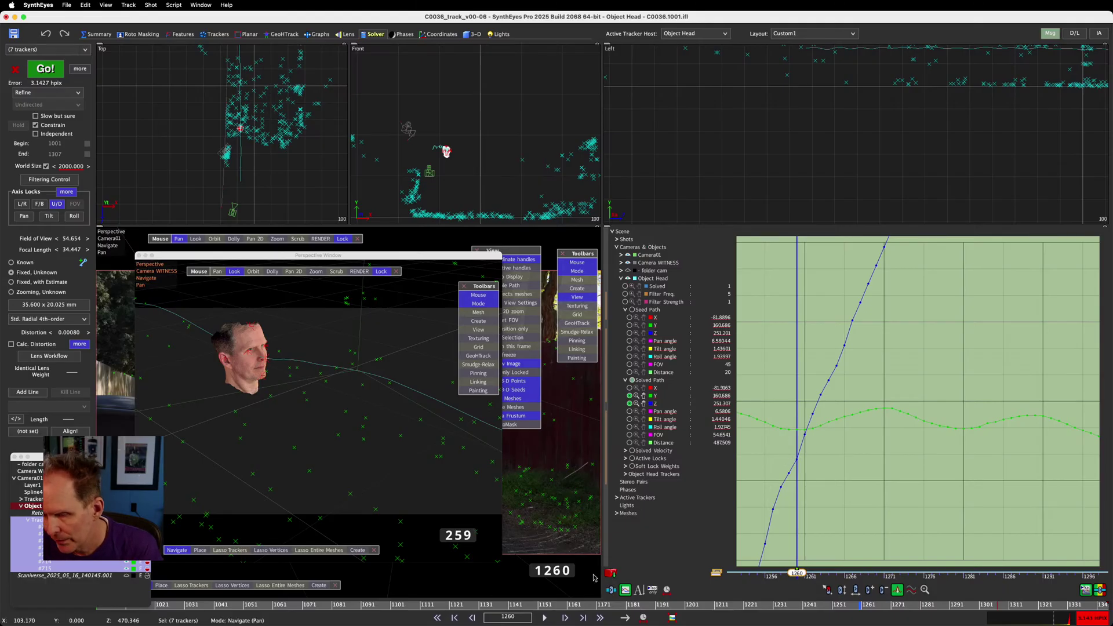
click(828, 605)
mouse_move(828, 604)
mouse_down()
mouse_move(419, 624)
mouse_move(360, 612)
mouse_move(705, 590)
mouse_move(757, 604)
mouse_move(919, 597)
mouse_up()
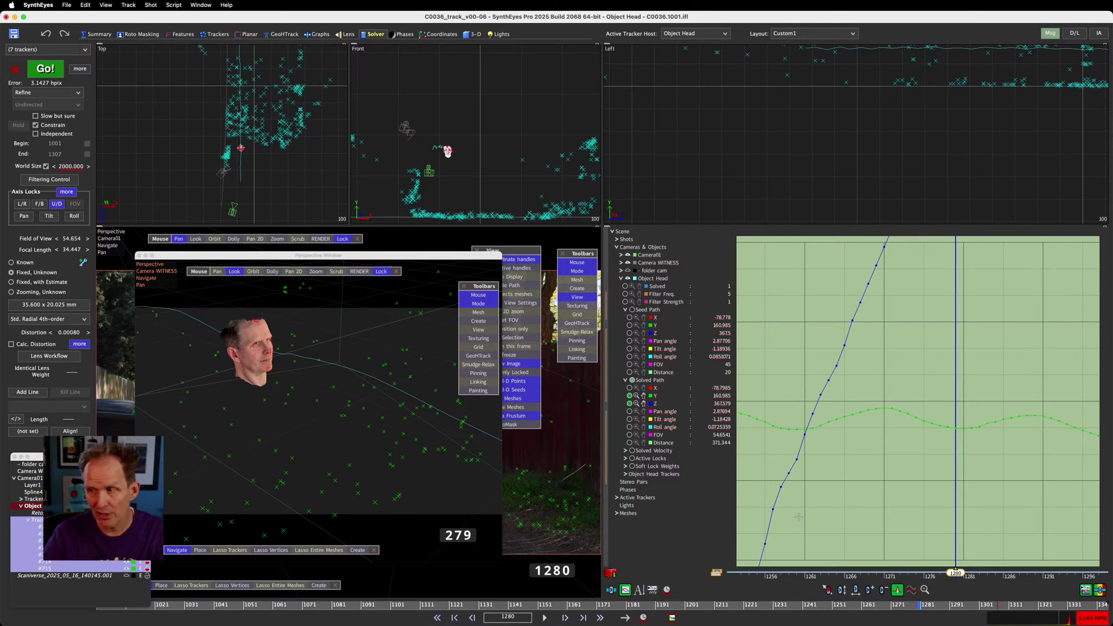
click(642, 403)
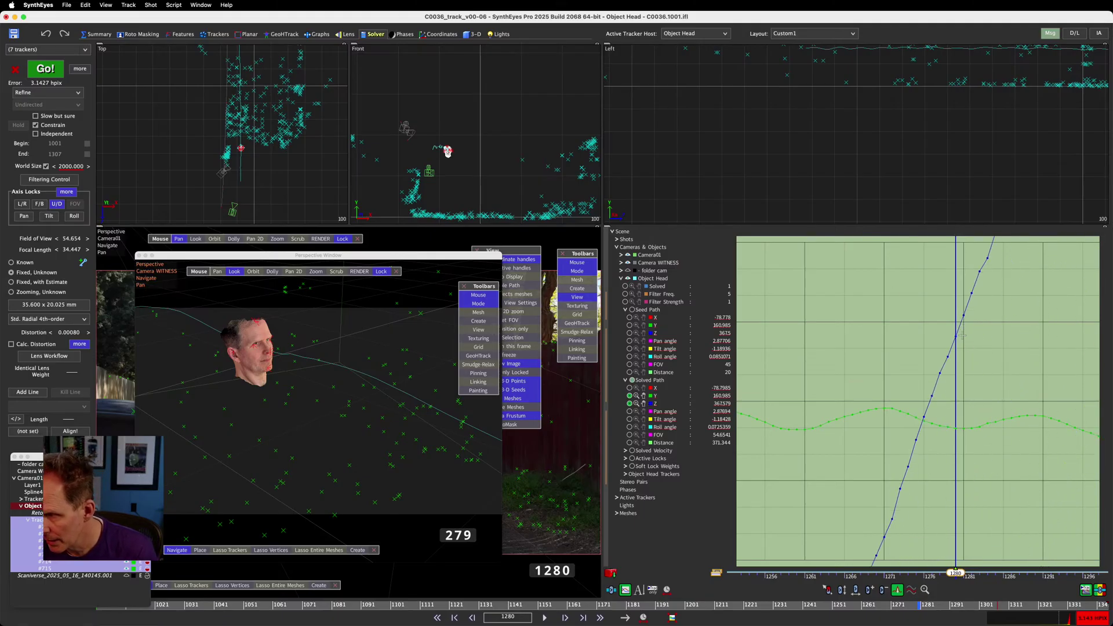
drag(955, 337, 955, 336)
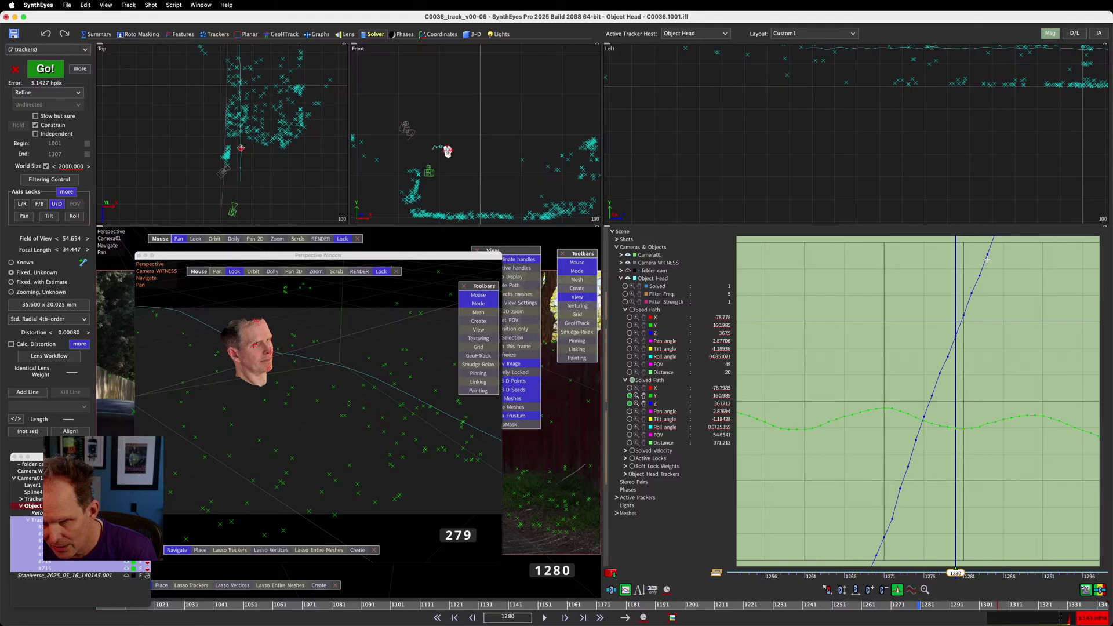
Step forward to frame 1281 and examine the Solved Path Z curve beyond the deglitched key
middle_drag(957, 307, 888, 309)
key(Right)
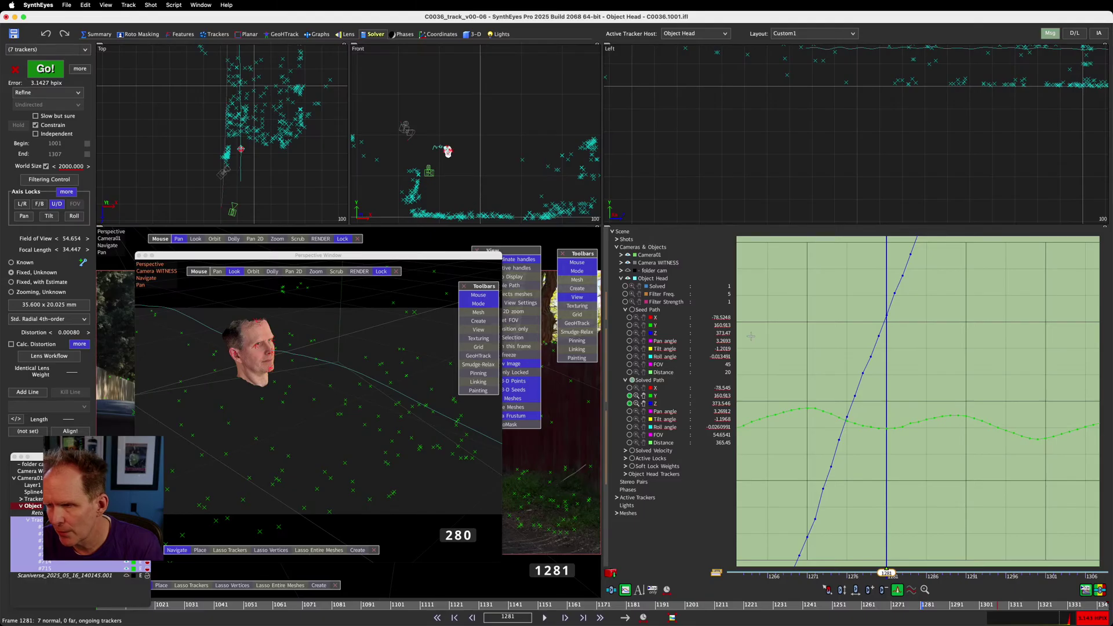
middle_drag(800, 416, 799, 416)
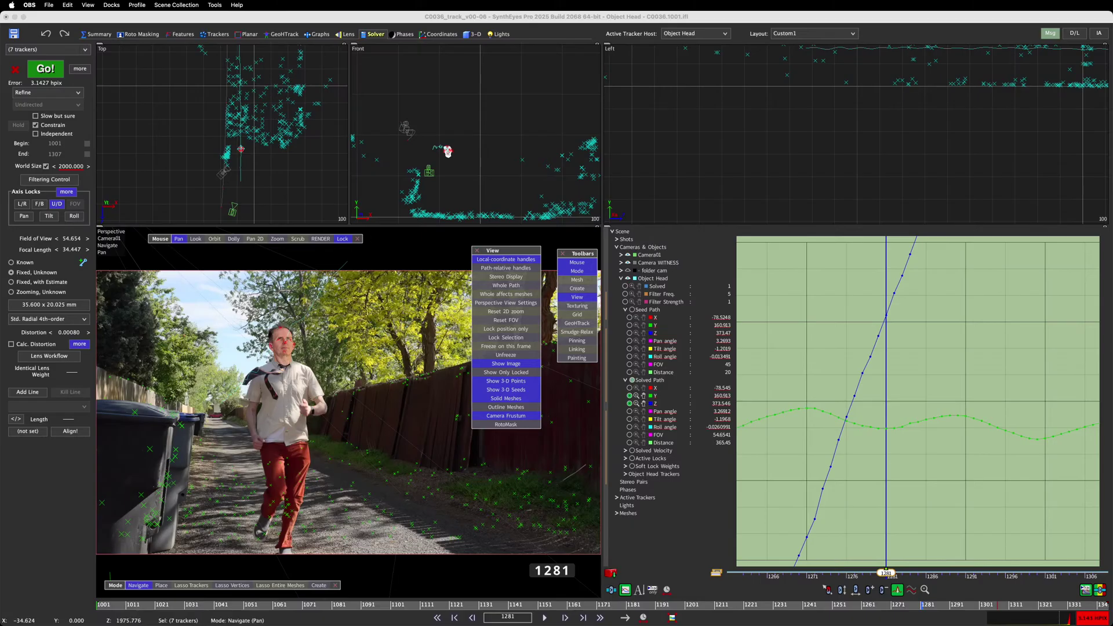
drag(382, 65, 393, 65)
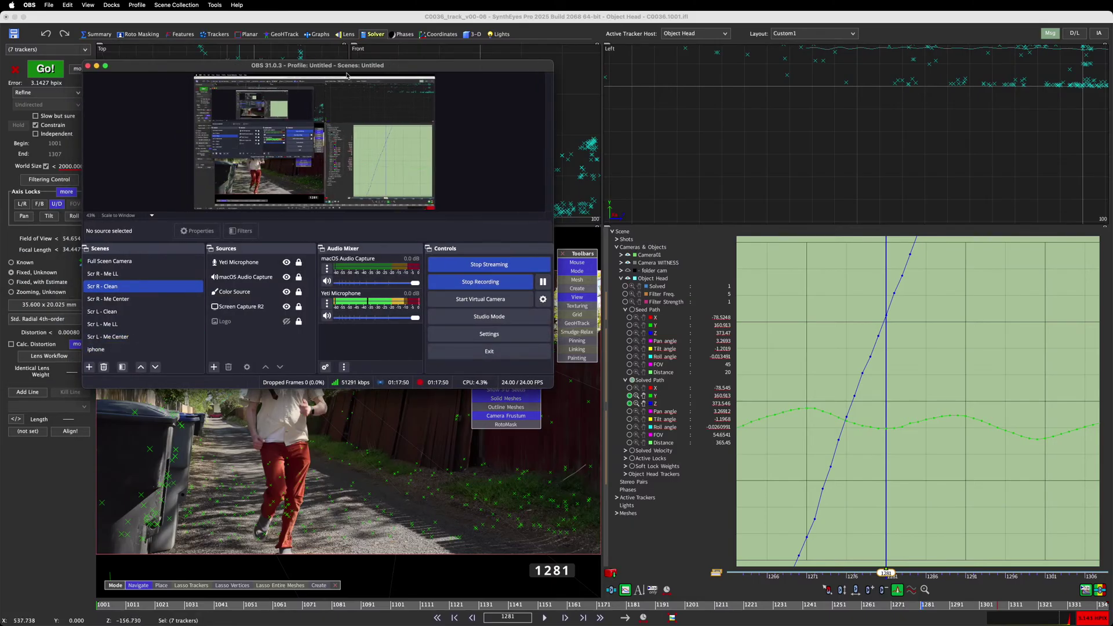
drag(422, 68, 1, 168)
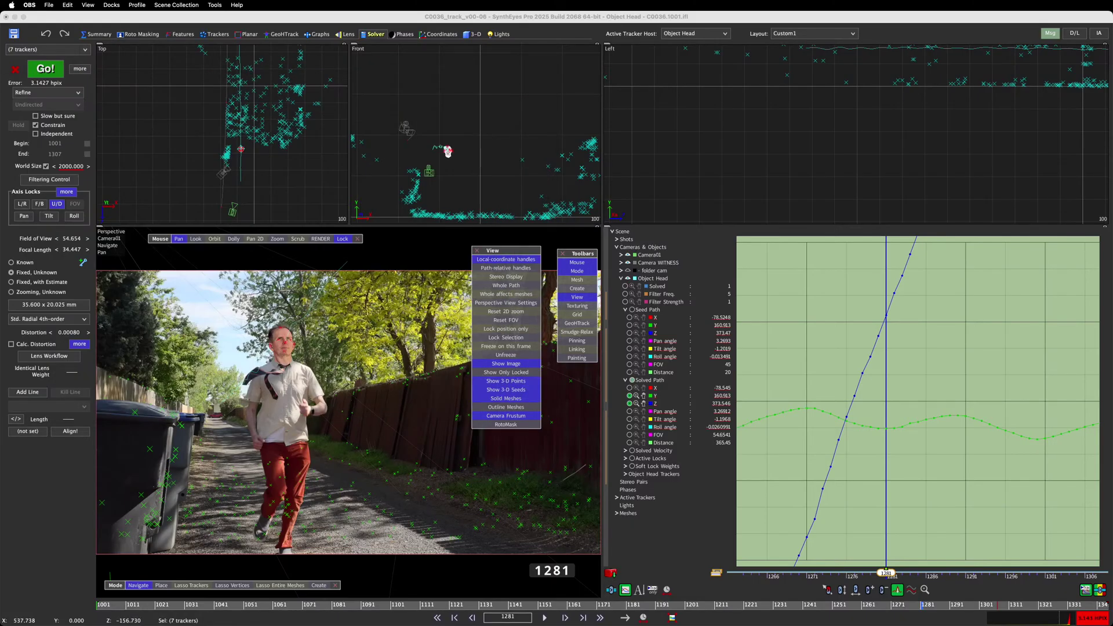
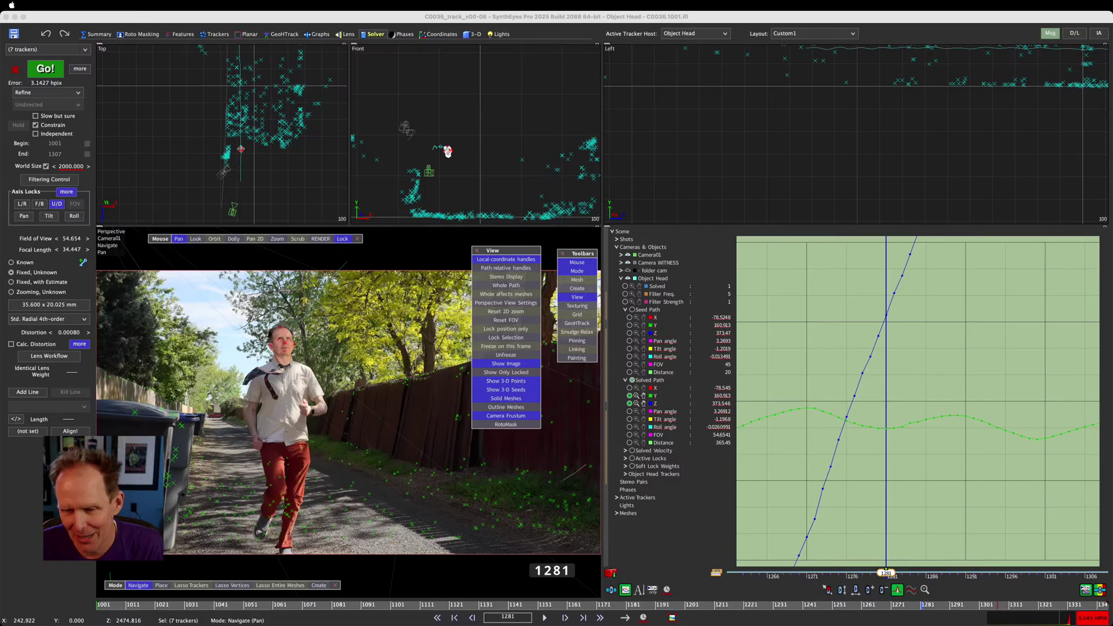
Go to frame 1056 and enlarge the head's motion path in the Left view to examine its smoothness along its length
mouse_move(270, 607)
mouse_down()
mouse_move(1019, 608)
mouse_move(265, 608)
mouse_up()
middle_drag(921, 76, 809, 159)
scroll(809, 162, up, 5)
mouse_move(875, 104)
middle_down()
mouse_move(825, 139)
mouse_move(689, 170)
middle_up()
middle_drag(869, 157, 653, 155)
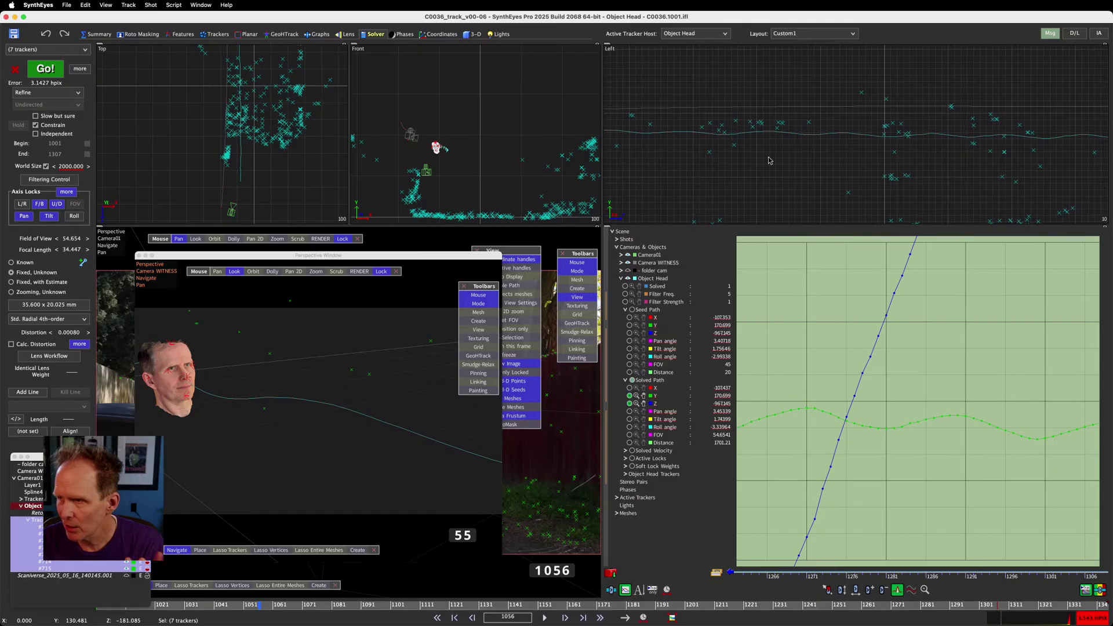
middle_drag(792, 160, 490, 155)
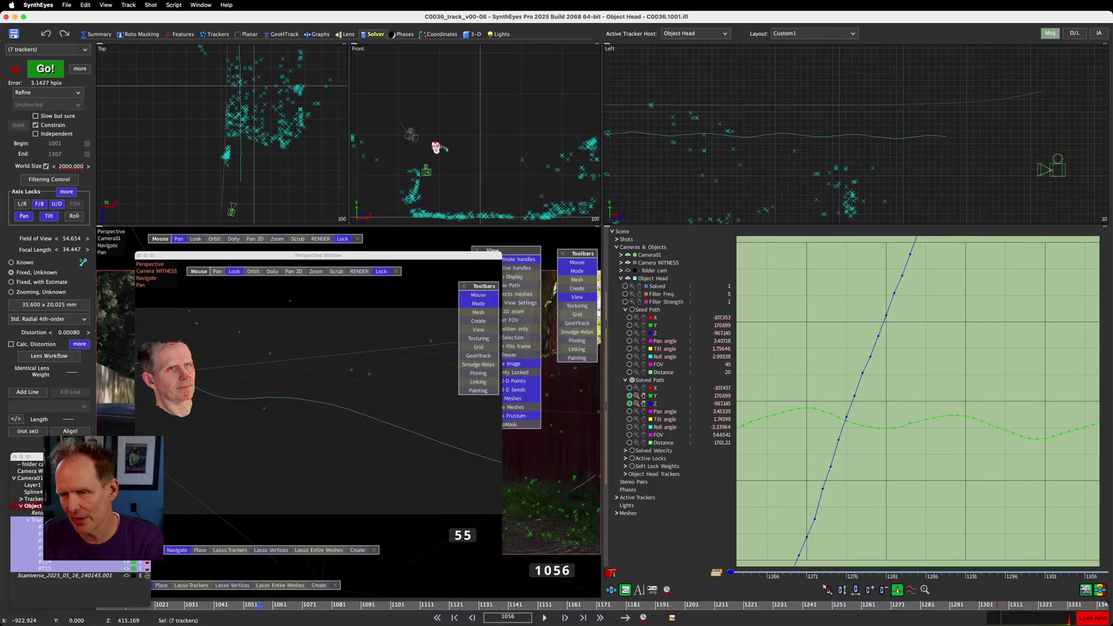
Move the floating Camera WITNESS perspective window so that it uncovers the Camera01 footage
drag(329, 259, 350, 95)
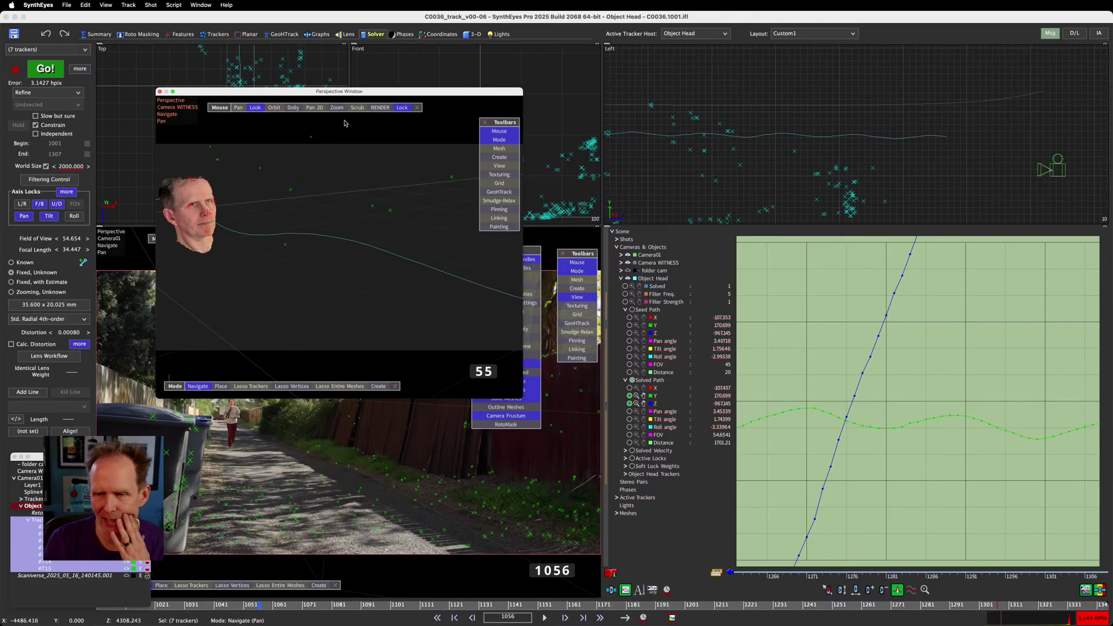
Scrub from frame 1056 to frame 1266 to check the head's motion in the Camera WITNESS view, and close that floating perspective window
drag(271, 604, 878, 604)
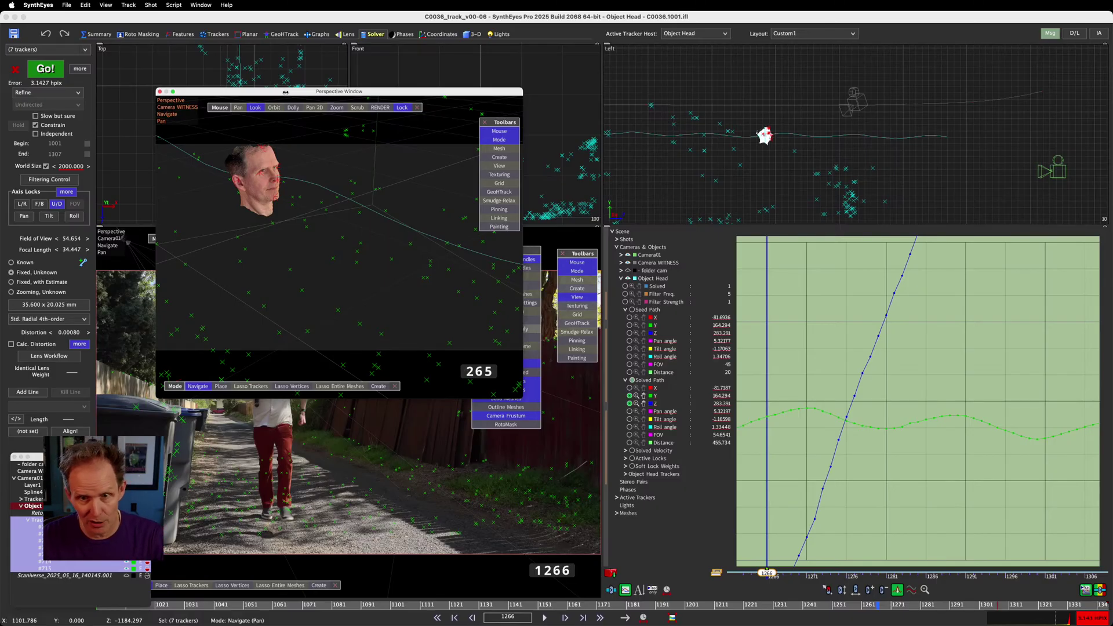
click(160, 91)
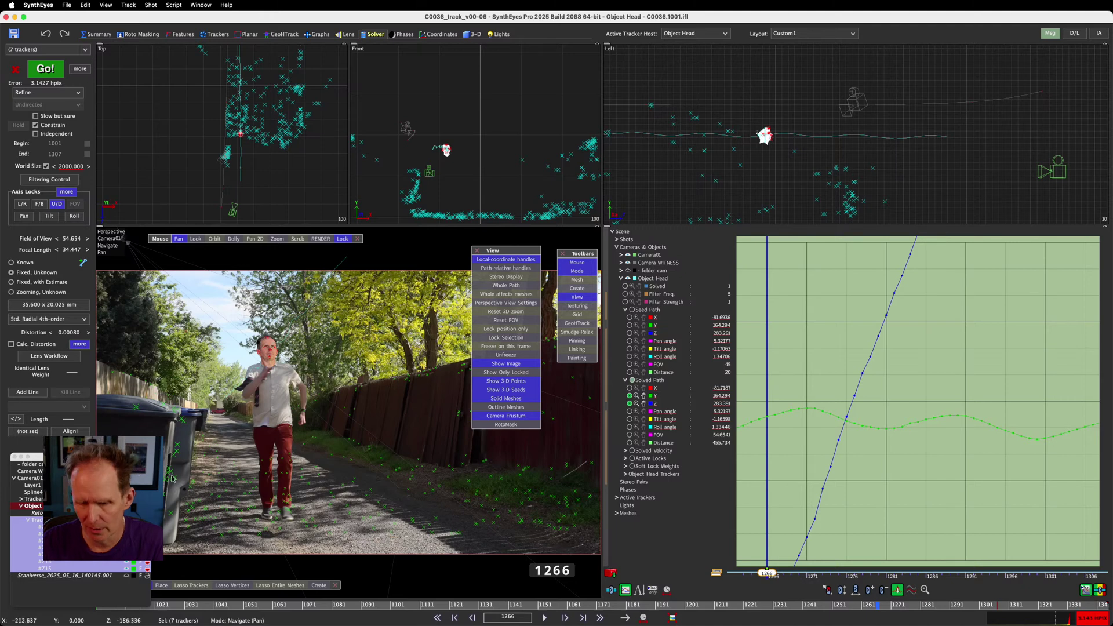
Shorten the floating scene hierarchy window to uncover the Camera01 viewport's mode toolbar, and scrub through the shot from frame 1001
drag(93, 457, 93, 456)
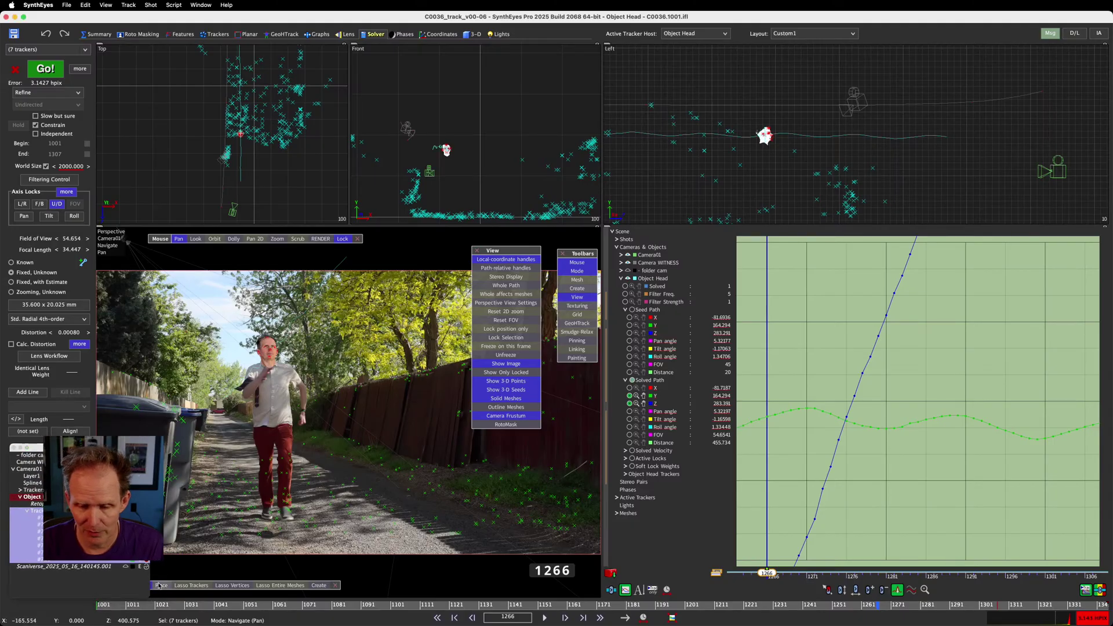
drag(145, 597, 142, 573)
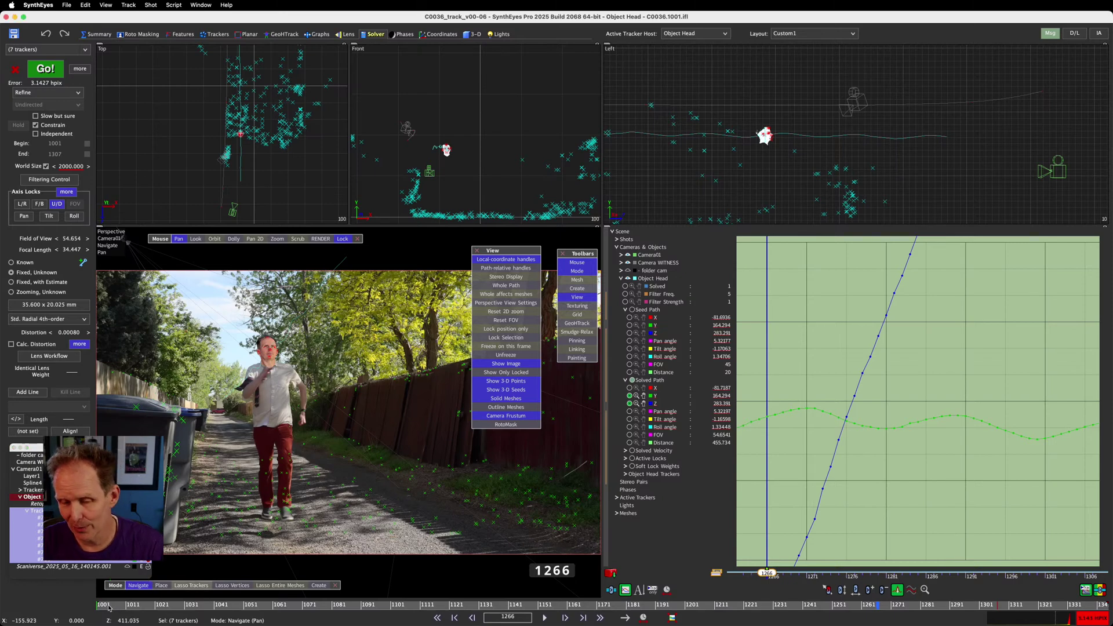
drag(109, 607, 812, 624)
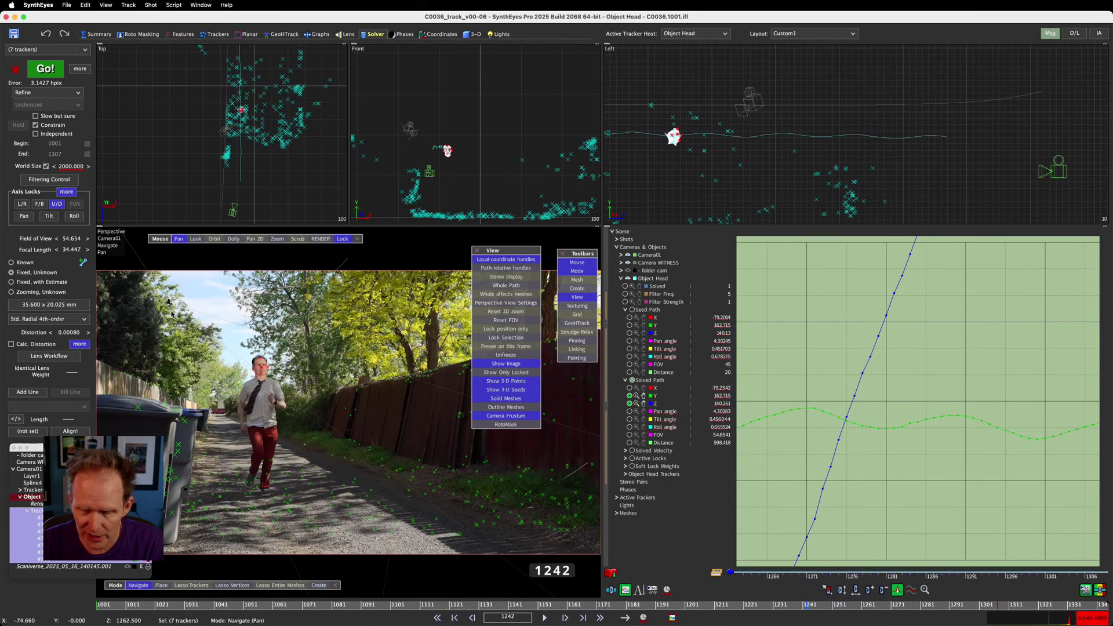
Adjust the Camera Size in the scene settings' perspective window sizing controls and accept the settings
click(46, 5)
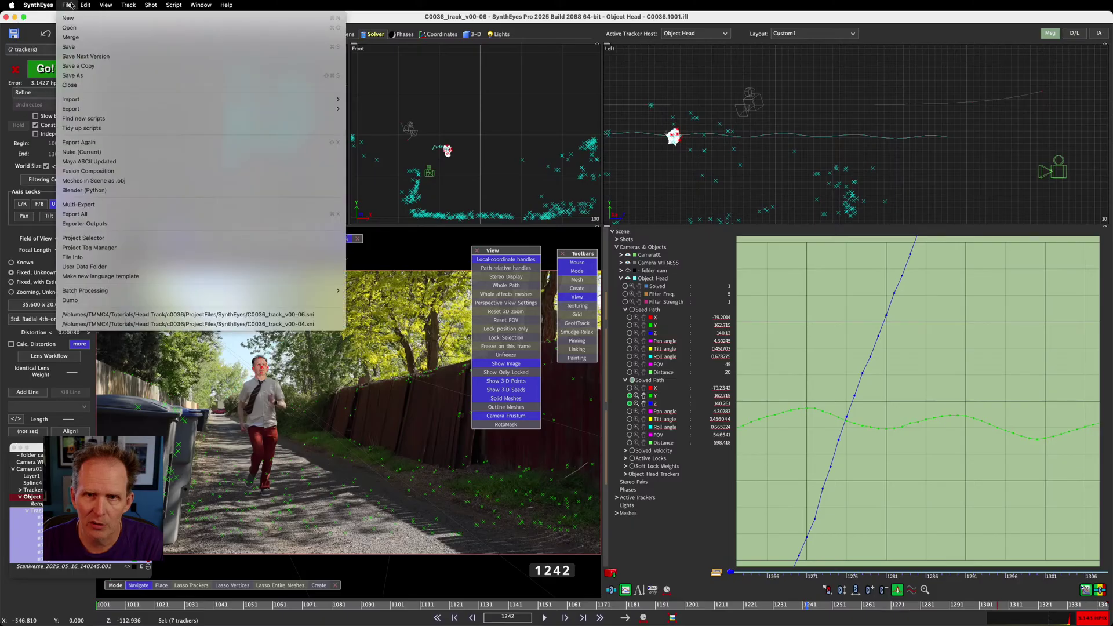
mouse_move(86, 6)
click(106, 290)
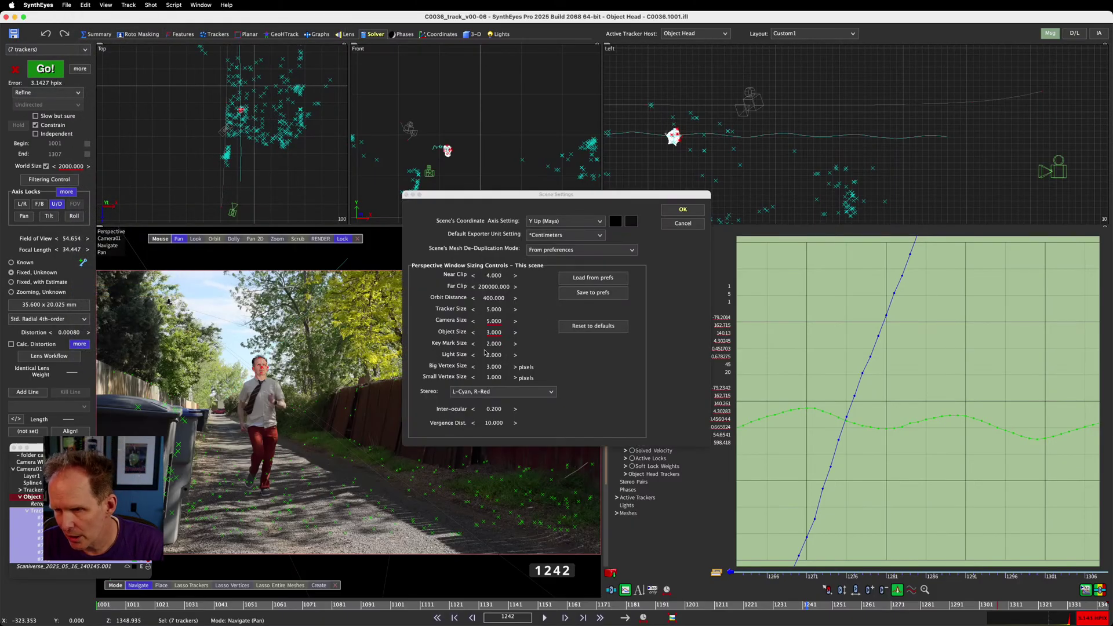
drag(493, 323, 516, 321)
click(682, 210)
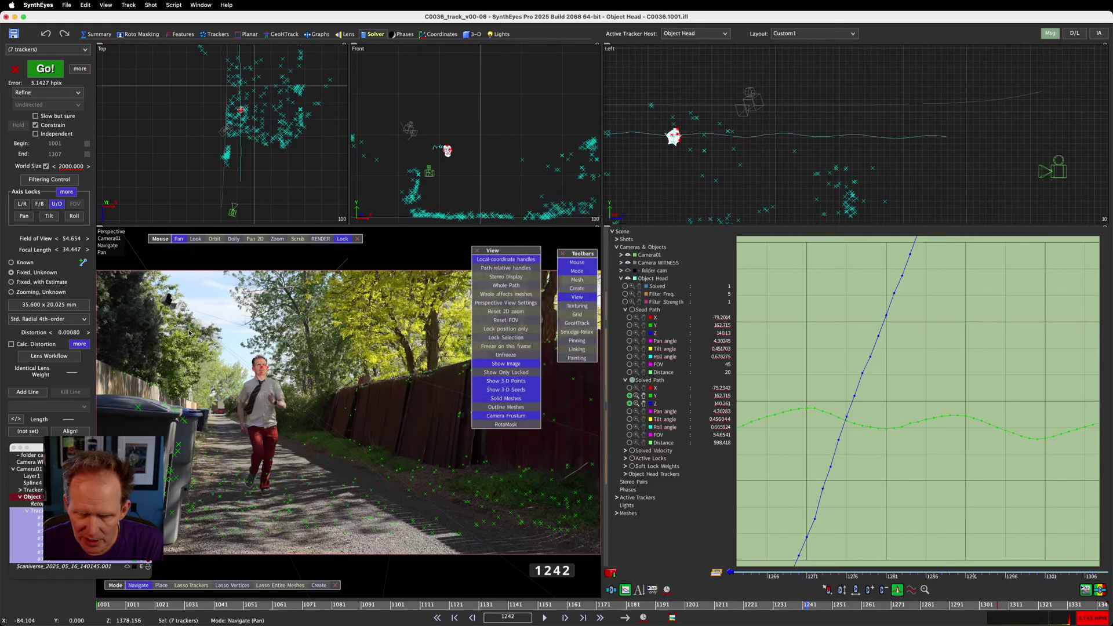
Scrub through the shot to its final part and compare the head's fit to the footage at frames 1312, 1313 and 1314
drag(109, 606, 1013, 622)
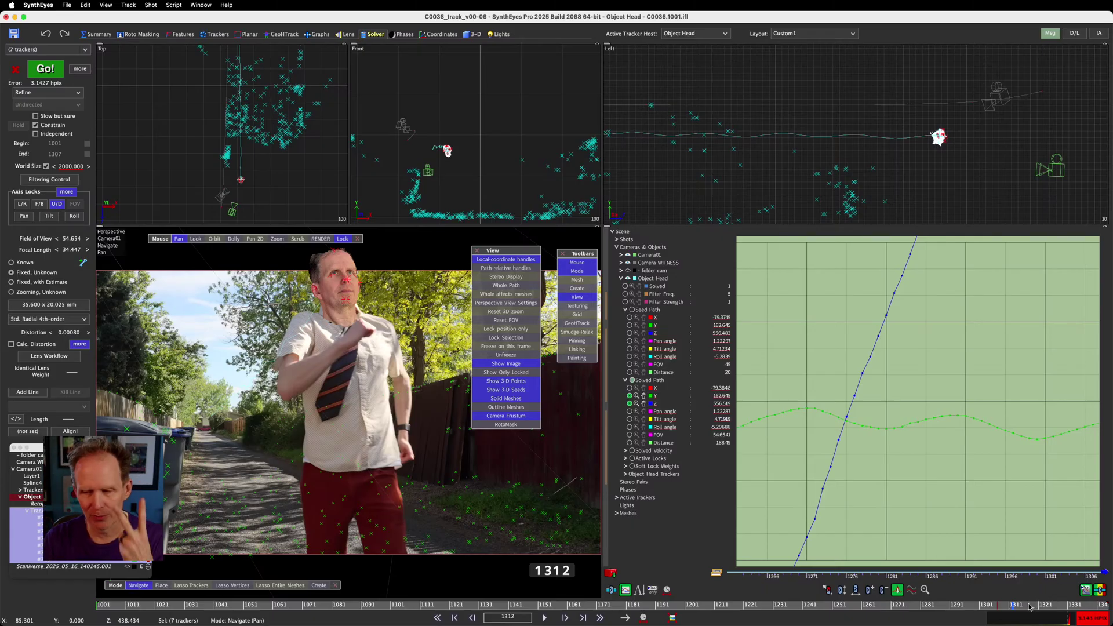
mouse_move(1020, 607)
mouse_down()
mouse_move(1043, 607)
mouse_move(981, 609)
mouse_move(1043, 619)
mouse_move(1019, 623)
mouse_up()
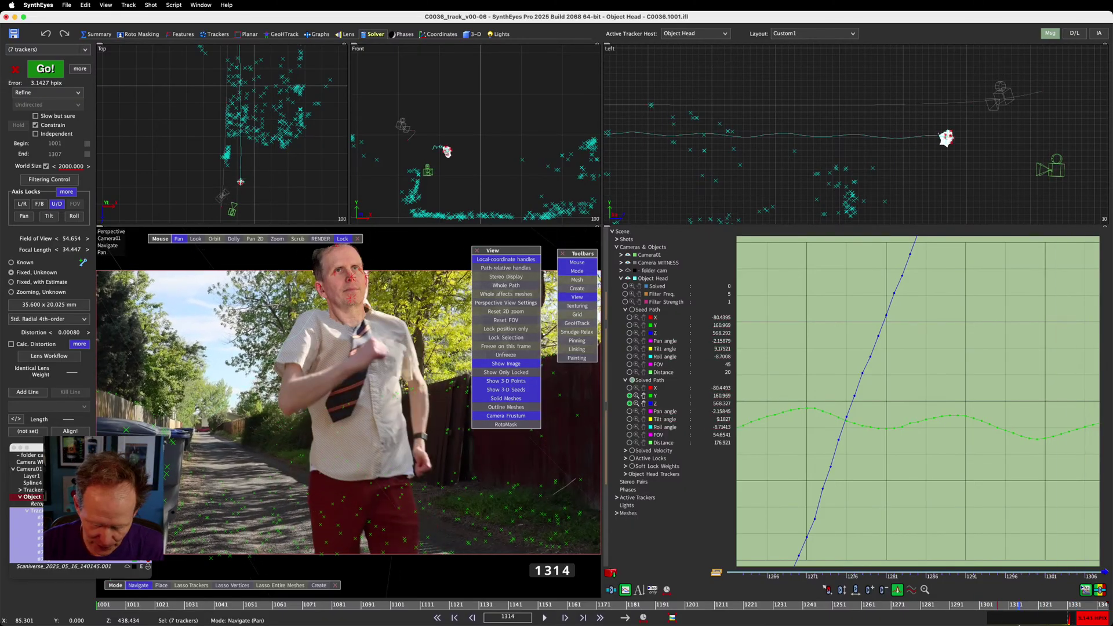
key(Left)
key(Right)
key(Left)
key(Right)
key(Left)
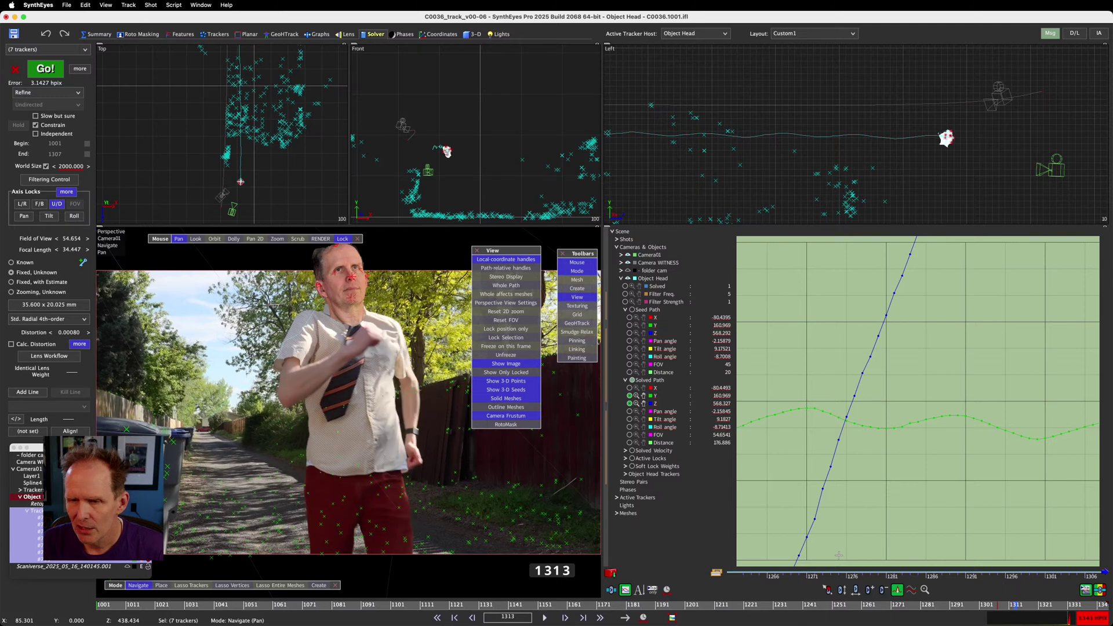
key(Right)
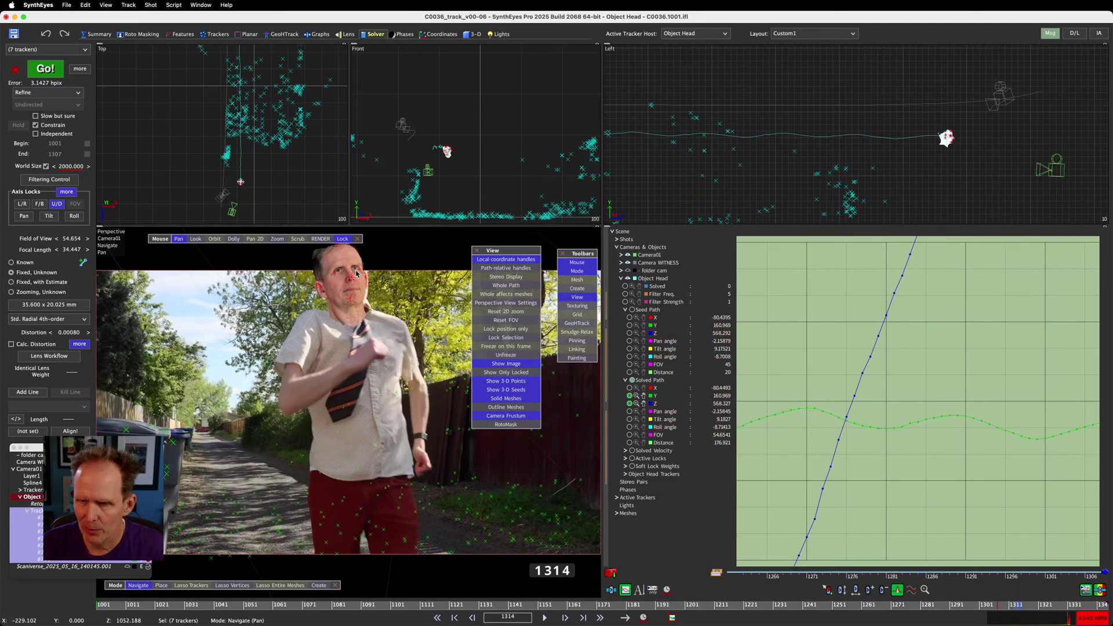
key(Left)
key(Left)
key(Right)
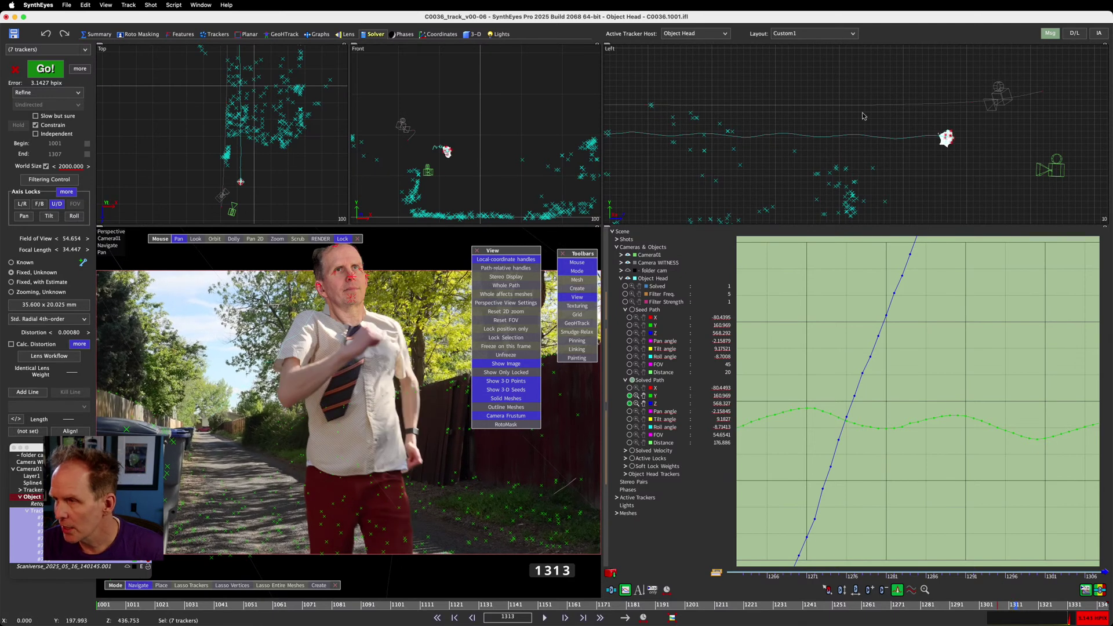
Enlarge the head mesh and the end of its motion path in the Left view at frame 1313
scroll(951, 162, up, 6)
middle_drag(943, 110, 725, 161)
scroll(769, 219, up, 2)
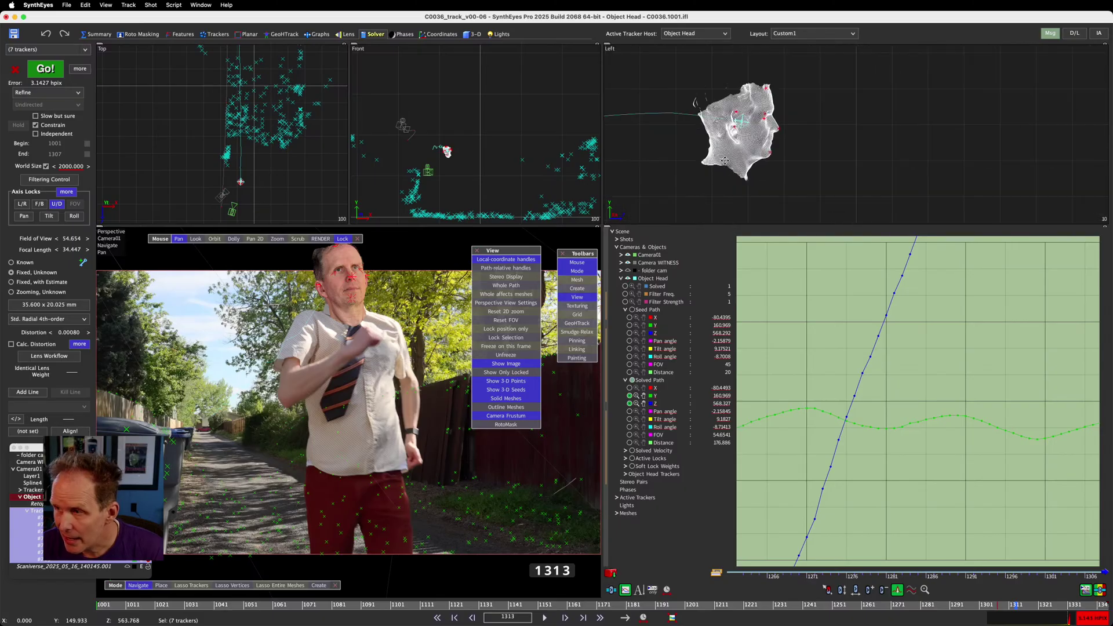
scroll(725, 161, up, 2)
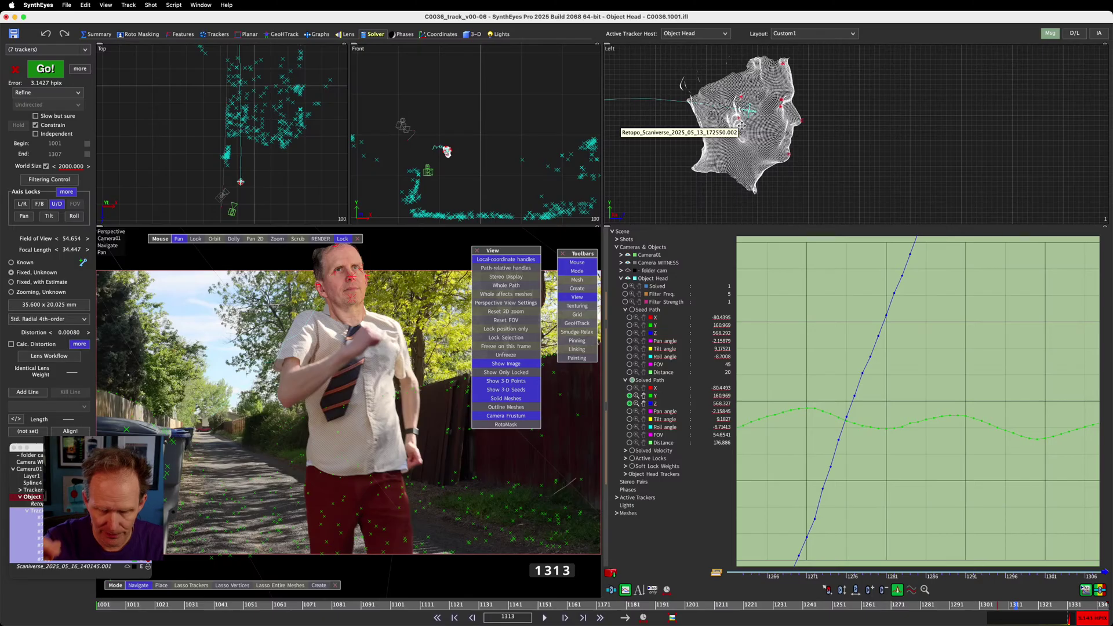
Save the project as its next version, C0036_track_v00-07
click(66, 5)
click(127, 57)
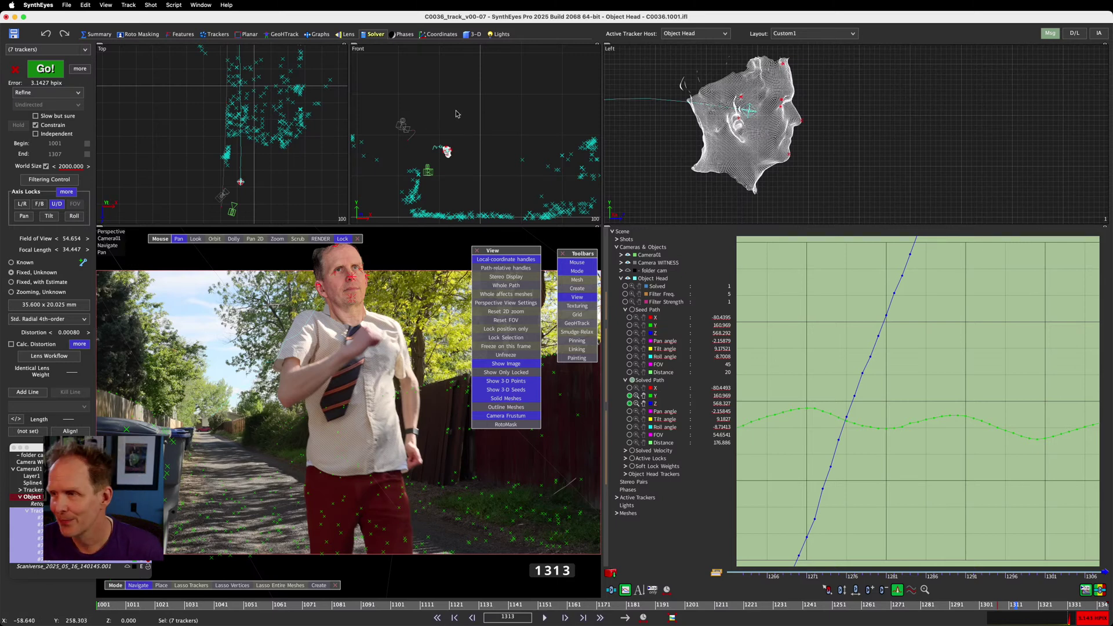
Step back and forth around frames 1312 to 1314 and compare the head mesh's position in the Left view
click(1017, 605)
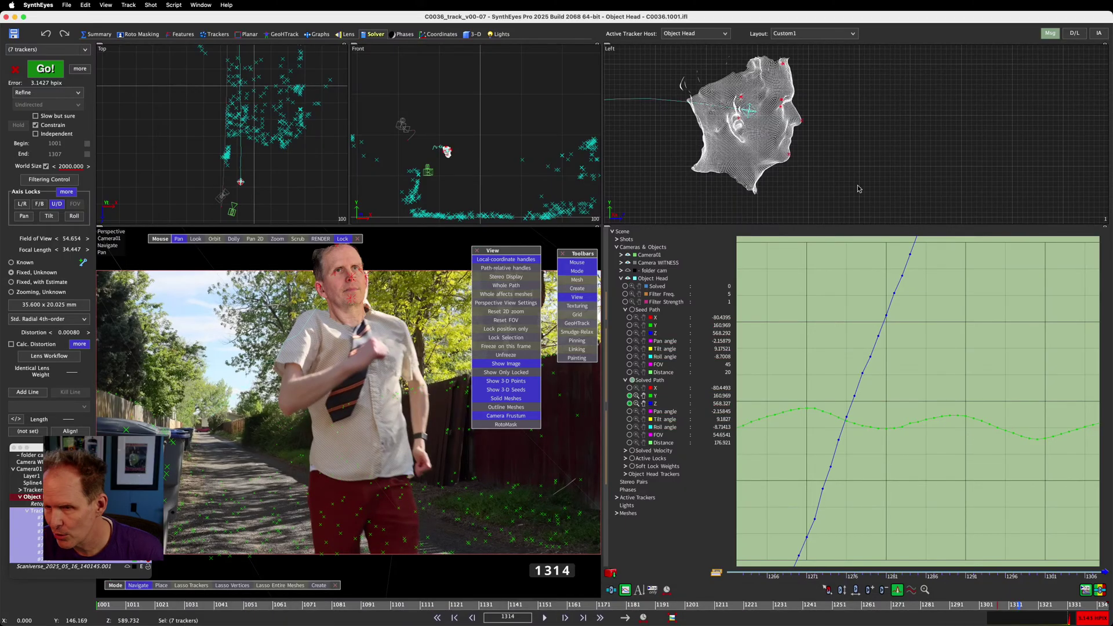
key(d)
key(d)
key(s)
key(s)
key(s)
key(s)
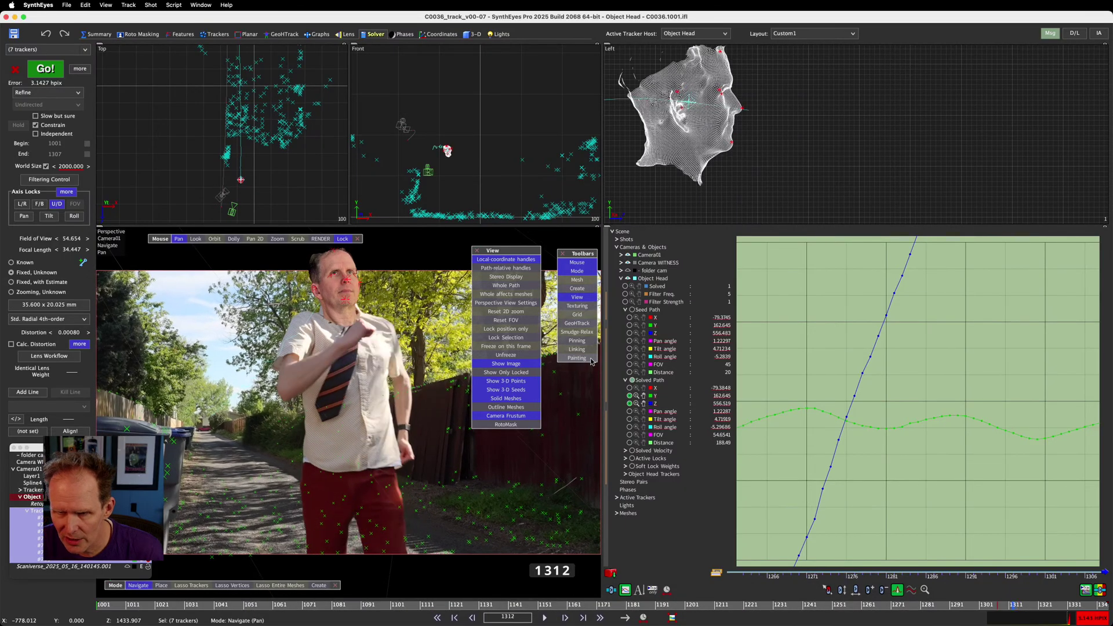
key(d)
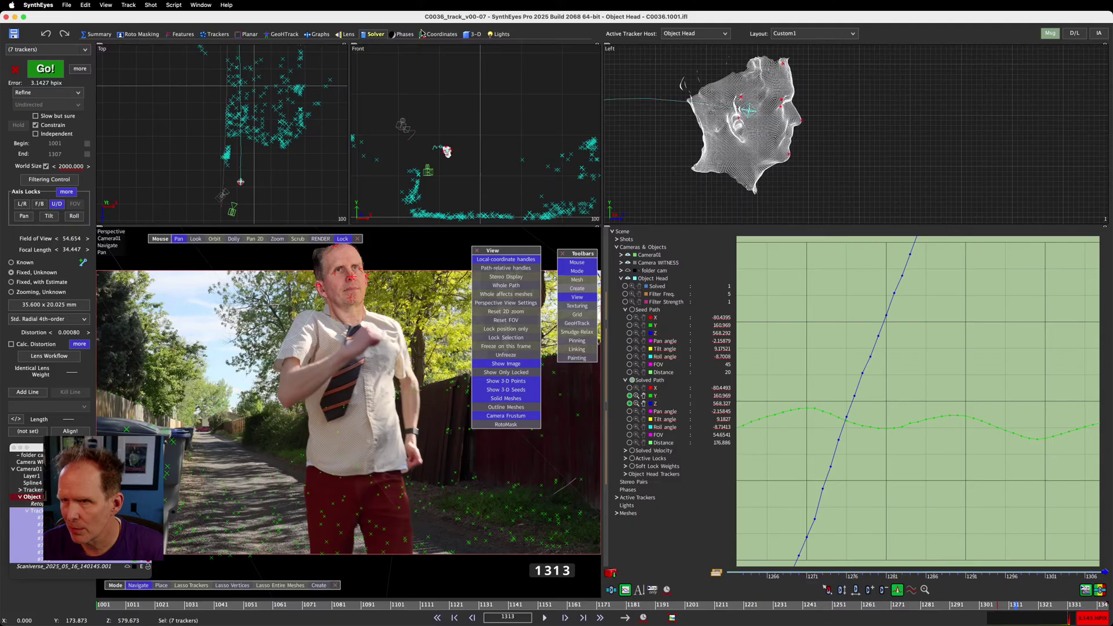
Switch to the 3-D room's Quad Perspective layout and frame the head closely in the Camera01 perspective view
click(473, 34)
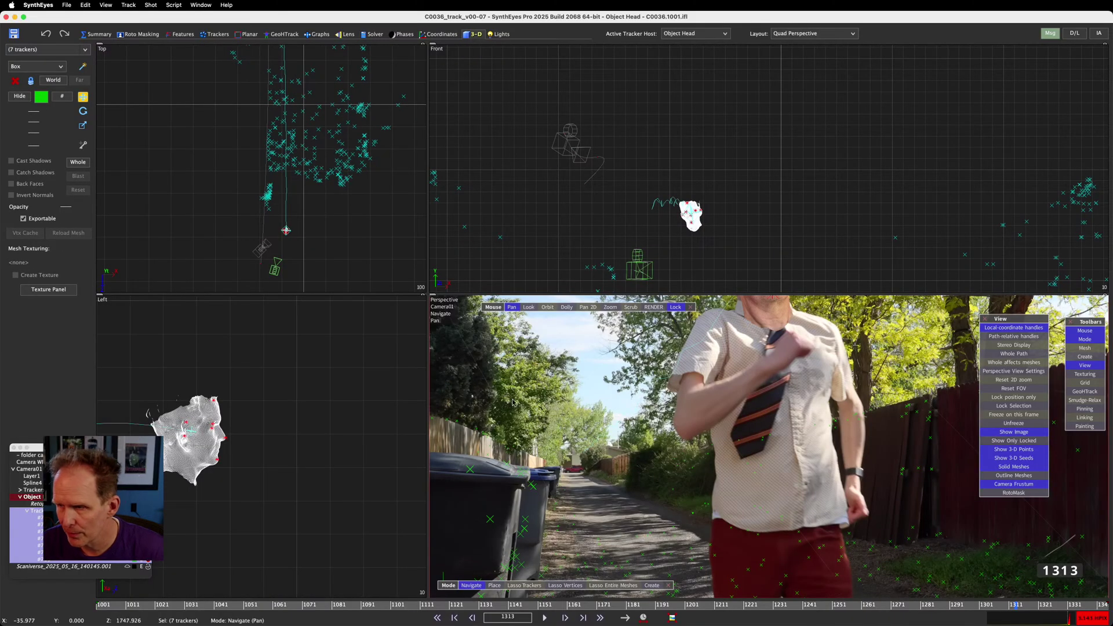
key(Left)
key(Left)
key(Right)
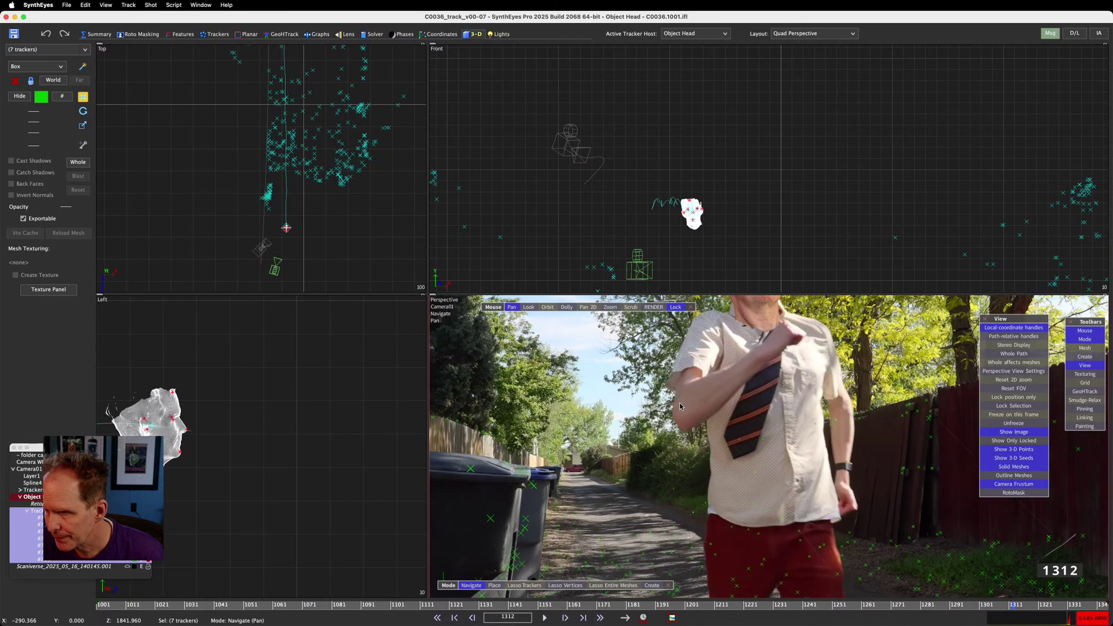
key(Right)
key(Left)
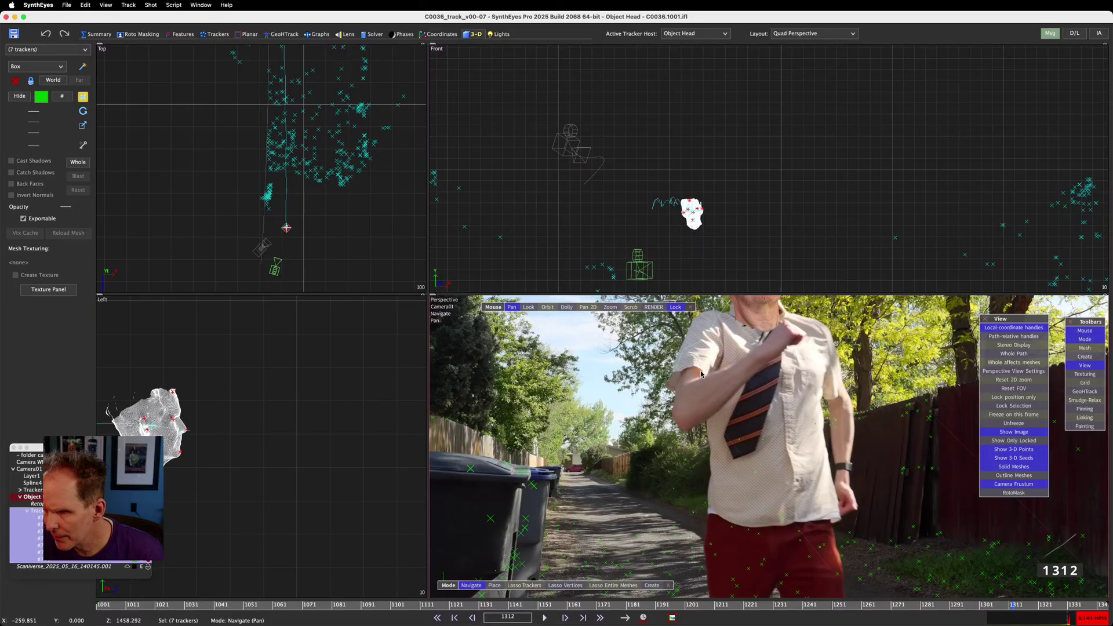
scroll(699, 371, down, 5)
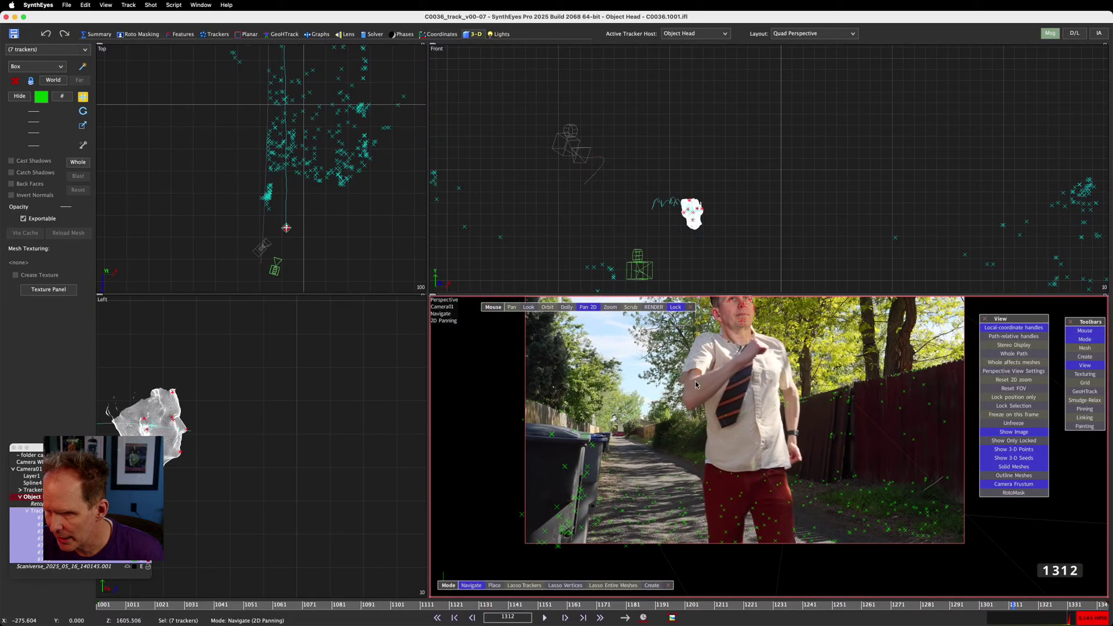
middle_drag(736, 327, 707, 355)
scroll(707, 355, up, 1)
scroll(722, 313, up, 5)
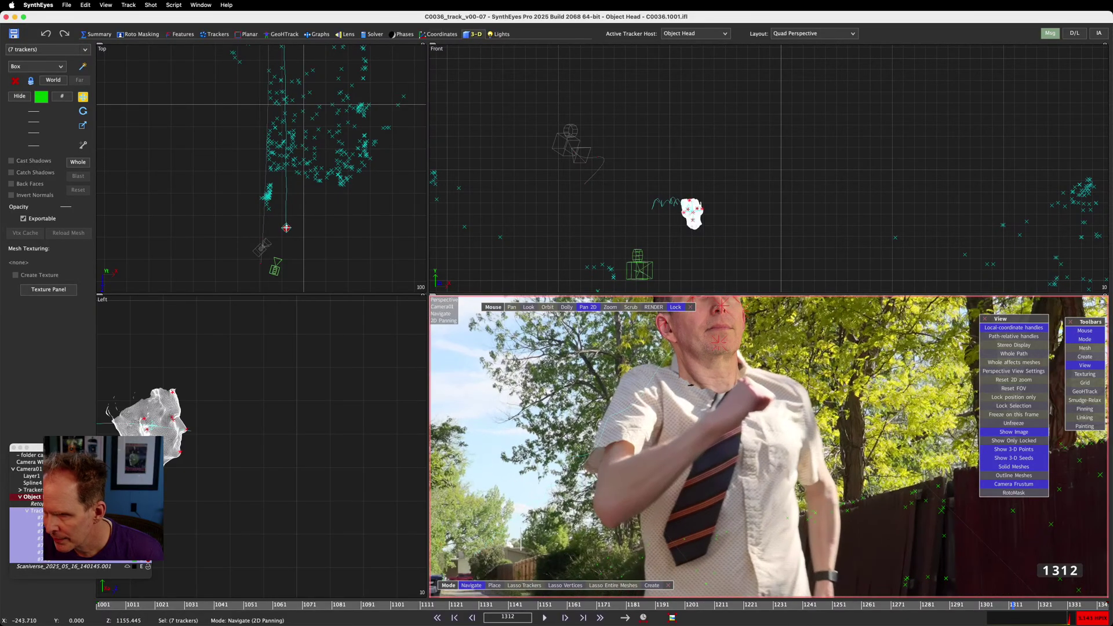
Examine the head mesh against the enlarged footage at frames 1312, 1313 and 1314
key(Right)
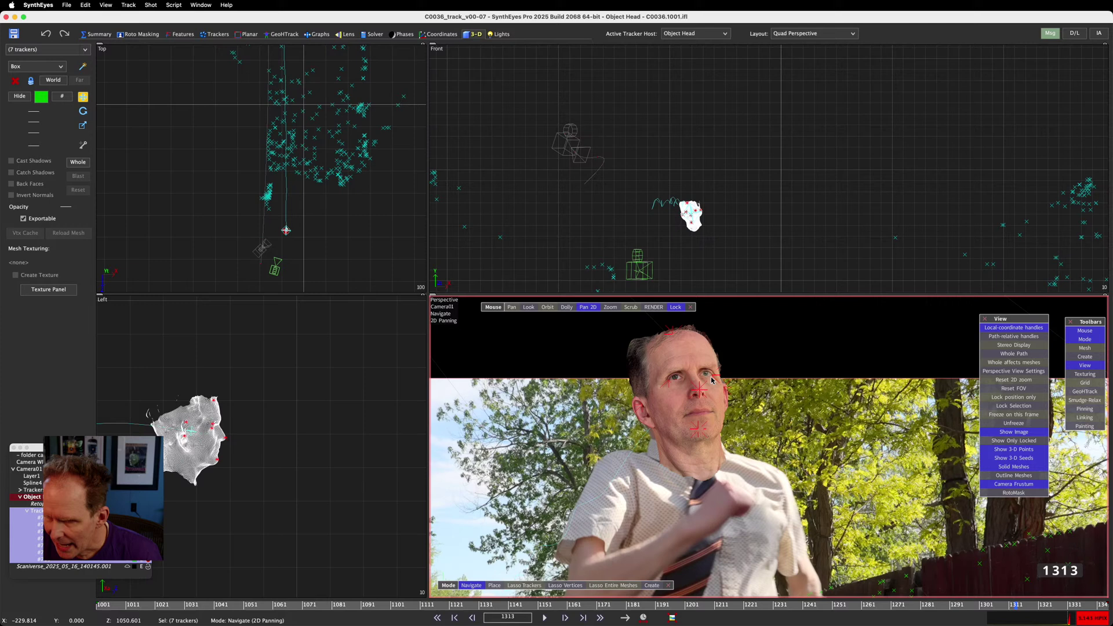
key(Right)
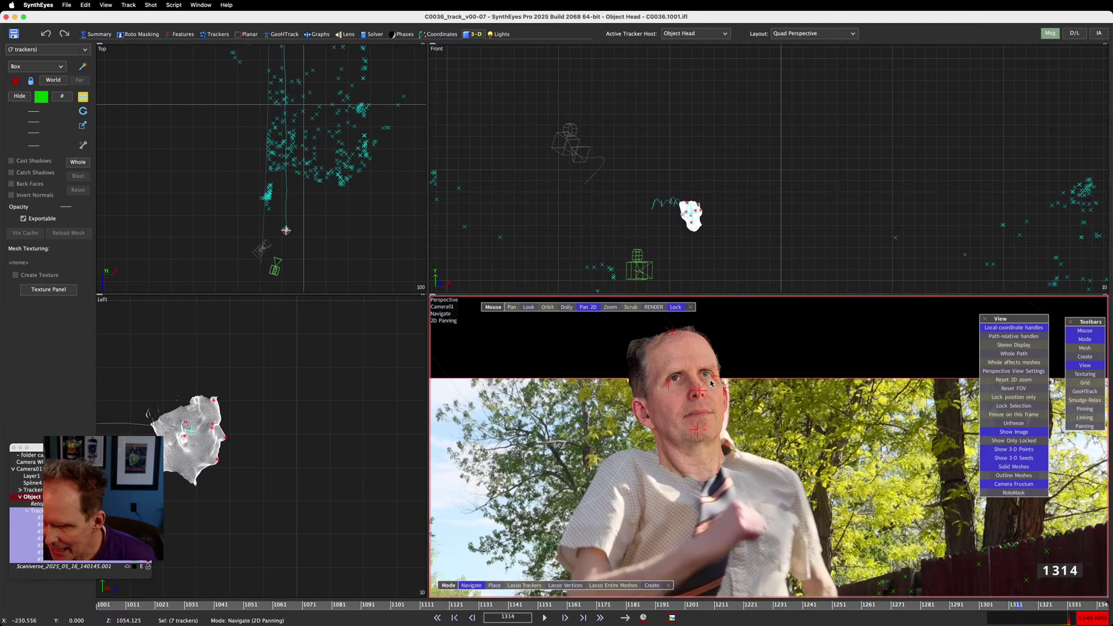
key(Left)
key(Left)
key(Right)
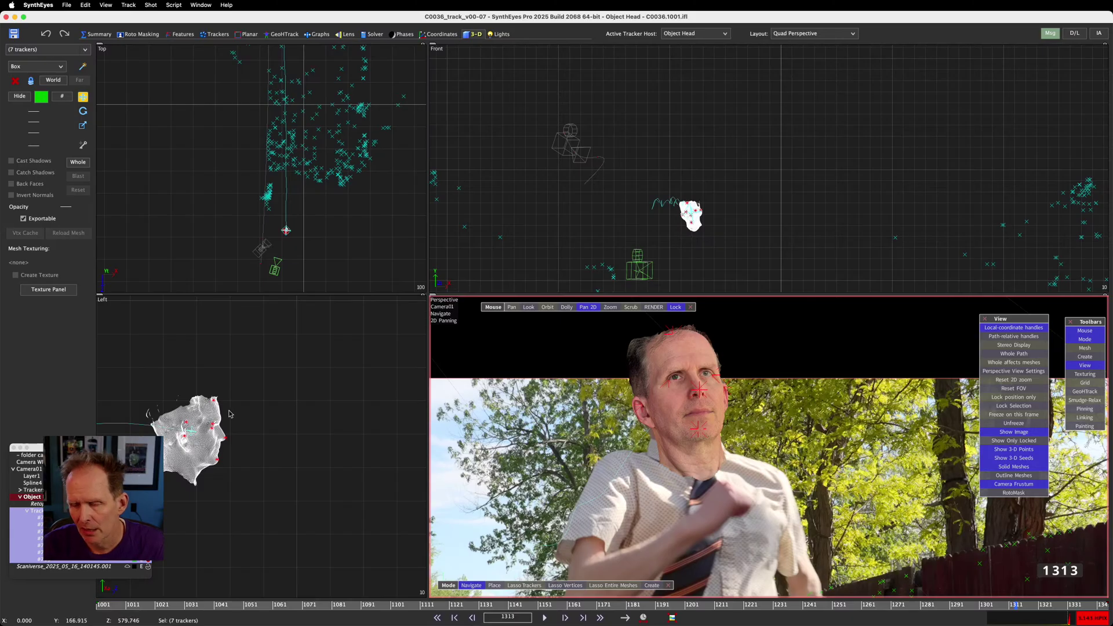
Step forward past frame 1318 and back to 1313 to examine how the head mesh follows the actor in the footage
key(Right)
key(Right)
key(Right)
key(Right)
key(Right)
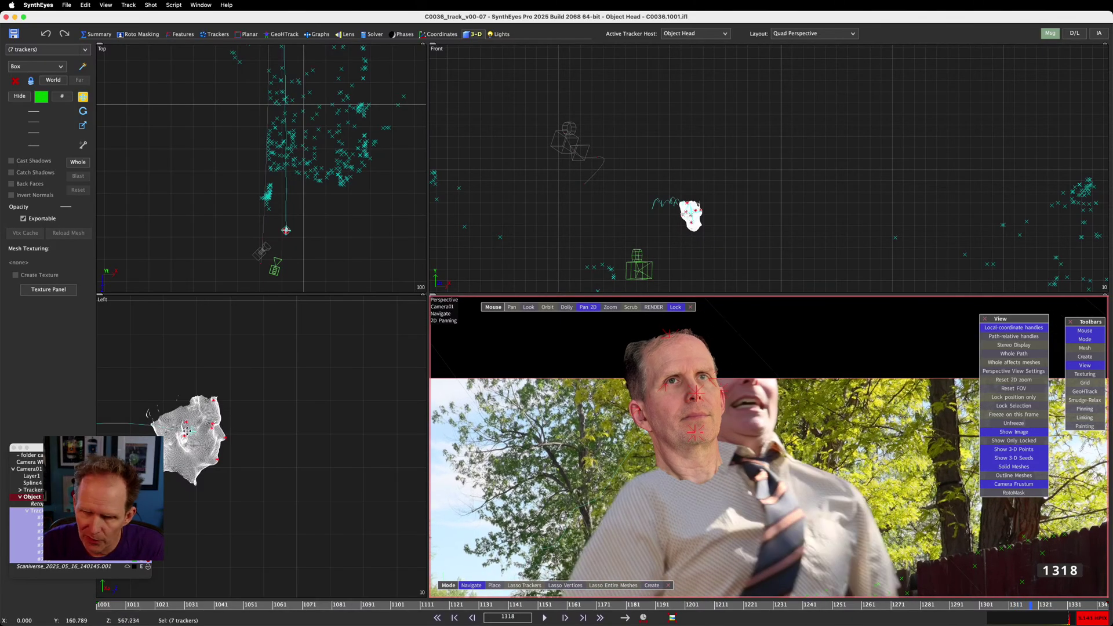
key(Right)
key(Left)
key(Left)
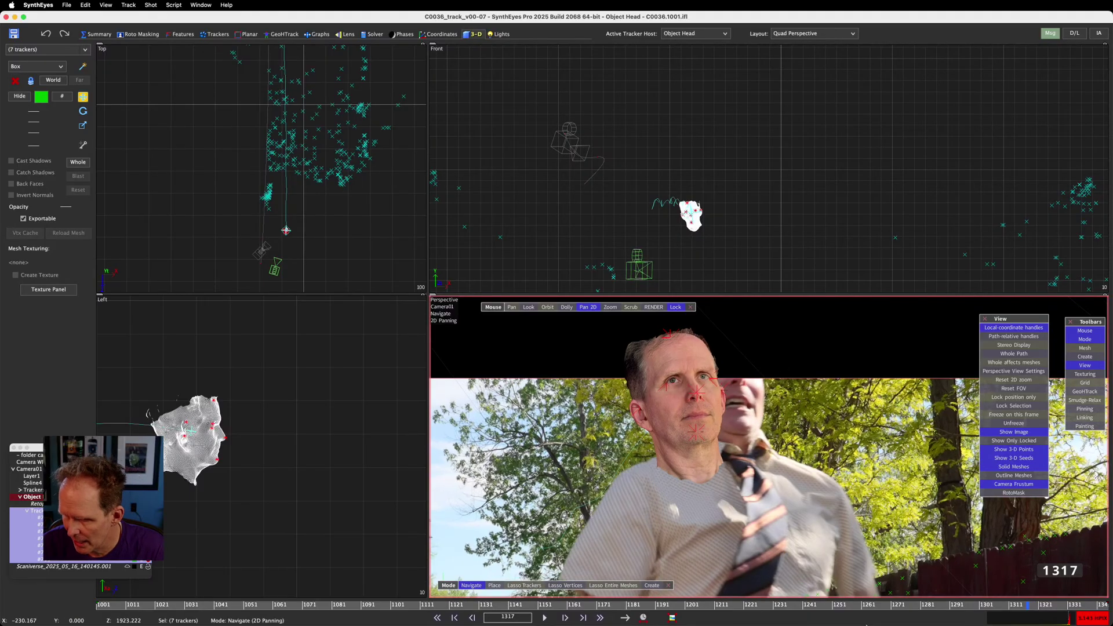
key(Left)
key(Left)
key(Left)
key(Left)
key(Left)
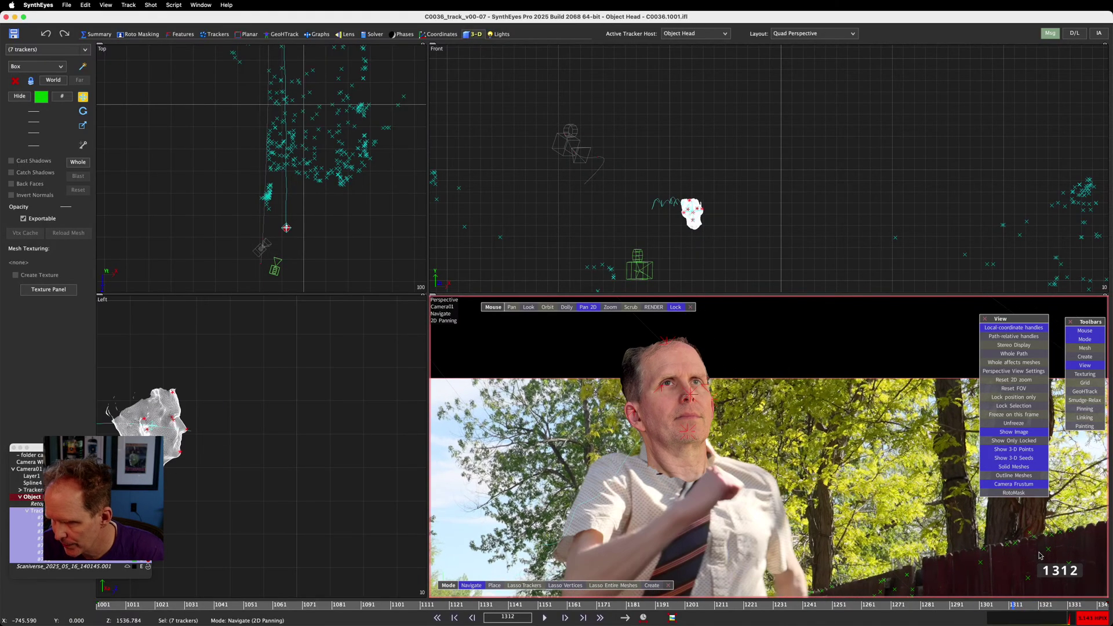
key(Right)
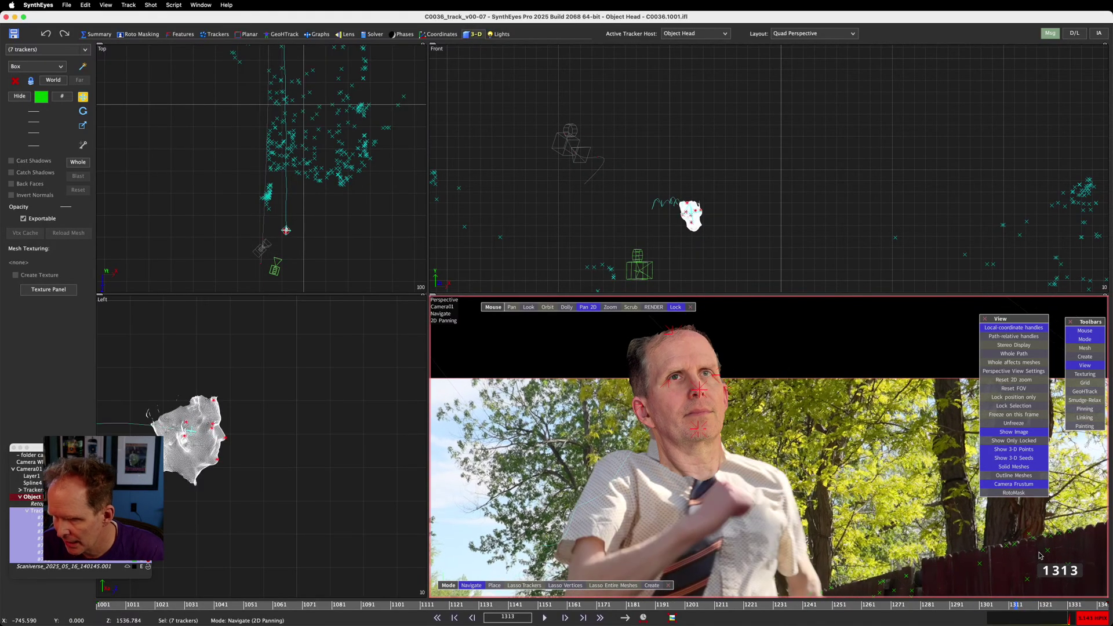
Select the Object Head and, at frame 1317, move it forward in the Left view to about Y 157.19, Z 591.79
click(191, 431)
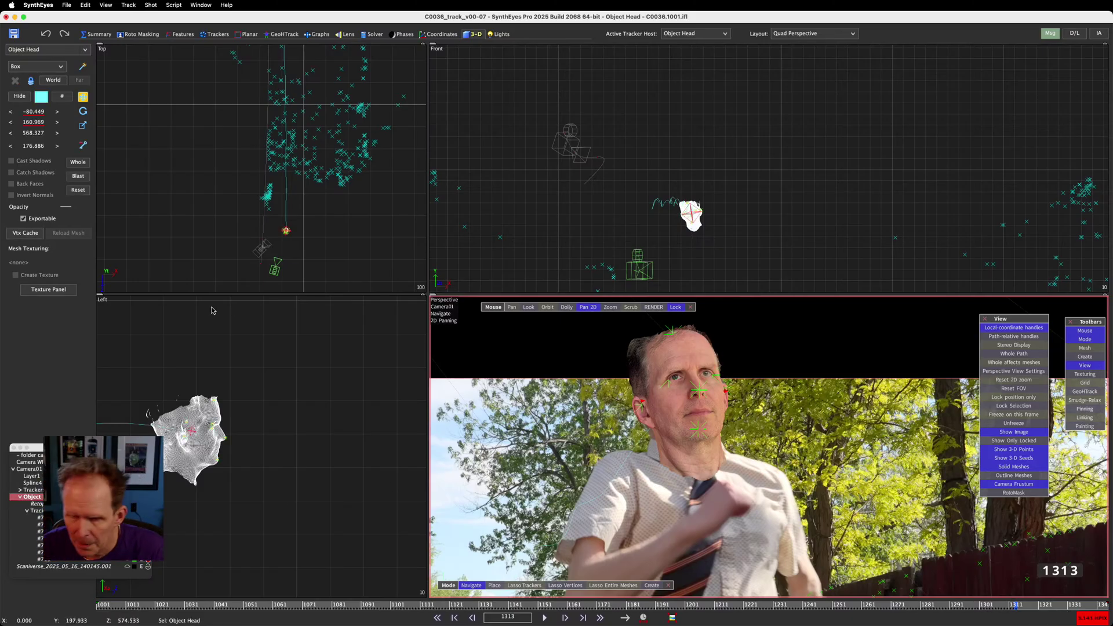
key(Right)
key(Right)
key(Right)
key(Right)
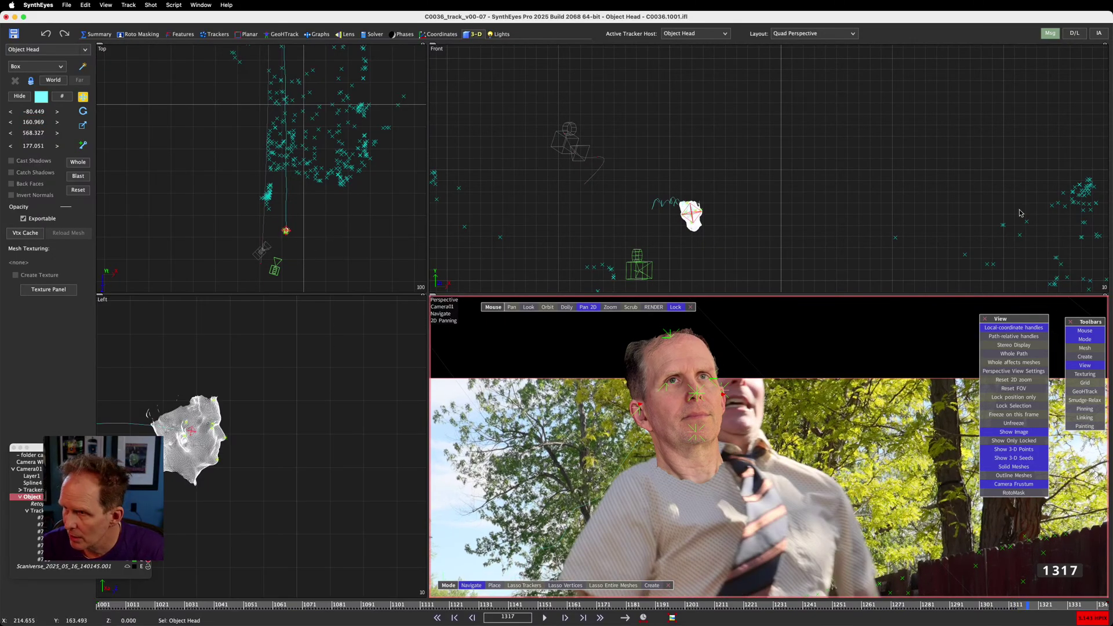
middle_drag(1020, 212, 991, 206)
middle_drag(264, 386, 326, 386)
scroll(289, 224, up, 15)
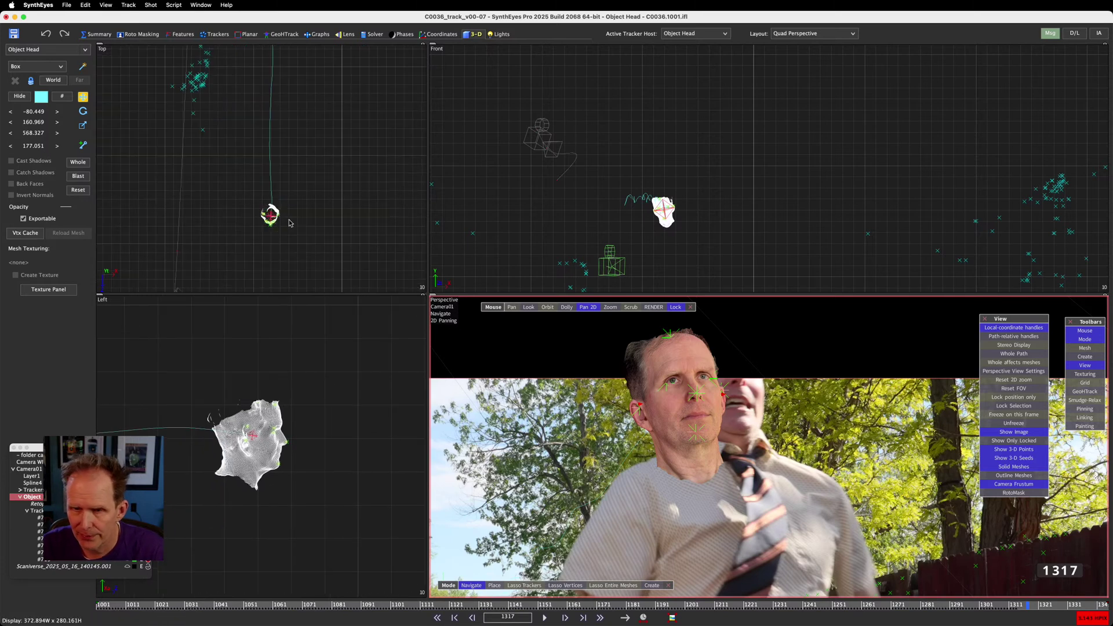
scroll(252, 415, up, 5)
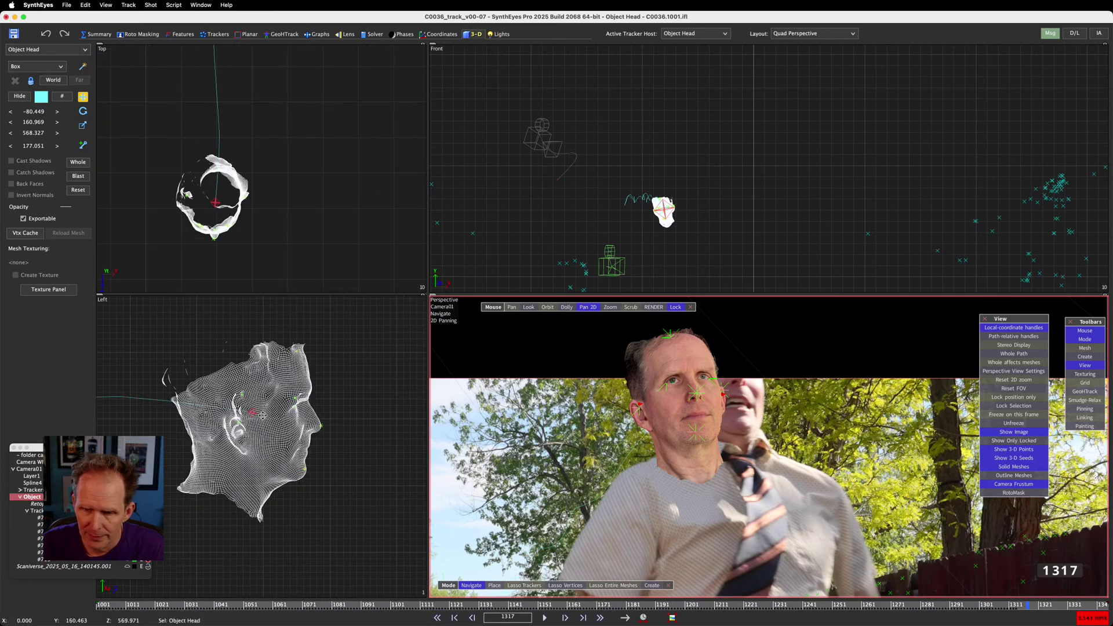
drag(252, 414, 402, 435)
Step back and forth between frames 1314 and 1317 to check the head's motion against the footage
key(s)
key(s)
key(s)
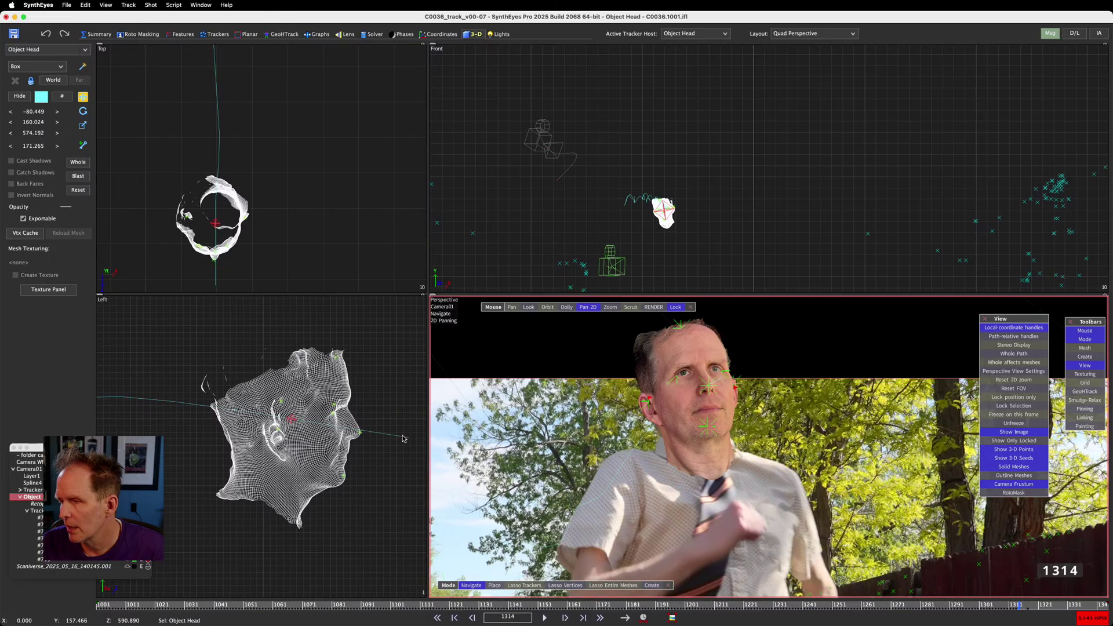
key(d)
key(d)
key(d)
key(d)
key(s)
key(s)
key(s)
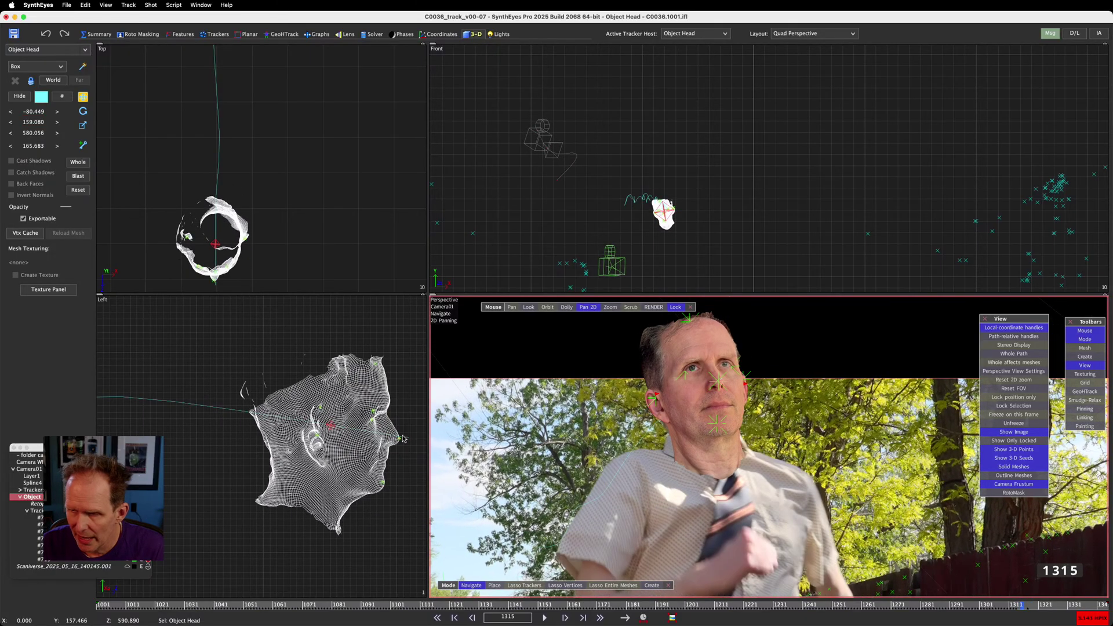
key(d)
key(d)
key(d)
key(s)
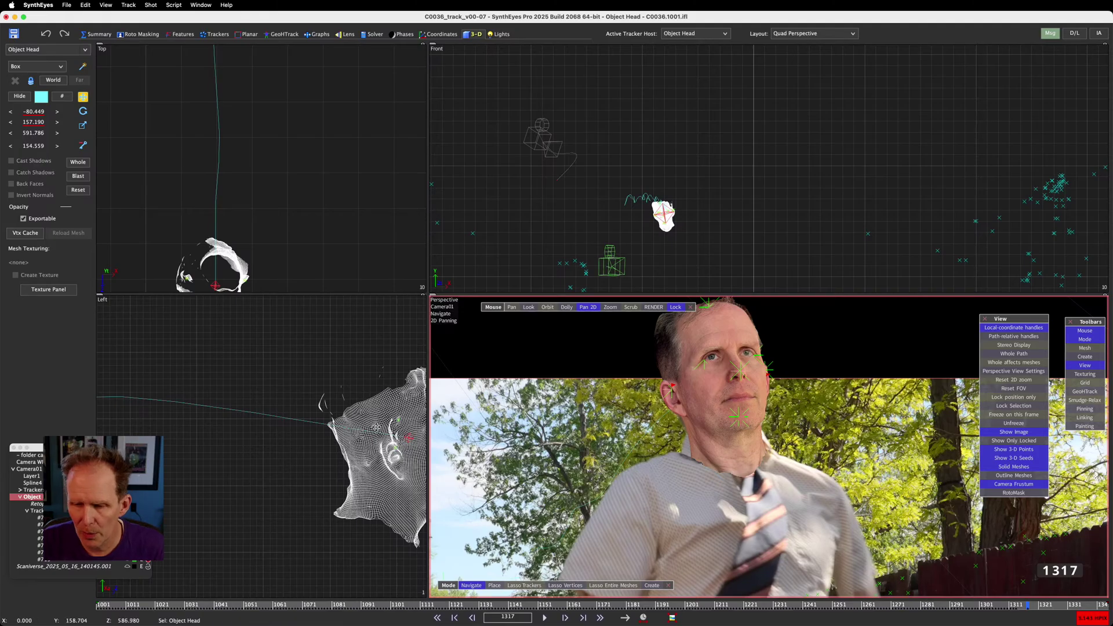
Colour the retopologized head mesh Licorice black and turn off Solid Meshes in the perspective view
click(372, 426)
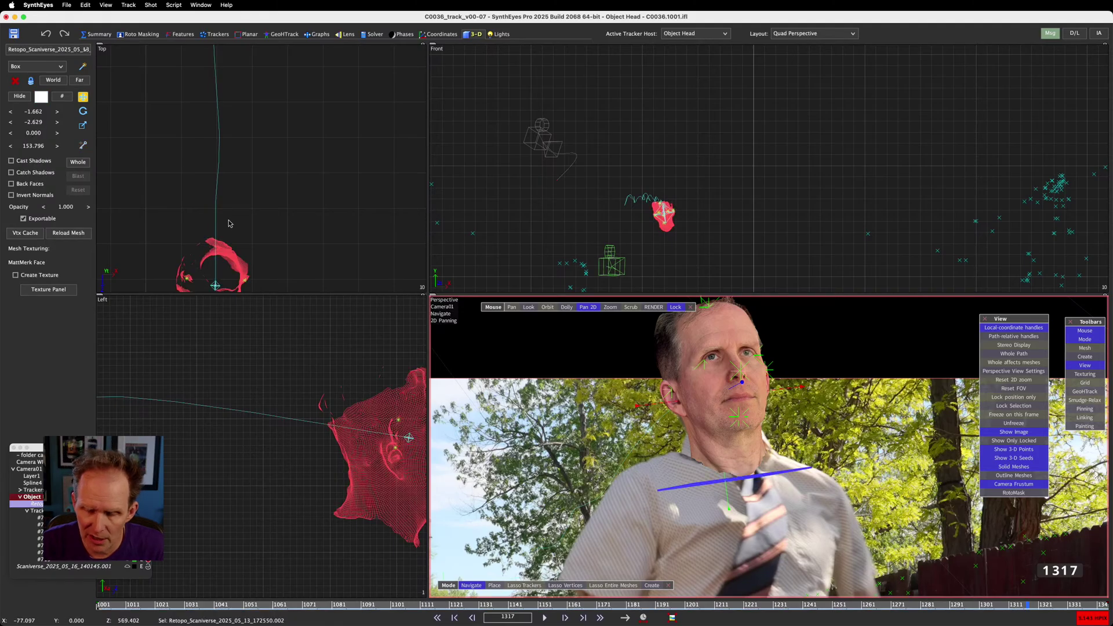
click(42, 98)
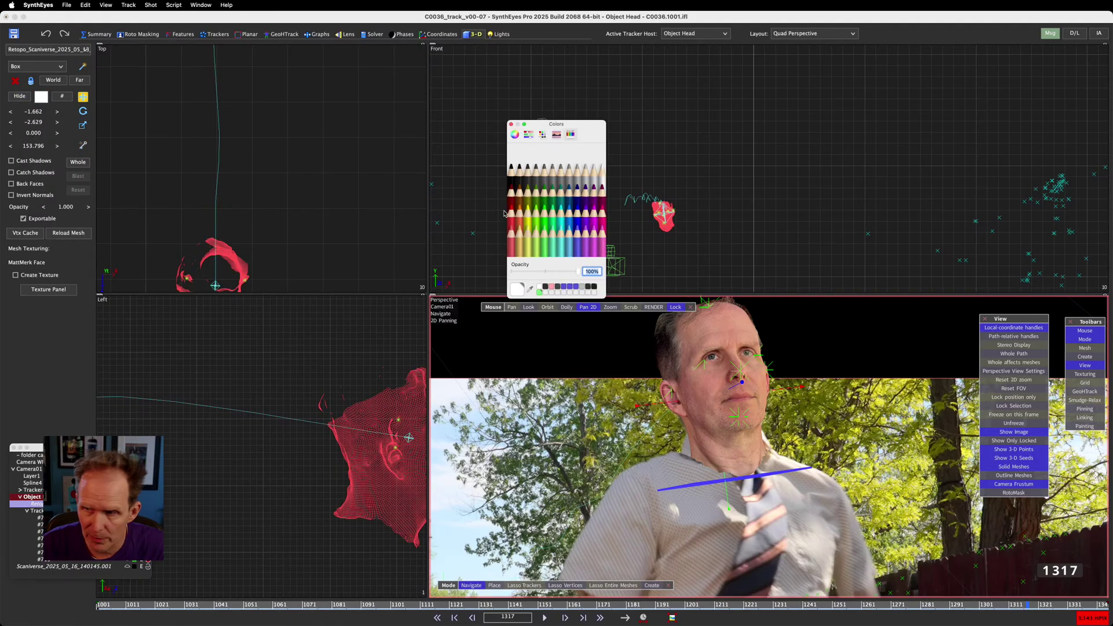
click(509, 168)
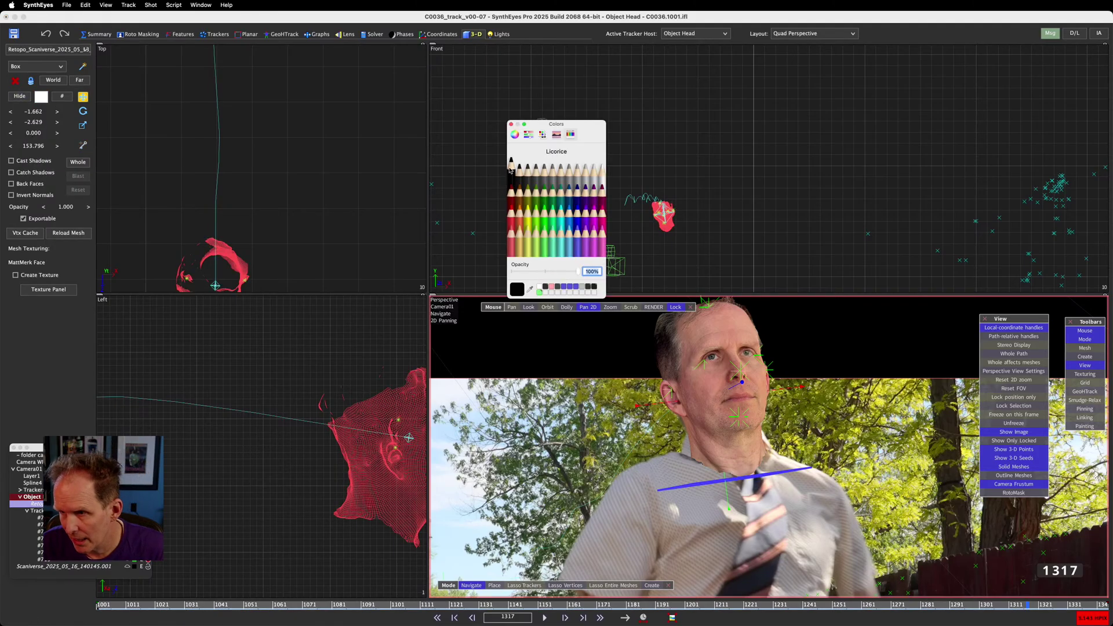
click(511, 124)
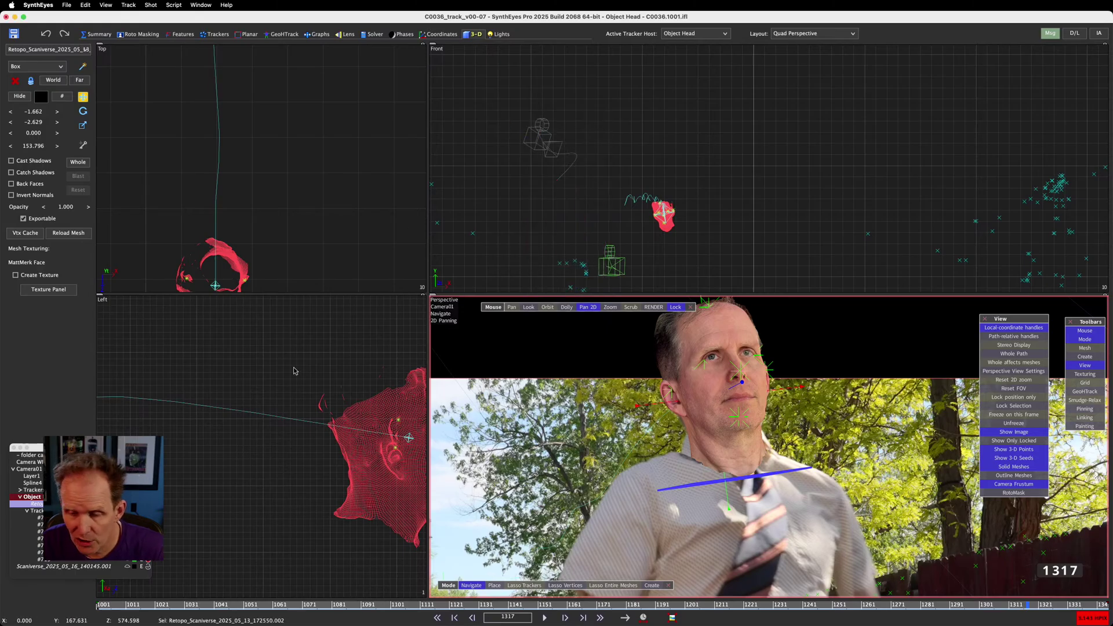
click(1022, 467)
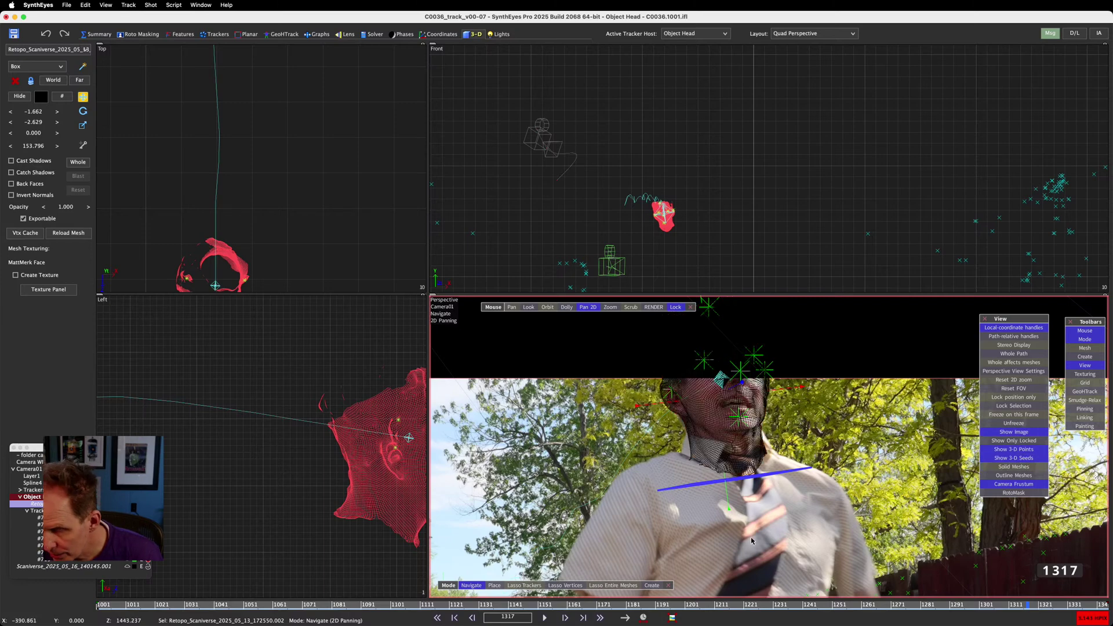
Step back to frame 1312 and forward to 1315 to examine the black wireframe over the actor's head
key(s)
key(s)
key(s)
key(s)
key(s)
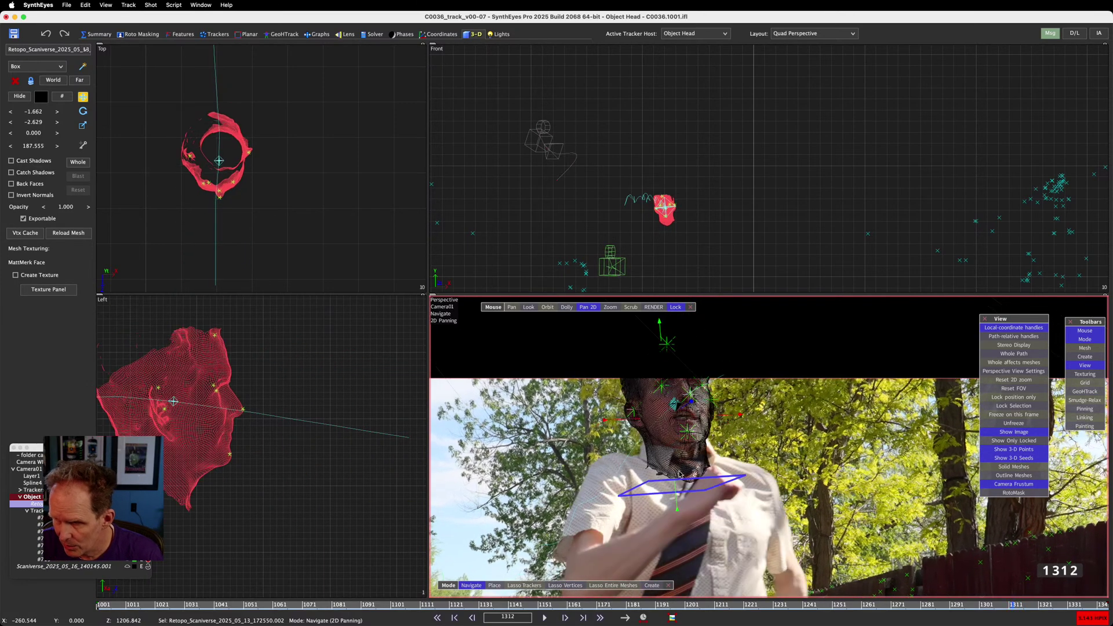
key(d)
key(d)
key(d)
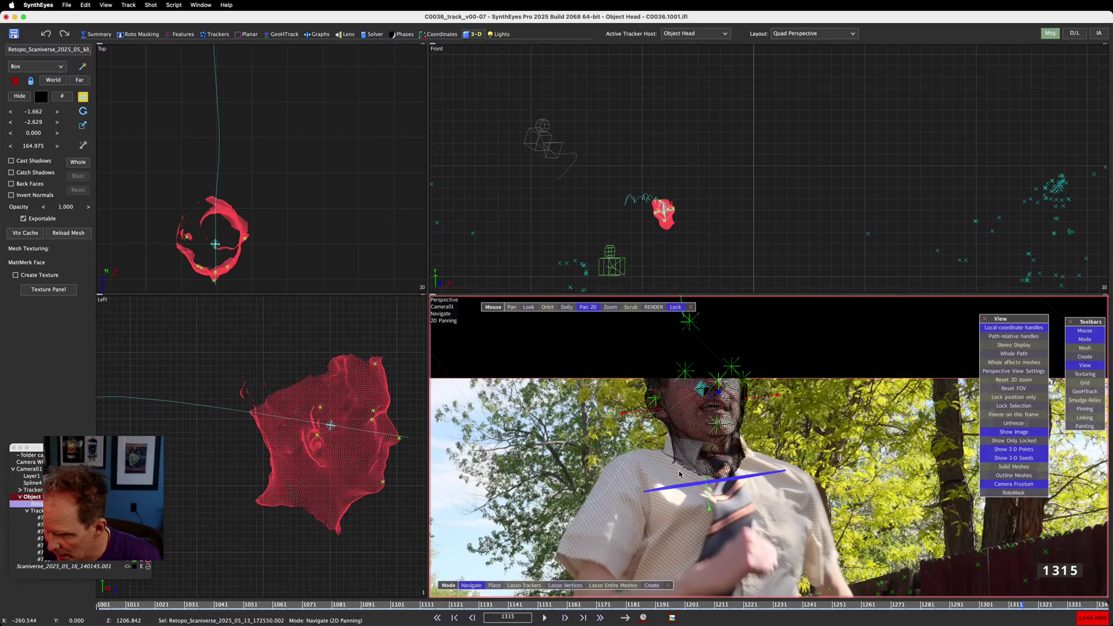
Select the Object Head and compare its wireframe with the footage from frame 1313 through 1317
click(331, 427)
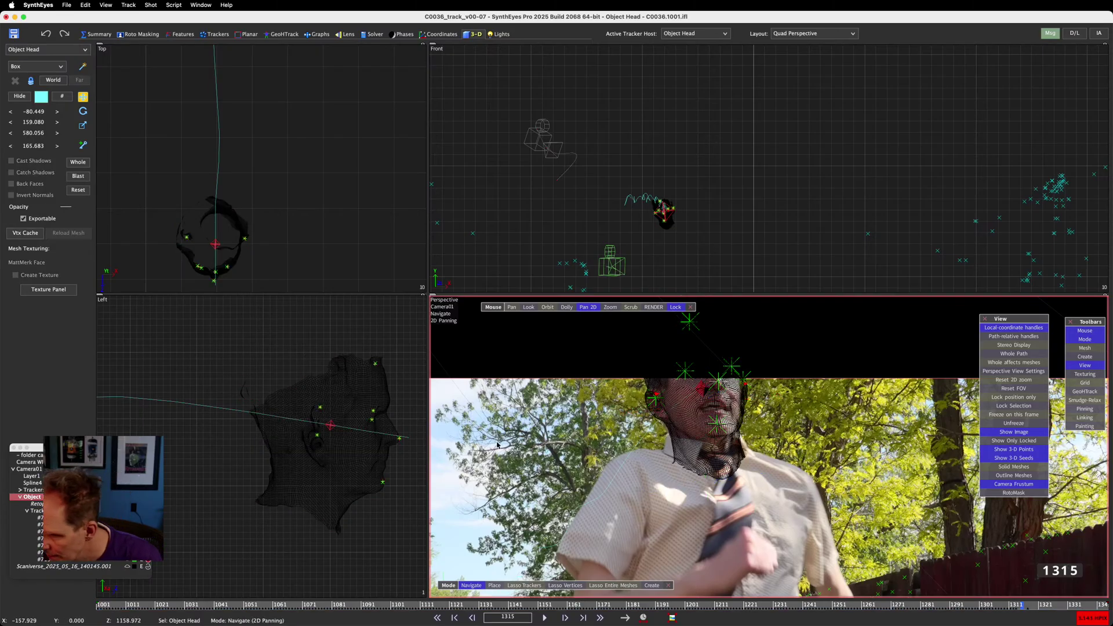
key(s)
key(s)
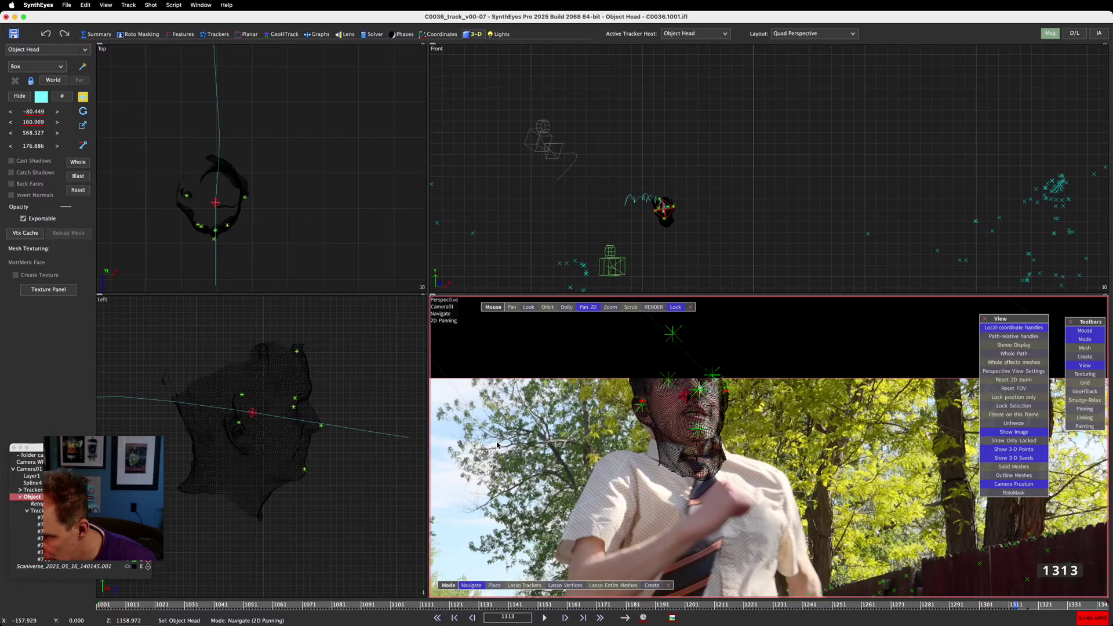
key(d)
key(d)
key(d)
key(d)
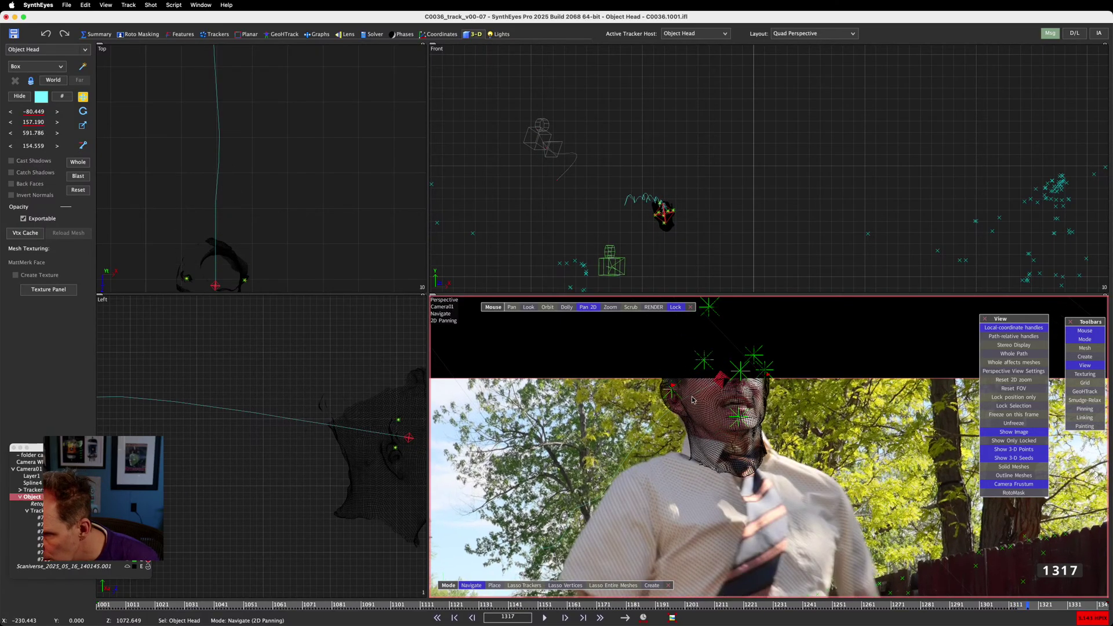
Examine the head wireframe's fit close up at frame 1317 and across frames 1312 and 1313 in the perspective view
scroll(781, 377, up, 5)
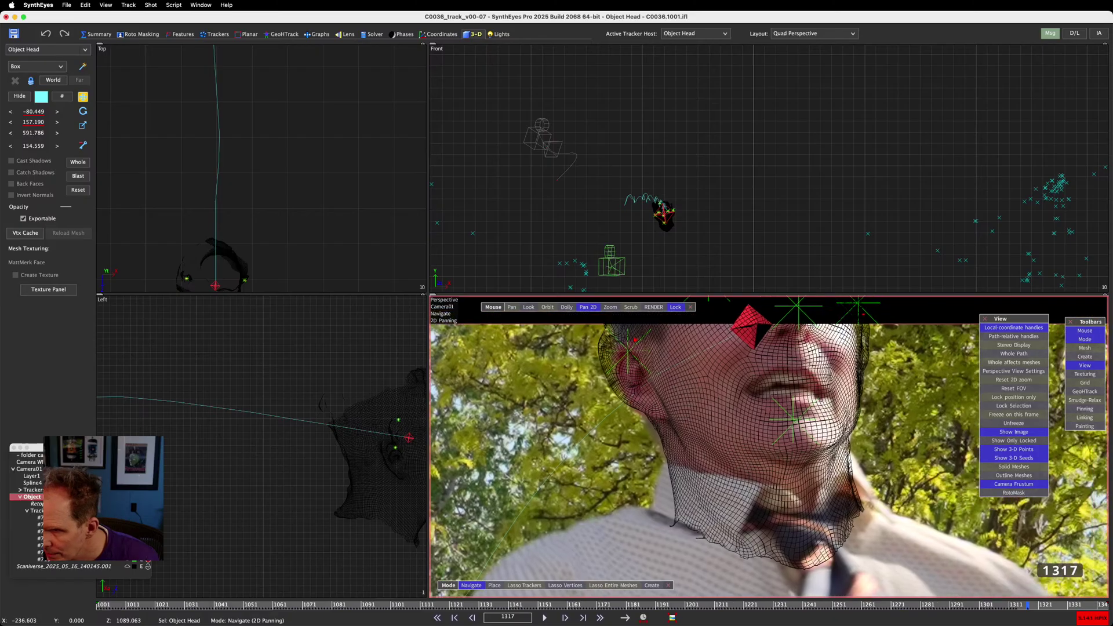
key(a)
key(a)
key(a)
key(a)
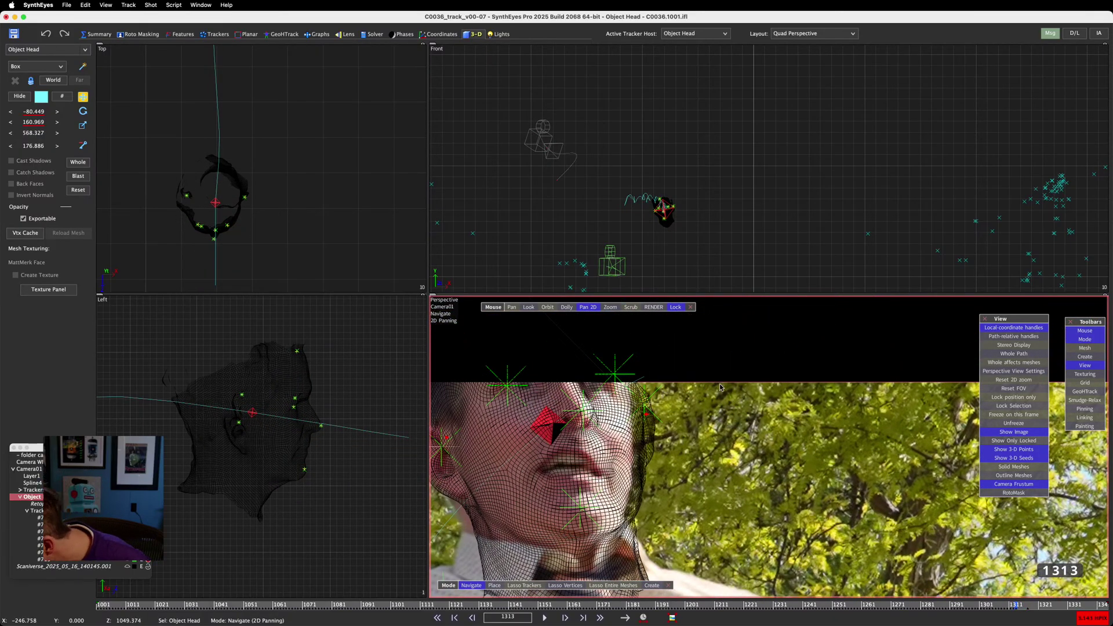
drag(724, 442, 783, 429)
key(s)
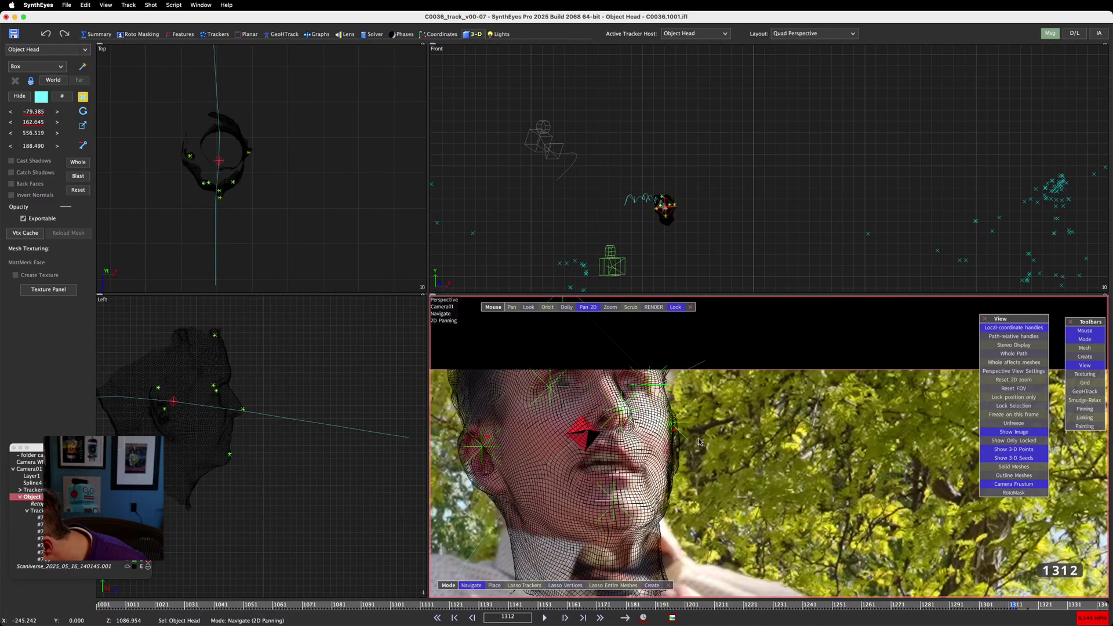
key(d)
key(s)
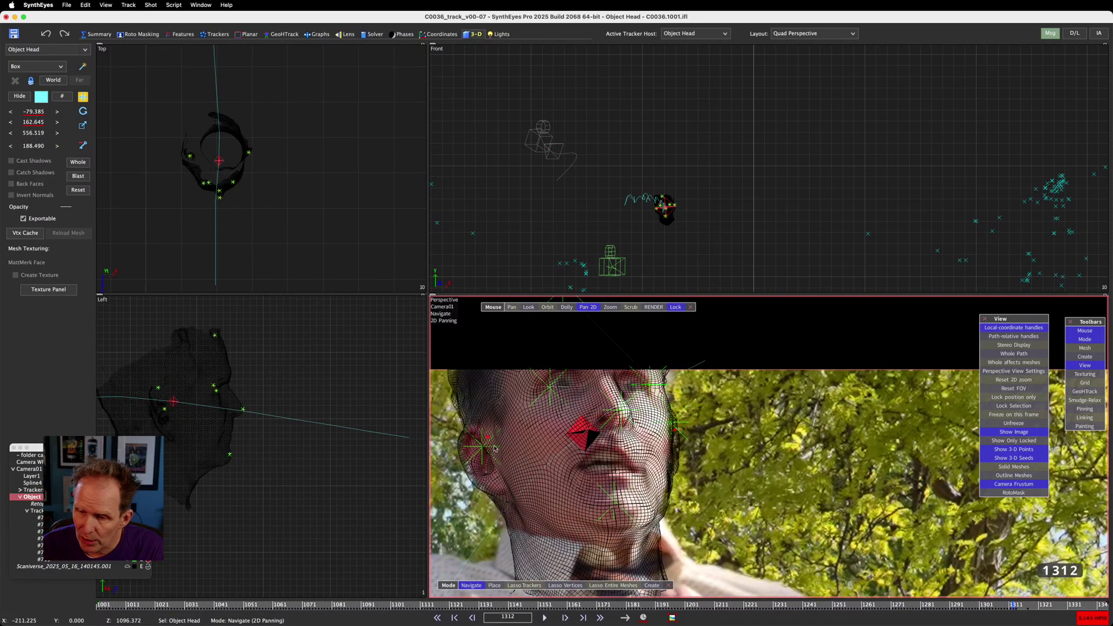
key(d)
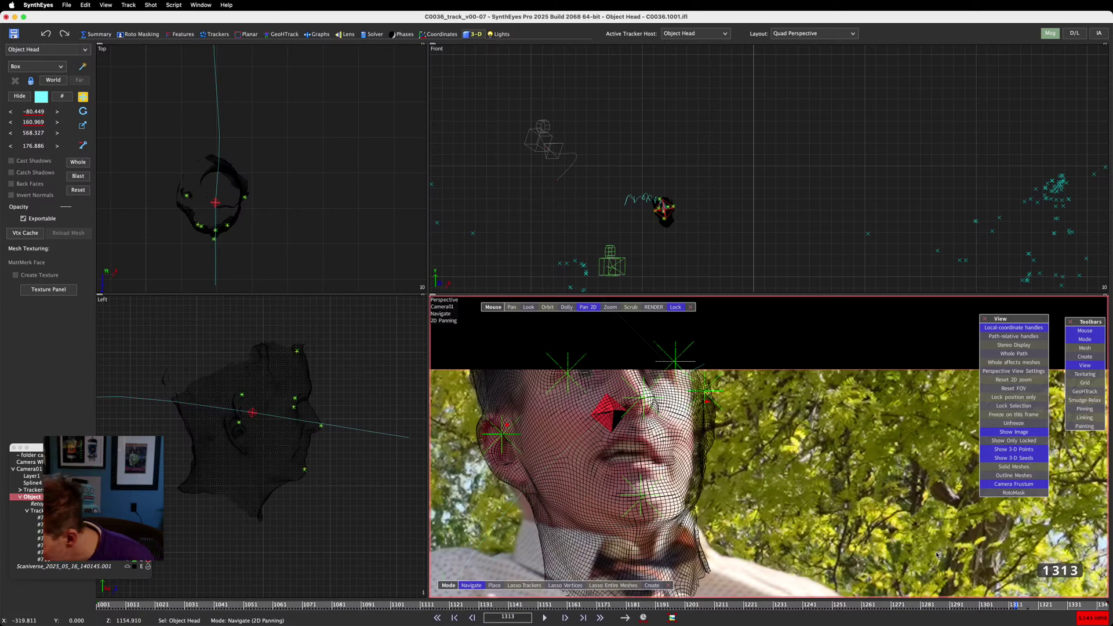
Step back to frame 1307 and inspect how the wireframe lines up with the actor's ear and face
key(s)
key(s)
key(s)
key(s)
key(s)
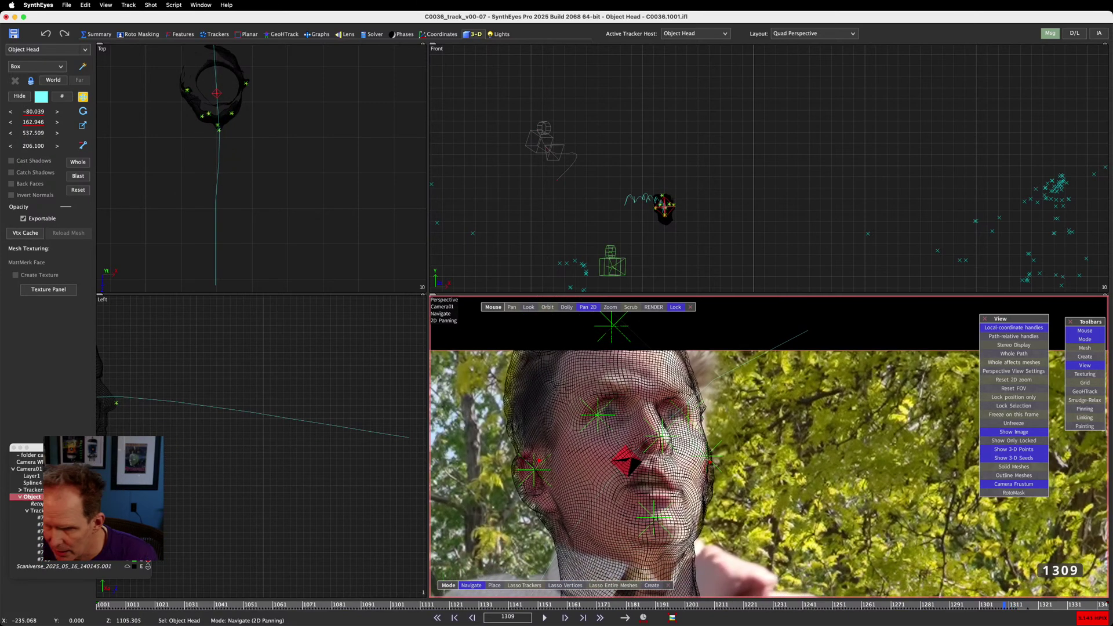
key(s)
drag(618, 461, 675, 424)
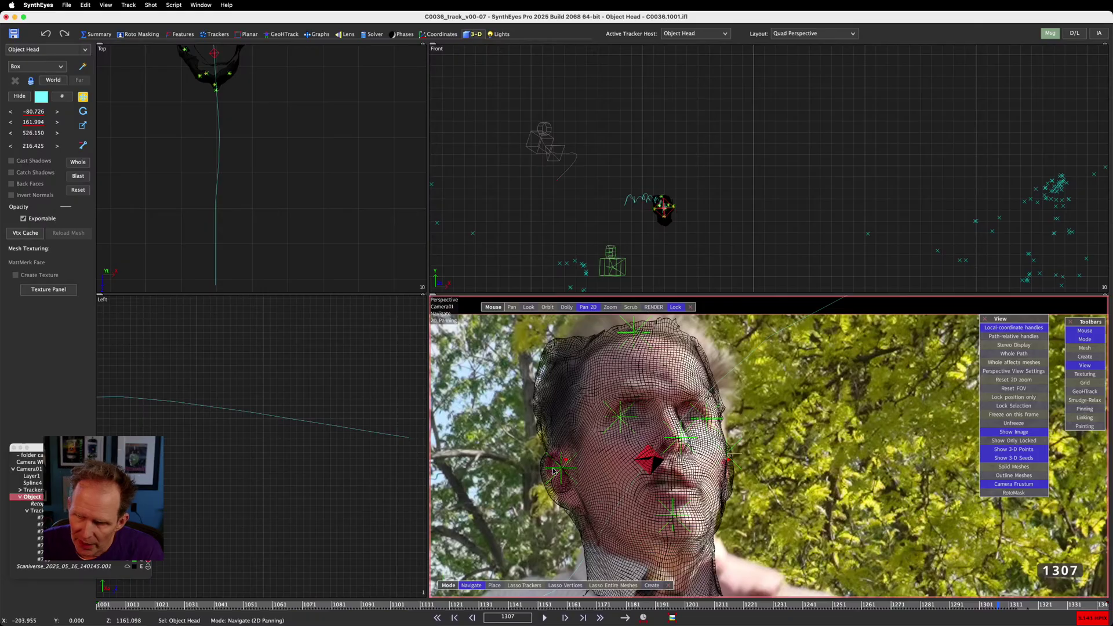
scroll(565, 512, up, 3)
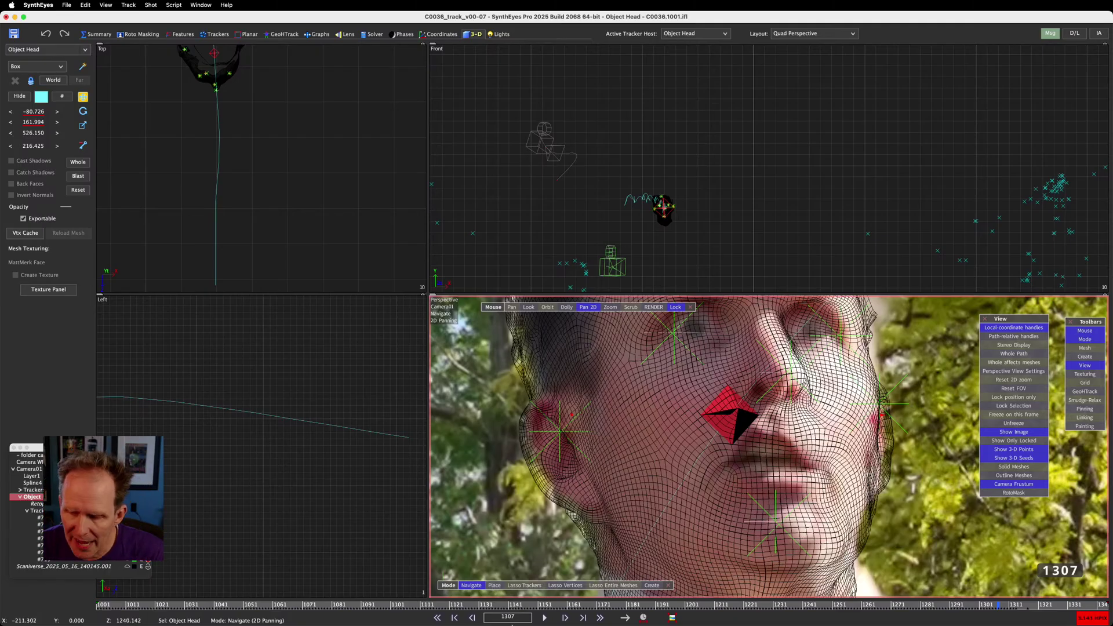
mouse_move(557, 431)
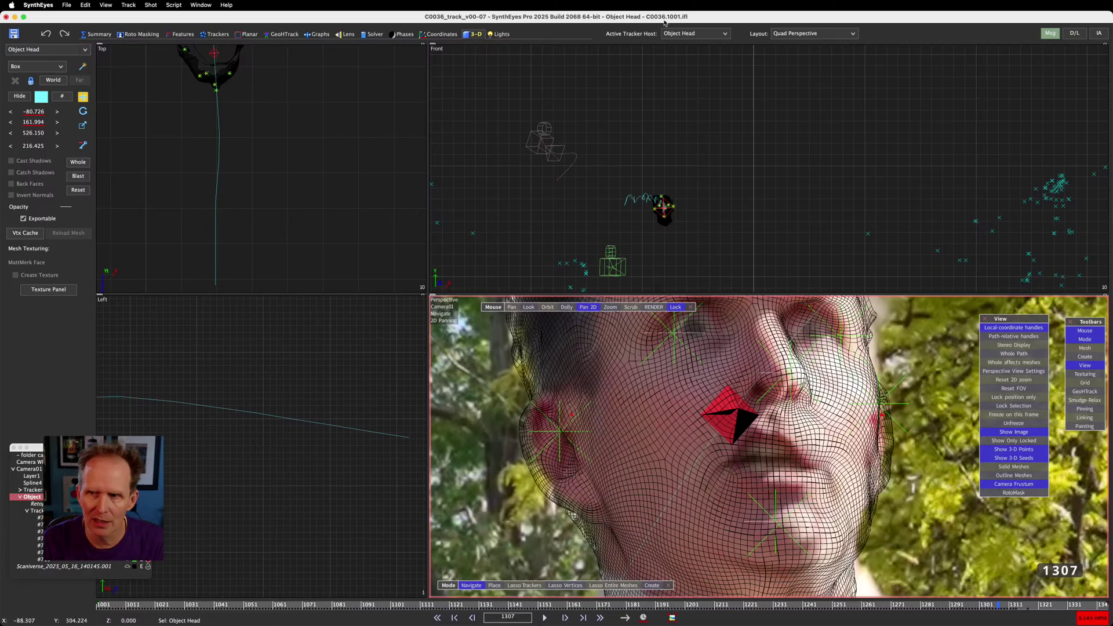
Look at the Object Head's path in the Solver room, and return to the 3-D room with the whole head framed
click(374, 34)
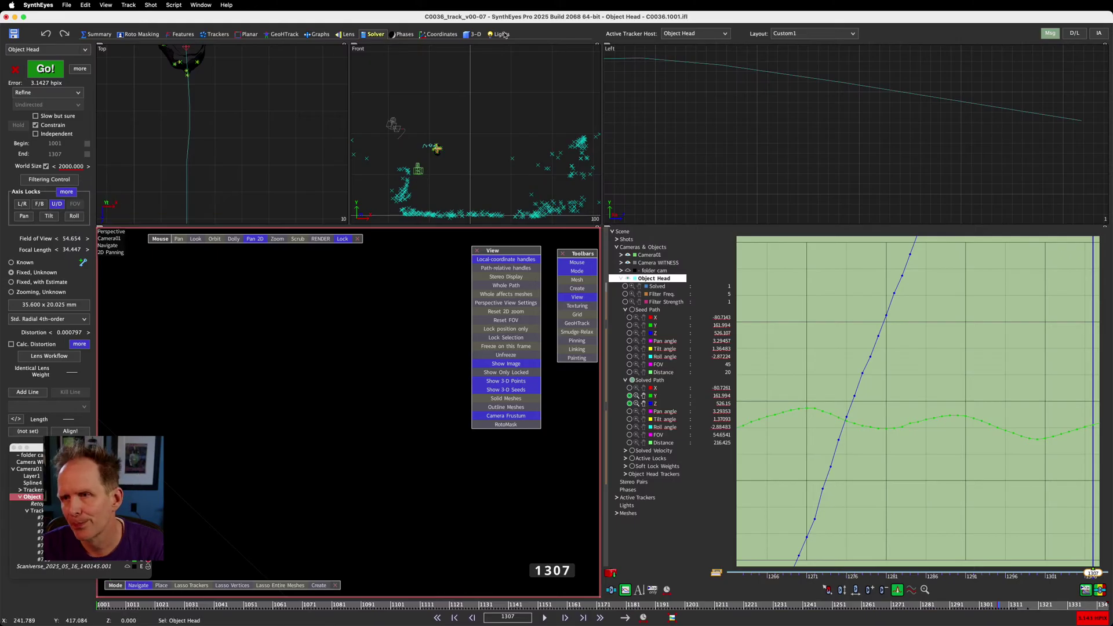
click(474, 34)
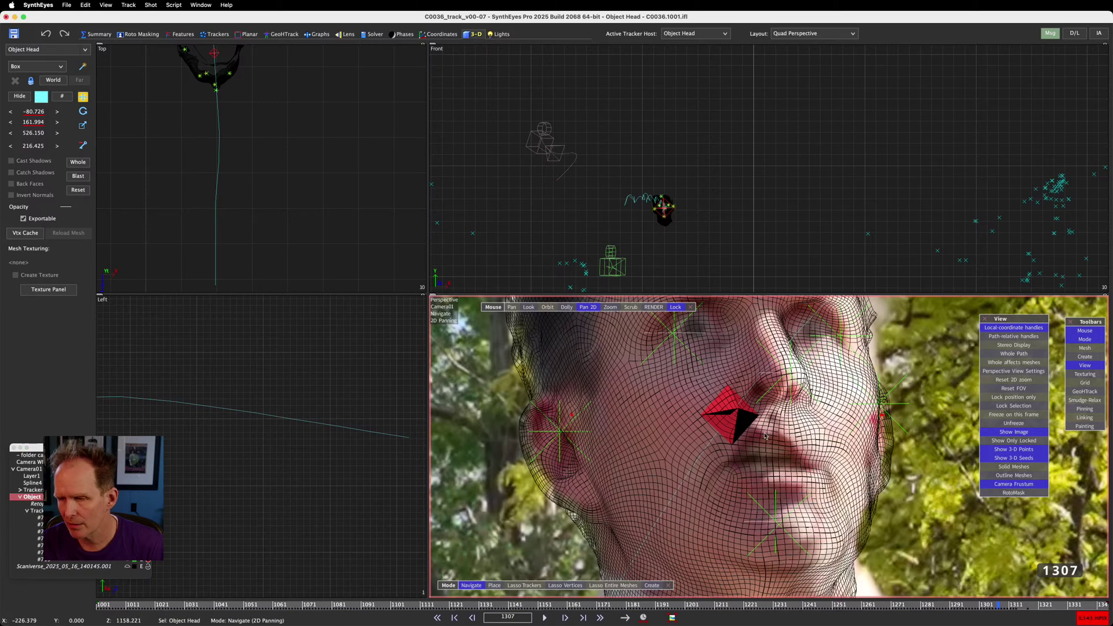
scroll(680, 421, down, 6)
scroll(680, 422, up, 2)
middle_drag(680, 422, 642, 476)
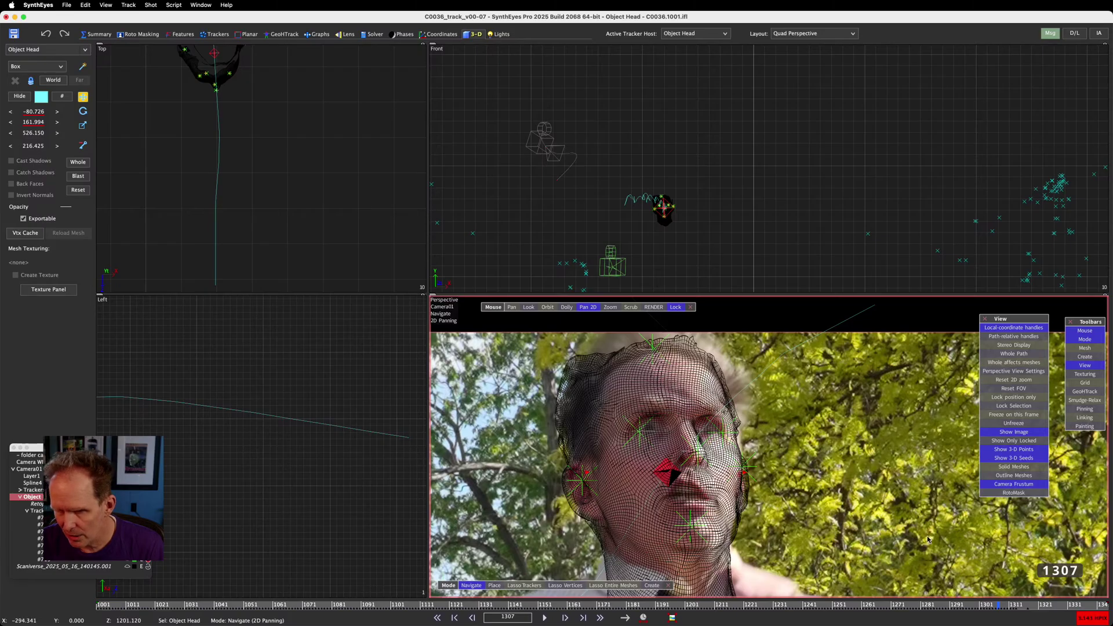
Step forward from frame 1307 to 1315 to examine how the wireframe follows the actor's head
key(Right)
key(Right)
key(Right)
key(Right)
key(Right)
key(Right)
key(Right)
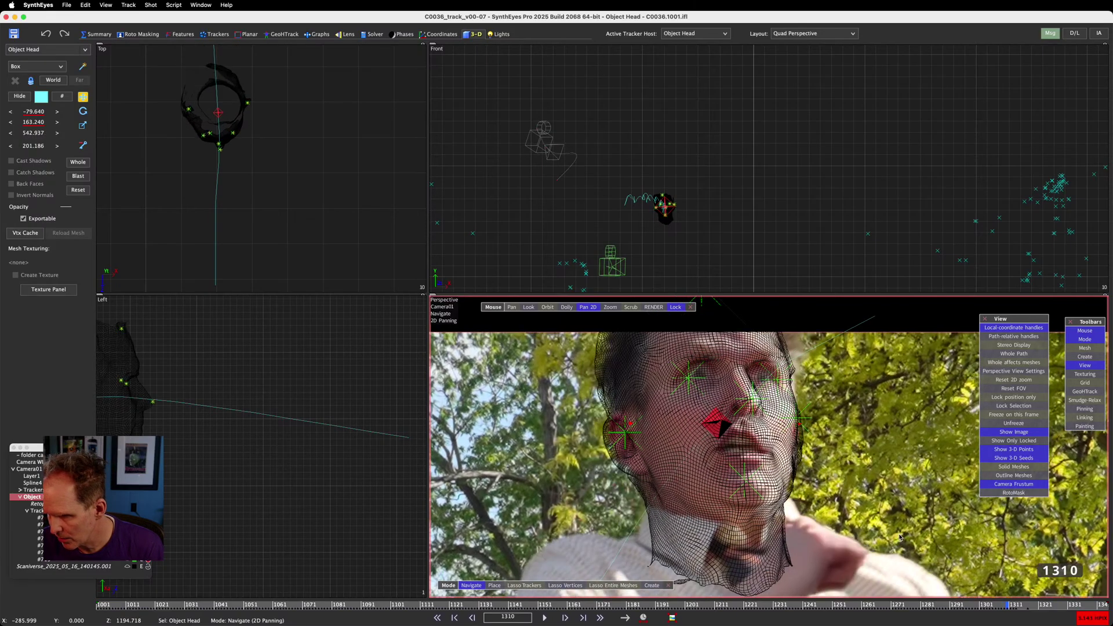
key(Right)
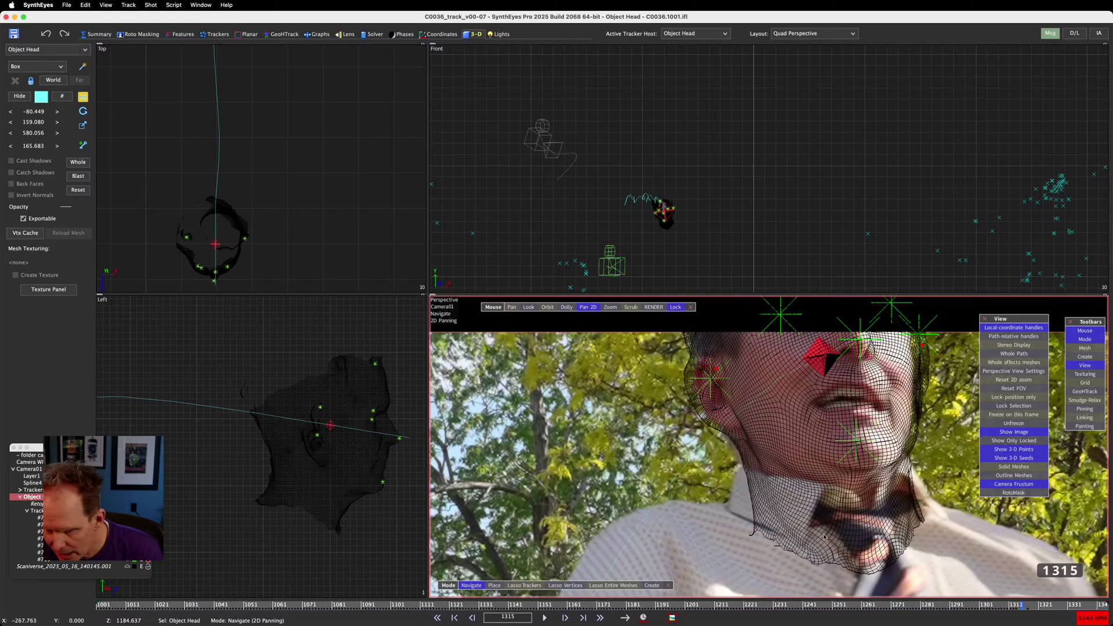
Go to frame 1317, frame the lower face in the perspective view and show the Pinning toolbar
scroll(217, 237, up, 2)
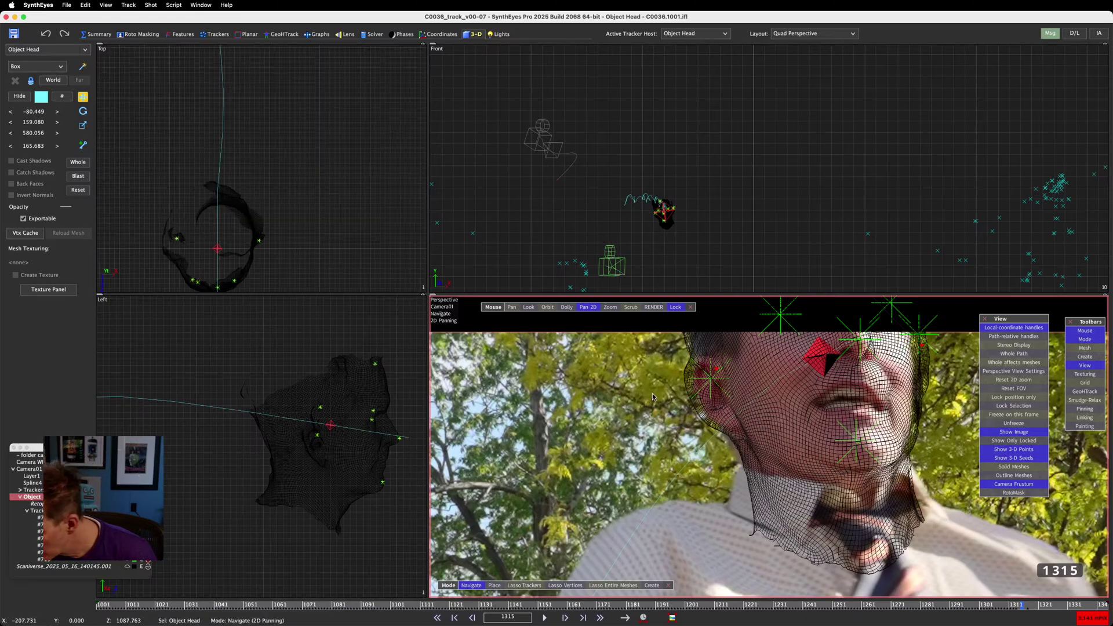
key(d)
key(d)
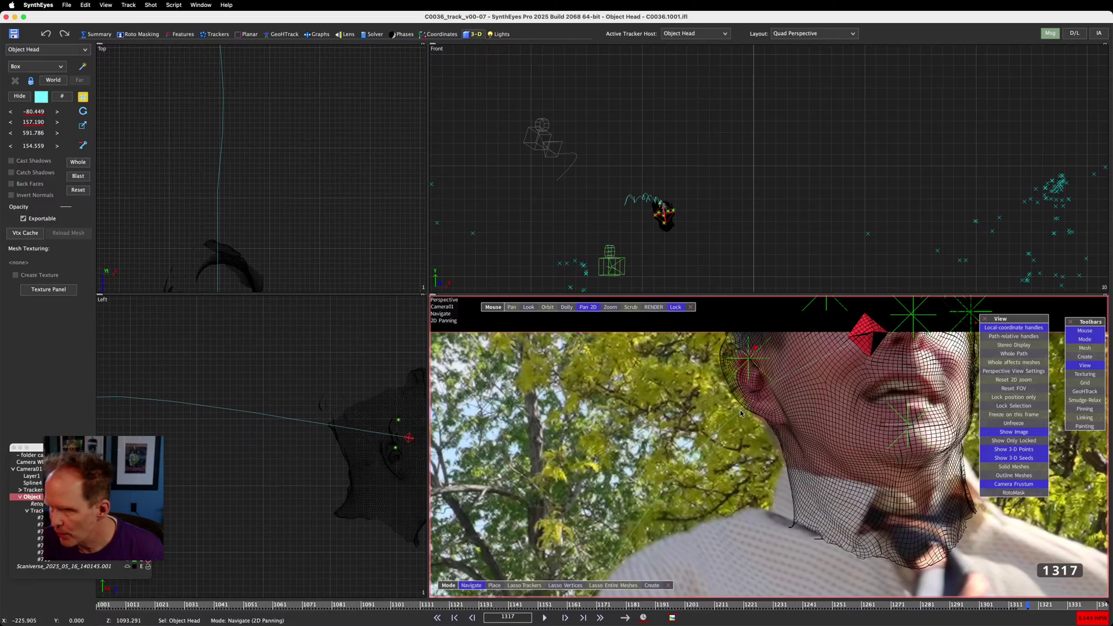
middle_drag(951, 438, 818, 450)
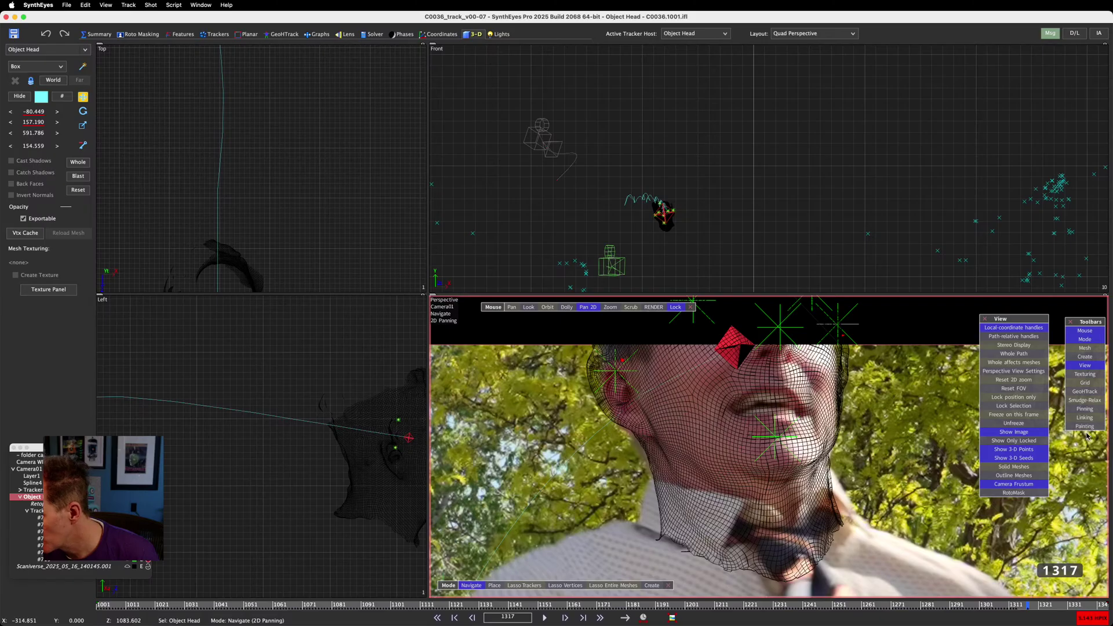
click(1085, 409)
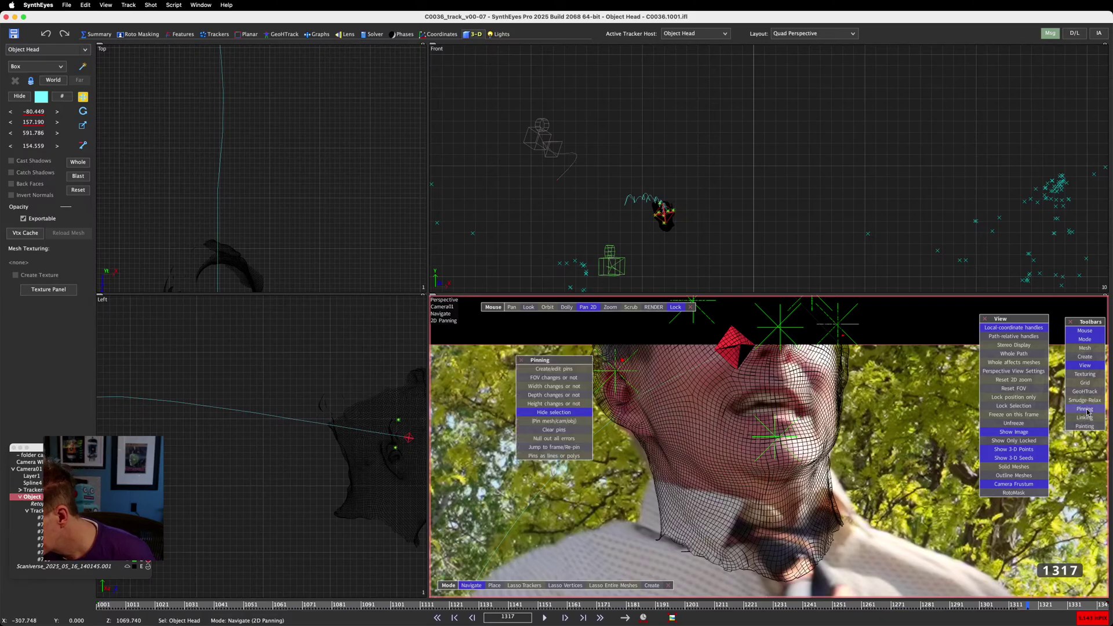
Move the Pinning toolbar clear of the actor's face and turn on Create/edit pins mode
drag(570, 363, 508, 359)
click(484, 366)
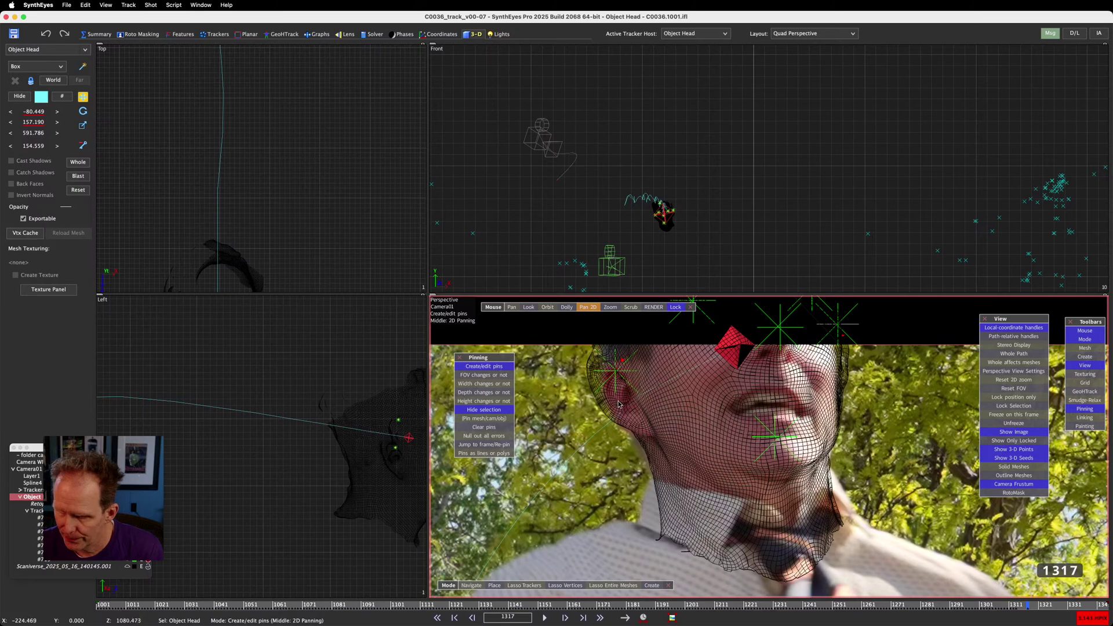
Try pinning the wireframe mesh to the actor's ear, far cheek and chin, and undo the chin and cheek pins
click(592, 377)
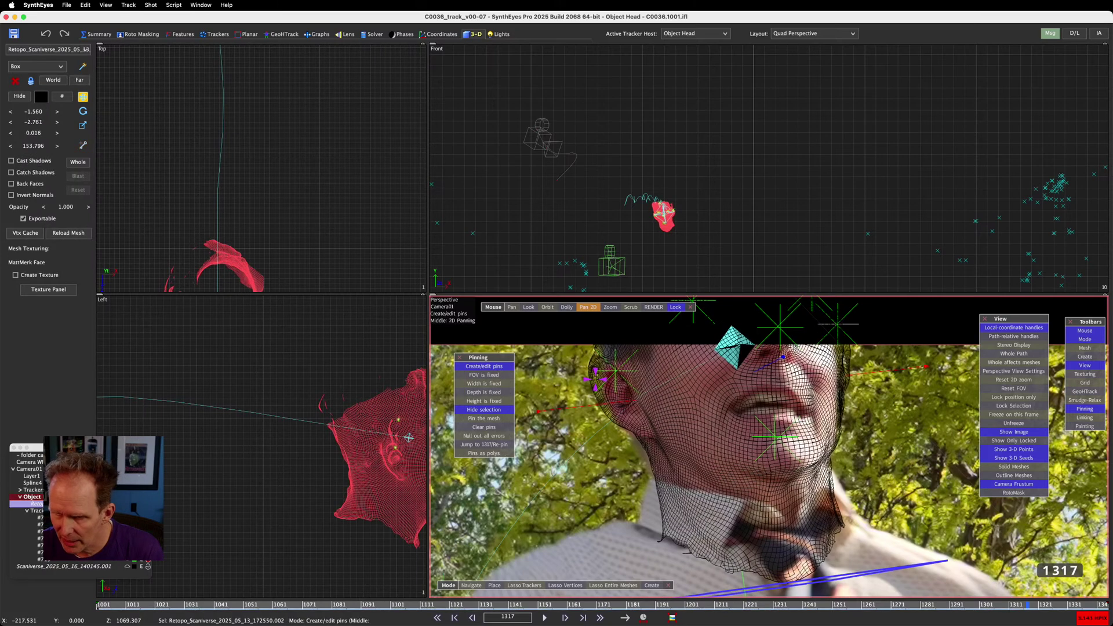
drag(595, 379, 599, 383)
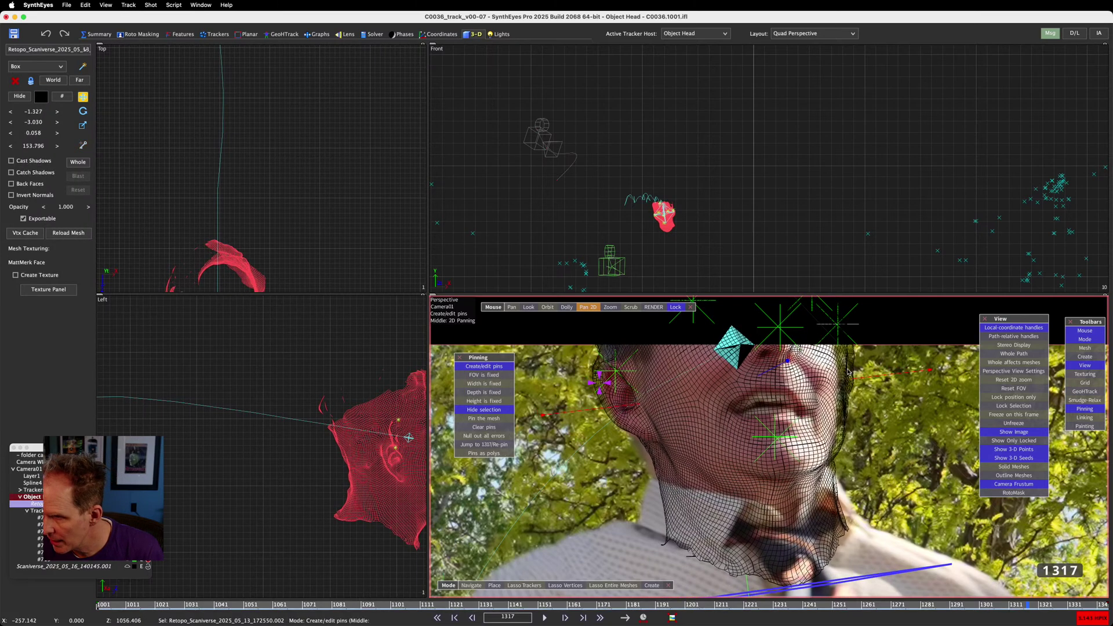
drag(848, 371, 840, 369)
drag(809, 464, 807, 464)
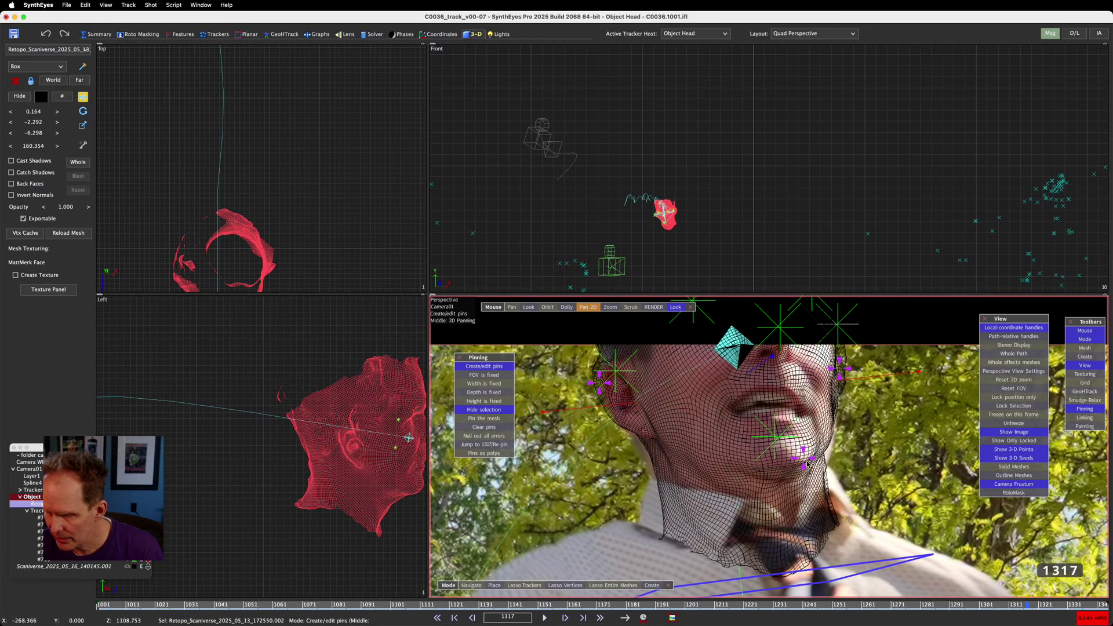
key(super+z)
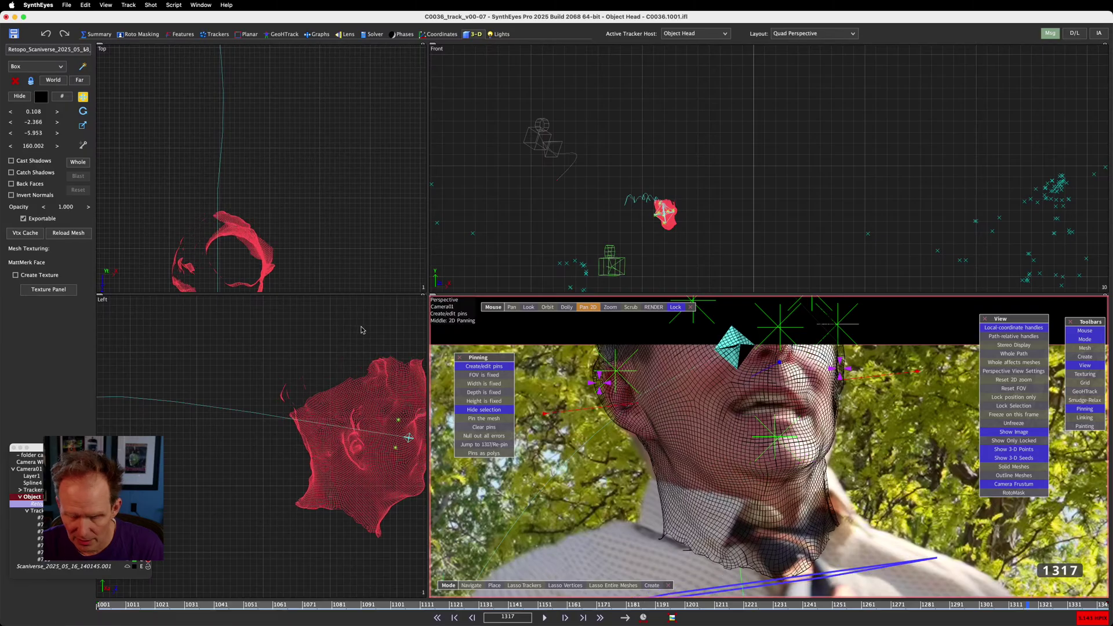
key(super+z)
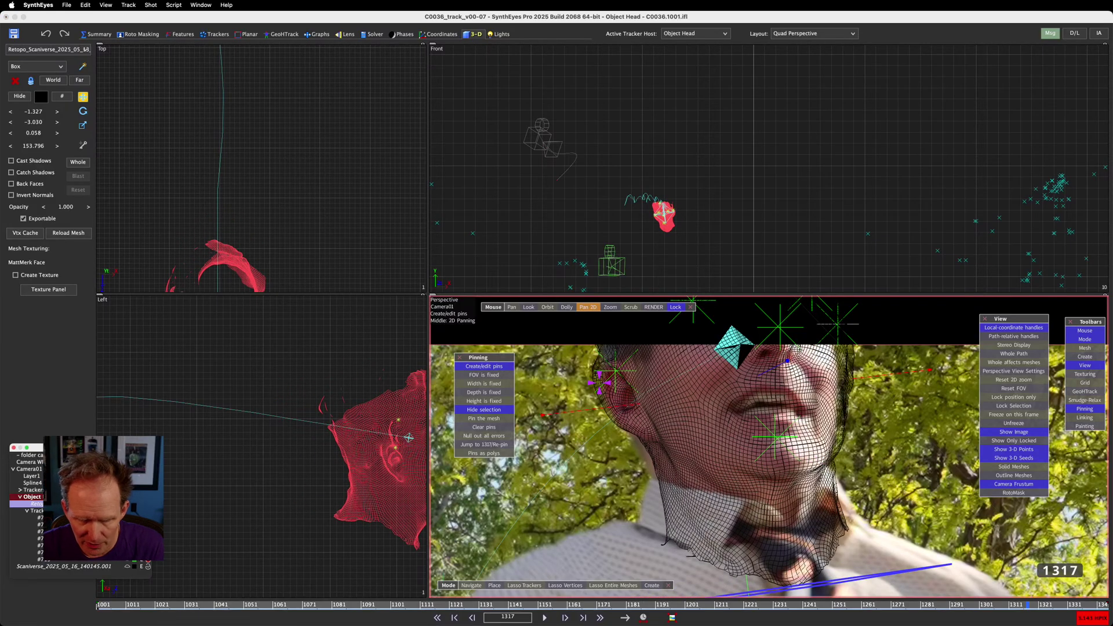
Try re-pinning the mesh at the far cheek and shifting its ear pin towards the face, and undo the ear shift
click(735, 348)
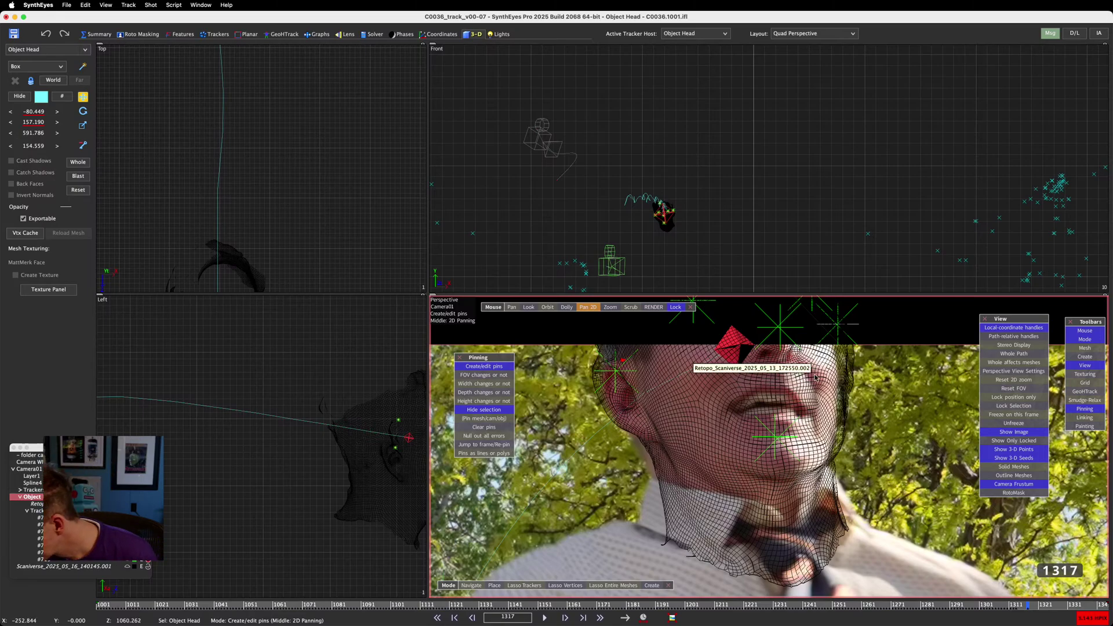
click(840, 370)
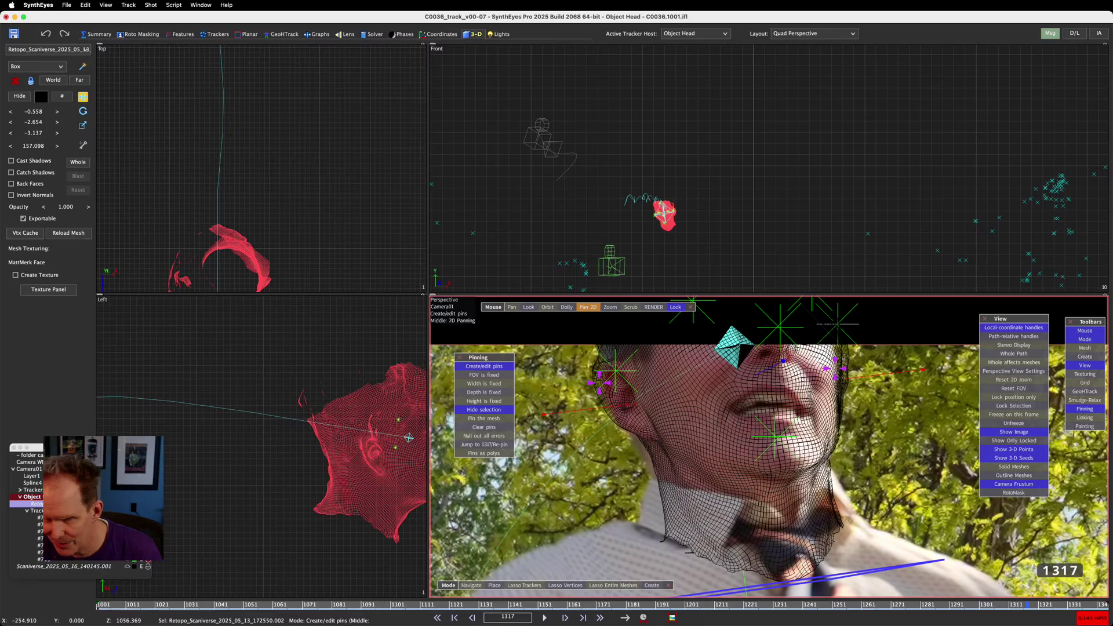
drag(835, 368, 834, 369)
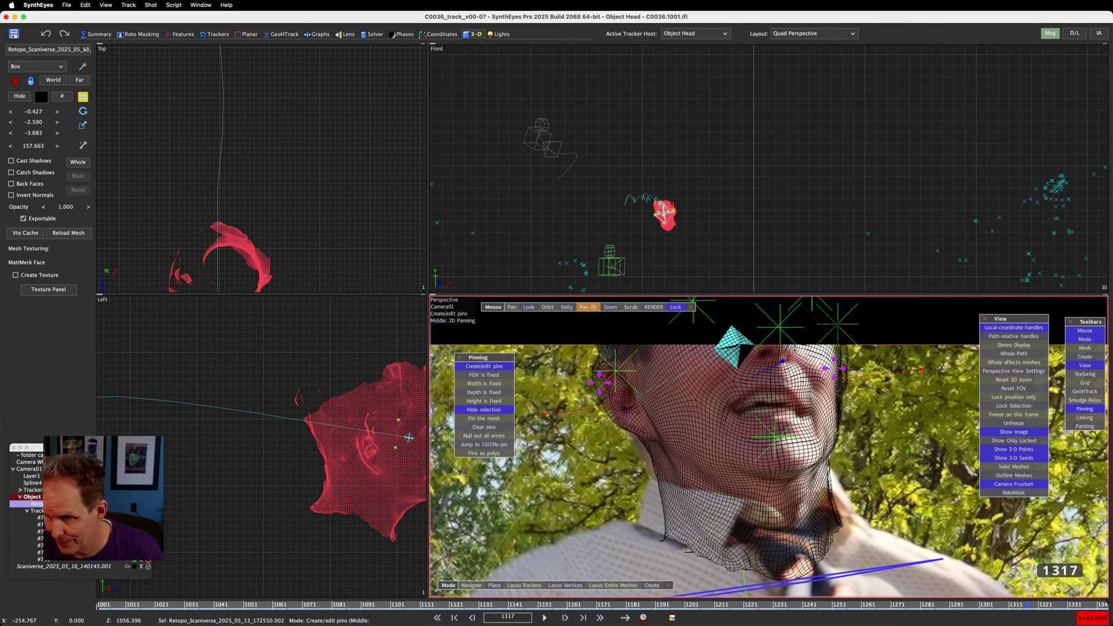
drag(835, 369, 832, 368)
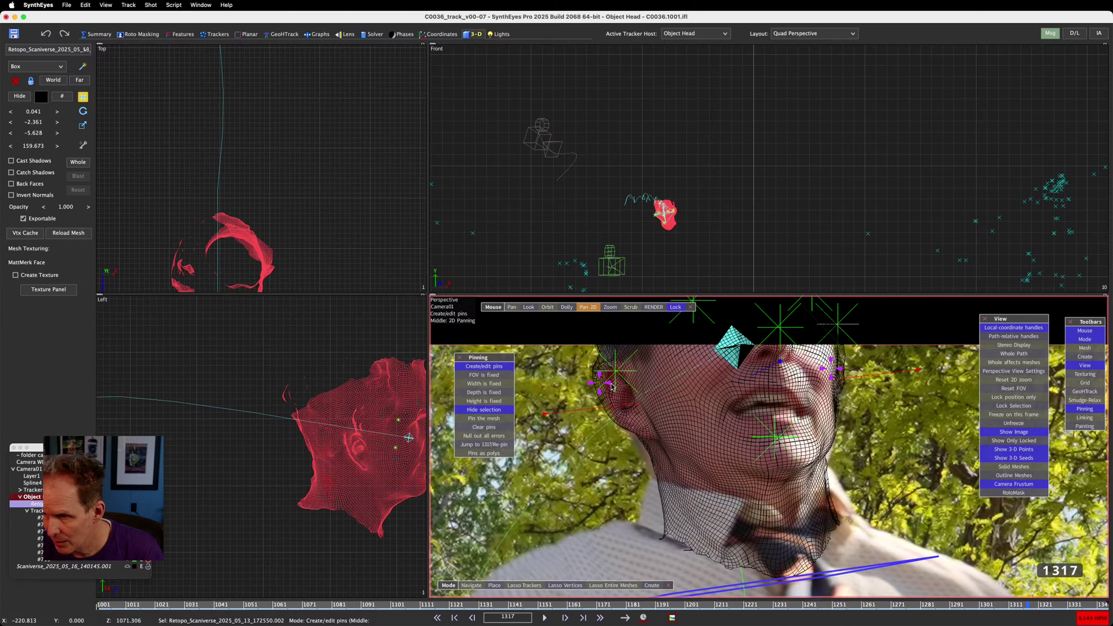
drag(599, 382, 630, 383)
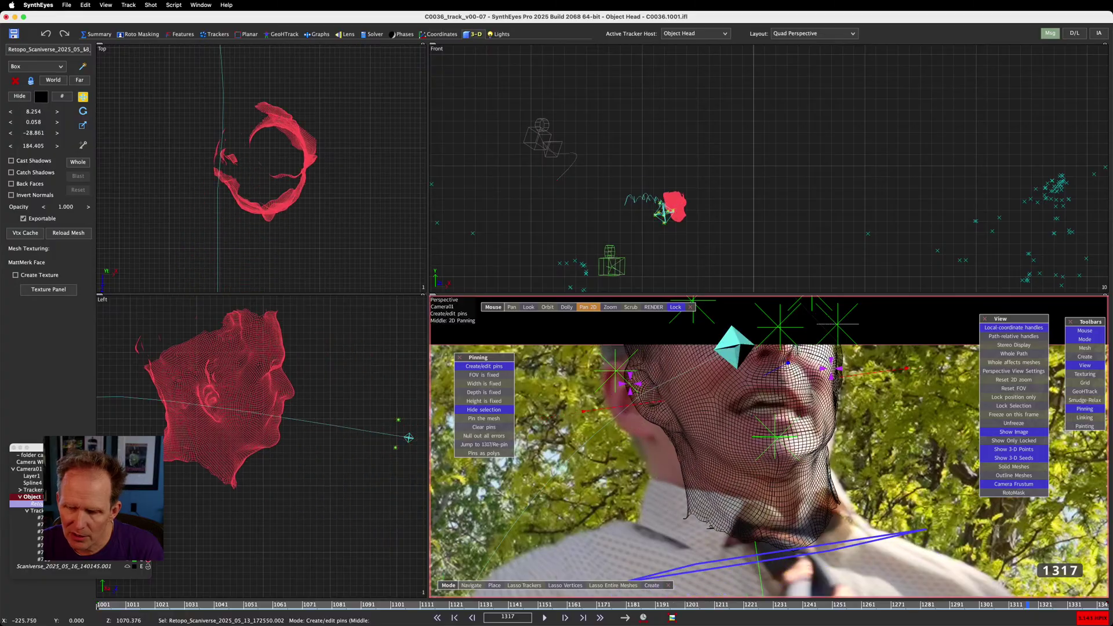
key(super+z)
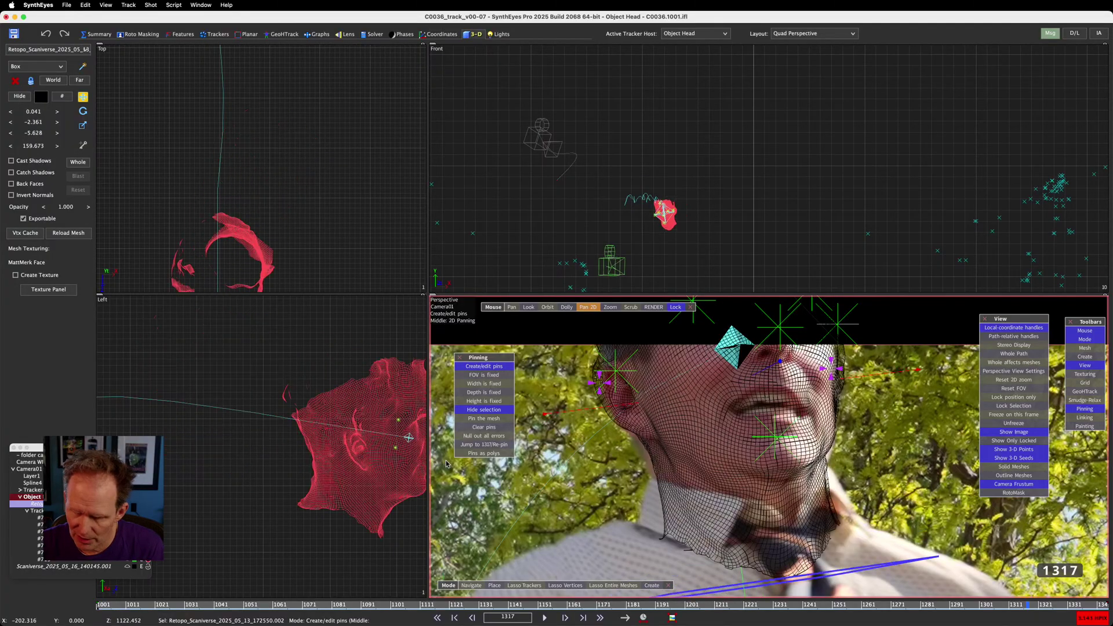
Undo the trial pinning of the Retopo mesh at frame 1317 back to the mesh without pins
click(446, 464)
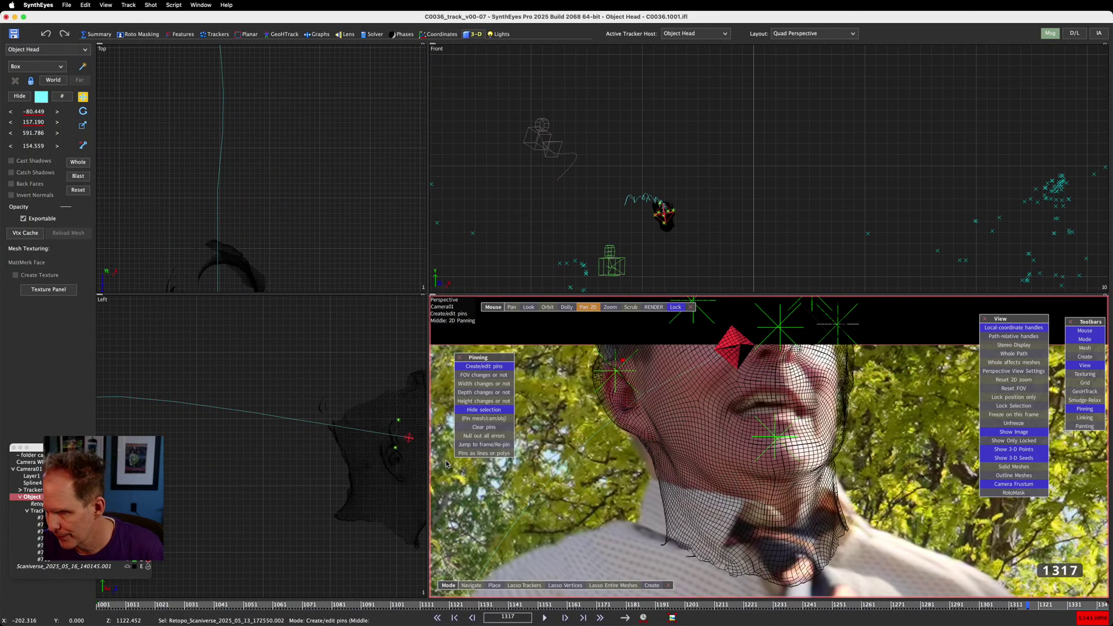
key(super+z)
key(super+z)
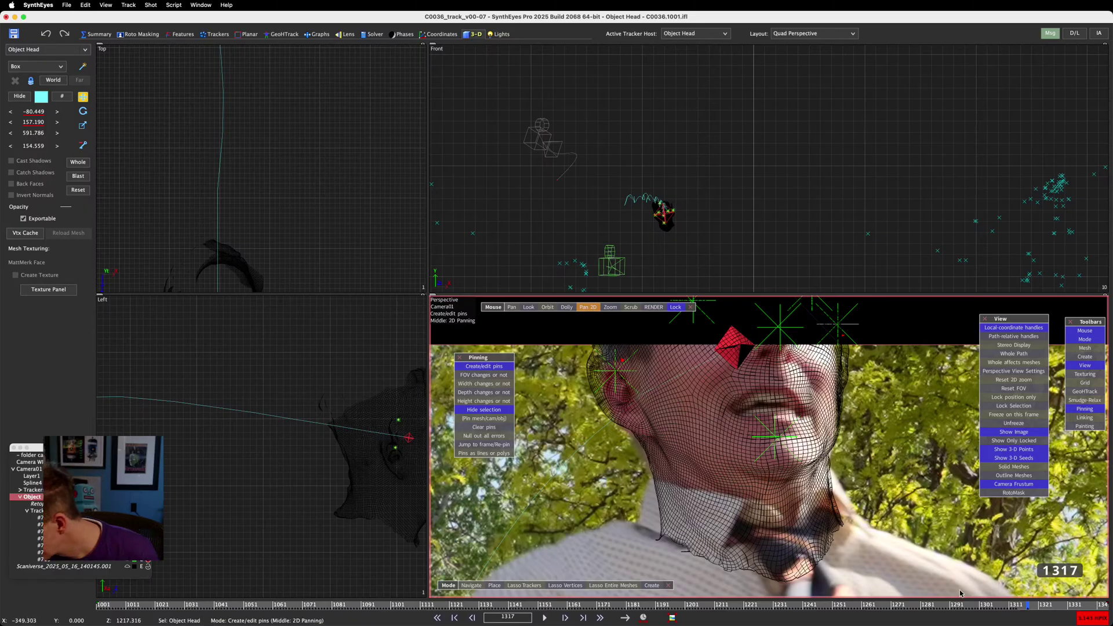
key(super+z)
key(super+z)
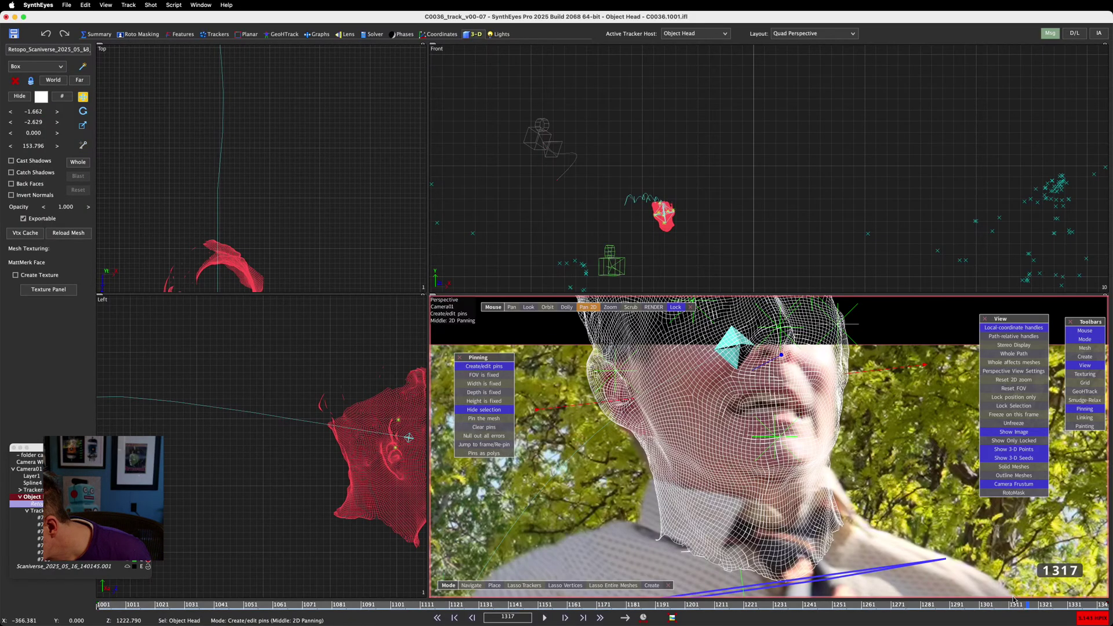
key(super+z)
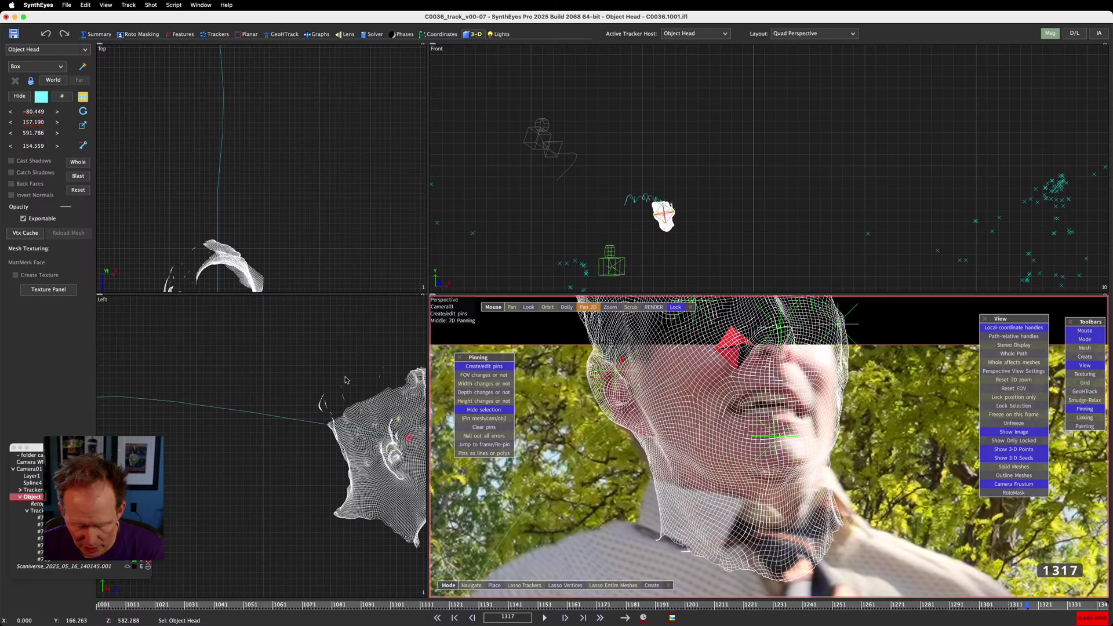
key(super+z)
key(super+z)
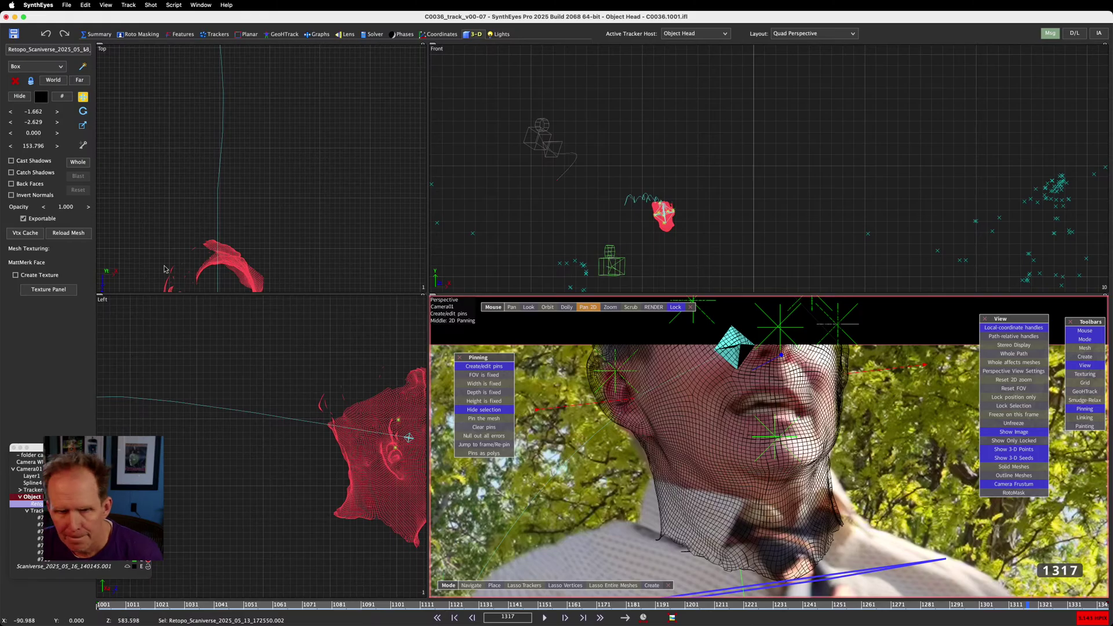
Reset the Object Head's hand placement at frame 1317 and compare the wireframe's fit at frame 1313 before returning to 1317
click(33, 498)
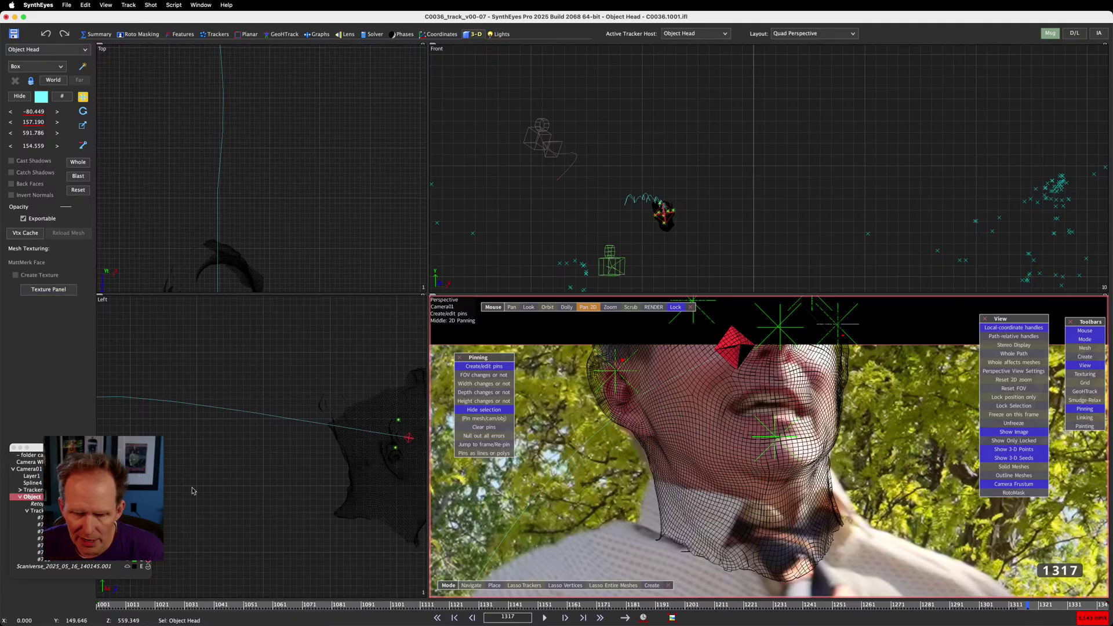
click(83, 146)
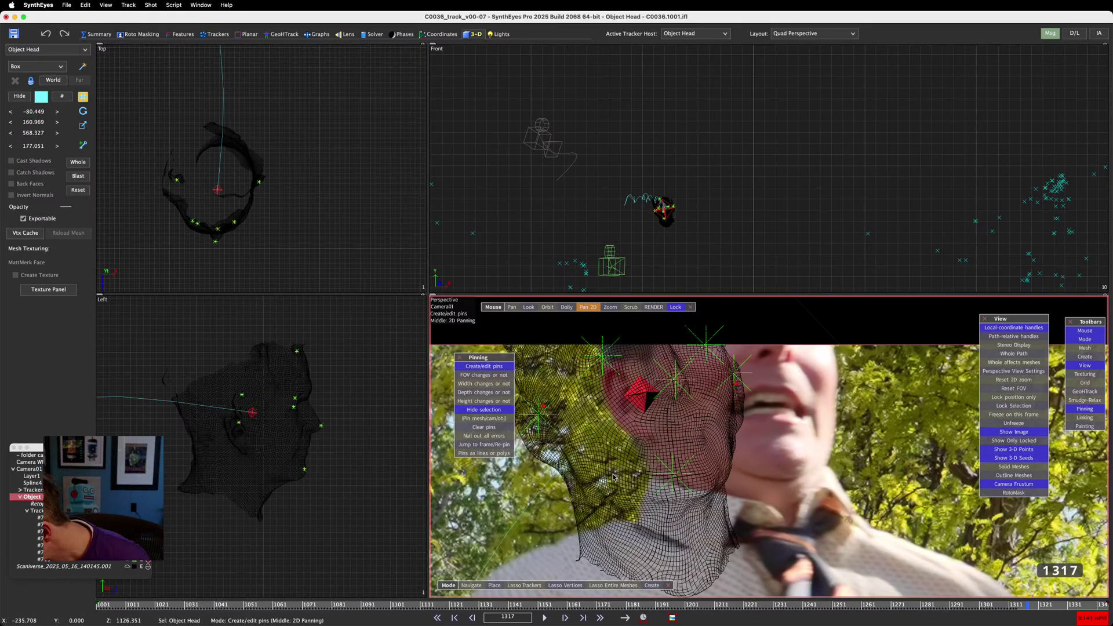
key(s)
key(s)
key(s)
key(s)
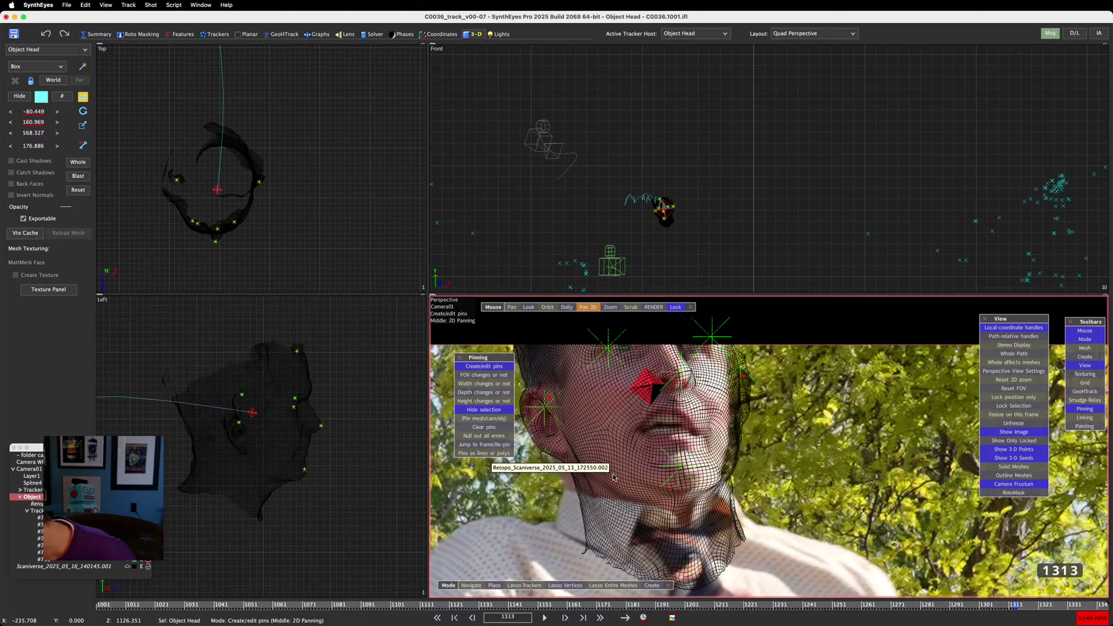
key(d)
key(d)
key(d)
key(d)
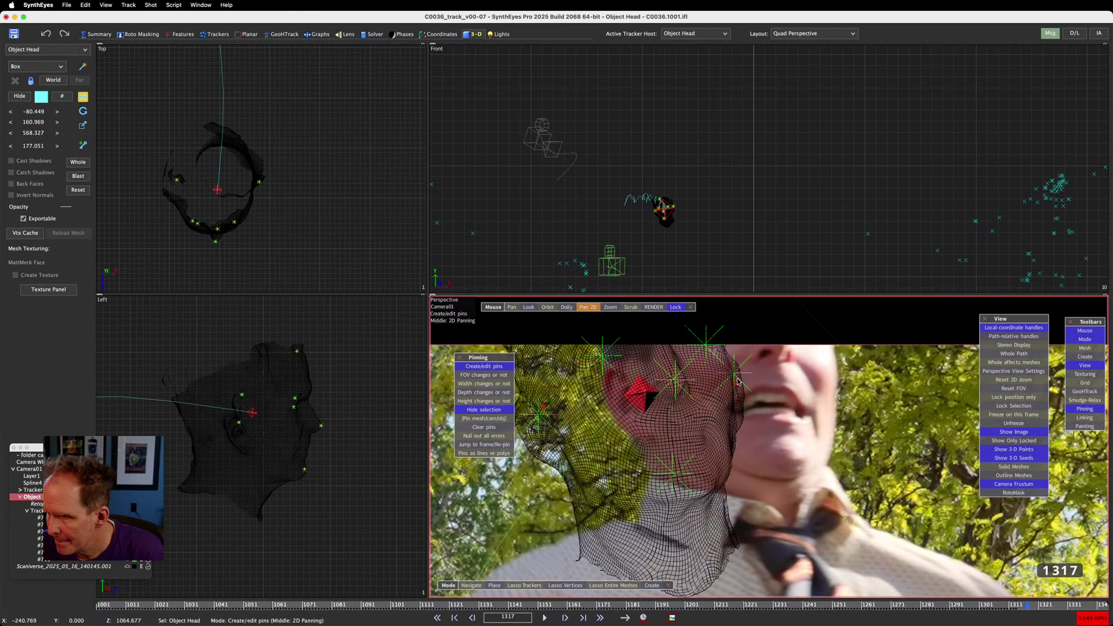
Pin the mesh at the base of its nose, switch pinning to Pin the object, and move the pin onto the actor's nose
click(674, 385)
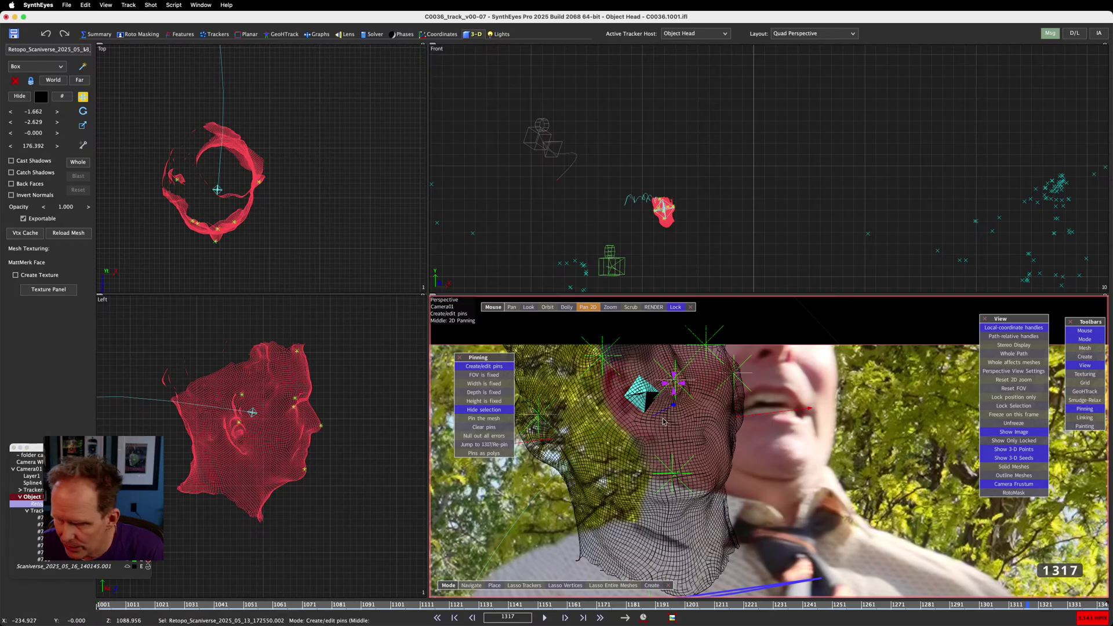
click(689, 385)
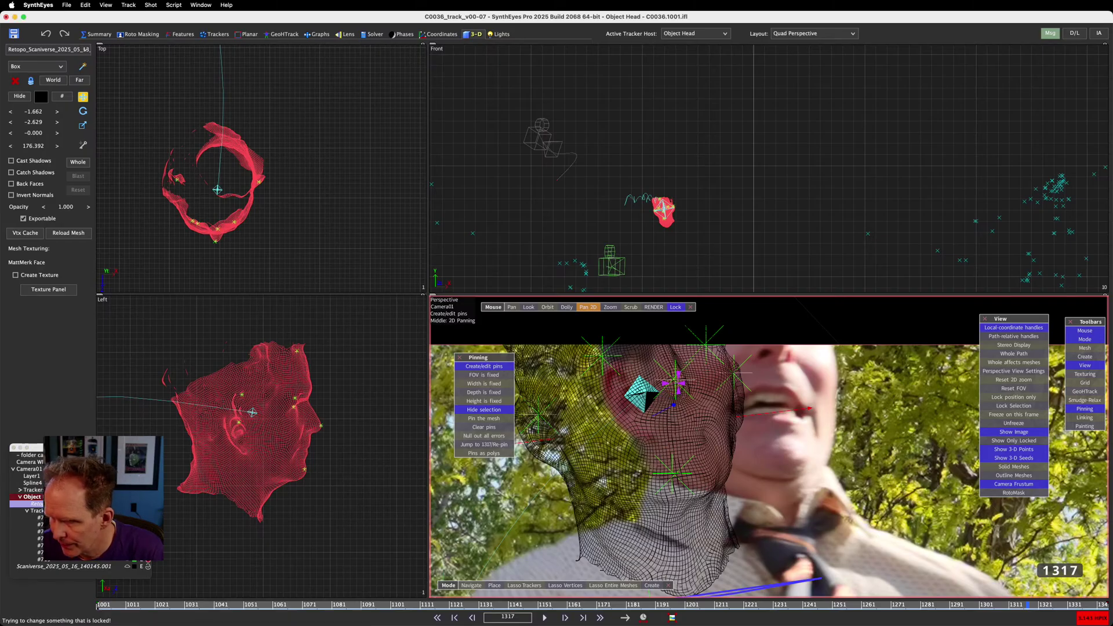
drag(683, 383, 655, 401)
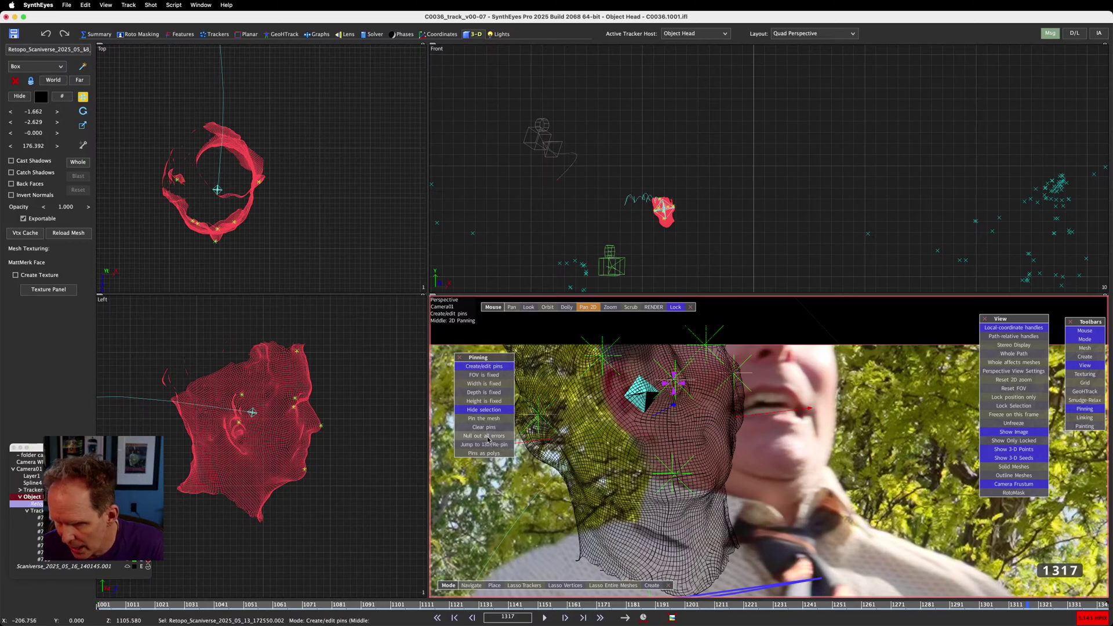
click(490, 420)
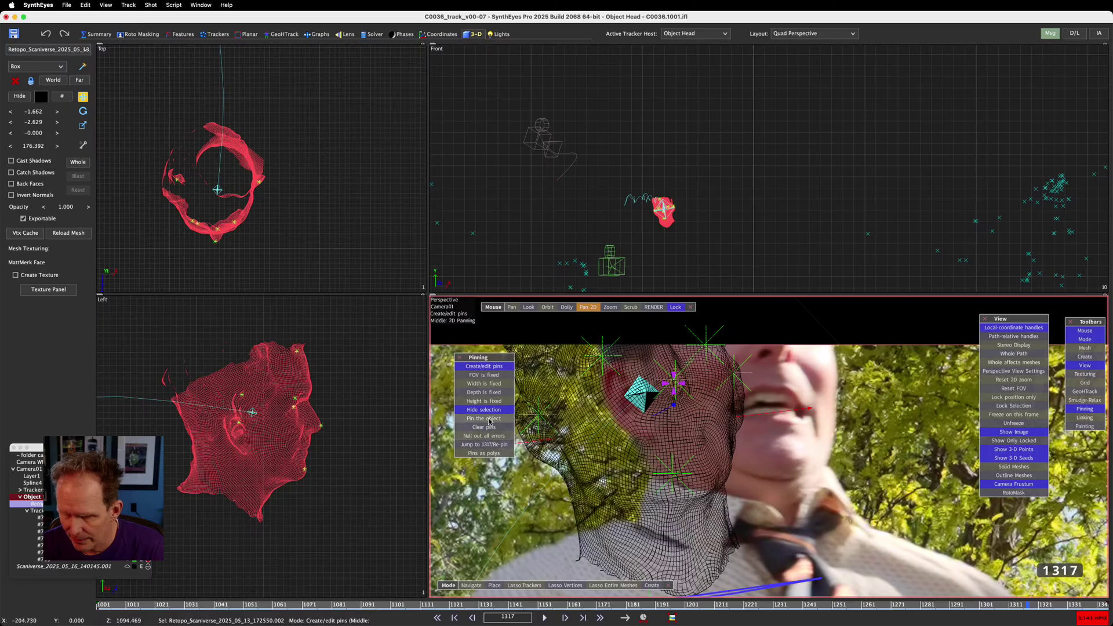
drag(682, 384, 776, 347)
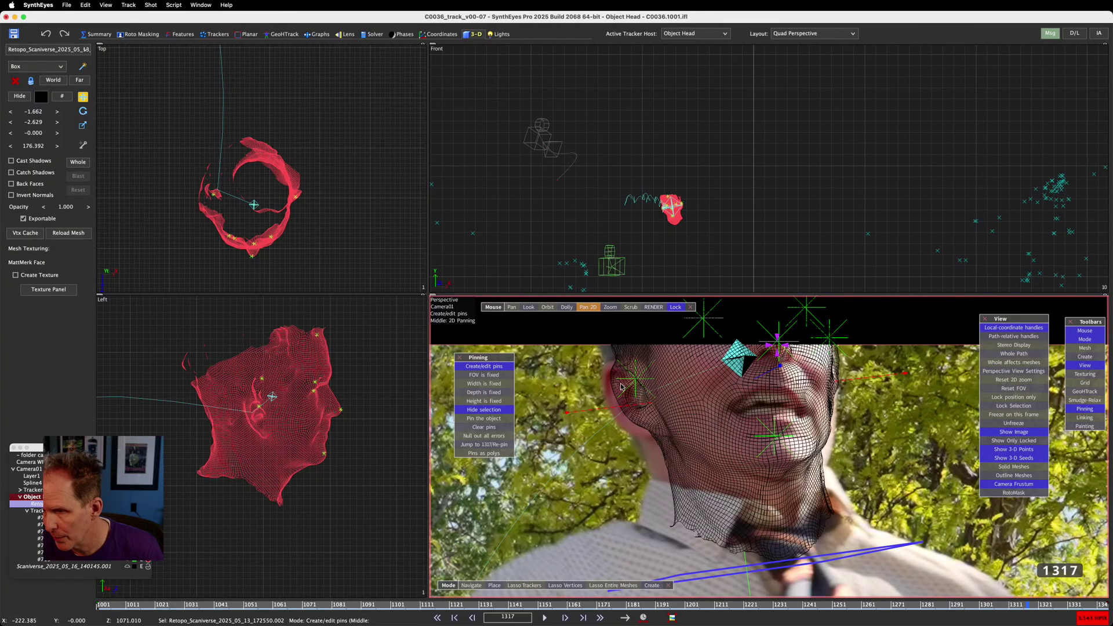
Add pins at the ear and far cheek and adjust them until the wireframe fits the actor's head at frame 1317
drag(623, 390, 604, 395)
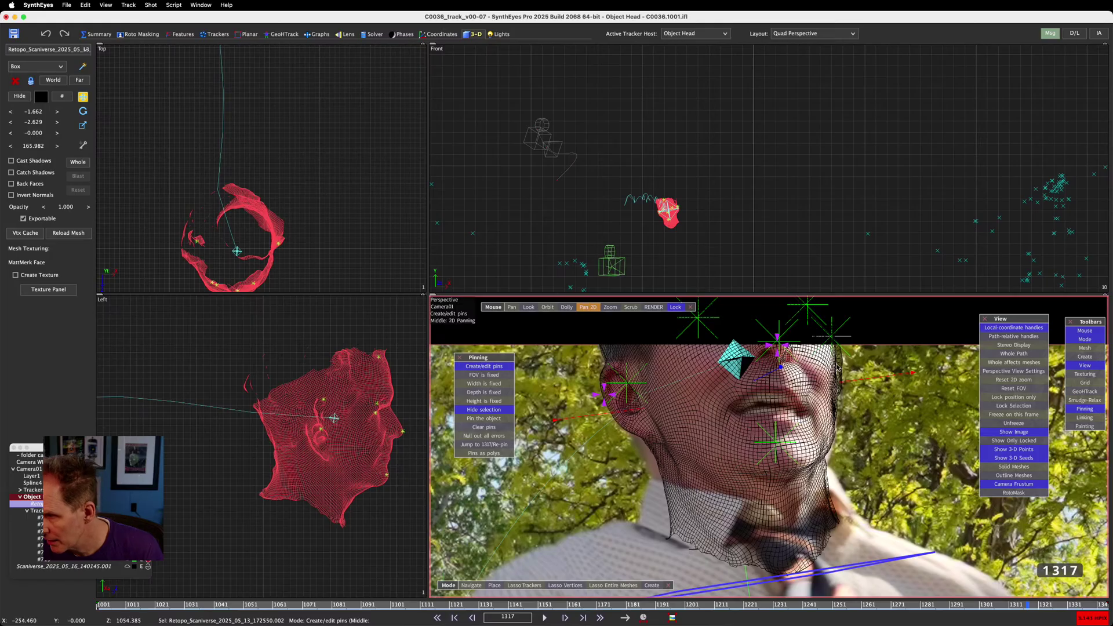
drag(838, 366, 840, 371)
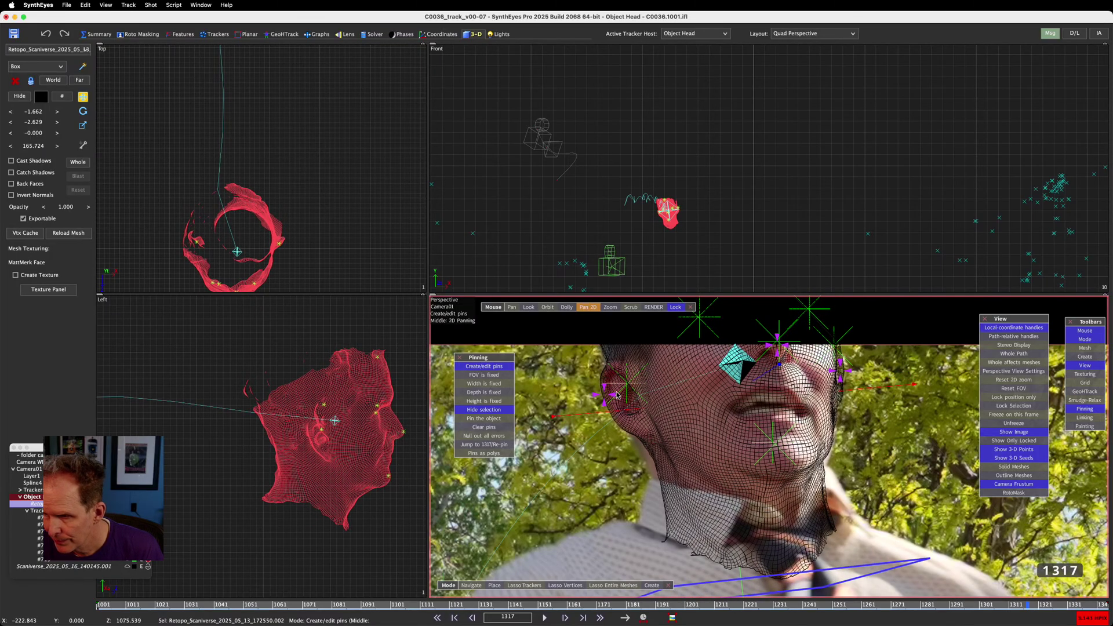
drag(614, 397, 603, 400)
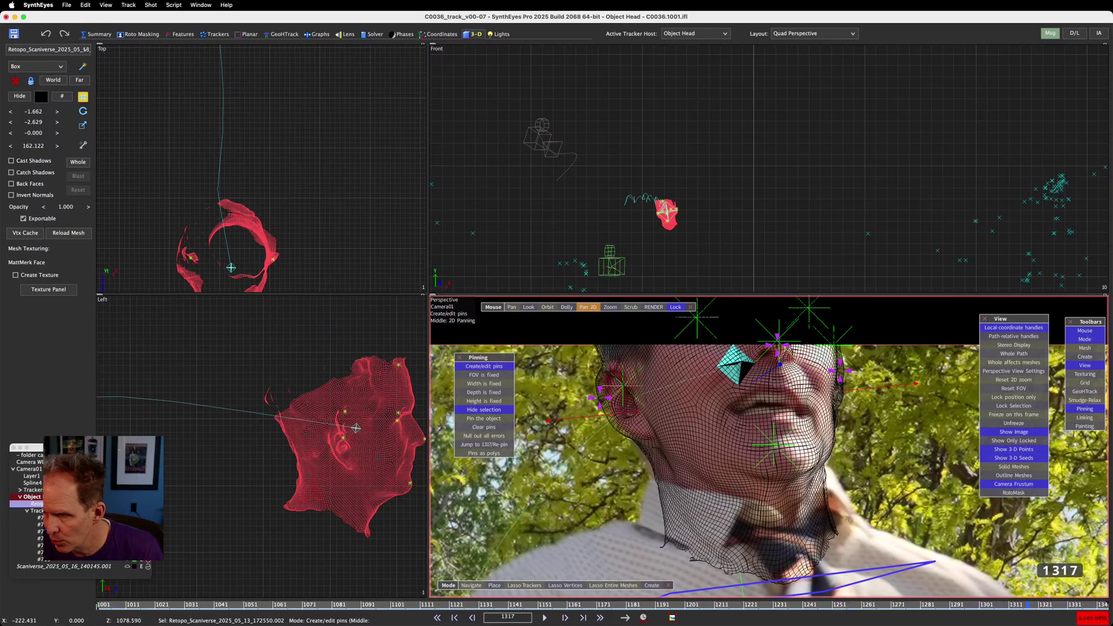
drag(841, 371, 839, 371)
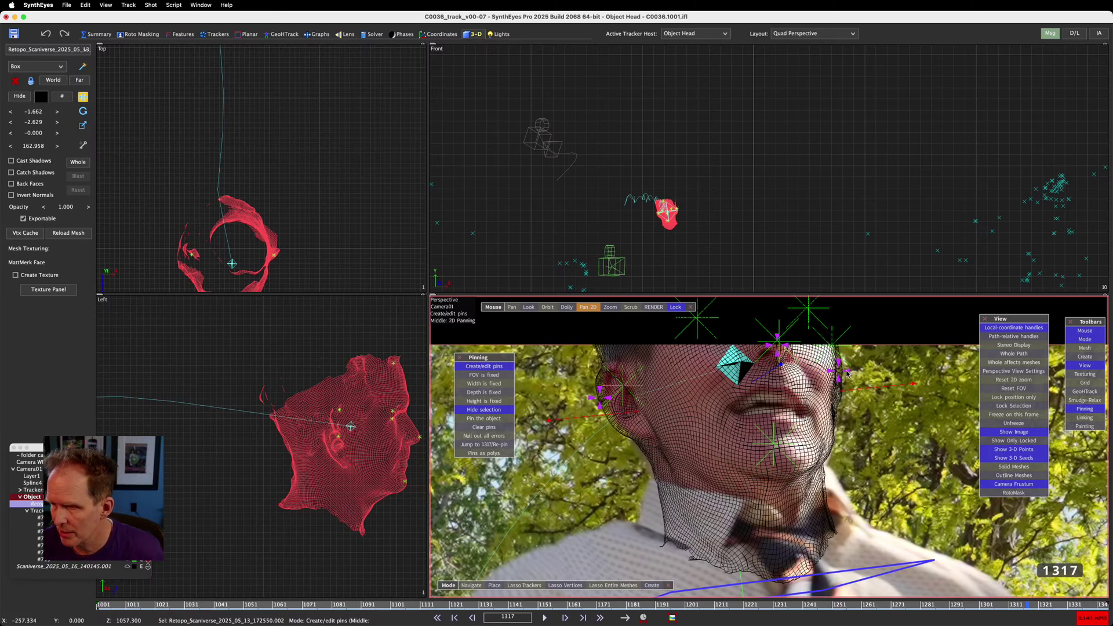
drag(847, 371, 846, 367)
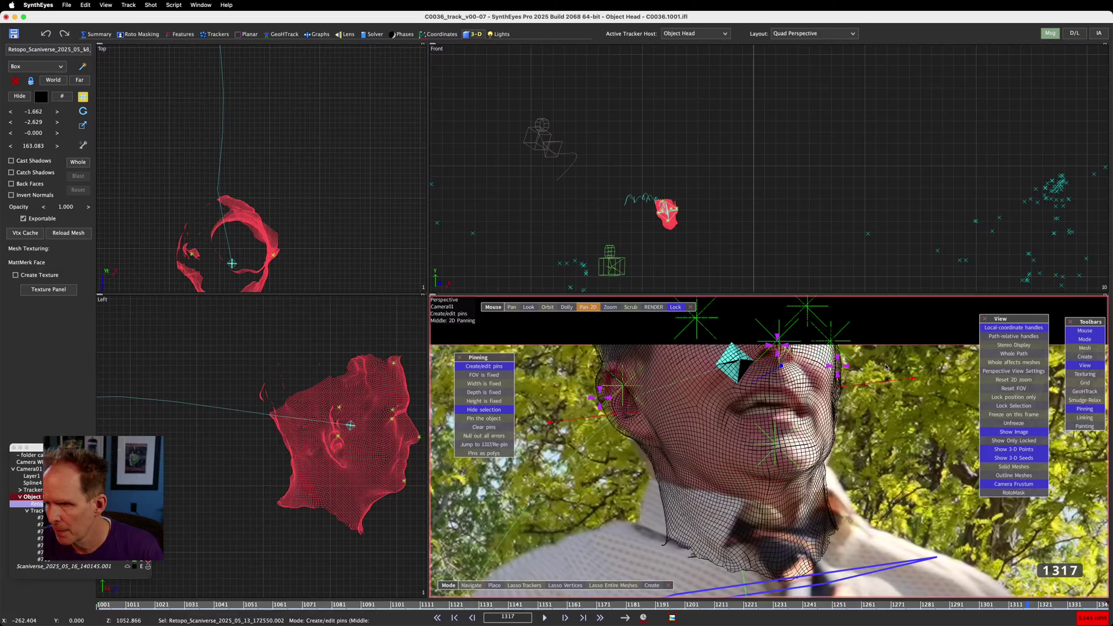
drag(839, 366, 838, 367)
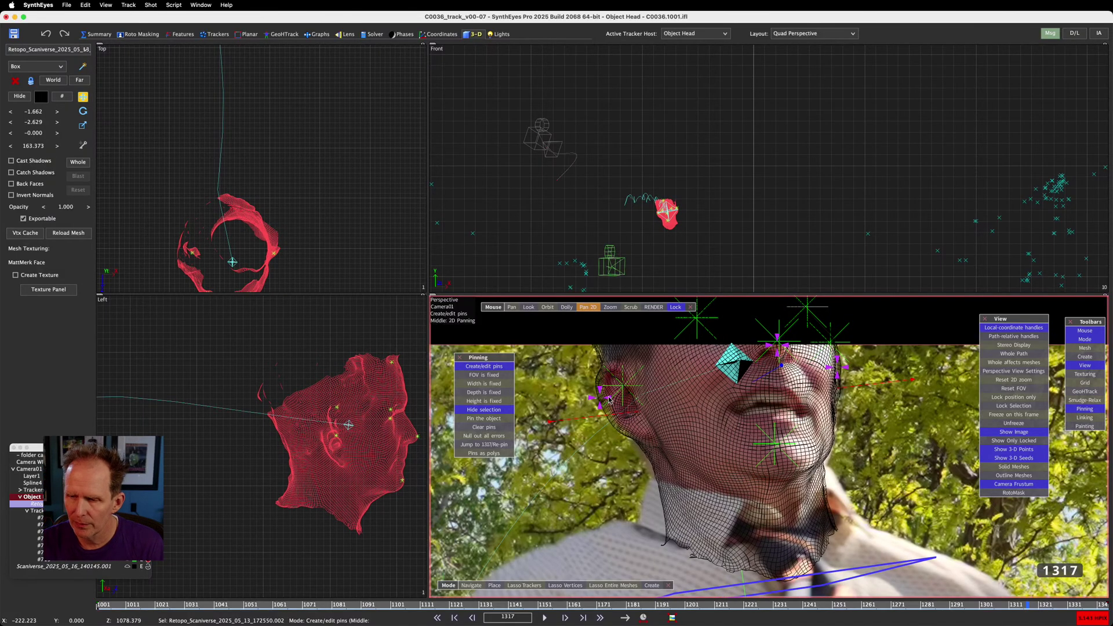
drag(601, 398, 601, 395)
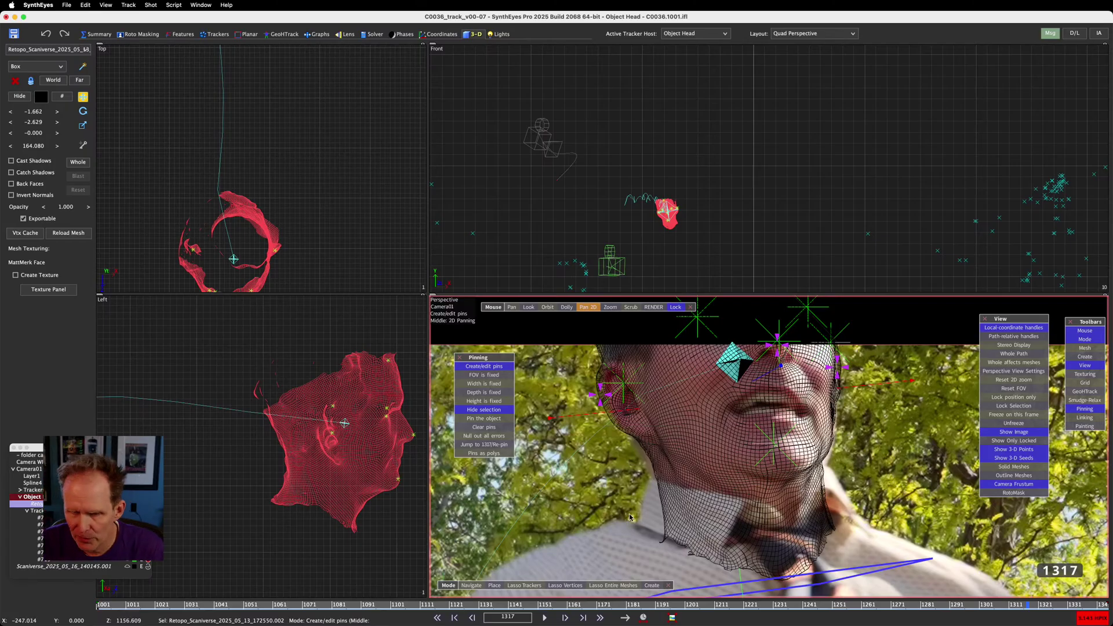
Advance to frame 1321 and centre the actor's lower face and the wireframe in the perspective view
key(Right)
key(Right)
key(Right)
key(Right)
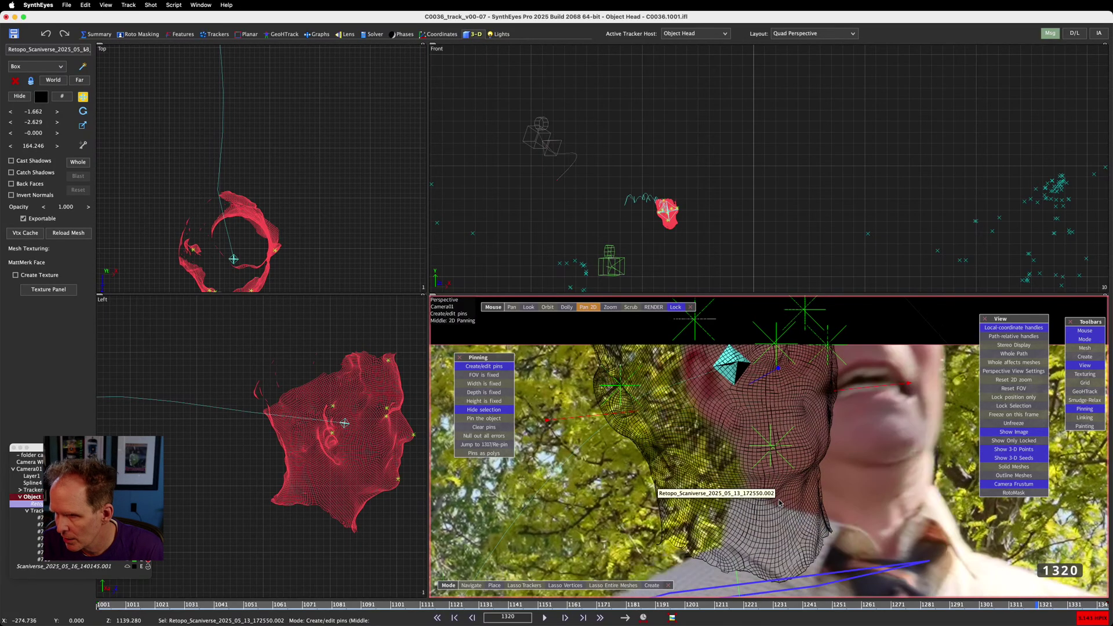
middle_drag(916, 417, 797, 476)
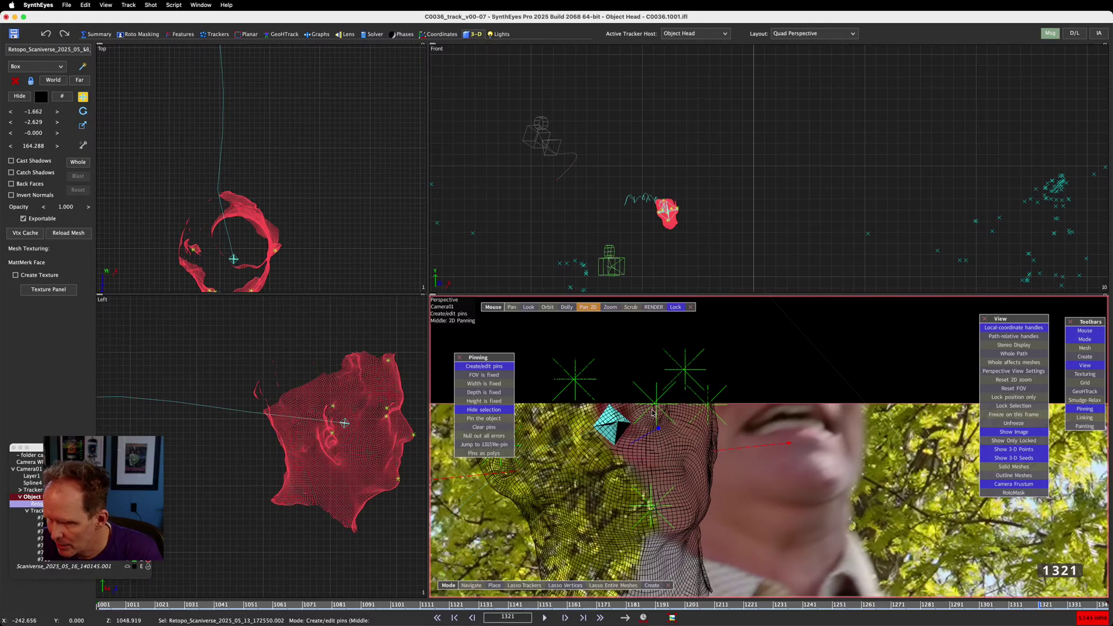
Pin the head mesh at frame 1321 by its nose base, ear, neck edge and far cheek, adjusting the pins until the wireframe fits the actor
drag(652, 413, 806, 384)
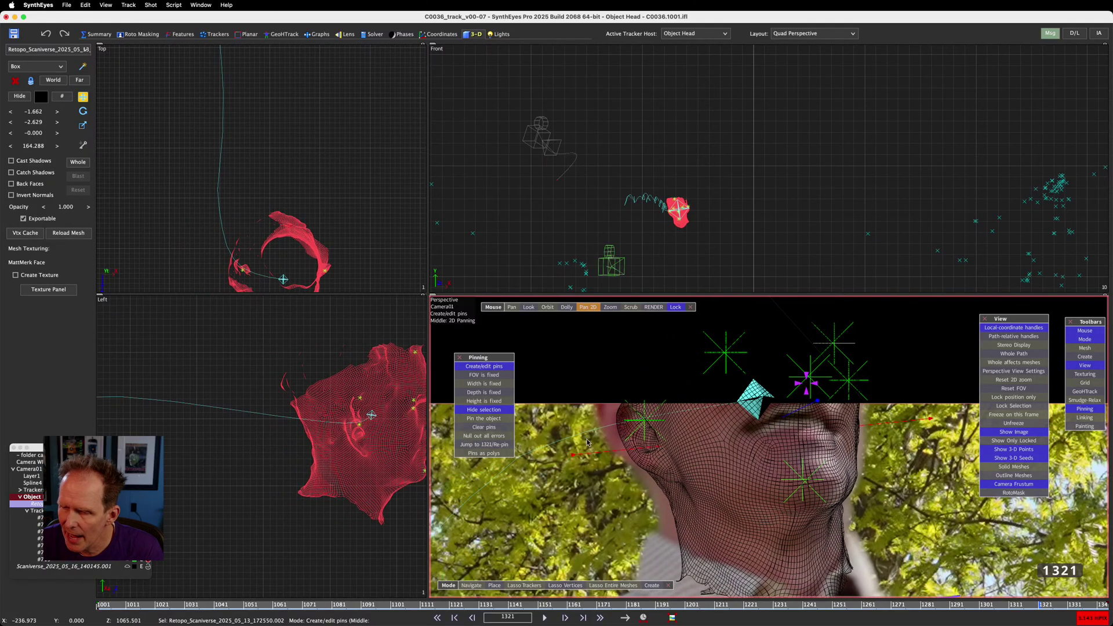
drag(619, 415, 595, 406)
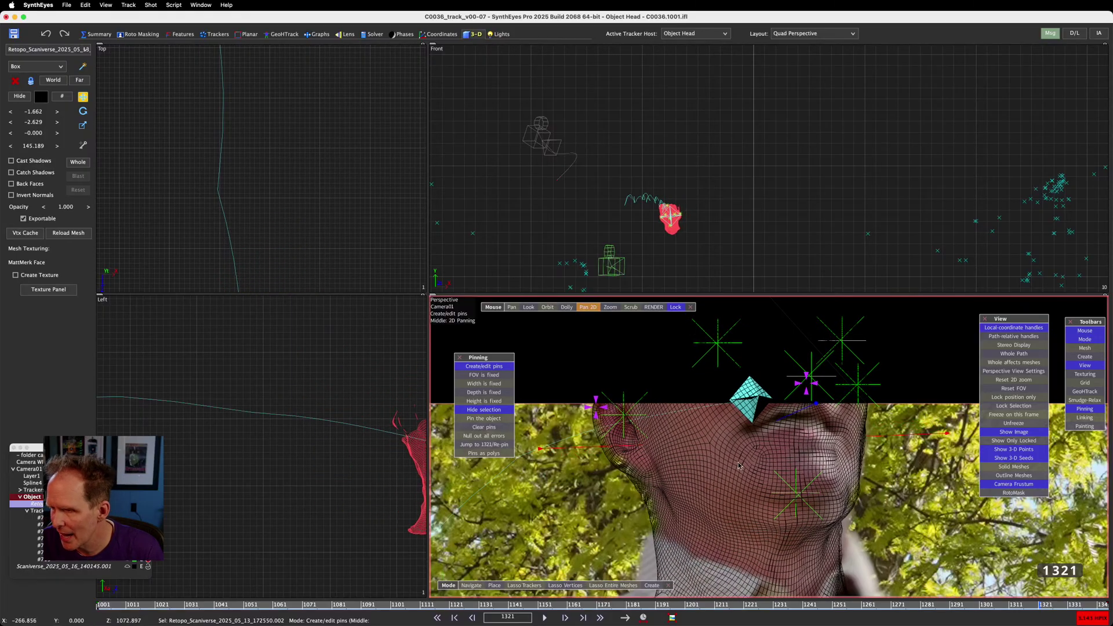
middle_drag(735, 479, 604, 449)
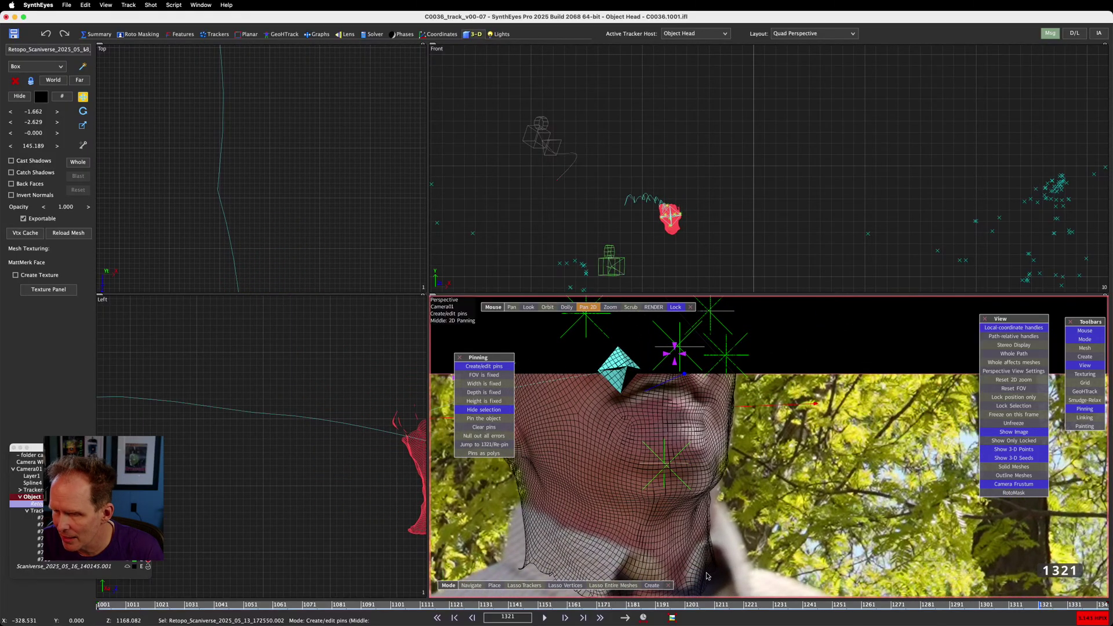
drag(707, 575, 716, 572)
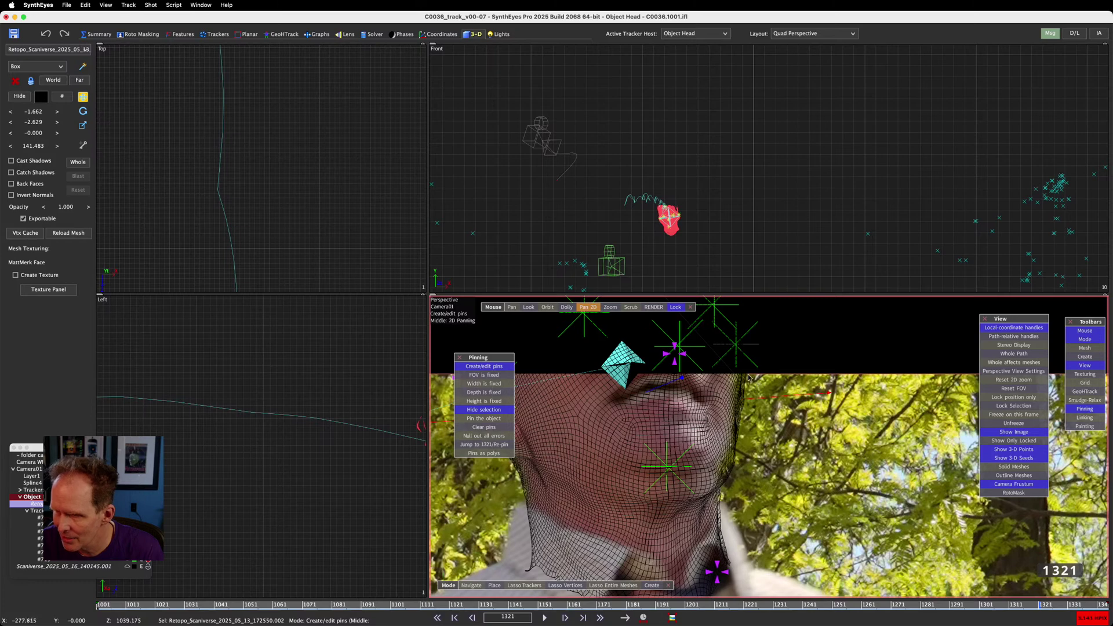
drag(748, 378, 735, 379)
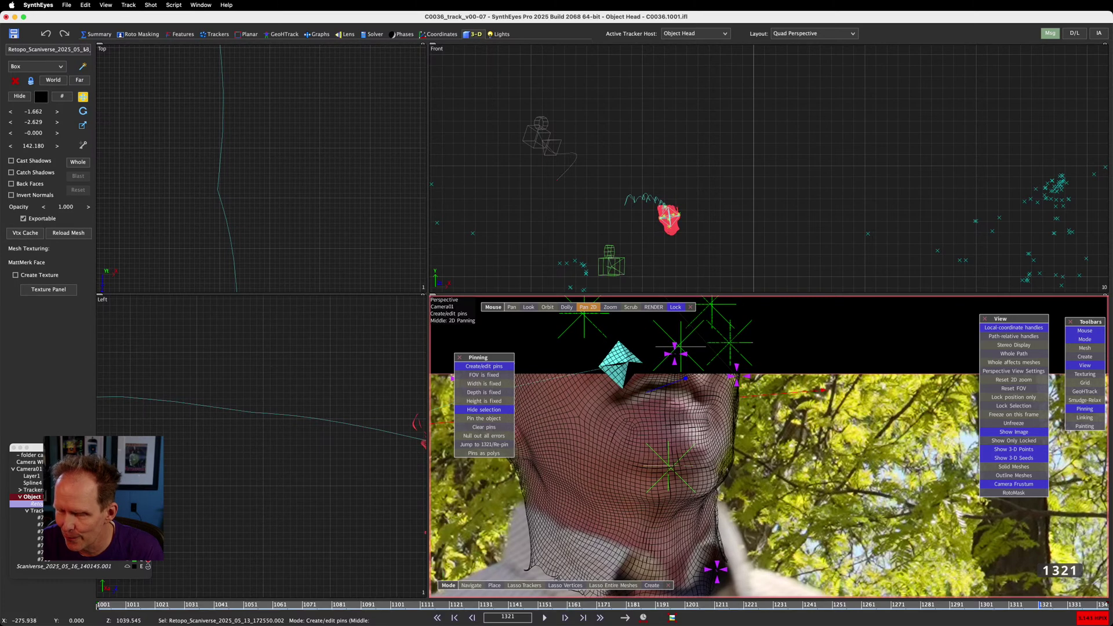
scroll(735, 491, down, 2)
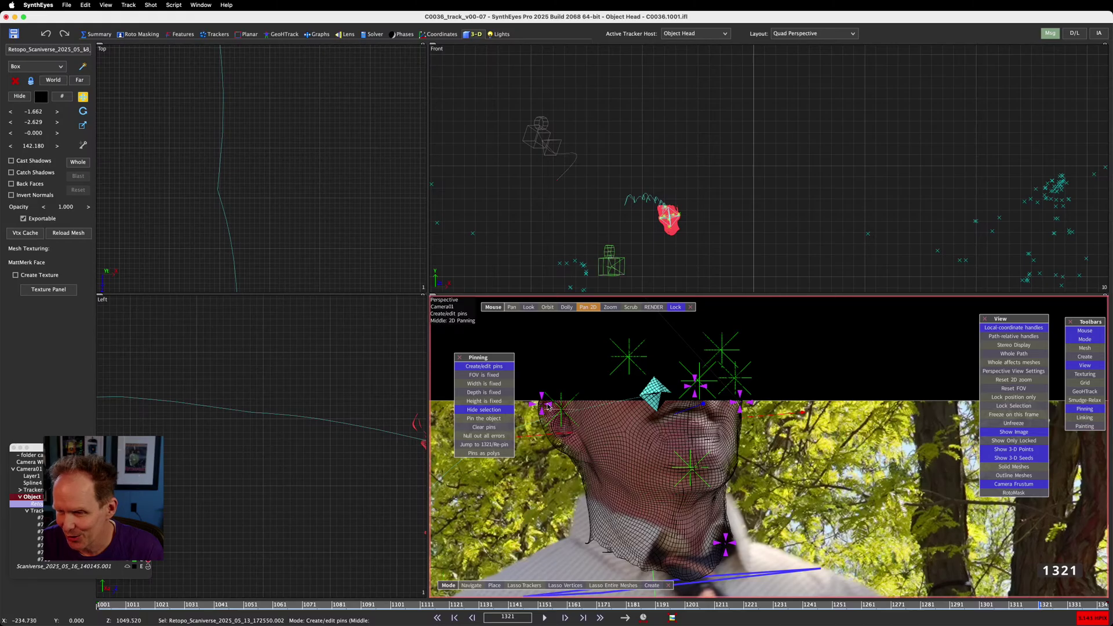
drag(542, 404, 540, 400)
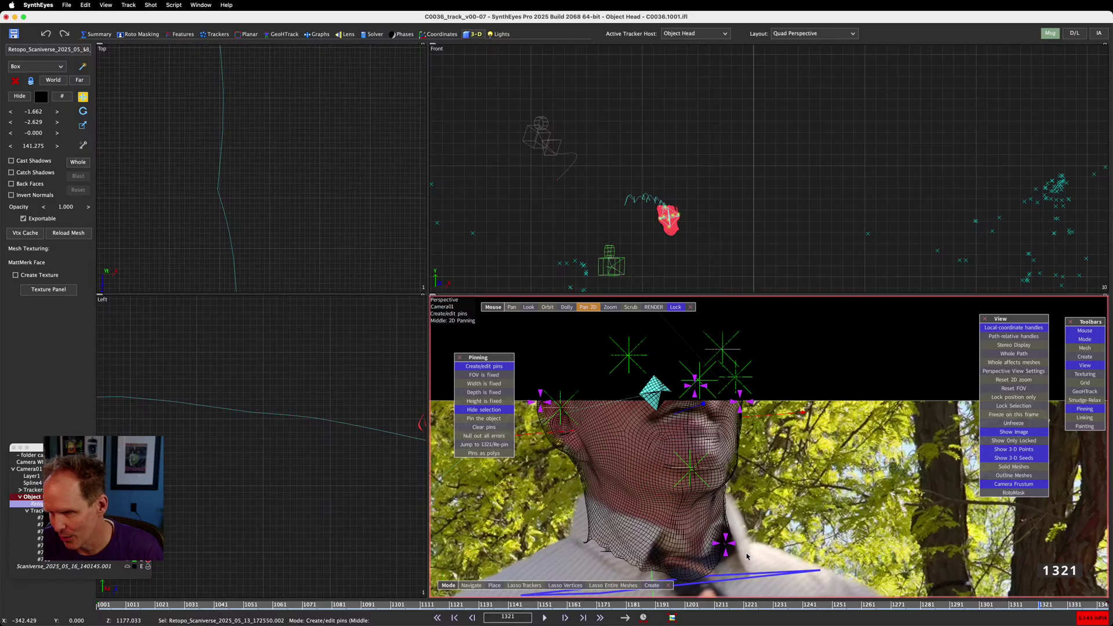
Advance to frame 1324 and pin the mesh near its nose, moving it over the actor's displaced head
key(d)
key(d)
key(d)
middle_drag(764, 504, 734, 535)
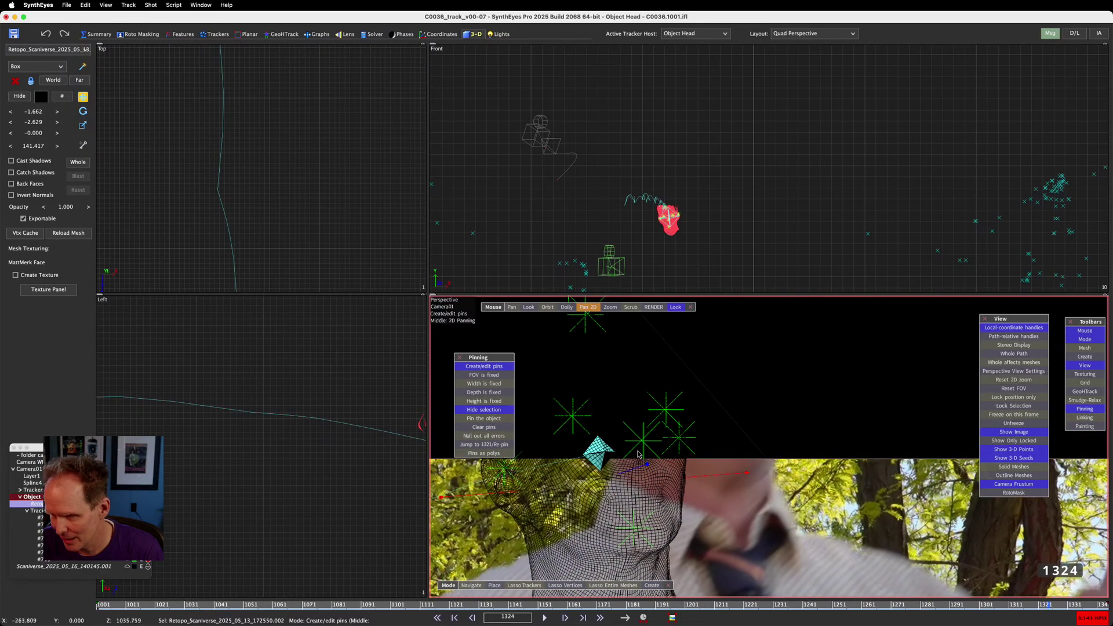
drag(648, 464, 737, 404)
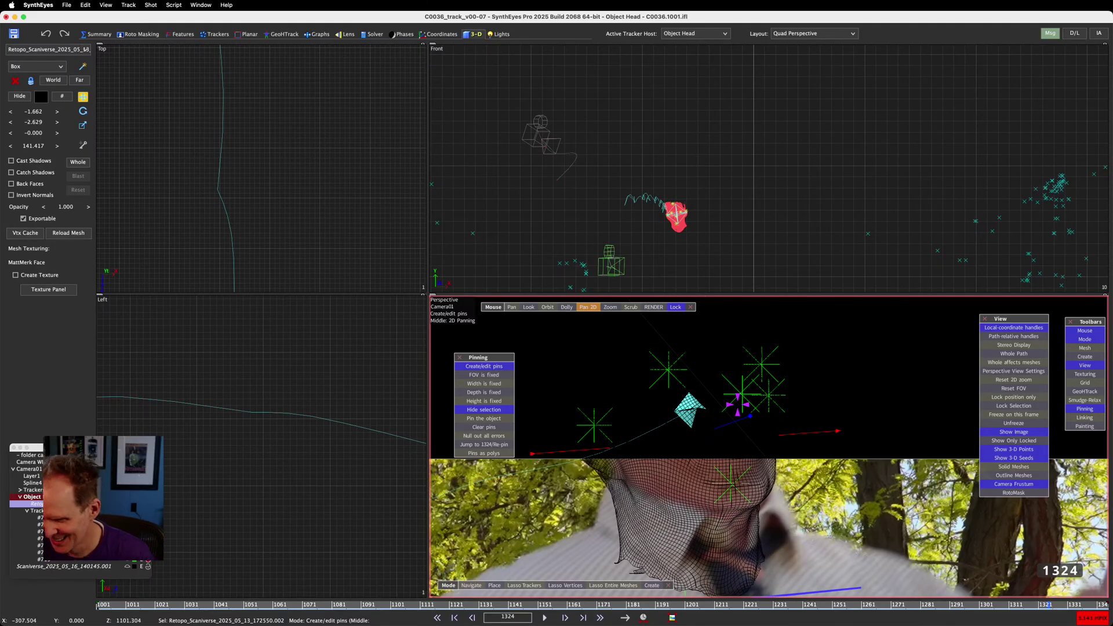
Examine the head and its path in the orthographic views, and scrub between frames 1321 and 1337 for the actor's exit from frame
scroll(695, 531, down, 2)
scroll(208, 231, down, 3)
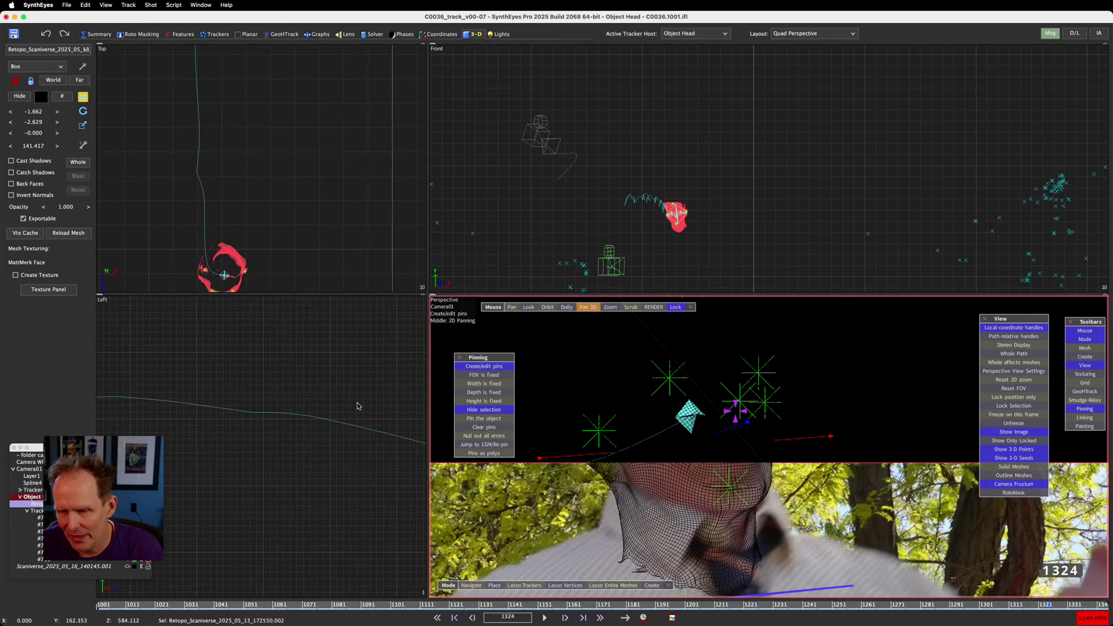
scroll(318, 402, up, 1)
scroll(318, 402, down, 5)
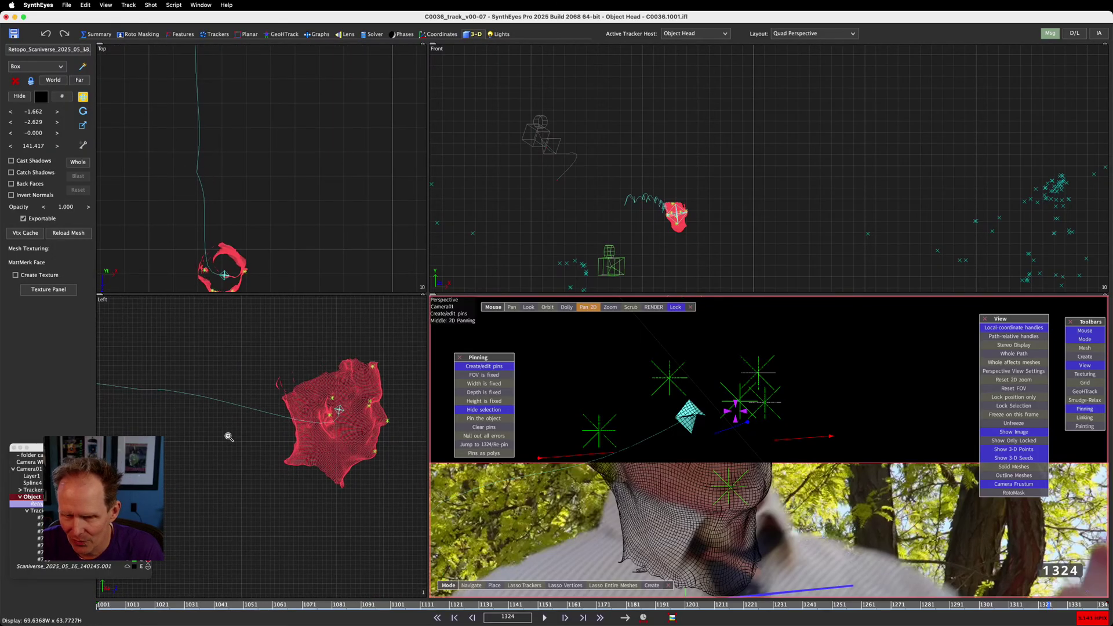
scroll(723, 99, up, 3)
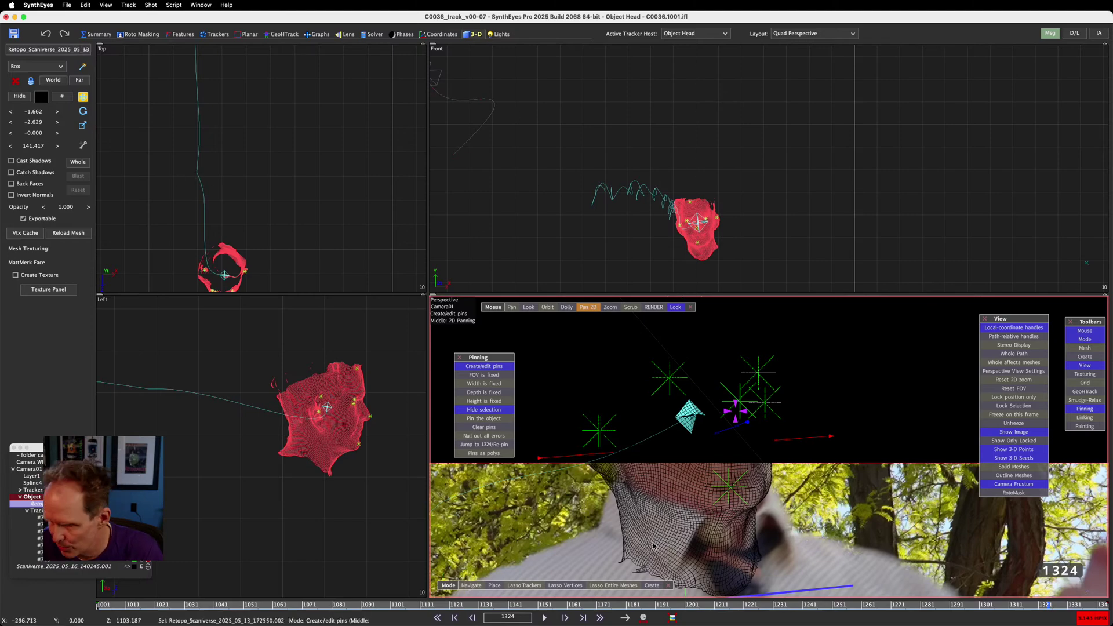
click(1065, 606)
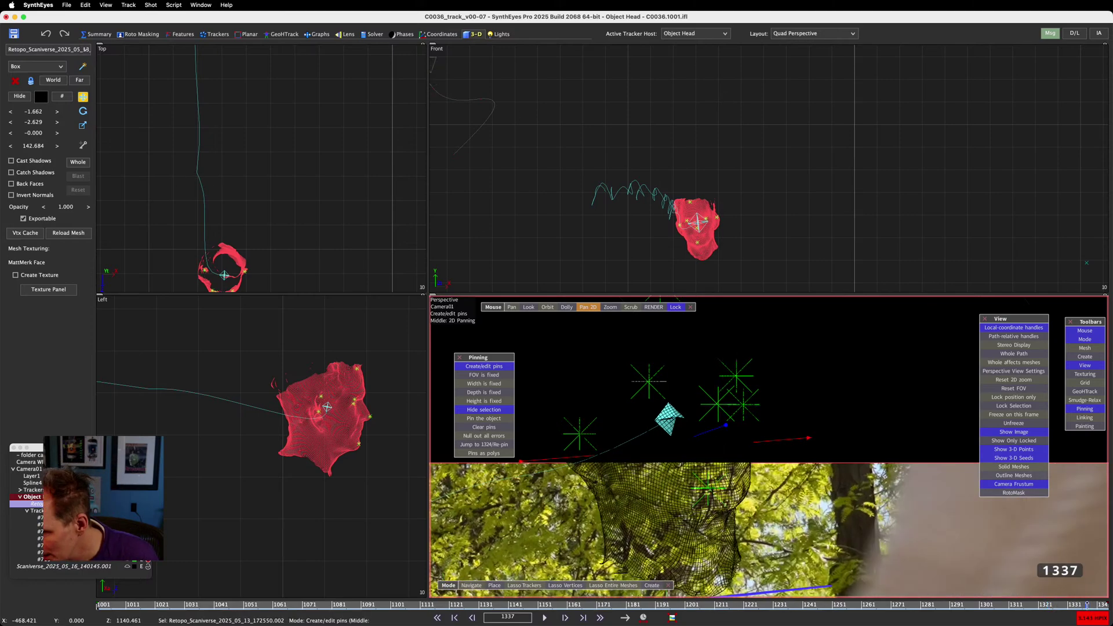
drag(1065, 606, 1037, 616)
scroll(792, 508, down, 5)
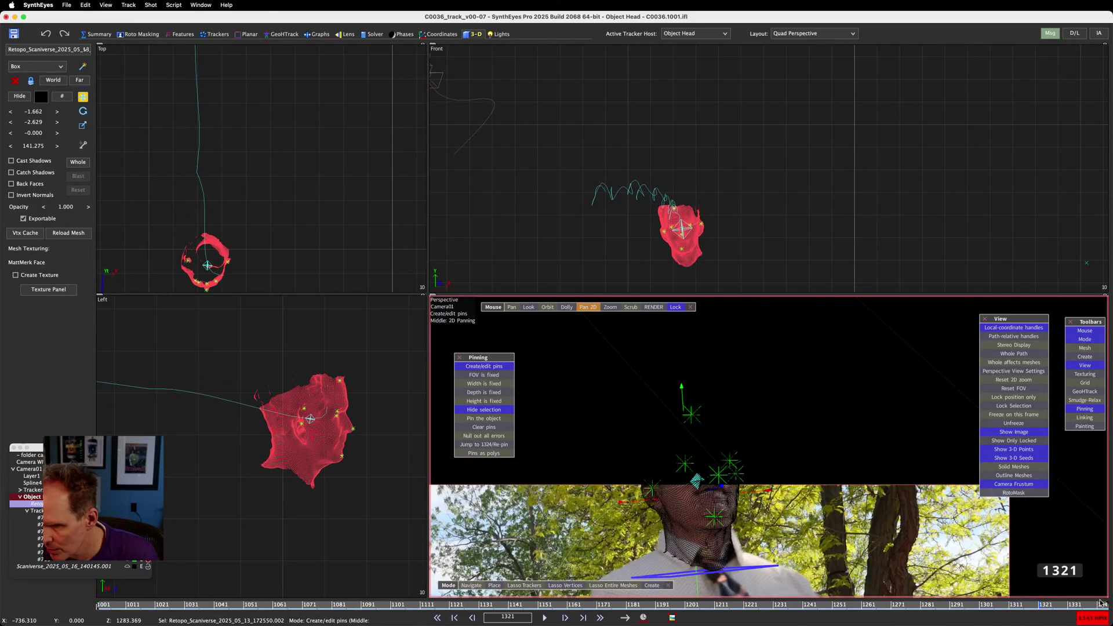
Move the Object Head forward in the Left view at frame 1325 and remove its hand-placed key at 1324 to smooth the path
drag(1092, 604, 1050, 622)
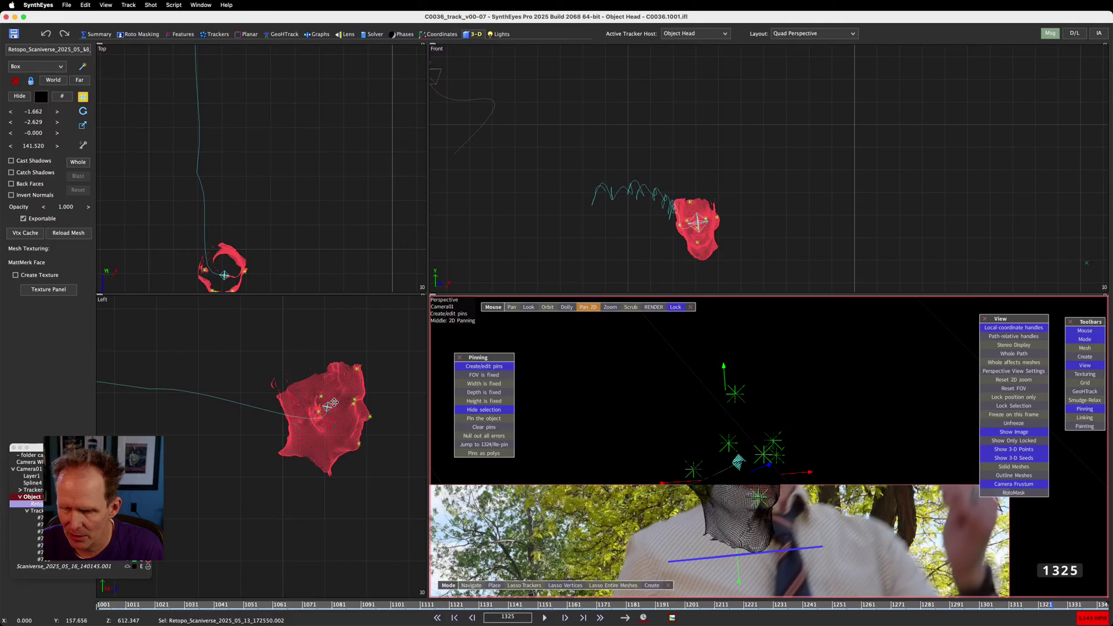
drag(334, 402, 378, 402)
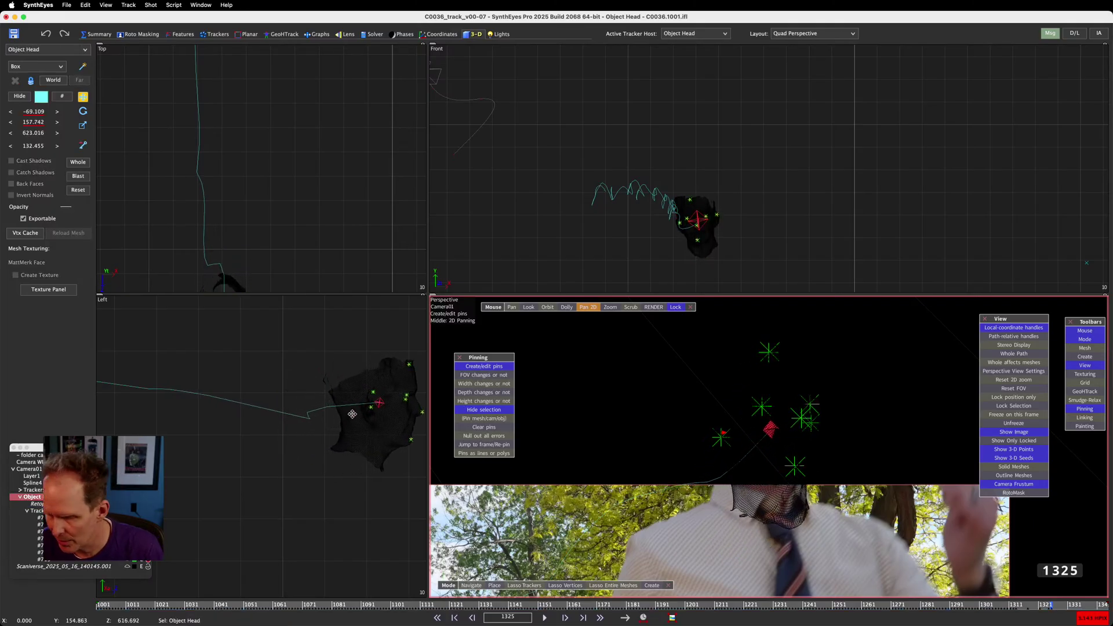
key(Left)
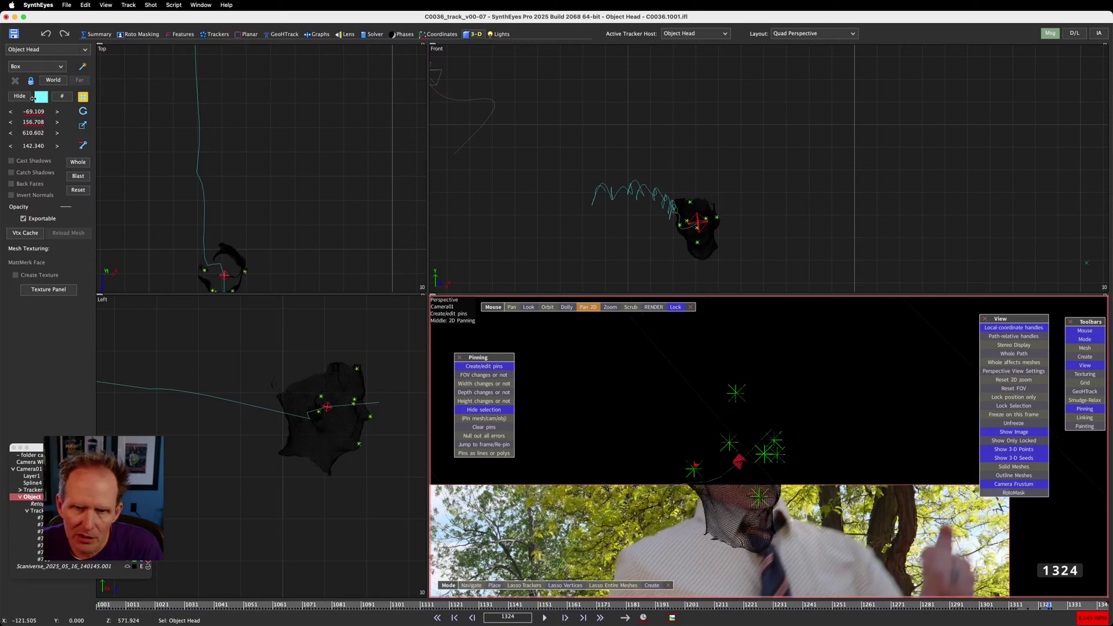
key(Left)
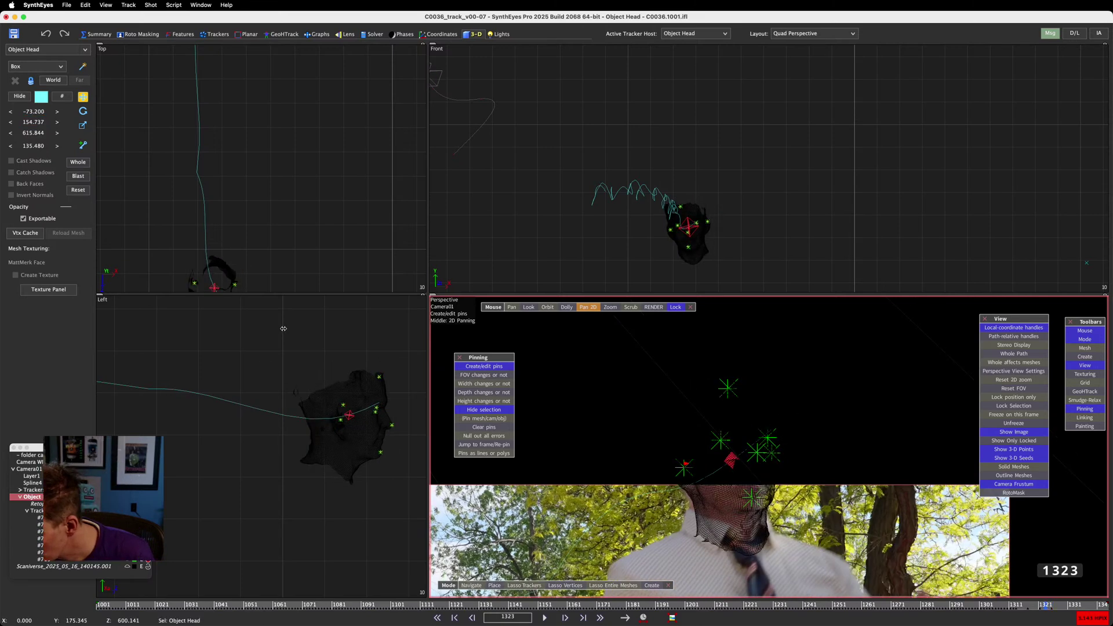
Step back and forth between frames 1313 and 1326 to check the Object Head's motion along its path
key(Left)
key(Left)
key(Left)
key(Left)
key(Right)
key(Right)
key(Right)
key(Right)
key(Right)
key(Right)
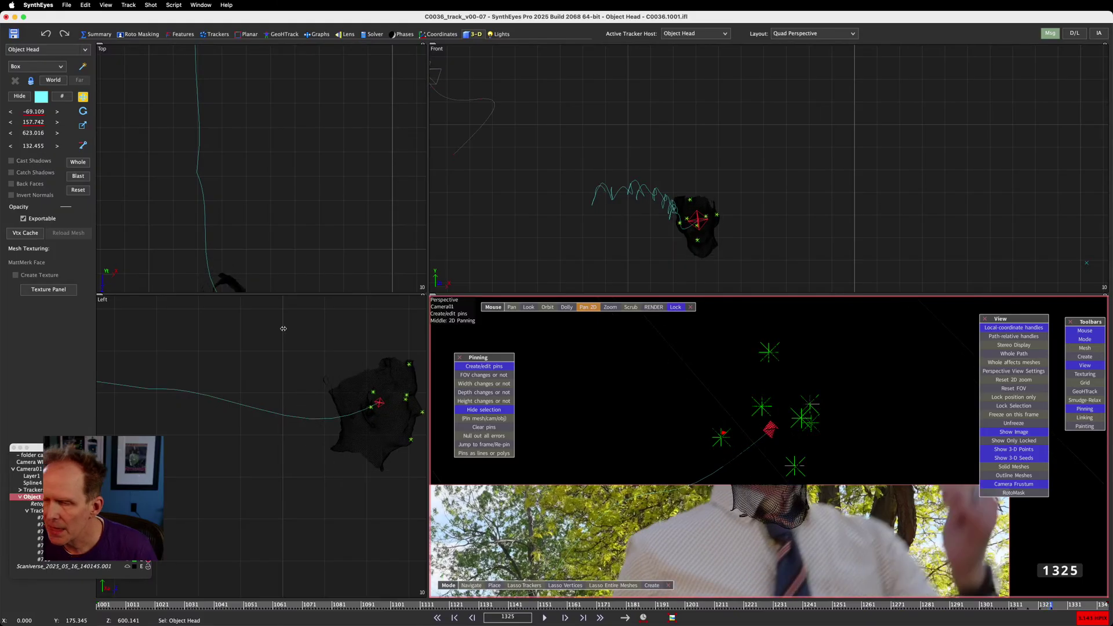
key(Right)
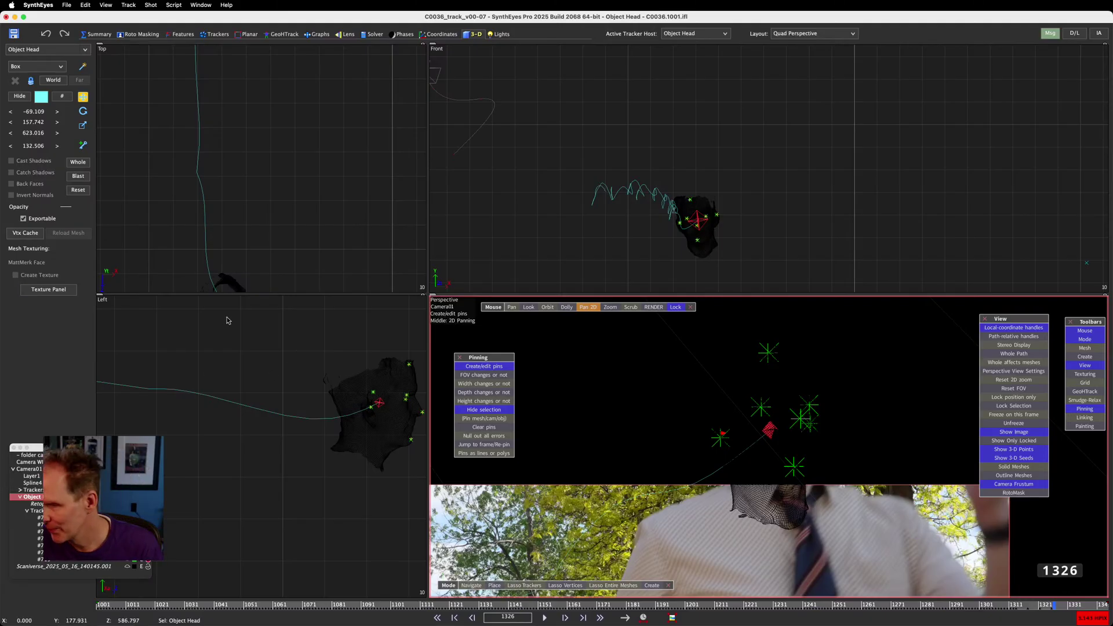
key(Left)
key(Left)
key(Left)
key(Left)
key(Left)
key(Left)
key(Left)
key(Left)
key(Left)
key(Left)
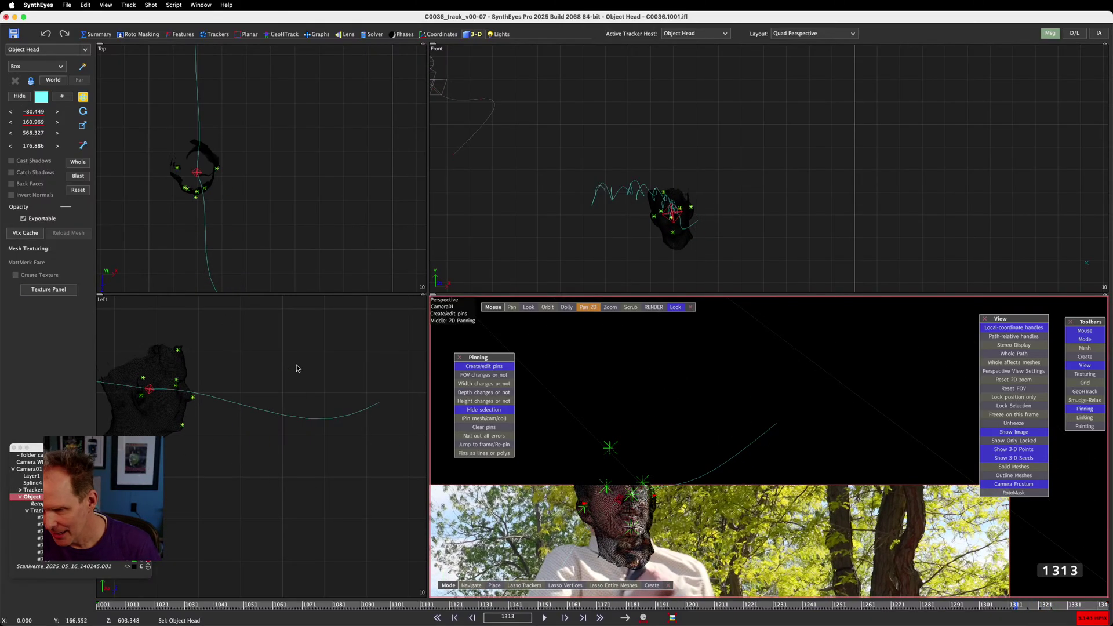
Frame the Object Head's path in the Left view and step forward from 1313 and back to 1294 to check its continuity
scroll(243, 400, down, 3)
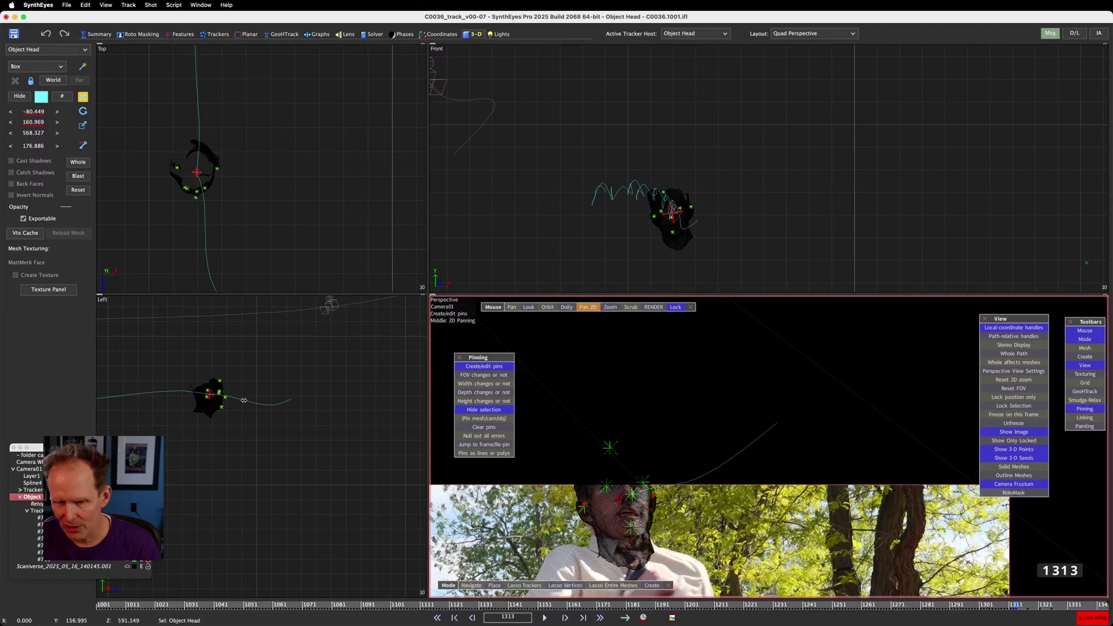
middle_drag(243, 399, 377, 399)
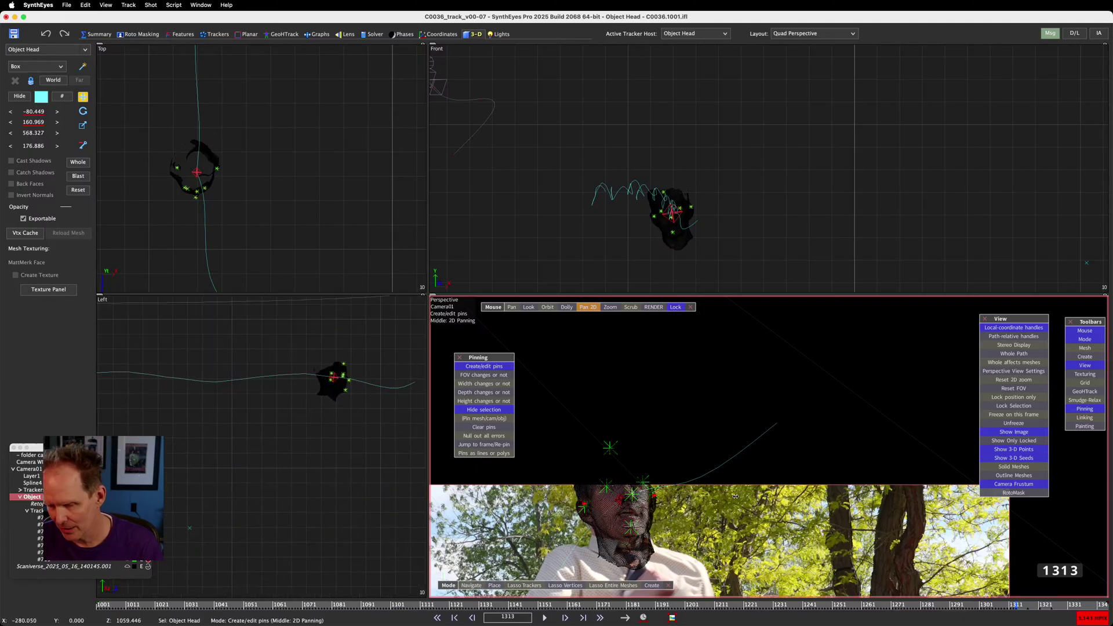
key(Right)
key(Right)
key(Right)
key(Right)
key(Right)
key(Right)
key(Right)
key(Right)
key(Right)
key(Right)
key(Right)
key(Right)
key(Right)
key(Right)
key(Right)
key(Right)
key(Right)
key(Left)
key(Left)
key(Left)
key(Left)
key(Left)
key(Left)
key(Left)
key(Left)
key(Left)
key(Left)
key(Left)
key(Left)
key(Left)
key(Left)
key(Left)
key(Left)
key(Left)
key(Left)
key(Left)
key(Left)
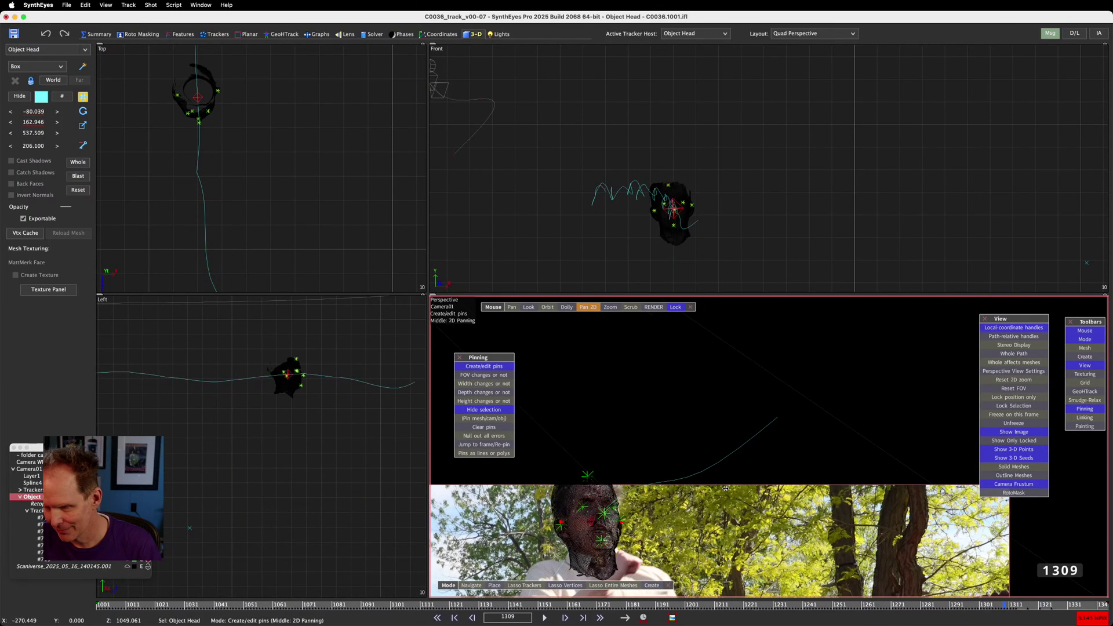
key(Left)
key(Left)
key(Left)
key(Left)
key(Left)
key(Left)
key(Left)
key(Left)
key(Left)
key(Left)
key(Left)
key(Left)
key(Left)
key(Left)
key(Left)
Fit the full camera image in the Perspective view and step backward from frame 1294 to examine the head mesh on the running actor
scroll(655, 500, down, 8)
middle_drag(655, 527, 670, 400)
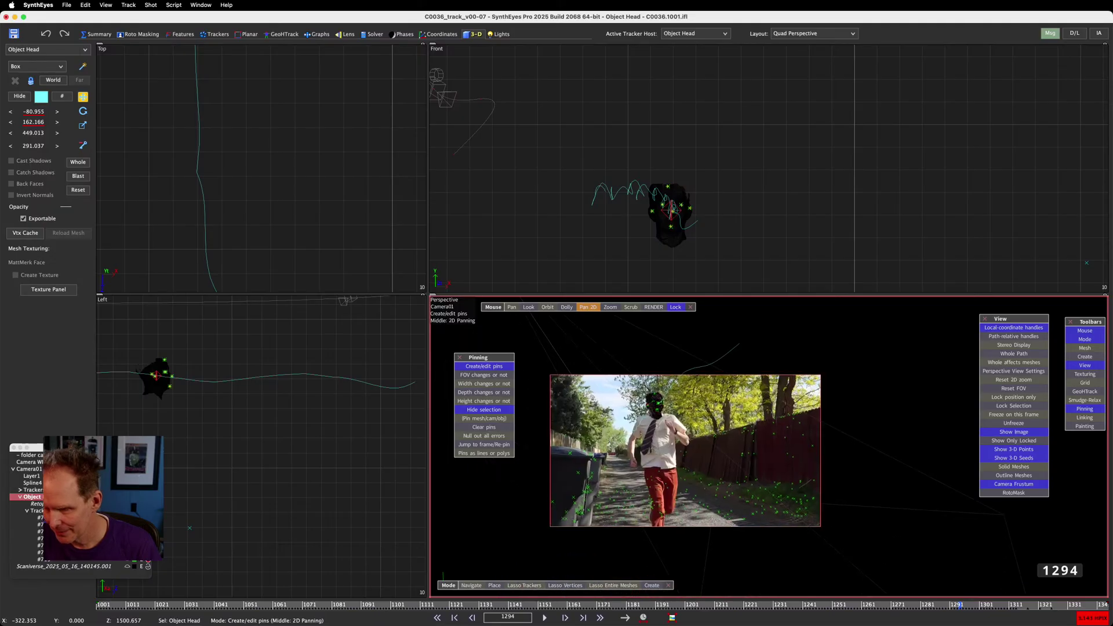
scroll(642, 517, up, 7)
scroll(708, 464, down, 3)
middle_drag(708, 464, 688, 481)
key(Left)
key(Left)
key(Left)
key(Left)
key(Left)
key(Left)
key(Left)
key(Left)
key(Left)
key(Left)
key(Left)
key(Left)
key(Left)
key(Left)
key(Left)
key(Left)
key(Left)
key(Left)
key(Left)
key(Left)
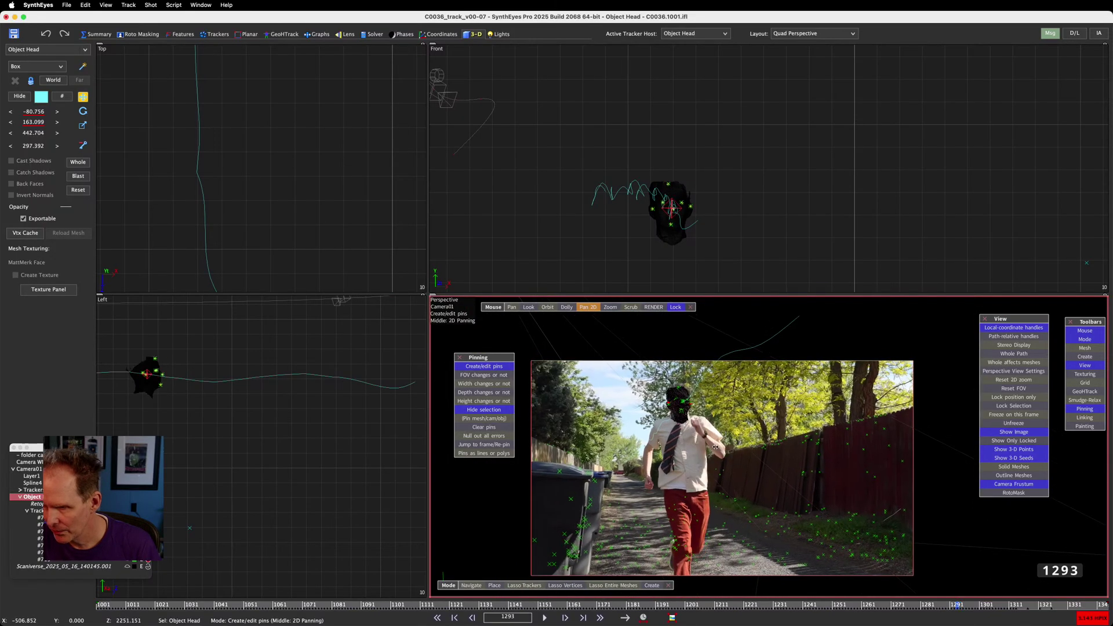
key(Left)
key(Left)
key(Left)
key(Left)
key(Left)
key(Left)
key(Left)
key(Left)
key(Left)
key(Left)
key(Left)
key(Left)
key(Left)
key(Left)
key(Left)
key(Left)
Step forward through frame 1252 to frame 1312 to check that the head mesh follows the actor as he approaches
key(Right)
key(Right)
key(Right)
key(Right)
key(Right)
key(Right)
key(Right)
key(Right)
key(Right)
key(Right)
key(Right)
key(Right)
key(Right)
key(Right)
key(Right)
key(Right)
key(Right)
key(Right)
key(Right)
key(Right)
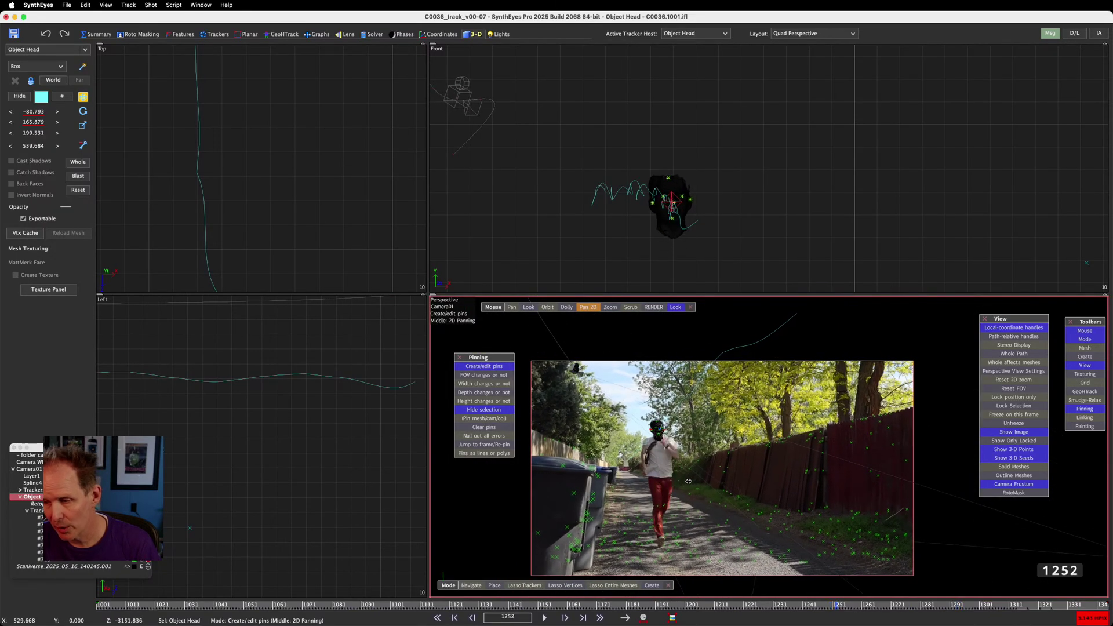
key(Right)
key(Right)
key(Right)
key(Right)
key(Right)
key(Right)
key(Right)
key(Right)
key(Right)
key(Right)
key(Right)
key(Right)
key(Right)
key(Right)
key(Right)
key(Right)
key(Right)
key(Right)
key(Right)
key(Right)
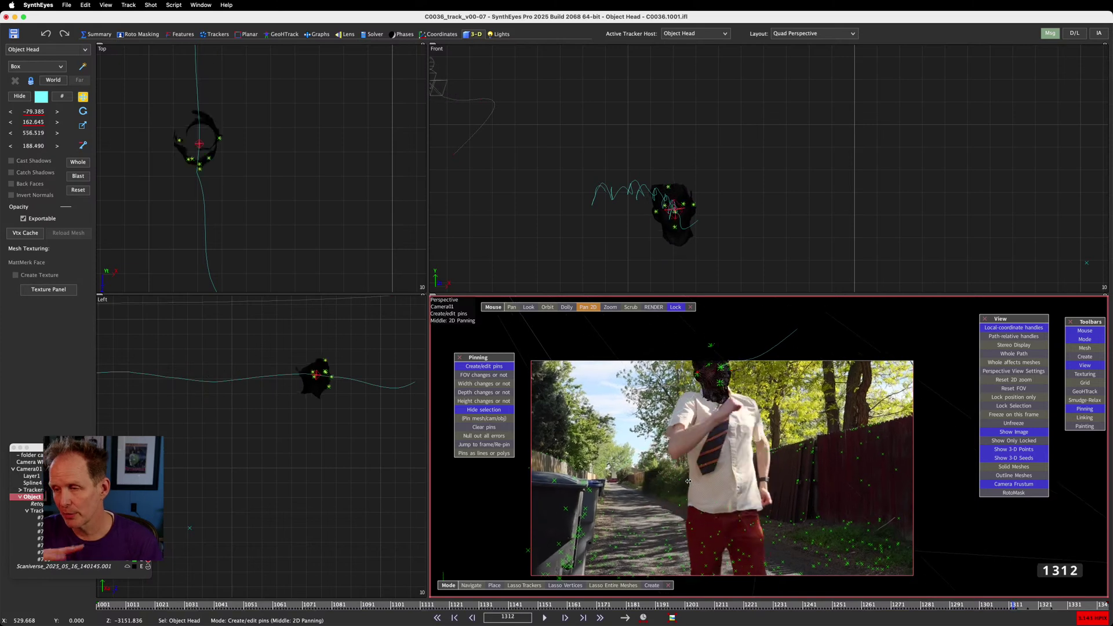
Step backward from frame 1315 through 1300 to 1283 to recheck the head mesh against the actor's face and its path
key(Left)
key(Left)
key(Left)
key(Left)
key(Left)
key(Left)
key(Left)
key(Left)
key(Left)
key(Left)
key(Left)
key(Left)
key(Left)
key(Left)
key(Left)
key(Left)
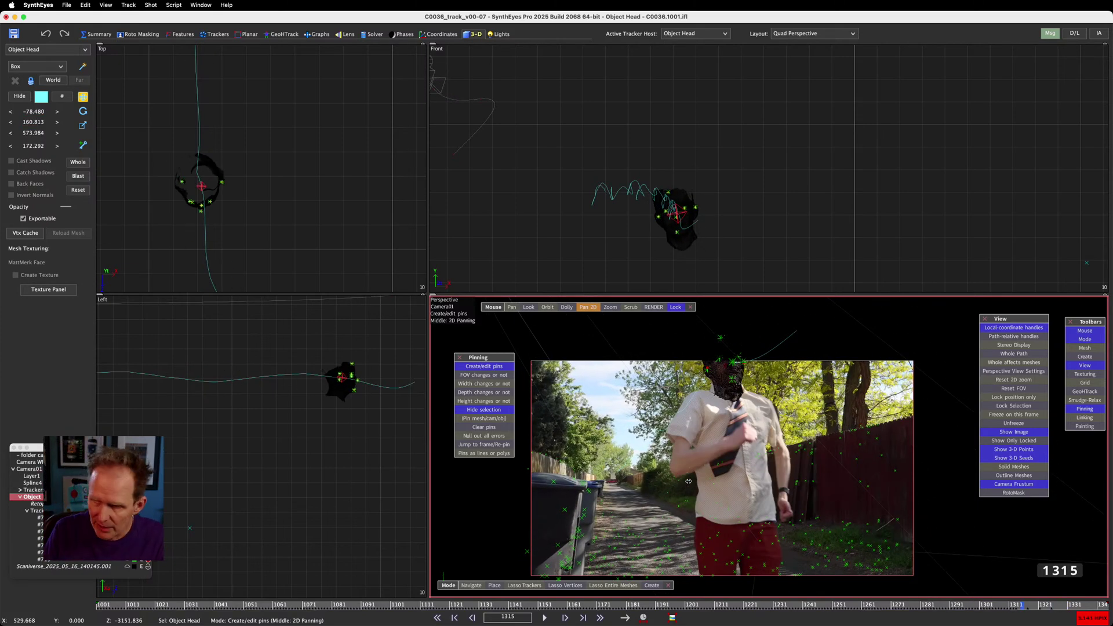
key(Left)
key(Left)
key(Left)
key(Left)
key(Left)
key(Left)
key(Left)
key(Left)
key(Left)
key(Left)
key(Left)
key(Left)
key(Left)
key(Left)
key(Left)
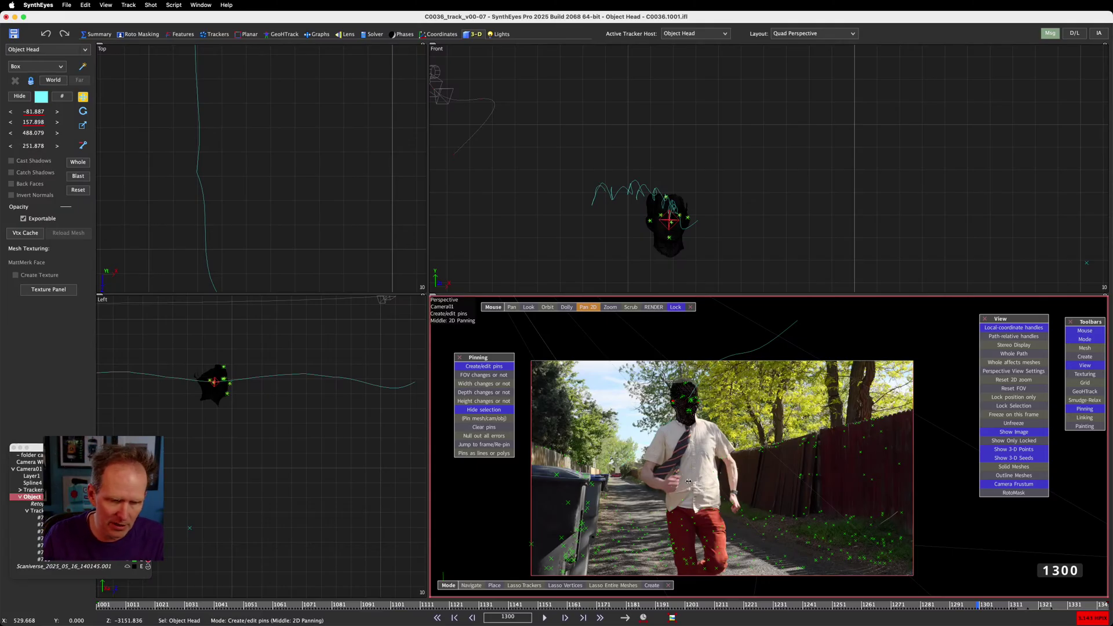
key(Left)
key(Left)
key(Left)
key(Left)
key(Left)
key(Left)
key(Left)
key(Left)
key(Left)
key(Left)
key(Left)
key(Left)
key(Left)
key(Left)
key(Left)
key(Left)
key(Left)
key(Left)
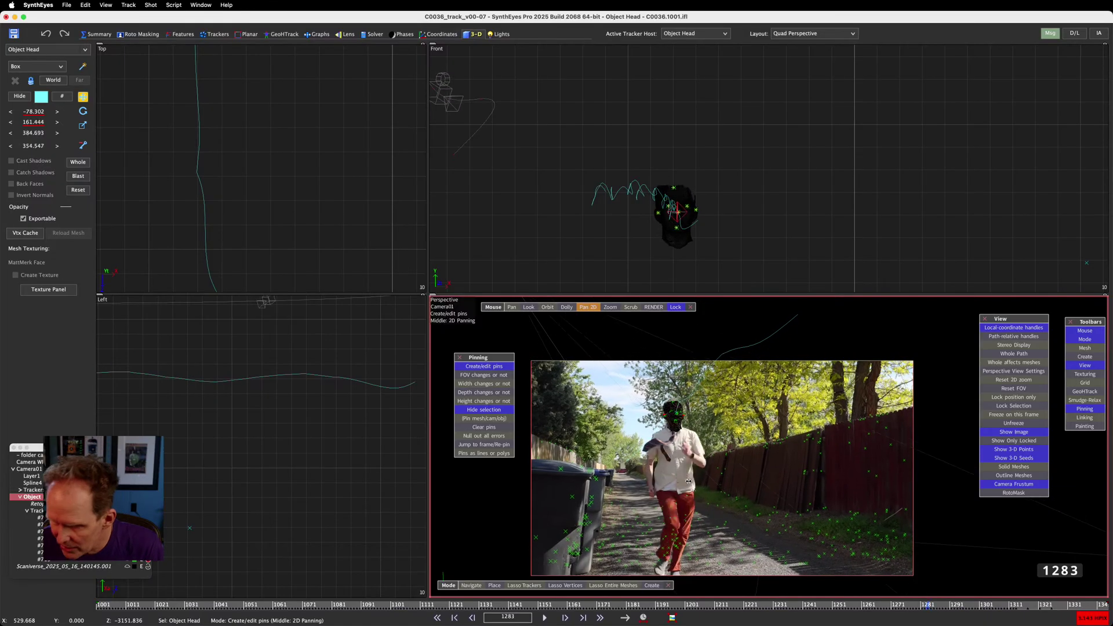
Step forward from frame 1283 through 1324 toward the end of the shot to check the head mesh as the actor exits the image
key(Right)
key(Right)
key(Right)
key(Right)
key(Right)
key(Right)
key(Right)
key(Right)
key(Right)
key(Right)
key(Right)
key(Right)
key(Right)
key(Right)
key(Right)
key(Right)
key(Right)
key(Right)
key(Right)
key(Right)
key(Right)
key(Right)
key(Right)
key(Right)
key(Right)
key(Right)
key(Right)
key(Right)
key(Right)
key(Right)
key(Right)
key(Right)
key(Right)
key(Right)
key(Right)
key(Right)
key(Right)
key(Right)
key(Right)
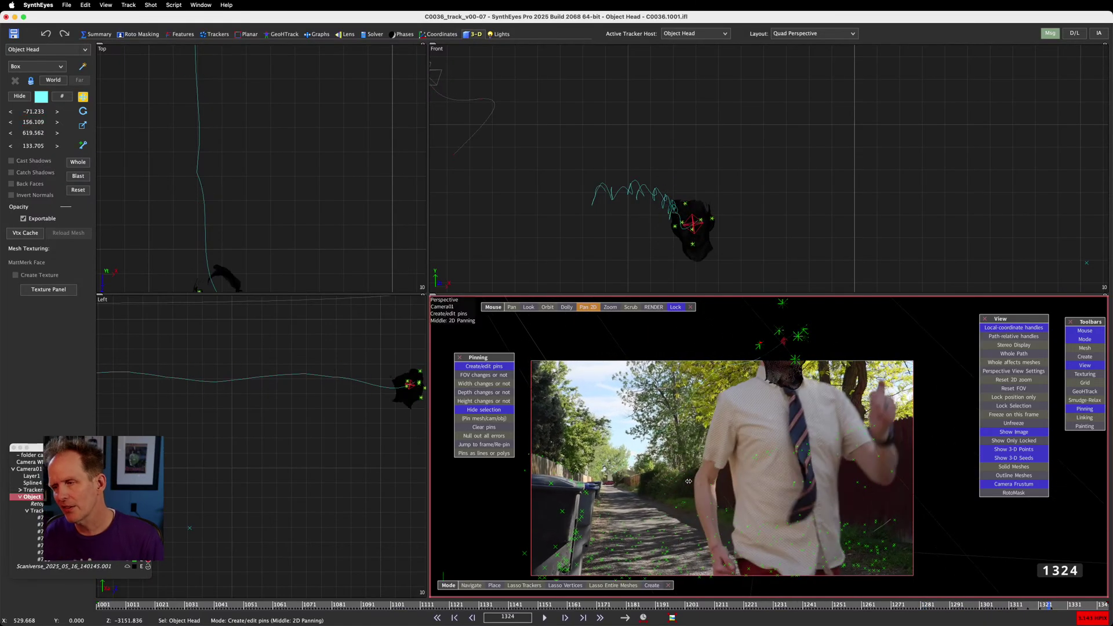
key(Right)
key(Right)
key(Right)
key(Right)
key(Right)
key(Right)
key(Right)
key(Right)
key(Right)
key(Right)
key(Right)
key(Right)
key(Right)
Step backward from the shot's last frames through 1309 to 1254 to examine how the head mesh follows the actor
key(Left)
key(Left)
key(Left)
key(Left)
key(Left)
key(Left)
key(Left)
key(Left)
key(Left)
key(Left)
key(Left)
key(Left)
key(Left)
key(Left)
key(Left)
key(Left)
key(Left)
key(Left)
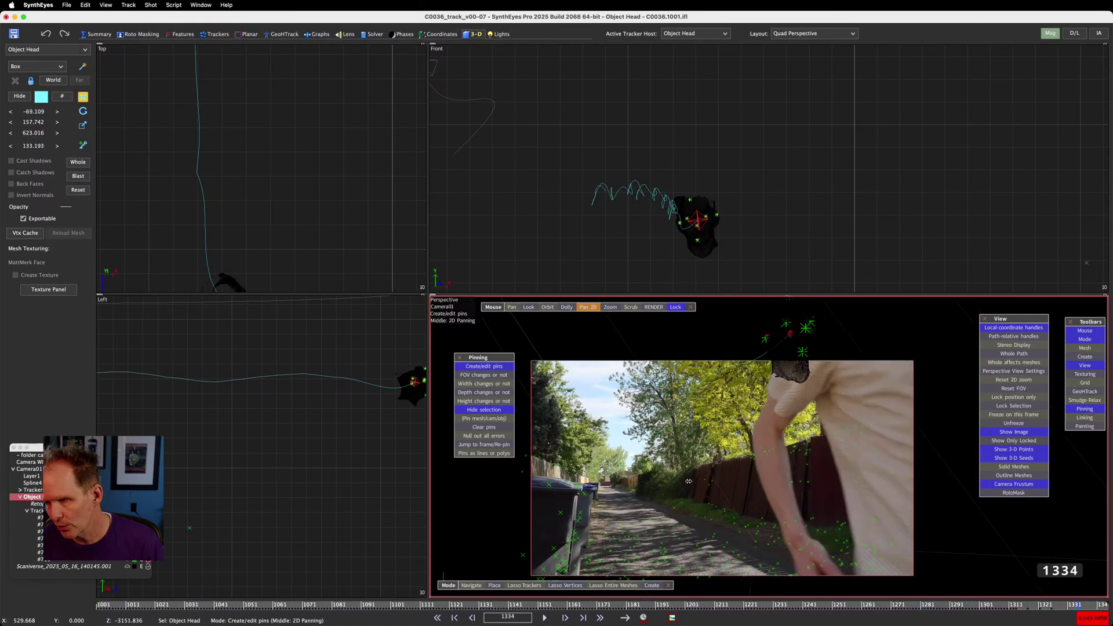
key(Left)
key(Left)
key(Left)
key(Left)
key(Left)
key(Left)
key(Left)
key(Left)
key(Left)
key(Left)
key(Left)
key(Left)
key(Left)
key(Left)
key(Left)
key(Left)
key(Left)
key(Left)
key(Left)
key(Left)
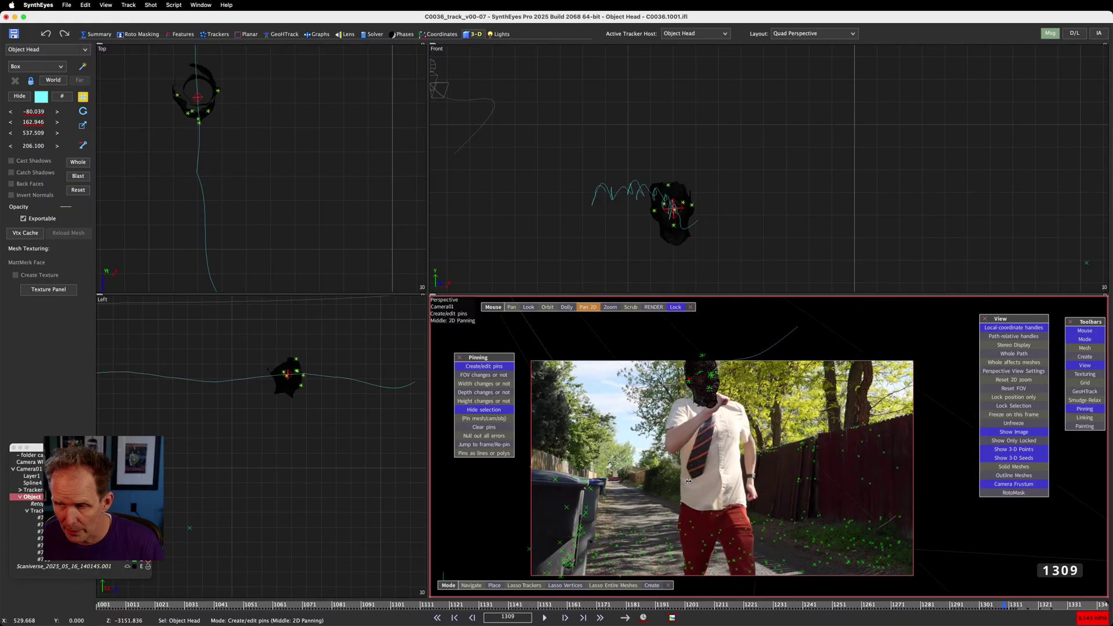
key(Left)
key(Left)
key(Left)
key(Left)
key(Left)
key(Left)
key(Left)
key(Left)
key(Left)
key(Left)
key(Left)
key(Left)
key(Left)
key(Left)
key(Left)
key(Left)
key(Left)
key(Left)
key(Left)
key(Left)
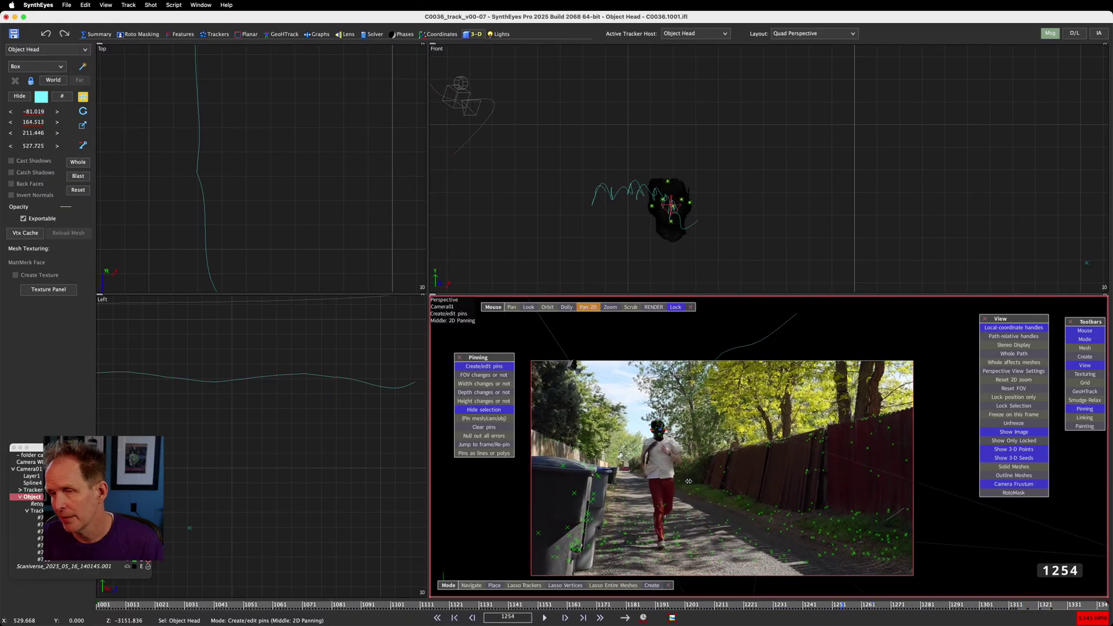
Step forward from frame 1254 to 1306 to recheck the head mesh's fit and motion as the actor approaches
key(Right)
key(Right)
key(Right)
key(Right)
key(Right)
key(Right)
key(Right)
key(Right)
key(Right)
key(Right)
key(Right)
key(Right)
key(Right)
key(Right)
key(Right)
key(Right)
key(Right)
key(Right)
key(Right)
key(Right)
key(Right)
key(Right)
key(Right)
key(Right)
key(Right)
key(Right)
key(Right)
key(Right)
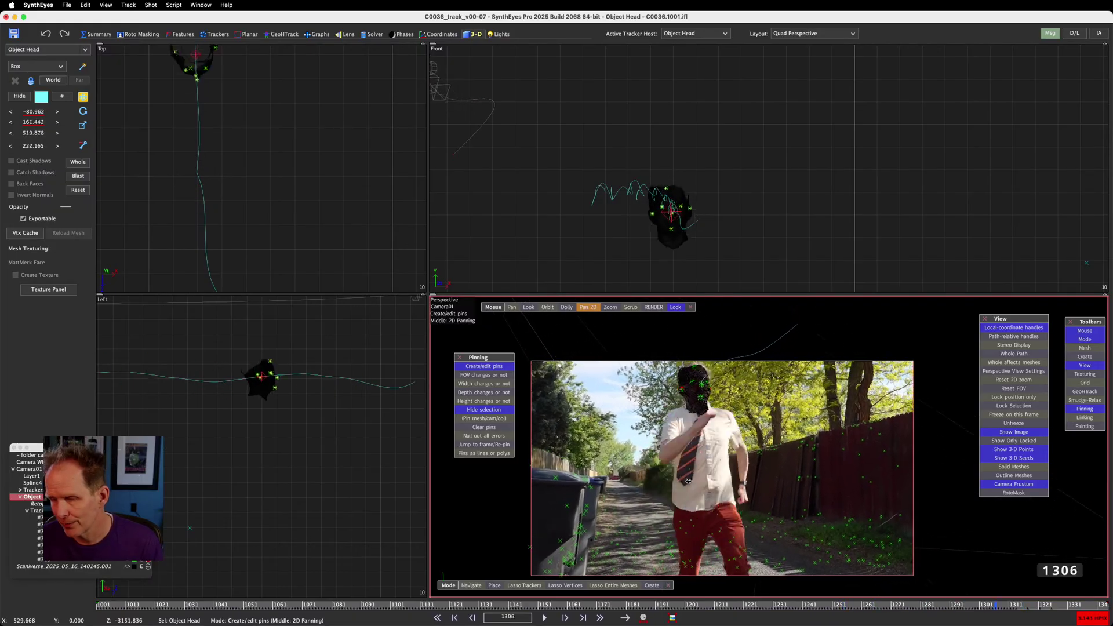
Step forward from frame 1306 toward the actor's exit to recheck the head mesh's fit as the head leaves the image
key(Right)
key(Right)
key(Right)
key(Right)
key(Right)
key(Right)
key(Right)
key(Right)
key(Right)
key(Right)
key(Right)
key(Right)
key(Right)
key(Right)
Step backward through frame 1316 to frame 1263 to review the head mesh against the actor's face and its motion path
key(Left)
key(Left)
key(Left)
key(Left)
key(Left)
key(Left)
key(Left)
key(Left)
key(Left)
key(Left)
key(Left)
key(Left)
key(Left)
key(Left)
key(Left)
key(Left)
key(Left)
key(Left)
key(Left)
key(Left)
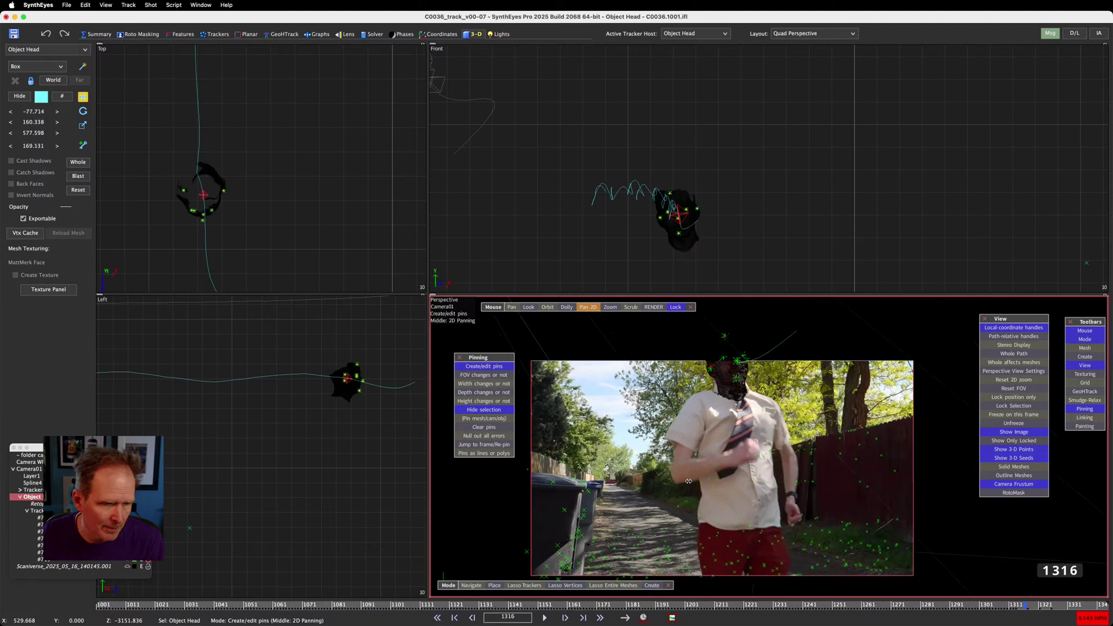
key(Left)
key(Left)
key(Left)
key(Left)
key(Left)
key(Left)
key(Left)
key(Left)
key(Left)
key(Left)
key(Left)
key(Left)
key(Left)
key(Left)
key(Left)
key(Left)
key(Left)
key(Left)
key(Left)
key(Left)
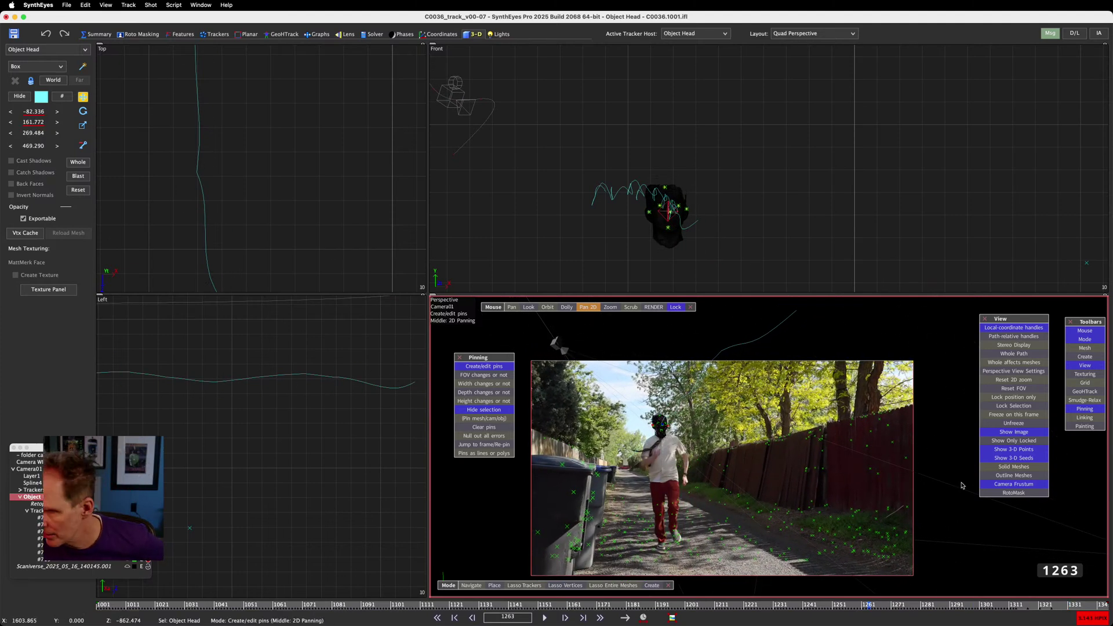
Switch the perspective view to solid mesh display at frame 1263
click(1019, 468)
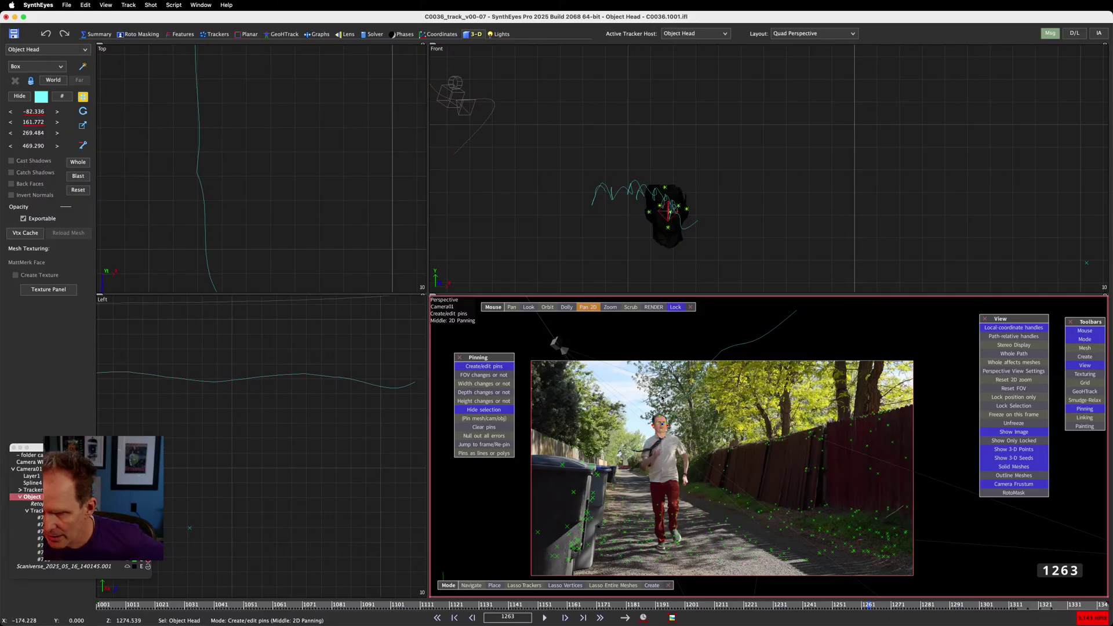
scroll(336, 194, down, 10)
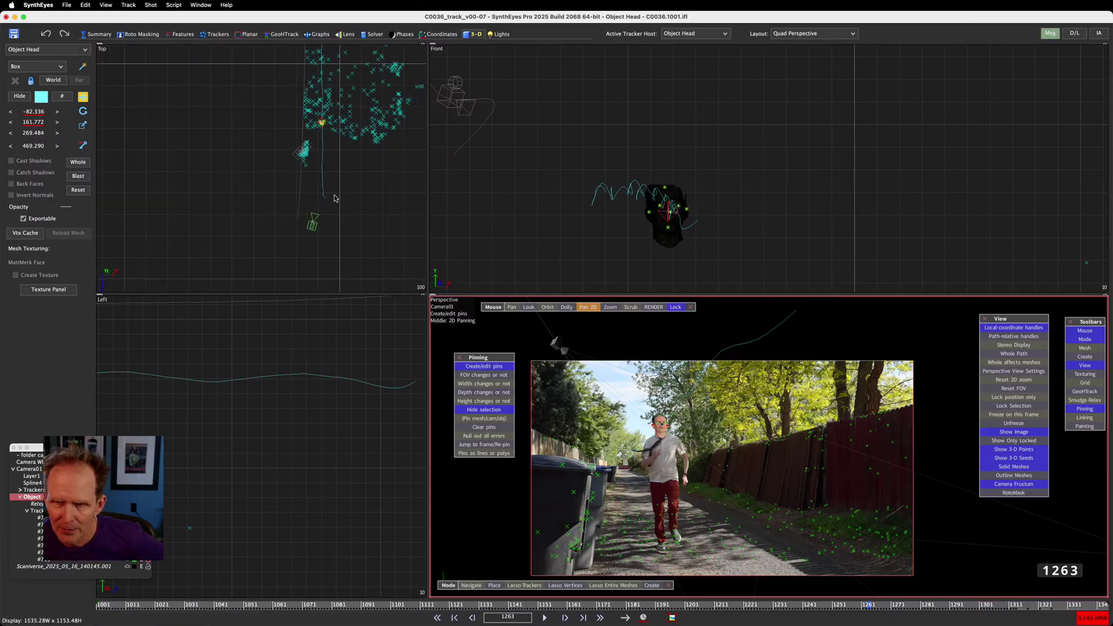
middle_drag(335, 197, 327, 273)
scroll(325, 228, up, 10)
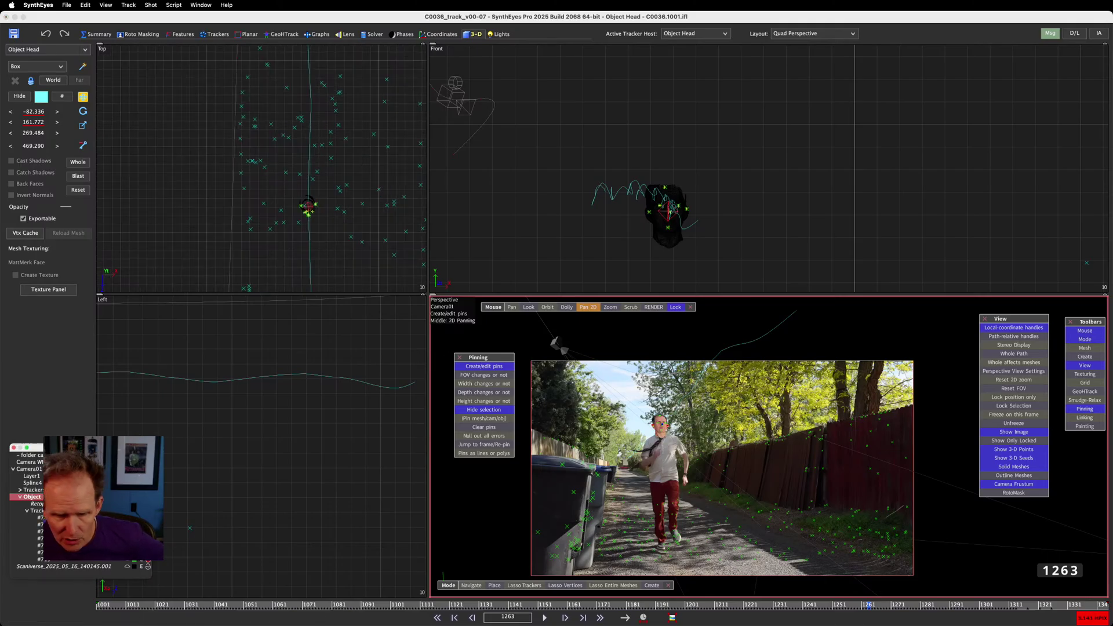
Make the Scaniverse_2025_05_16_140145.001 scan mesh visible, toggling it off and on to compare it with the footage
click(127, 567)
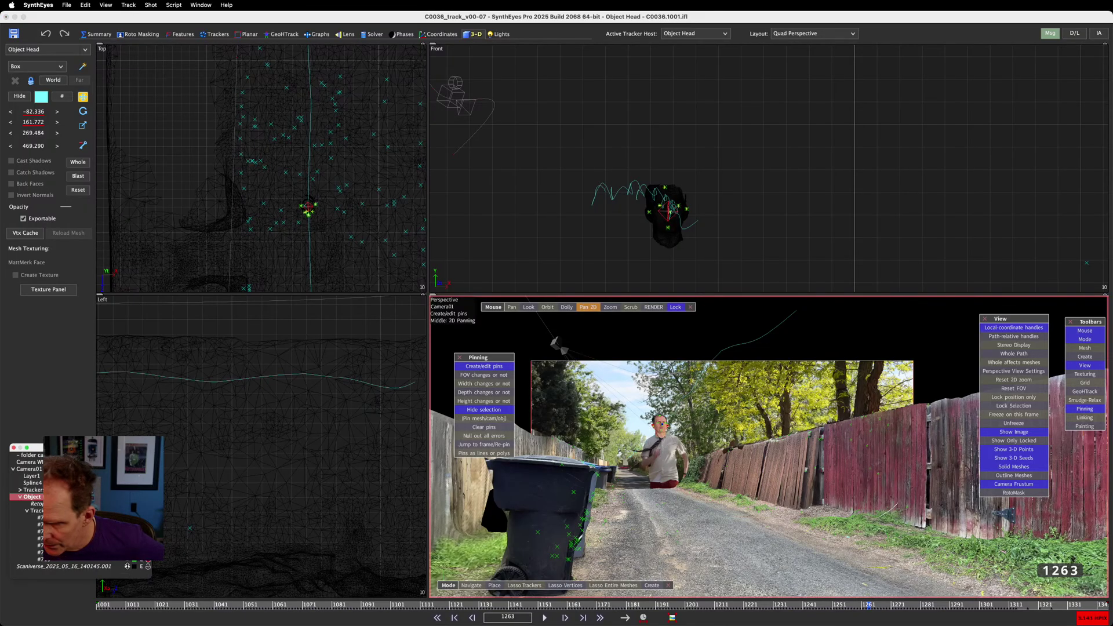
click(127, 567)
click(128, 567)
click(127, 567)
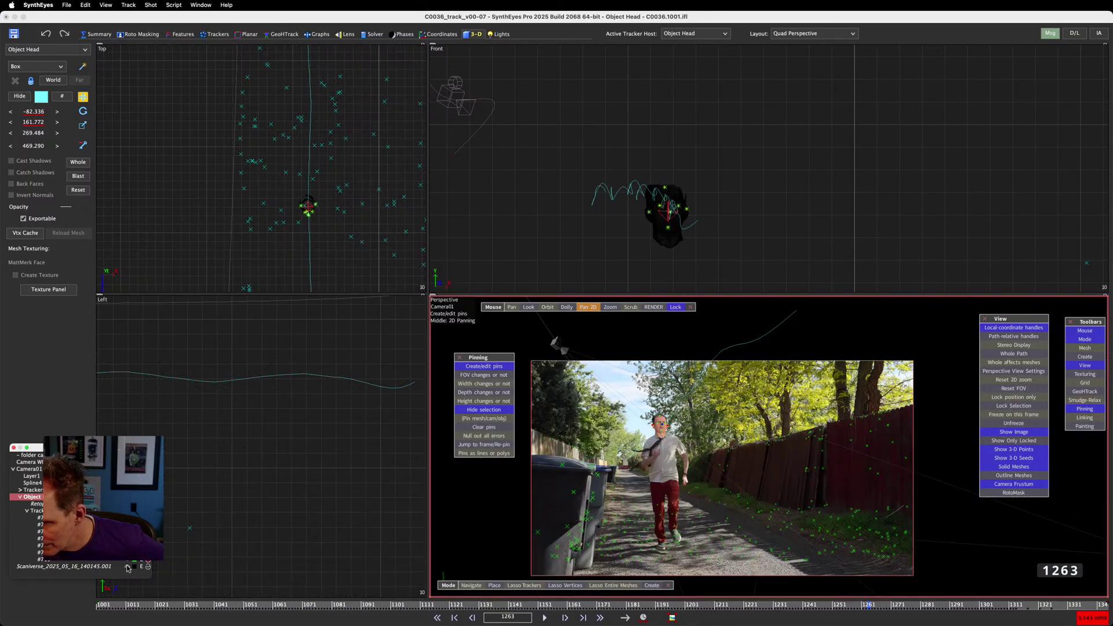
click(127, 567)
click(127, 567)
click(128, 567)
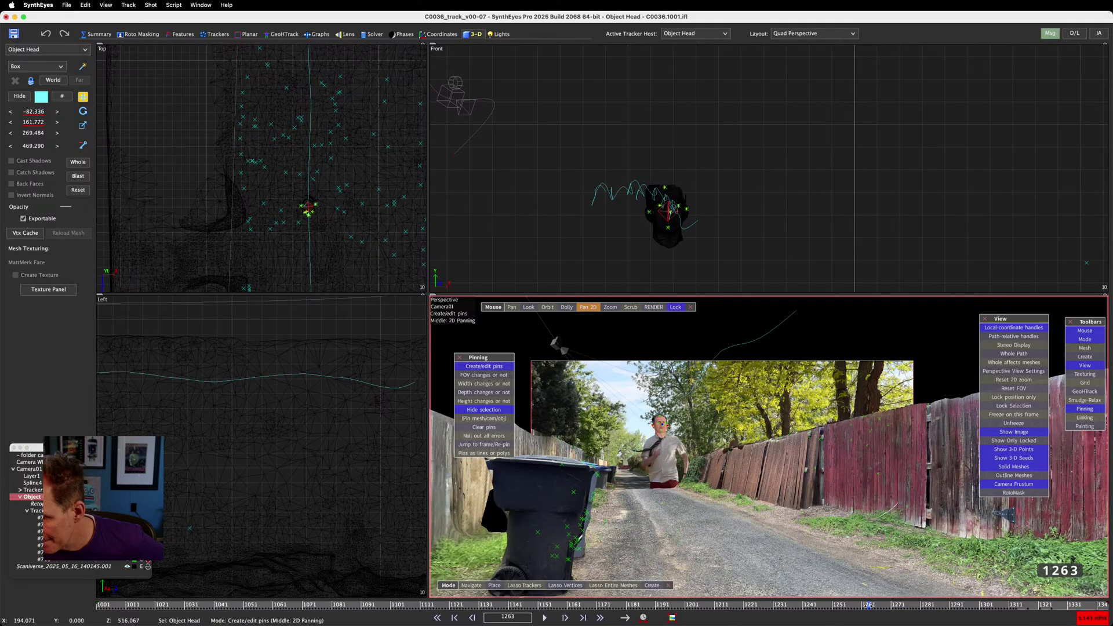
Play the shot from its start to examine the tracked head moving through the scanned alley in the perspective and Front views
drag(868, 606, 65, 606)
key(space)
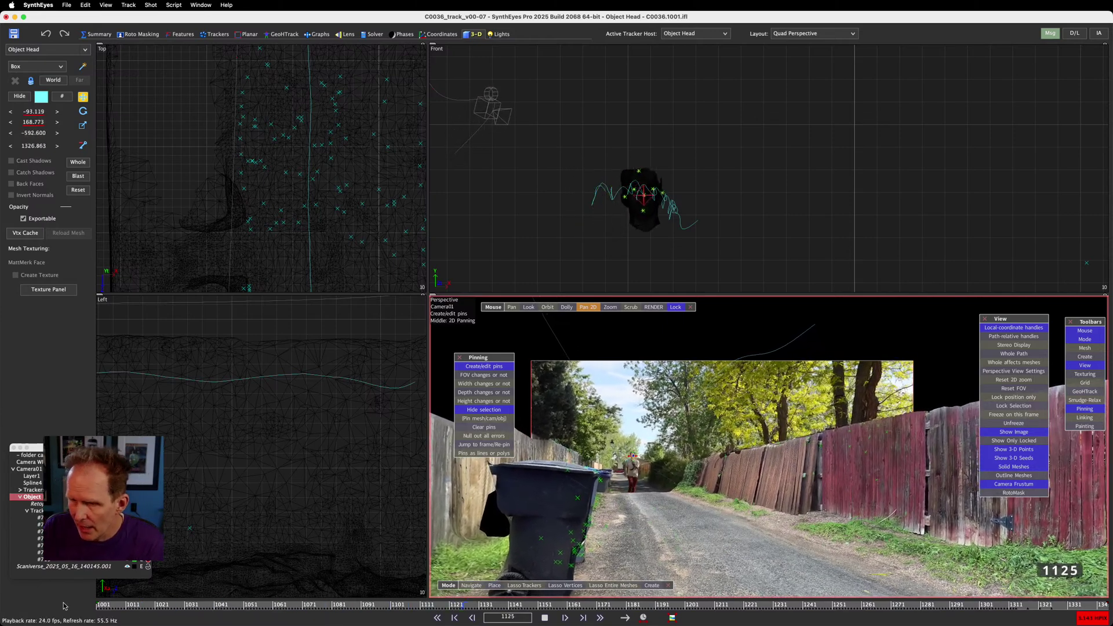
scroll(775, 186, down, 3)
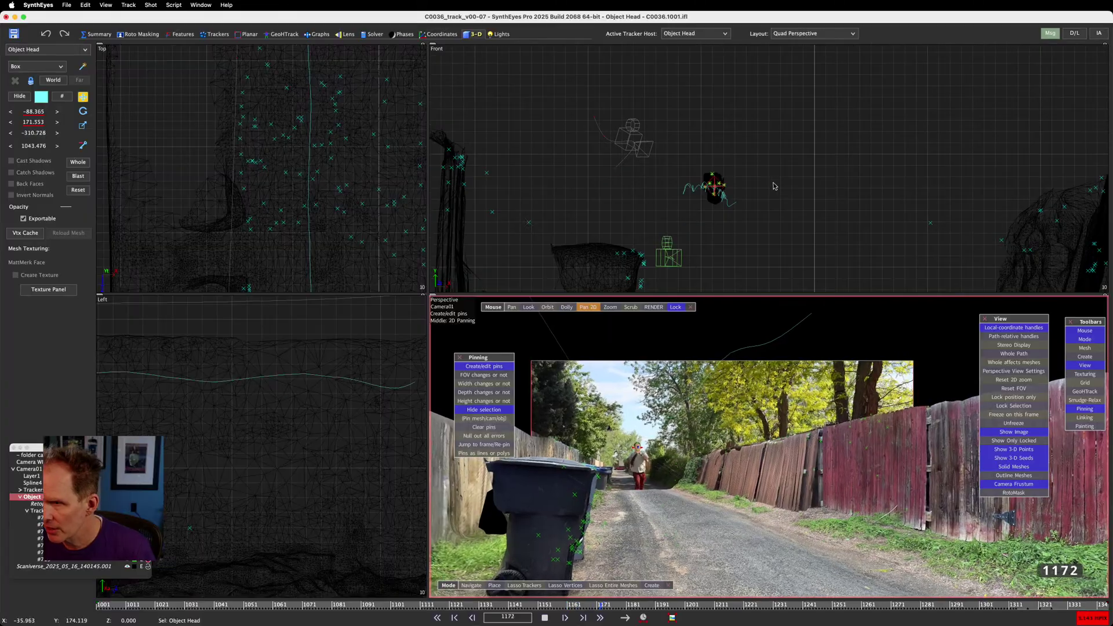
scroll(774, 191, down, 3)
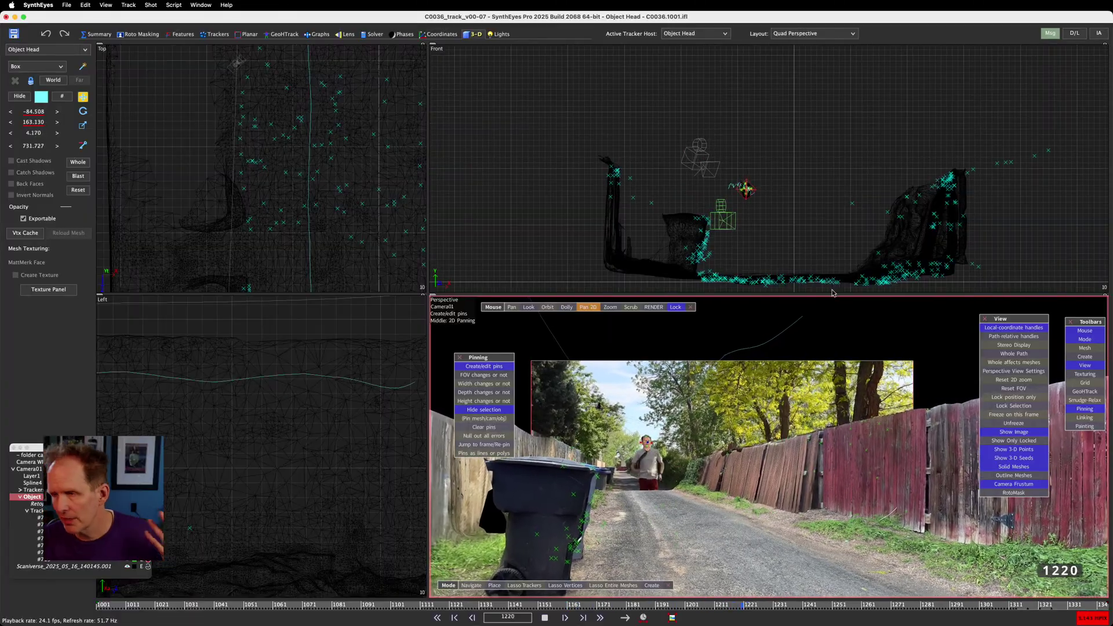